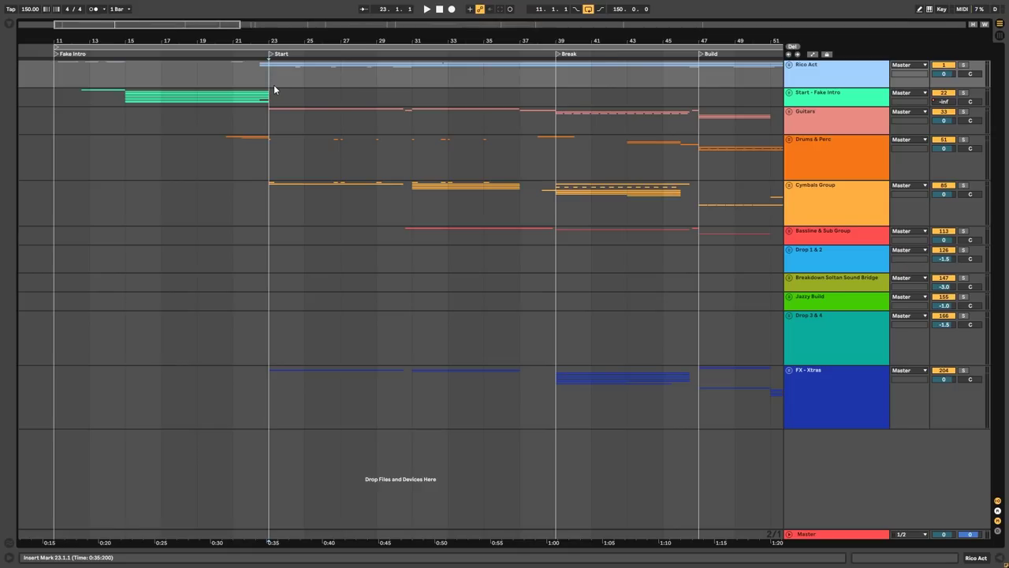
Unfold the Rico Act vocal group and play the Intro Words track in solo from bar 11 at the Fake Intro locator
click(790, 65)
click(834, 187)
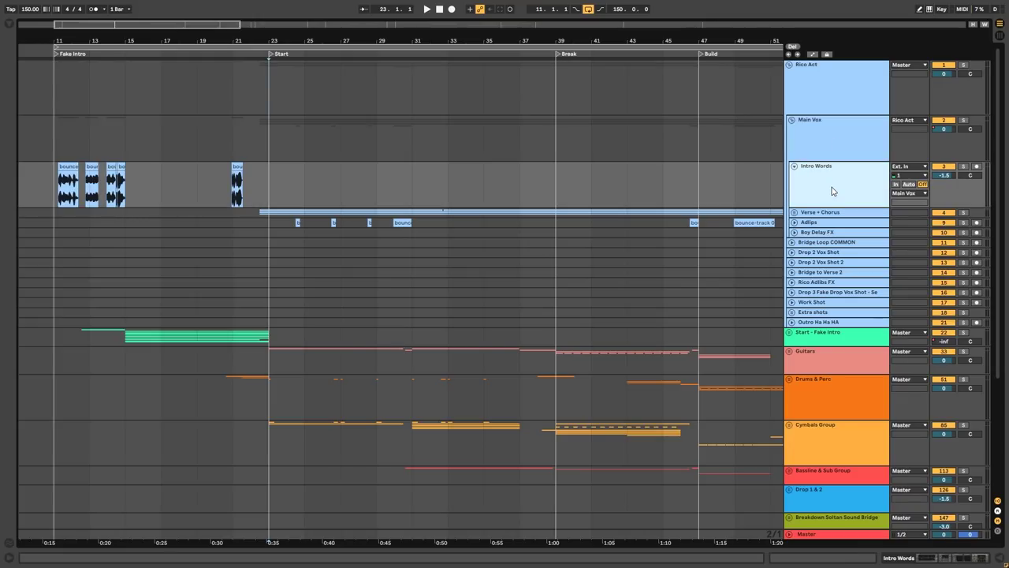
scroll(59, 205, up, 5)
scroll(110, 202, down, 3)
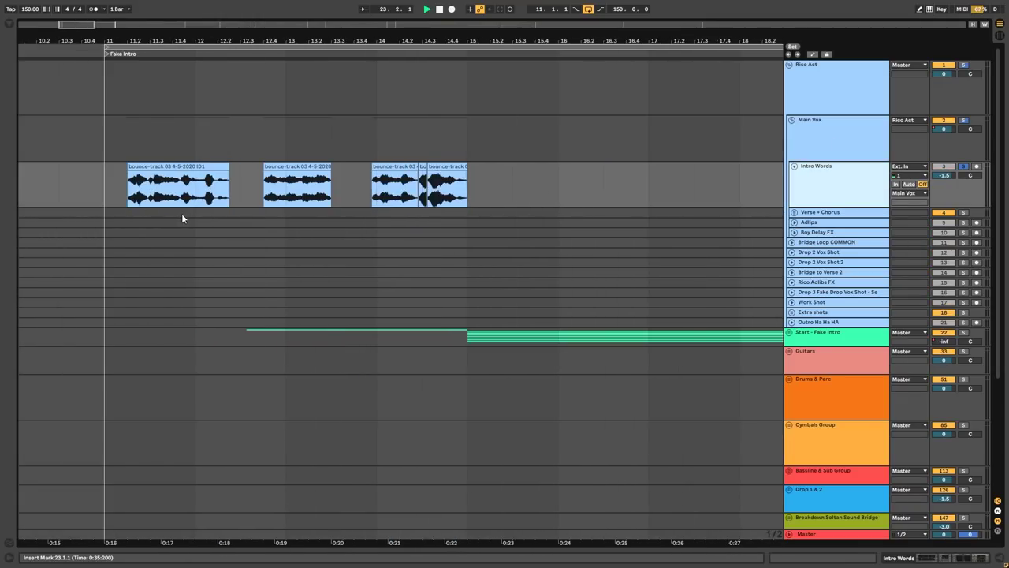
scroll(109, 197, up, 3)
click(117, 192)
key(space)
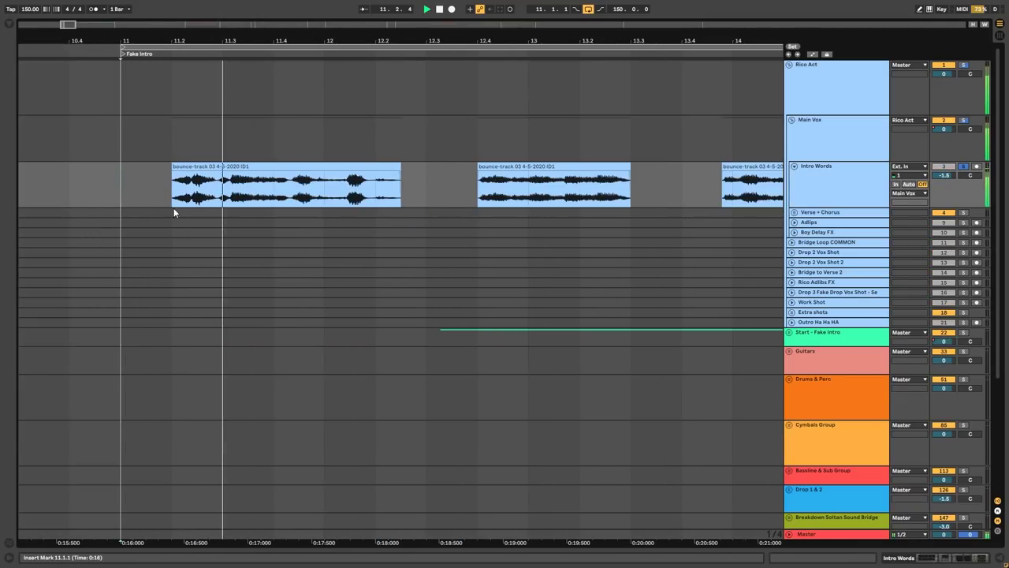
scroll(207, 225, down, 3)
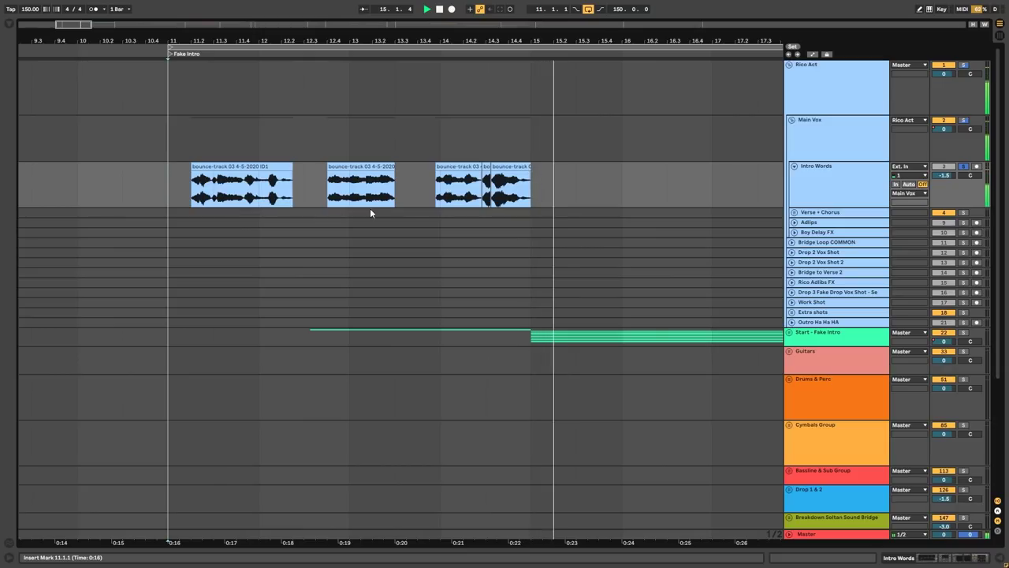
scroll(387, 211, down, 3)
key(space)
Show the Intro Words effects and inspect the FabFilter Pro-DS and SPL Vitalizer MK2-T plug-in windows
double_click(802, 192)
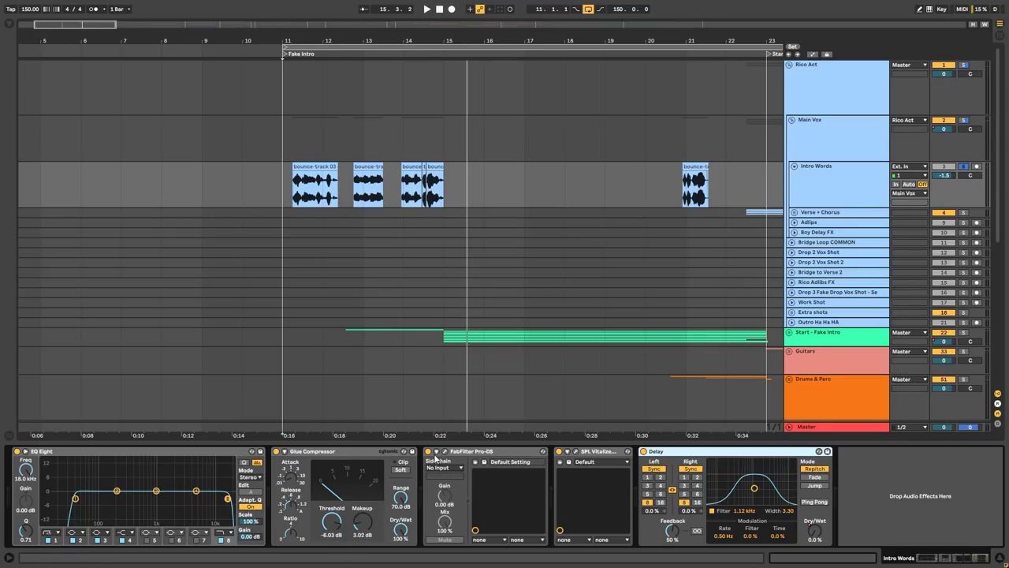
click(445, 451)
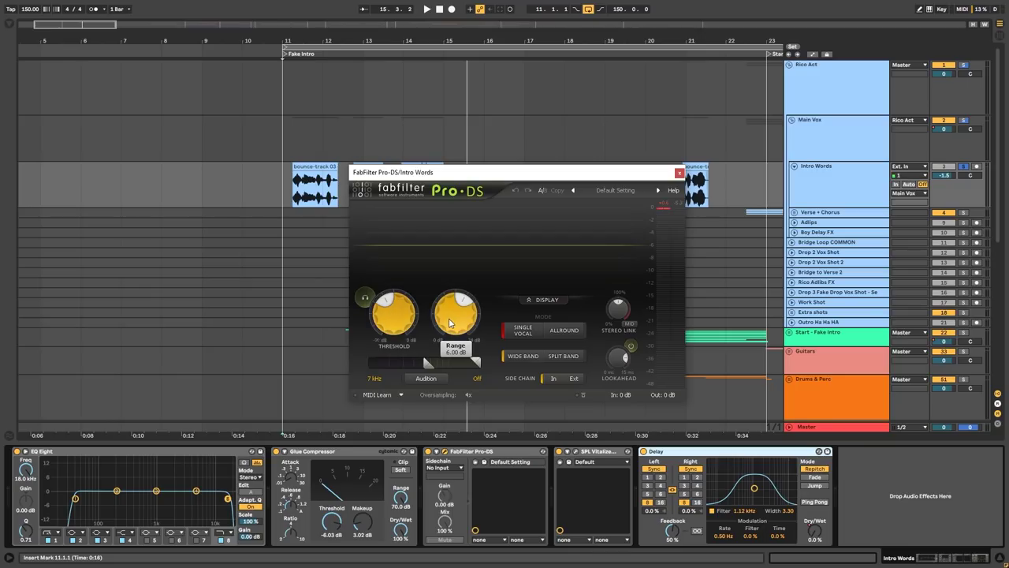
click(679, 173)
click(576, 451)
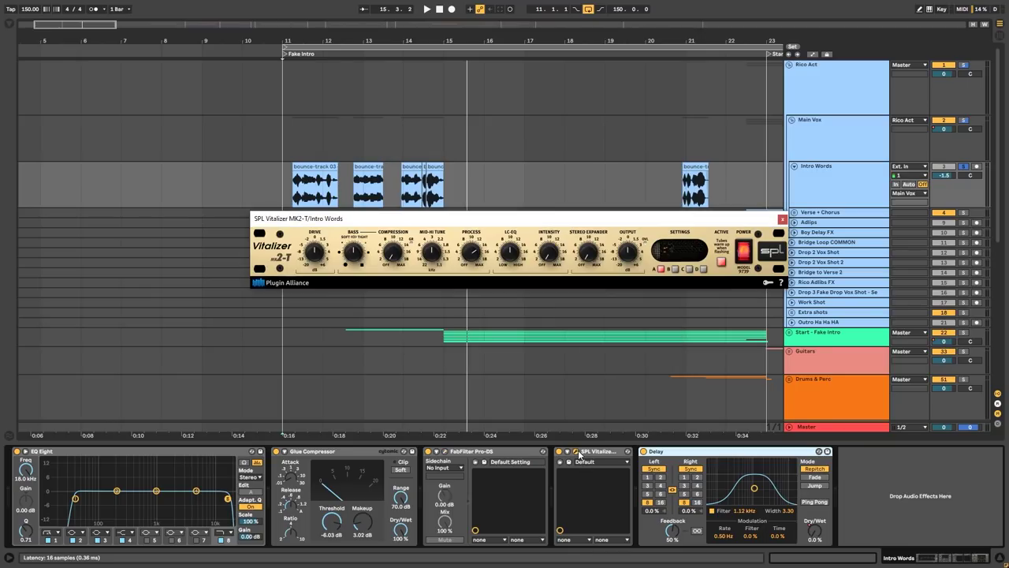
drag(409, 219, 403, 217)
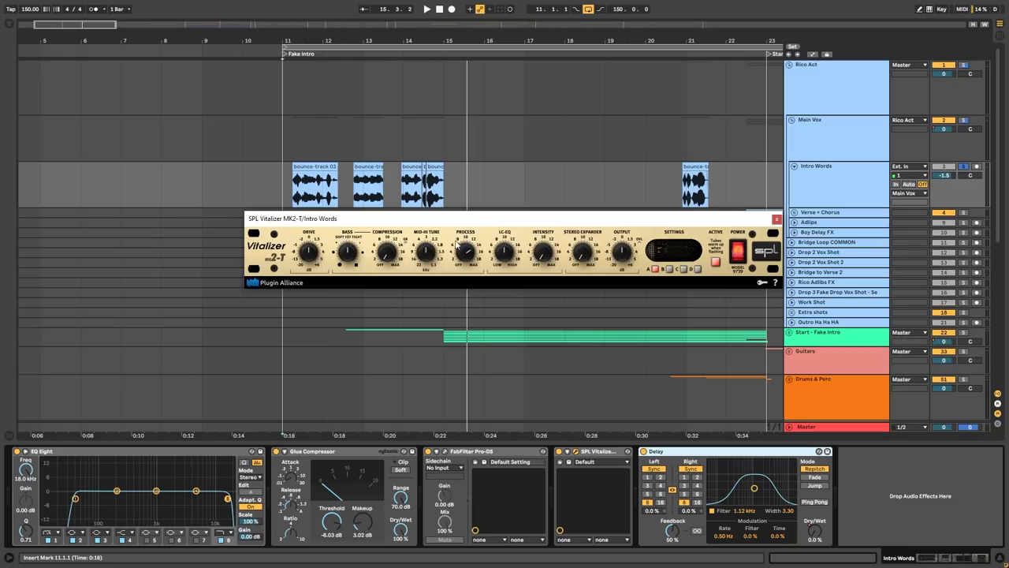
click(776, 219)
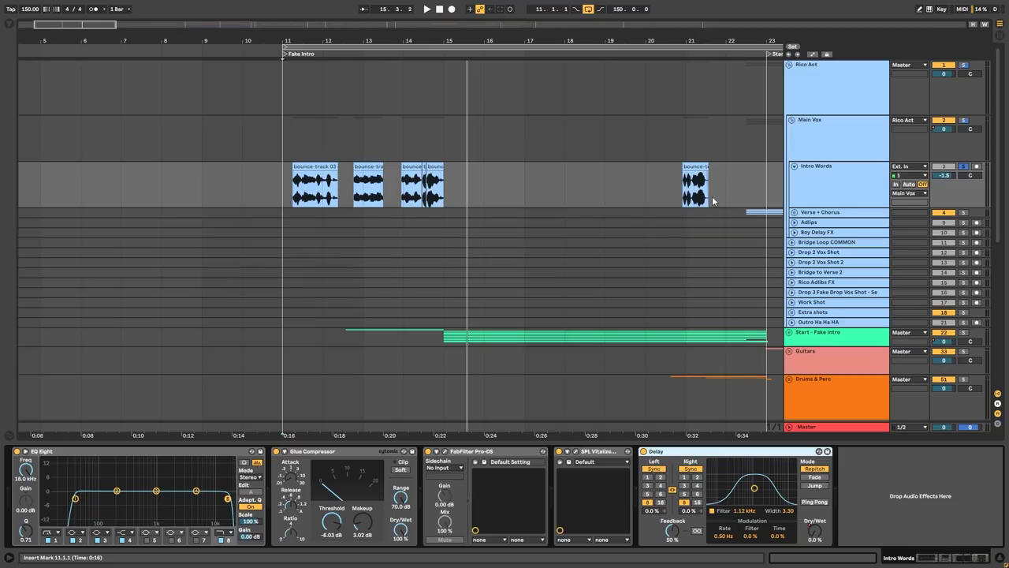
Unfold the Start - Fake Intro group and play the Casette clip on the 10-tape play foley track
scroll(724, 206, up, 3)
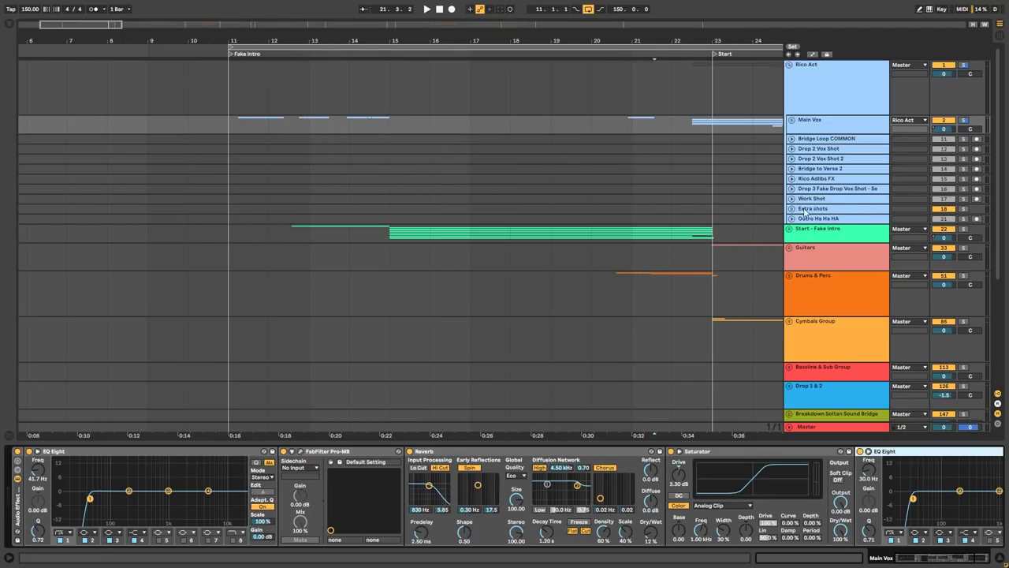
click(834, 233)
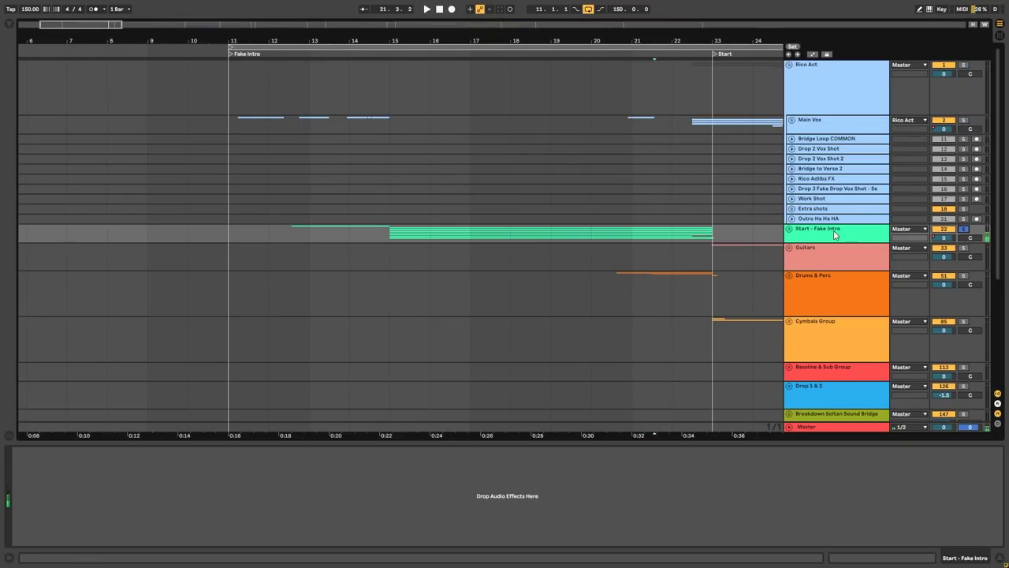
click(789, 228)
click(294, 296)
key(space)
Unfold the 9-Fake intro group and look through its instrument tracks while the fake intro plays
click(791, 293)
scroll(463, 327, down, 2)
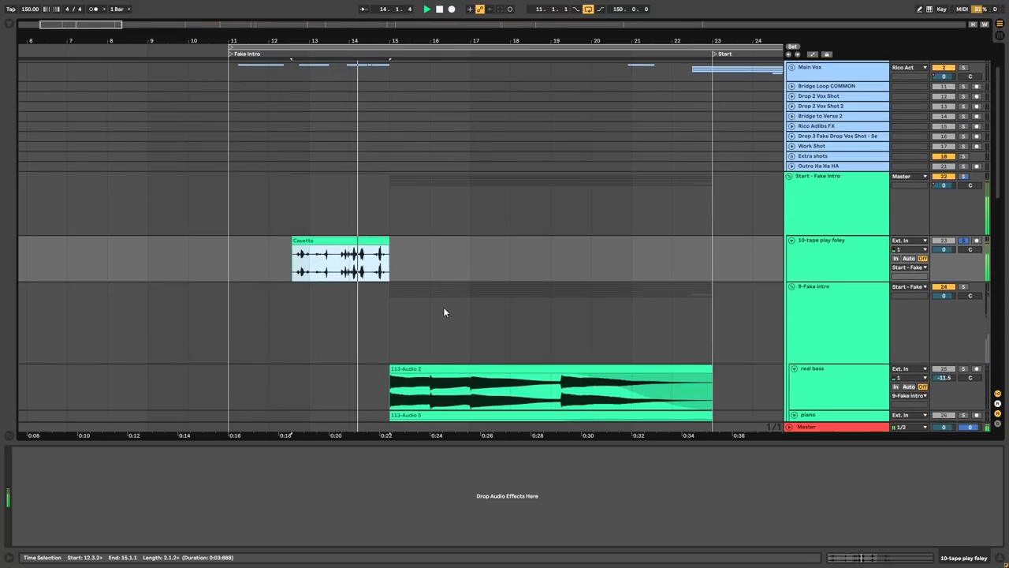
scroll(619, 292, down, 2)
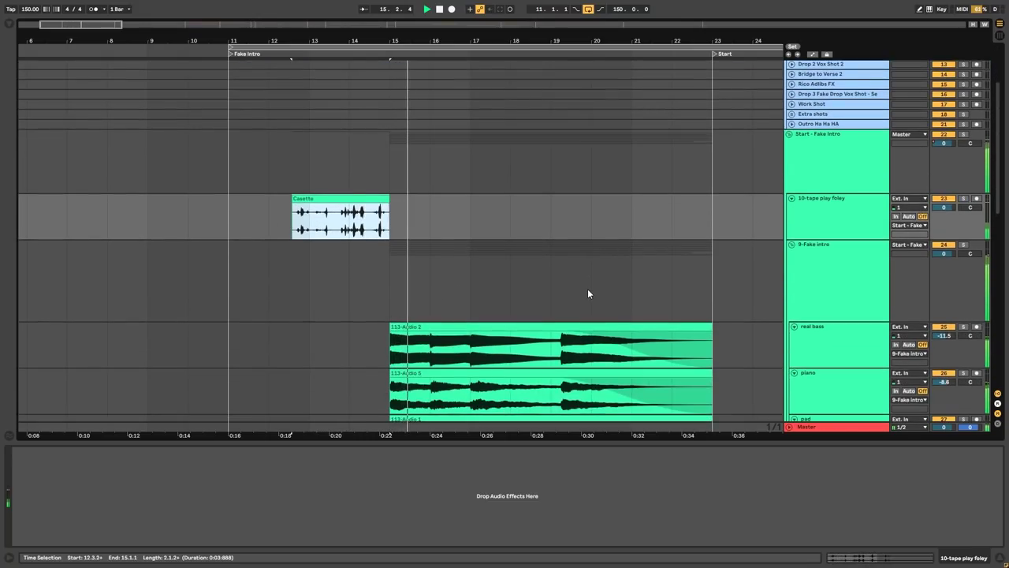
scroll(590, 293, down, 2)
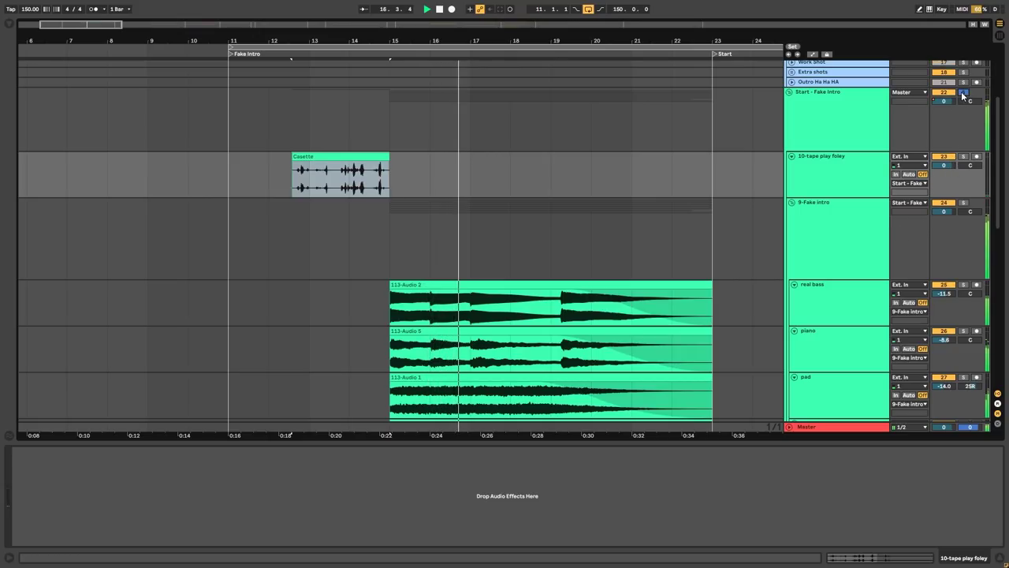
scroll(539, 232, down, 5)
scroll(539, 233, down, 1)
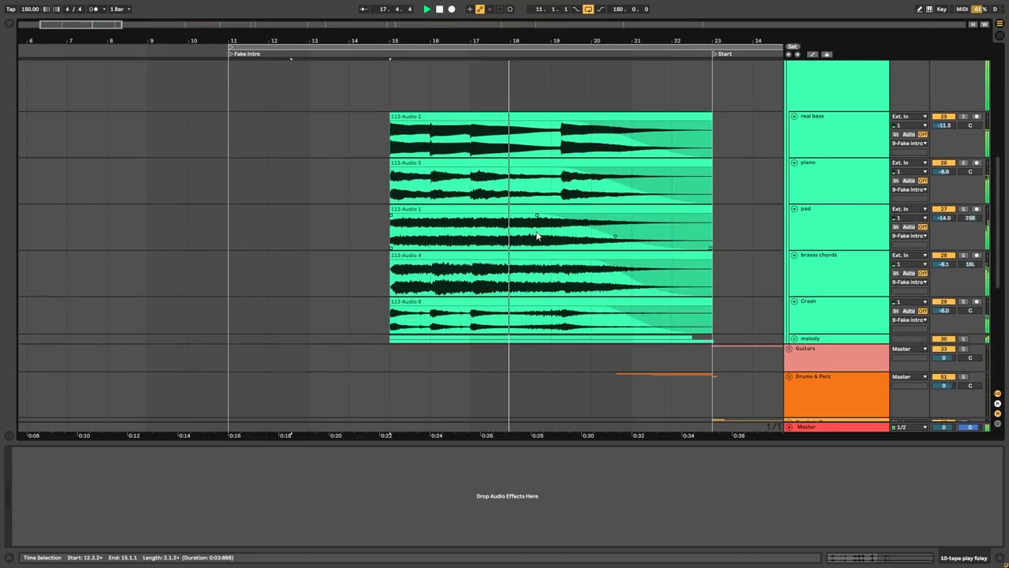
scroll(556, 300, up, 2)
scroll(559, 313, up, 1)
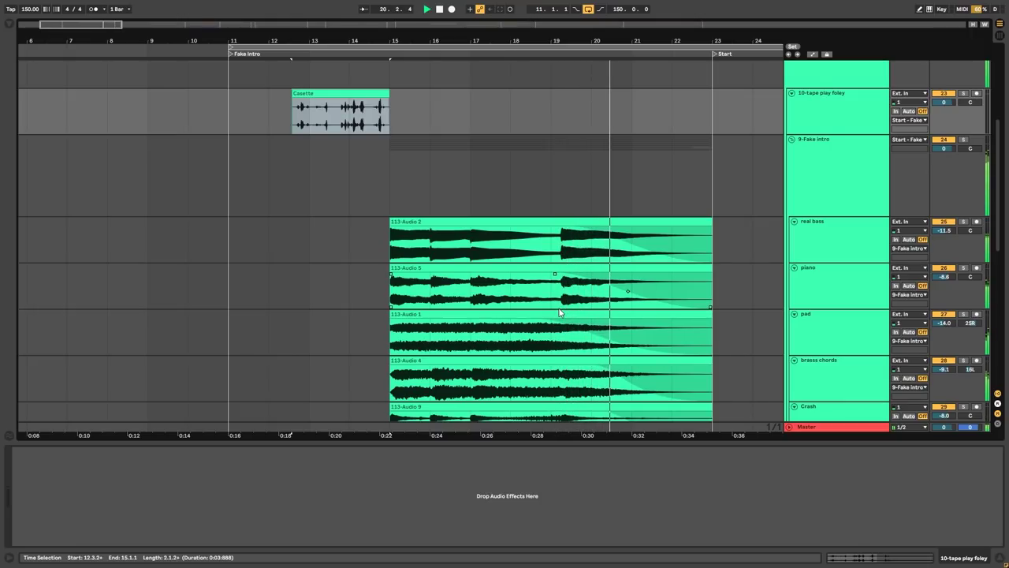
scroll(559, 313, up, 2)
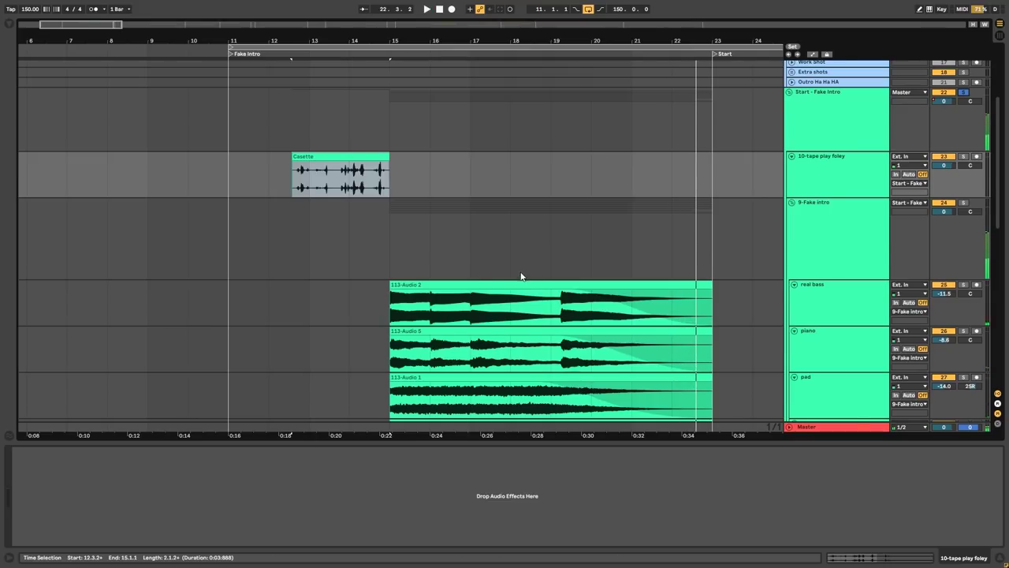
Show the 9-Fake intro group's effects and inspect the Home Movies and 90s VHS Tape Reaktor 6 FX windows
scroll(890, 226, down, 1)
click(840, 211)
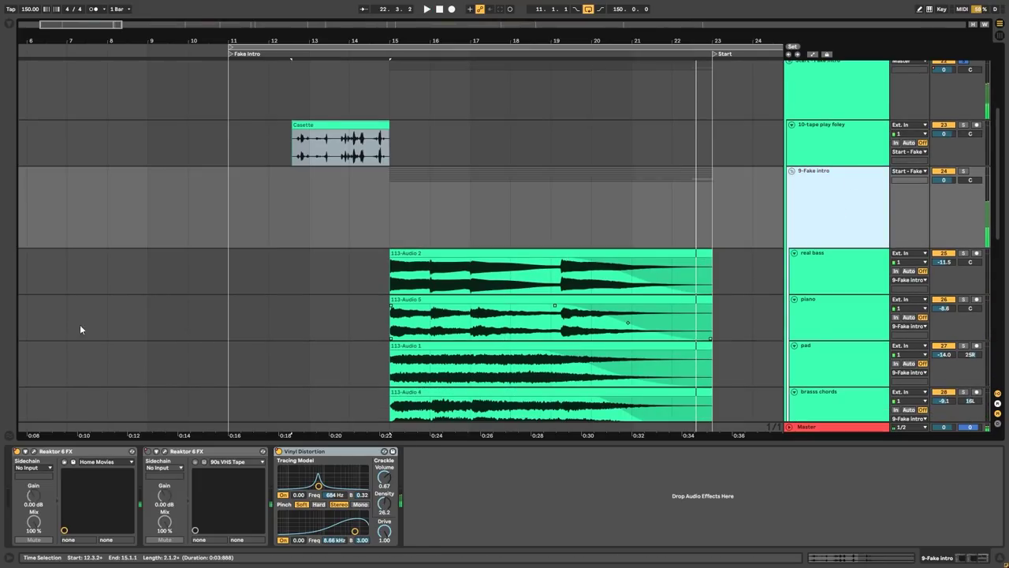
click(33, 451)
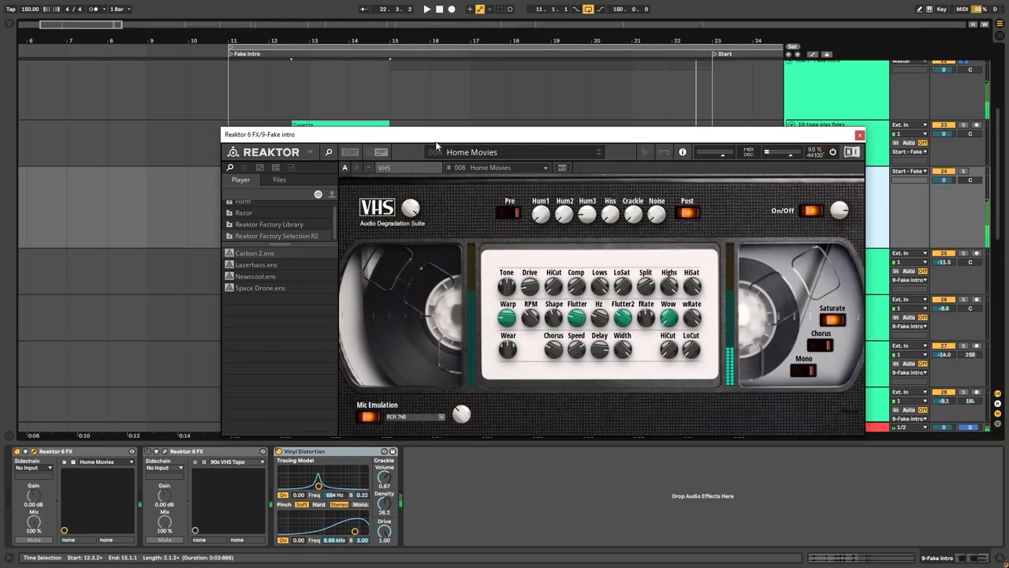
drag(436, 142, 419, 135)
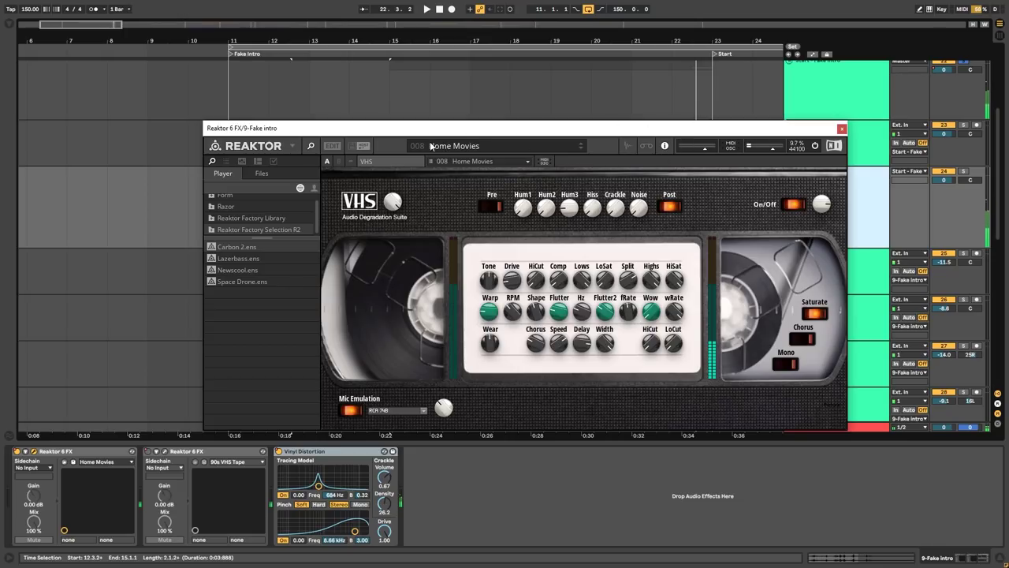
click(842, 128)
click(165, 451)
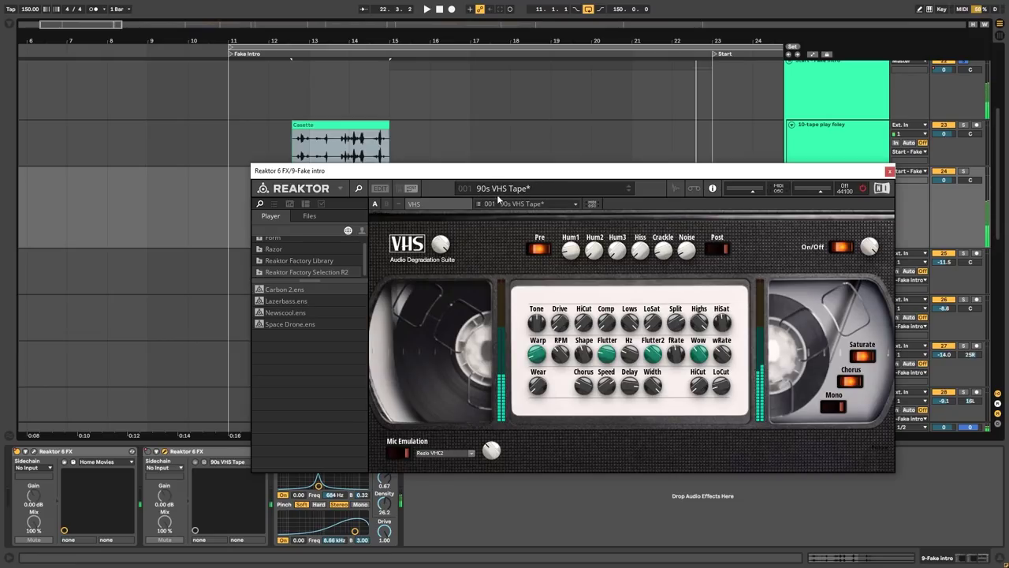
click(889, 171)
Place the insert marker at bar 13 on the 9-Fake intro group and re-inspect the 90s VHS Tape Reaktor 6 FX window
scroll(322, 170, up, 2)
scroll(544, 252, down, 2)
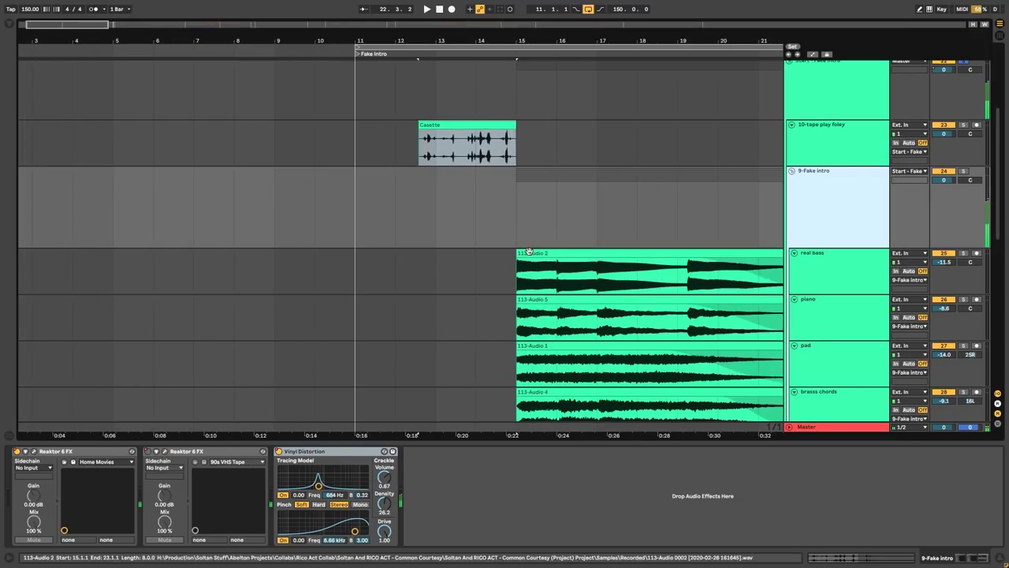
click(519, 225)
click(677, 227)
scroll(514, 229, down, 4)
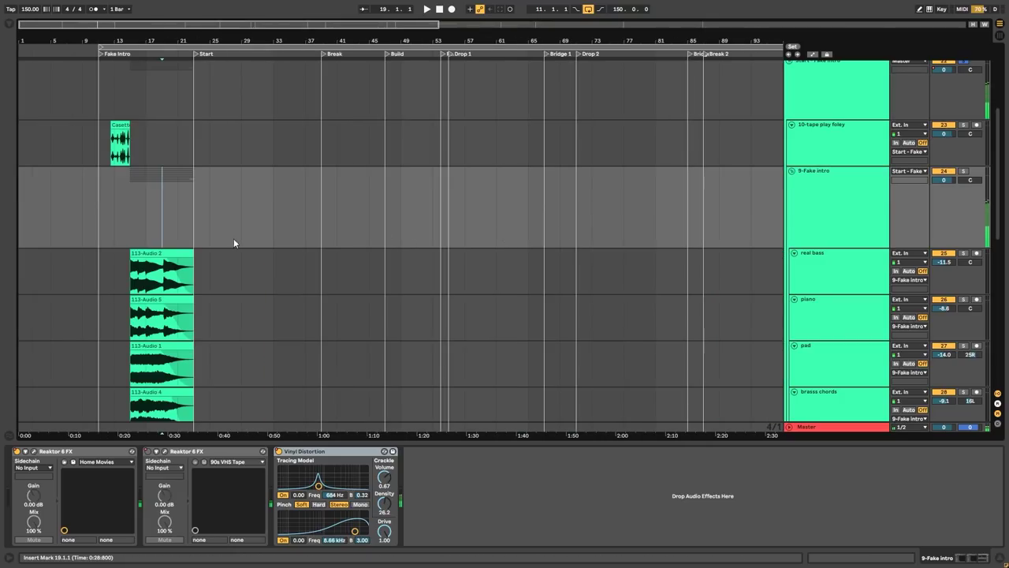
scroll(147, 248, up, 2)
click(117, 225)
scroll(103, 228, up, 4)
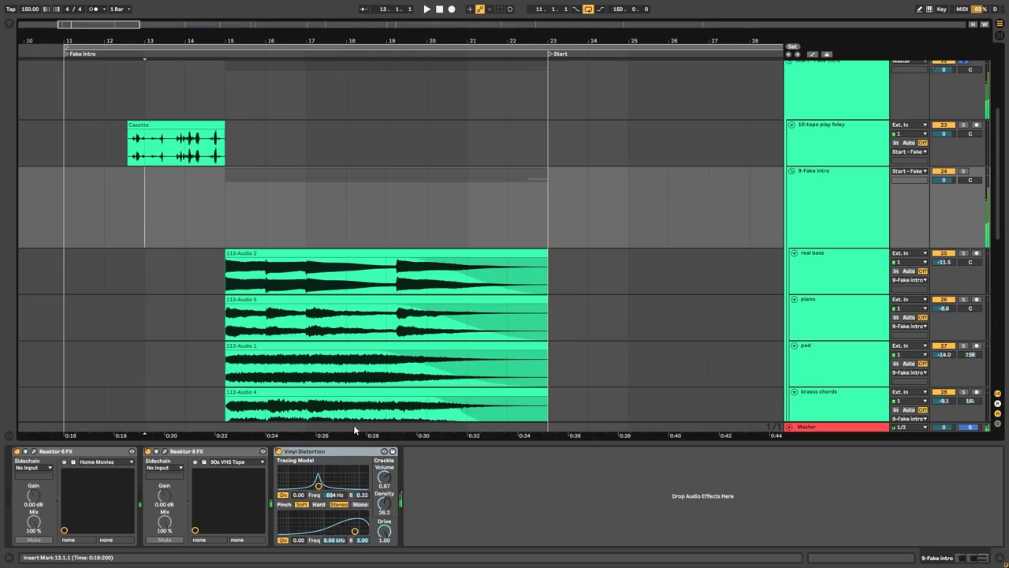
click(164, 451)
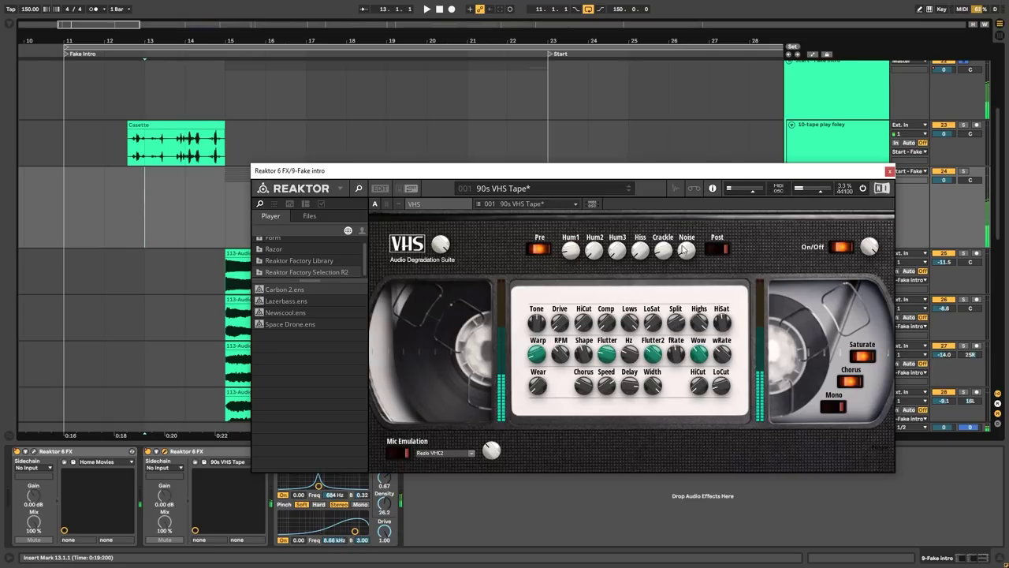
click(890, 171)
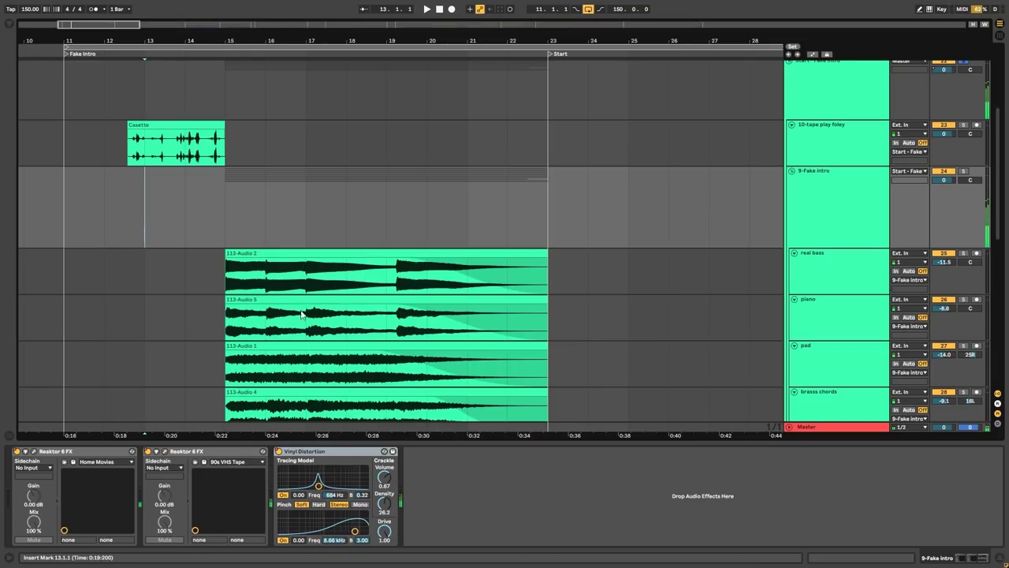
Listen to the real bass track in solo and check the effects of its 9-Fake intro group
scroll(341, 335, down, 1)
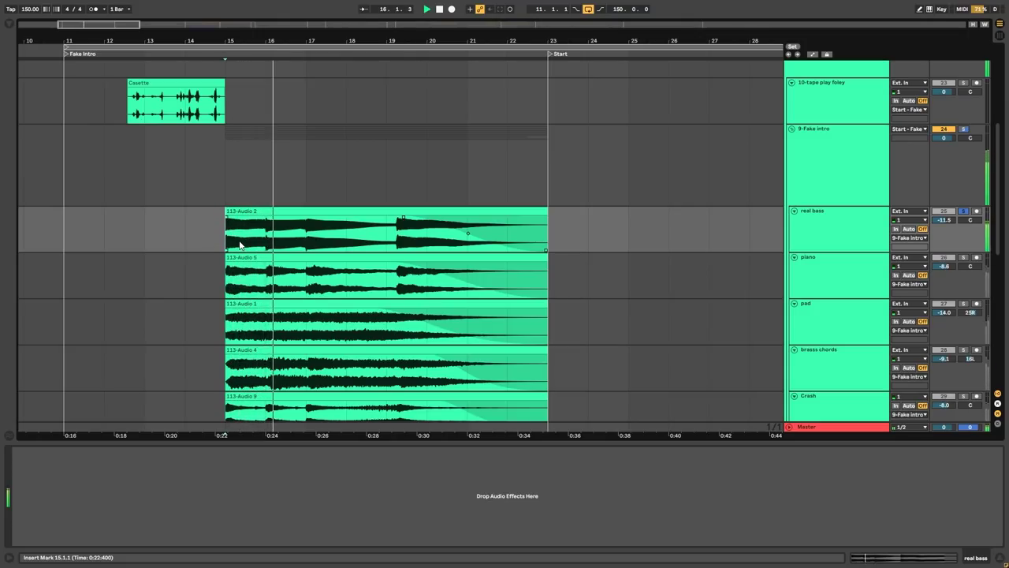
click(815, 163)
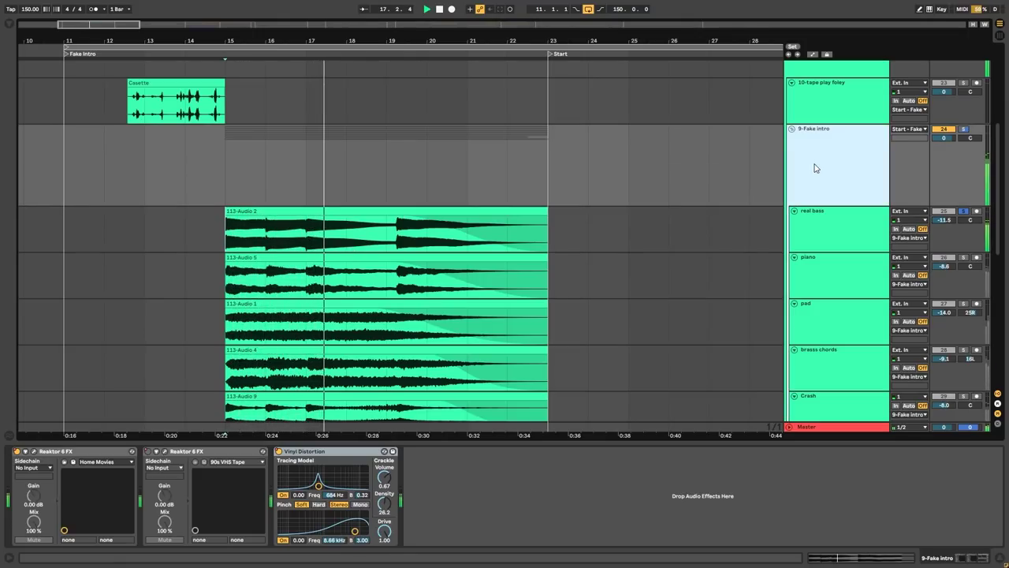
click(823, 232)
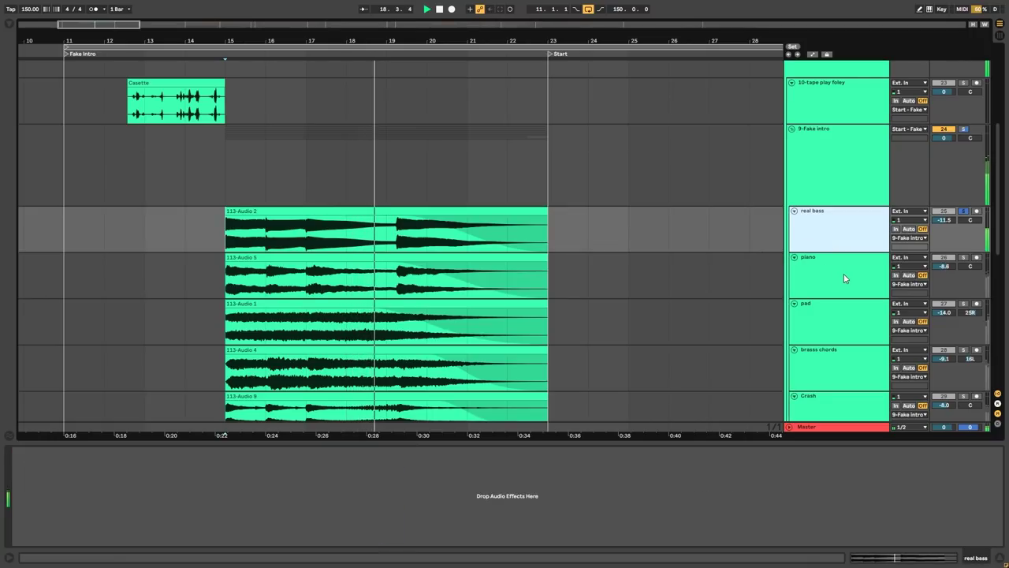
key(space)
Solo the piano track and play its clip from bar 15
click(840, 279)
click(242, 284)
key(space)
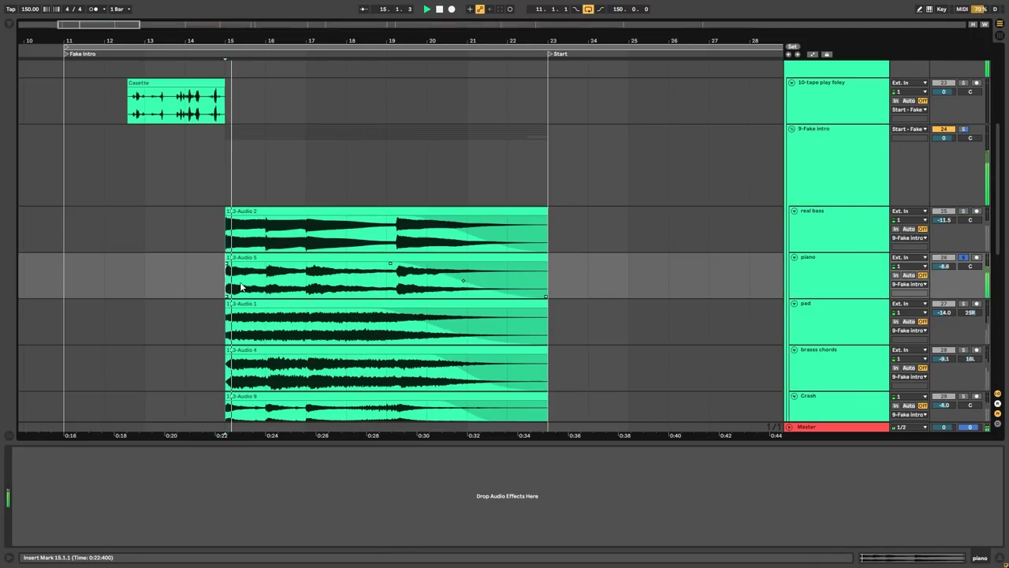
scroll(200, 290, down, 3)
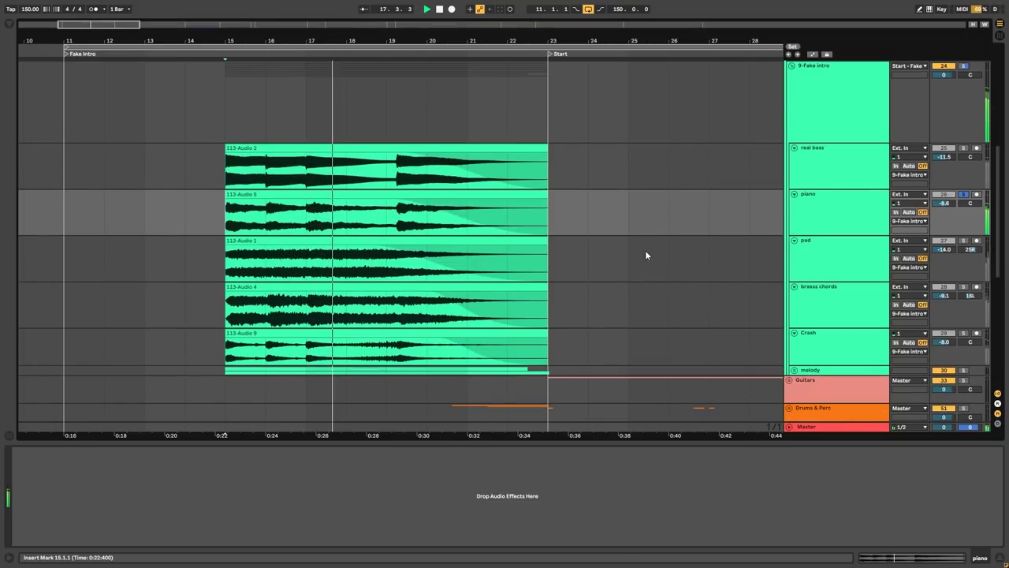
Audition the pad track and the brasss chords track in solo, one after the other
click(829, 261)
key(space)
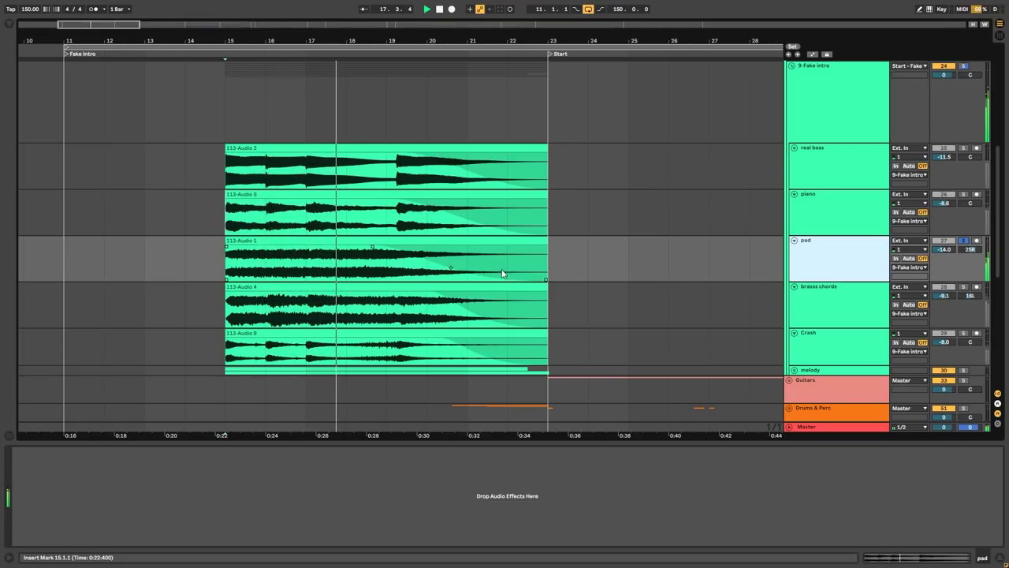
click(822, 313)
key(space)
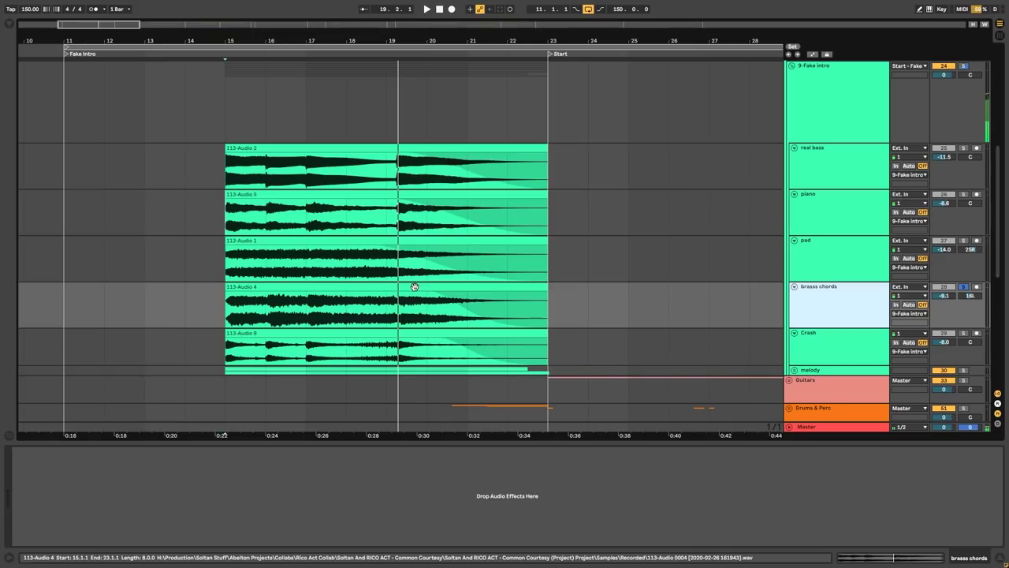
Select the pad track in the 9-Fake intro group
scroll(449, 288, down, 1)
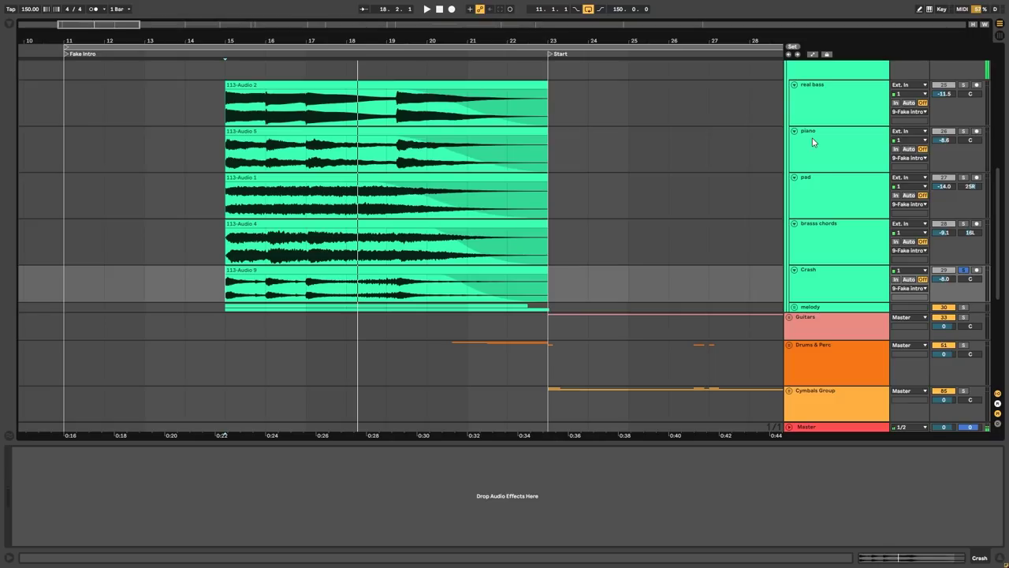
click(818, 192)
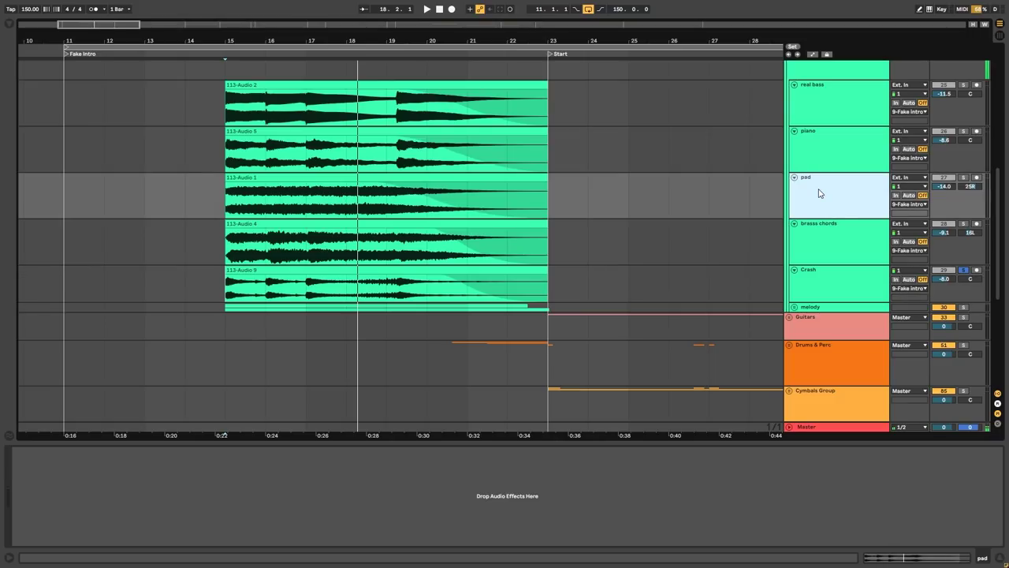
Expand the melody group, play it in solo from bar 15, and unfold its brass and plucked tracks
click(793, 307)
scroll(739, 298, down, 3)
click(823, 236)
click(224, 253)
key(space)
click(797, 271)
scroll(824, 276, down, 1)
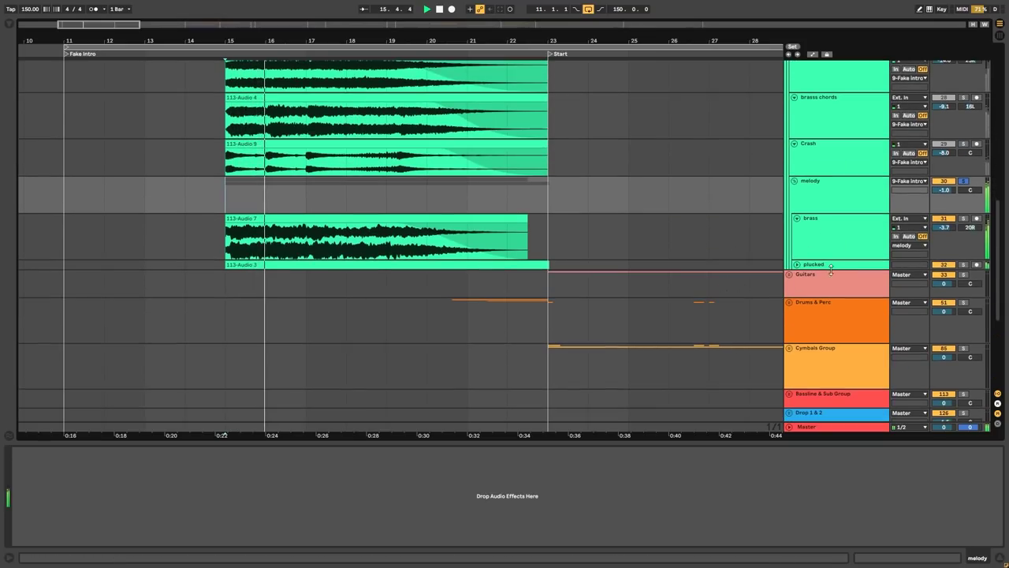
click(797, 264)
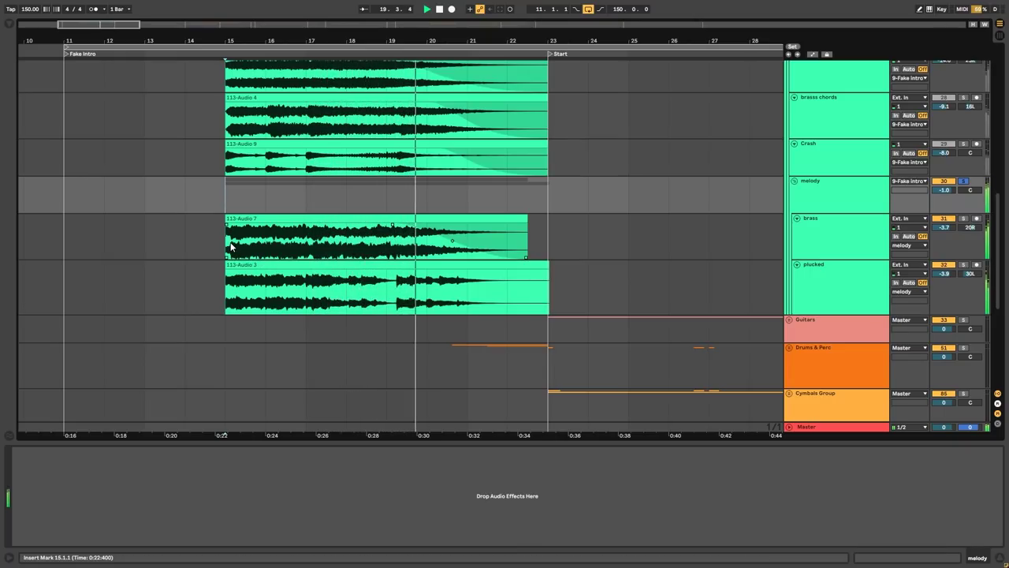
key(space)
Solo the melody group's brass track, then solo the plucked track and play its clip from bar 15
click(551, 235)
key(s)
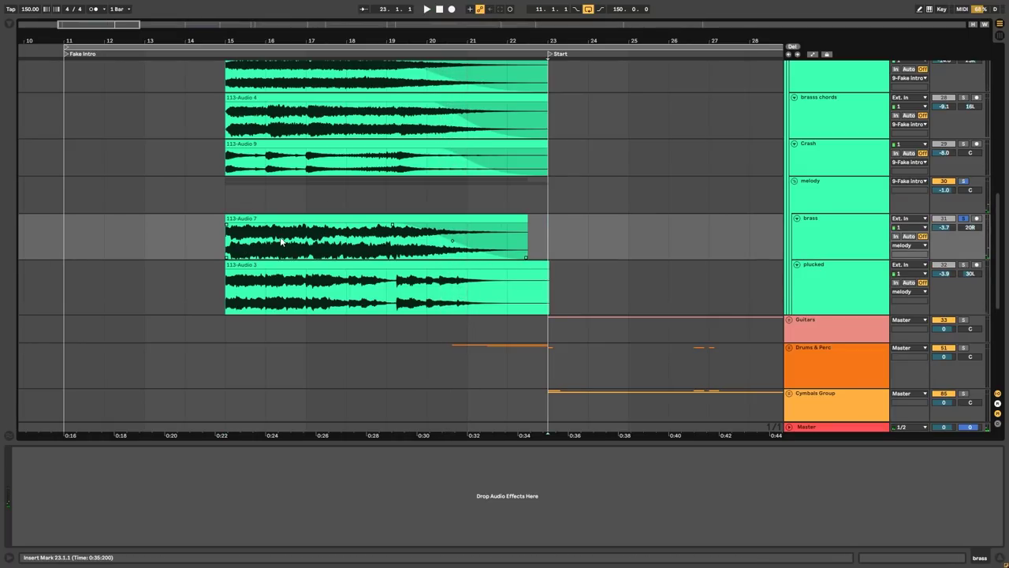
click(807, 283)
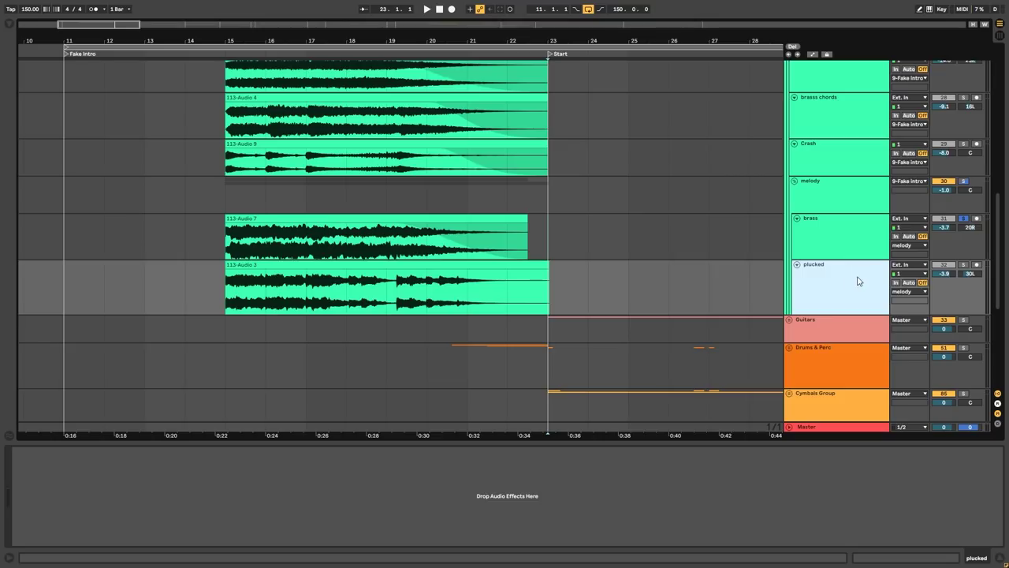
click(227, 297)
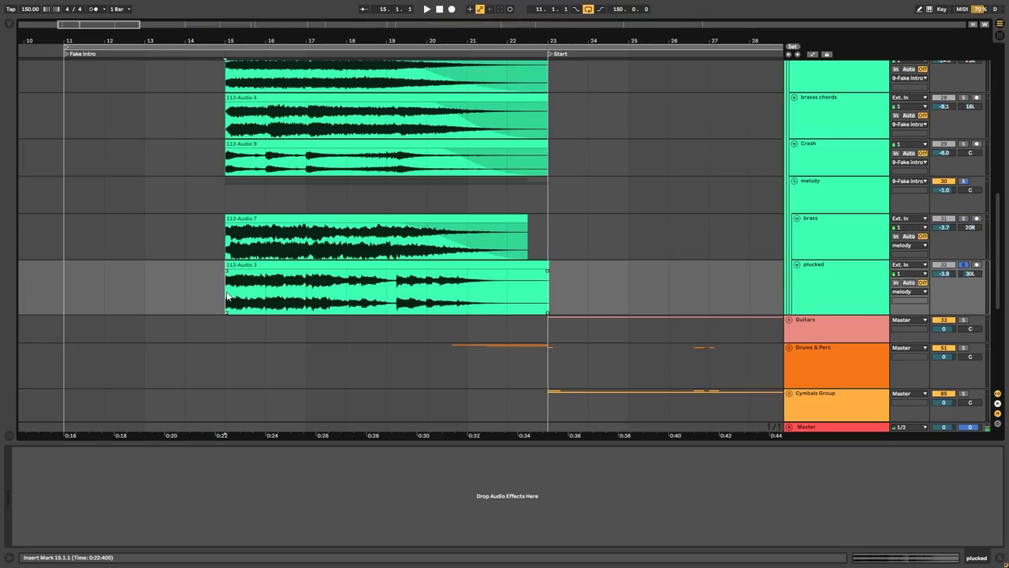
key(space)
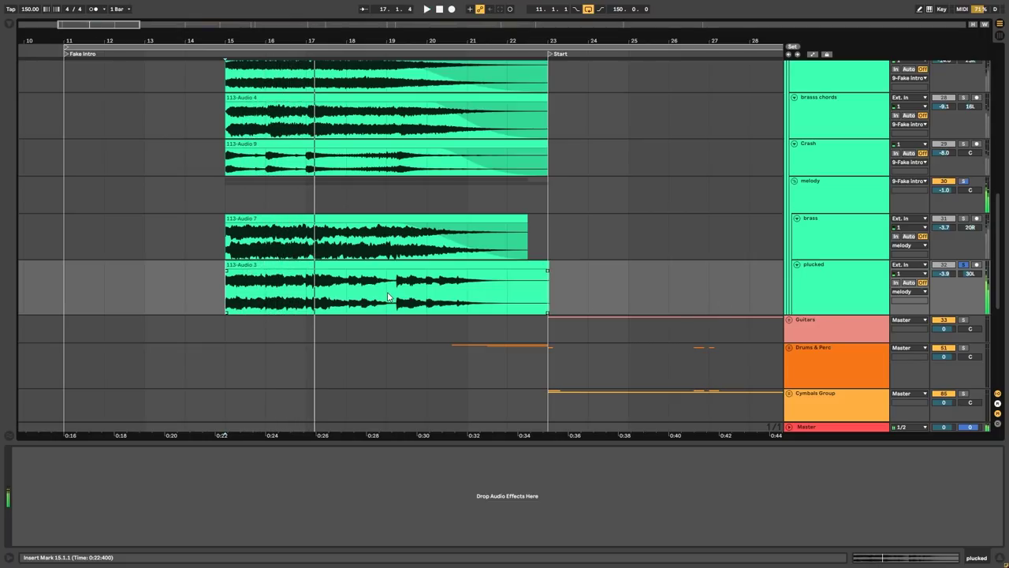
Collapse the Start - Fake Intro group and expand the Drums & Perc group
scroll(792, 74, up, 5)
click(791, 75)
scroll(388, 155, up, 3)
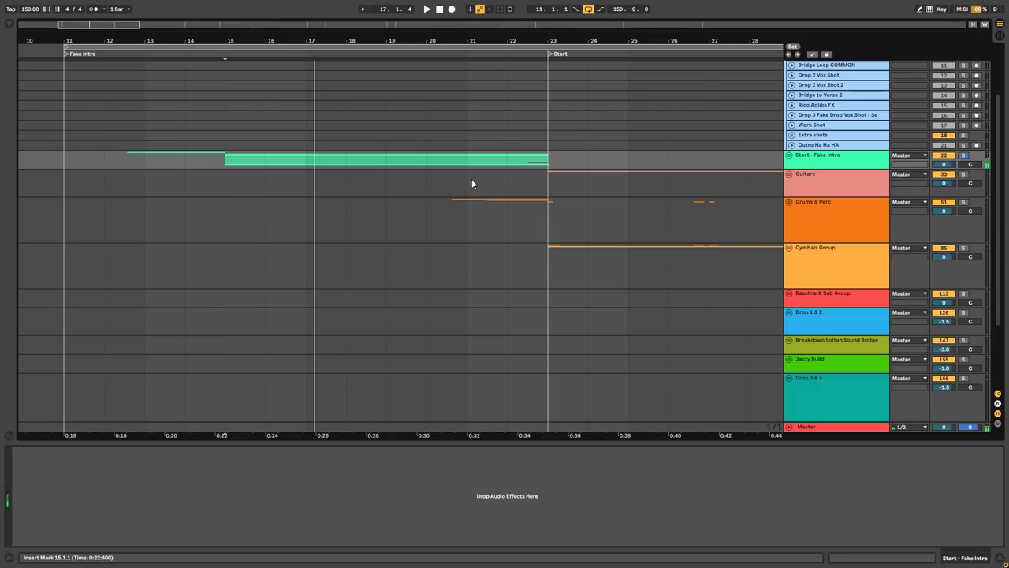
click(790, 205)
scroll(398, 237, down, 3)
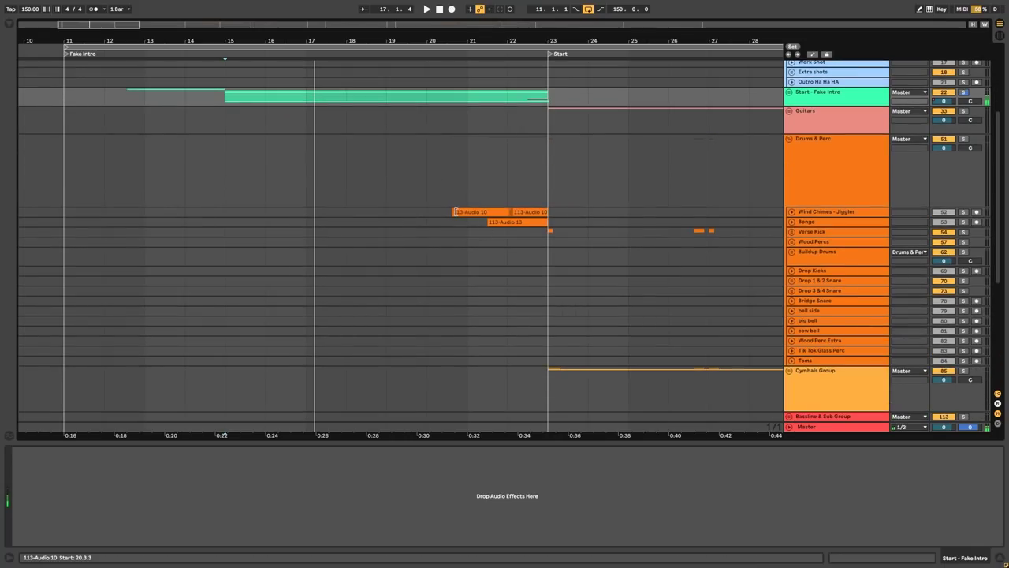
Unfold the Wind Chimes - Jiggles track, audition its first clip in solo, and fold the track again
click(790, 212)
click(820, 230)
key(space)
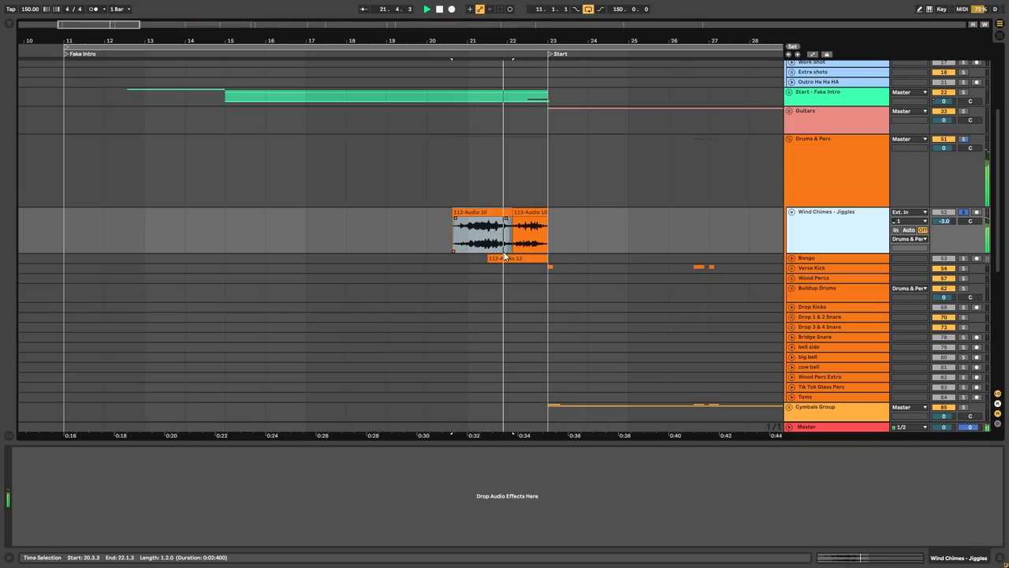
key(space)
click(791, 211)
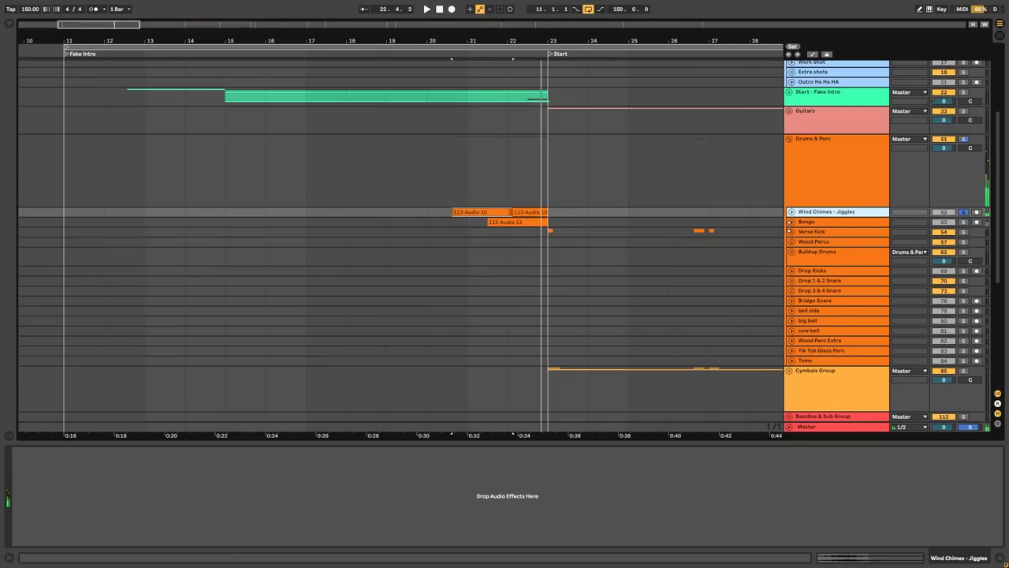
Unfold the Bongo track, audition its clip in solo from bar 21.3, and fold the track again
click(792, 222)
click(802, 233)
click(495, 261)
key(space)
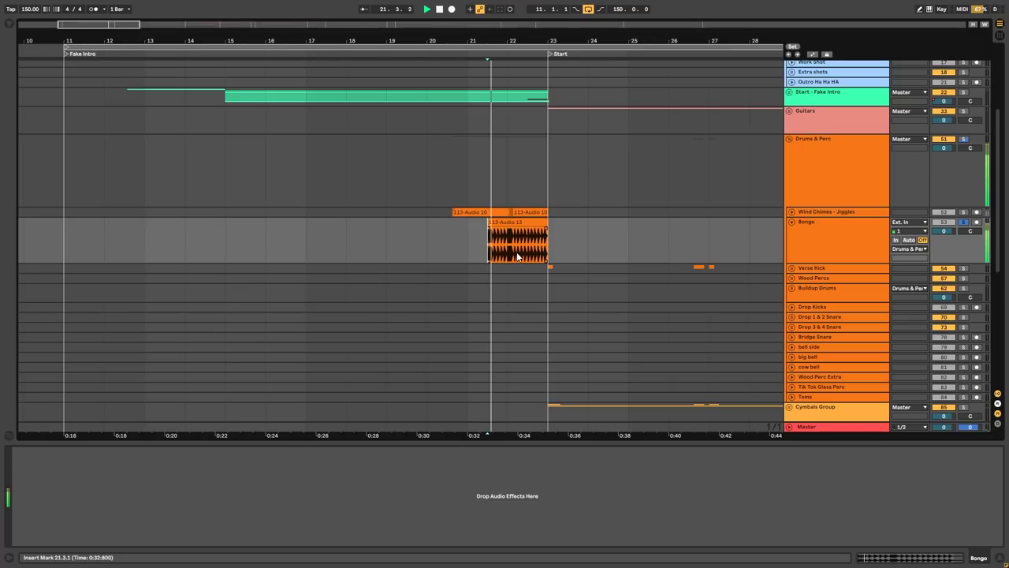
key(space)
click(791, 221)
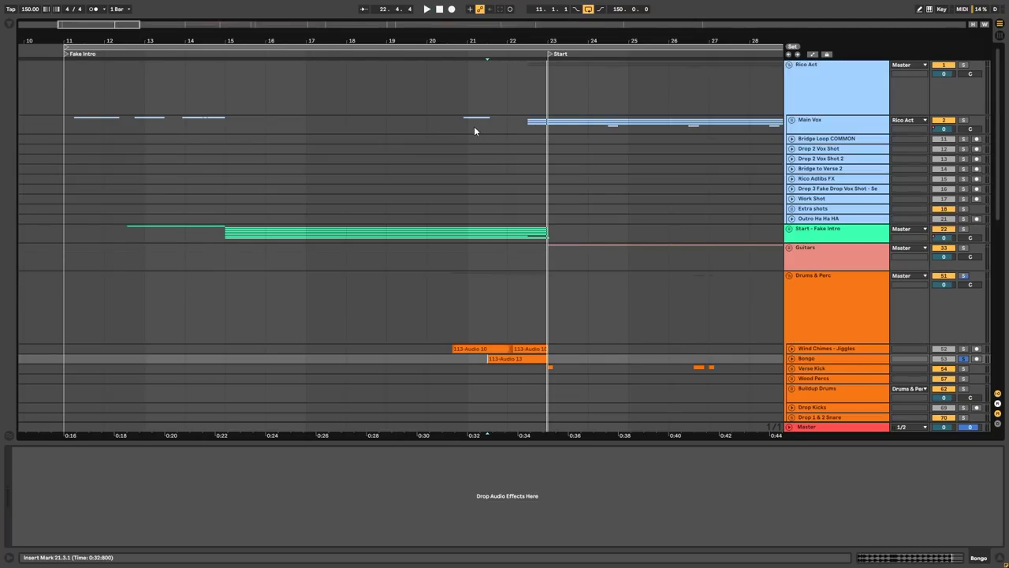
Play the arrangement from bar 21 with all tracks audible
click(474, 126)
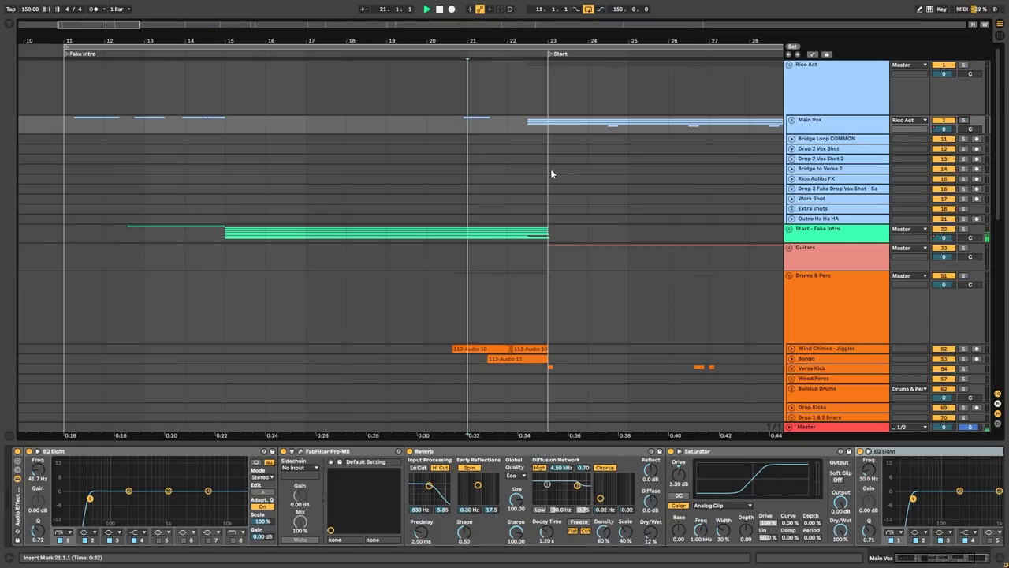
key(space)
scroll(547, 193, down, 3)
scroll(631, 237, up, 2)
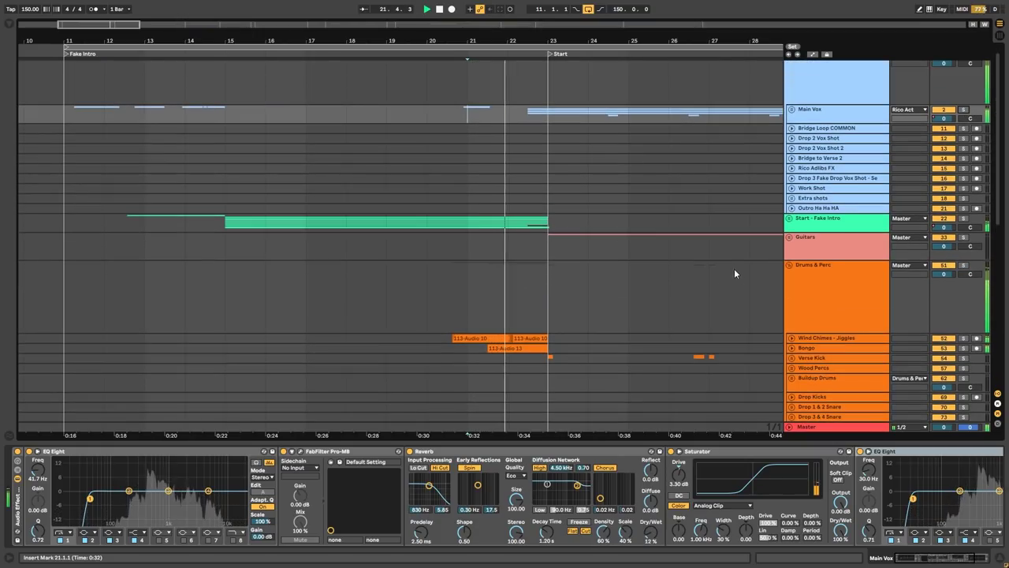
Collapse the Drums & Perc group and select the Guitars group while the Start section plays
click(789, 265)
scroll(450, 255, down, 3)
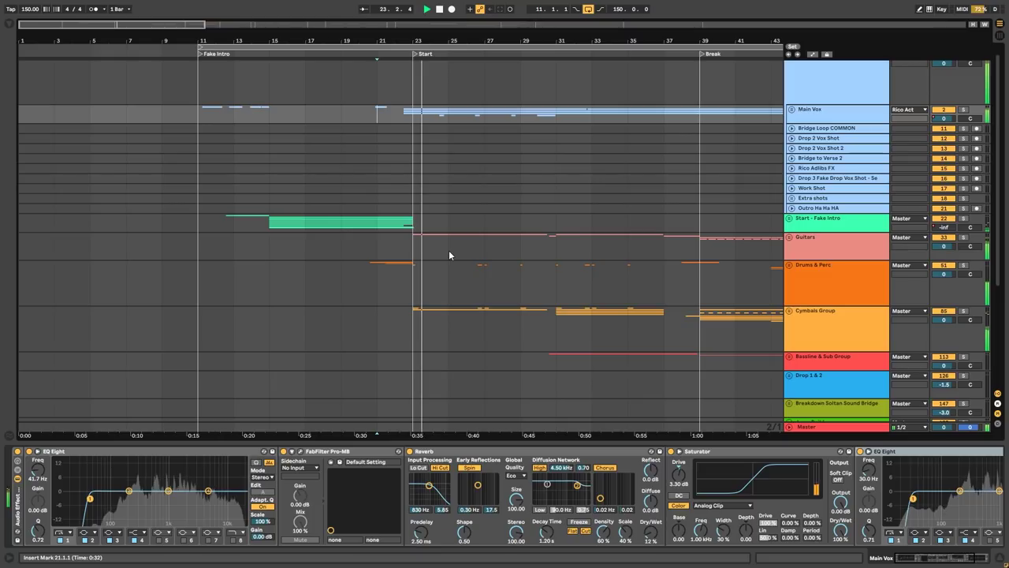
click(816, 280)
click(823, 245)
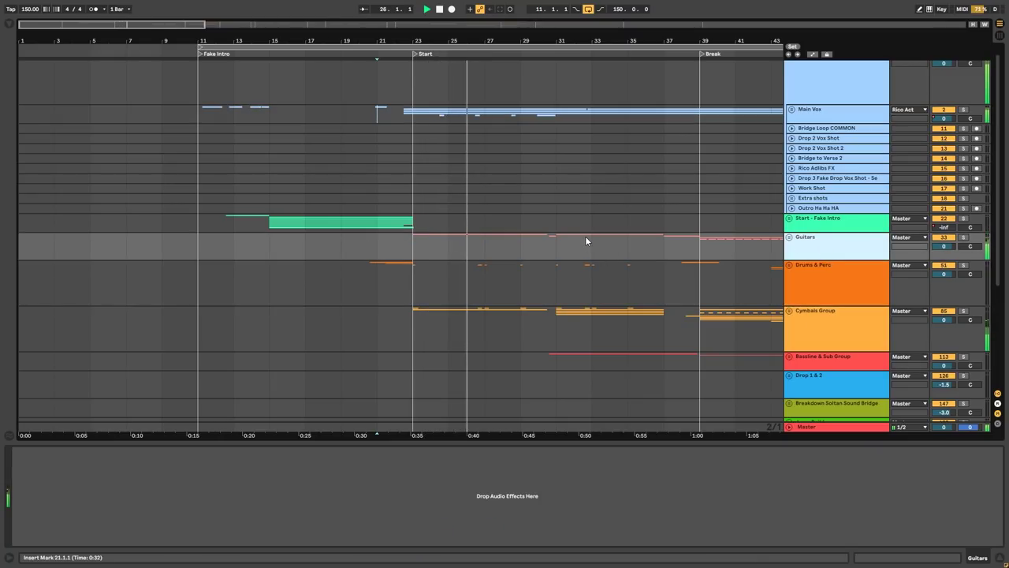
scroll(585, 241, up, 1)
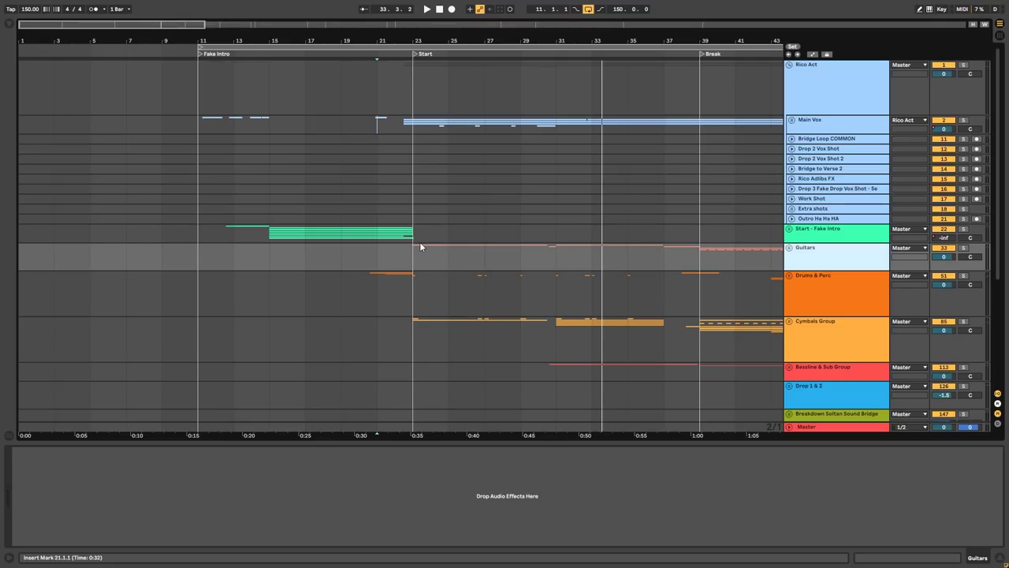
Expand the Guitars and Low Rythm Guitars groups and audition the Guitar Mute intro track in solo from bar 23
scroll(420, 242, down, 2)
click(416, 208)
click(789, 195)
click(791, 250)
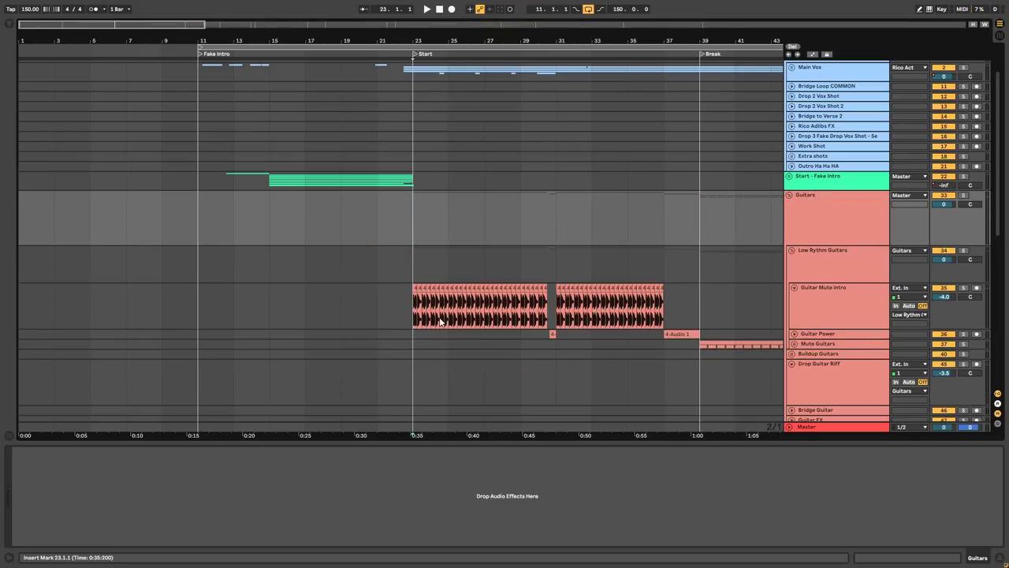
scroll(430, 319, up, 2)
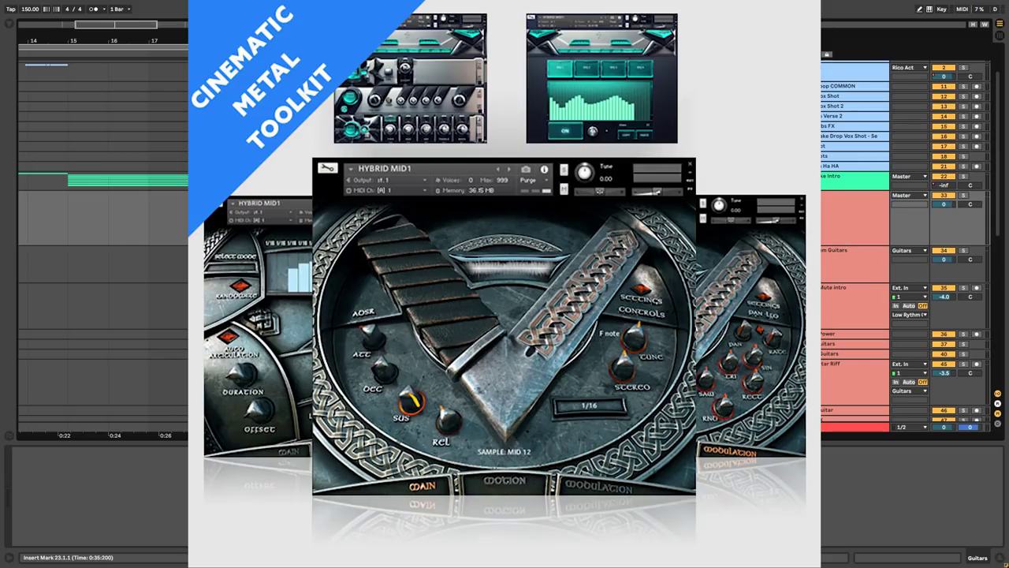
click(407, 317)
key(space)
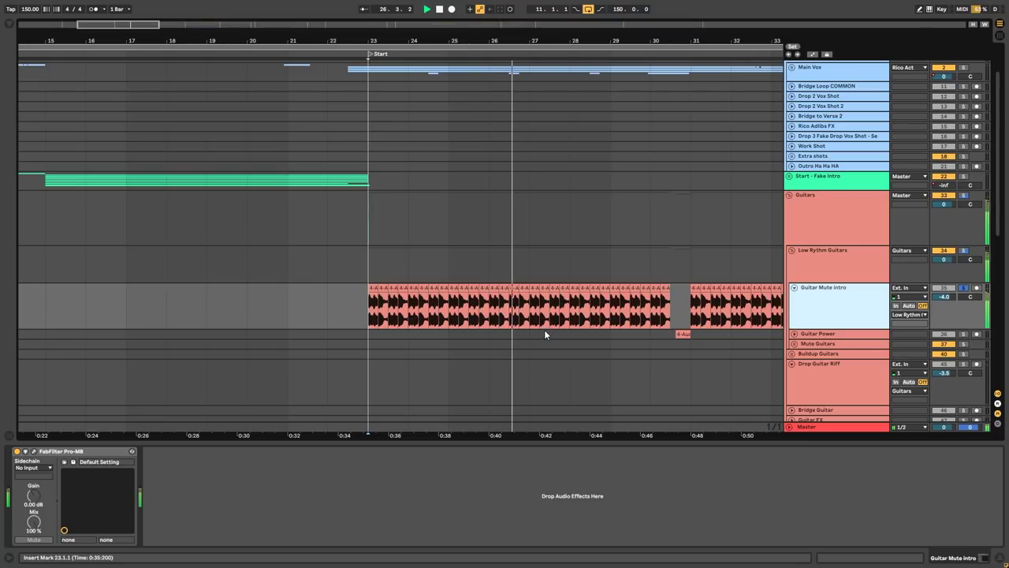
key(space)
scroll(321, 323, left, 2)
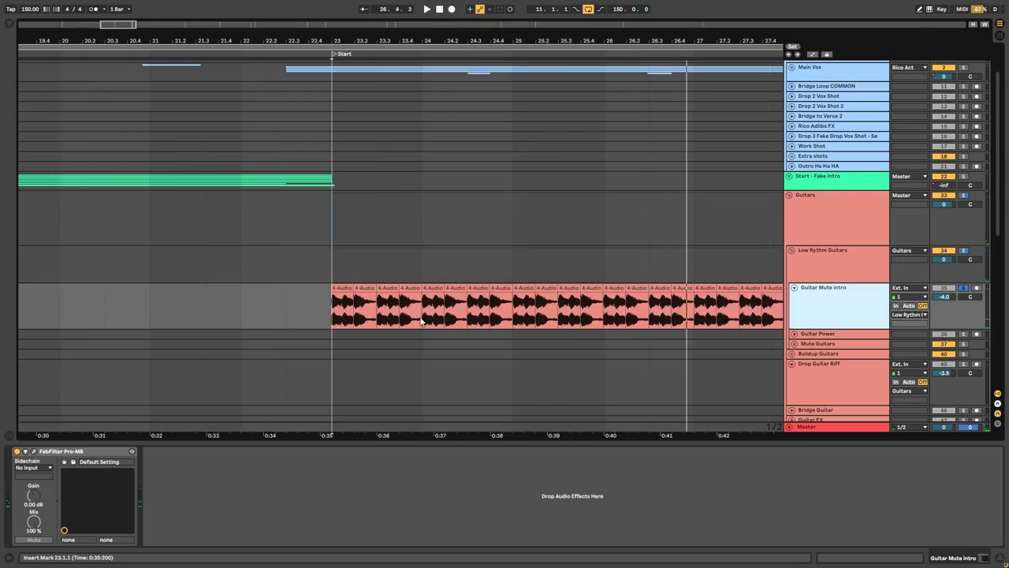
Inspect the FabFilter Pro-MB band on the Guitar Mute intro track, then close the plugin window
click(34, 451)
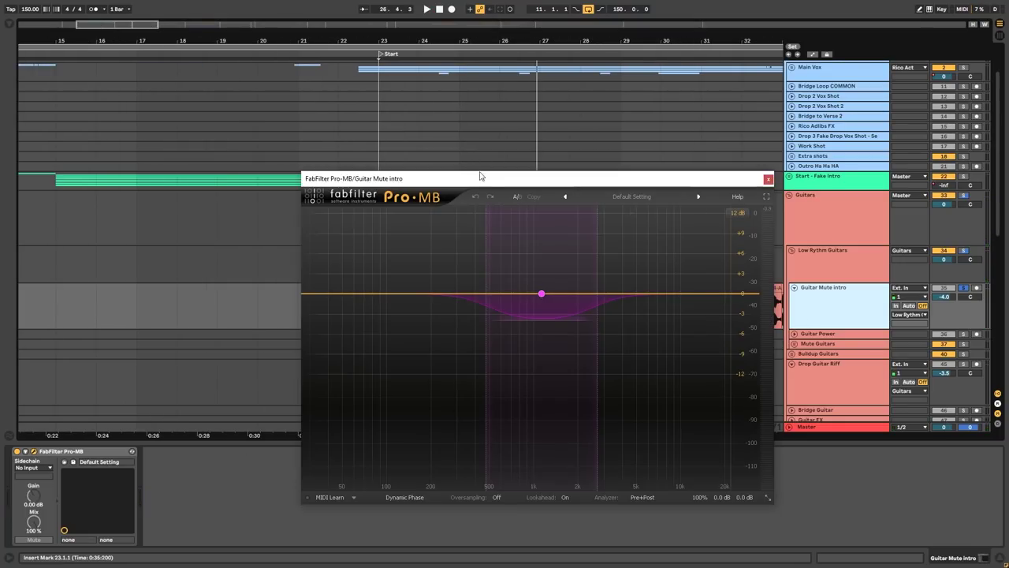
drag(476, 171, 421, 160)
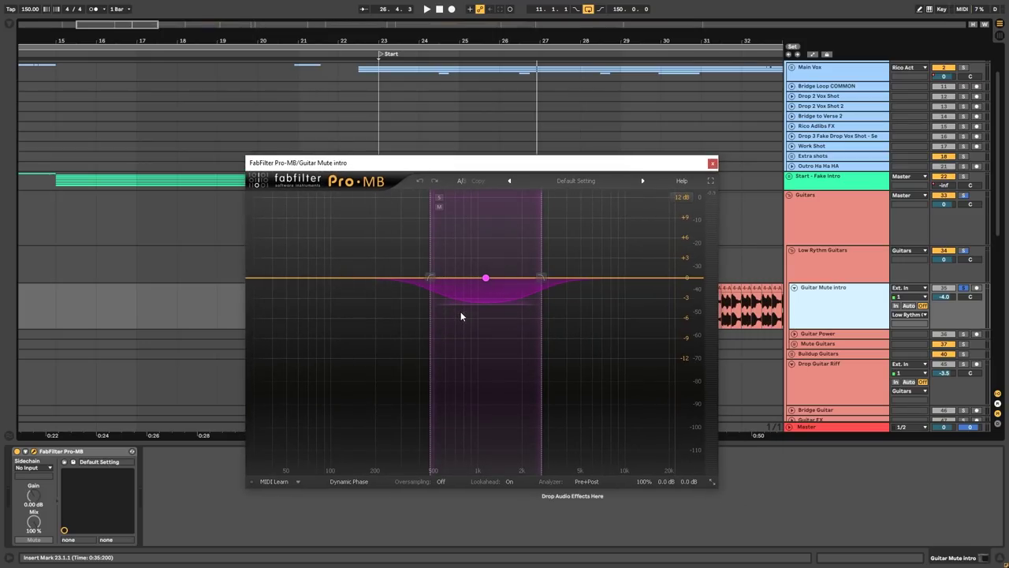
mouse_move(487, 294)
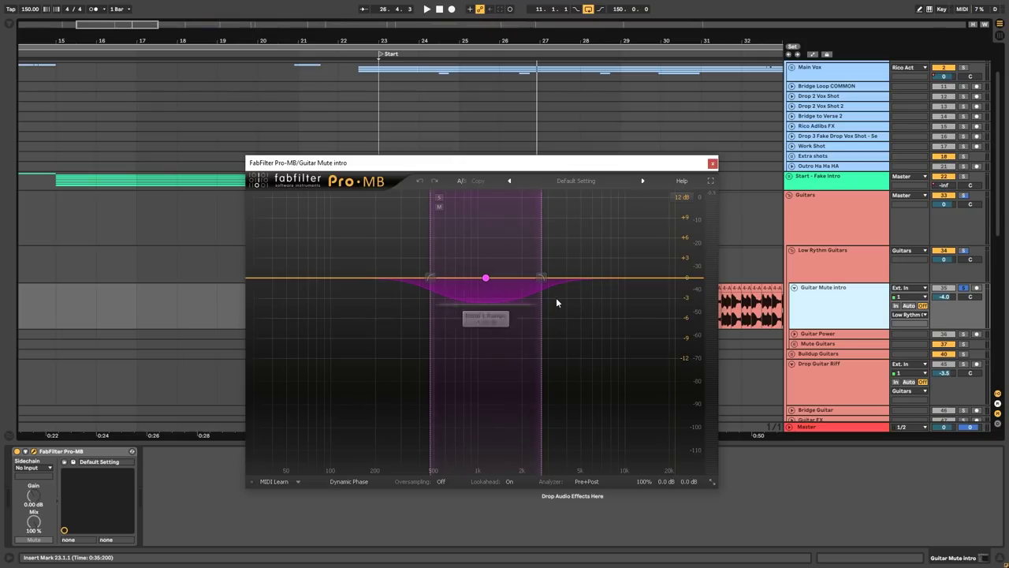
click(712, 163)
Fold Guitar Mute intro, unfold Guitar Power, and play its short clip in solo from bar 30.3
click(794, 288)
click(794, 298)
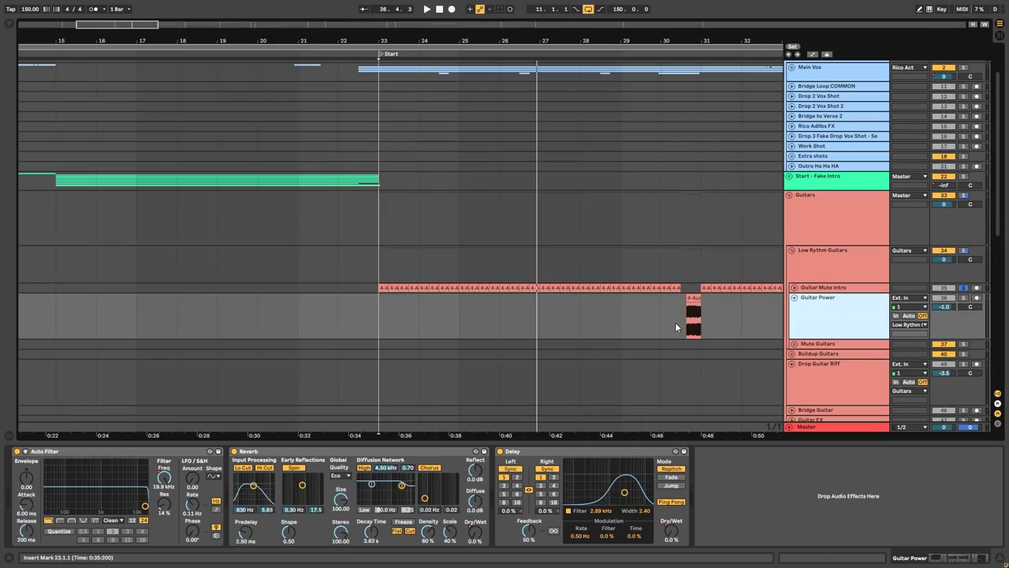
click(684, 323)
key(s)
scroll(746, 324, up, 4)
key(space)
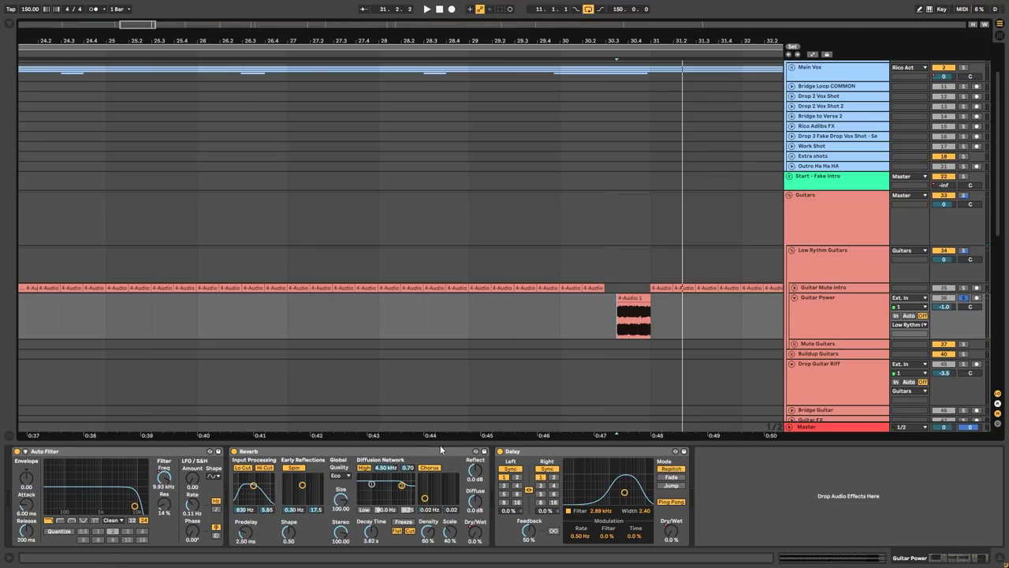
Audition the longer Guitar Power clip before the Break section, playing from bar 38
scroll(466, 365, down, 5)
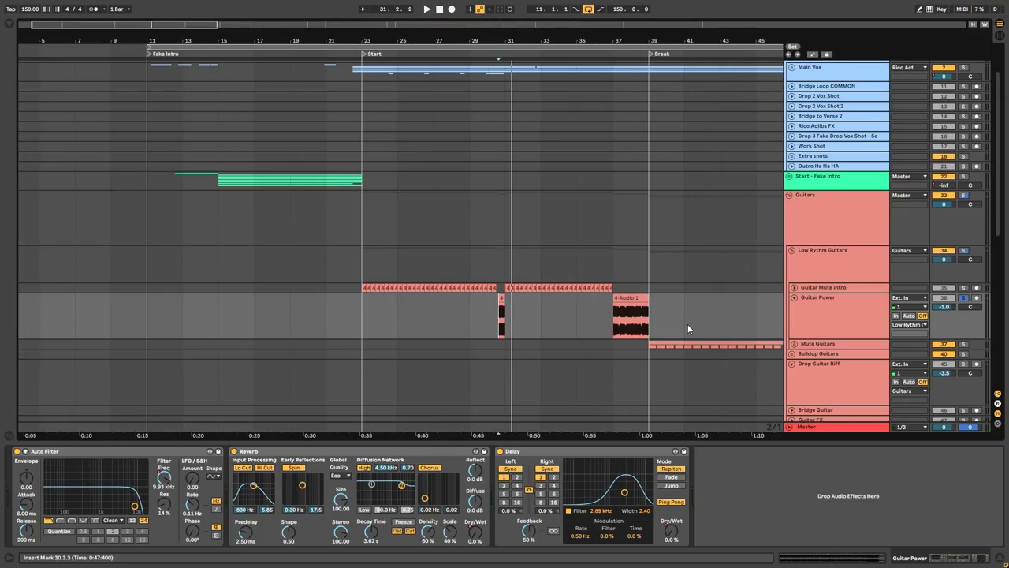
scroll(648, 333, up, 3)
click(609, 335)
key(space)
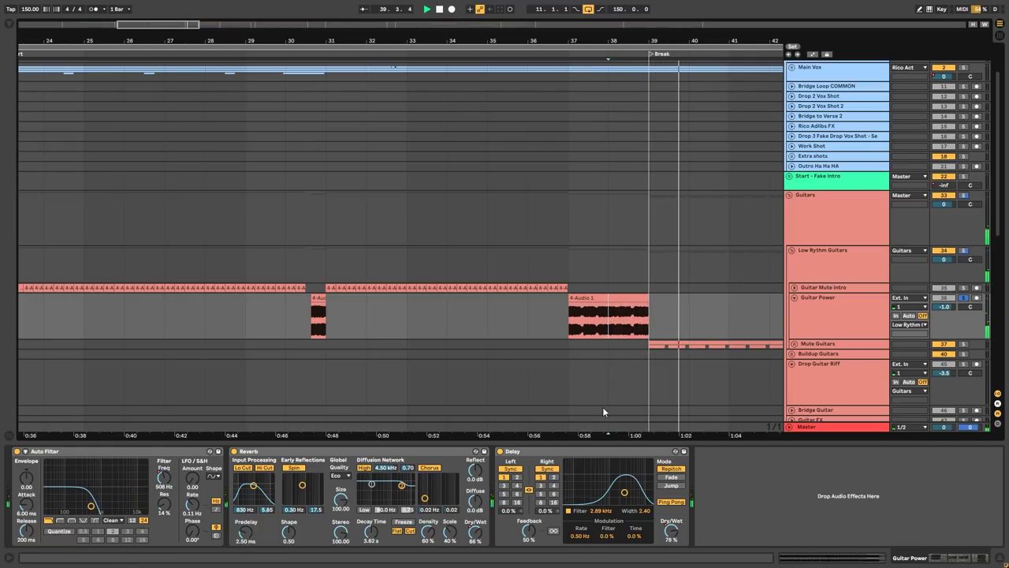
key(space)
click(487, 323)
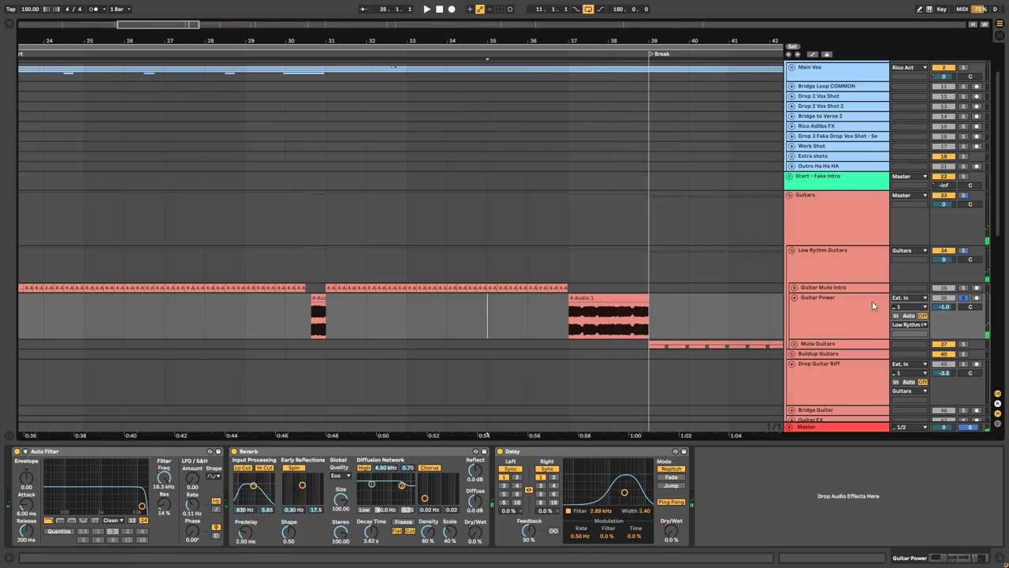
Fold the Guitar Power track, play the Mute Guitars group in solo from bar 39, and expand the group
click(795, 298)
scroll(509, 304, down, 5)
click(565, 307)
click(963, 307)
key(space)
click(795, 308)
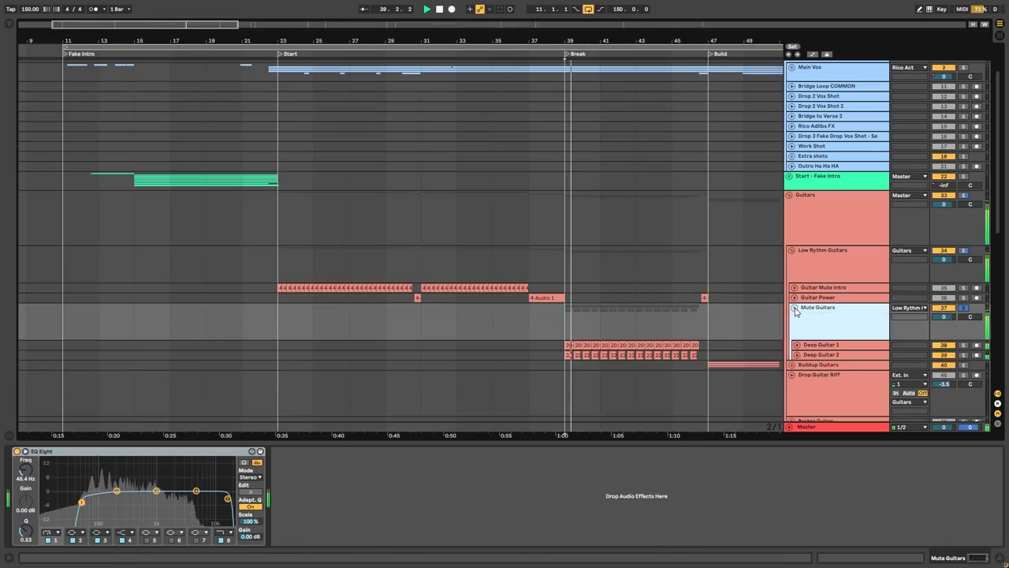
scroll(812, 319, down, 2)
Unfold the Deep Guitar 1 and Deep Guitar 2 tracks and examine Deep Guitar 1's FabFilter Pro-Q 3 curve
click(820, 293)
click(797, 293)
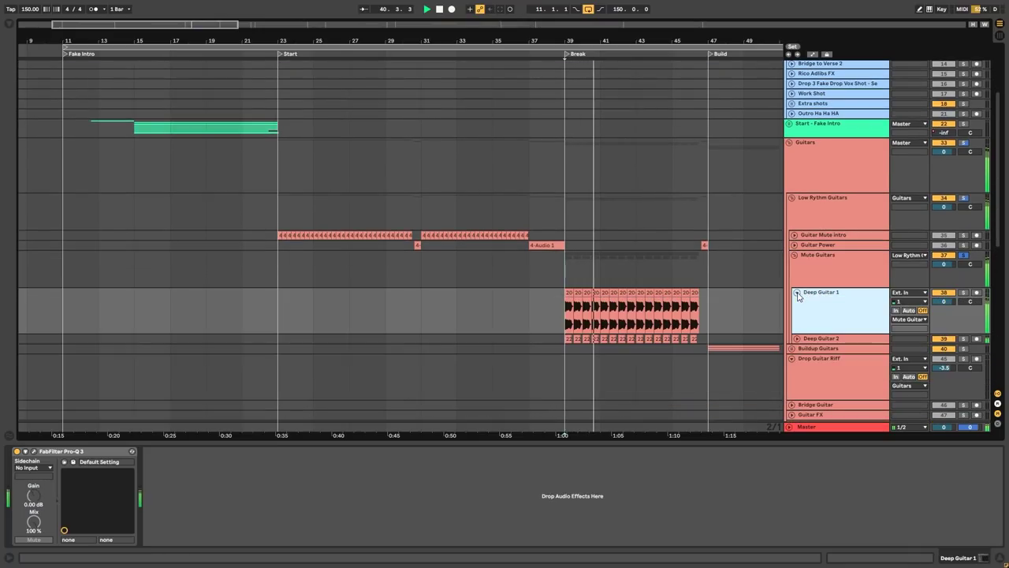
click(796, 337)
scroll(677, 375, up, 3)
scroll(677, 375, down, 1)
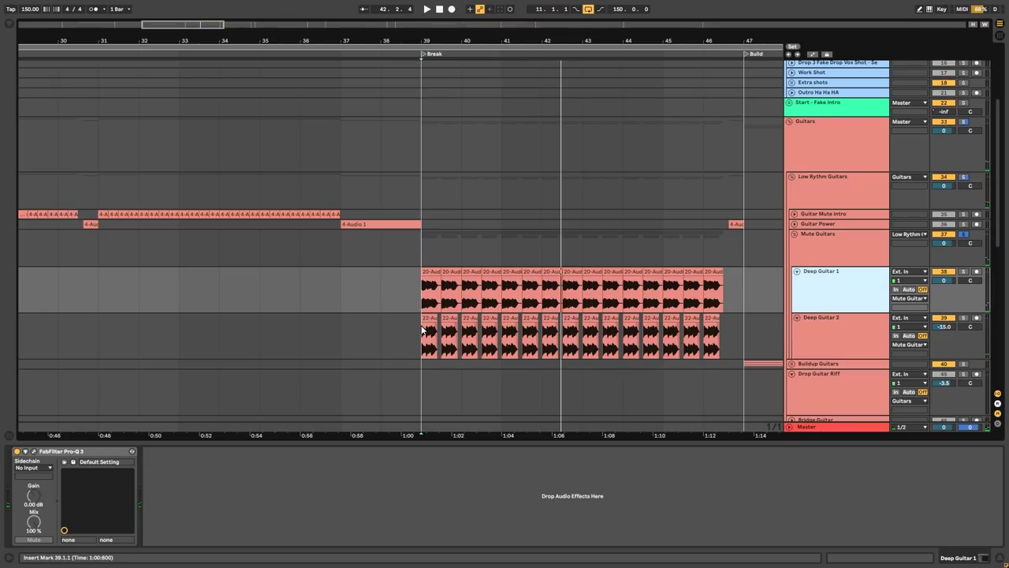
click(33, 452)
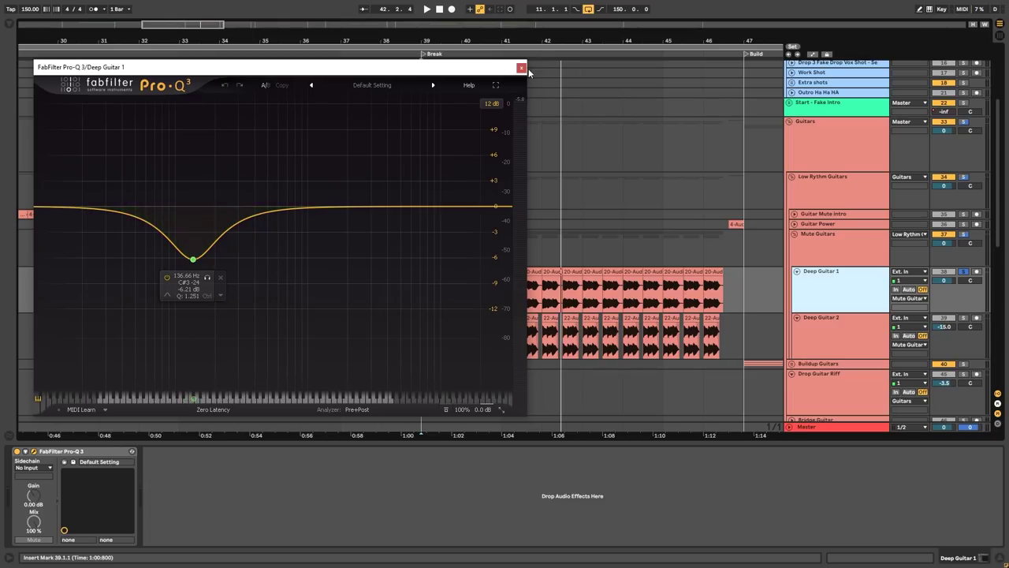
Audition the Deep Guitar 2 track in solo from bar 39
click(828, 331)
key(space)
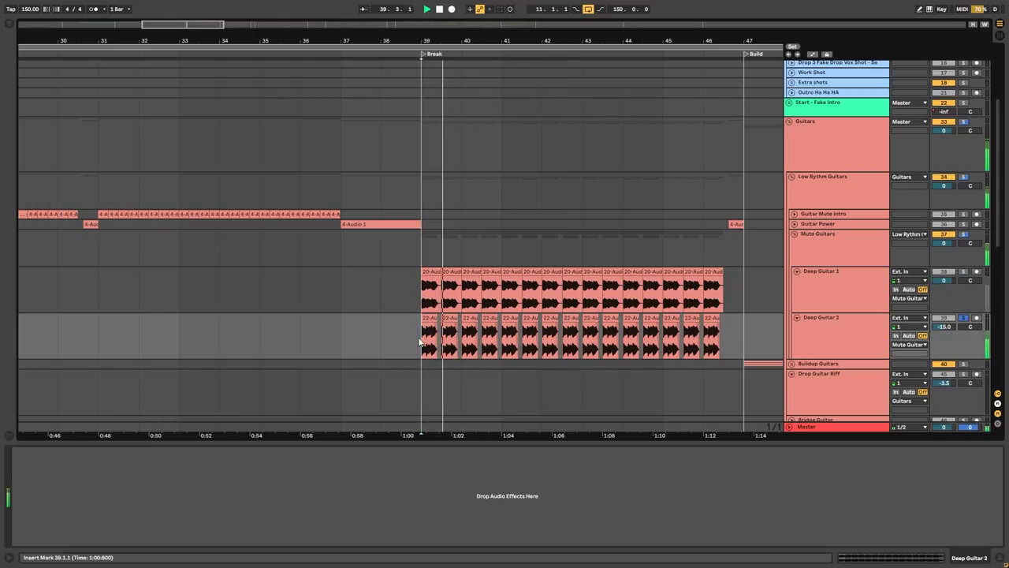
key(space)
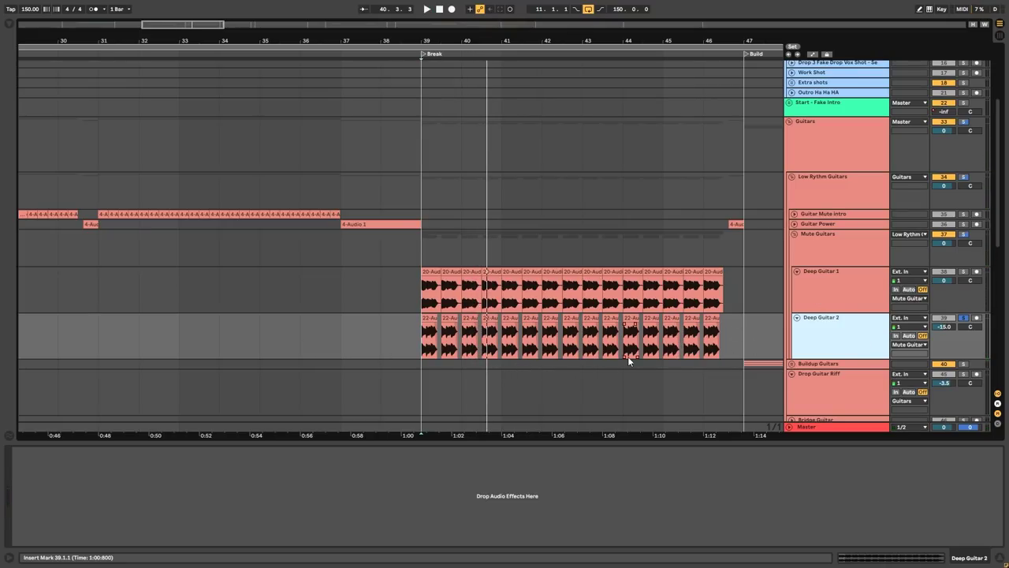
Audition the Deep Guitar 1 track in solo from bar 39
click(837, 296)
key(space)
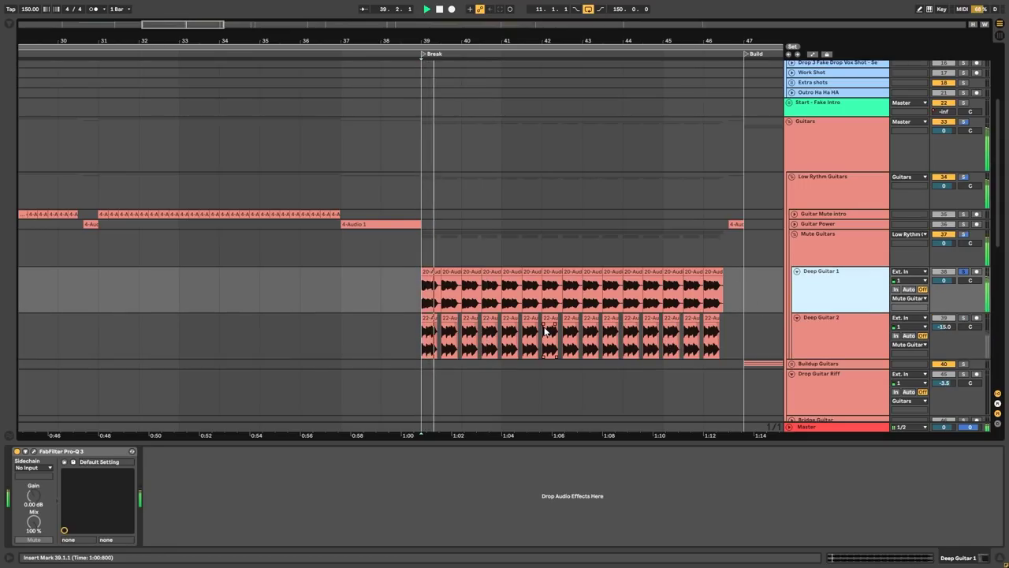
key(space)
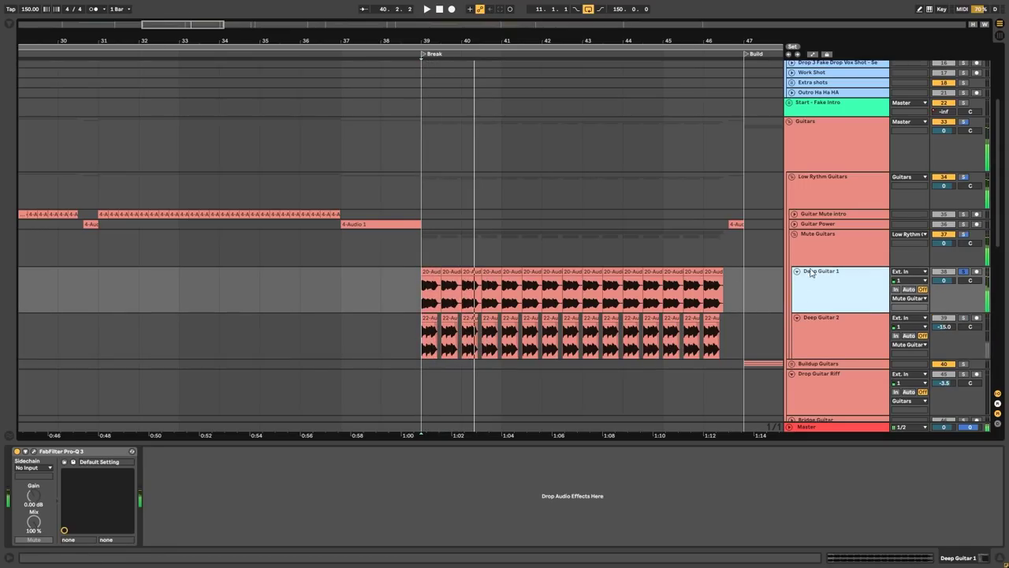
Fold the Mute Guitars group, reviewing its EQ Eight curve and the effect chain on the Guitar Power track
click(819, 242)
click(794, 234)
scroll(501, 289, down, 4)
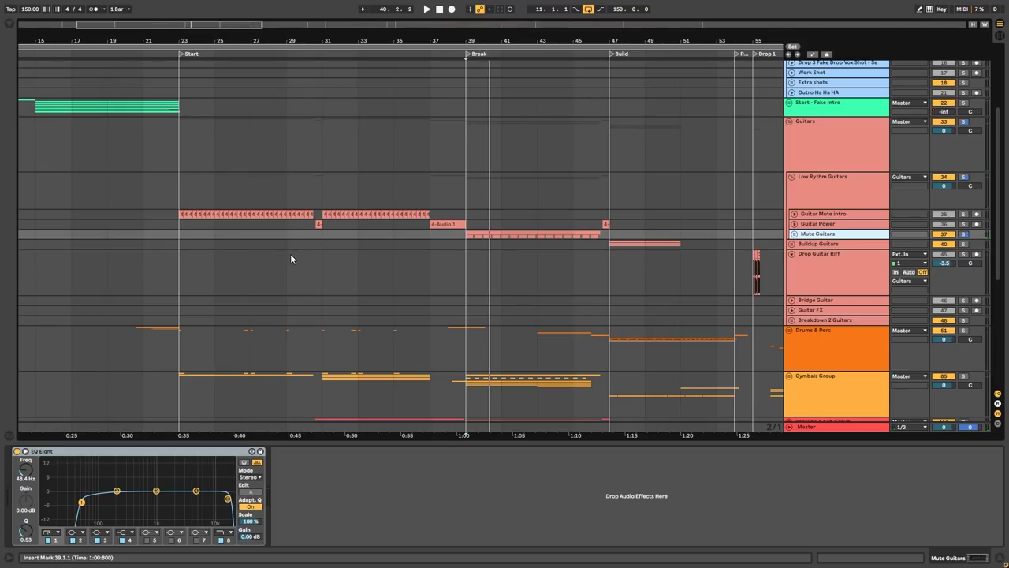
scroll(315, 268, up, 1)
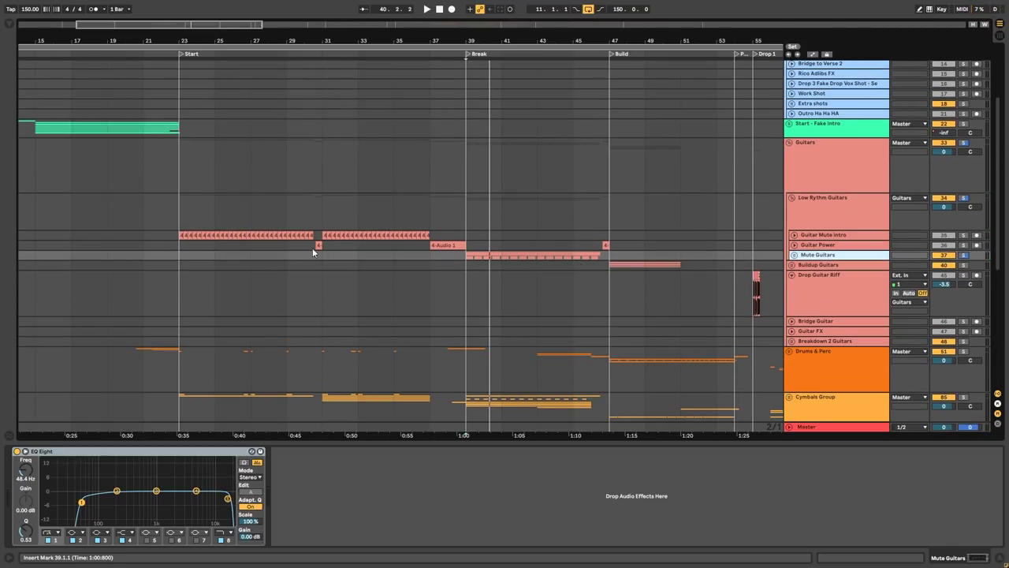
scroll(399, 241, up, 2)
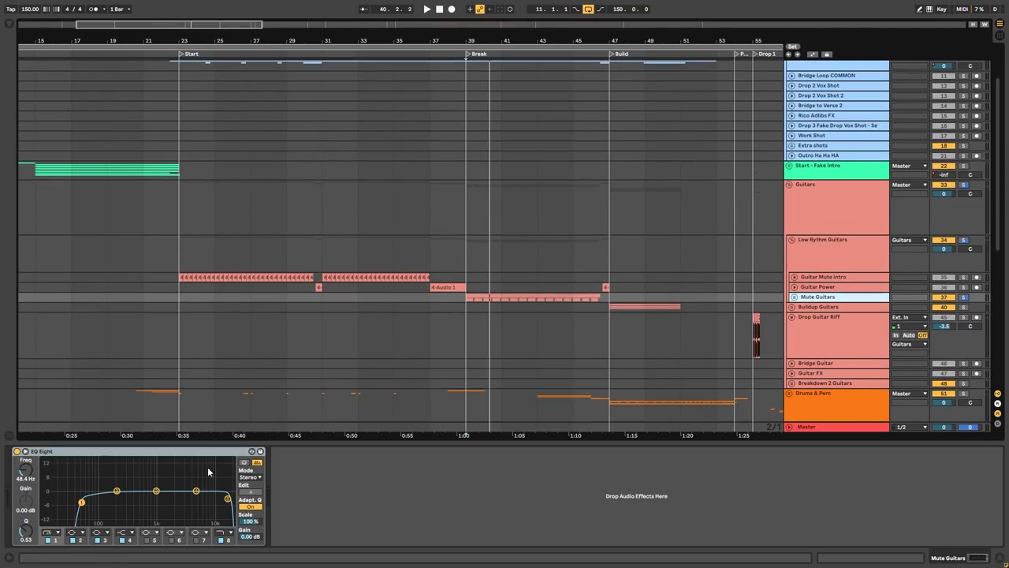
click(841, 287)
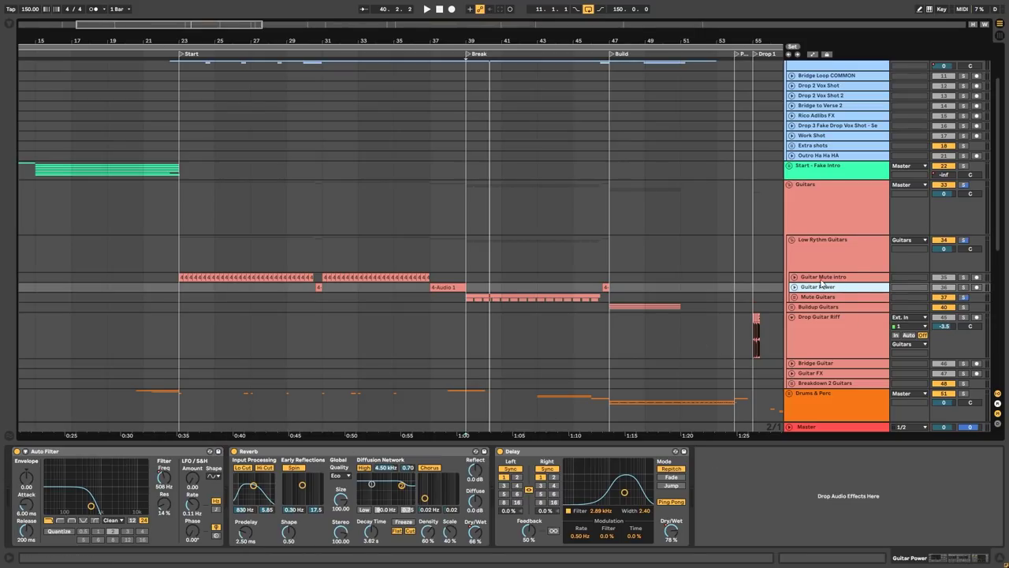
Review the Low Rythm Guitars group's effect chain, checking the ElixirV3 limiter settings and the Sidechain utility
click(786, 261)
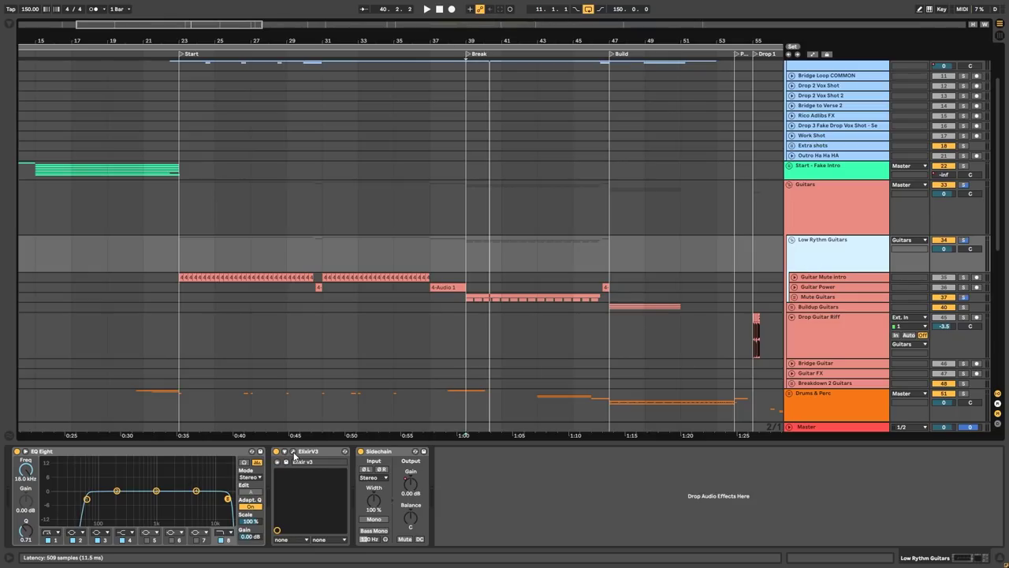
click(294, 454)
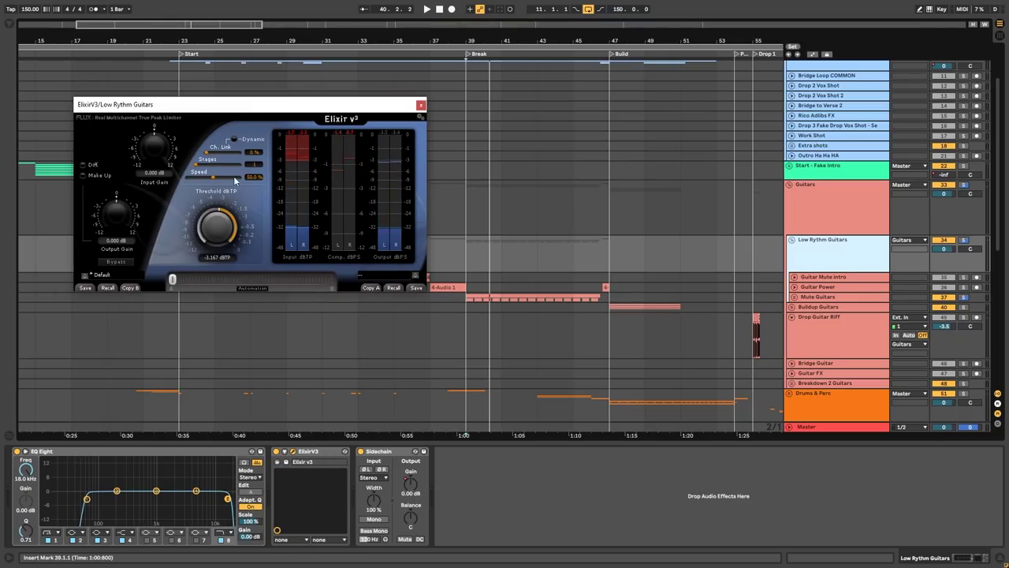
click(421, 105)
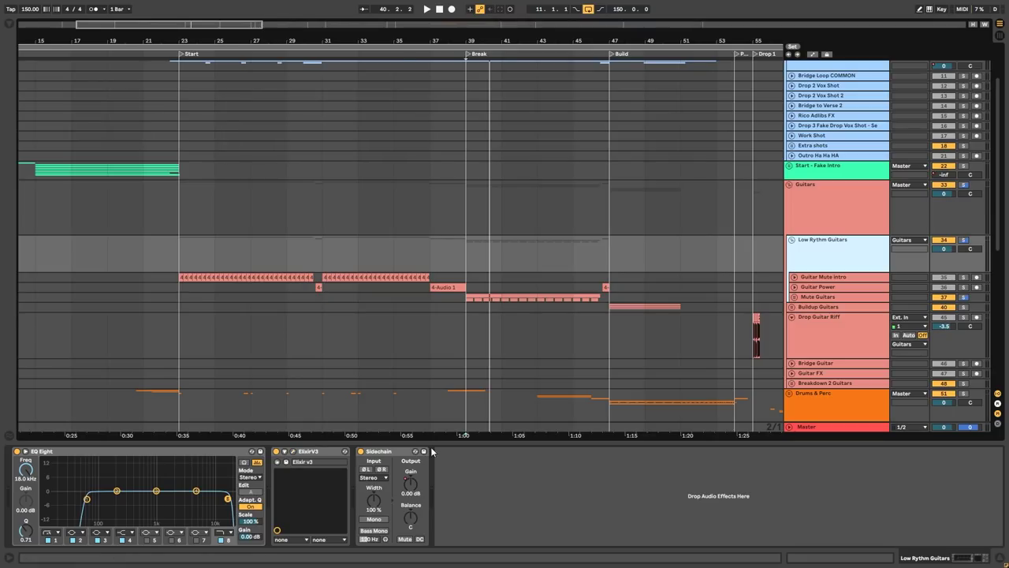
click(375, 452)
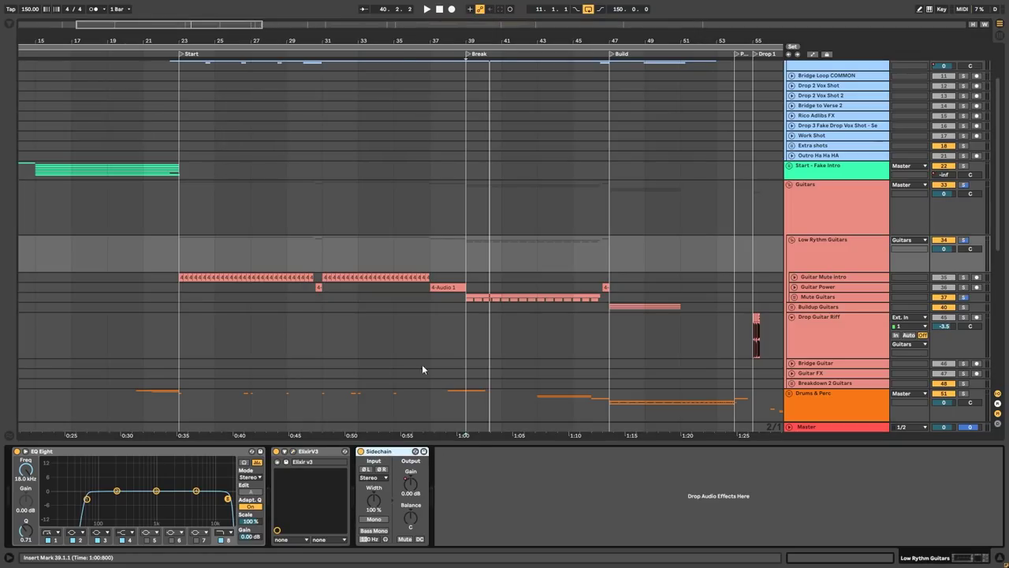
Fold the Guitars group and expand the Drums & Perc group around the Start section
click(789, 185)
click(795, 221)
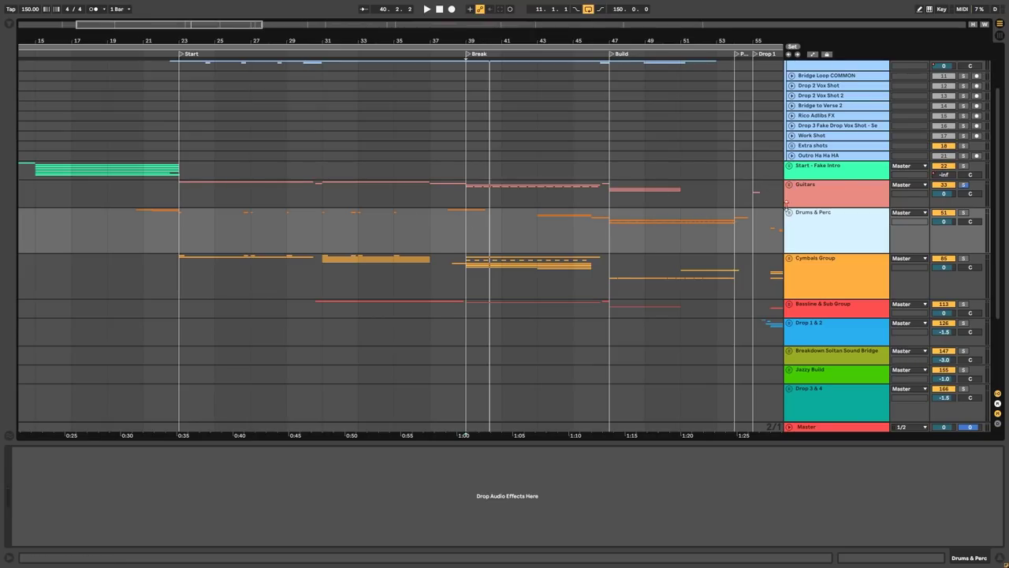
click(790, 212)
scroll(291, 282, down, 2)
scroll(120, 279, up, 4)
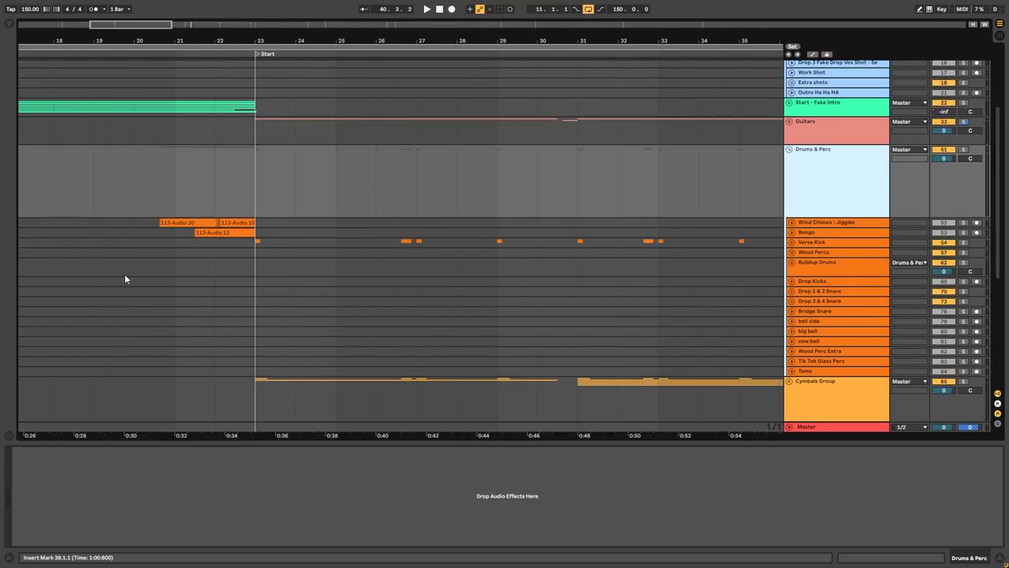
Expand the Verse Kick group and audition its kicks in solo from bar 23 and from the hits in bar 26
click(792, 246)
click(255, 277)
scroll(249, 271, left, 3)
key(space)
scroll(505, 291, up, 3)
click(464, 280)
key(space)
key(space)
scroll(466, 280, down, 3)
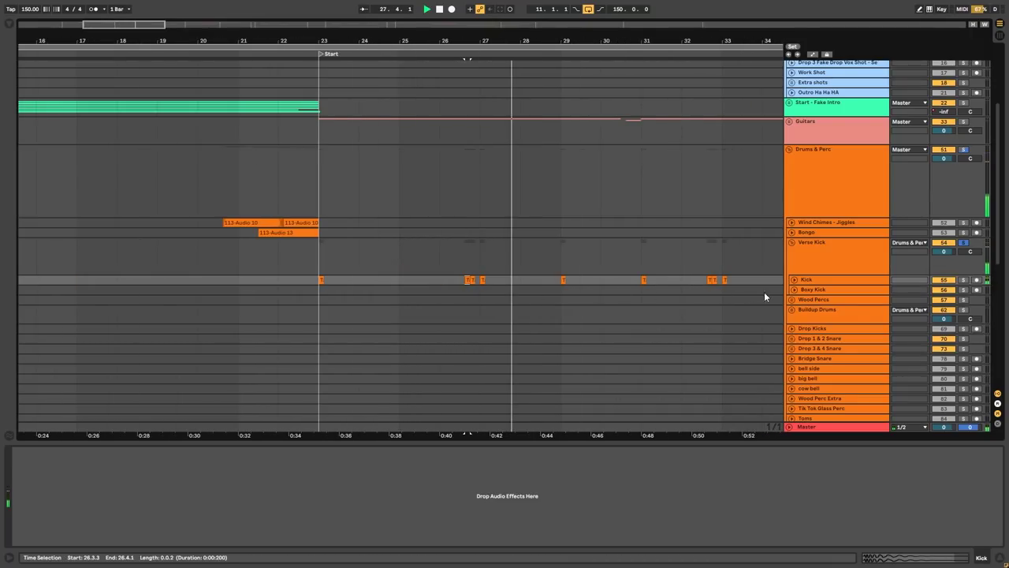
Fold the Verse Kick group and the whole Drums & Perc group
click(796, 255)
click(790, 242)
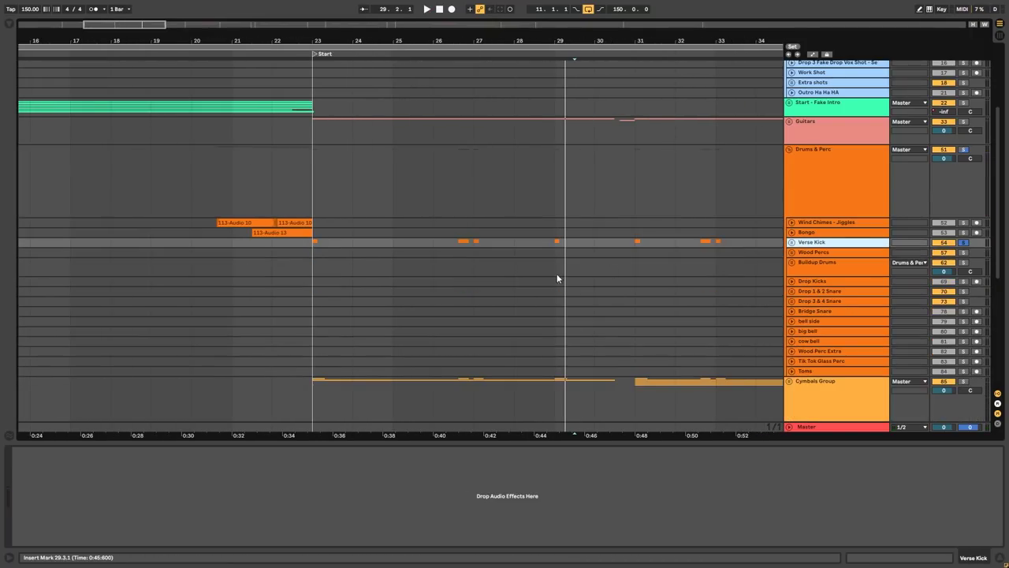
scroll(544, 284, down, 3)
scroll(512, 300, down, 2)
scroll(544, 294, up, 2)
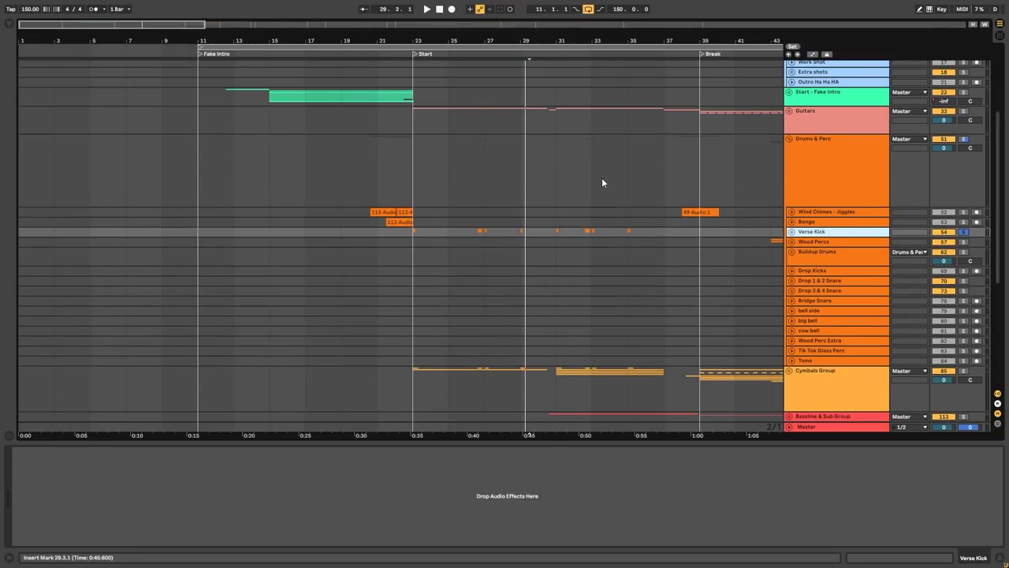
click(820, 157)
click(790, 138)
Expand the Cymbals Group, unfold the Intro Open Hihat track and audition it in solo from bar 23
click(834, 206)
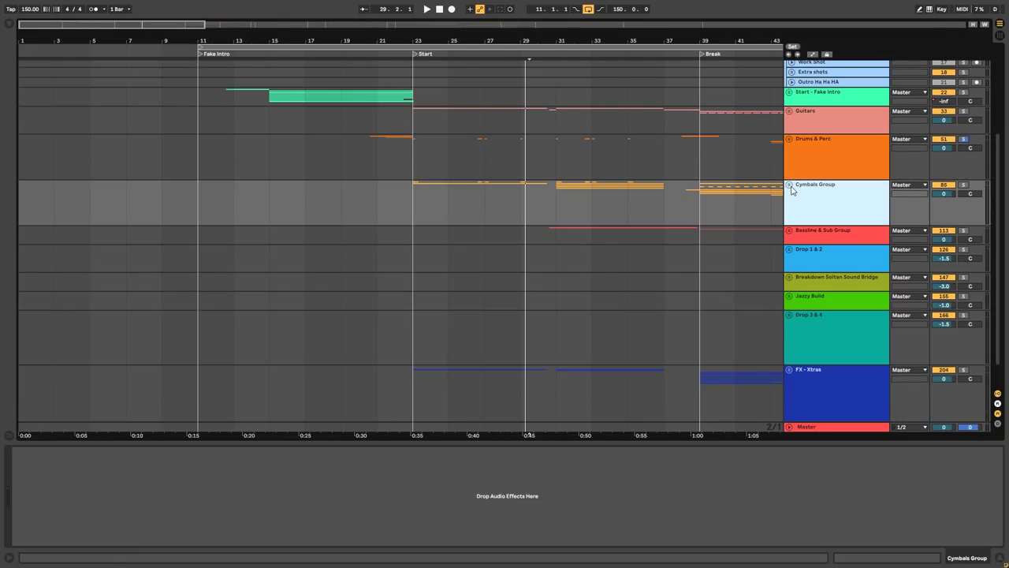
click(790, 185)
scroll(670, 260, down, 1)
click(799, 251)
click(792, 248)
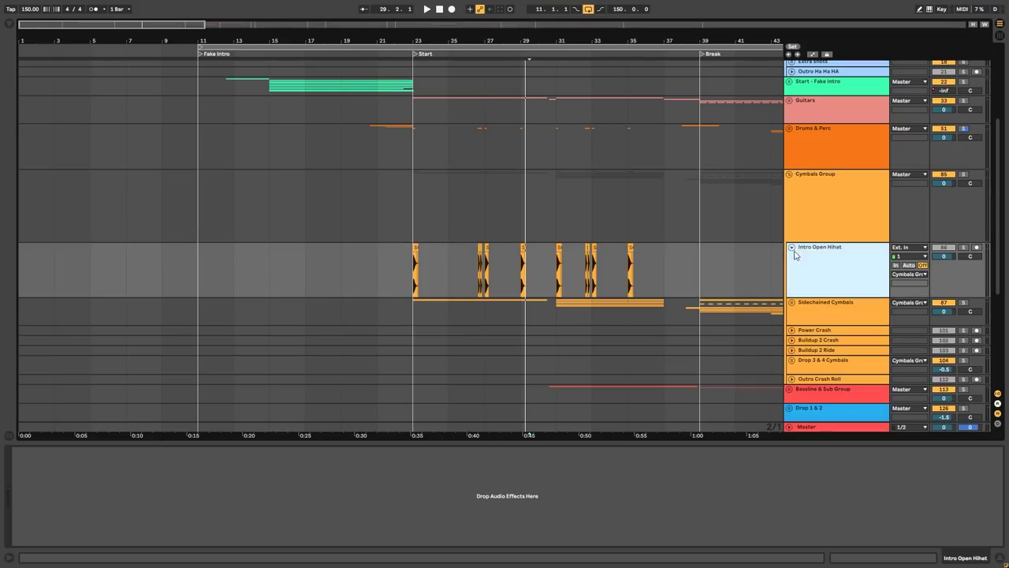
scroll(397, 311, up, 3)
click(459, 284)
key(space)
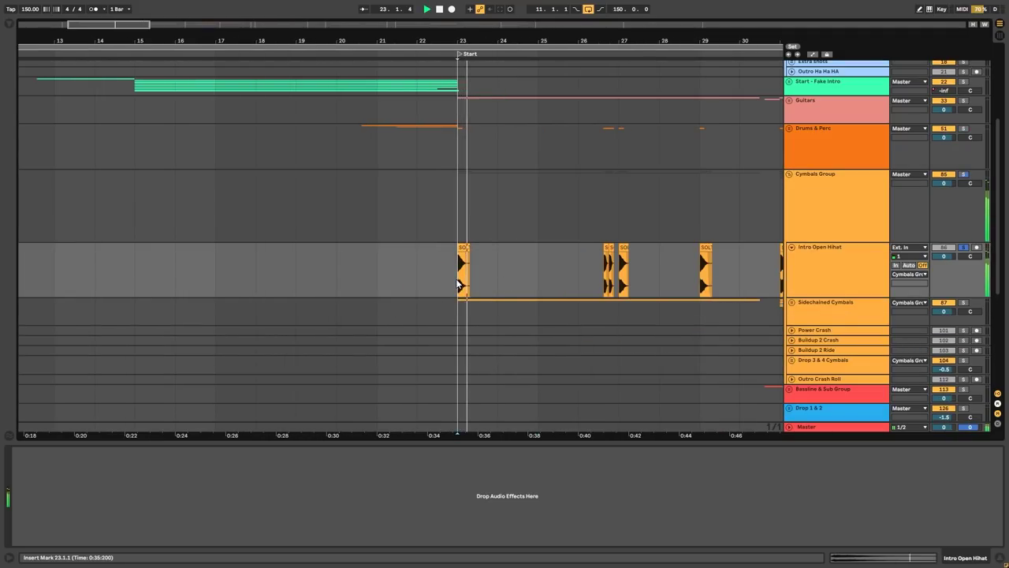
Fold the Intro Open Hihat track, expand the Sidechained Cymbals group and unfold its Close hat 1 track
click(792, 247)
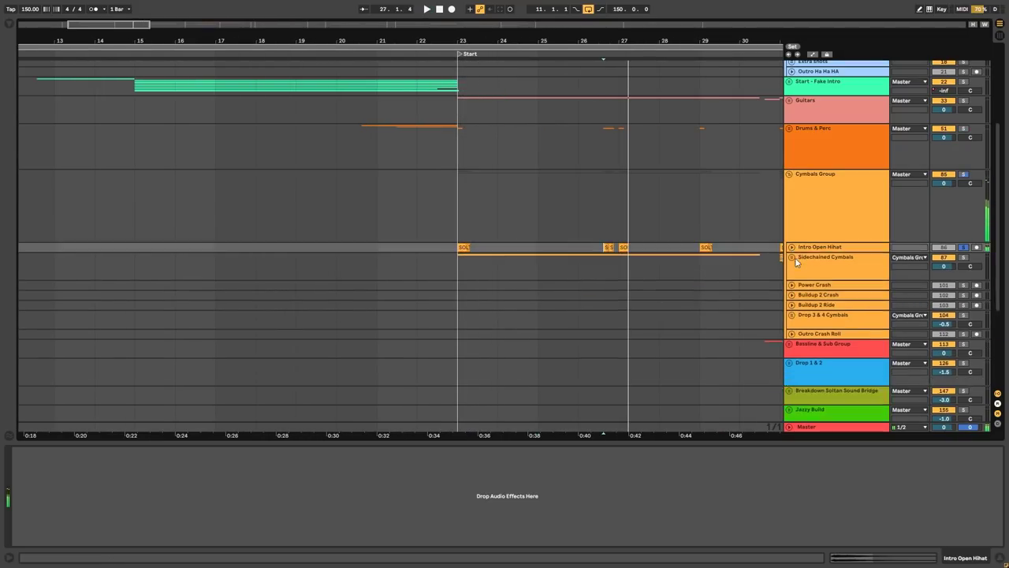
click(793, 263)
click(792, 259)
scroll(794, 264, down, 1)
click(796, 278)
click(802, 282)
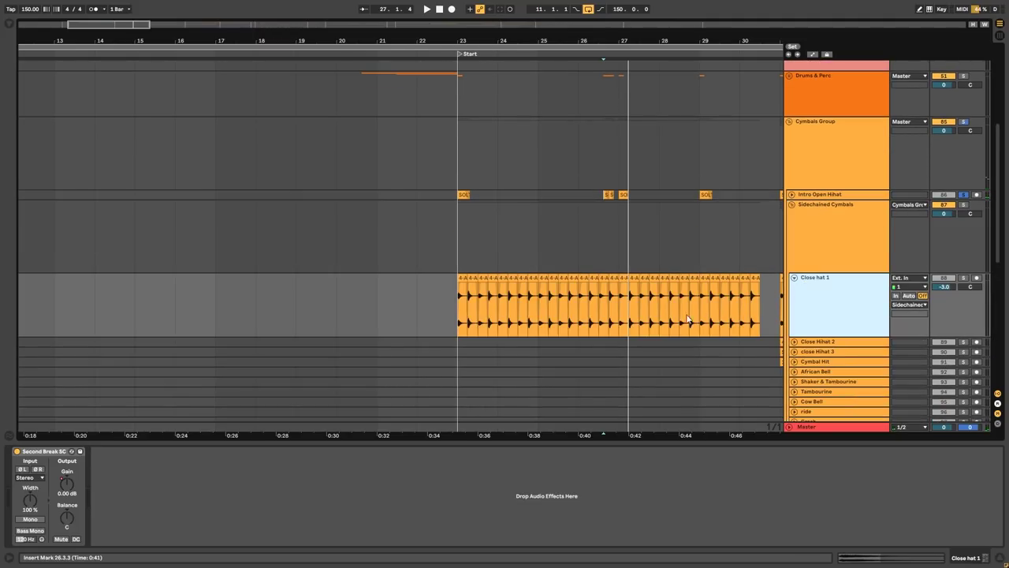
Audition the Close hat 1 track in solo from bar 23
scroll(618, 312, up, 3)
key(minus)
click(301, 319)
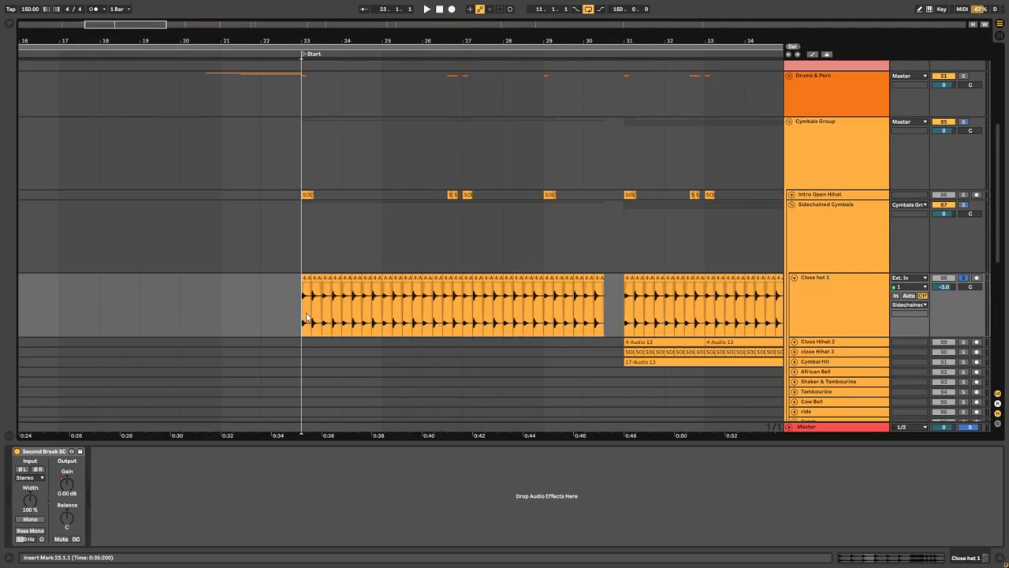
key(plus)
key(space)
key(plus)
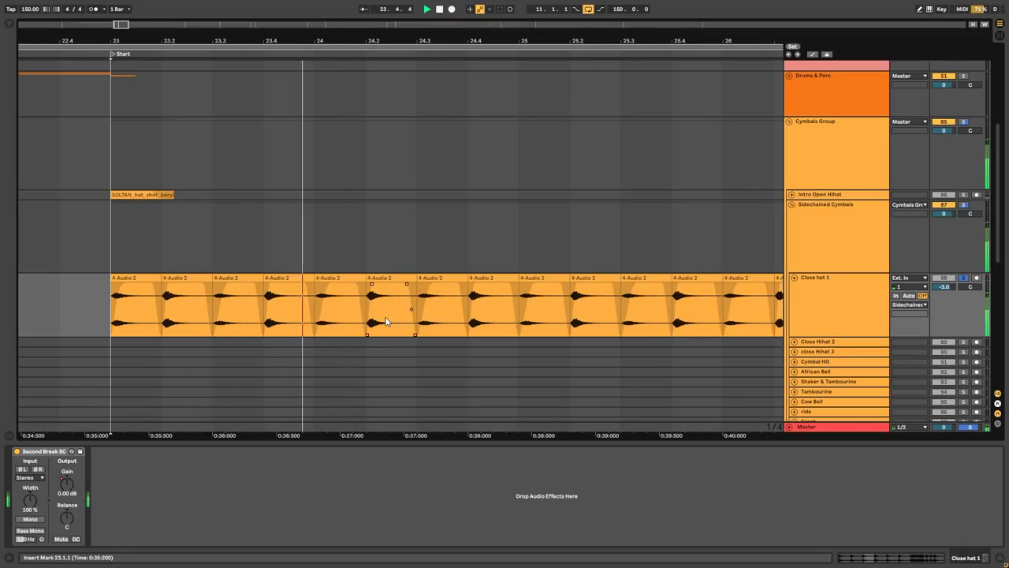
Examine the fades between the Close hat 1 clips up close around beat 24.4
key(plus)
key(plus)
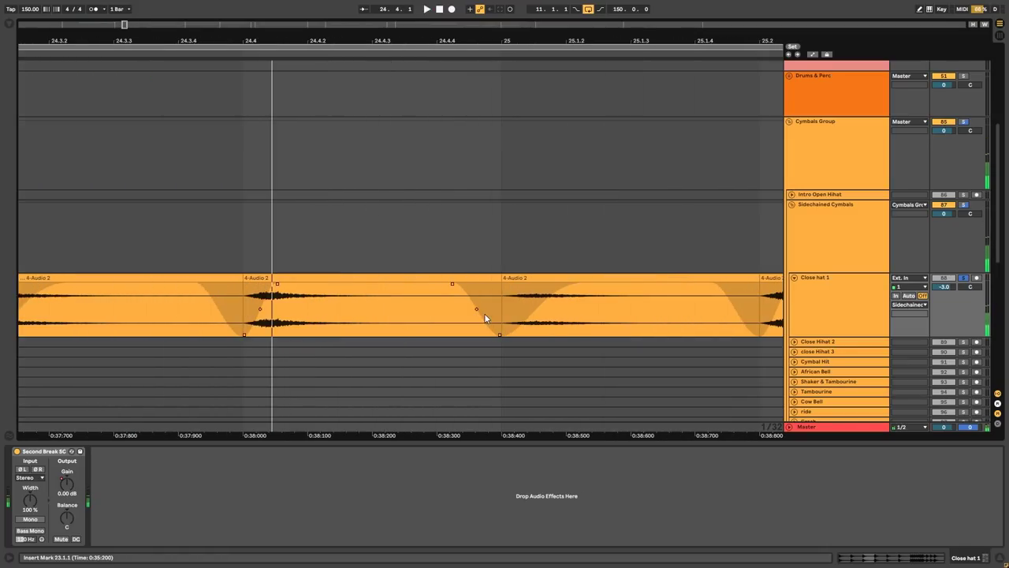
key(minus)
key(minus)
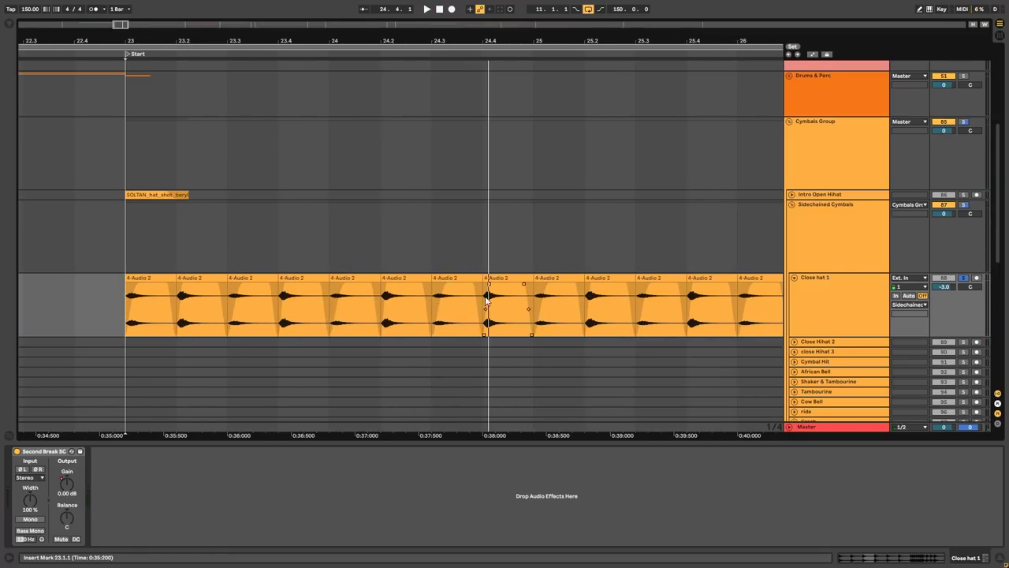
key(plus)
key(plus)
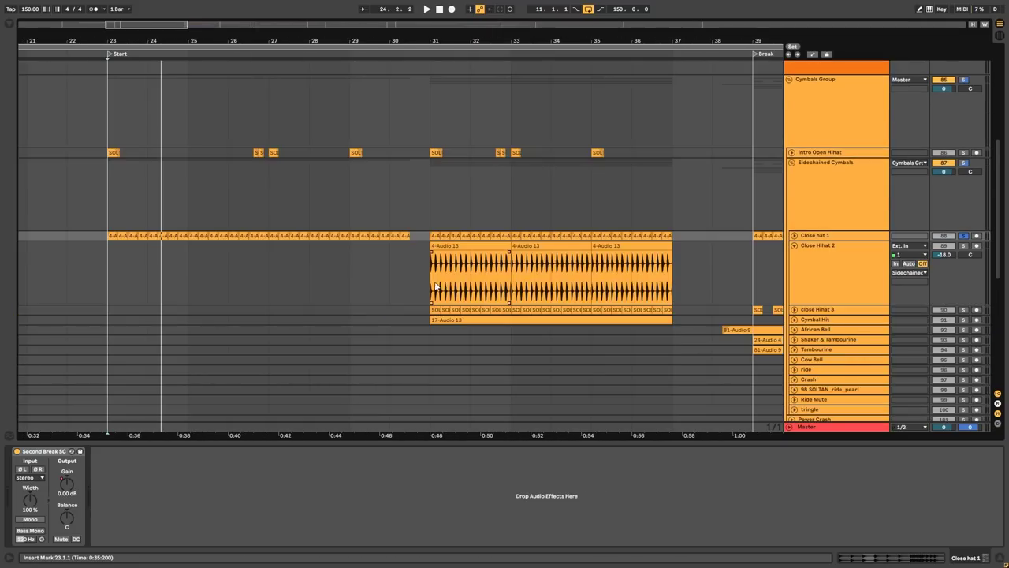
Audition the Close Hihat 2 track in solo from bar 31
click(435, 287)
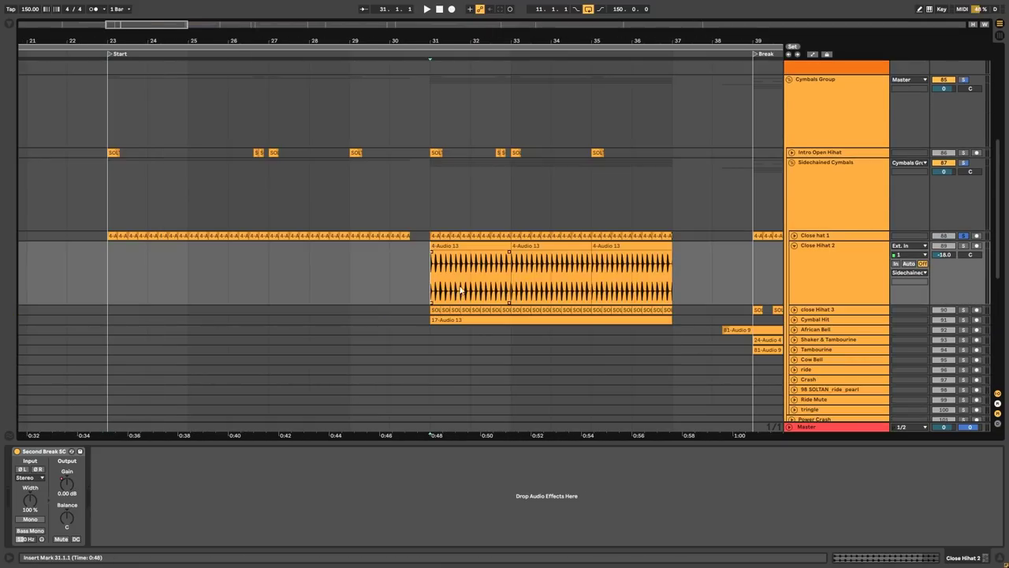
click(839, 271)
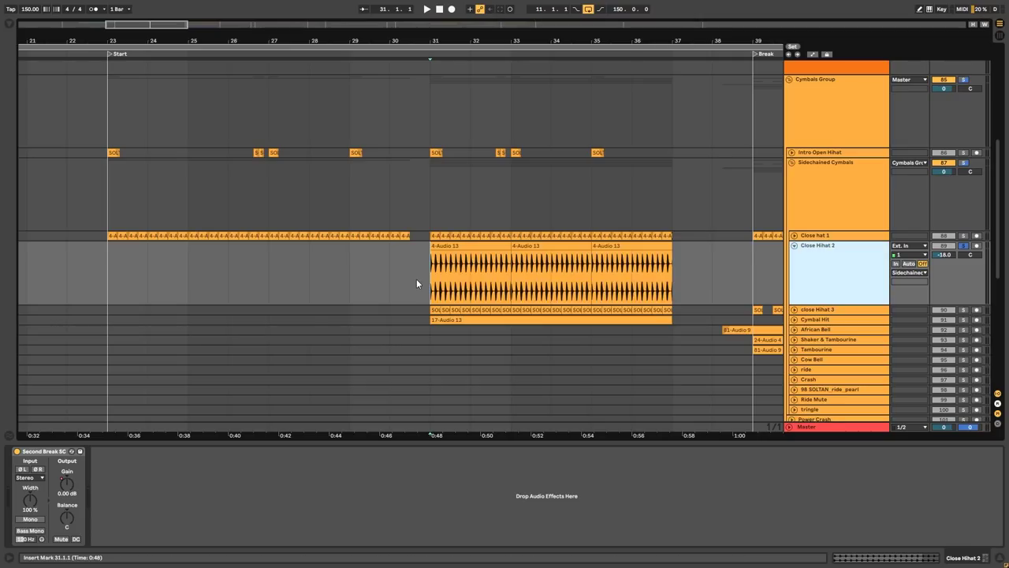
key(space)
key(plus)
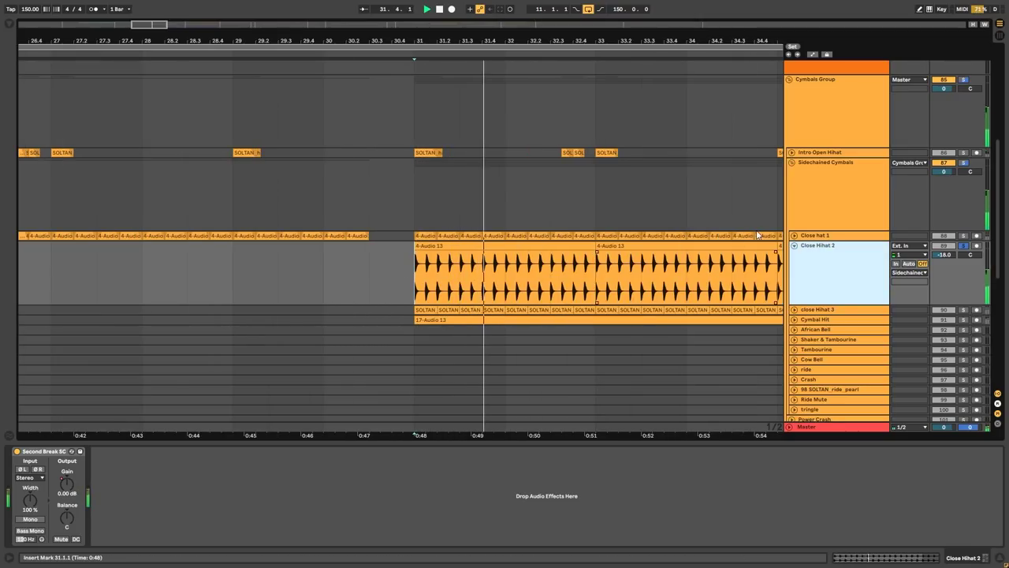
Fold the Close Hihat 2 track, then solo and unfold close Hihat 3 during playback
click(793, 245)
click(804, 255)
key(s)
click(794, 255)
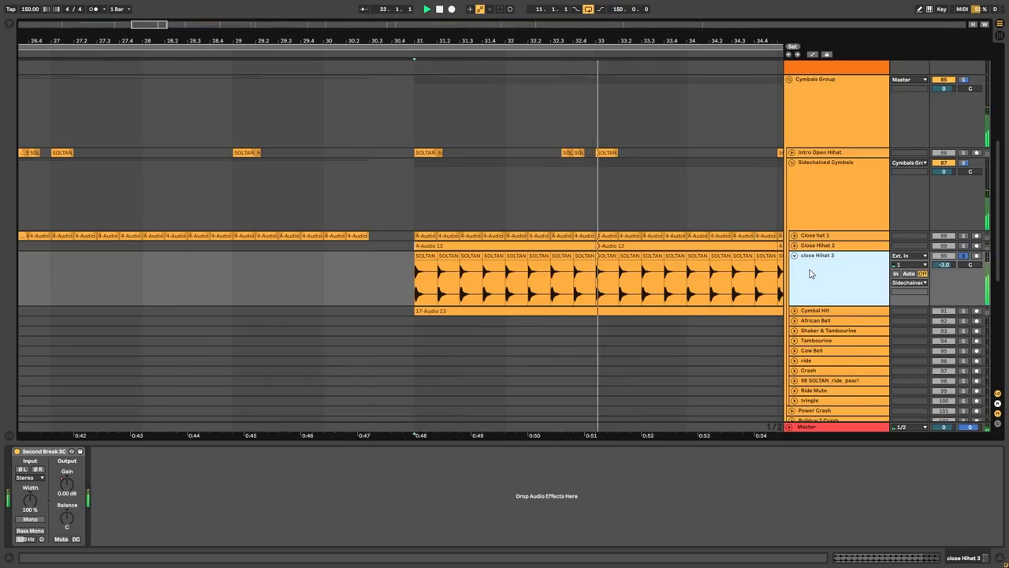
Fold close Hihat 3, unfold the Cymbal Hit track and audition it in solo during playback
key(Left)
key(Down)
key(Right)
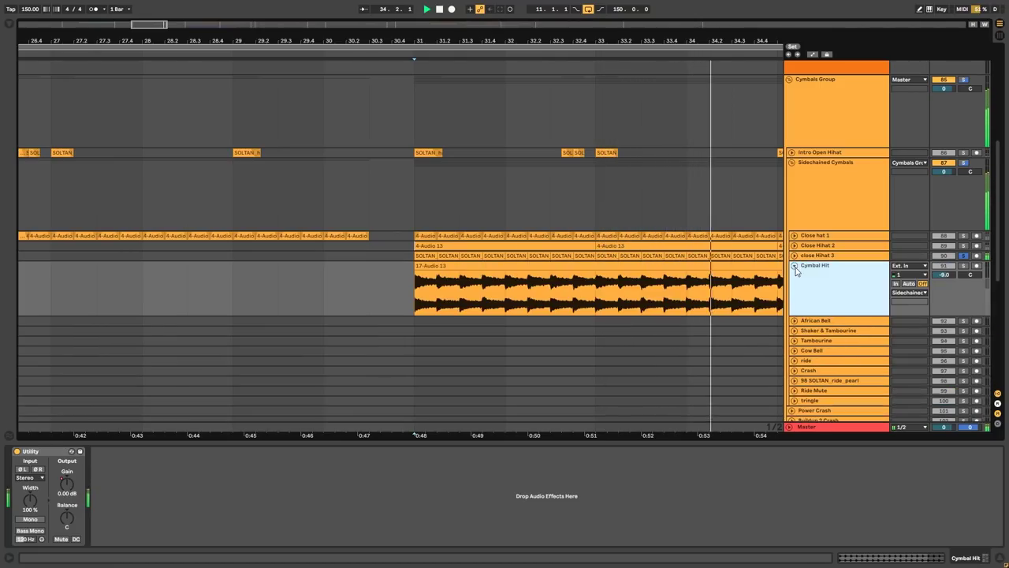
scroll(649, 301, down, 2)
scroll(645, 301, up, 2)
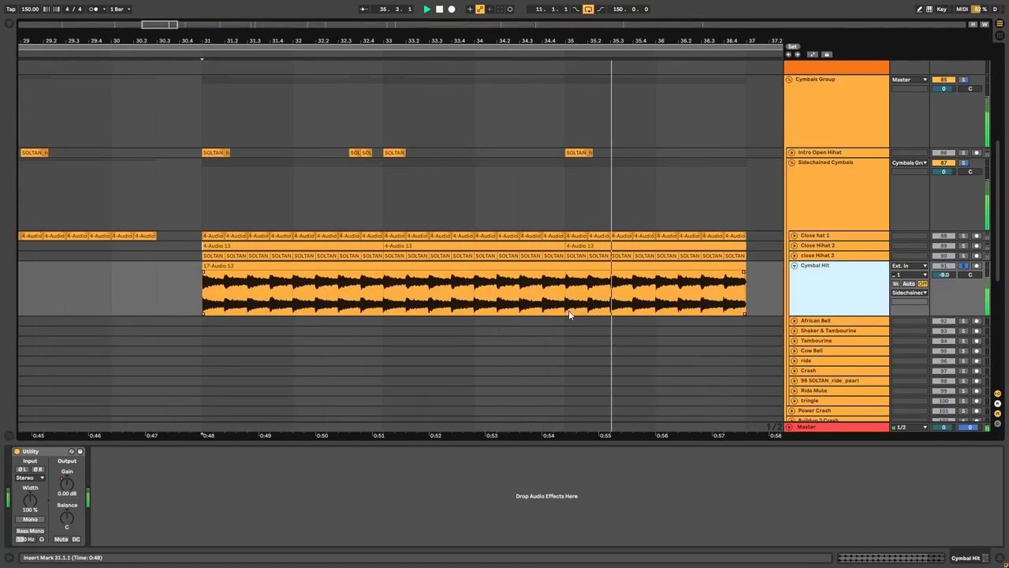
key(space)
scroll(788, 282, down, 1)
key(minus)
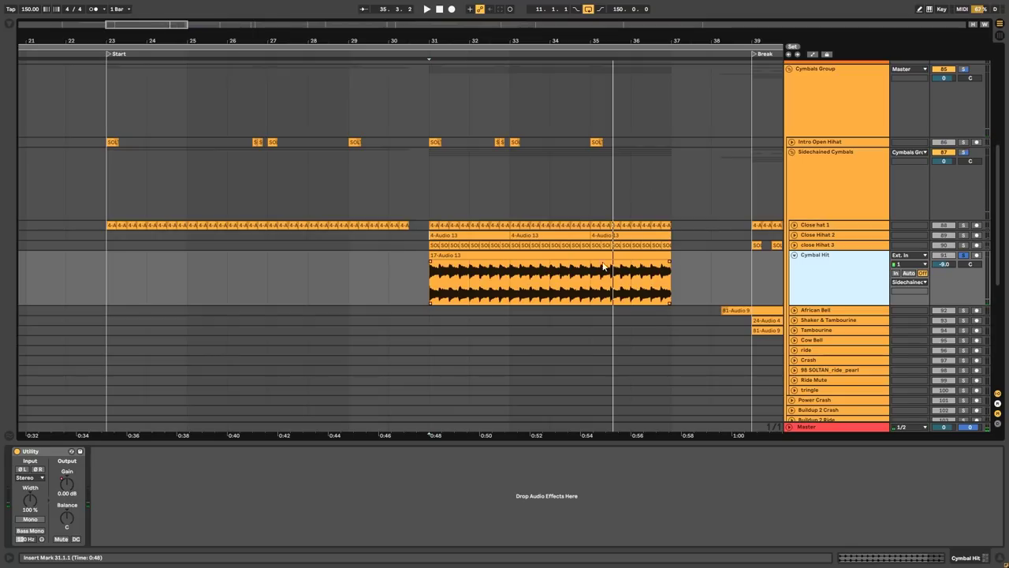
click(495, 290)
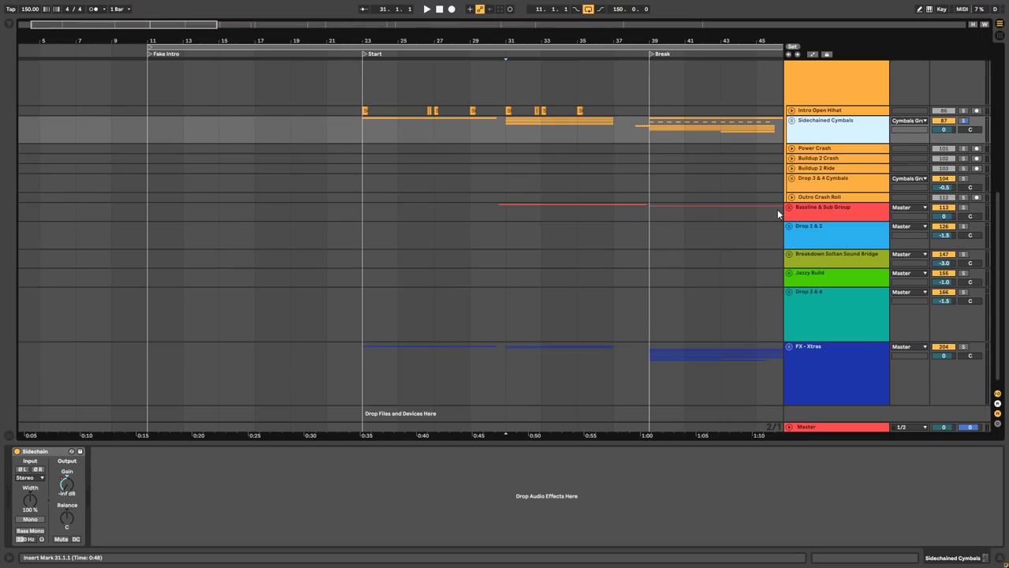
Expand the Bassline & Sub Group and the Basslines group inside it
click(789, 206)
drag(375, 223, 493, 238)
click(483, 239)
click(792, 254)
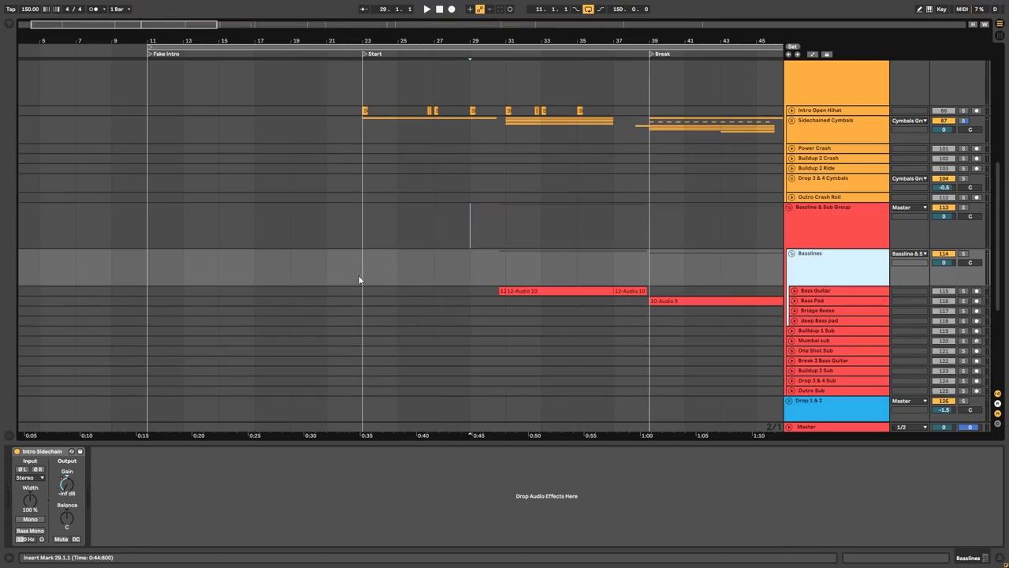
scroll(441, 295, up, 1)
scroll(462, 325, down, 1)
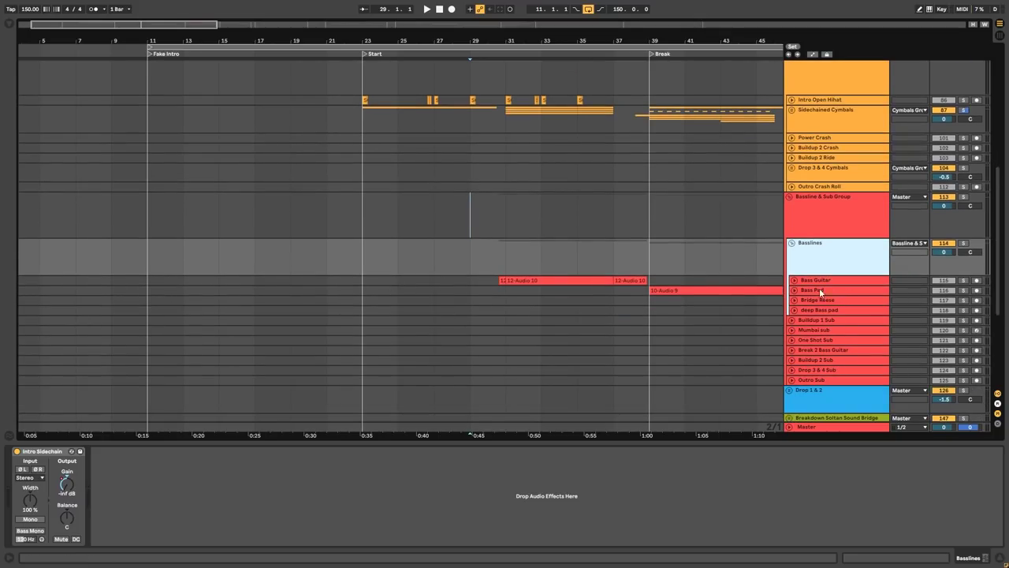
Unfold the Bass Guitar track and audition it in solo from its first clip at 30.3.3
click(491, 273)
click(497, 281)
click(794, 281)
key(plus)
key(plus)
key(s)
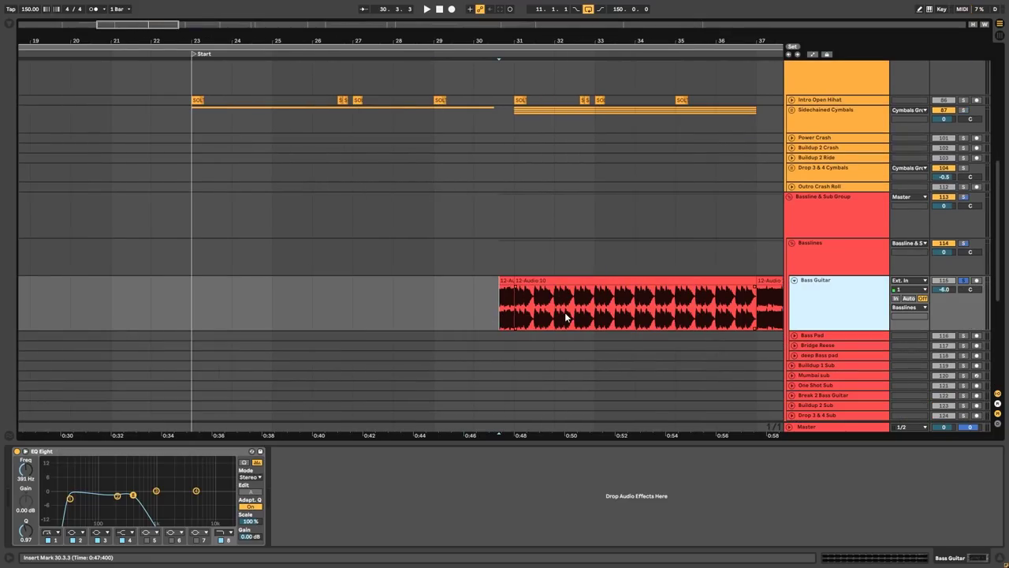
scroll(473, 311, right, 2)
key(space)
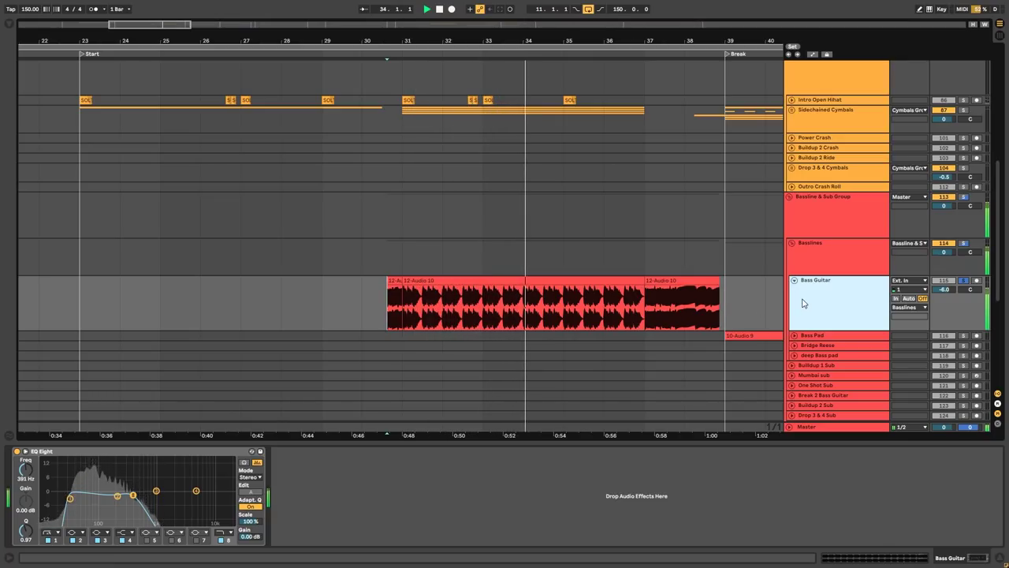
key(space)
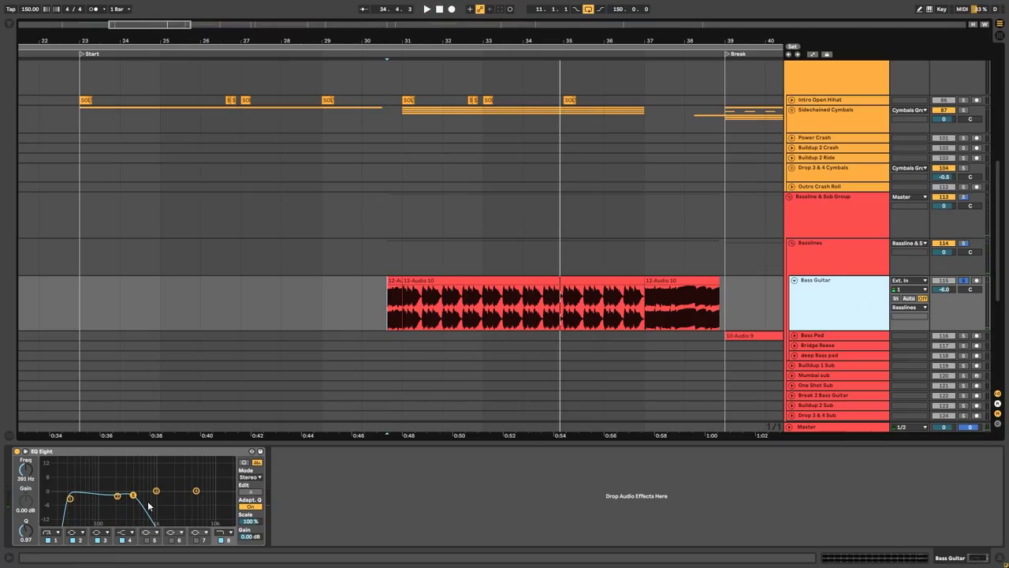
Review EQ band 2 on Bass Guitar, plus the sidechain devices on the Basslines and Bassline & Sub Group
click(118, 498)
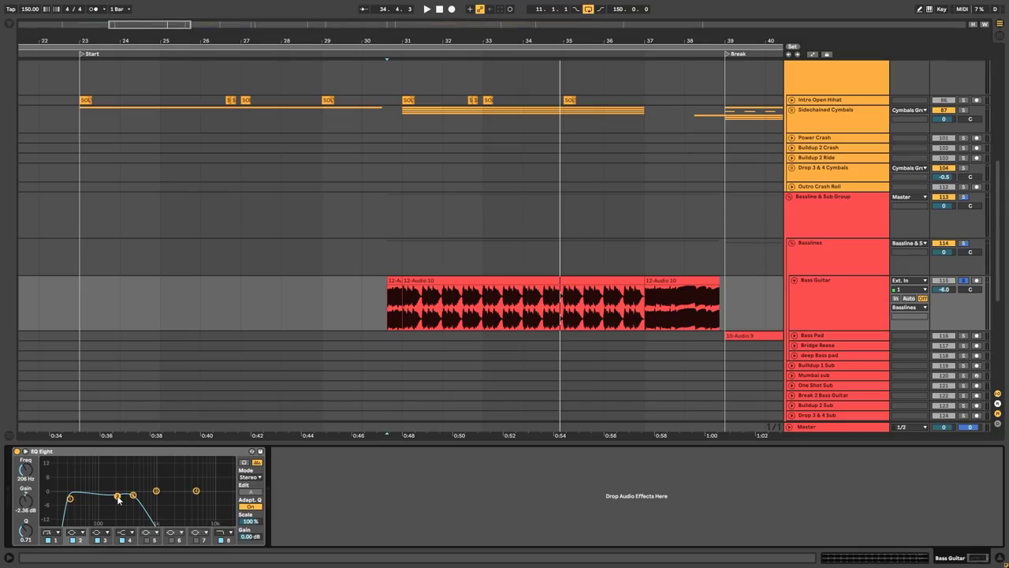
click(808, 256)
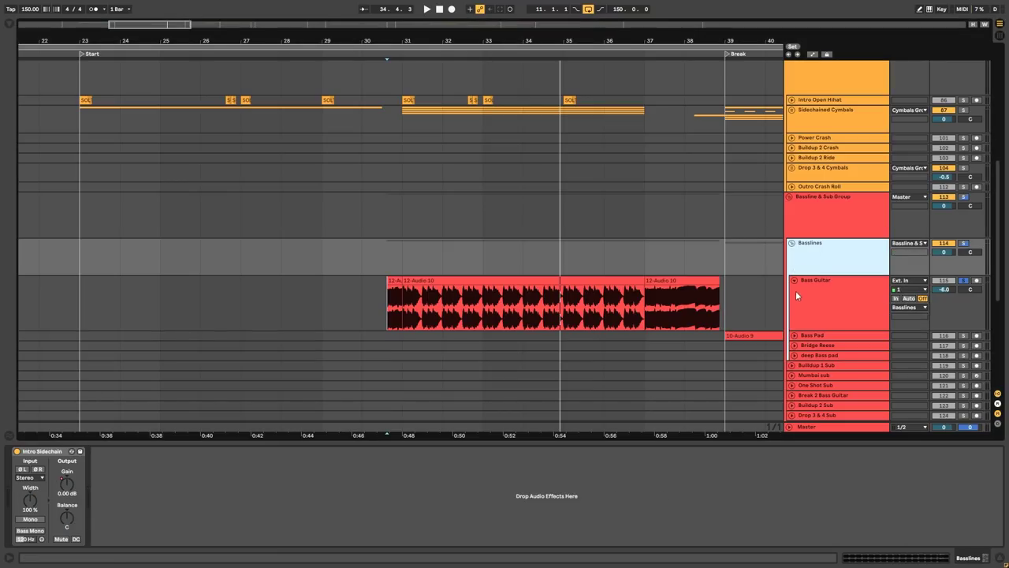
click(59, 490)
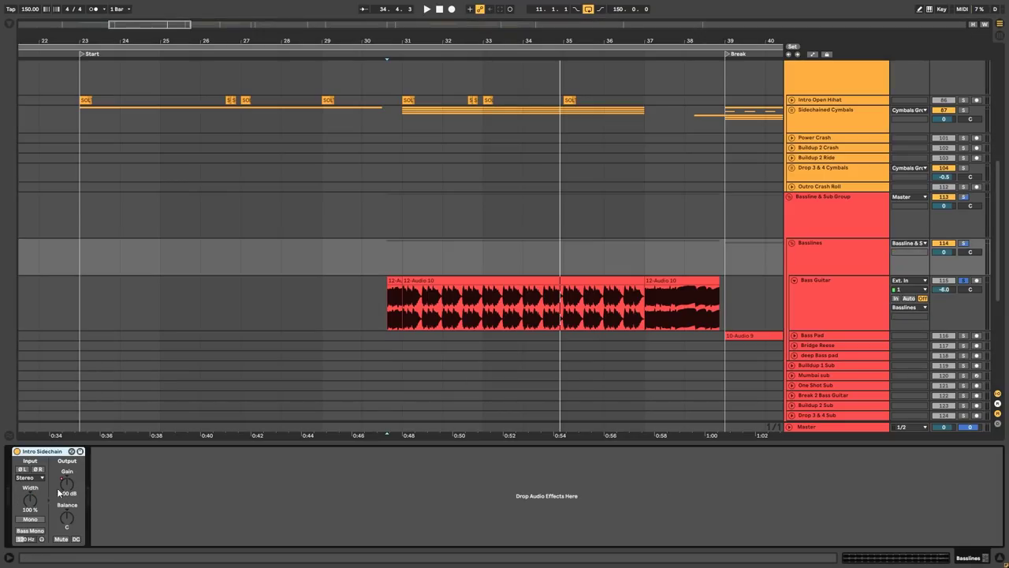
click(808, 208)
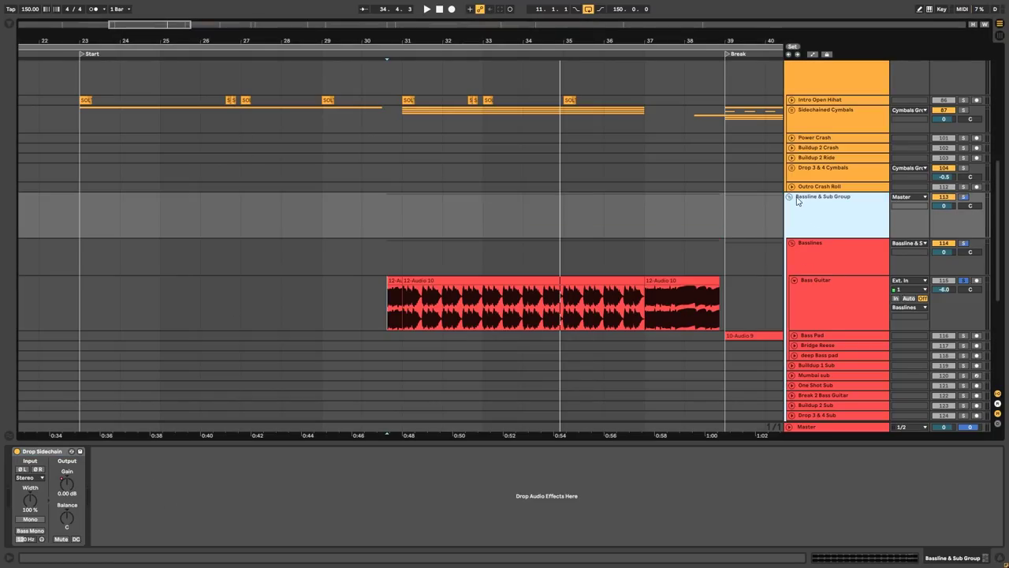
Collapse the Bassline & Sub Group and expand the Vox FX group inside FX - Xtras
click(789, 196)
scroll(793, 338, down, 3)
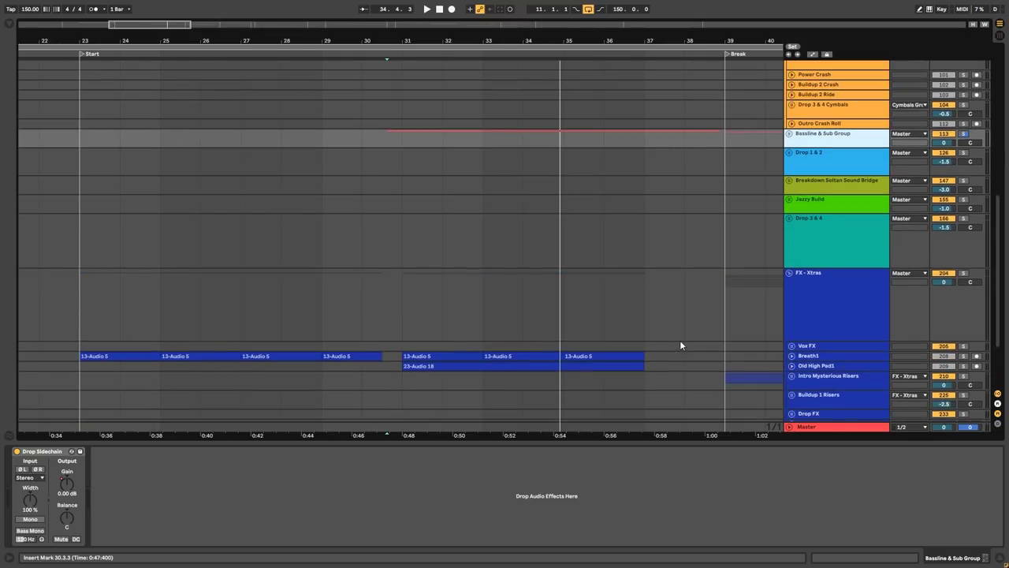
click(792, 295)
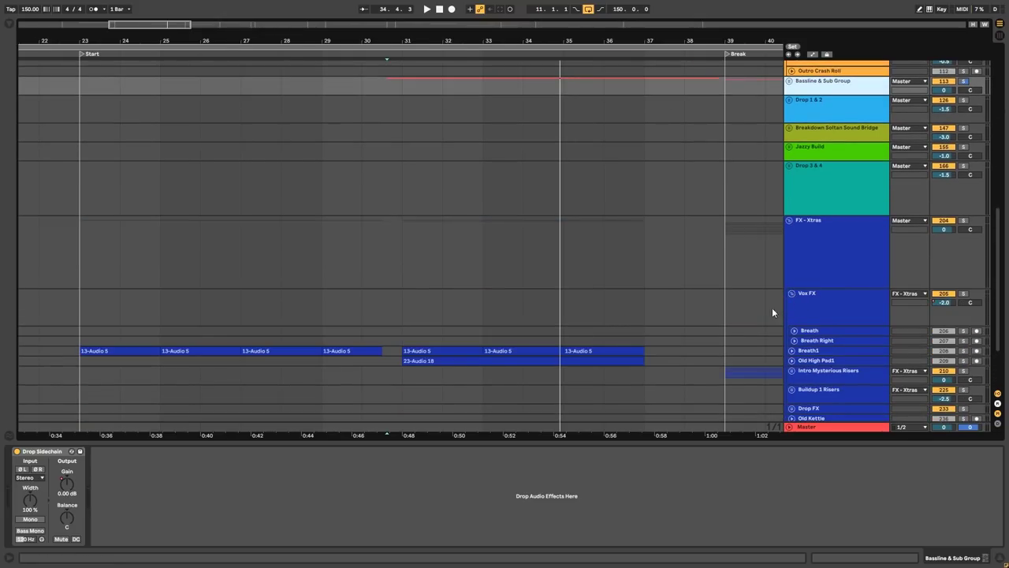
scroll(228, 348, down, 5)
scroll(195, 347, up, 5)
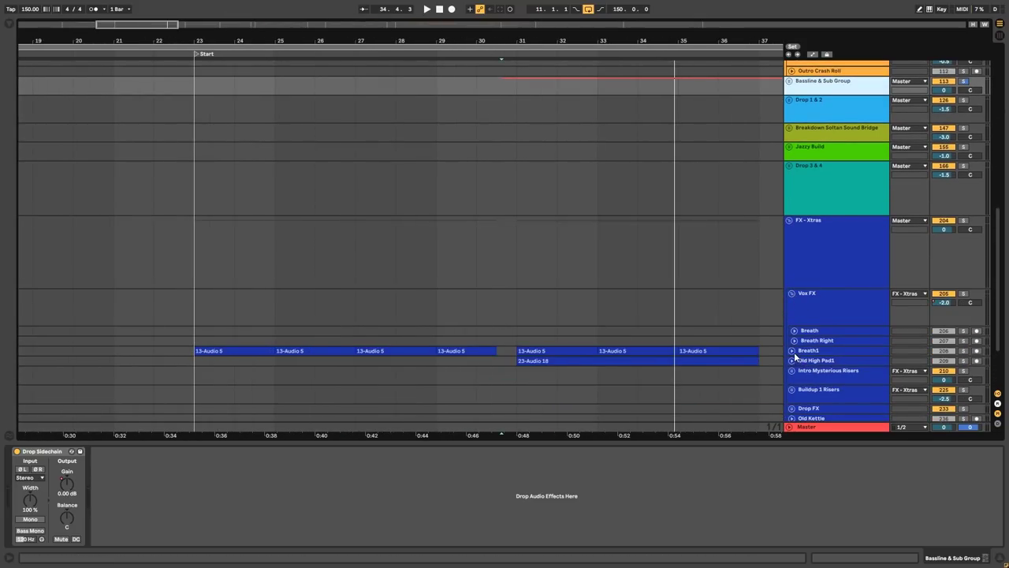
Unfold the Breath1 track and audition it in solo from bar 23
click(791, 350)
scroll(362, 357, down, 1)
click(190, 337)
scroll(205, 336, up, 3)
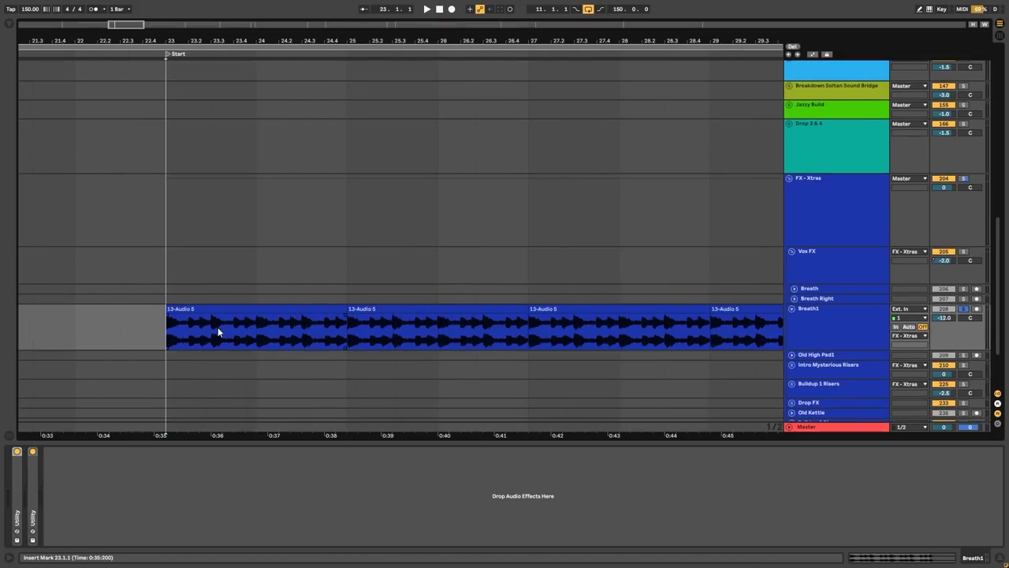
scroll(214, 329, down, 3)
key(space)
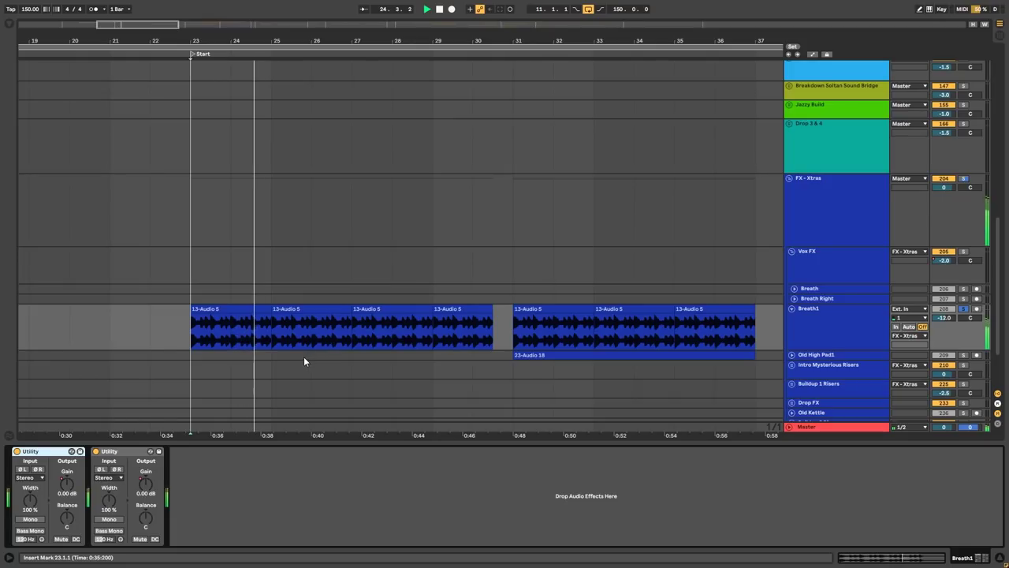
scroll(473, 343, down, 3)
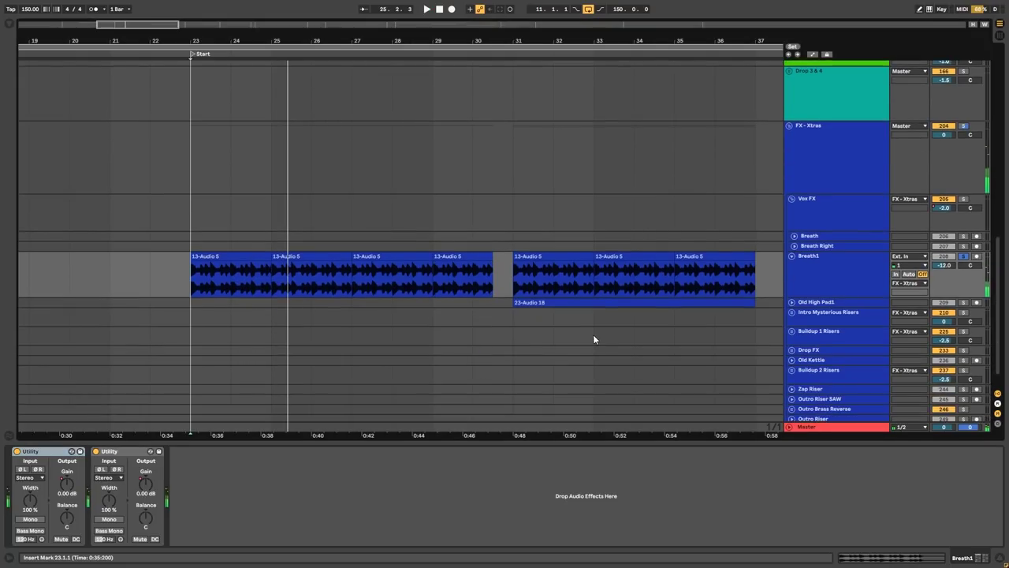
Collapse the Vox FX group and fold the Breath1 track
click(793, 227)
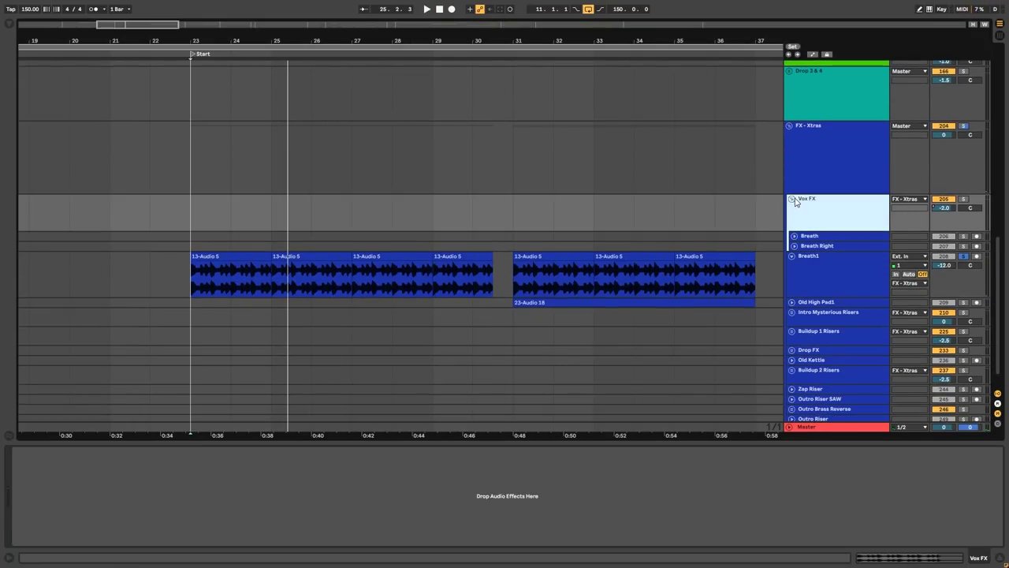
click(791, 198)
click(800, 227)
click(792, 212)
Unfold the Old High Pad1 track and audition it in solo from bar 31
click(792, 220)
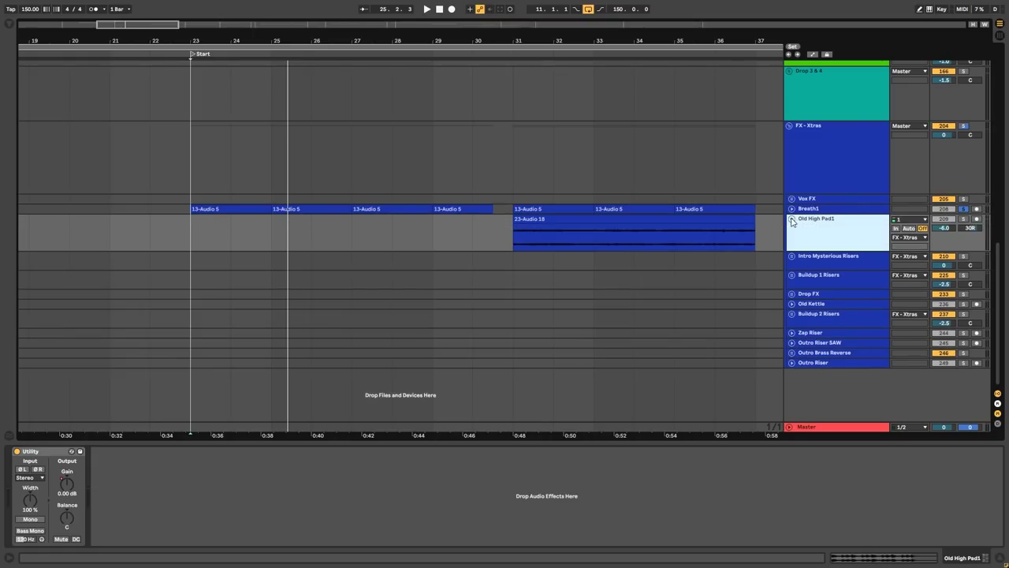
click(510, 245)
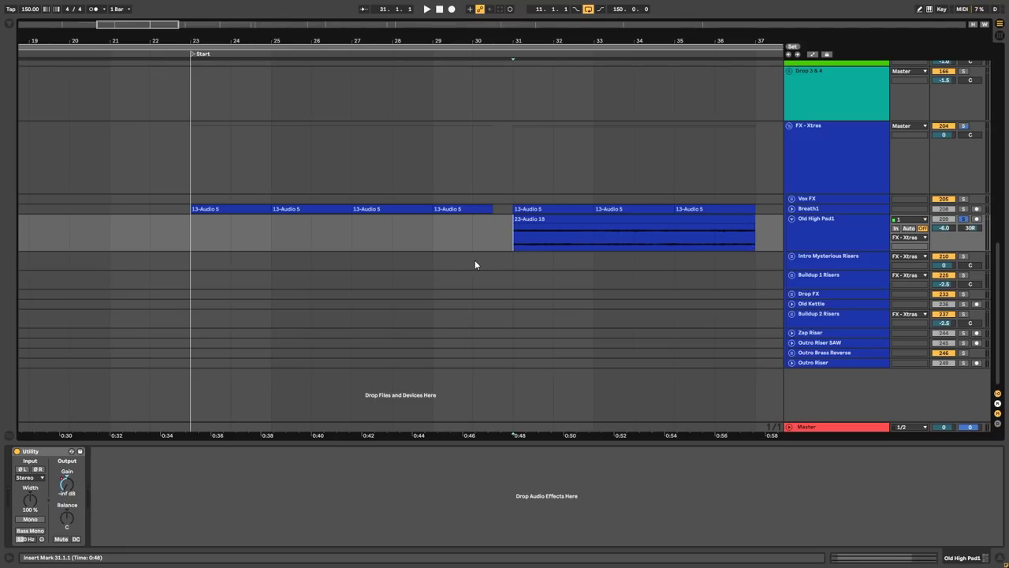
key(space)
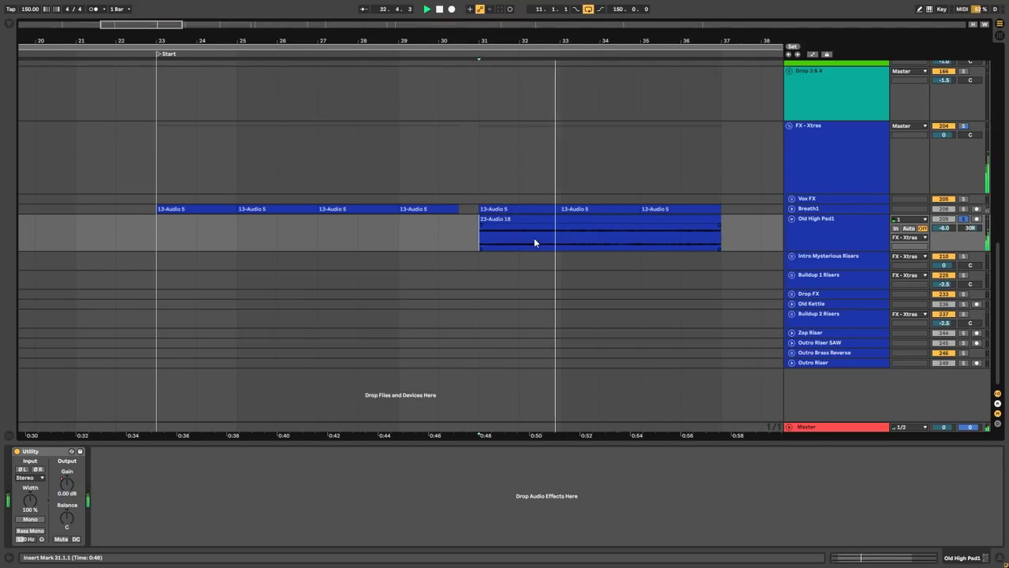
key(space)
Fold the Old High Pad1 track and collapse the FX - Xtras group
click(802, 221)
click(786, 224)
click(791, 220)
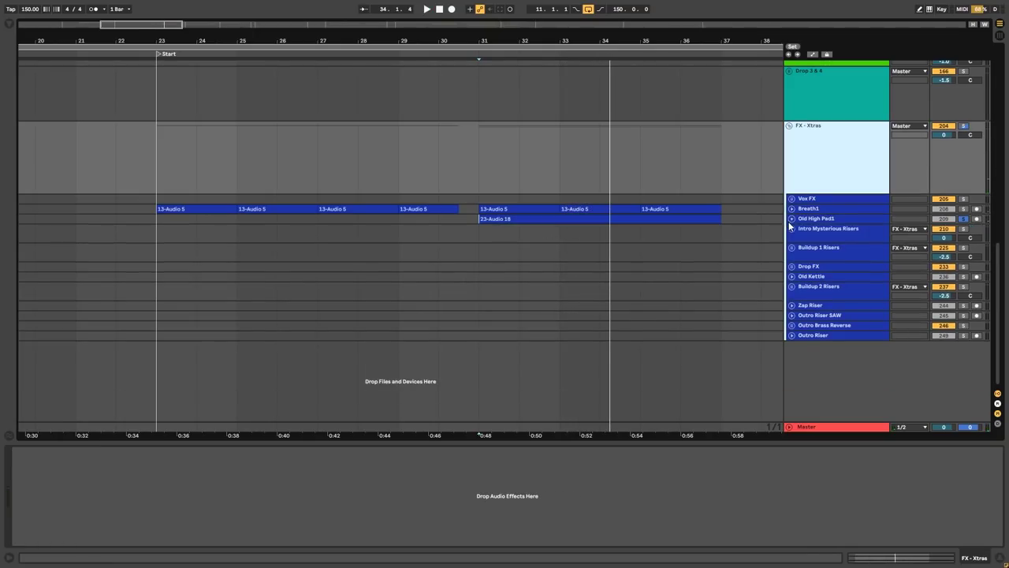
click(790, 121)
click(789, 125)
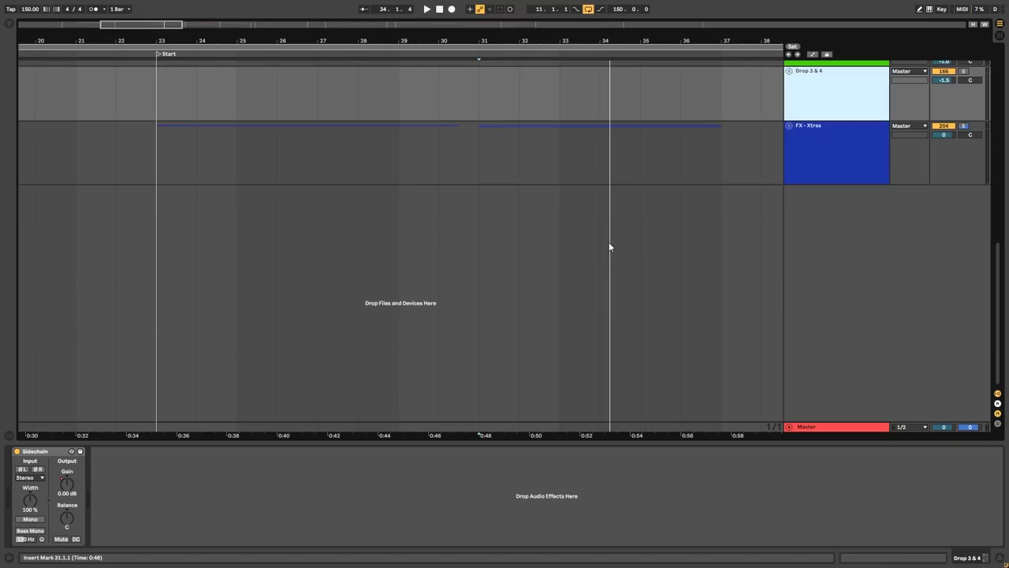
Audition the Main Layer vocal in the Verse + Chorus group in solo from 22.3.1
scroll(318, 220, down, 4)
scroll(263, 202, up, 15)
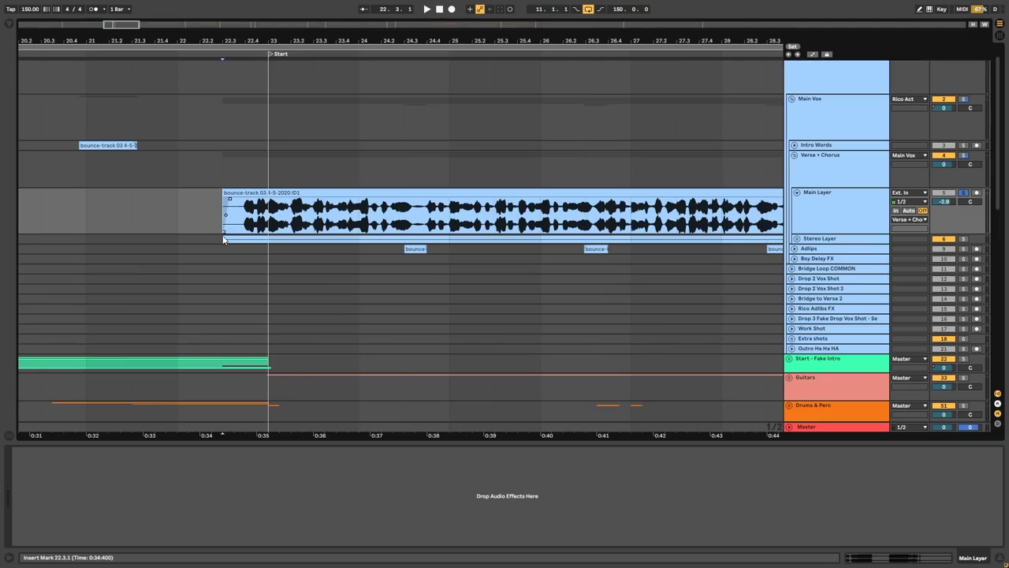
key(space)
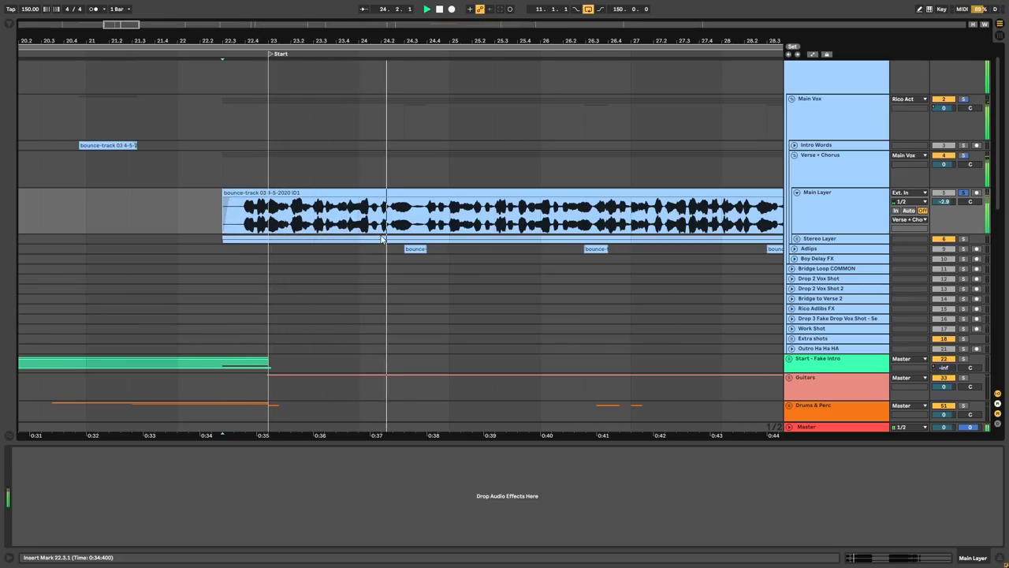
key(space)
Fold the Main Layer track and expand the Stereo Layer group
click(828, 195)
key(minus)
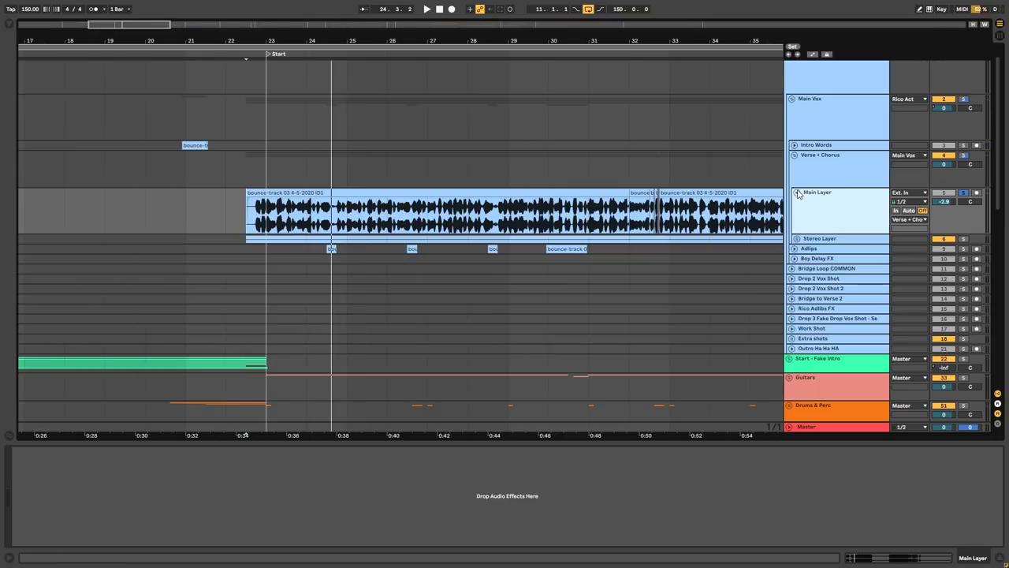
click(797, 193)
click(803, 204)
click(798, 202)
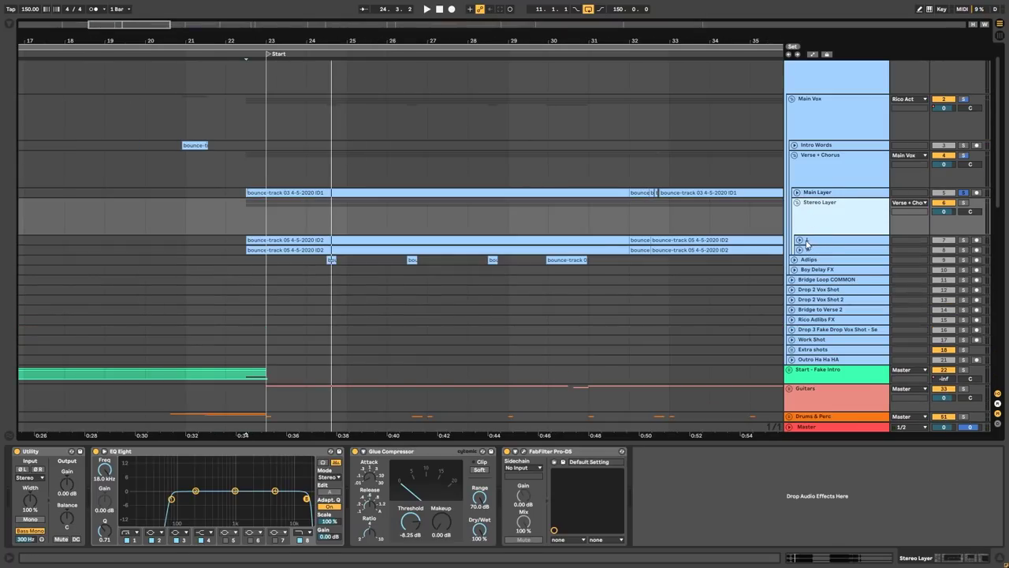
Unfold the Stereo Layer's L track and audition it in solo from 22.3.1
click(800, 241)
click(825, 262)
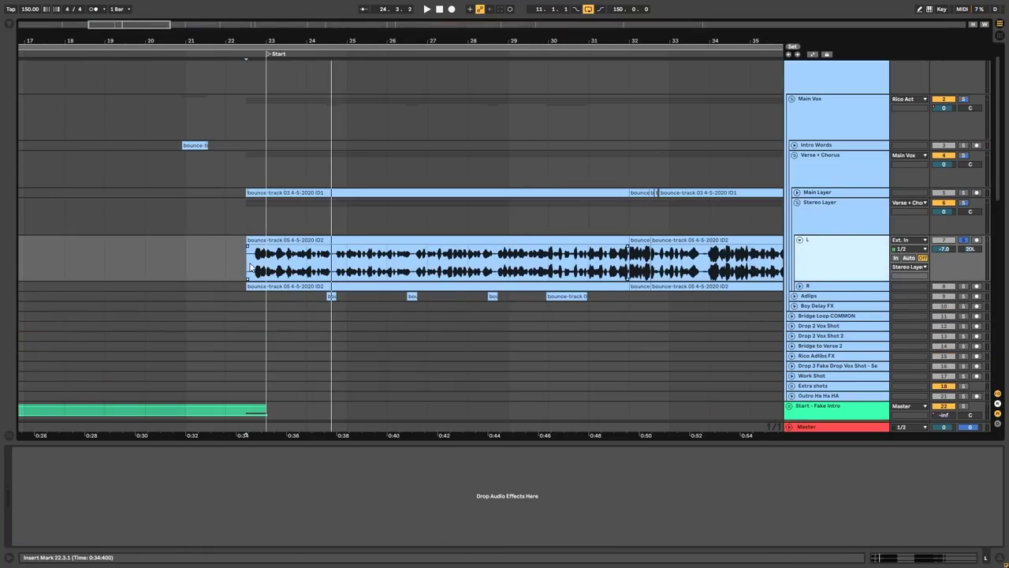
key(plus)
key(space)
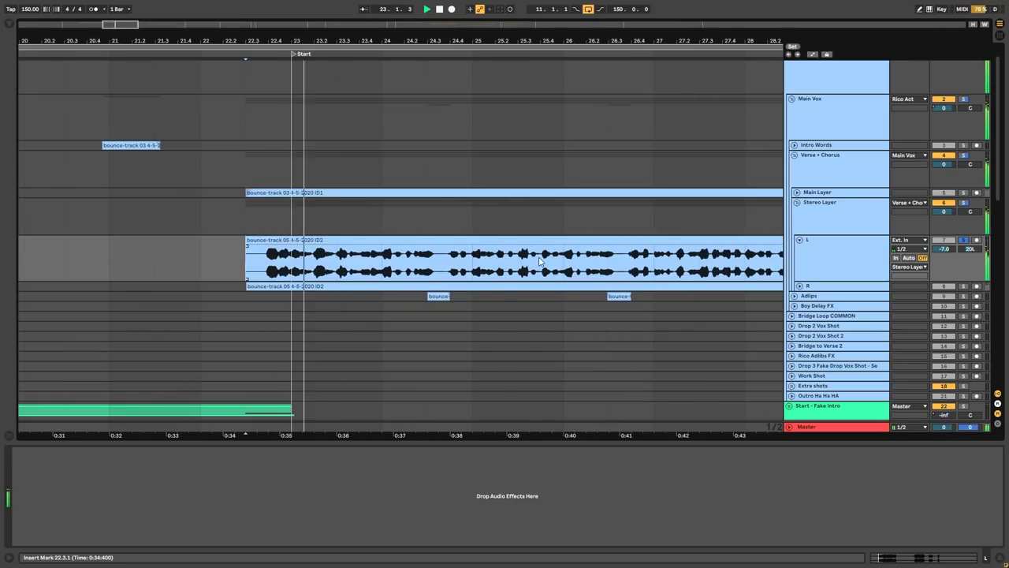
Fold the L track, audition the unfolded R track in solo during playback, and fold it again
click(799, 241)
click(798, 249)
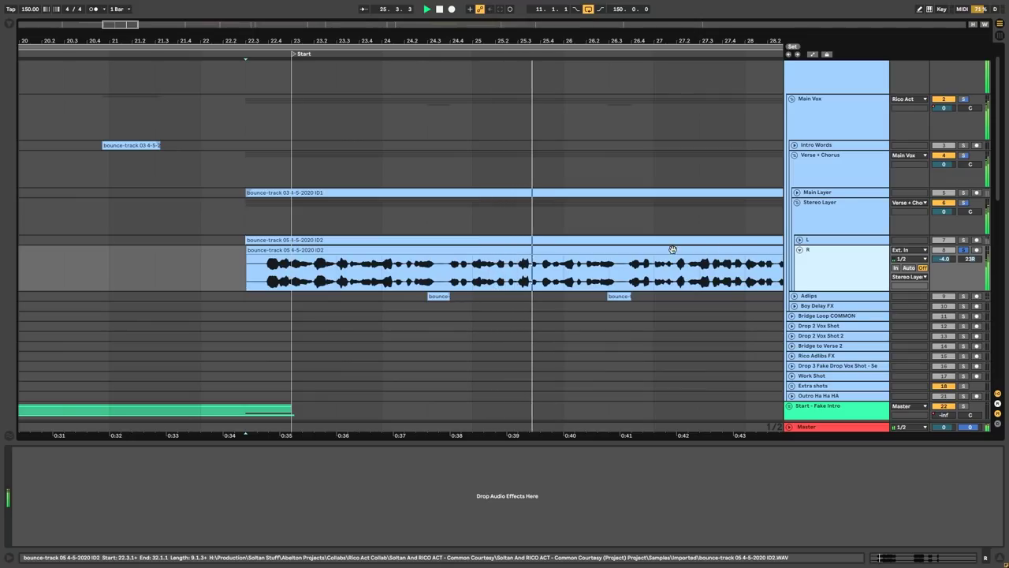
click(799, 250)
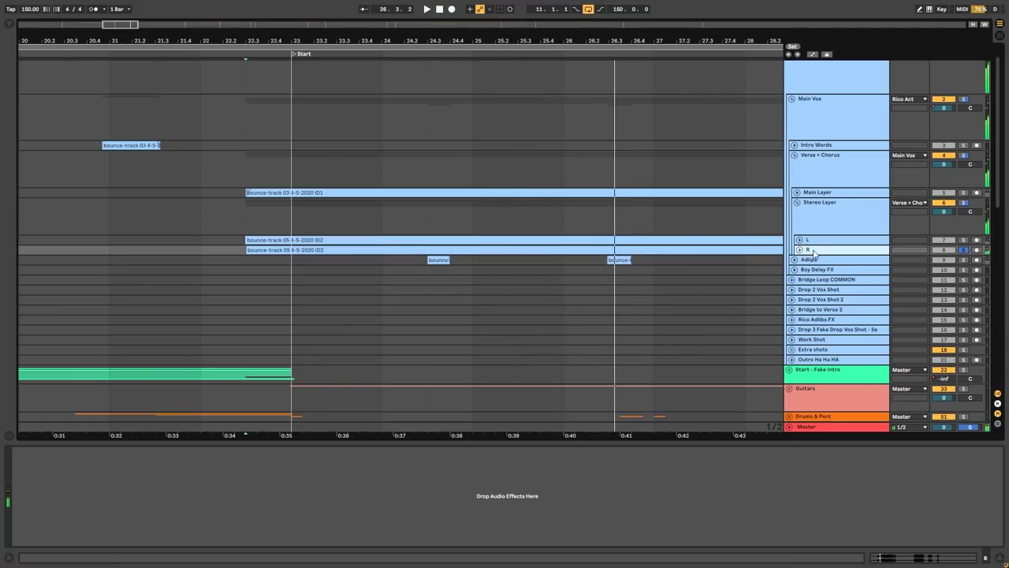
Review the Stereo Layer's effect chain, including the Glue Compressor and the FabFilter Pro-DS plug-in window
click(817, 227)
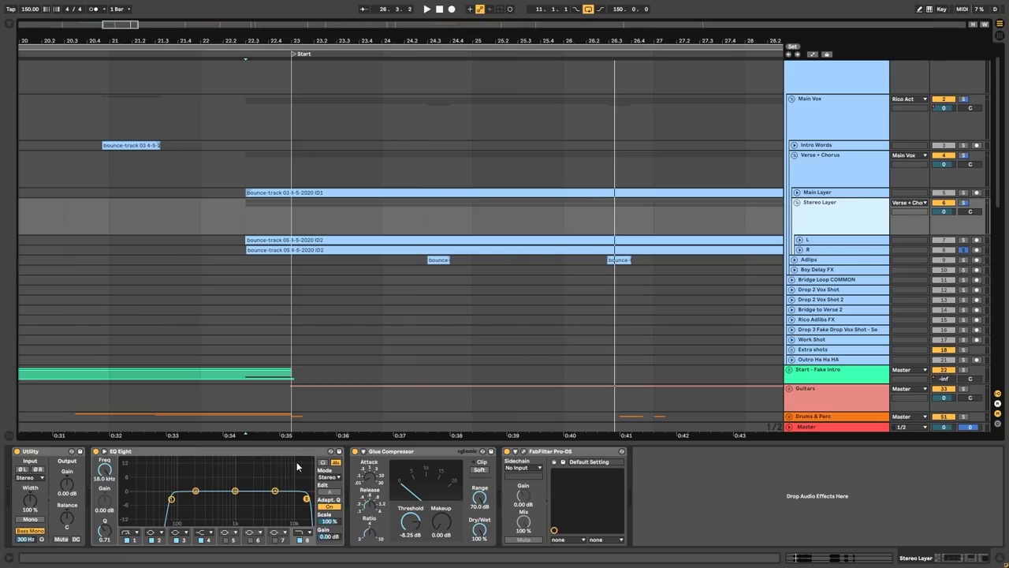
click(407, 453)
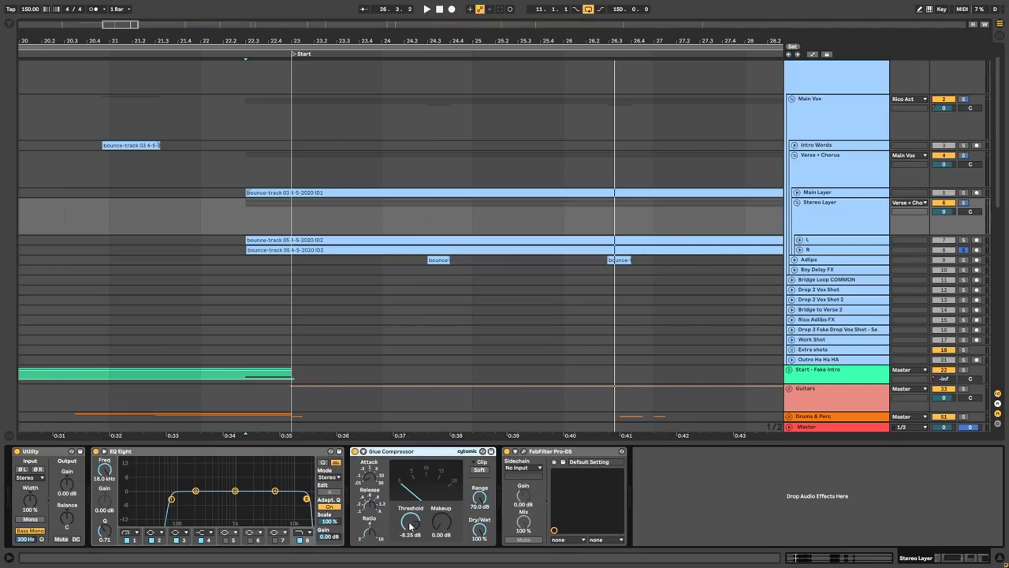
click(523, 451)
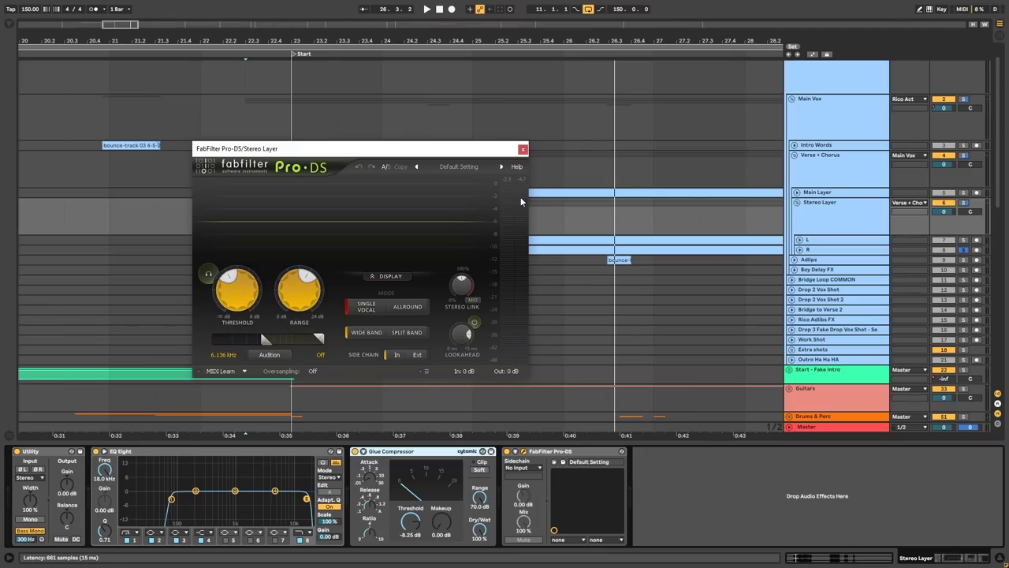
click(523, 149)
Collapse the Stereo Layer group and audition it soloed together with Main Layer from the verse start
click(797, 203)
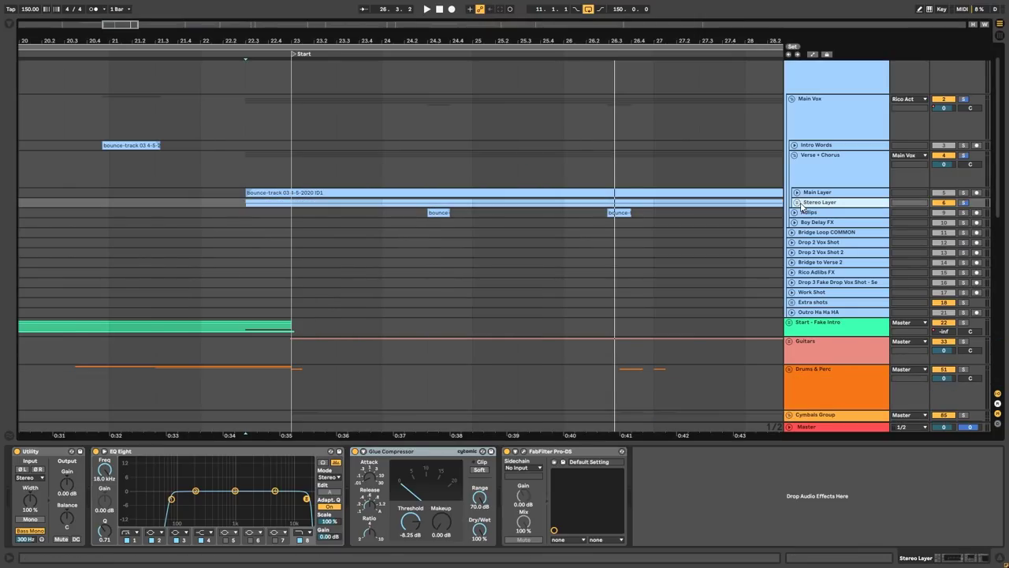
click(962, 193)
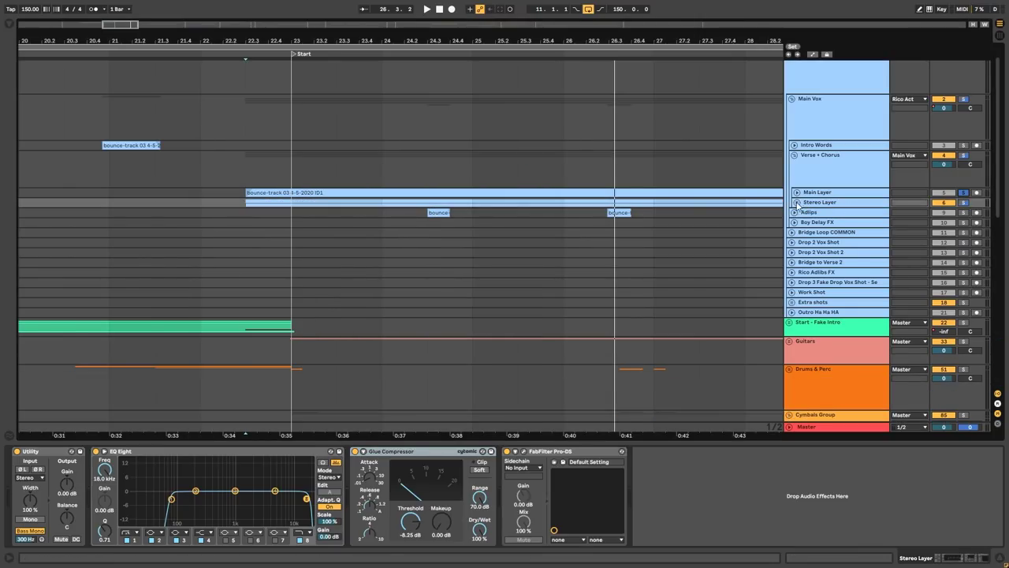
click(227, 195)
key(space)
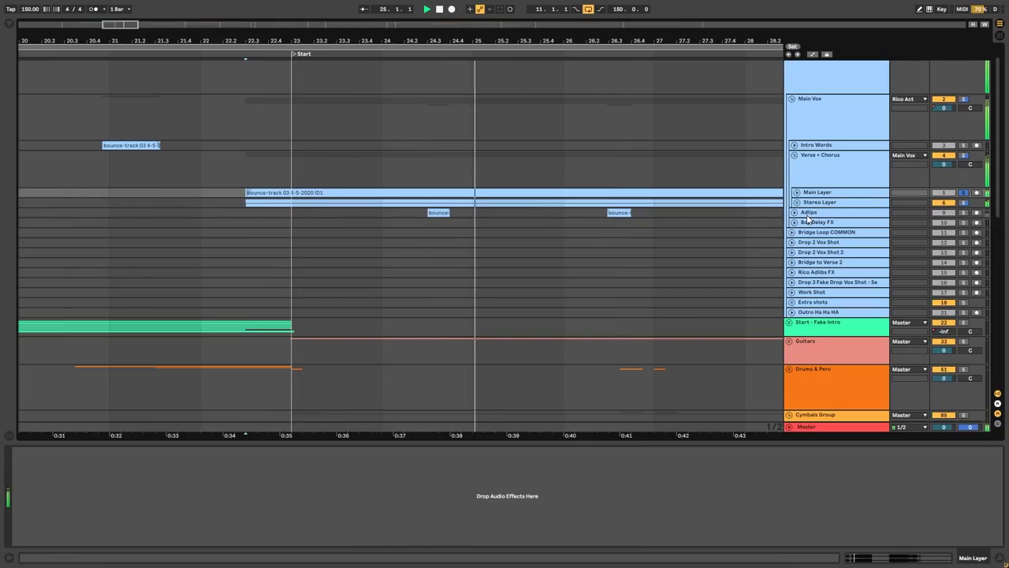
key(space)
Unfold the Adlips track and audition its clips in solo from 24.3.1 and 29.4.4
click(423, 213)
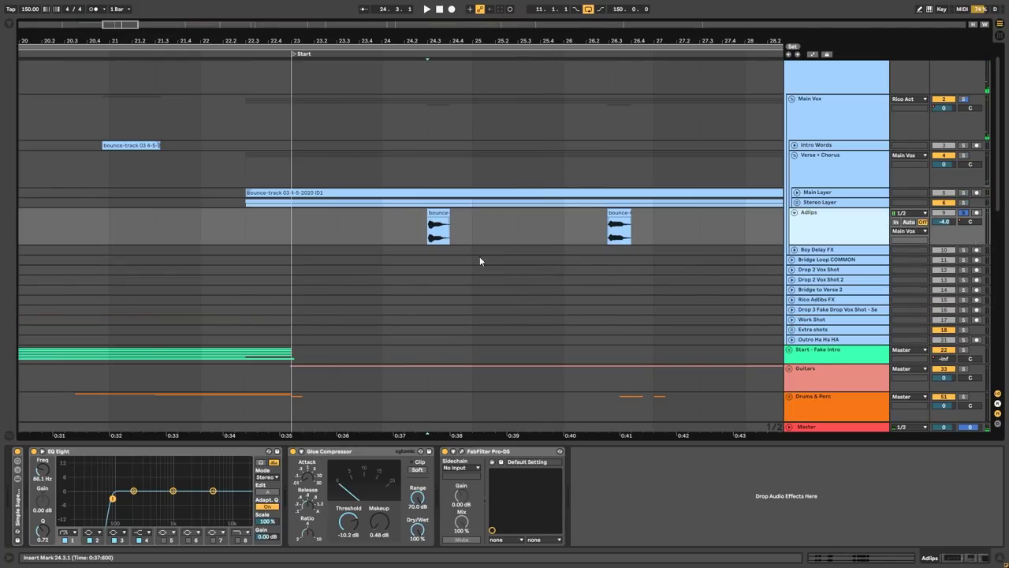
click(426, 230)
key(space)
key(space)
click(612, 237)
key(space)
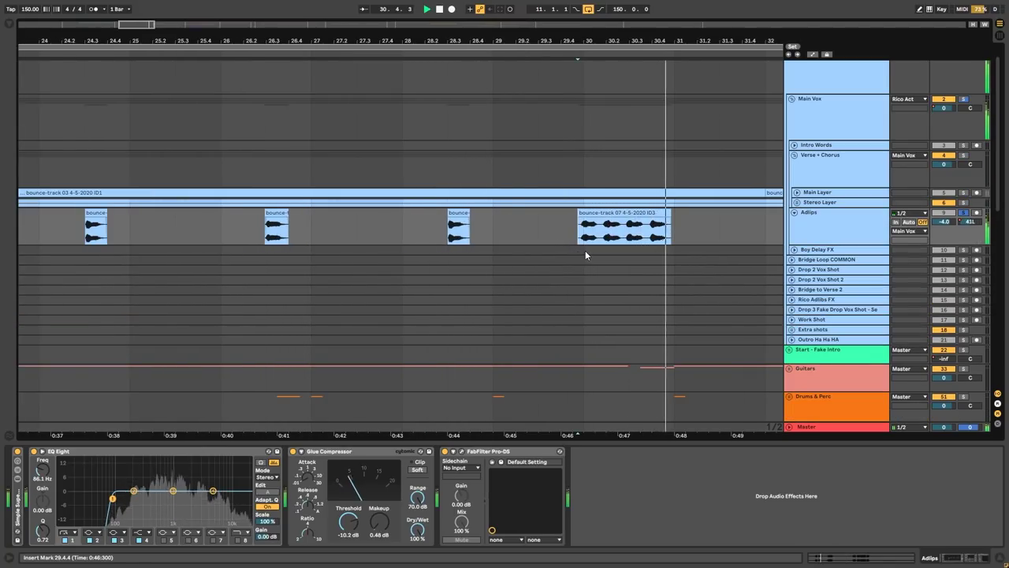
Stop playback and place the insert marker at 30.1.1 on the Adlips track
key(space)
click(610, 237)
click(582, 236)
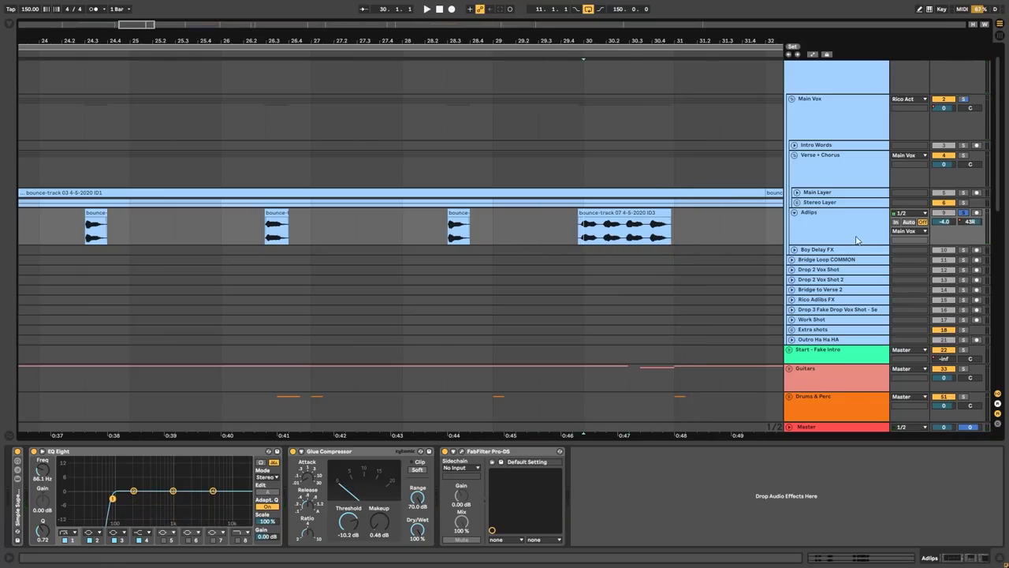
scroll(544, 235, down, 5)
scroll(409, 224, up, 3)
scroll(503, 247, up, 2)
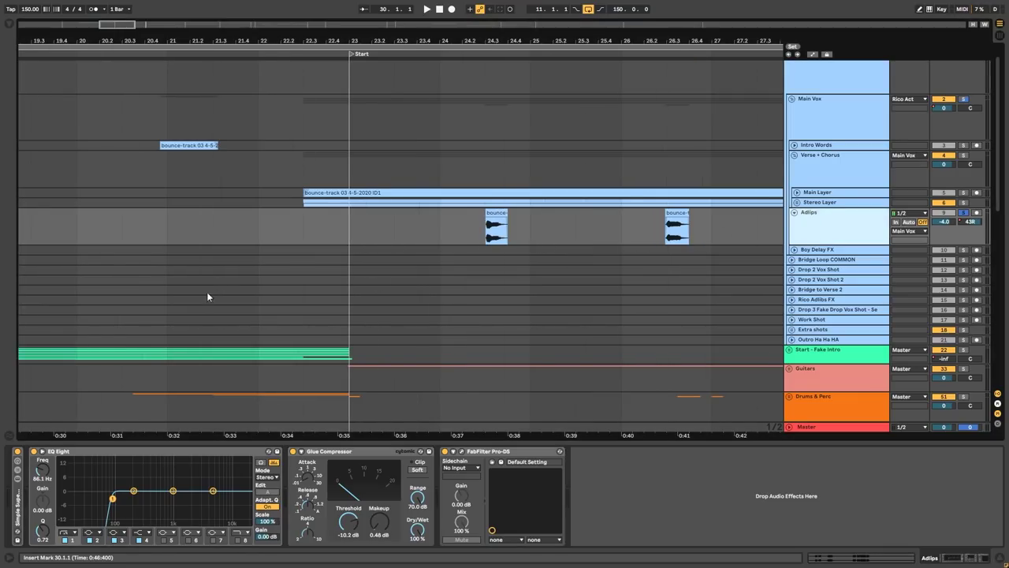
Unfold the Simple Super Wider 2 rack on Adlips, inspect the devices in both chains, and fold the rack again
double_click(22, 507)
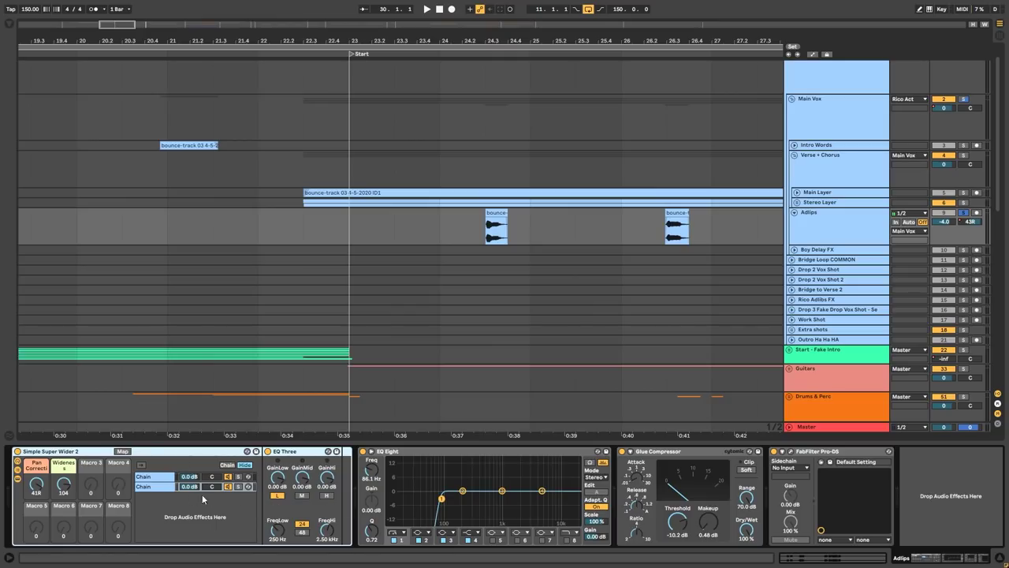
click(169, 478)
click(801, 453)
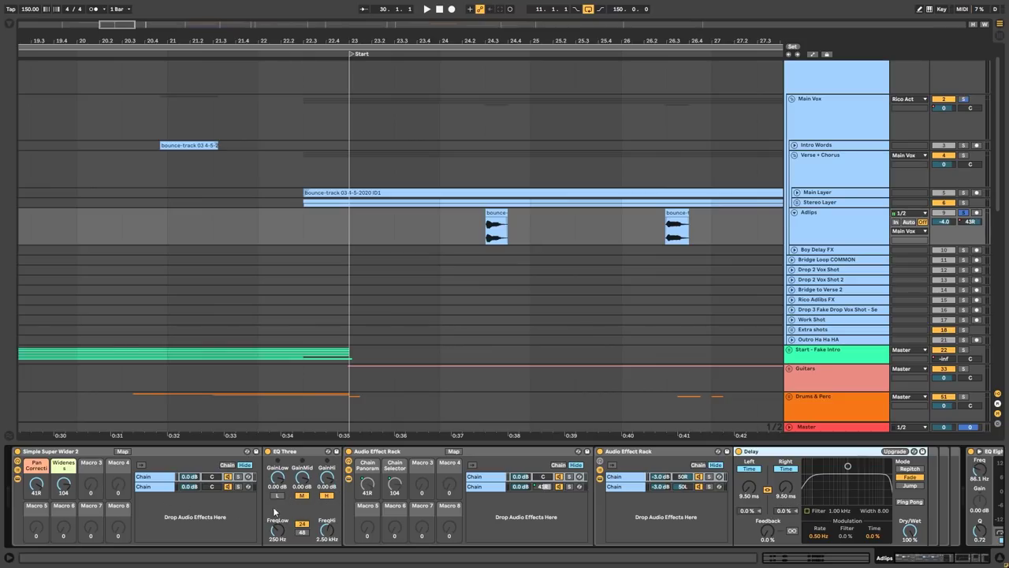
click(172, 487)
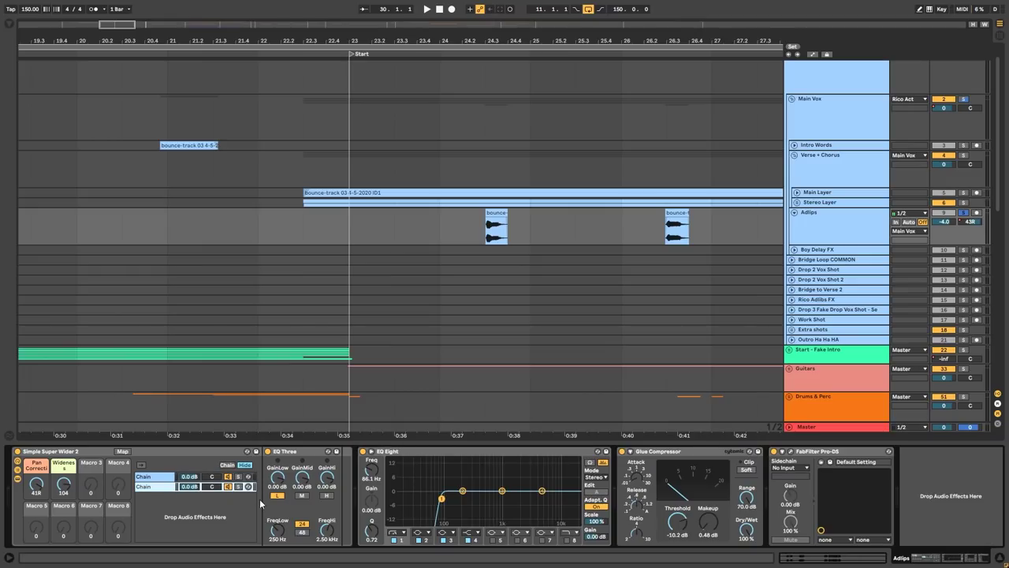
click(33, 453)
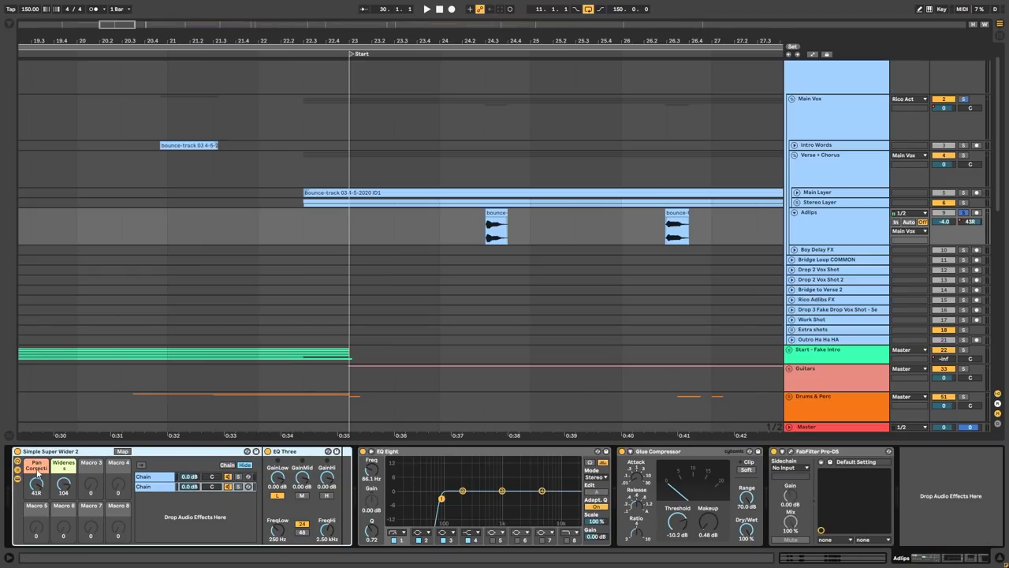
double_click(48, 452)
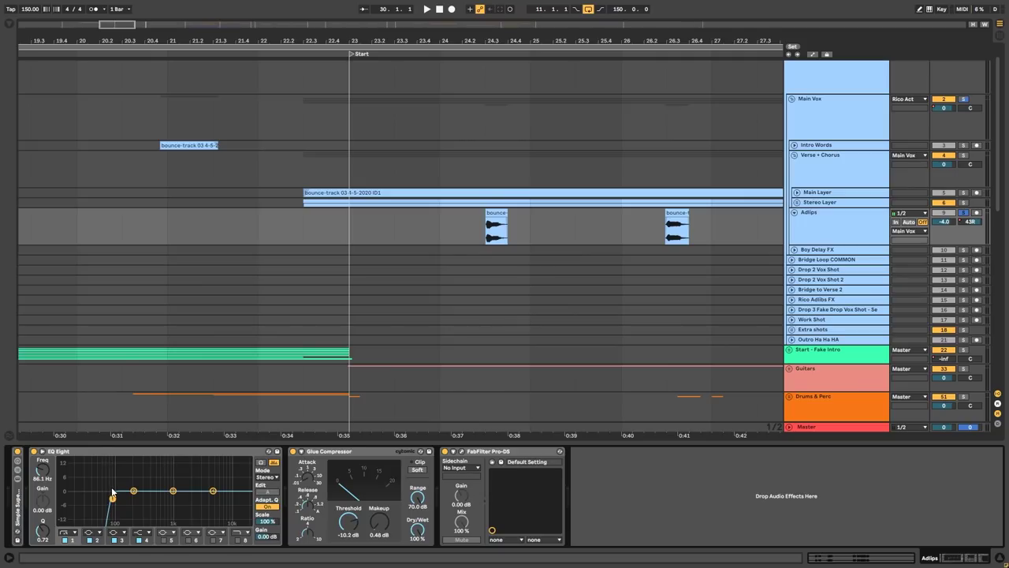
Review the Adlips track's Glue Compressor and FabFilter Pro-DS plug-in window, and fold the track
click(365, 495)
click(498, 242)
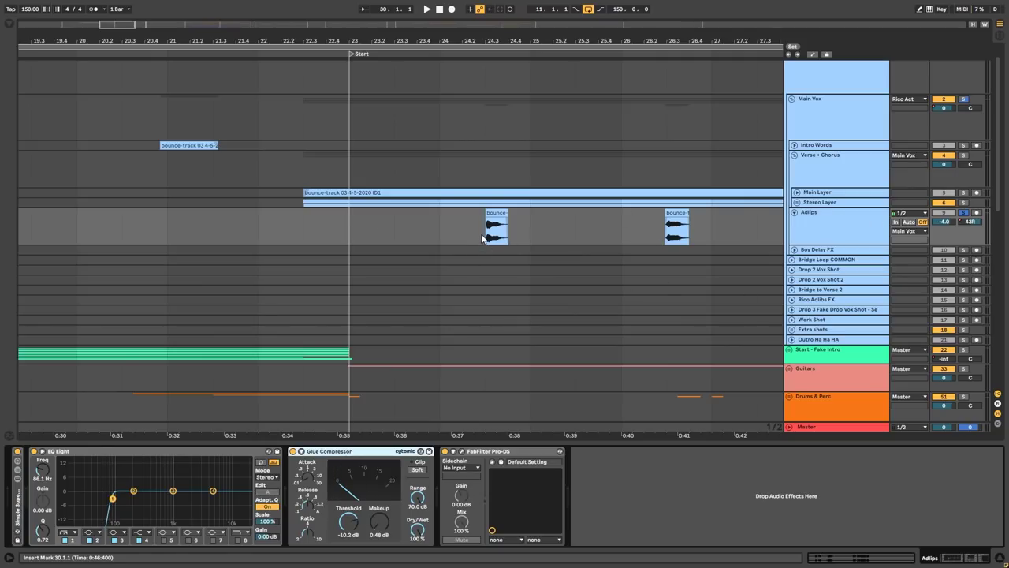
click(461, 451)
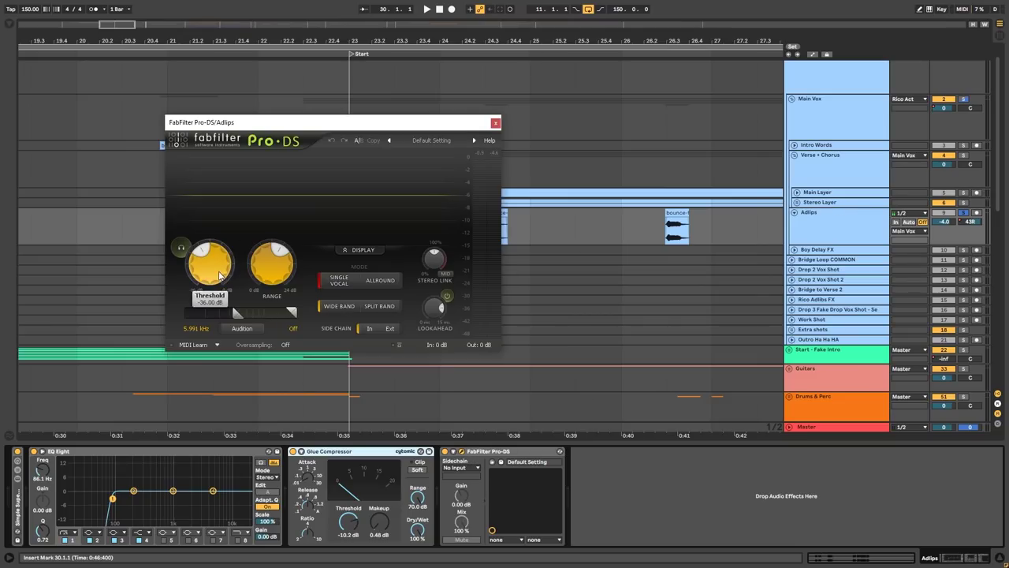
click(495, 122)
click(794, 212)
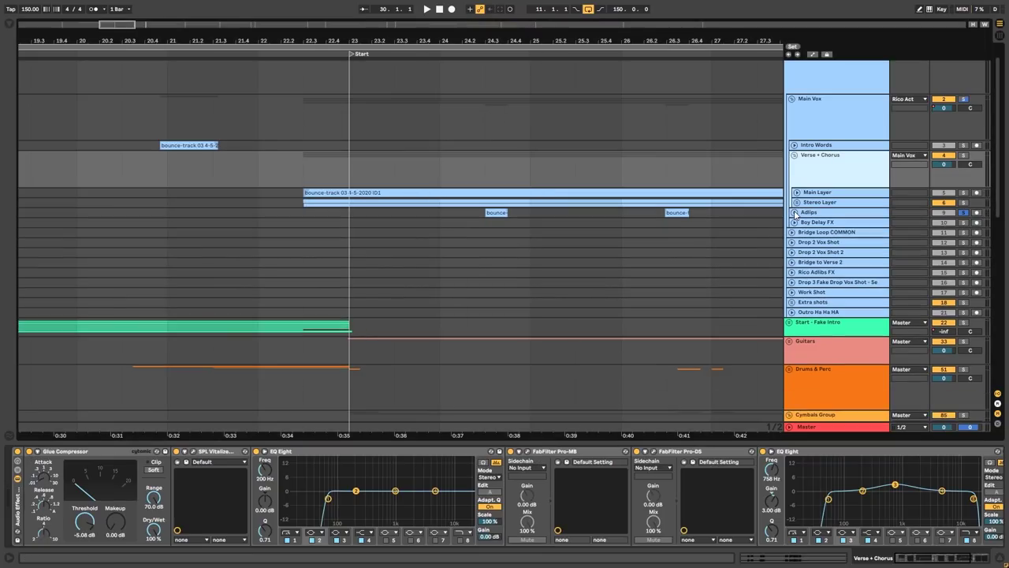
Show the Verse + Chorus group's effect chain and review its SPL Vitalizer MK2-T window and first EQ Eight
click(816, 202)
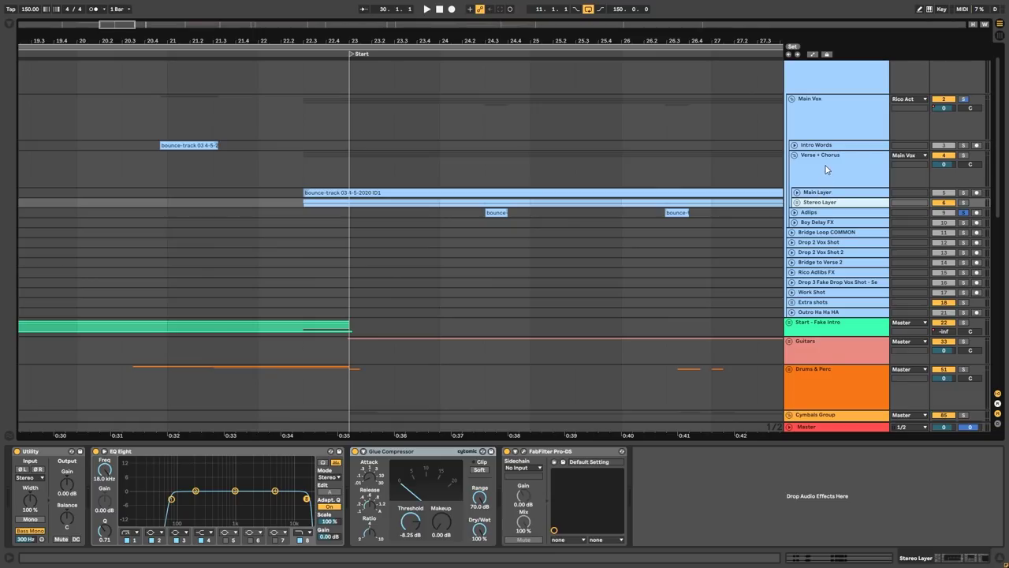
click(825, 168)
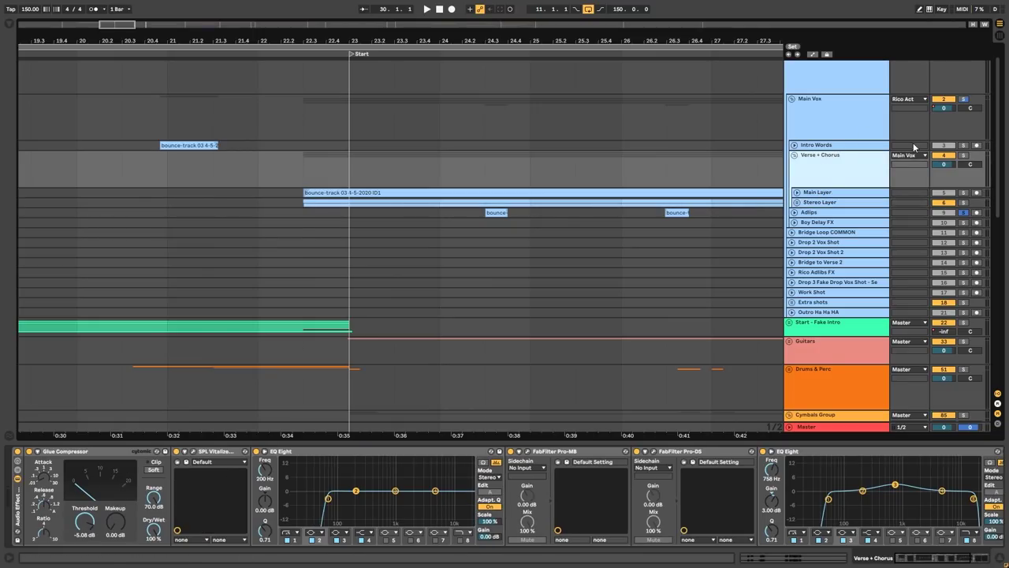
click(193, 452)
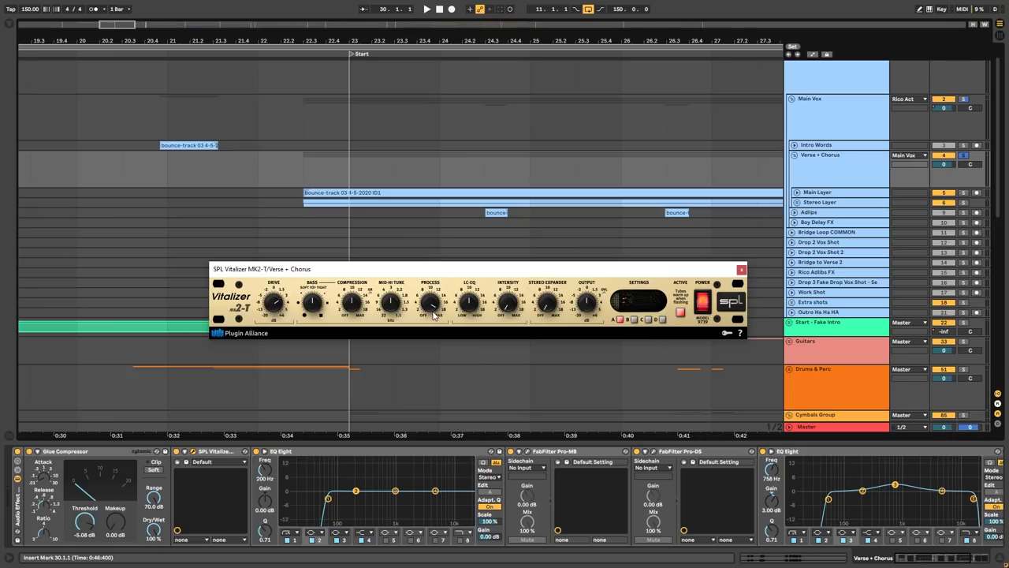
click(741, 269)
click(330, 516)
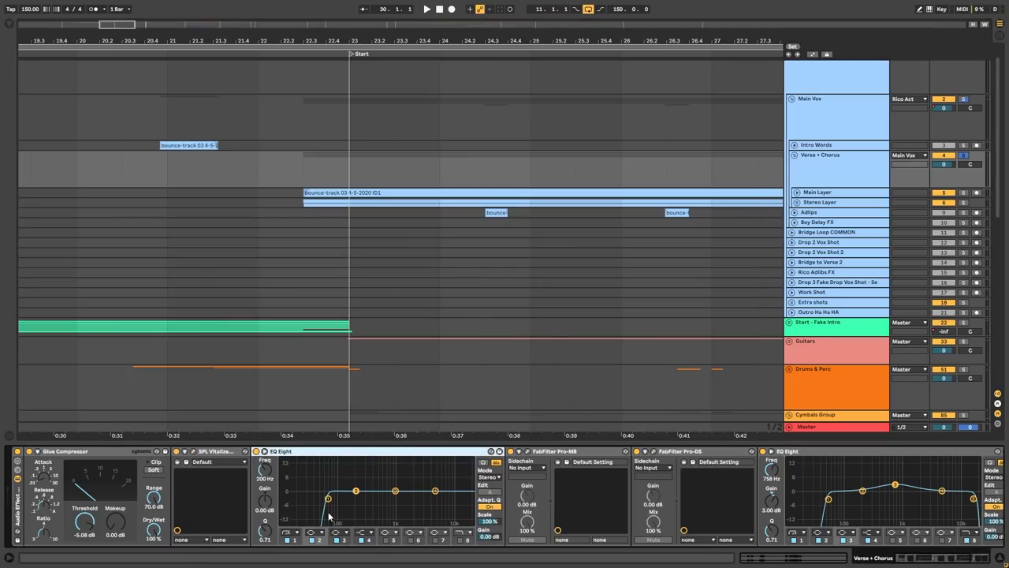
Review the FabFilter Pro-MB and FabFilter Pro-DS plug-in windows on the Verse + Chorus group
click(527, 451)
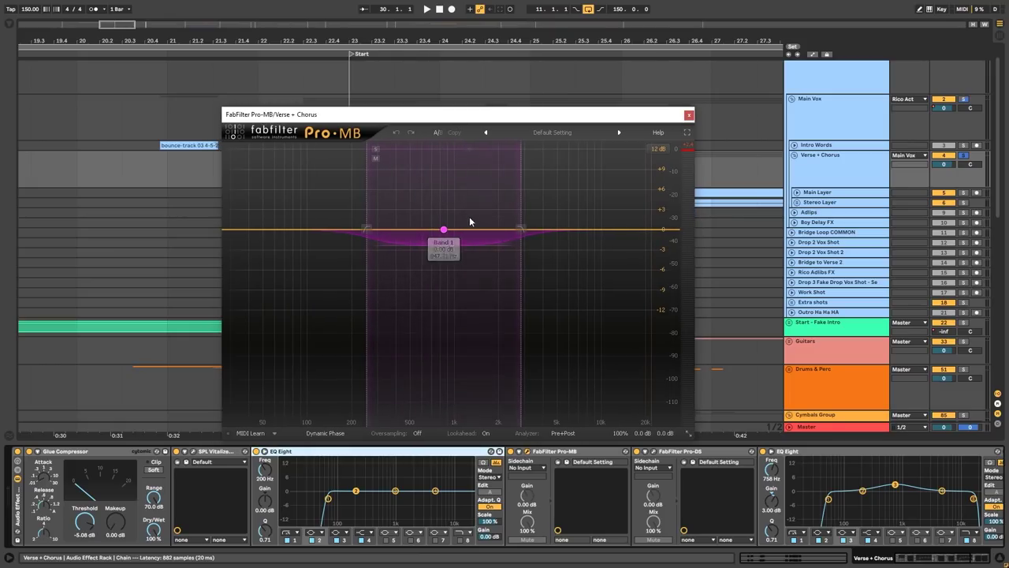
click(689, 115)
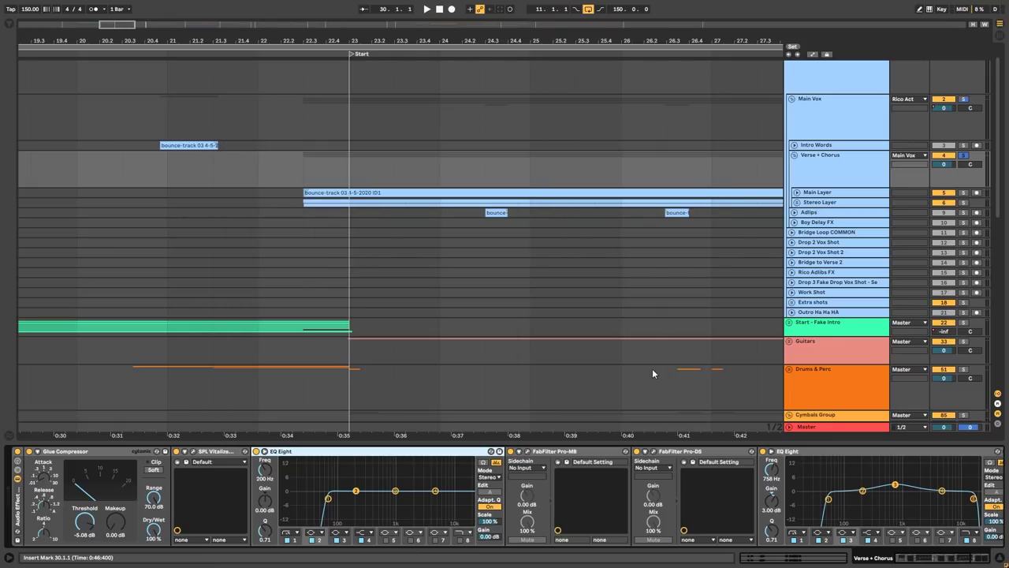
click(655, 452)
drag(111, 82, 243, 110)
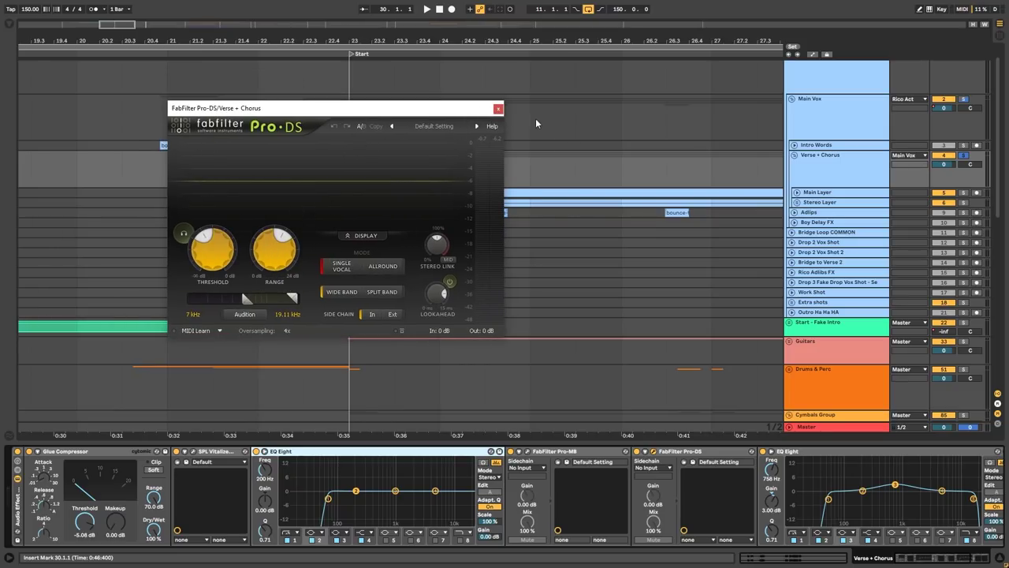
click(498, 108)
Review the Verse + Chorus group's second EQ Eight and its ValhallaDelay and ValhallaVintageVerb plug-in windows
drag(924, 557, 941, 560)
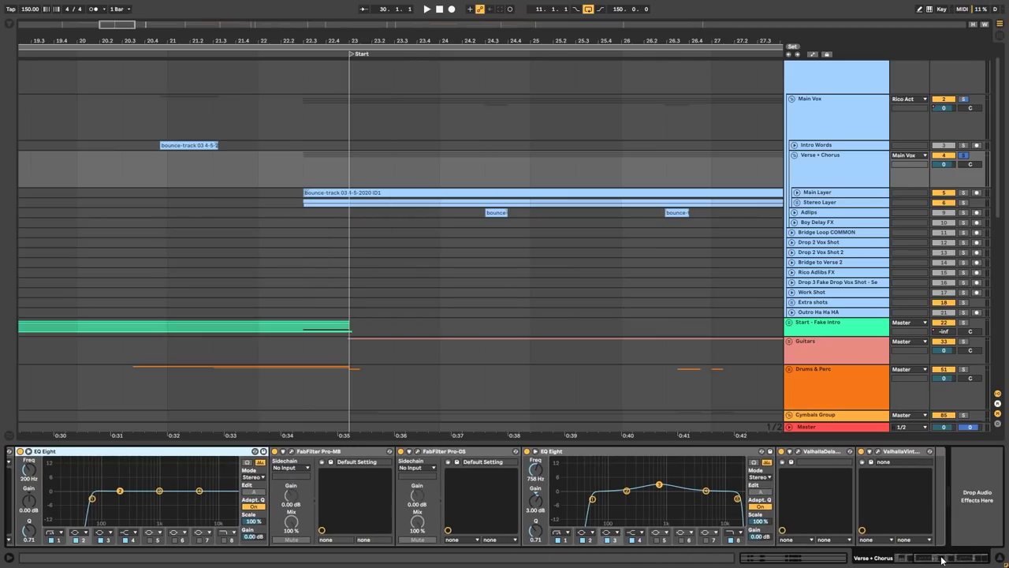
click(642, 485)
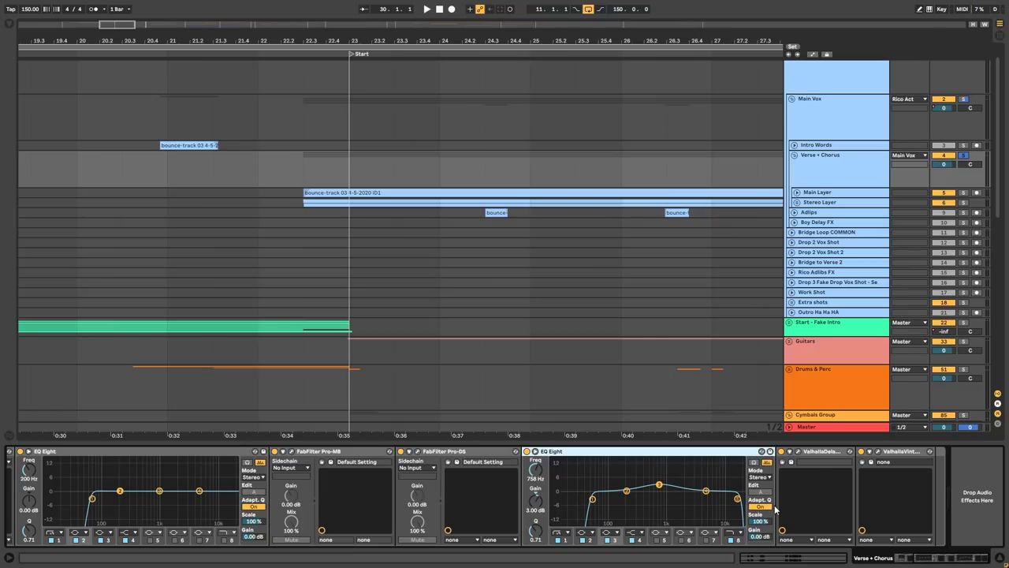
click(791, 461)
drag(518, 216, 378, 162)
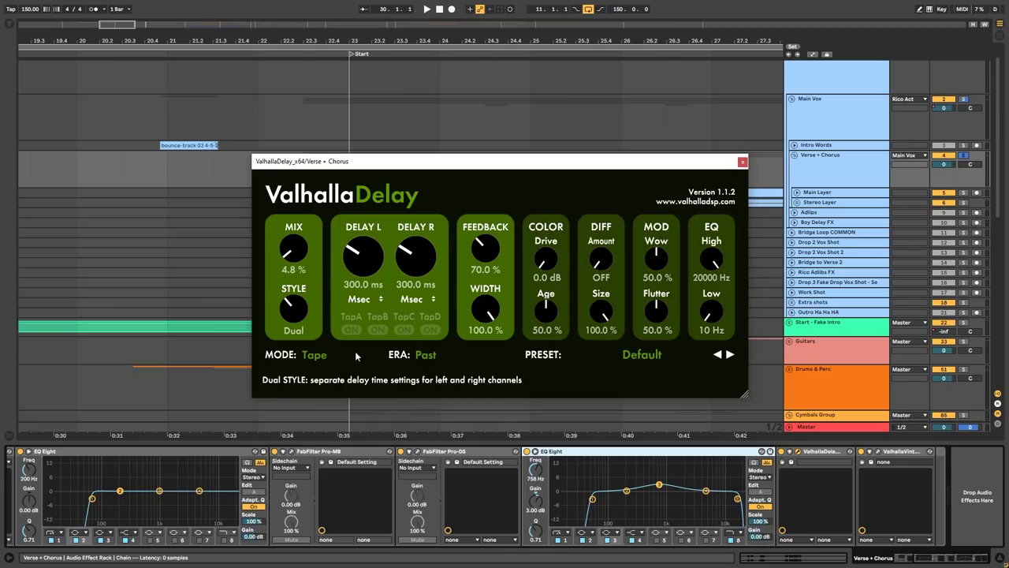
drag(362, 161, 388, 159)
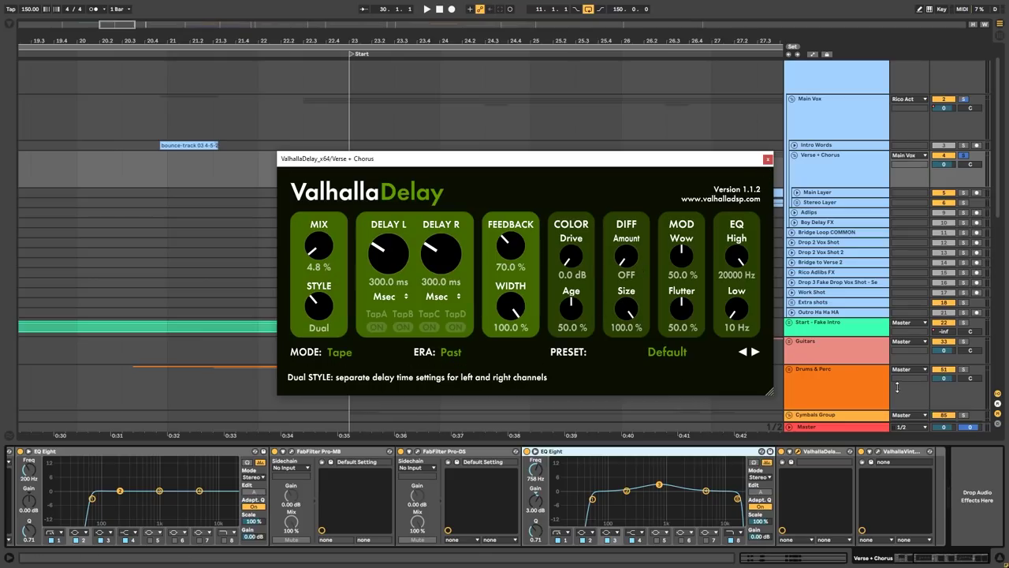
click(766, 158)
click(878, 454)
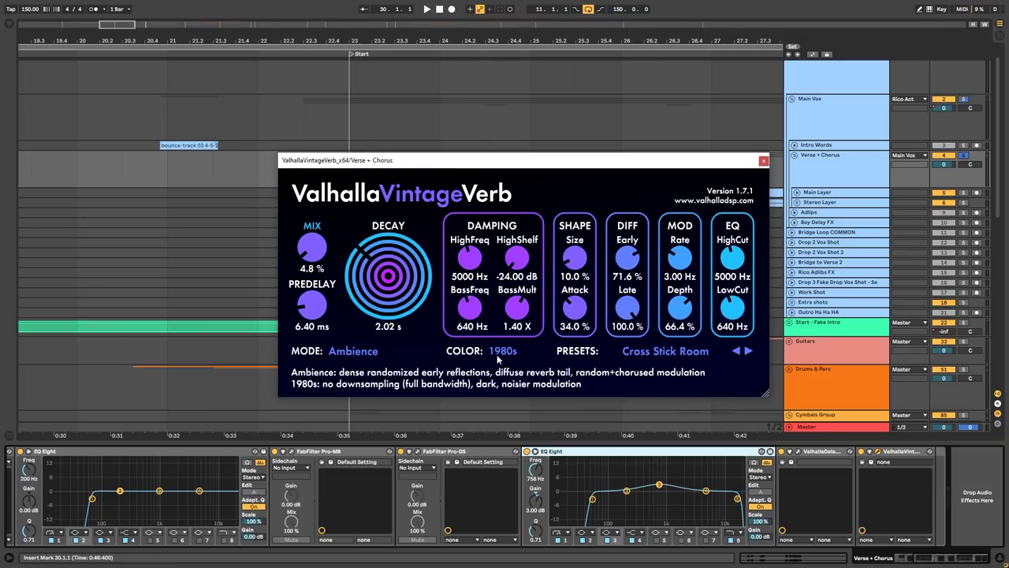
click(763, 161)
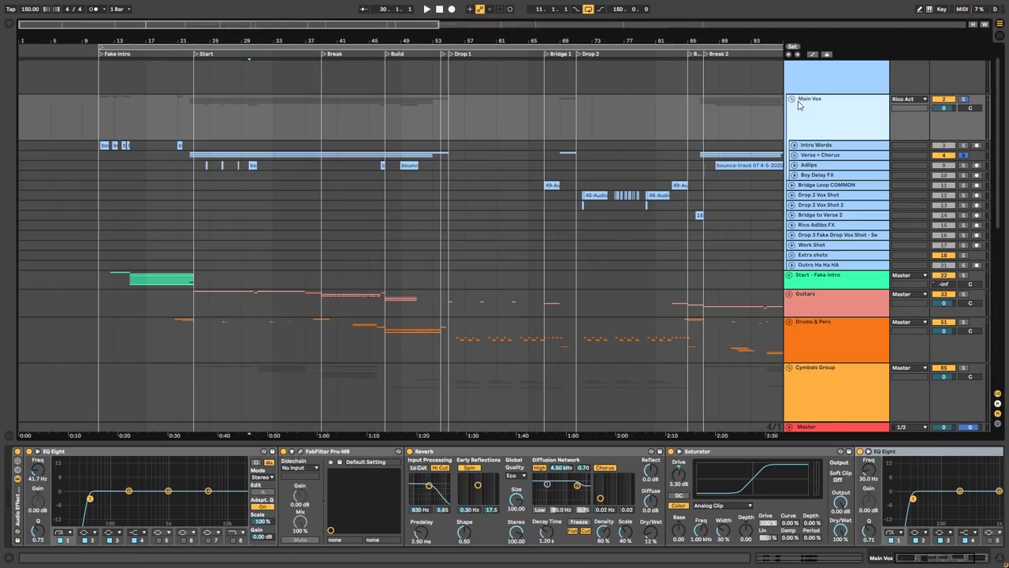
Review the Main Vox group's effect chain, including the FabFilter Pro-MB window, the Saturator and the final EQ Eight
drag(952, 556, 762, 556)
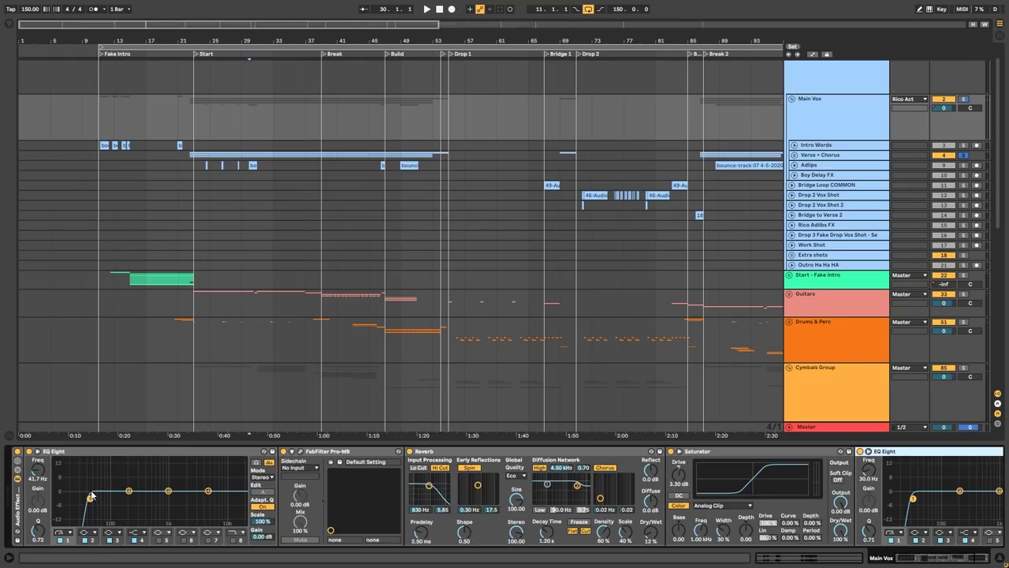
click(300, 451)
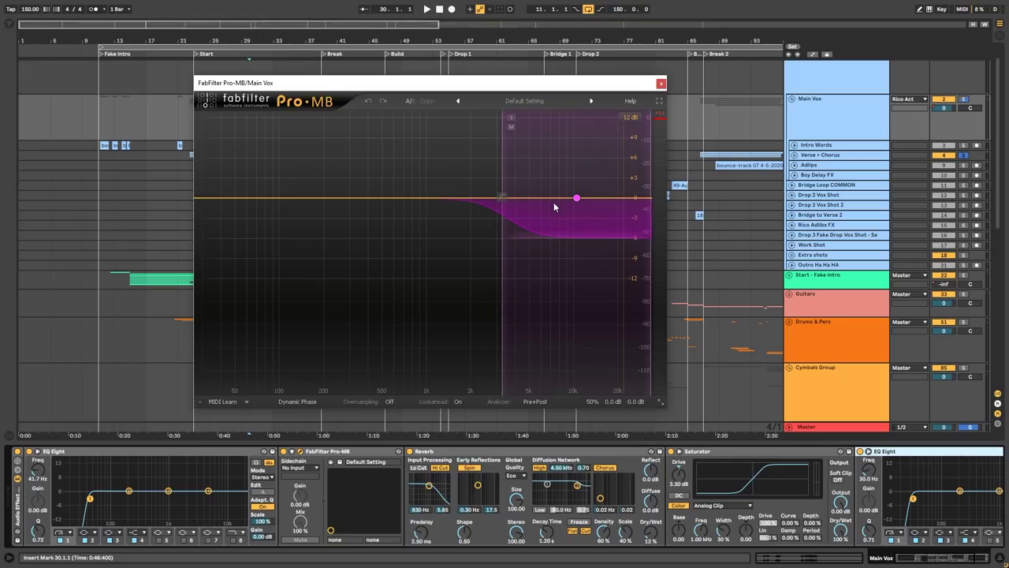
click(661, 83)
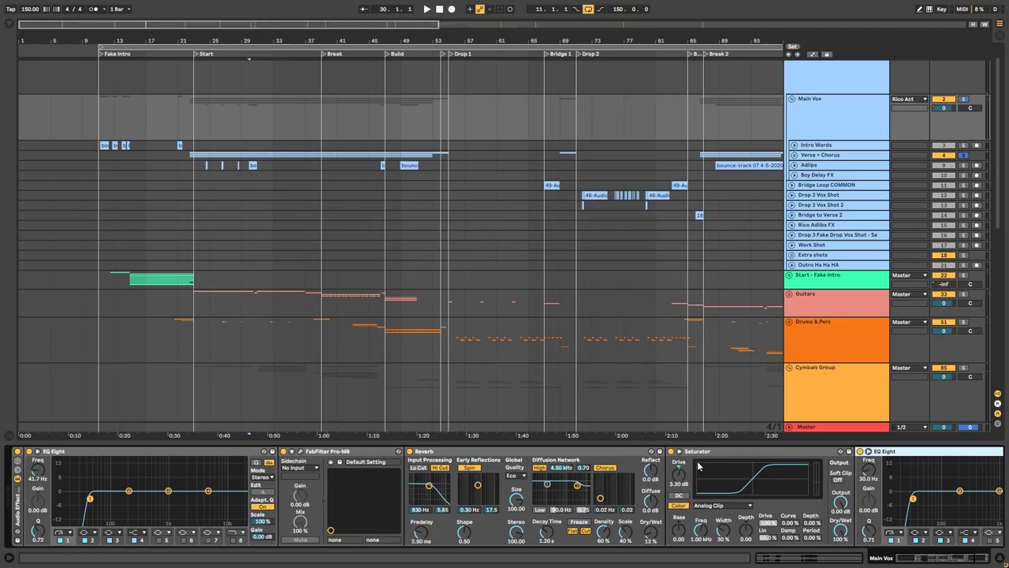
click(719, 489)
click(918, 562)
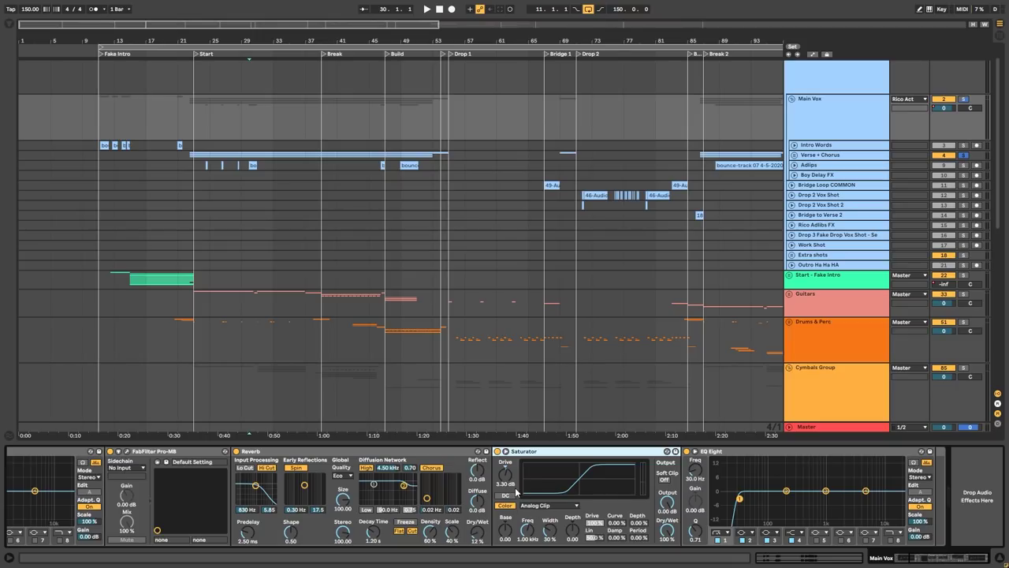
click(694, 460)
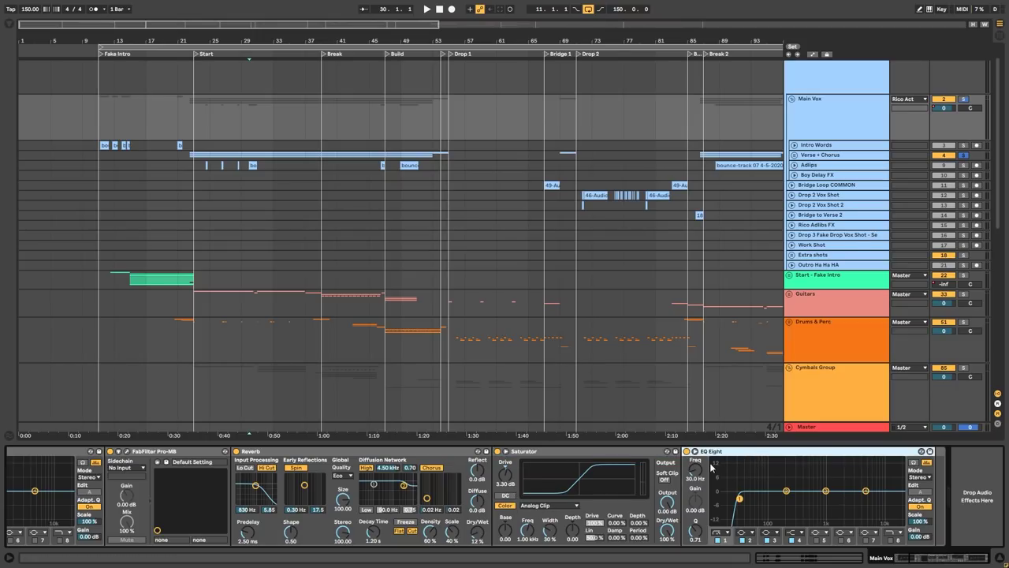
click(949, 561)
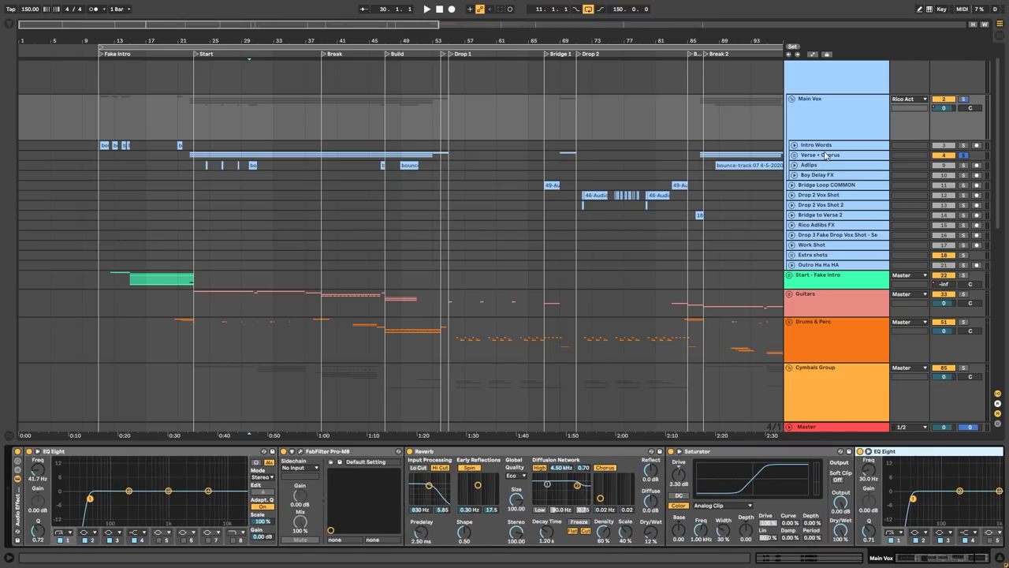
Check the Rico Act and Main Vox groups for devices, and fold the whole Rico Act group
click(804, 116)
click(792, 100)
scroll(793, 98, up, 1)
click(799, 88)
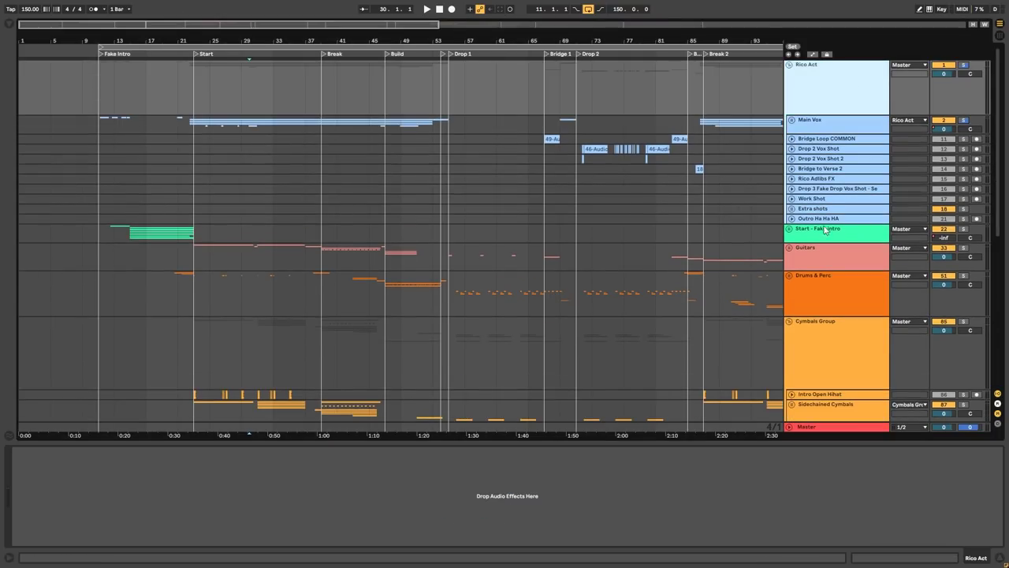
click(790, 120)
scroll(145, 215, up, 4)
click(820, 148)
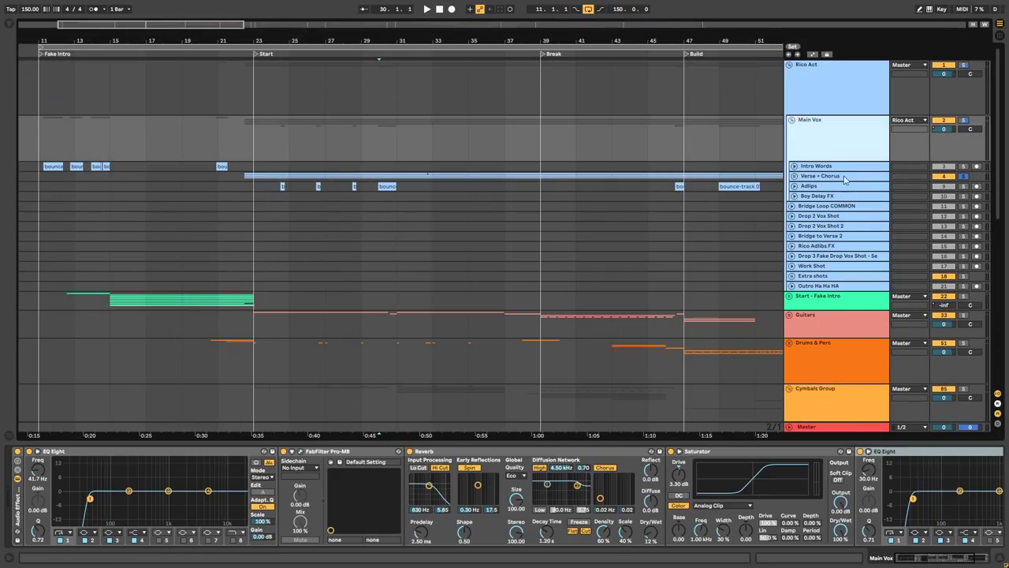
scroll(510, 210, down, 5)
click(790, 65)
Play the full mix from 46.1.1 into the Build section and fold the Cymbals Group
scroll(331, 133, up, 4)
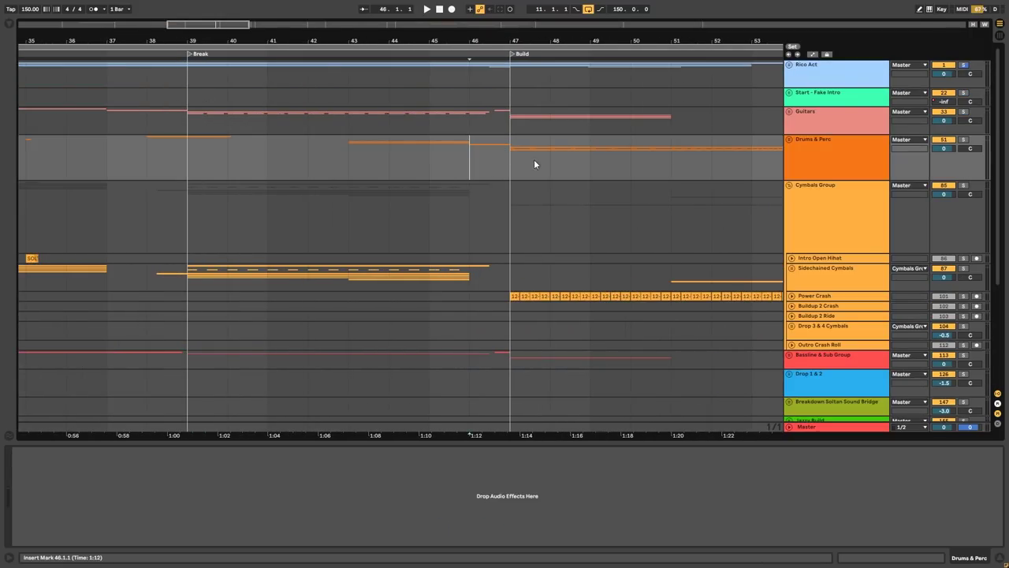
key(space)
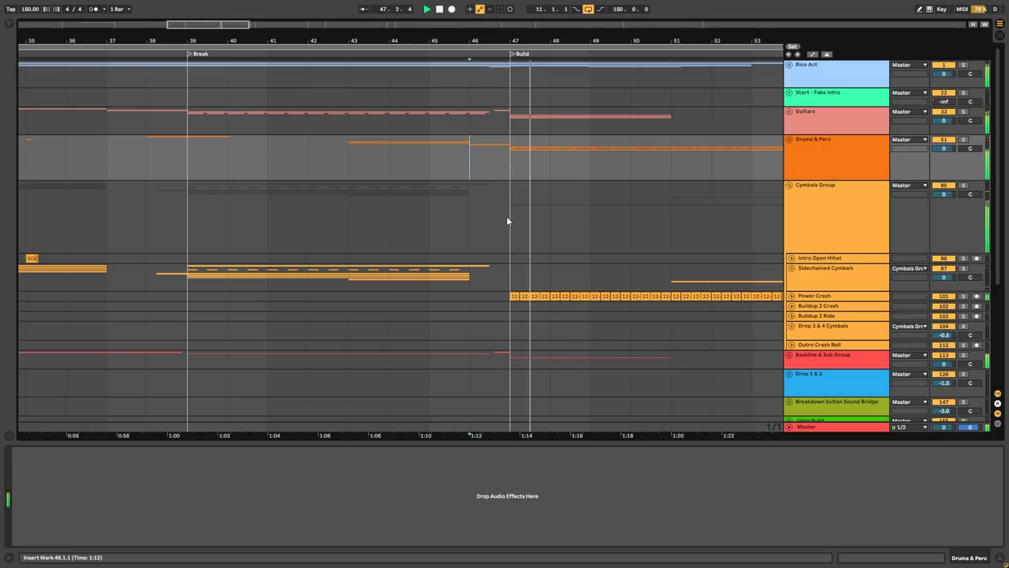
key(minus)
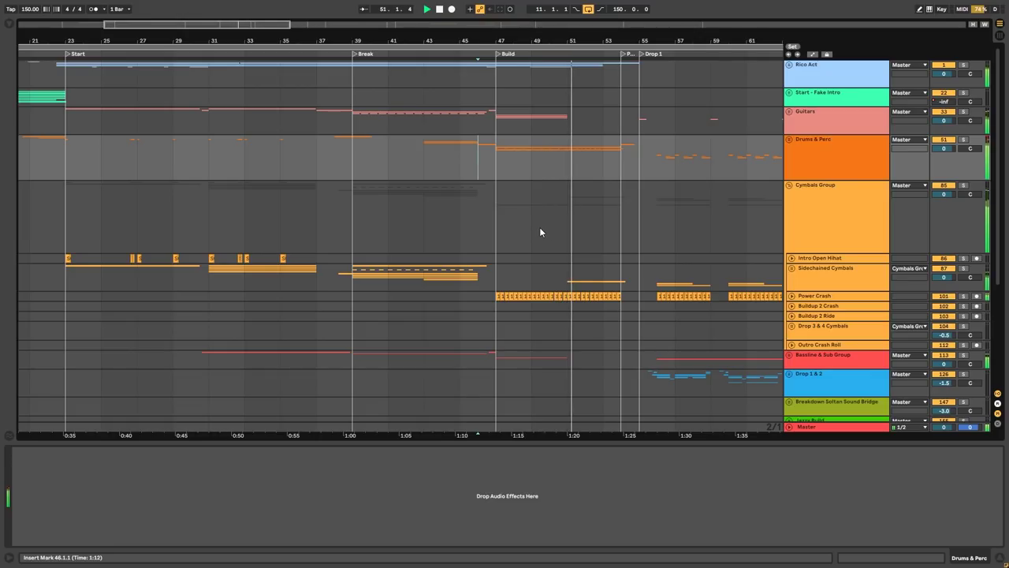
click(790, 185)
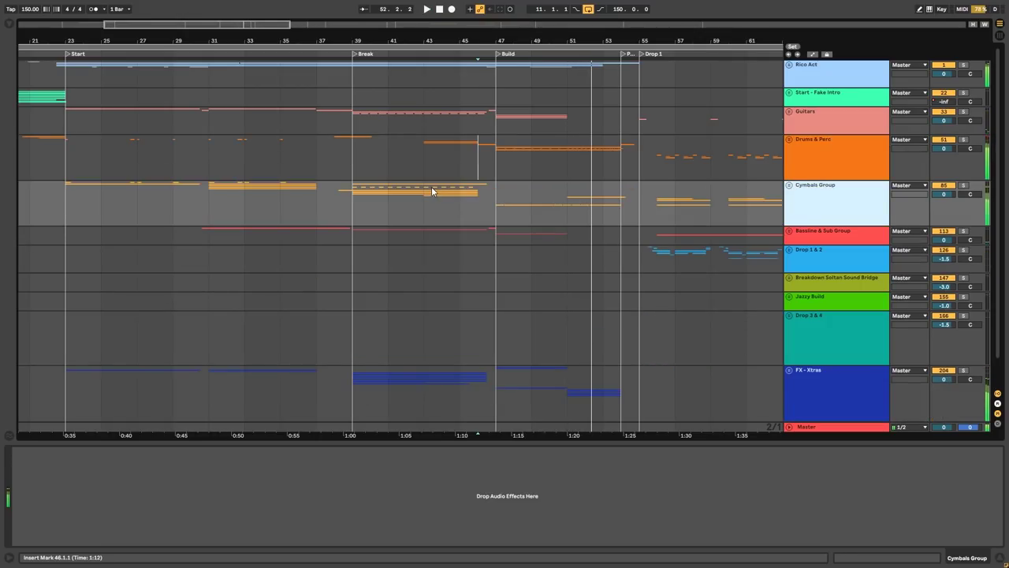
Unfold the Rico Act group to check its vocal tracks over the Build section, and fold it again
click(791, 67)
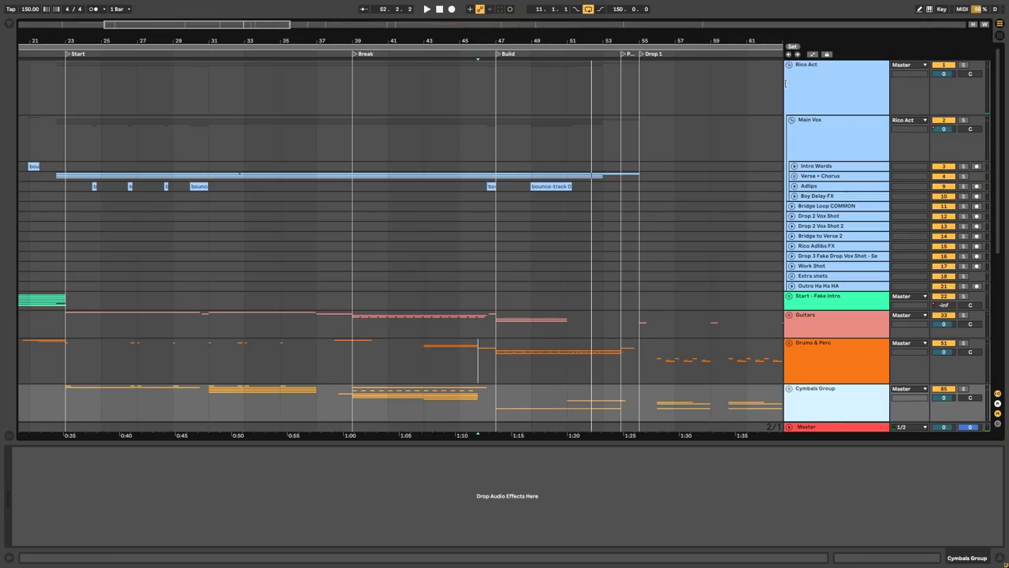
click(787, 97)
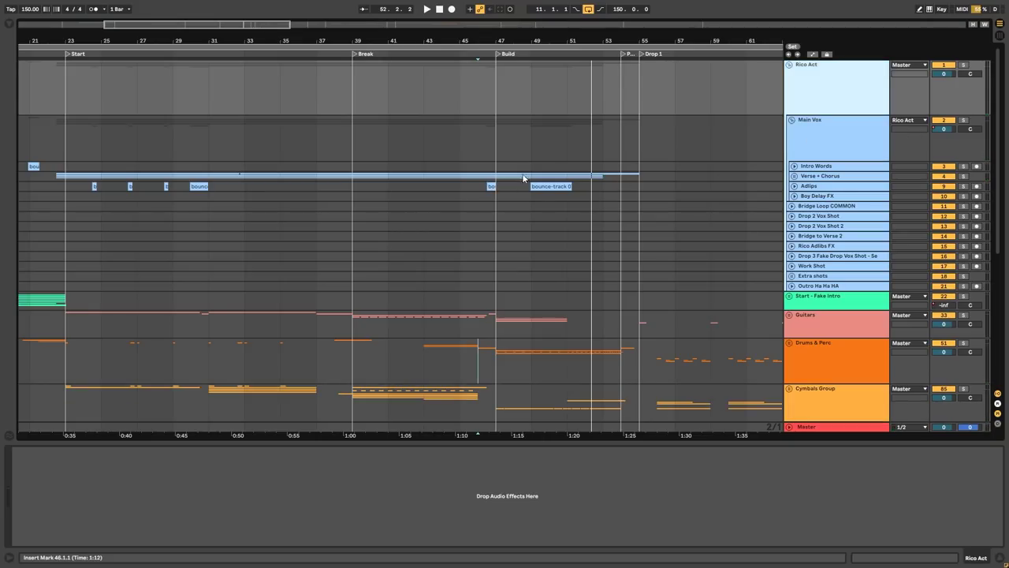
click(789, 65)
Unfold the Guitars group, its Buildup Guitars subgroup and the nested Guitar Group
click(800, 98)
click(804, 114)
click(789, 111)
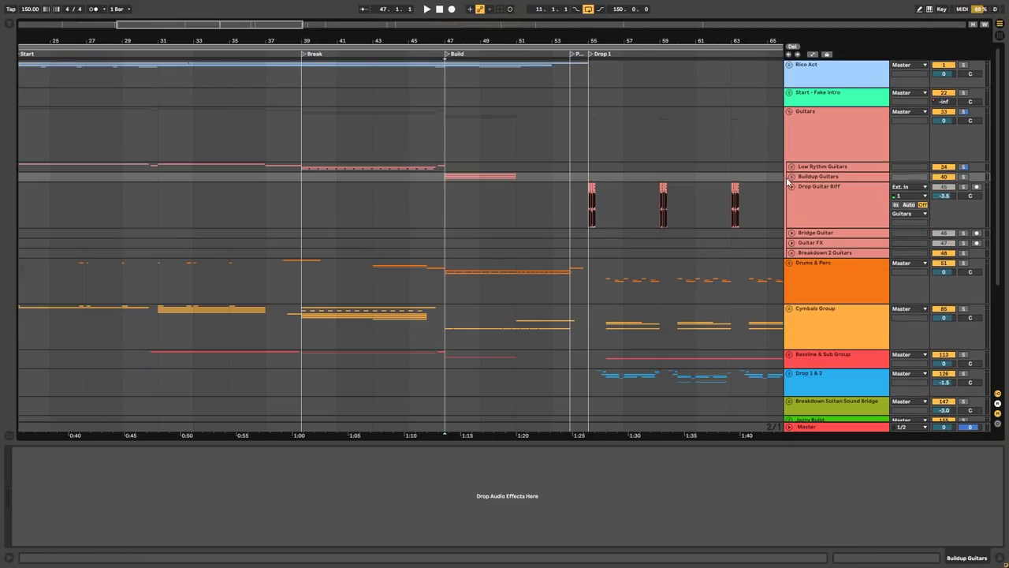
click(792, 177)
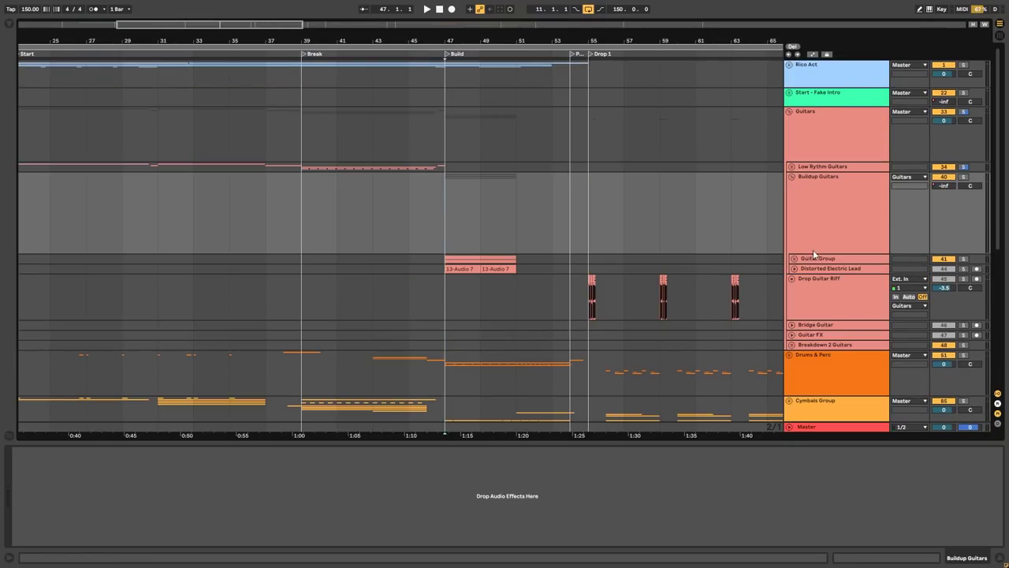
click(812, 257)
click(794, 259)
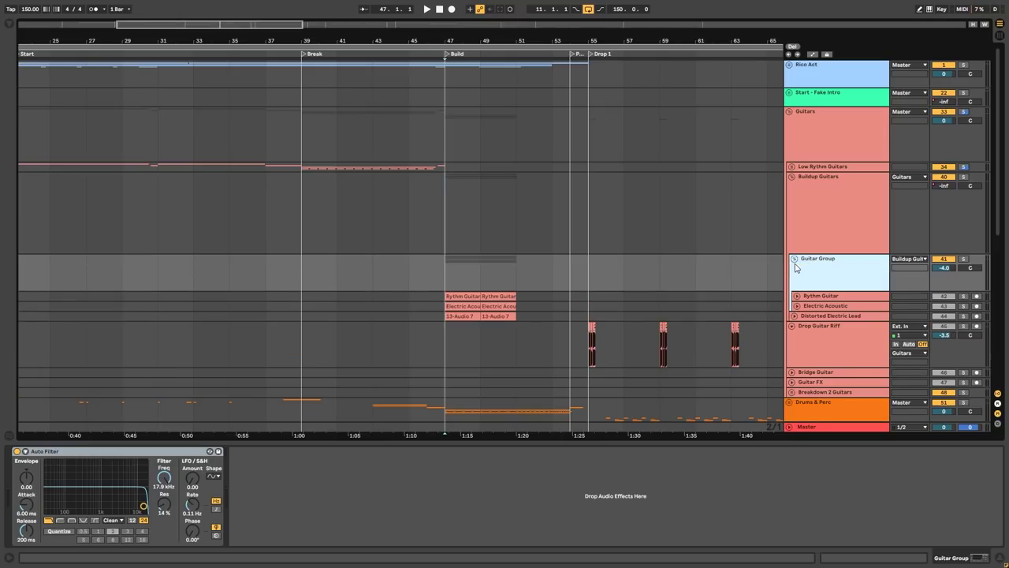
Play the soloed buildup guitars from 47.1.1 and expand the Rythm Guitar, Electric Acoustic and Distorted Electric Lead tracks
click(446, 297)
key(space)
scroll(451, 303, down, 1)
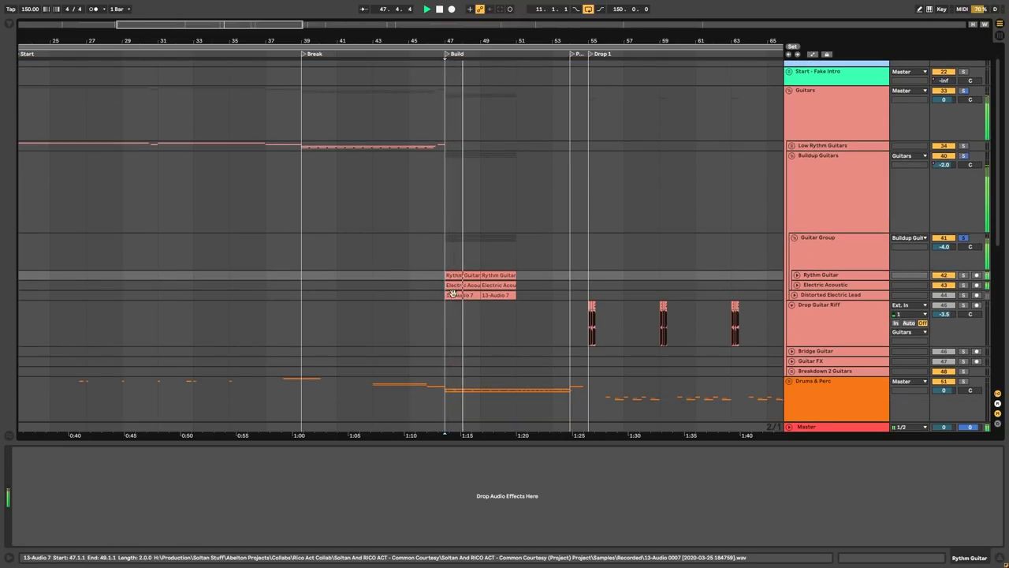
key(plus)
key(plus)
click(796, 276)
scroll(797, 280, down, 1)
click(797, 301)
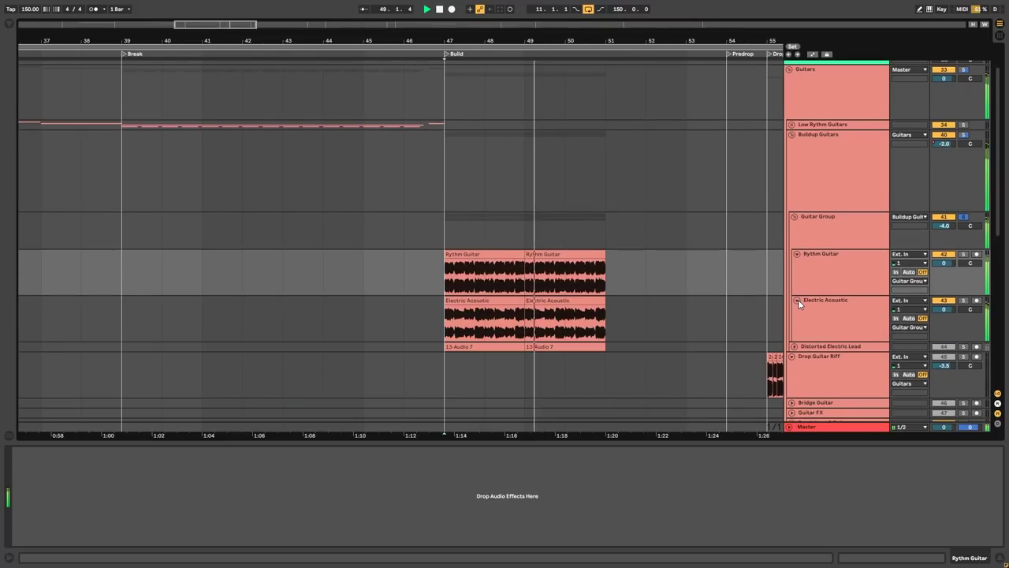
scroll(798, 304, down, 1)
click(795, 325)
key(space)
Audition the Rythm Guitar, Electric Acoustic and Distorted Electric Lead tracks one by one in solo from 47.1.1
click(818, 243)
key(s)
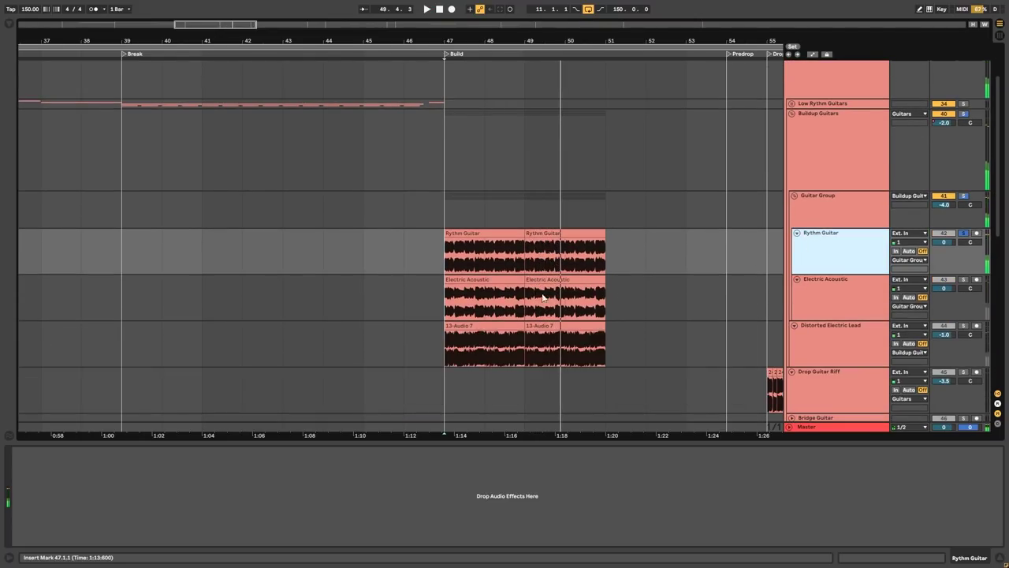
click(442, 268)
key(space)
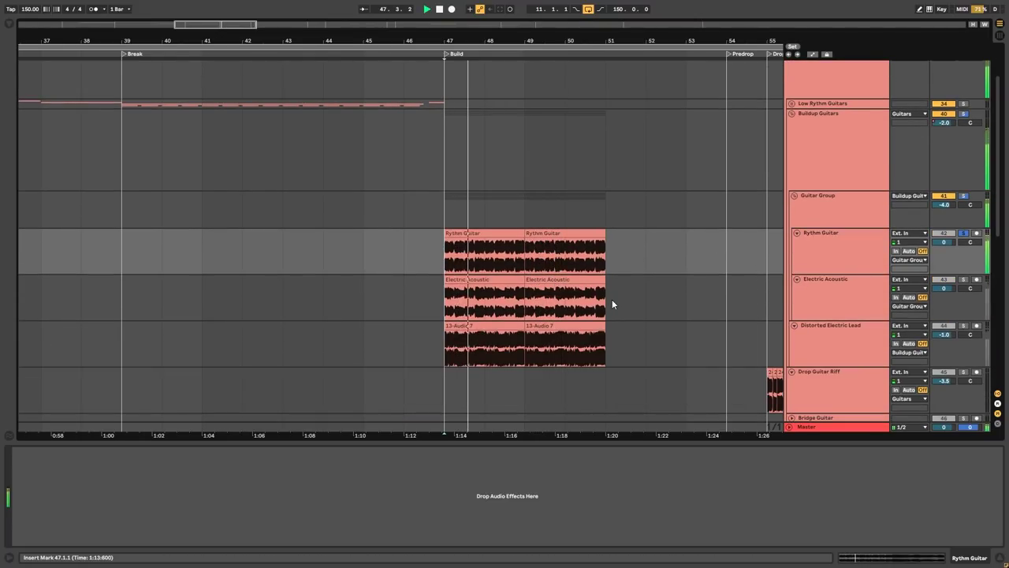
click(807, 294)
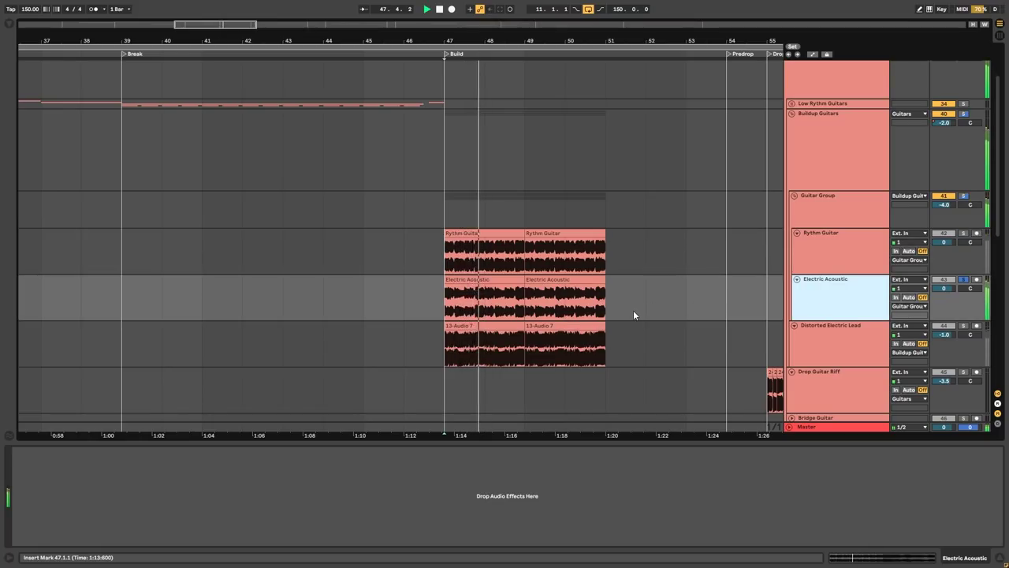
click(815, 337)
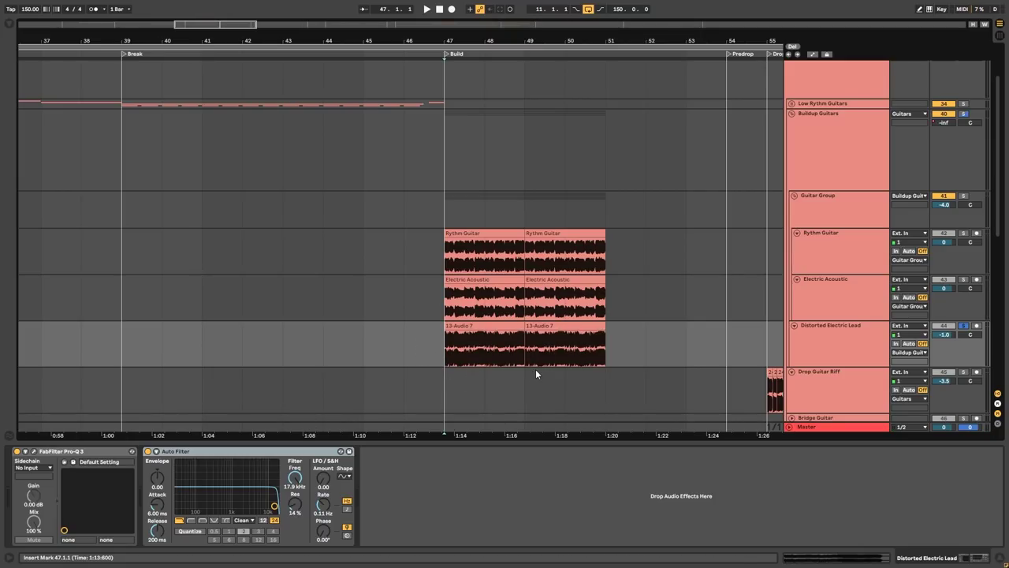
key(space)
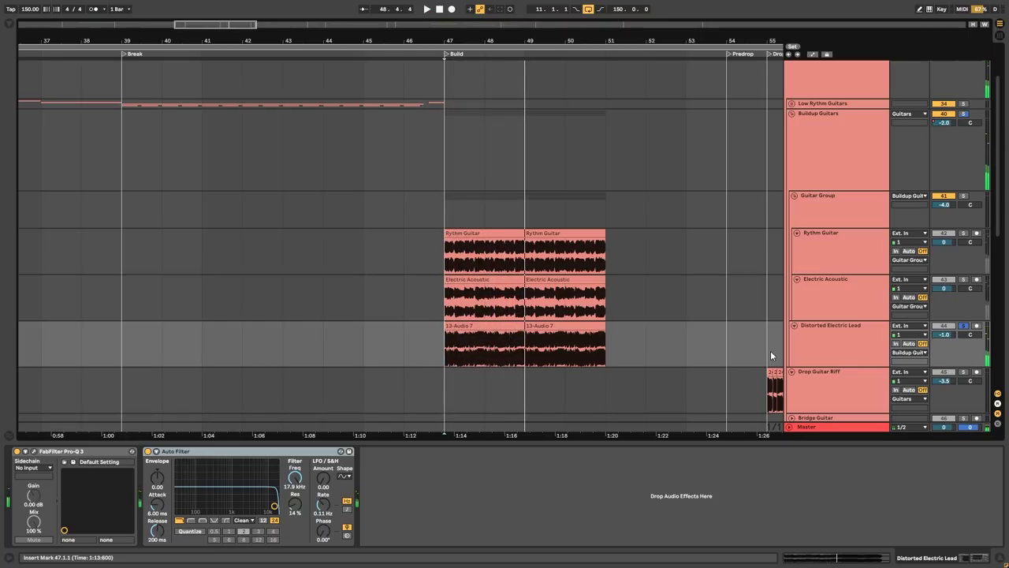
Review the Distorted Electric Lead track's FabFilter Pro-Q 3 curve and its Auto Filter
click(821, 350)
click(35, 453)
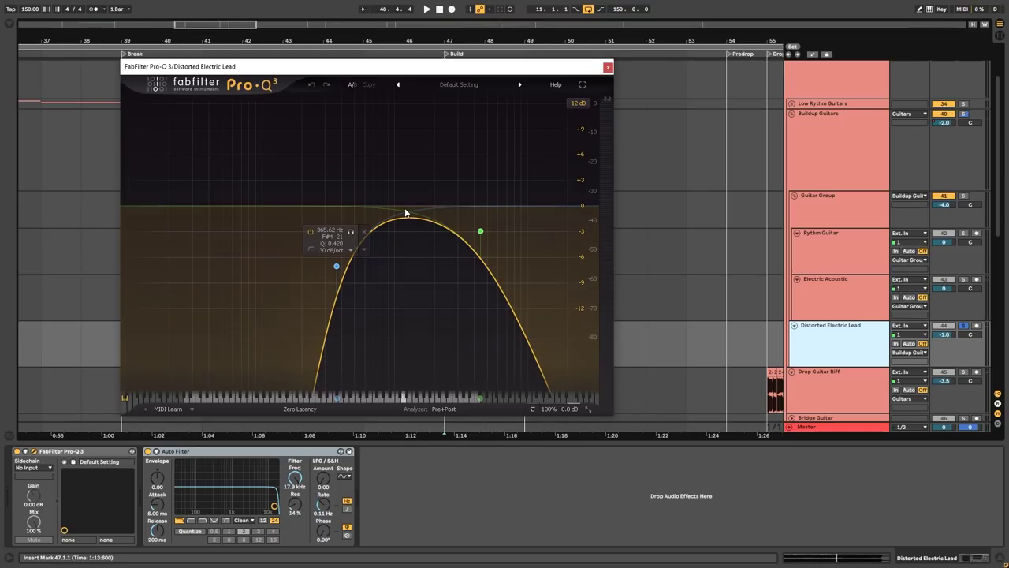
click(608, 68)
click(210, 451)
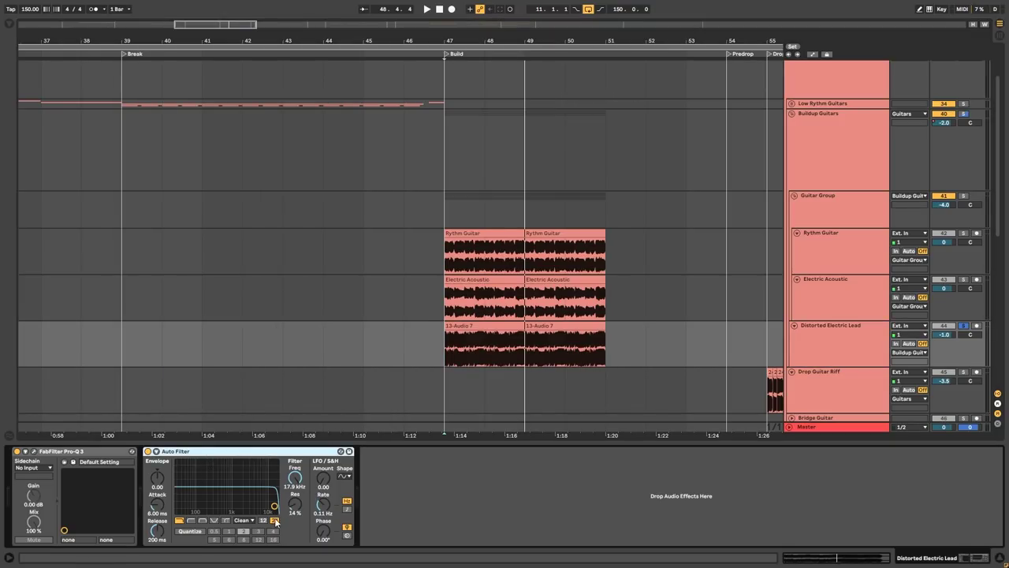
Fold the Distorted Electric Lead, Electric Acoustic and Rythm Guitar tracks
click(829, 216)
click(799, 329)
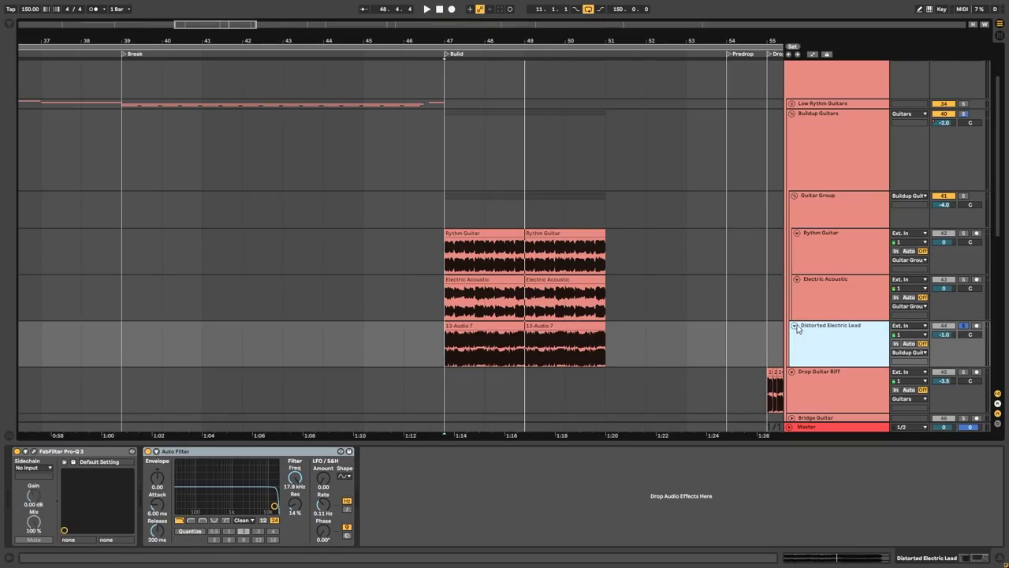
click(795, 325)
click(808, 287)
click(803, 237)
alt+click(797, 235)
Check the devices on Guitar Group and Buildup Guitars, and fold Buildup Guitars and the whole Guitars group
click(812, 208)
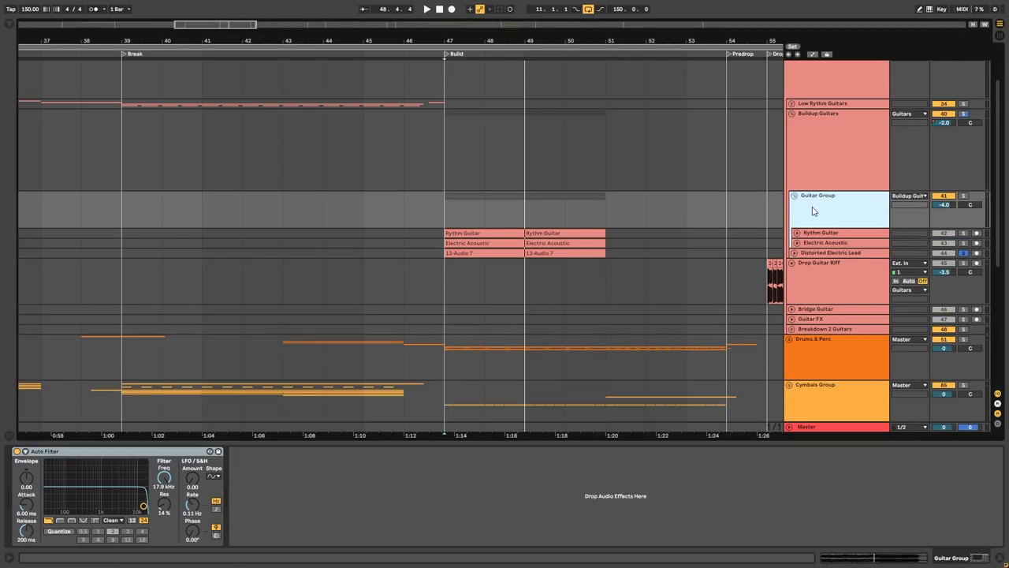
click(800, 150)
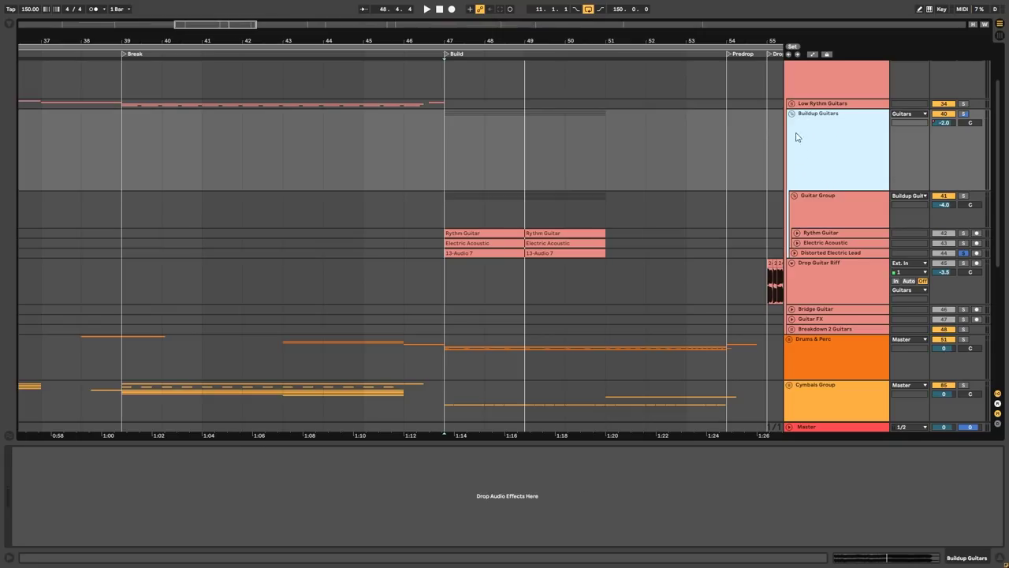
click(791, 114)
scroll(790, 112, up, 2)
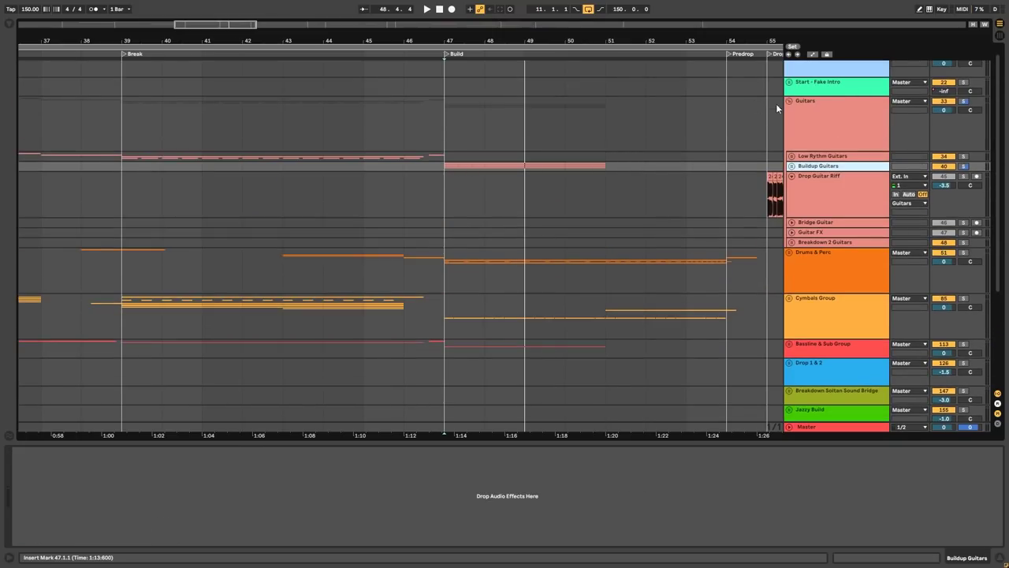
click(789, 101)
Unfold Drums & Perc and its Buildup Drums subgroup, and play the soloed clap track from 47.1.1
click(446, 151)
click(789, 129)
scroll(792, 189, down, 1)
click(792, 200)
click(817, 252)
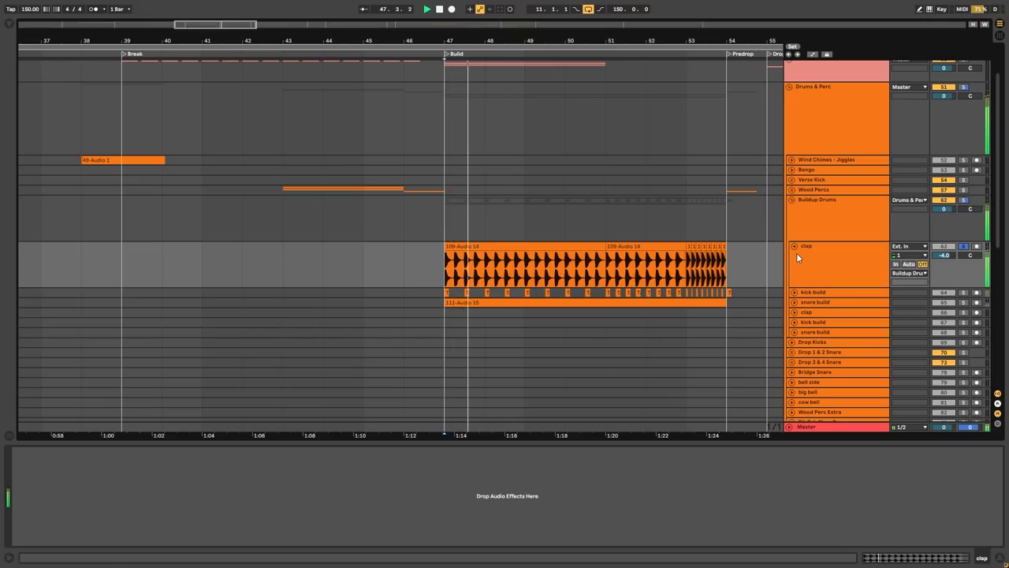
Fold the clap track and audition the soloed kick build, comparing its Auto Filter at the Build's start and from 53.1.1
click(795, 246)
click(813, 254)
click(793, 255)
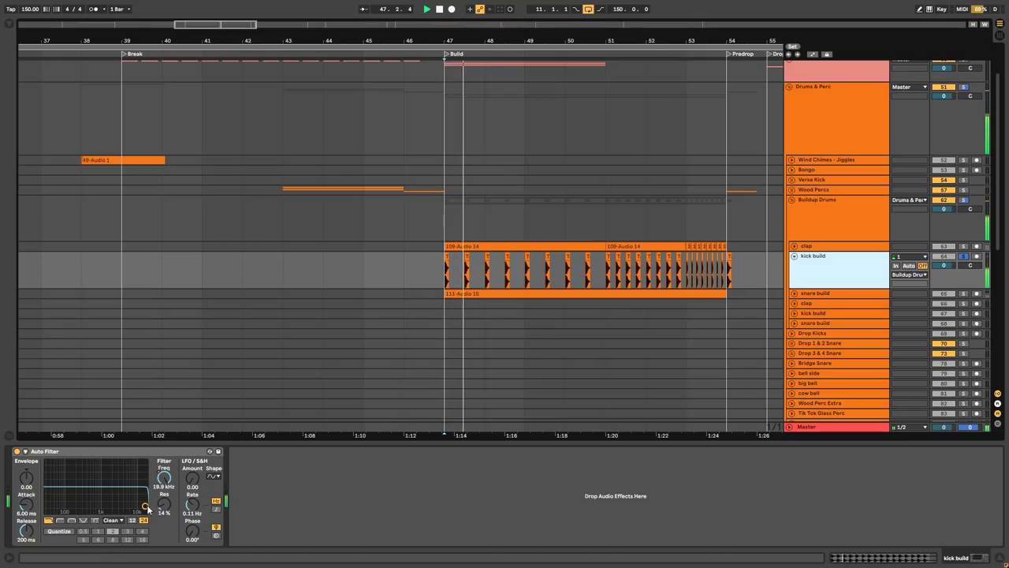
click(645, 285)
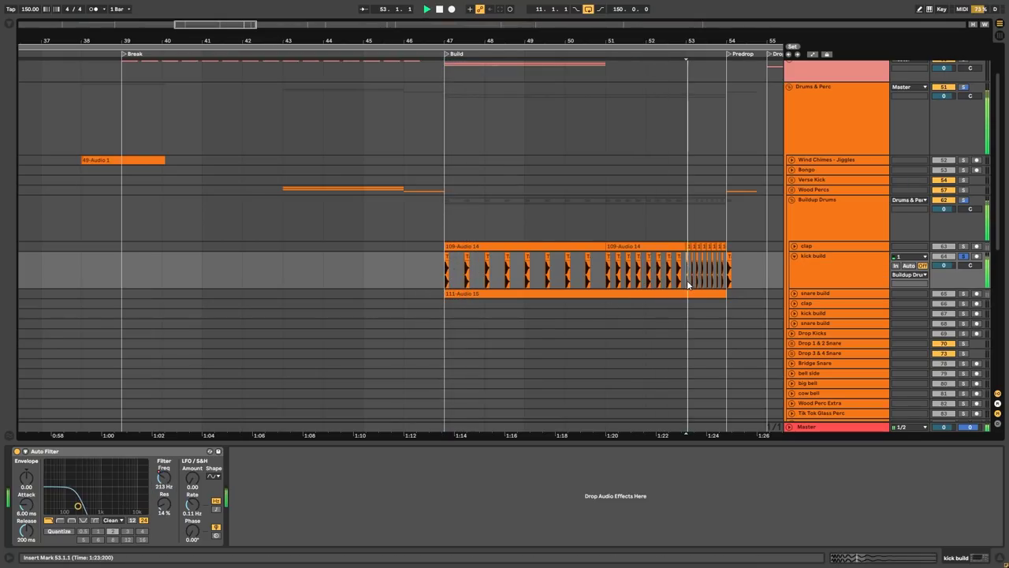
key(space)
Fold the kick build track and audition the soloed snare build from 47.1.1 and from 51.1.1
click(794, 256)
click(812, 266)
click(794, 265)
click(443, 293)
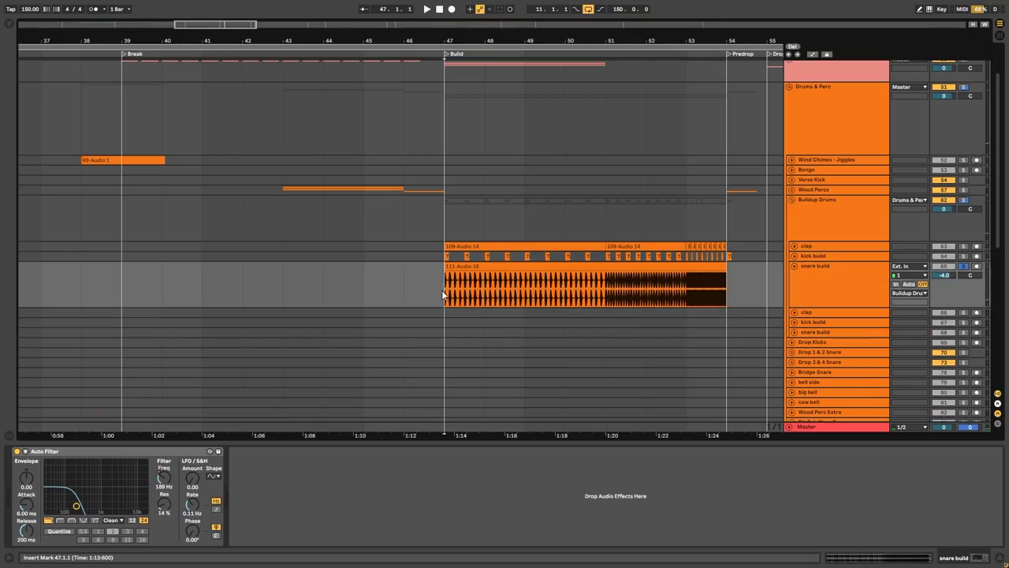
click(814, 300)
click(586, 301)
key(space)
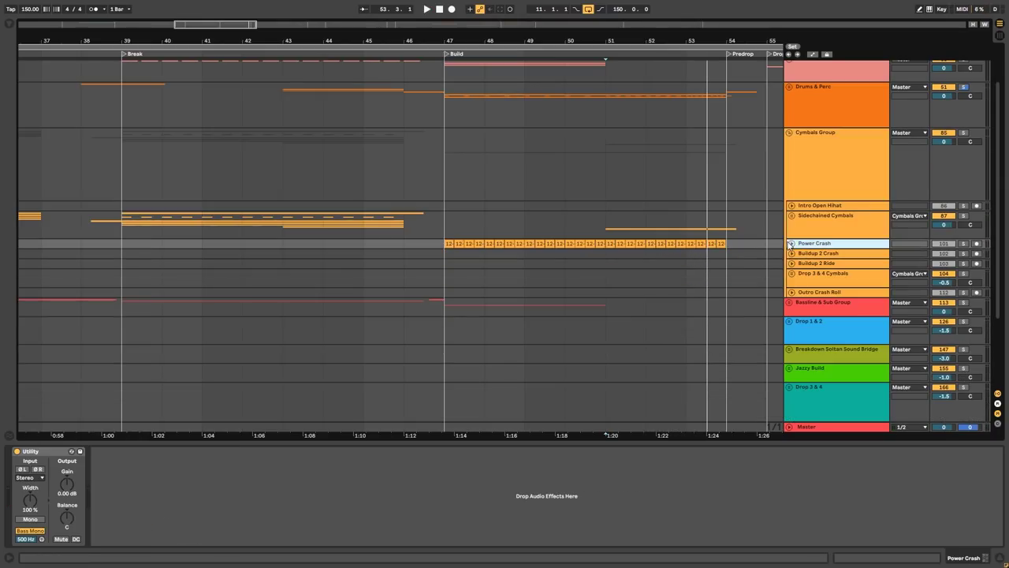
Expand the Power Crash track in the Cymbals Group, play it soloed at the start of the Build, and fold it
click(791, 243)
key(space)
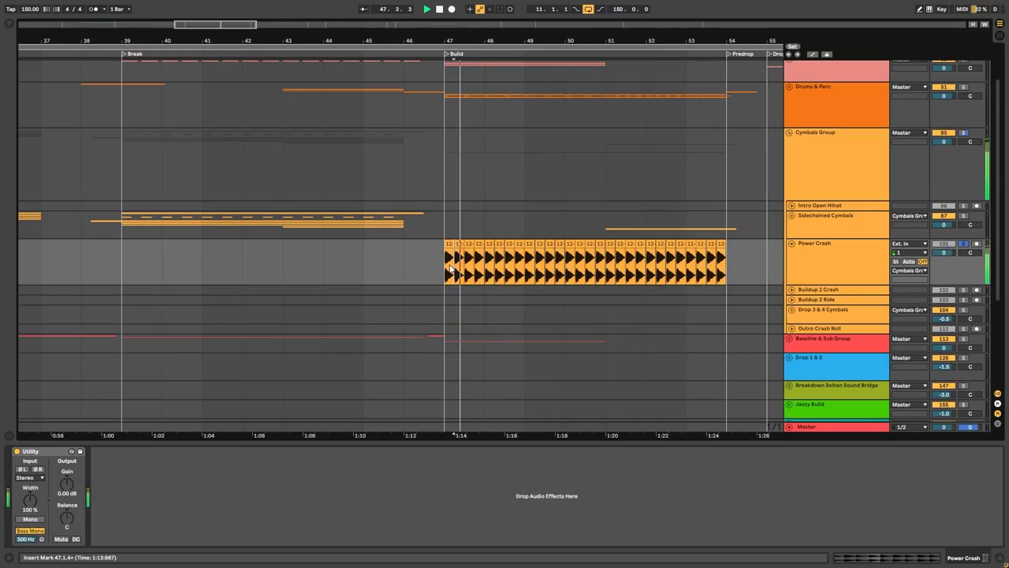
click(793, 241)
Unfold Sidechained Cymbals, play the soloed ride track from 51.1.1 while viewing its EQ Eight, and fold the track
click(791, 216)
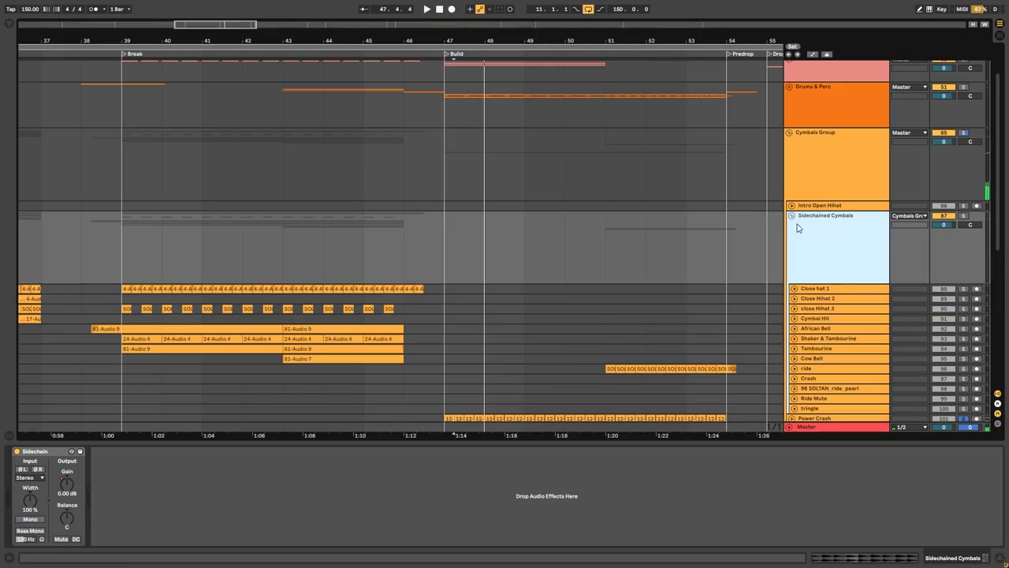
scroll(793, 237, down, 2)
click(584, 305)
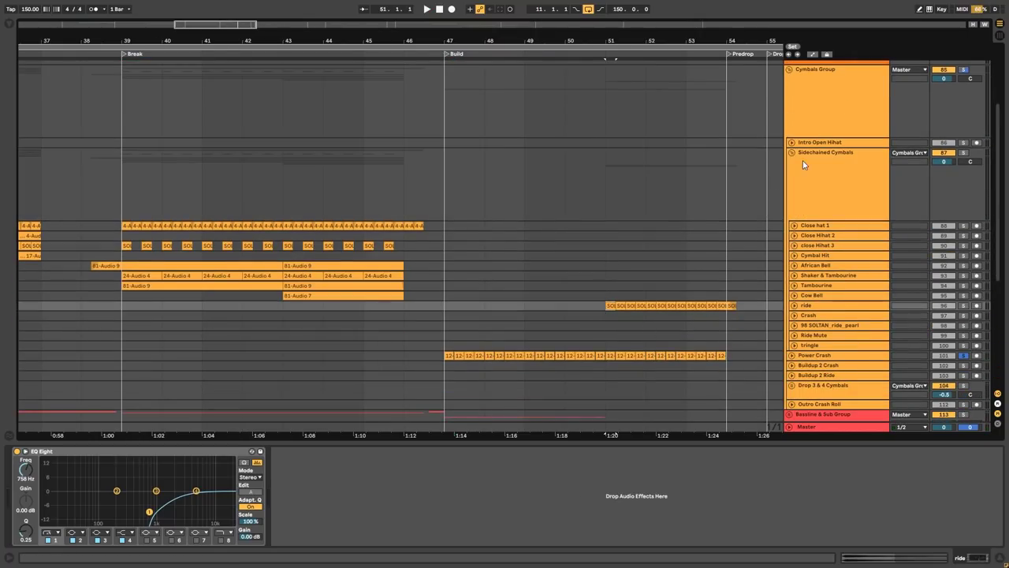
click(792, 305)
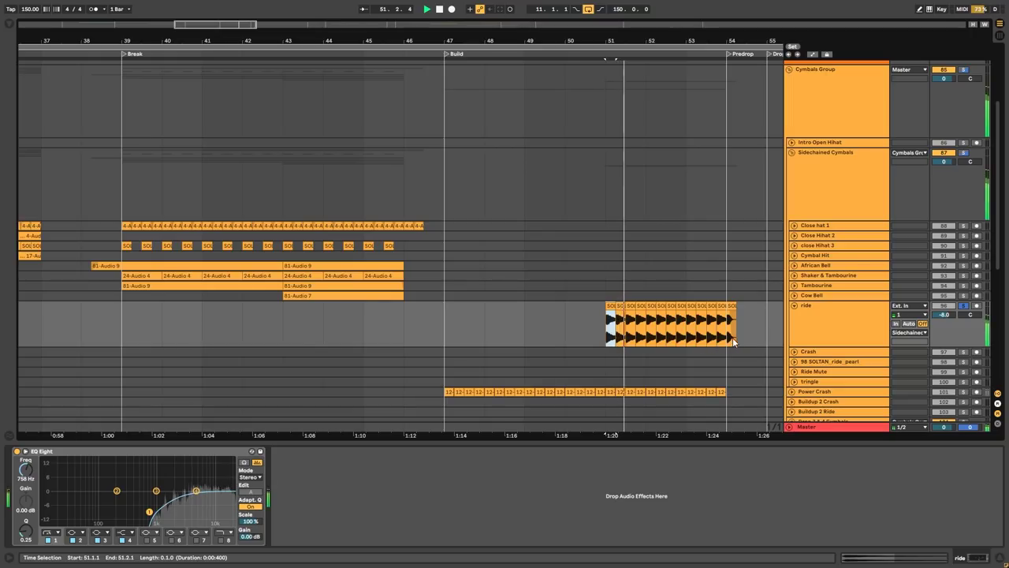
scroll(744, 340, down, 2)
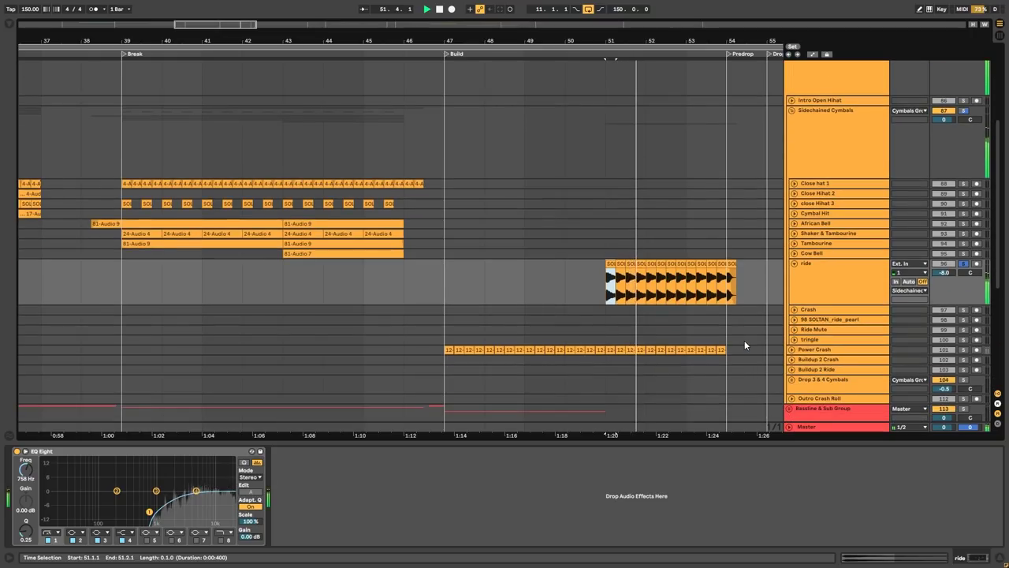
click(794, 263)
Fold the Cymbals Group and check it for devices
scroll(799, 220, up, 3)
click(796, 111)
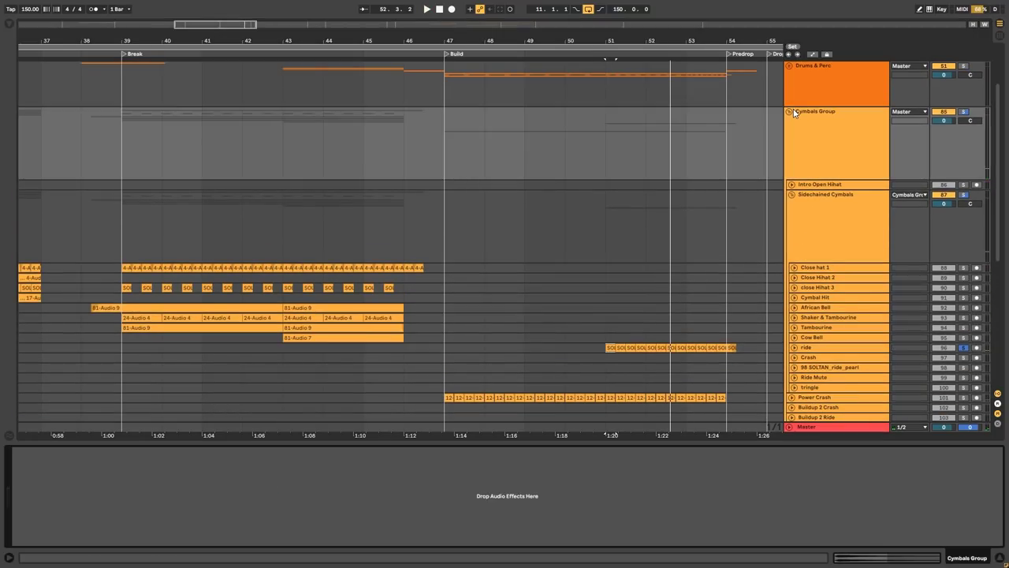
click(790, 114)
click(799, 84)
click(818, 143)
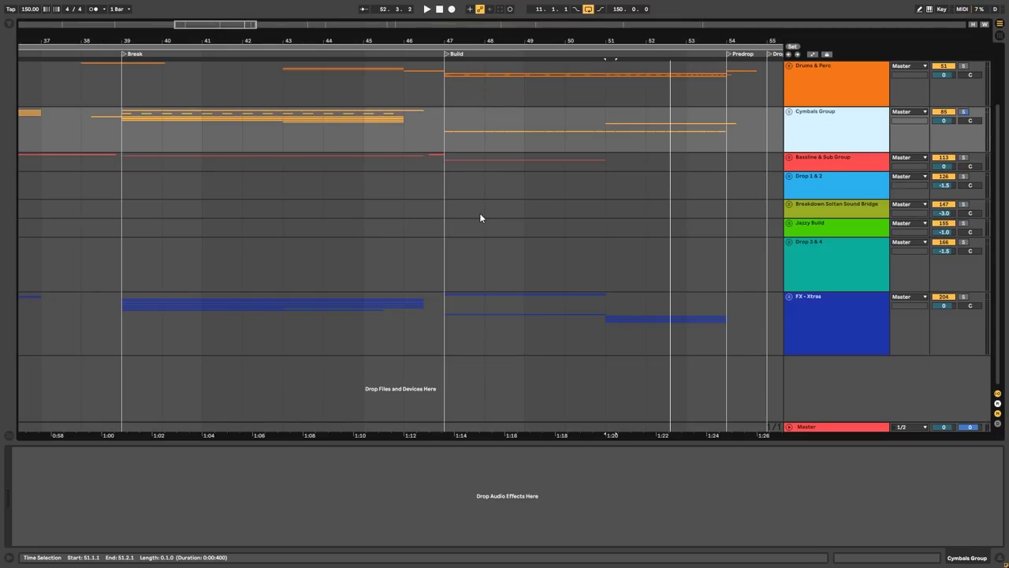
Unfold the Bassline & Sub Group, fold the Bass Guitar track and audition the soloed Bass Pad
click(544, 163)
click(789, 159)
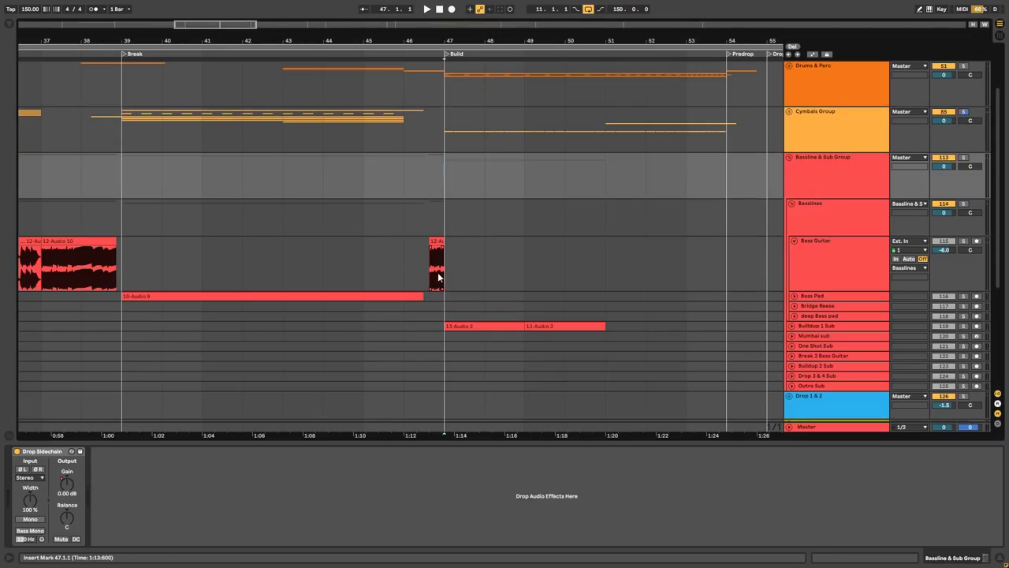
click(793, 241)
click(794, 250)
click(793, 250)
Play the soloed Buildup 1 Sub track from 47.1.1, and fold it along with the Basslines and Bassline & Sub groups
click(794, 282)
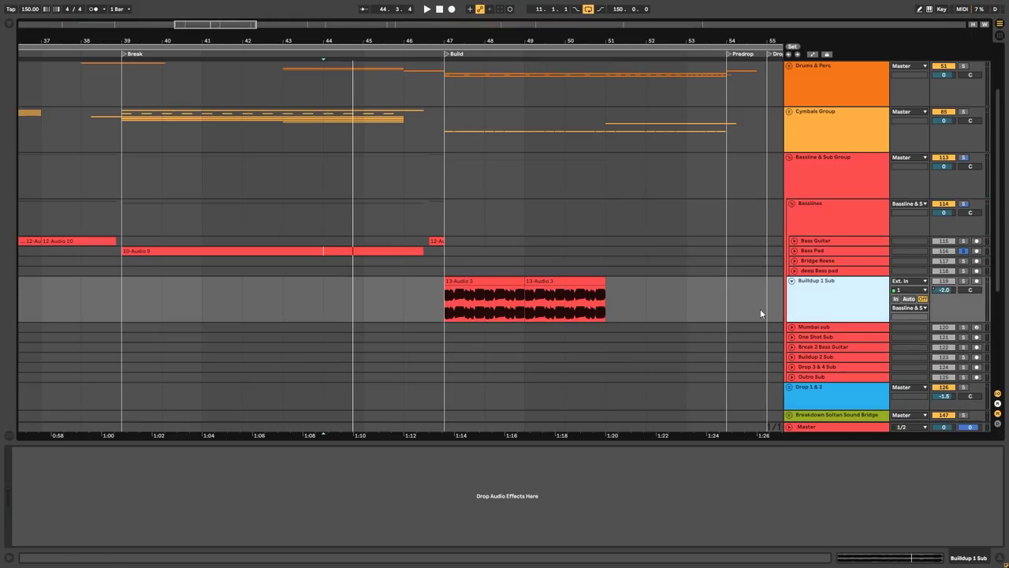
click(447, 313)
key(space)
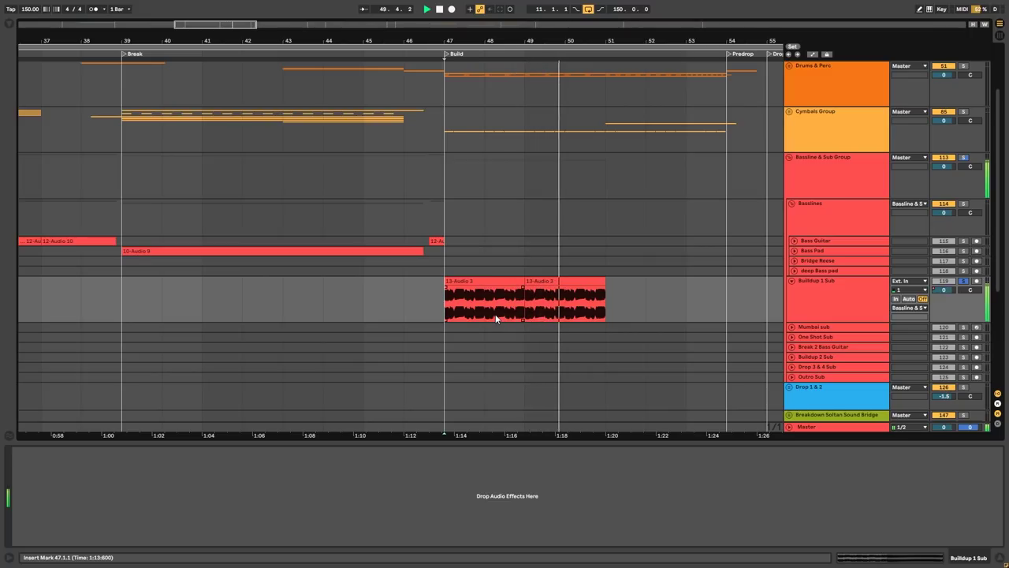
key(space)
click(791, 280)
click(791, 203)
click(789, 157)
Fold the bass tracks away, unfold the FX - Xtras and Vox FX groups and select the Breath track
click(789, 296)
scroll(791, 304, down, 2)
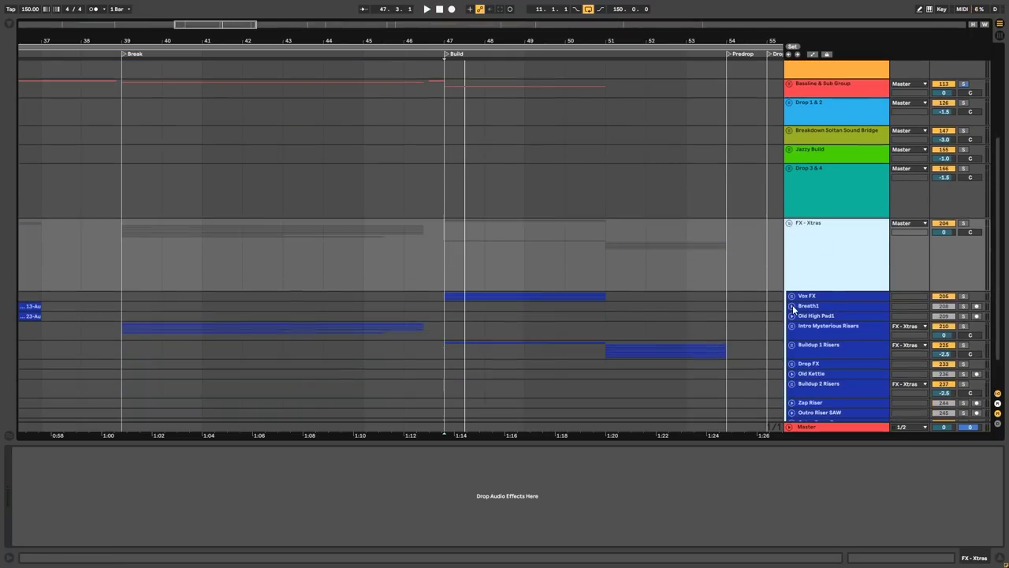
click(791, 295)
scroll(792, 296, down, 2)
click(794, 258)
key(Left)
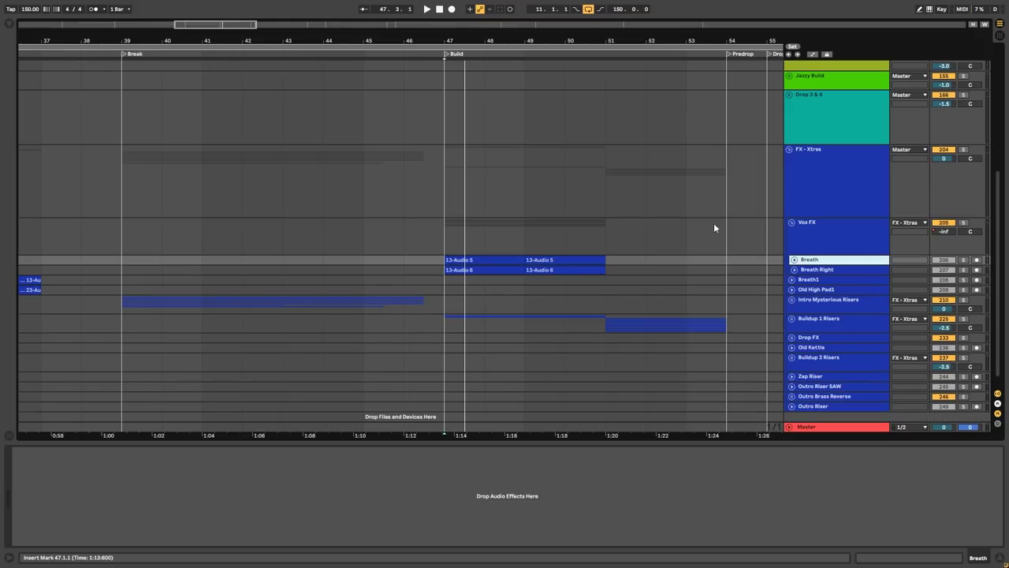
Unfold Buildup 1 Risers, play the soloed Riser track from 47.1.1 and fold the track
click(804, 300)
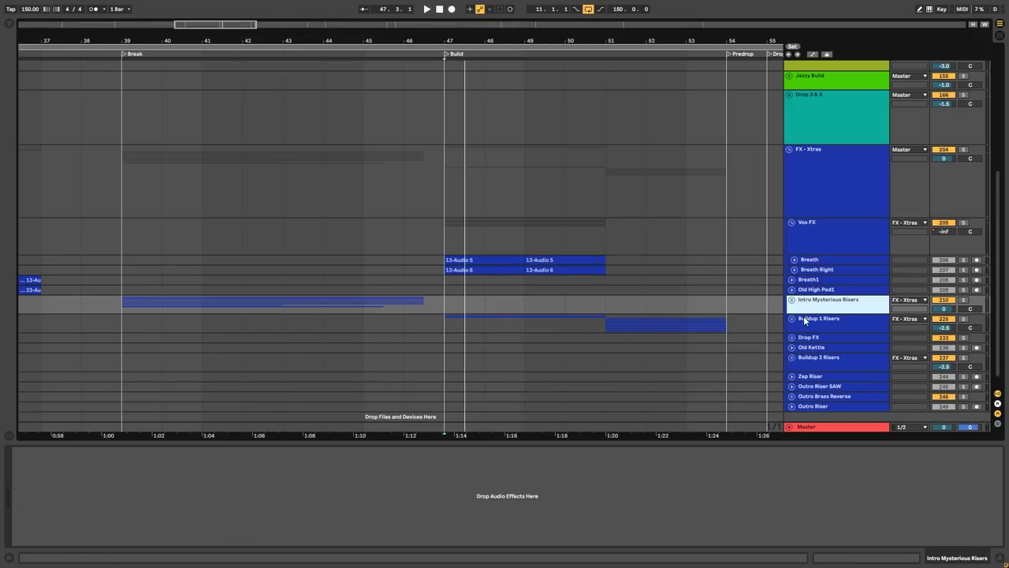
click(804, 319)
click(792, 318)
click(794, 287)
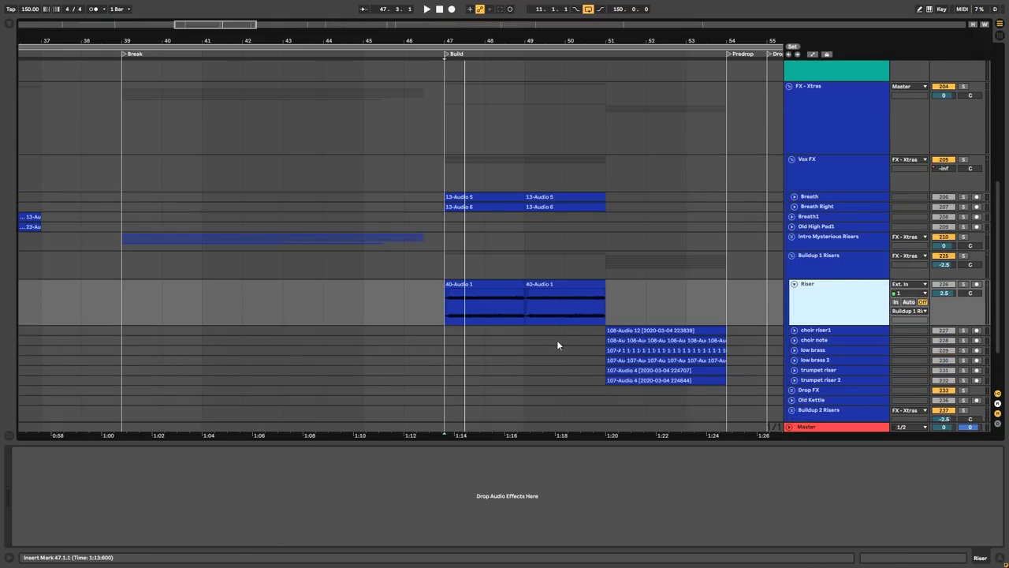
click(444, 309)
key(space)
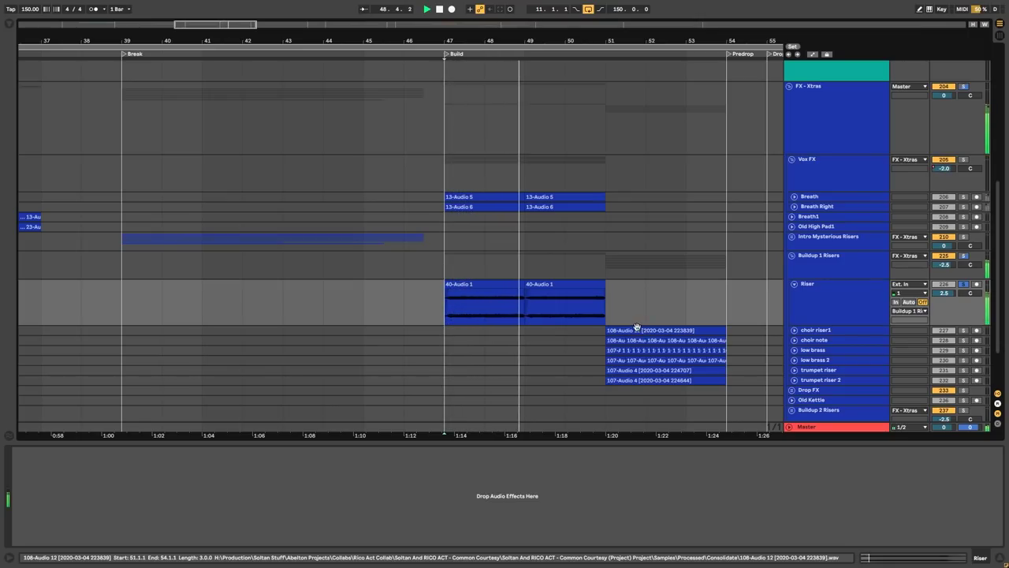
key(space)
click(793, 285)
Unfold choir riser1, audition the soloed choir note track from 51.1.1 and fold both tracks
click(818, 295)
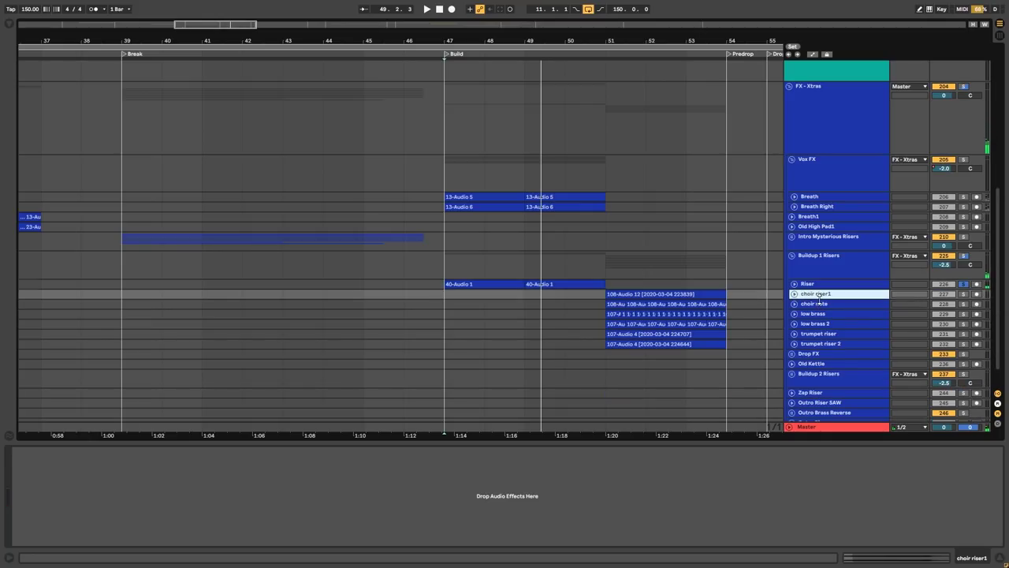
click(794, 294)
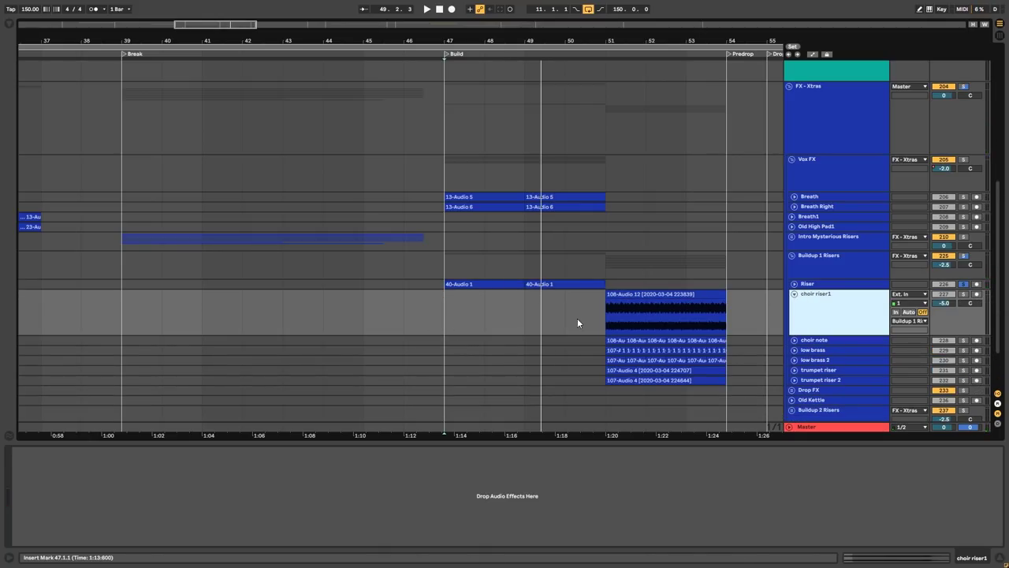
scroll(587, 327, down, 3)
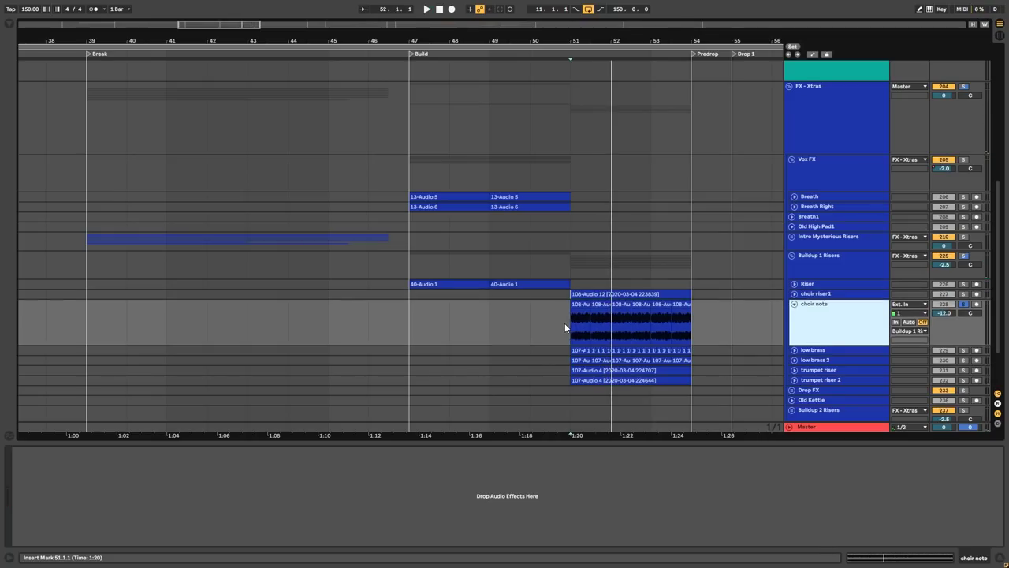
click(569, 325)
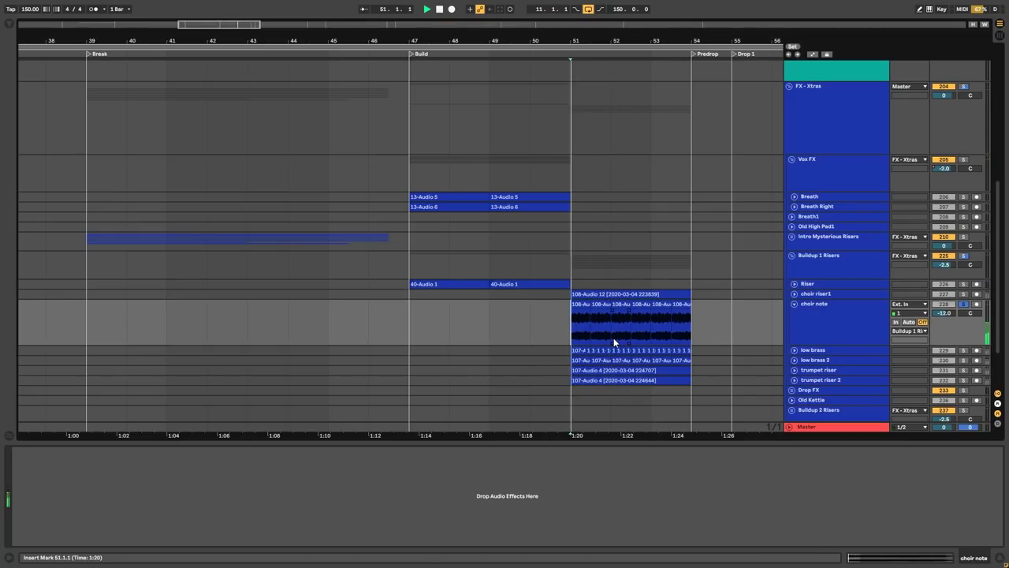
click(793, 304)
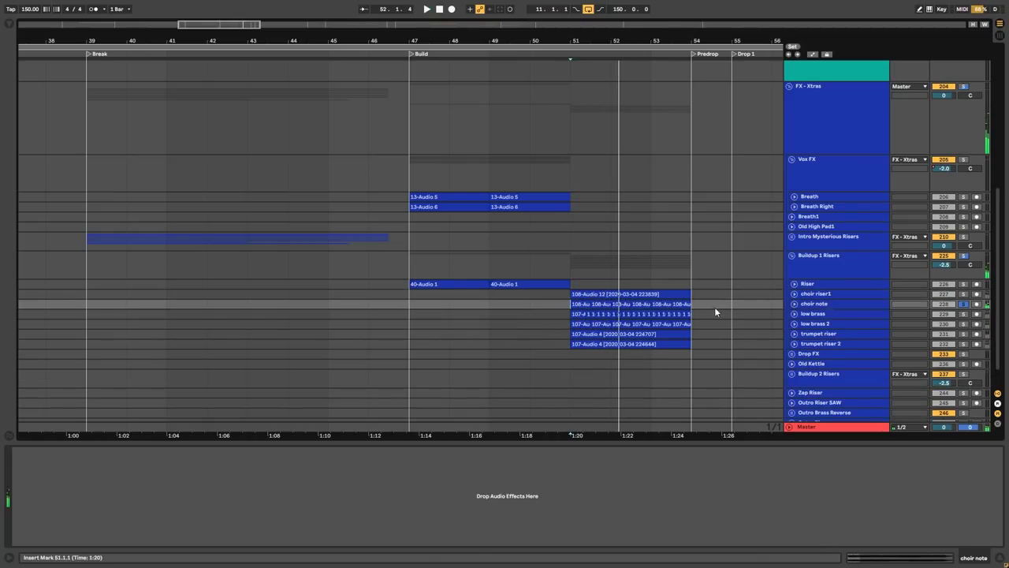
Unfold the low brass track, play it soloed from 51.1.1 and fold it
click(794, 314)
click(640, 339)
key(space)
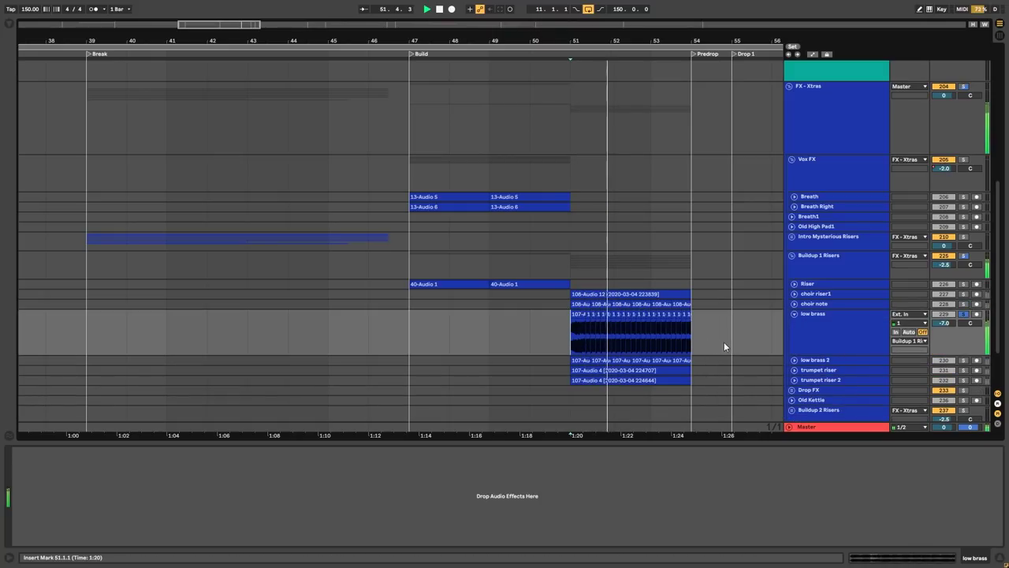
key(space)
click(794, 314)
Play the soloed low brass 2 track from 51.3.1, fold it and compare it with low brass
click(787, 324)
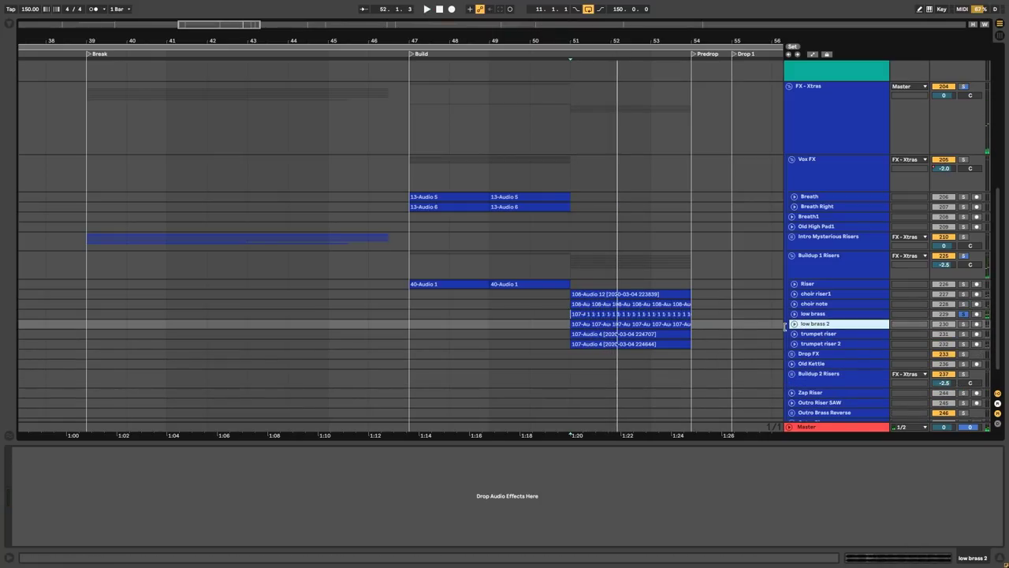
click(793, 324)
click(591, 354)
key(space)
key(space)
click(793, 324)
click(820, 318)
click(820, 324)
click(821, 316)
click(820, 324)
click(820, 316)
click(820, 324)
Unfold the trumpet riser track, play it soloed from 51.1.1 and fold it
click(815, 334)
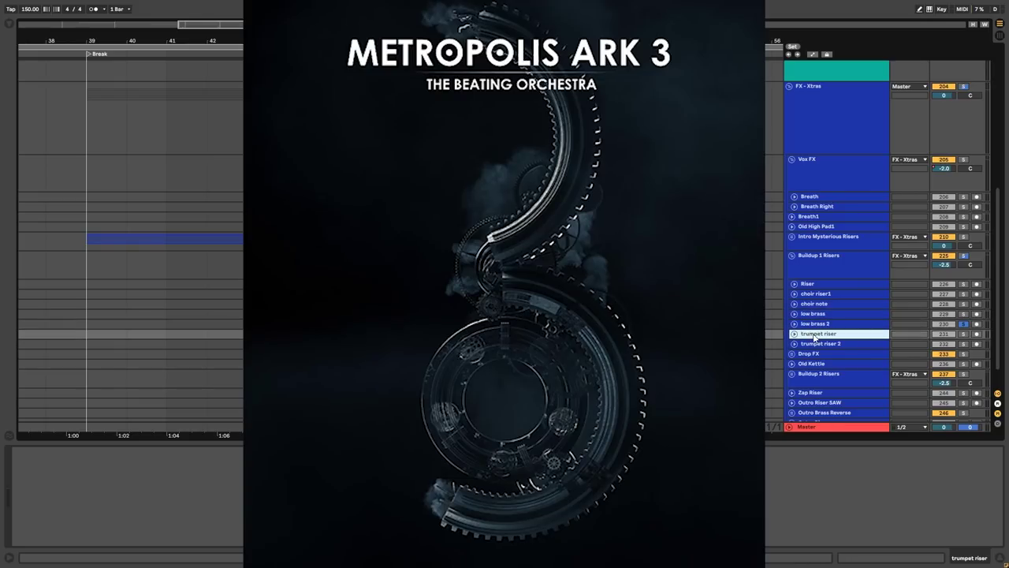
click(795, 335)
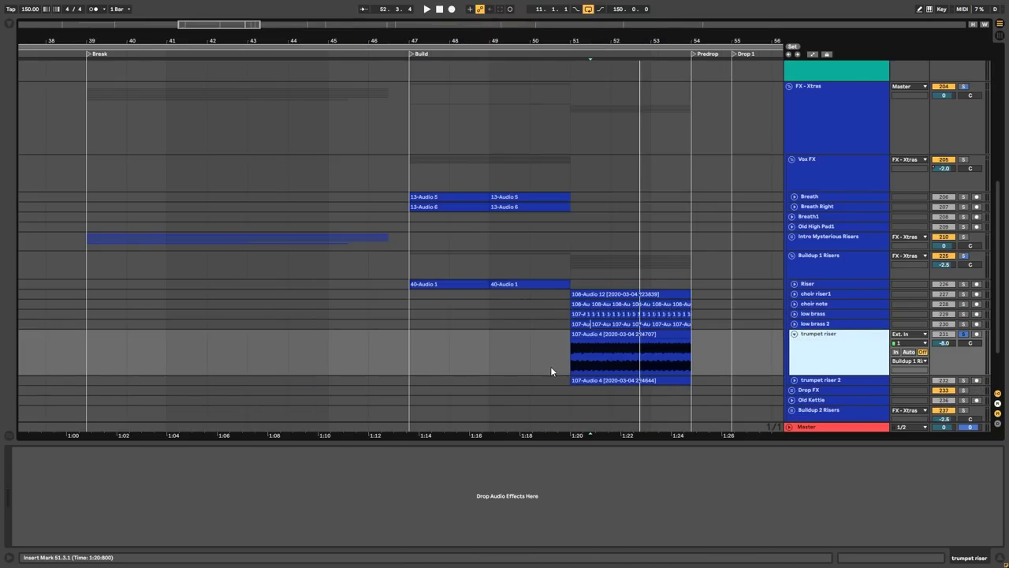
click(570, 356)
key(space)
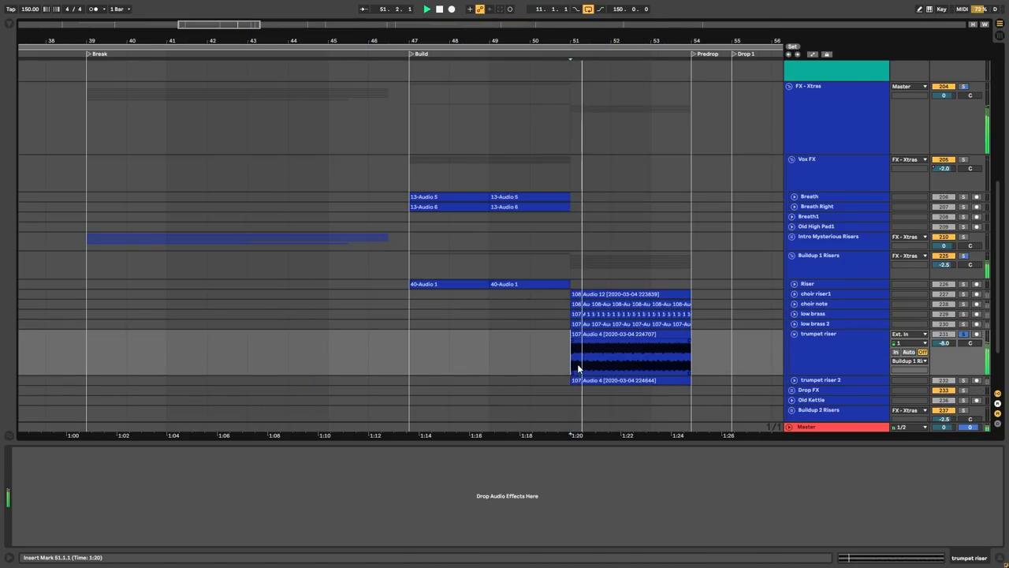
scroll(615, 355, down, 2)
click(794, 292)
Audition the soloed trumpet riser 2 track, fold it and reselect trumpet riser
click(802, 302)
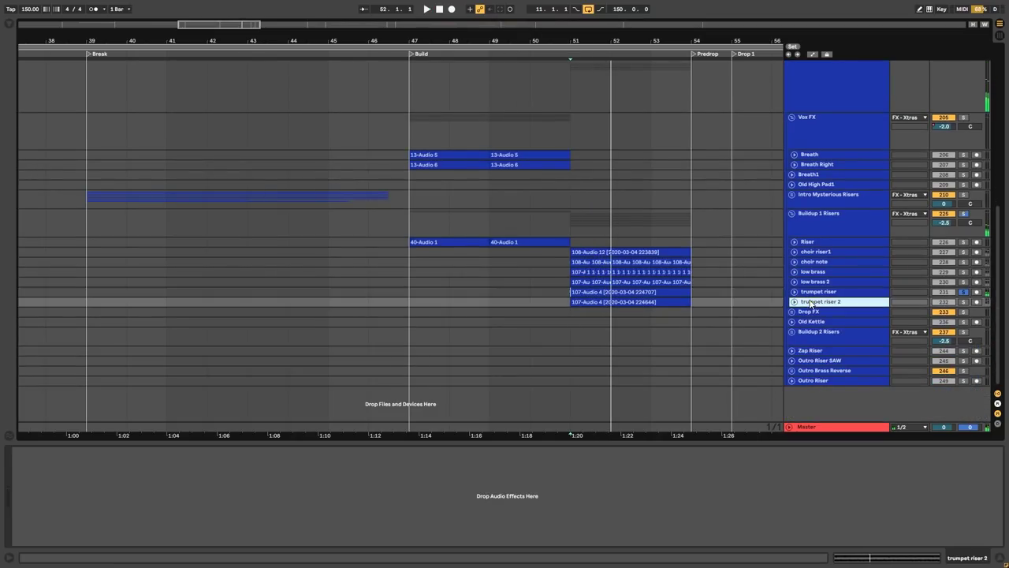
click(794, 301)
click(794, 301)
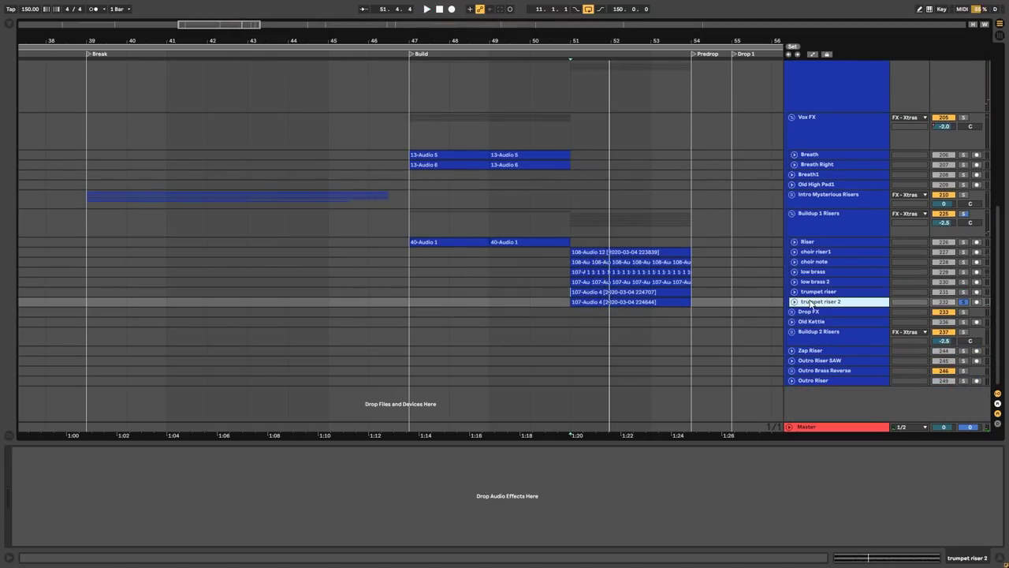
click(808, 293)
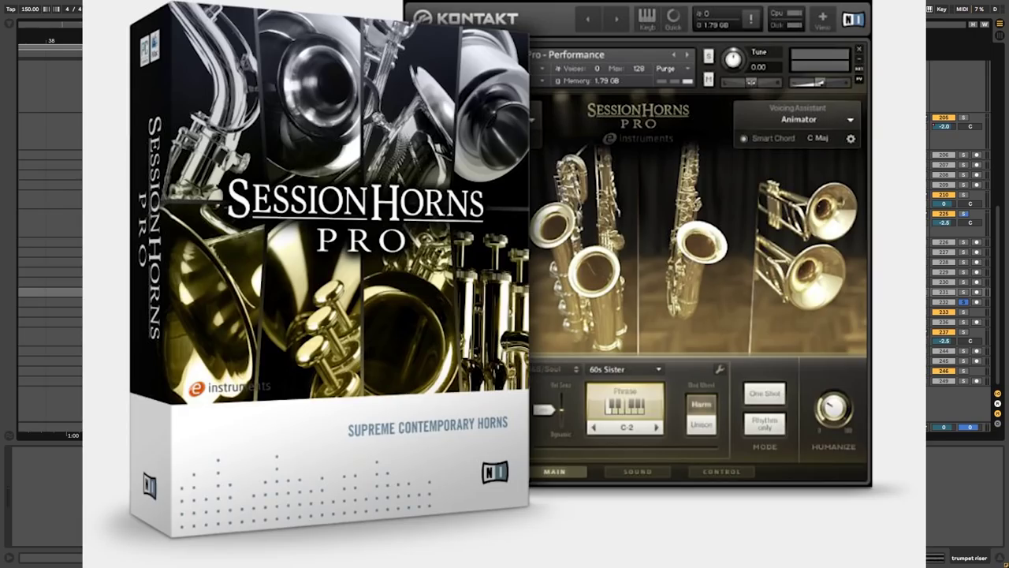
Fold the FX - Xtras group and play the full arrangement from 53.1.1
scroll(840, 222, up, 3)
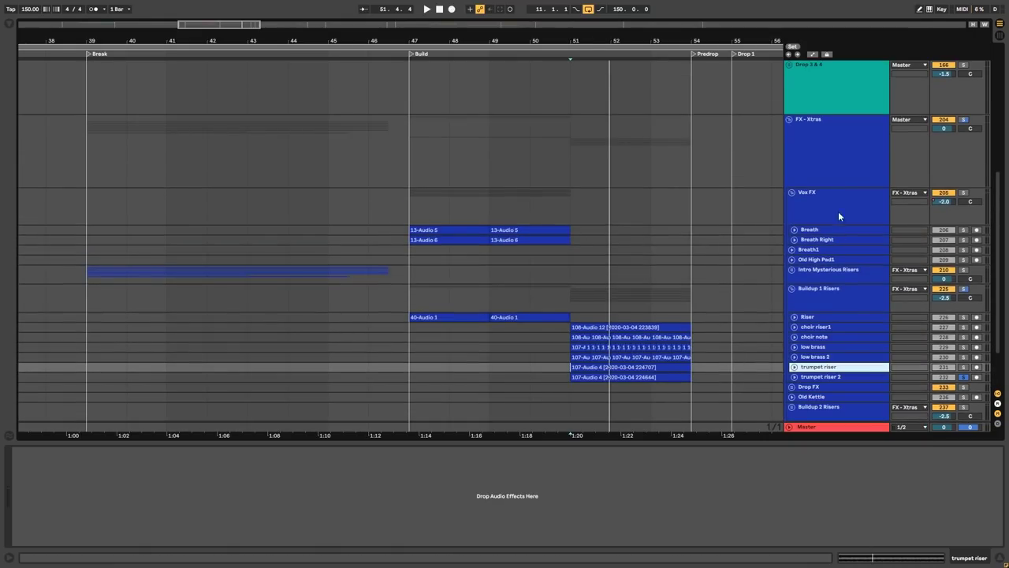
click(790, 120)
scroll(628, 232, up, 10)
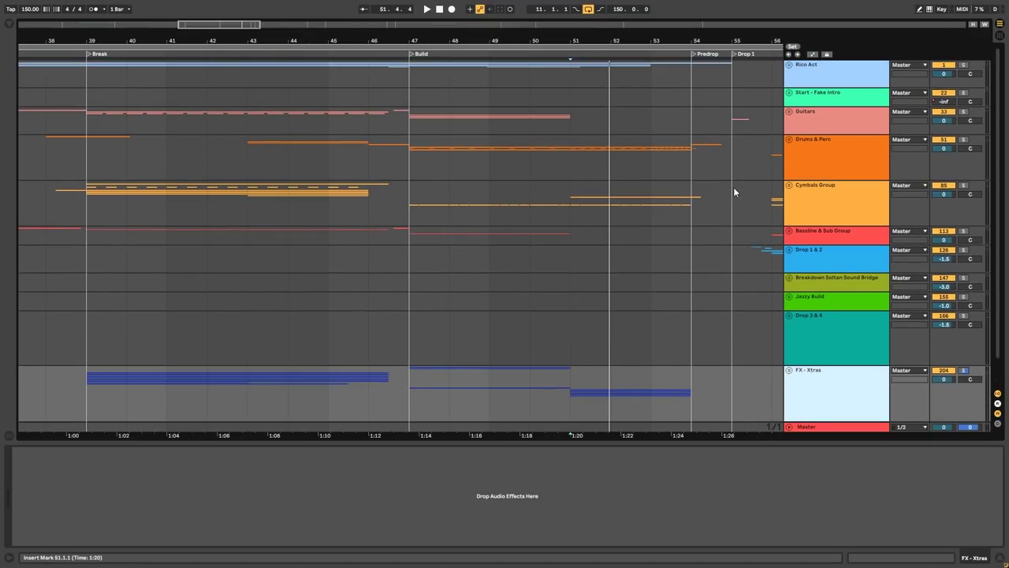
click(575, 199)
click(651, 202)
key(space)
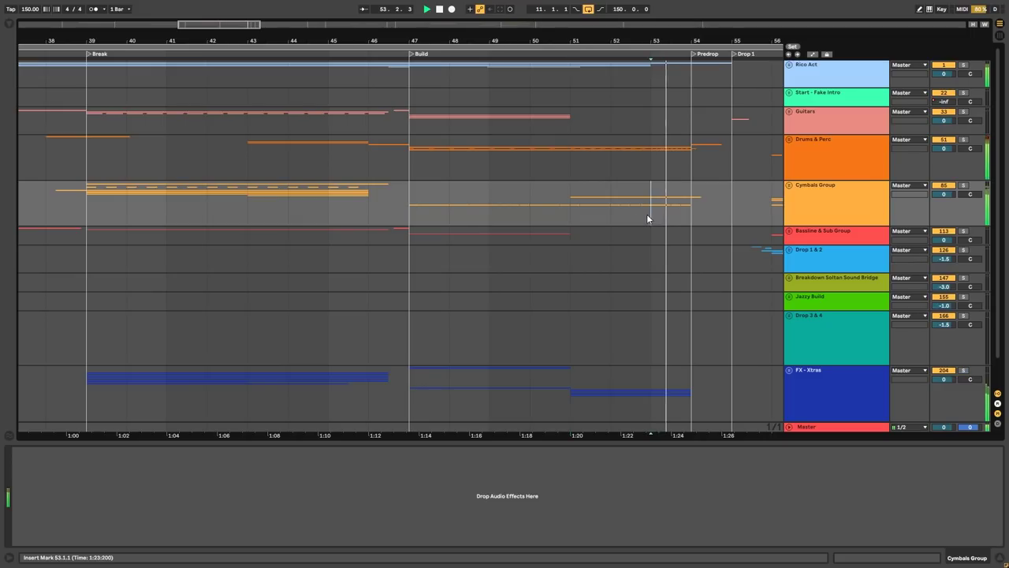
Play the soloed Rico Act group from the Predrop at 54.1.1
scroll(647, 215, down, 5)
key(plus)
key(plus)
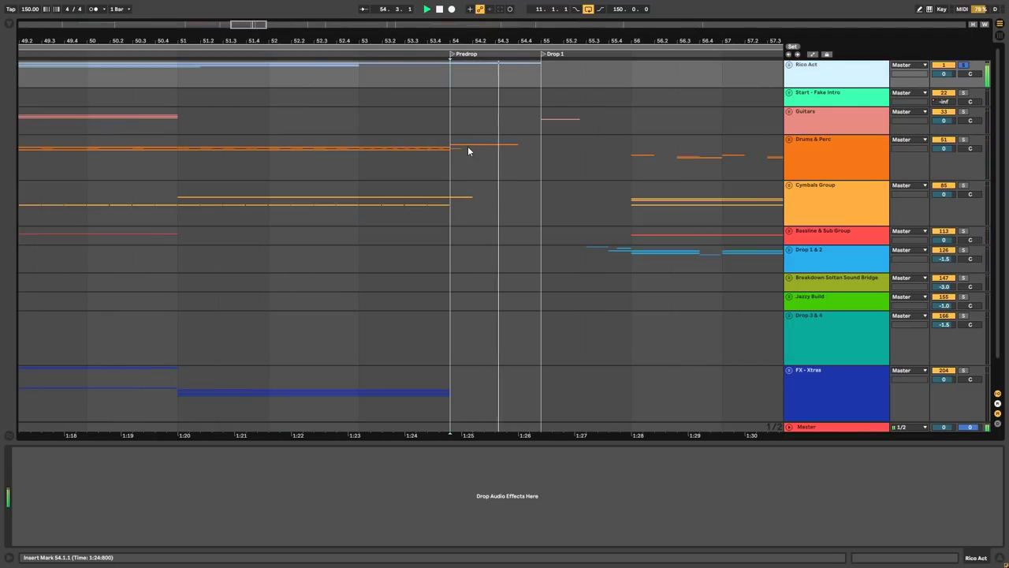
key(space)
Unfold Rico Act, Verse + Chorus and Main Layer, audition the soloed layer from 53.1.1, and fold the Rico Act group
click(790, 65)
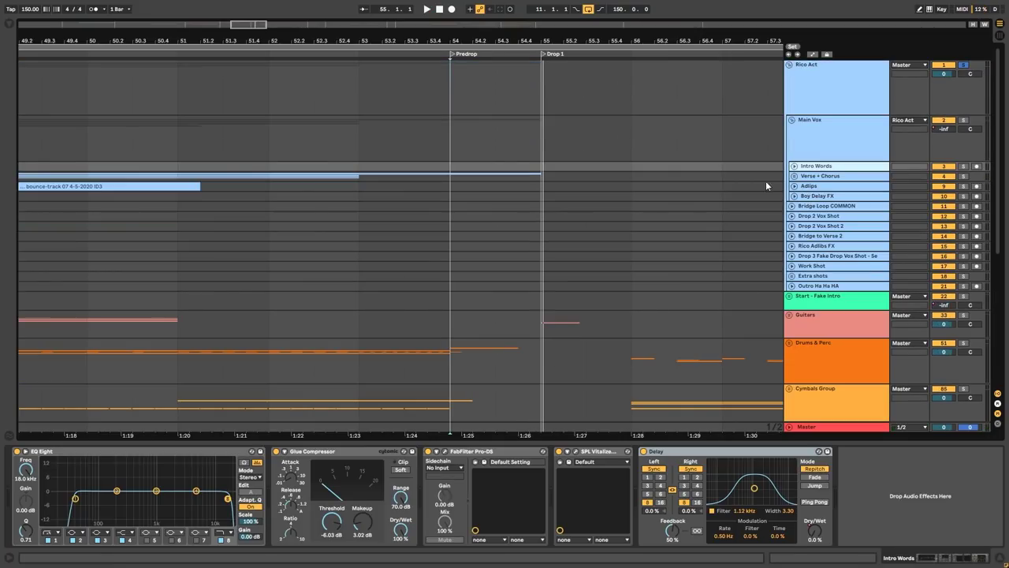
click(795, 177)
click(797, 213)
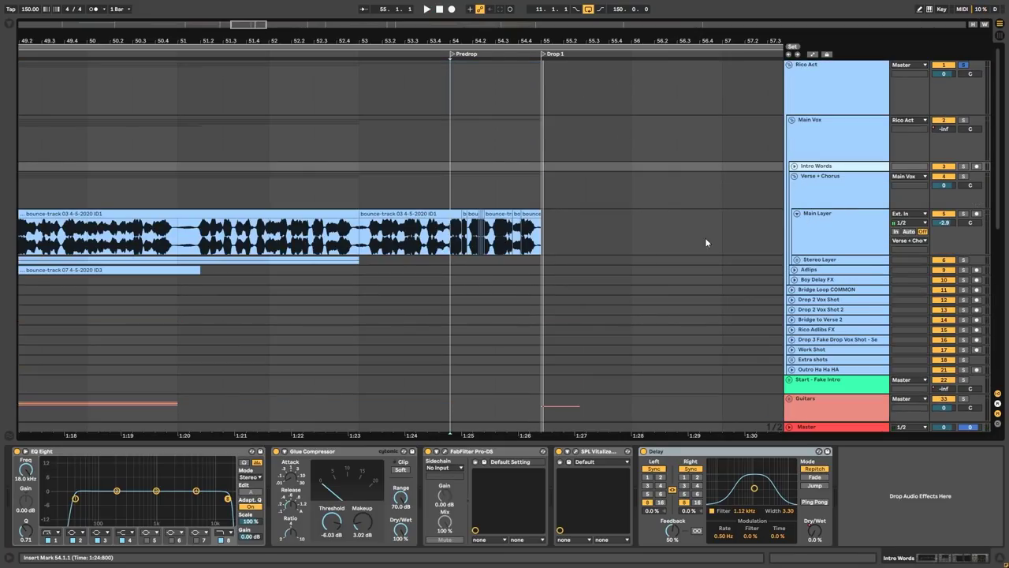
click(359, 246)
scroll(374, 252, up, 3)
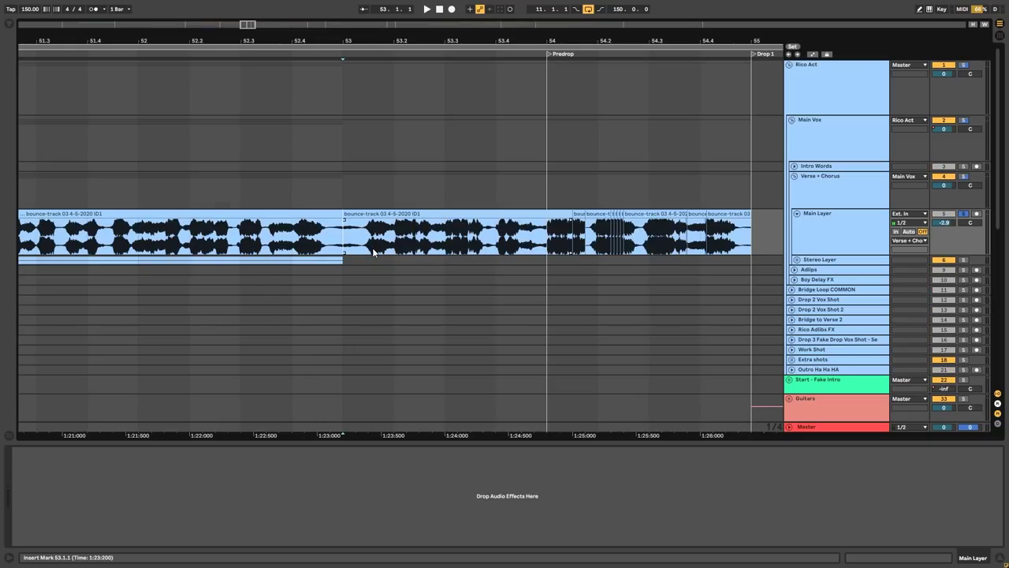
scroll(576, 250, up, 5)
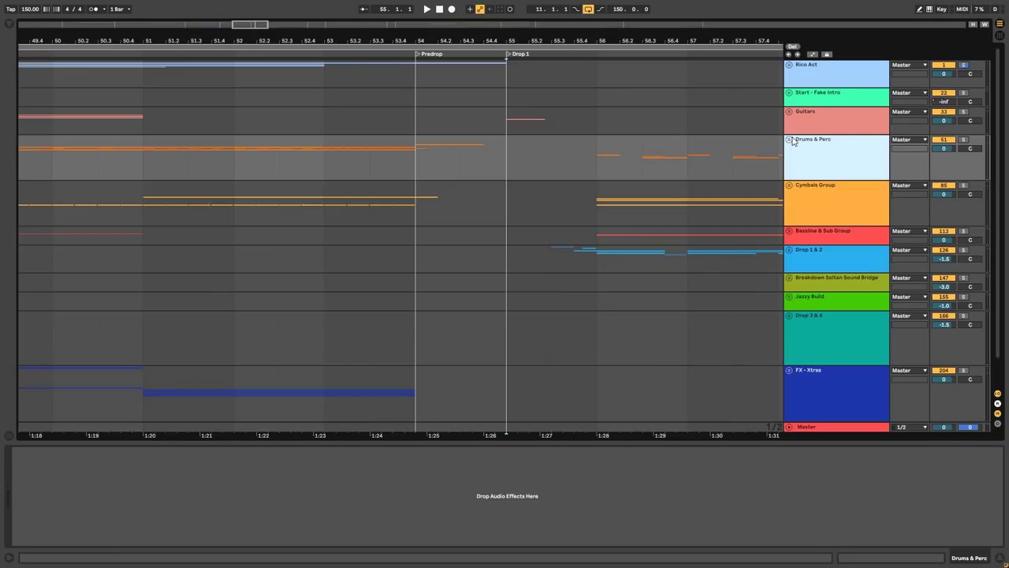
Unfold the Drums & Perc and Wood Percs groups and the 60 105-Audio 3 track
click(791, 139)
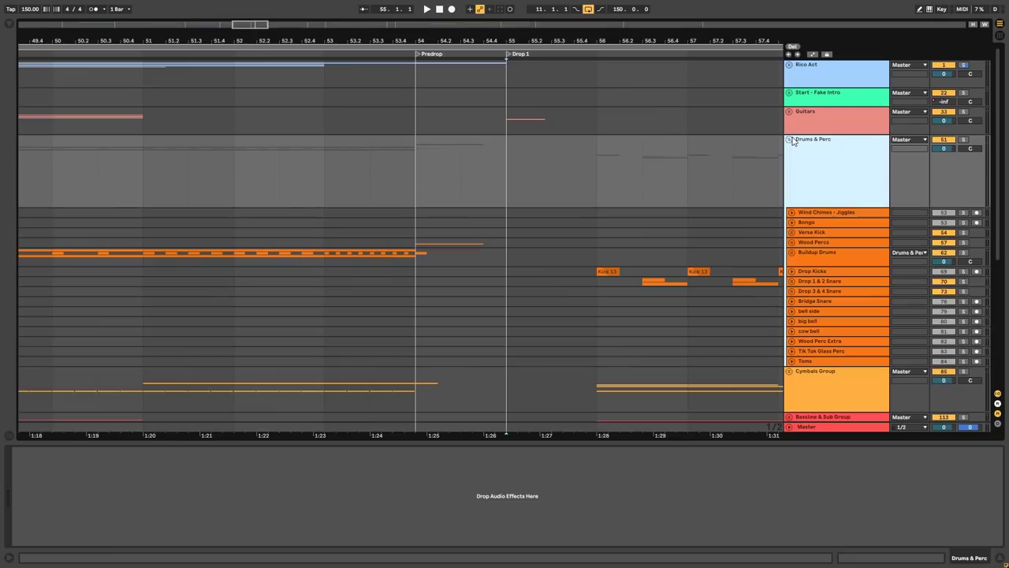
click(792, 242)
scroll(815, 272, down, 2)
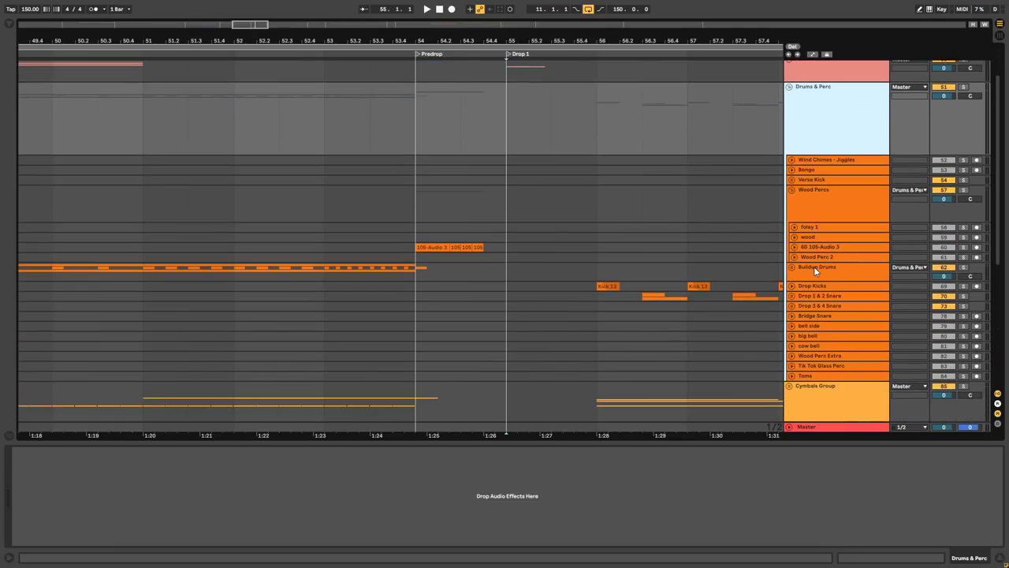
click(792, 240)
click(794, 246)
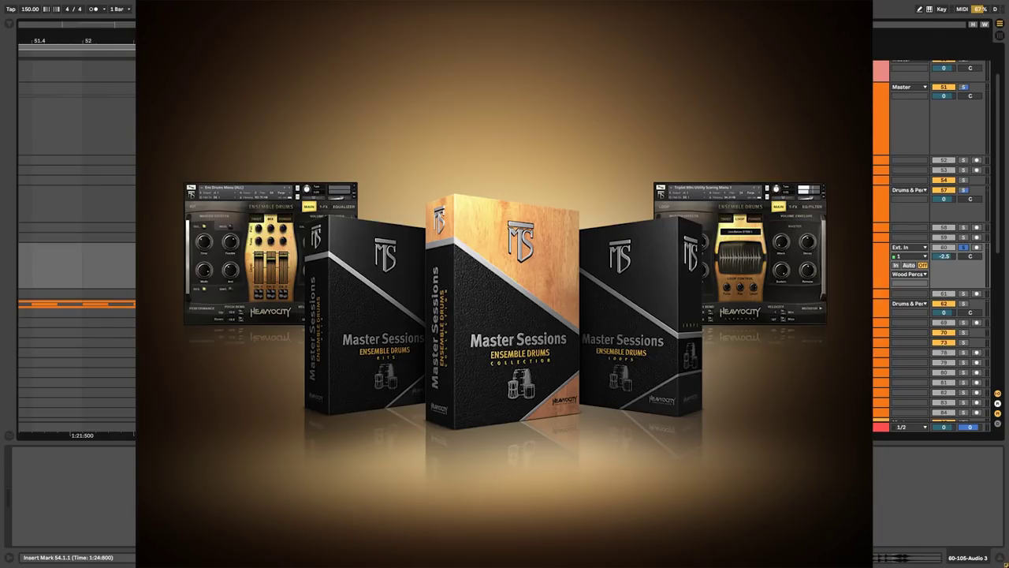
Play the soloed 60 105-Audio 3 track from 54.1.1 and view its clips across the whole arrangement
key(space)
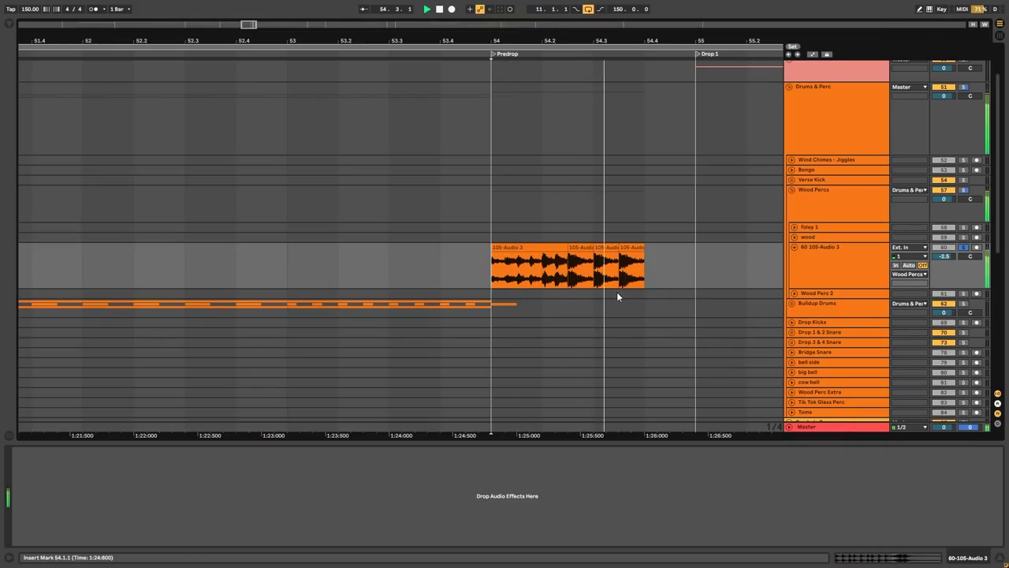
scroll(540, 293, down, 3)
key(space)
key(space)
scroll(599, 293, down, 4)
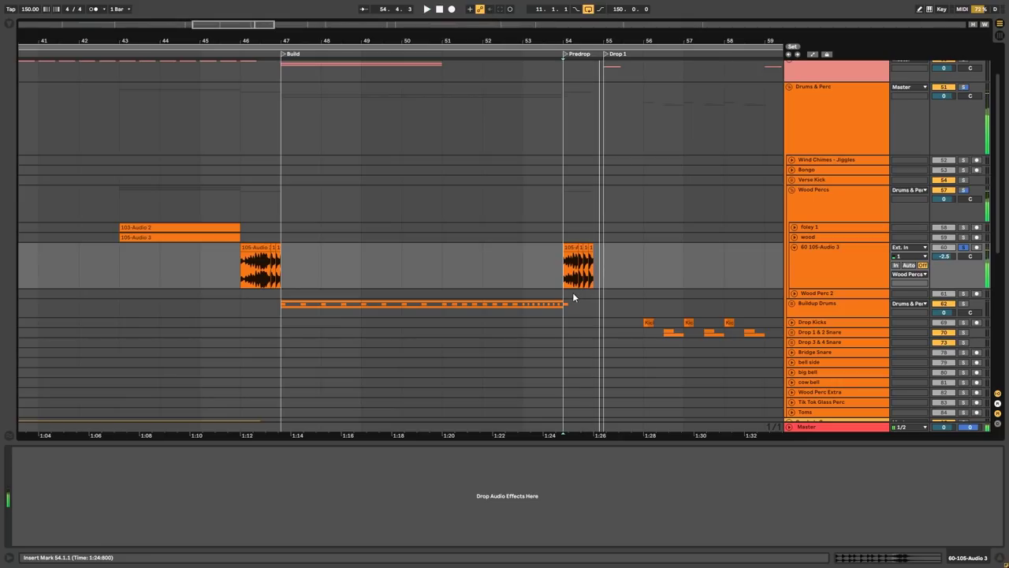
scroll(299, 261, down, 4)
scroll(599, 272, down, 1)
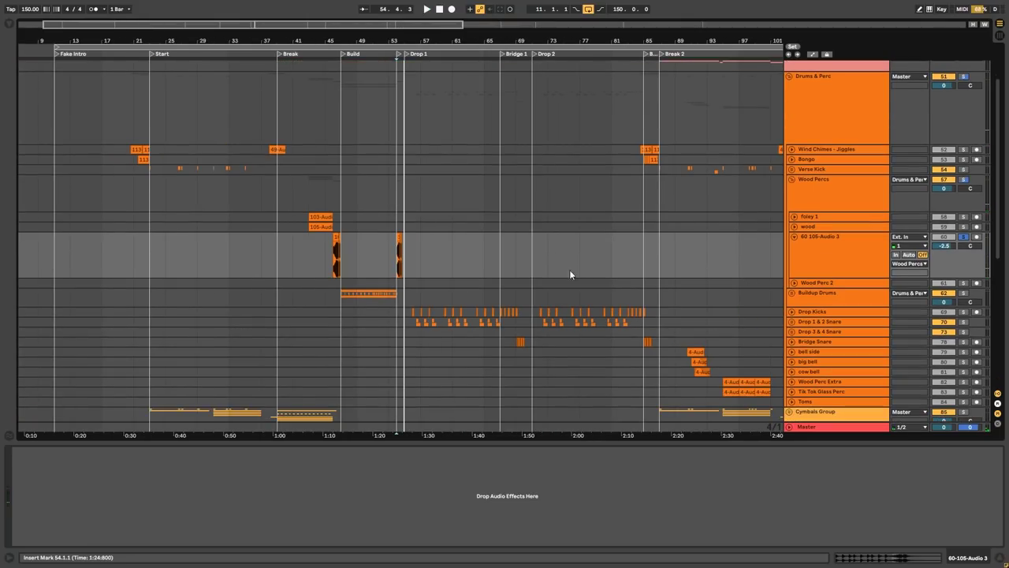
scroll(324, 276, up, 6)
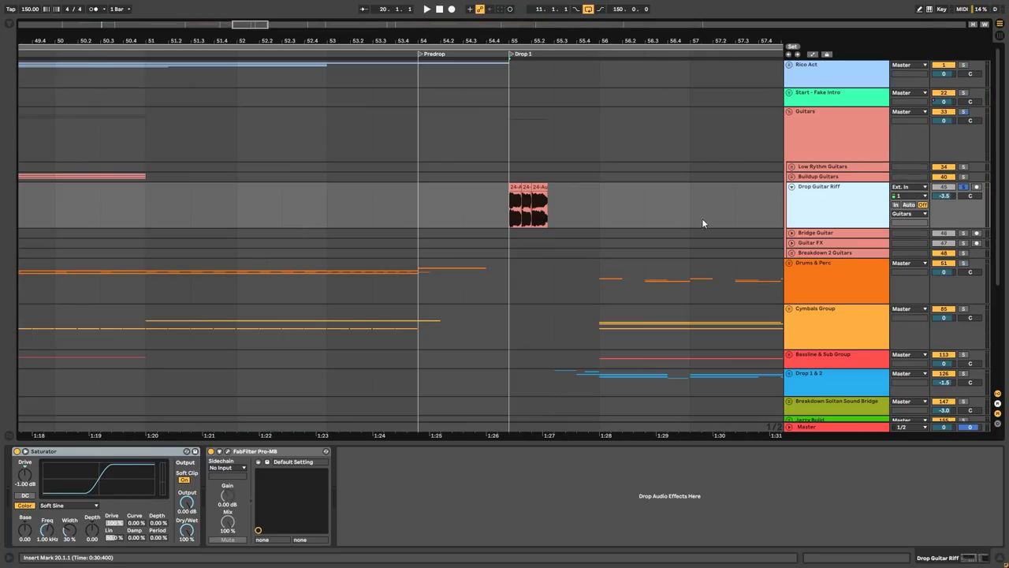
Play the soloed Drop Guitar Riff from the start of Drop 1 with its Saturator and FabFilter Pro-MB chain shown
key(space)
key(space)
key(space)
key(space)
scroll(371, 247, down, 2)
scroll(605, 231, up, 2)
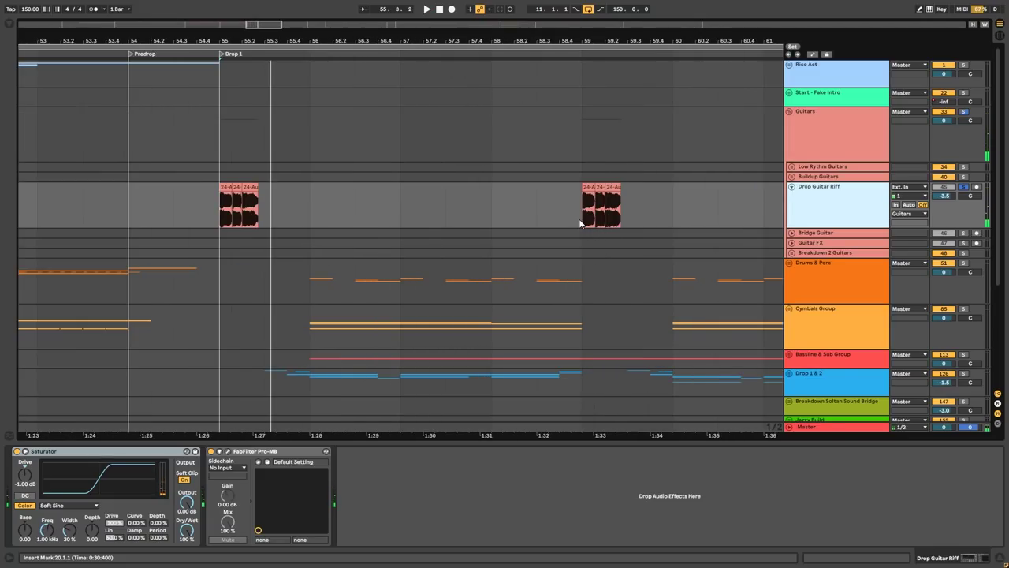
Play the soloed Drop Guitar Riff's second occurrence from 59.1.1
click(579, 219)
key(space)
scroll(533, 219, down, 2)
key(space)
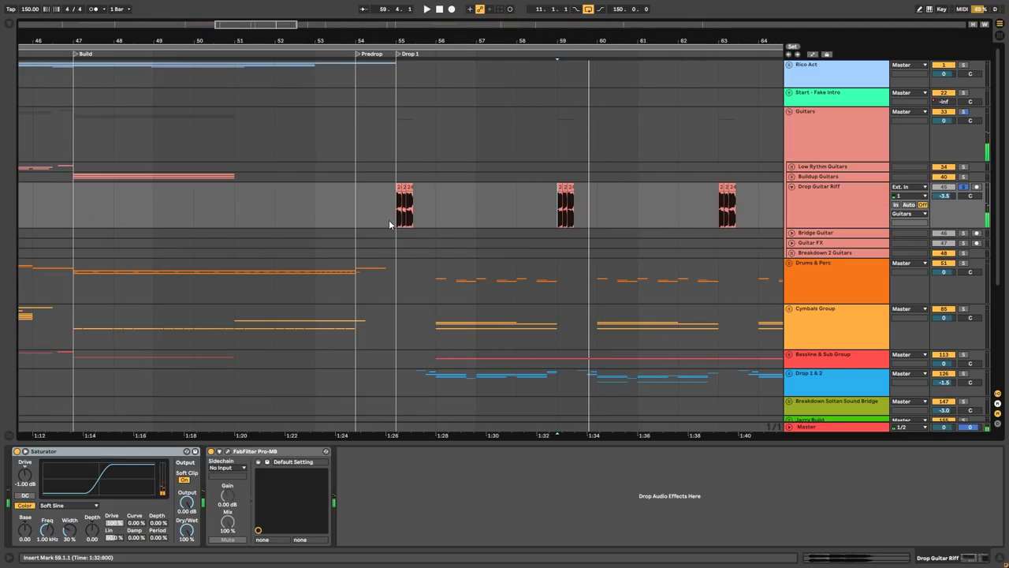
Inspect the Drop Guitar Riff clips around bars 55 and 59 and the track's Saturator and FabFilter Pro-MB devices
scroll(374, 219, up, 2)
scroll(362, 214, down, 2)
scroll(369, 219, up, 3)
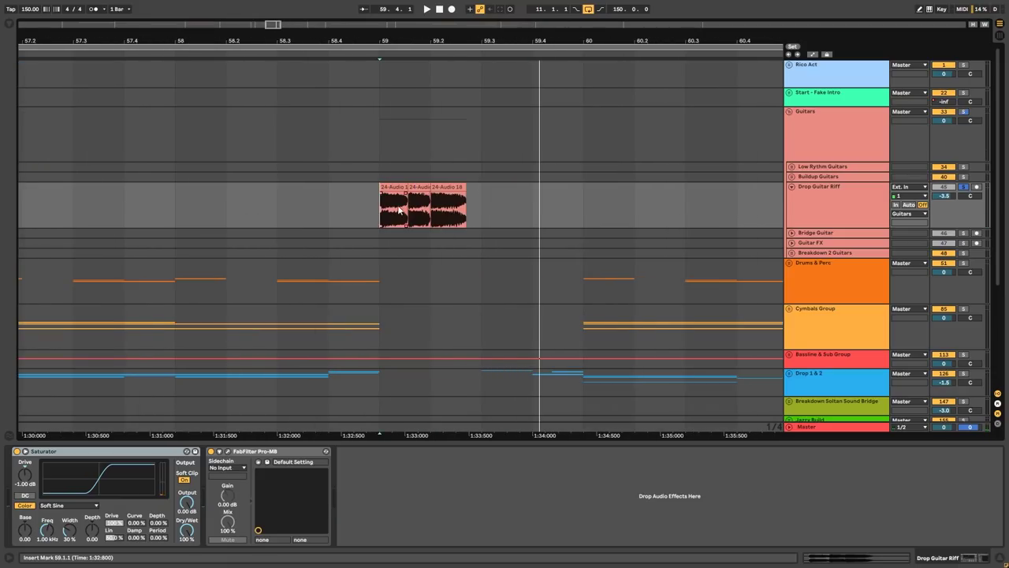
scroll(371, 219, down, 2)
click(822, 201)
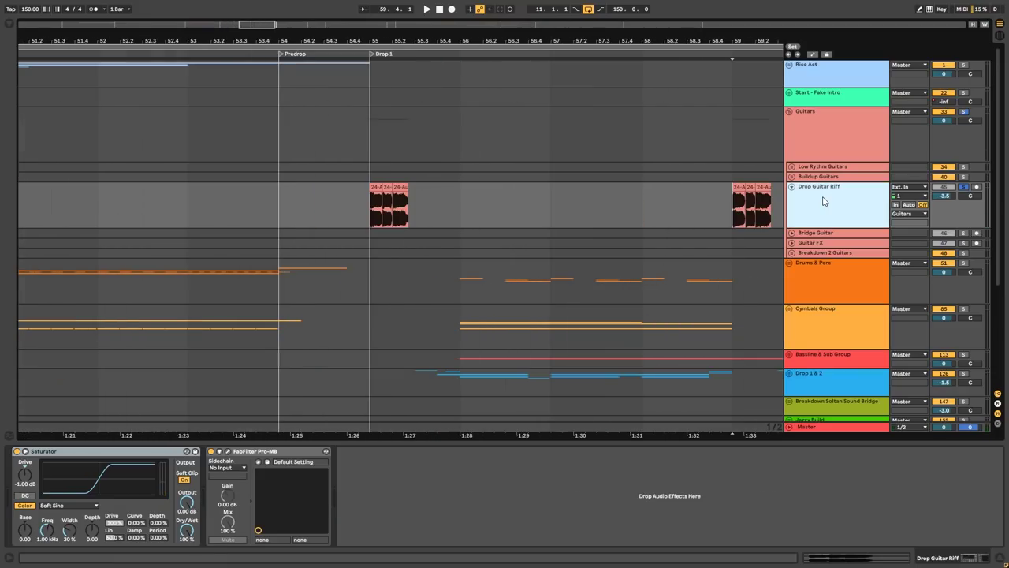
click(46, 461)
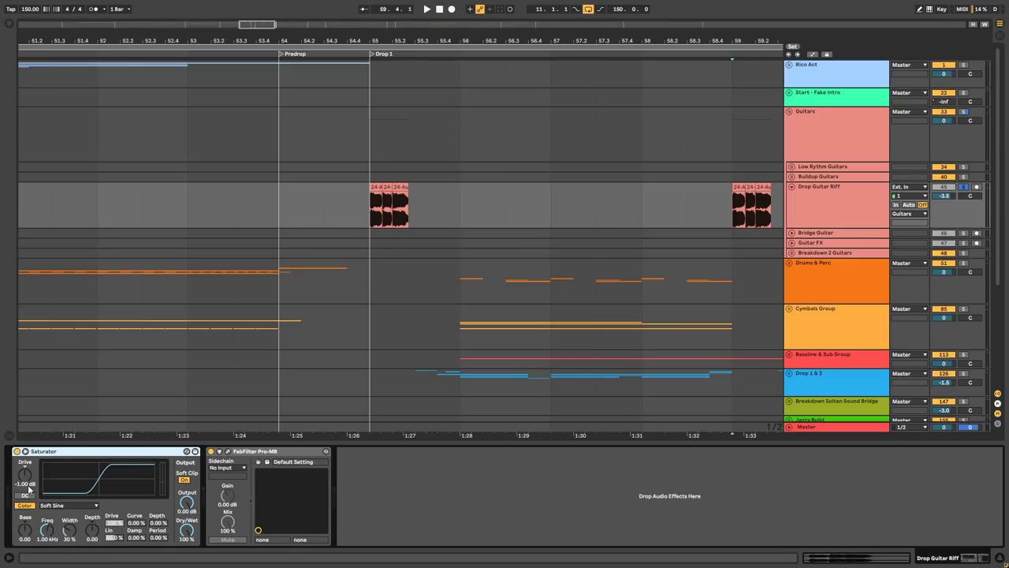
click(227, 451)
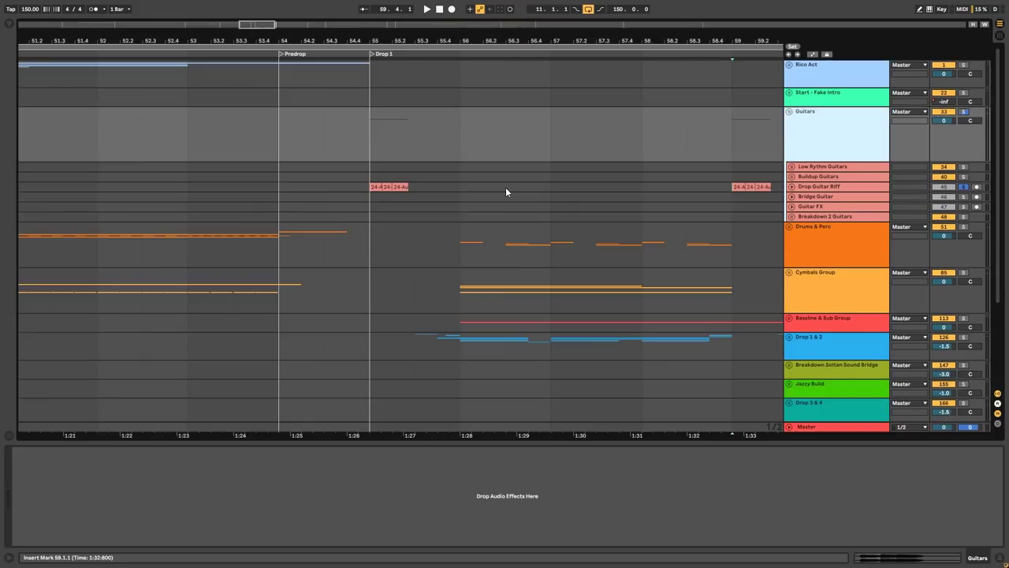
Fold the Guitars group and play the soloed Drop 1 & 2 group from 55.3.1
scroll(506, 192, down, 5)
click(412, 218)
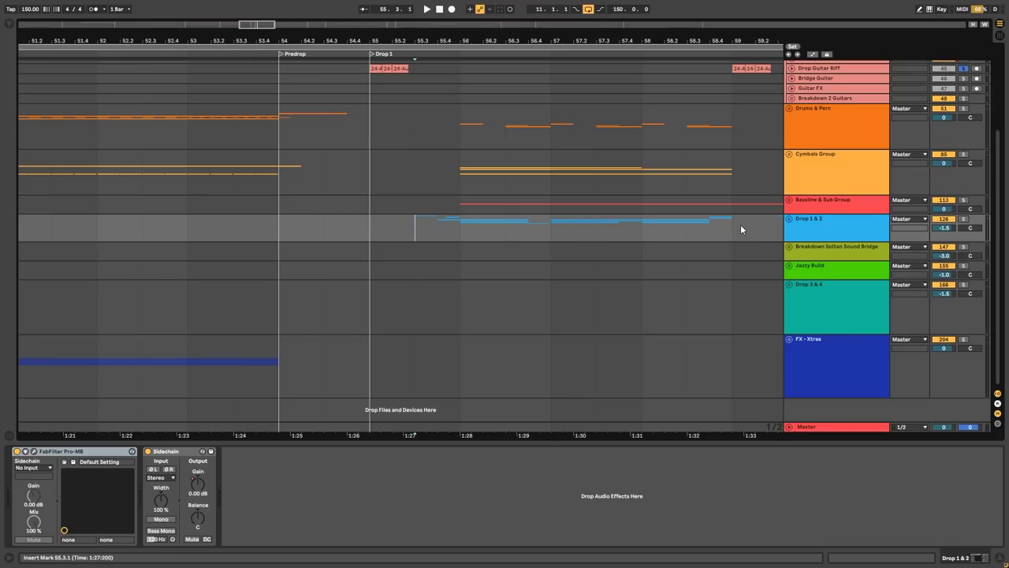
scroll(493, 201, up, 3)
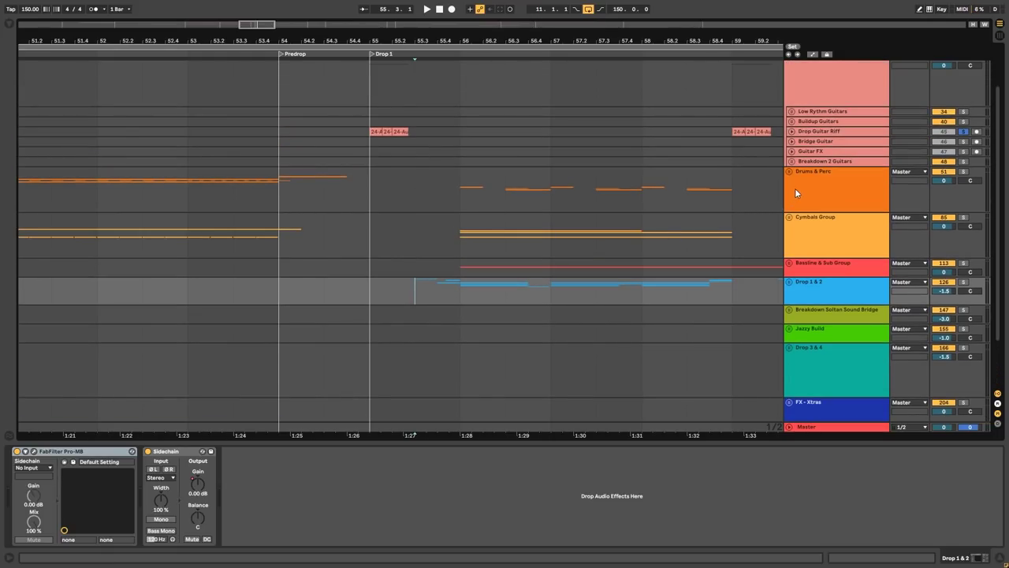
scroll(792, 87, up, 2)
click(790, 91)
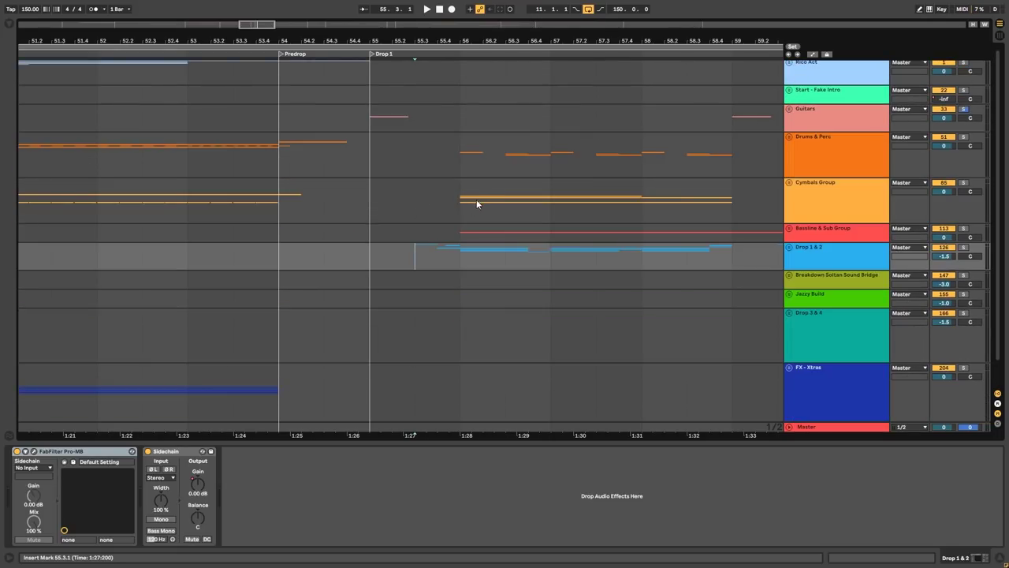
key(space)
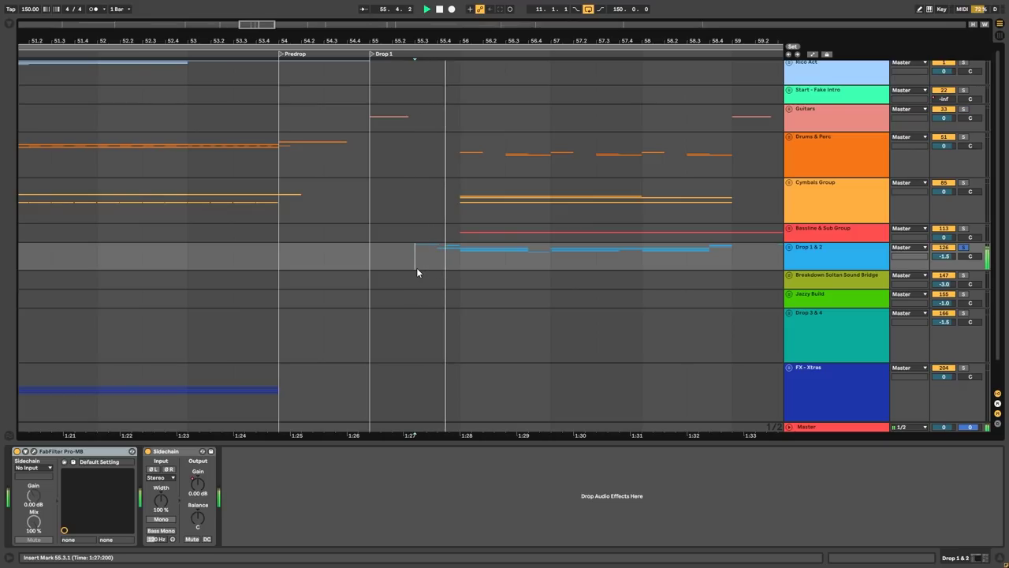
Unfold the Drums & Perc group and play its soloed Drop Kicks track from 56.1.1 with the kick waveforms shown
click(787, 137)
scroll(580, 214, down, 3)
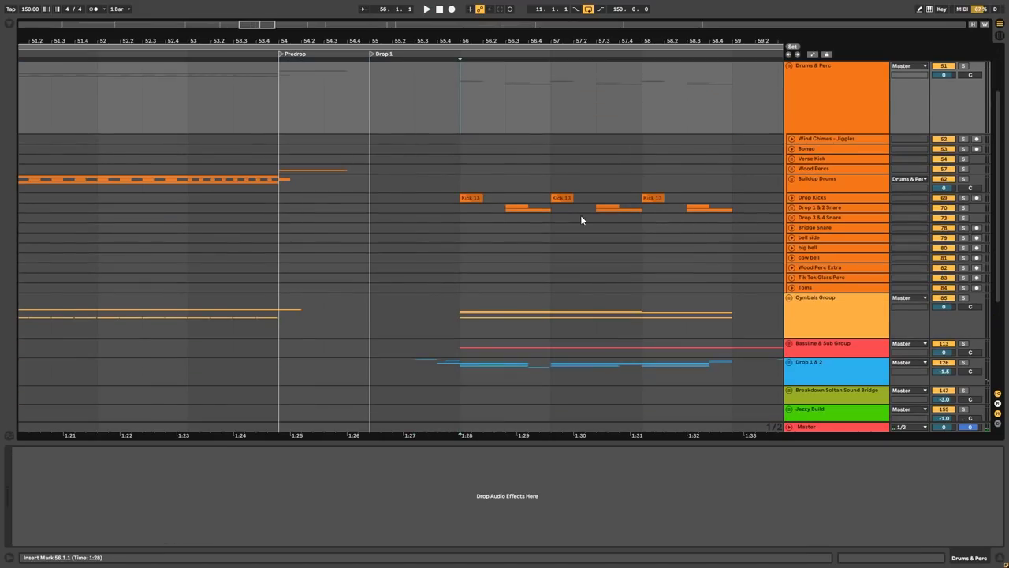
click(458, 206)
click(473, 197)
click(833, 198)
key(s)
key(space)
click(792, 198)
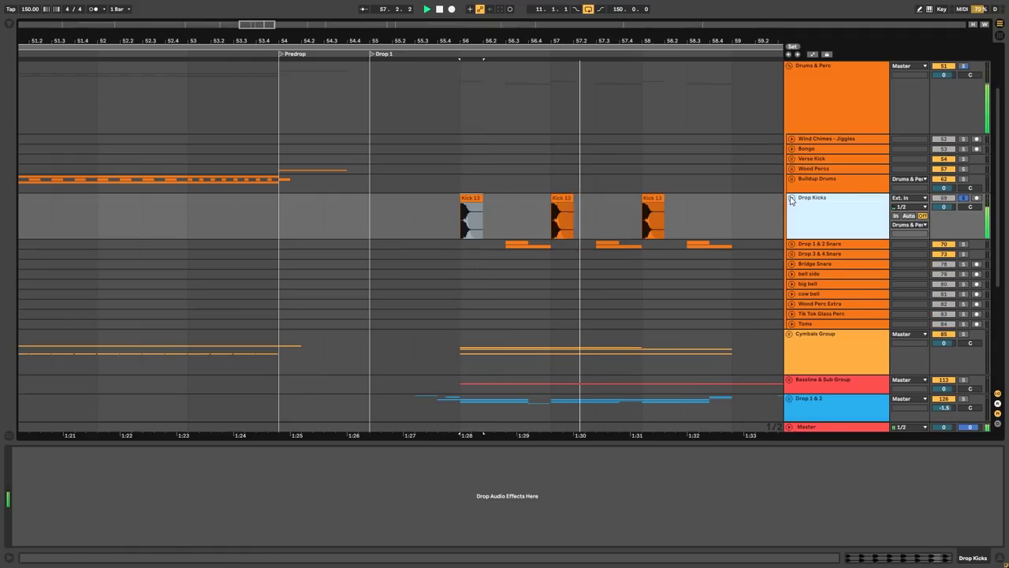
click(791, 198)
key(space)
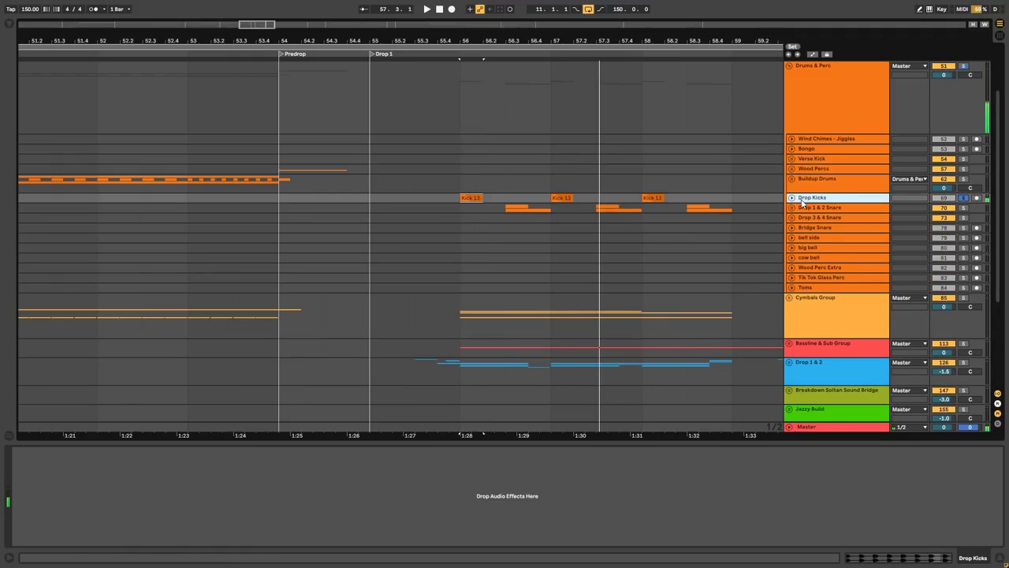
Unfold the Drop 1 & 2 Snare subgroup and play it soloed from 56.1.1
click(791, 207)
key(s)
key(space)
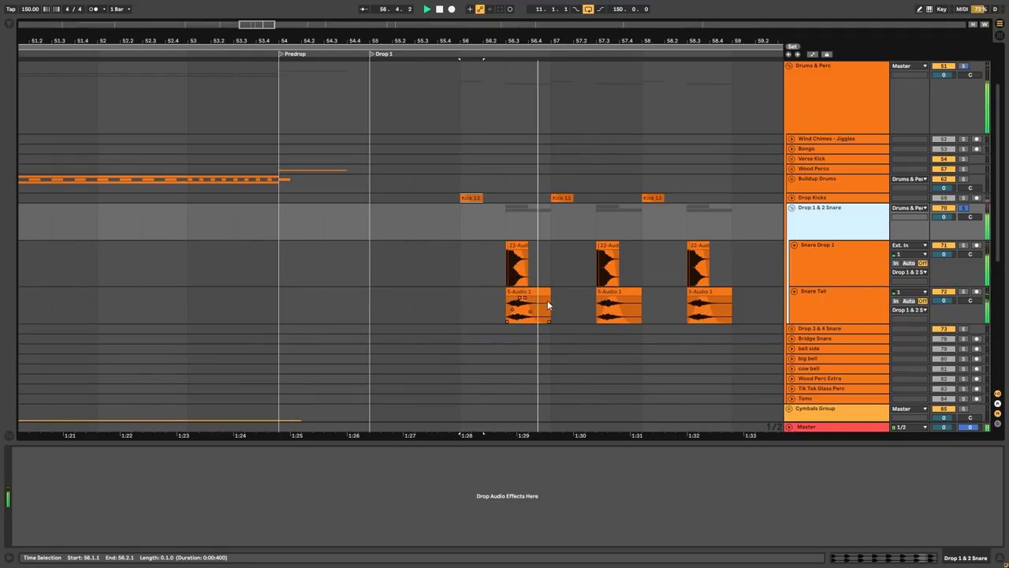
key(space)
Examine the snare trap 1 and 22-Audio 6 layers at 56.3, auditioning Snare Drop 1 and Snare Tail individually
scroll(509, 293, up, 10)
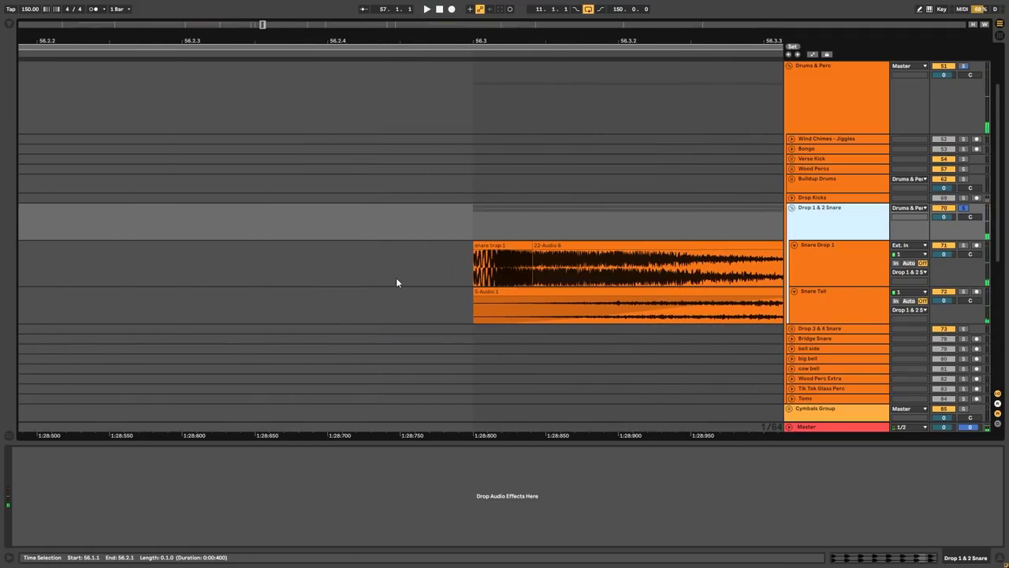
click(522, 256)
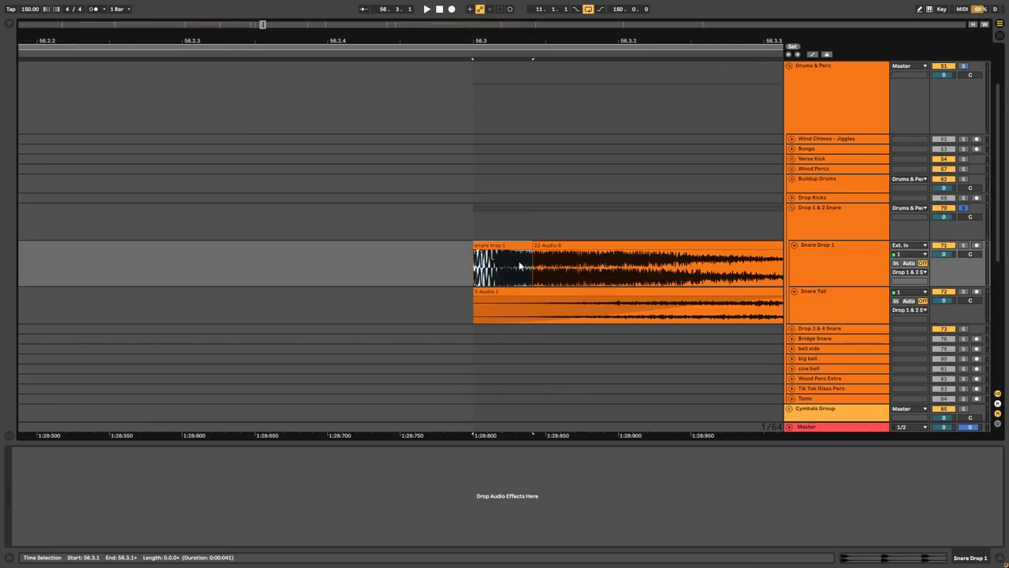
click(533, 272)
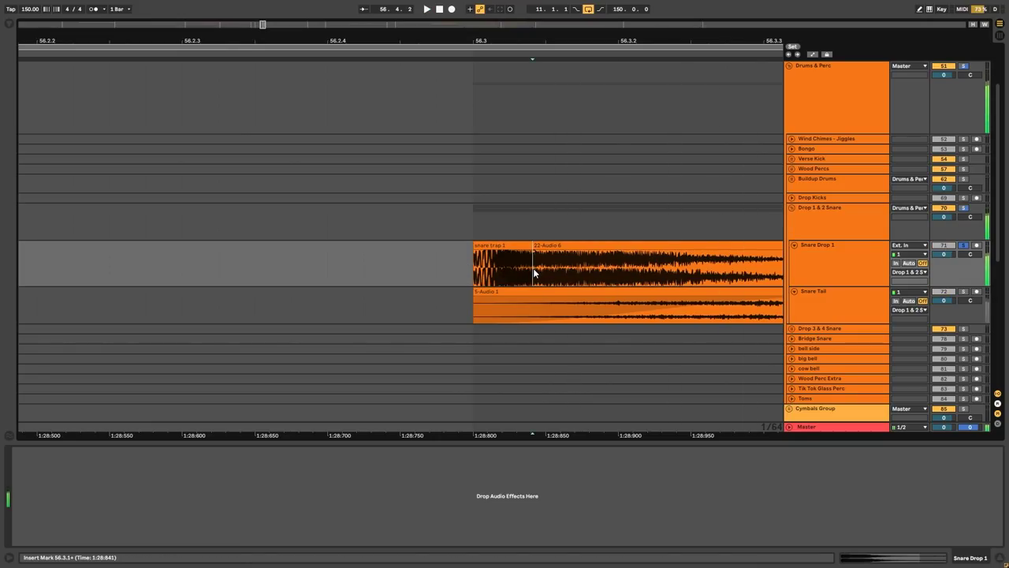
scroll(544, 299, down, 5)
click(556, 313)
key(space)
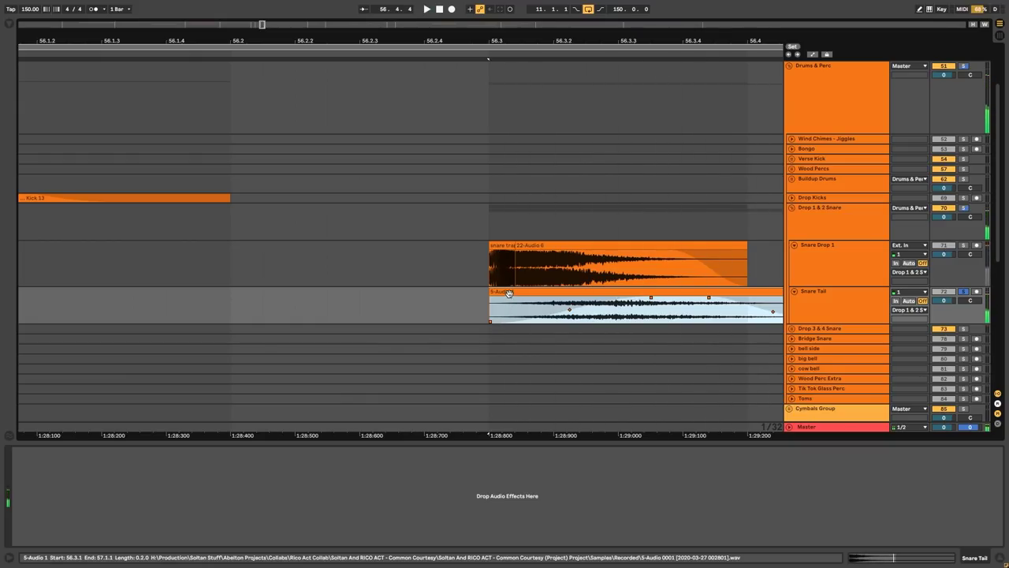
Fold the Drop 1 & 2 Snare subgroup and play the Drums & Perc and Cymbals groups soloed together from 56.1.1
scroll(624, 307, down, 5)
click(791, 220)
click(792, 207)
scroll(445, 212, down, 3)
scroll(532, 181, down, 5)
click(827, 250)
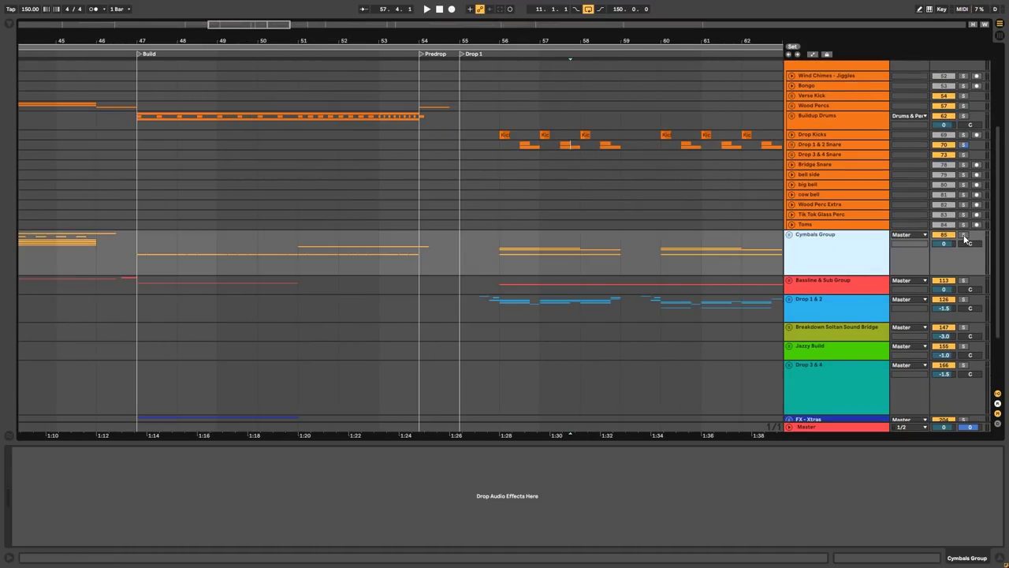
key(space)
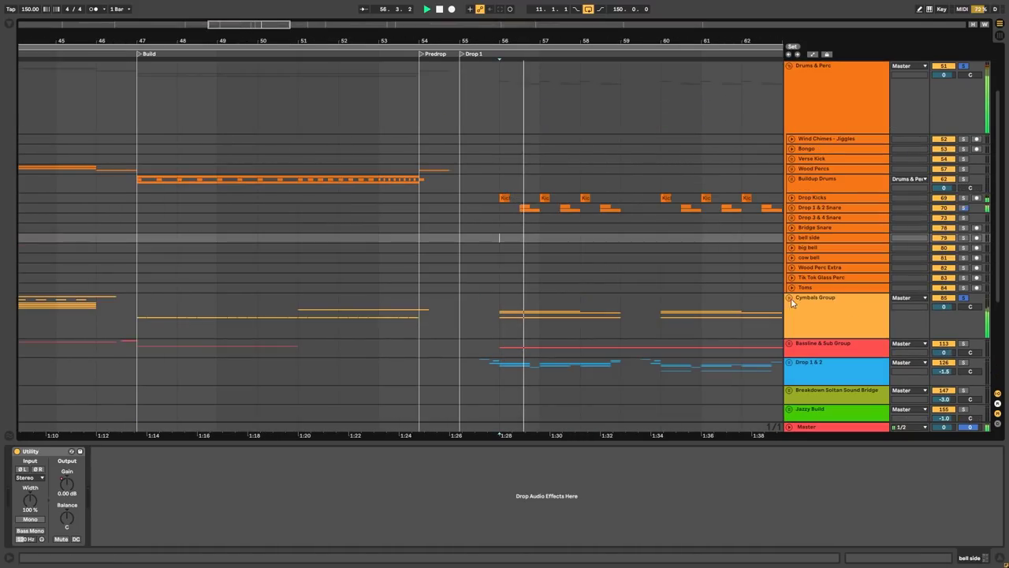
Unfold the Cymbals Group and view its Power Crash track in Drop 1
click(790, 298)
scroll(735, 296, down, 4)
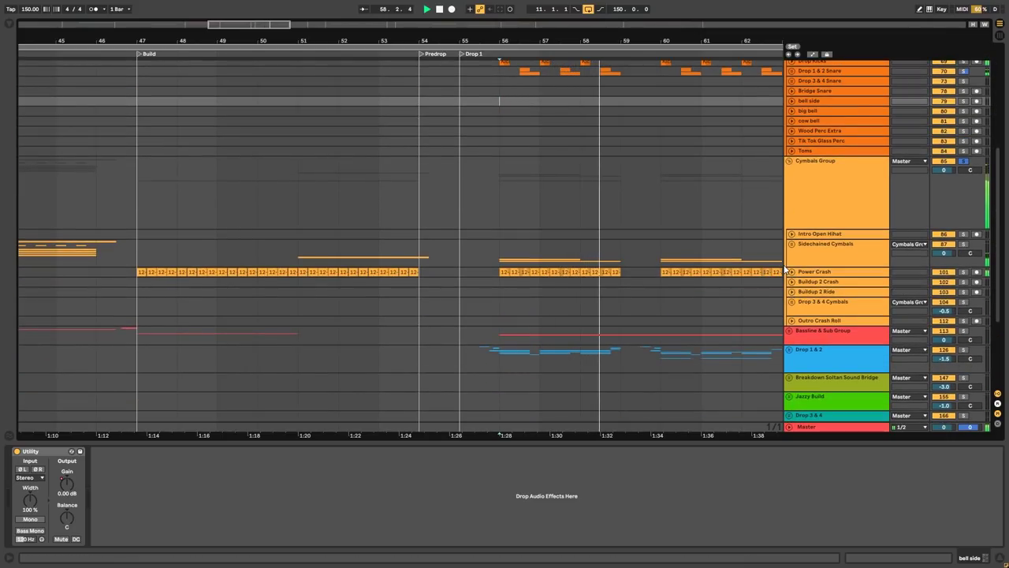
key(space)
scroll(771, 256, up, 3)
click(792, 324)
click(792, 324)
scroll(765, 290, down, 2)
click(791, 282)
scroll(607, 306, up, 3)
click(791, 282)
Examine the Sidechained Cymbals subgroup with its Sidechain device, unfolding its tracks and folding them again
click(799, 256)
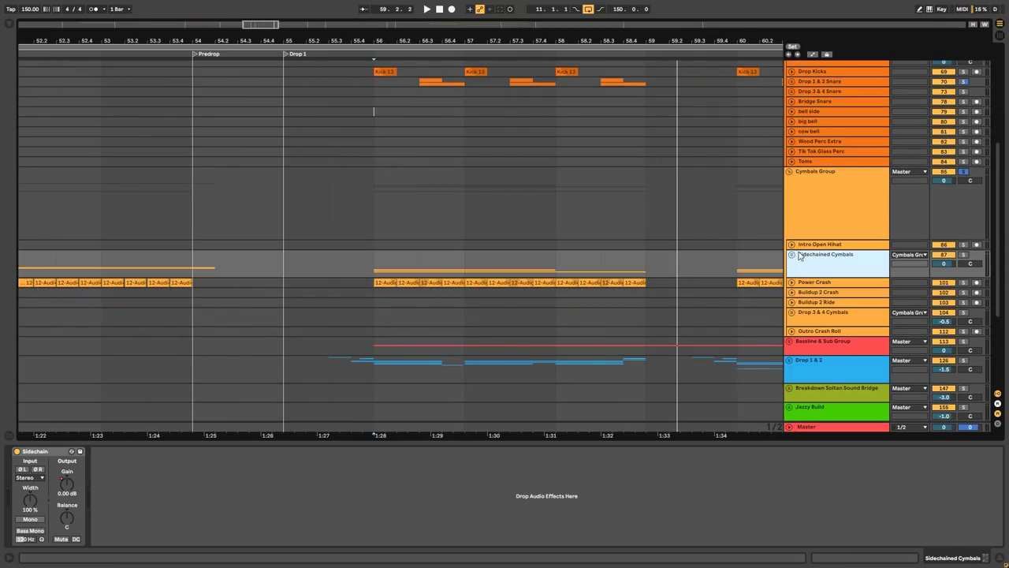
click(793, 254)
scroll(723, 293, down, 3)
click(792, 119)
Fold the Drums & Perc and Cymbals groups and unfold the Bassline & Sub Group
scroll(766, 151, up, 5)
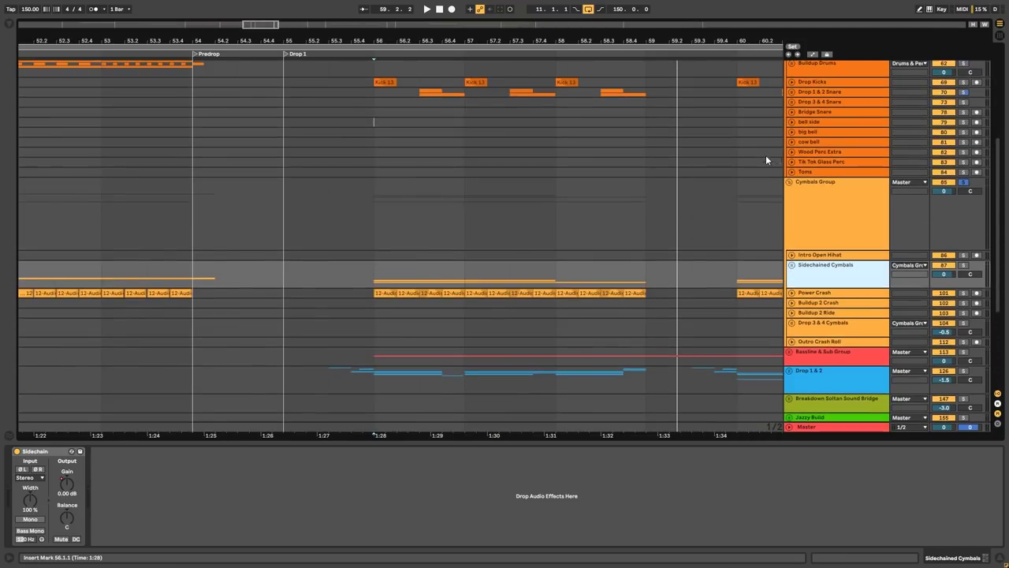
click(802, 113)
click(789, 87)
click(817, 140)
click(789, 133)
click(812, 186)
click(789, 179)
scroll(793, 197, down, 2)
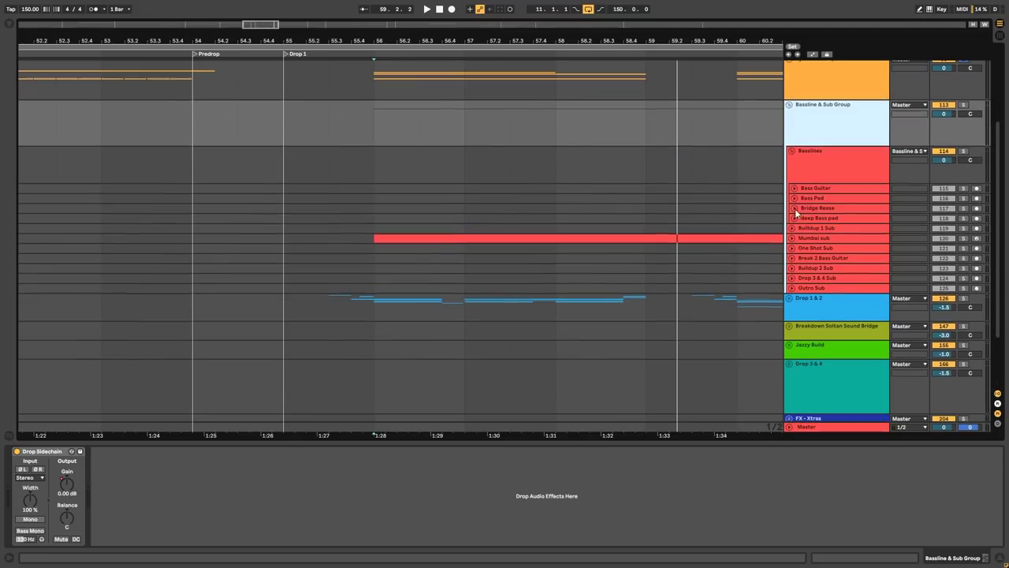
Unfold the Mumbai sub track, solo it and place the insert mark at 56.1.1
click(800, 239)
click(792, 238)
click(377, 257)
key(s)
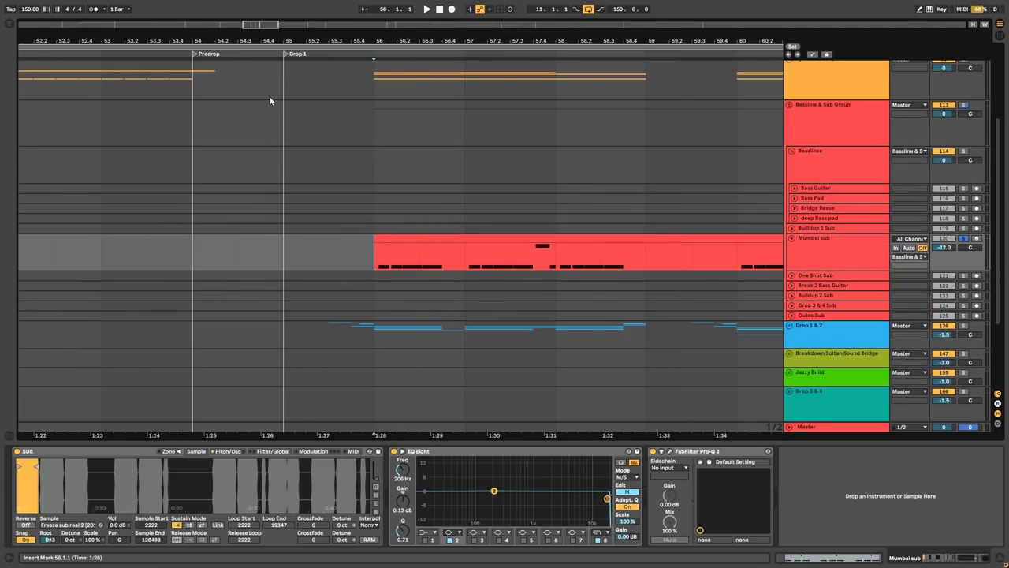
Review the FabFilter Pro-Q 3 curve on the Mumbai sub track and close the plug-in window
click(808, 238)
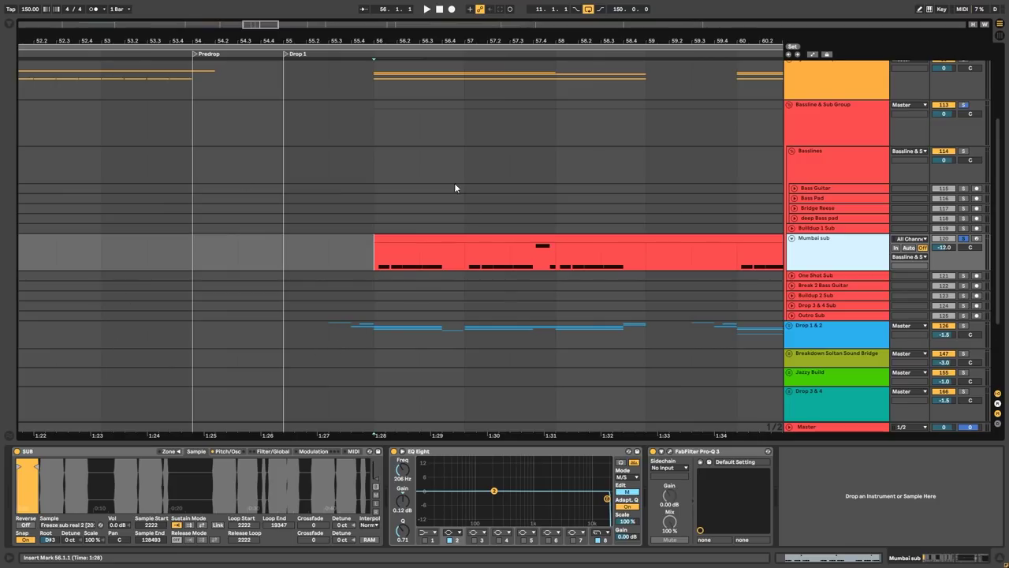
click(669, 451)
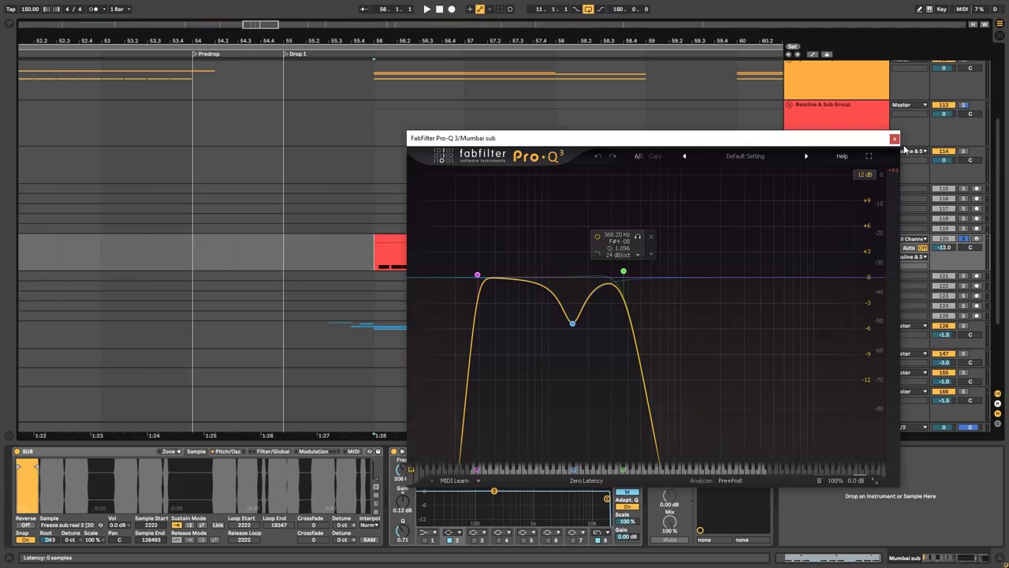
key(ctrl+alt+p)
Play the soloed Mumbai sub from 56.1.1 and show the pitch envelope settings of its SUB sampler
click(397, 275)
key(space)
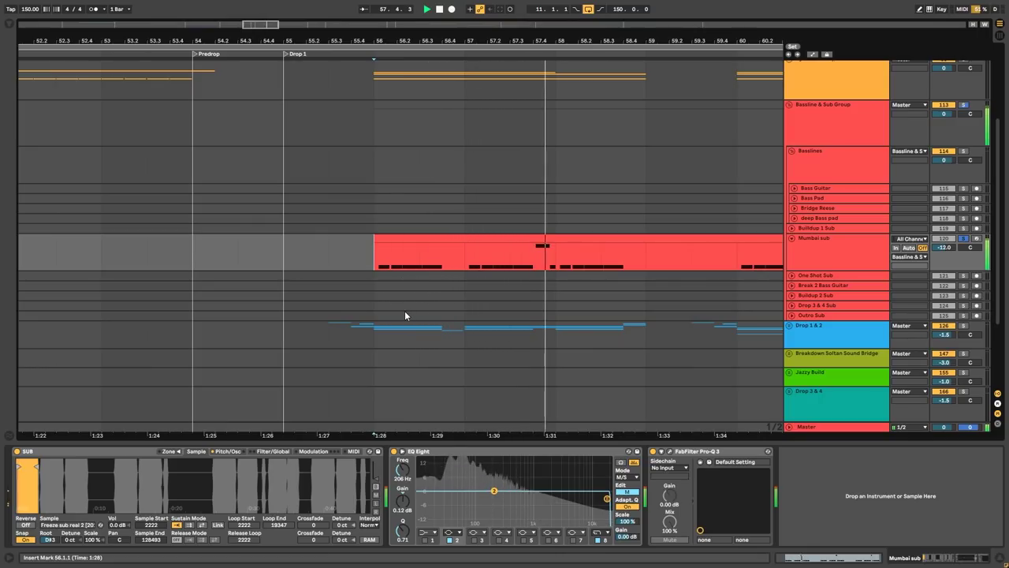
key(space)
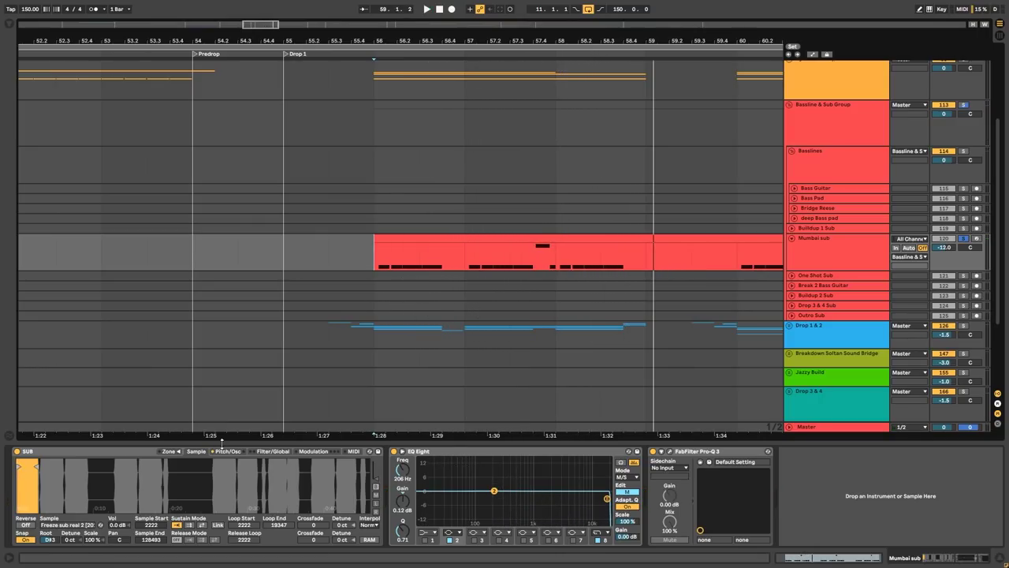
click(228, 451)
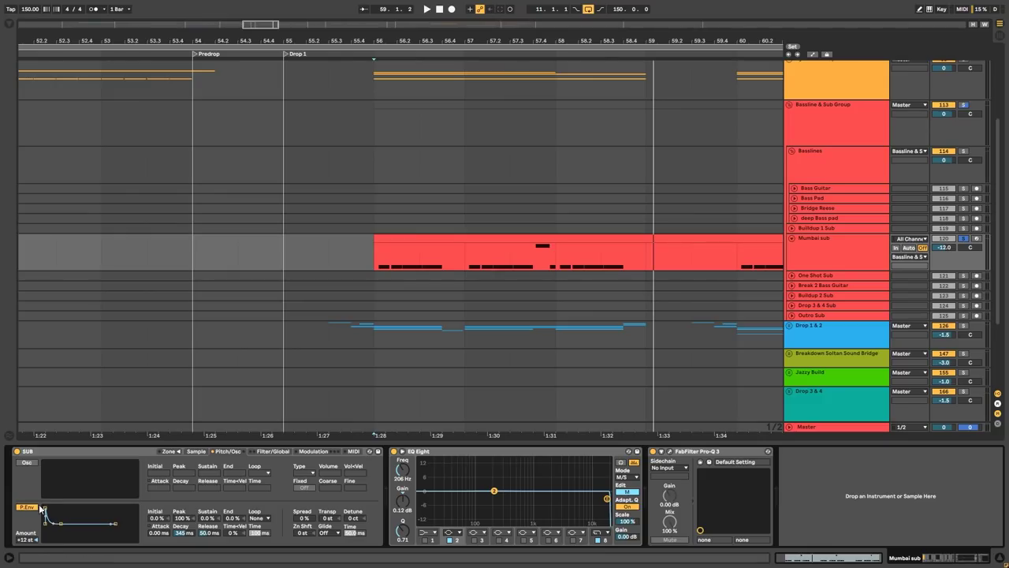
Fold the Mumbai sub track and the Bassline & Sub Group, and unfold the Drop 1 & 2 group
click(812, 238)
click(791, 237)
click(800, 111)
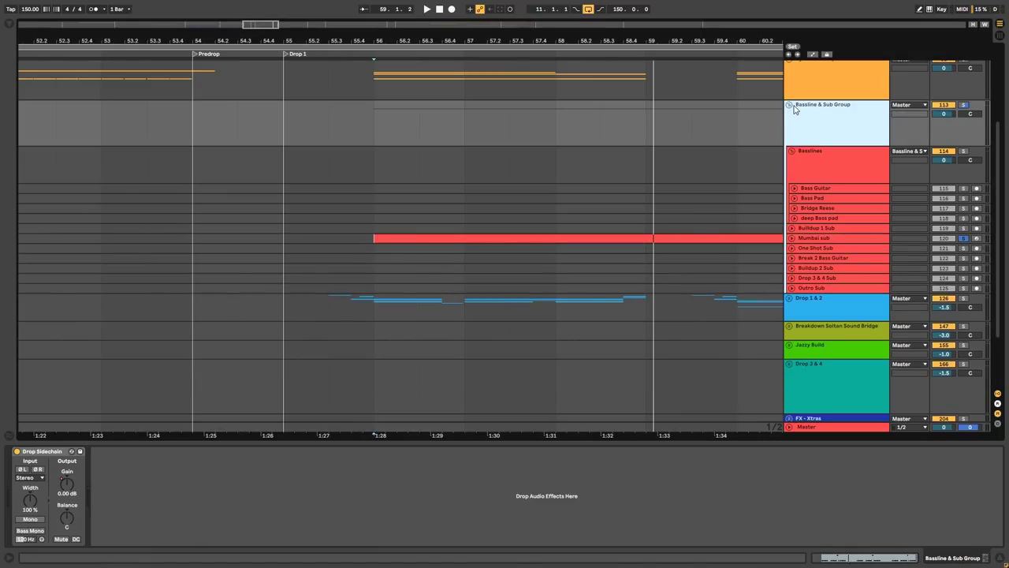
click(790, 105)
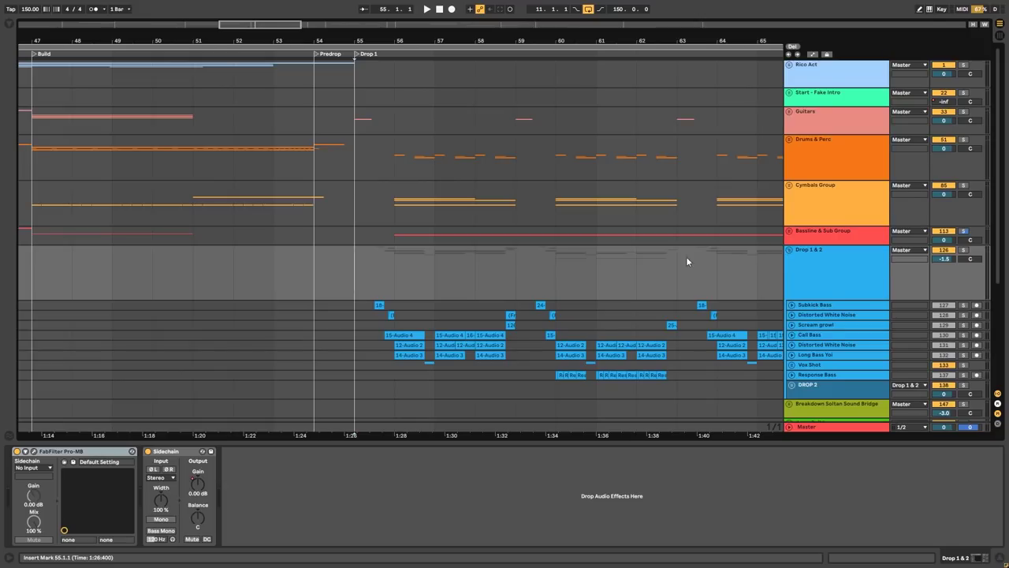
Unfold the Subkick Bass track and play it soloed from 55.3.1
scroll(678, 256, down, 2)
scroll(379, 254, up, 5)
click(367, 251)
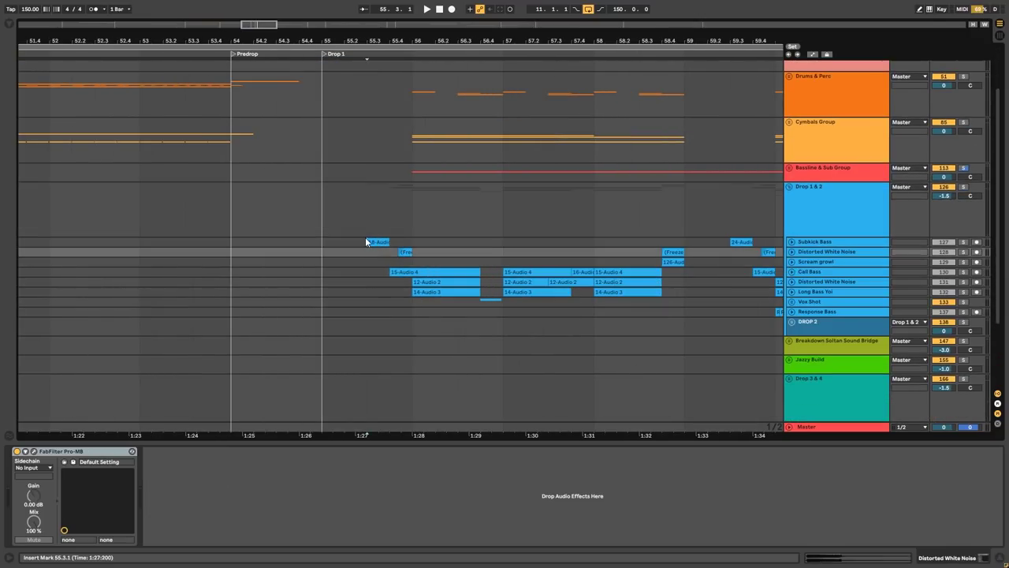
click(366, 242)
click(791, 242)
scroll(345, 282, up, 4)
click(825, 250)
key(s)
key(space)
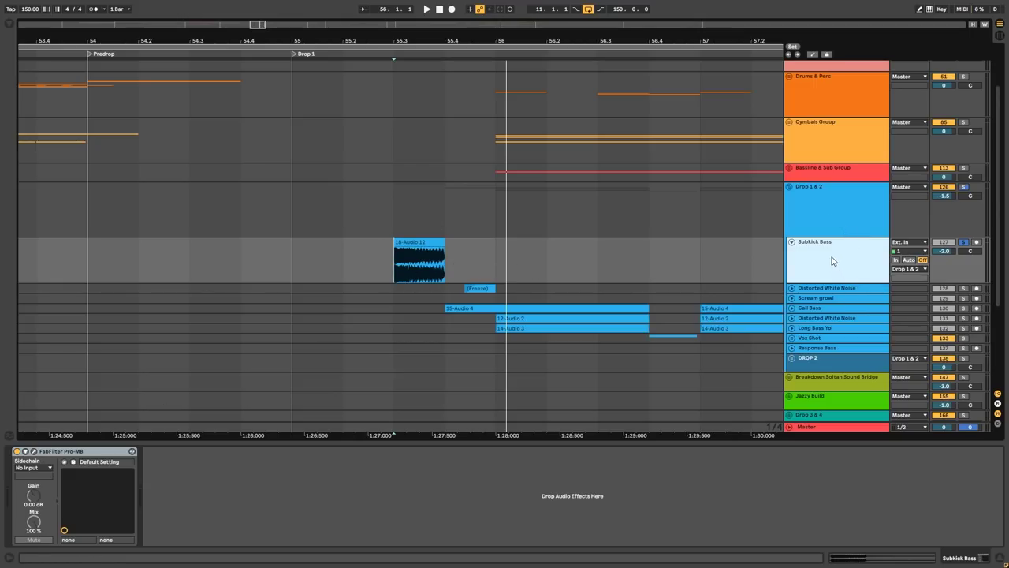
Fold Subkick Bass, unfold the first Distorted White Noise track and place the insert mark at its clip's start
click(792, 242)
click(814, 252)
click(791, 252)
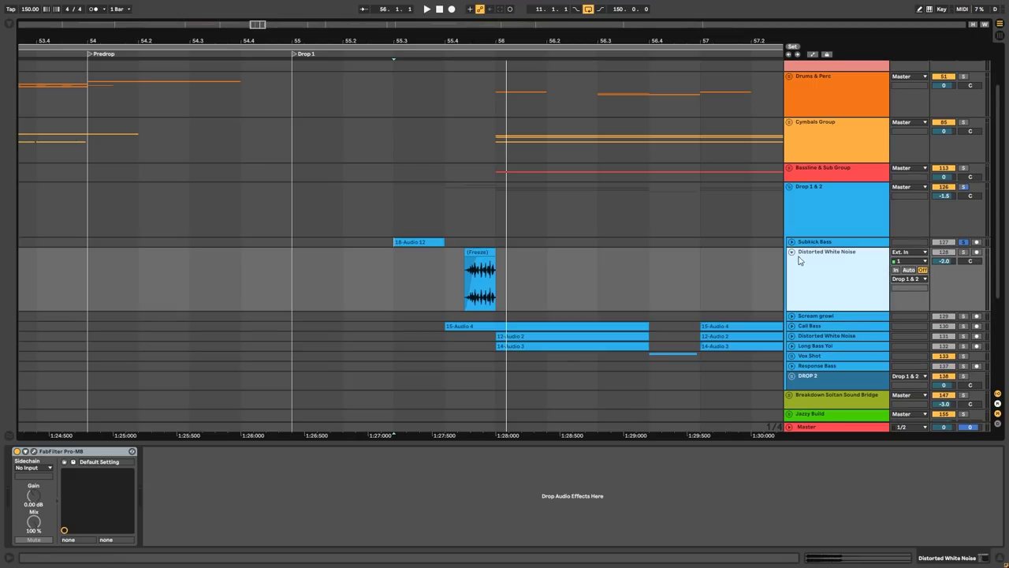
click(464, 296)
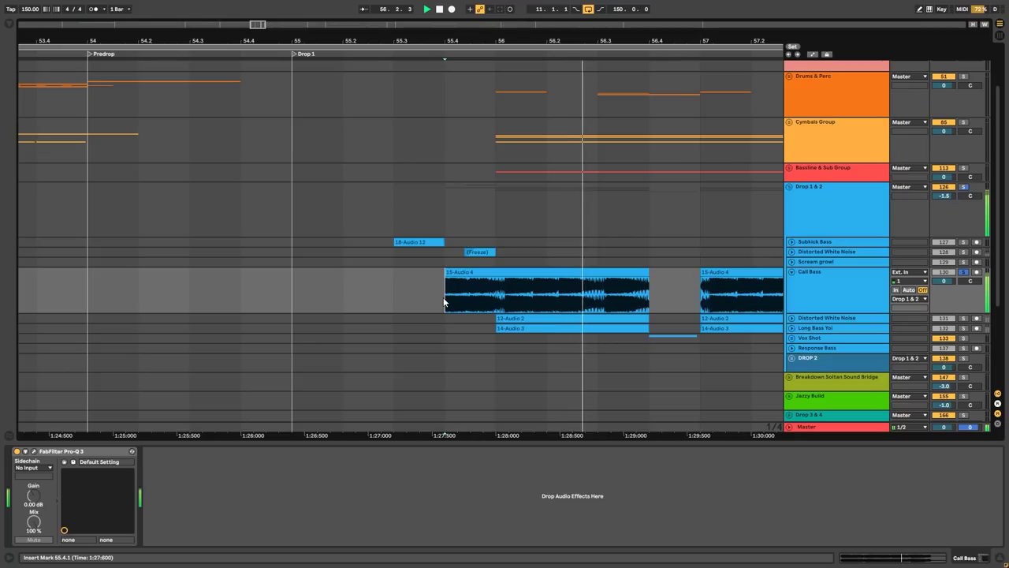
Play the soloed Call Bass track from 55.4.1 through its Drop 1 clips, and stop playback
key(minus)
key(minus)
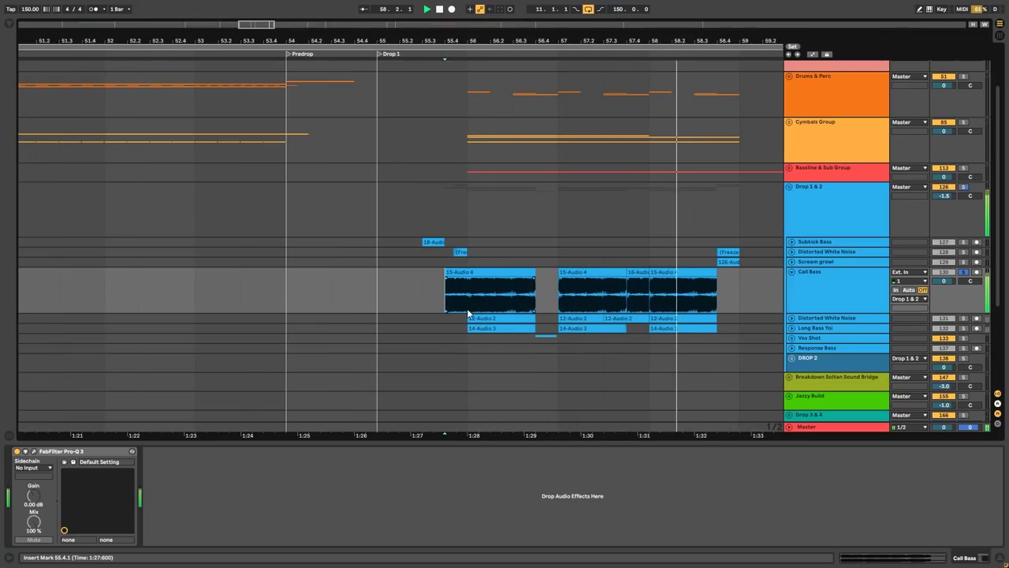
key(space)
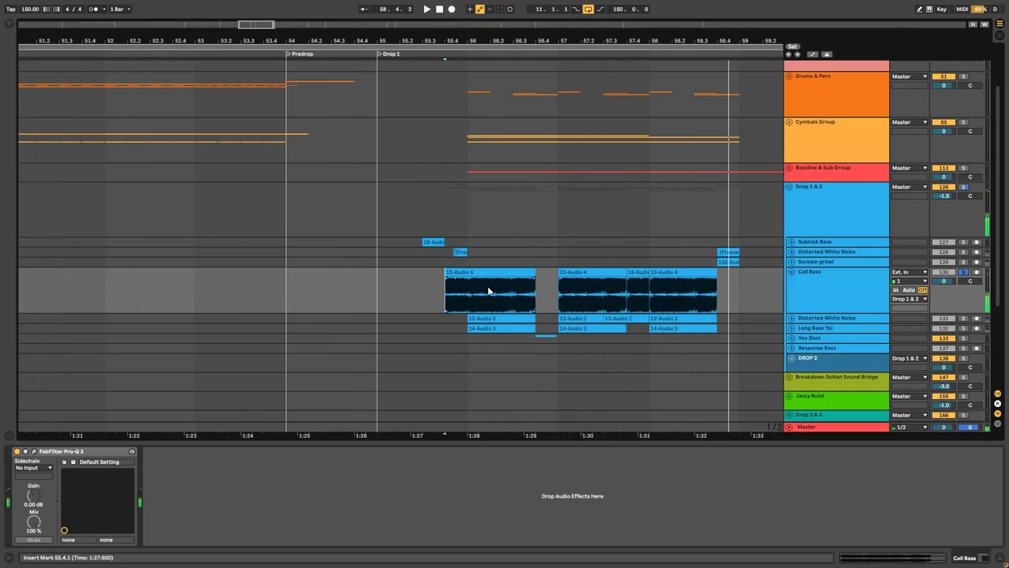
Open the Call Bass track's FabFilter Pro-Q 3, inspect its narrow EQ cuts, and close the plug-in window
click(791, 294)
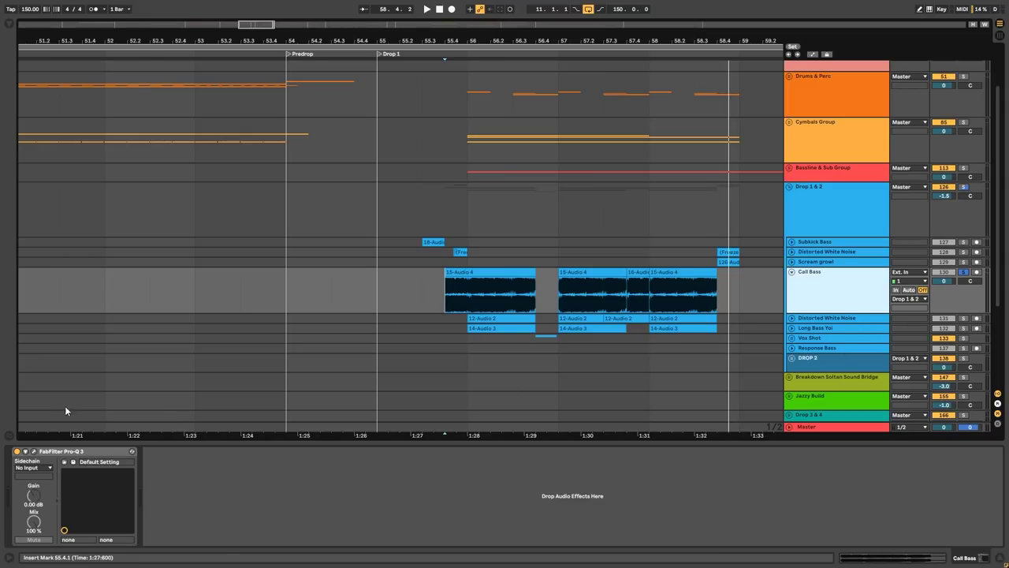
click(34, 451)
drag(395, 125, 367, 123)
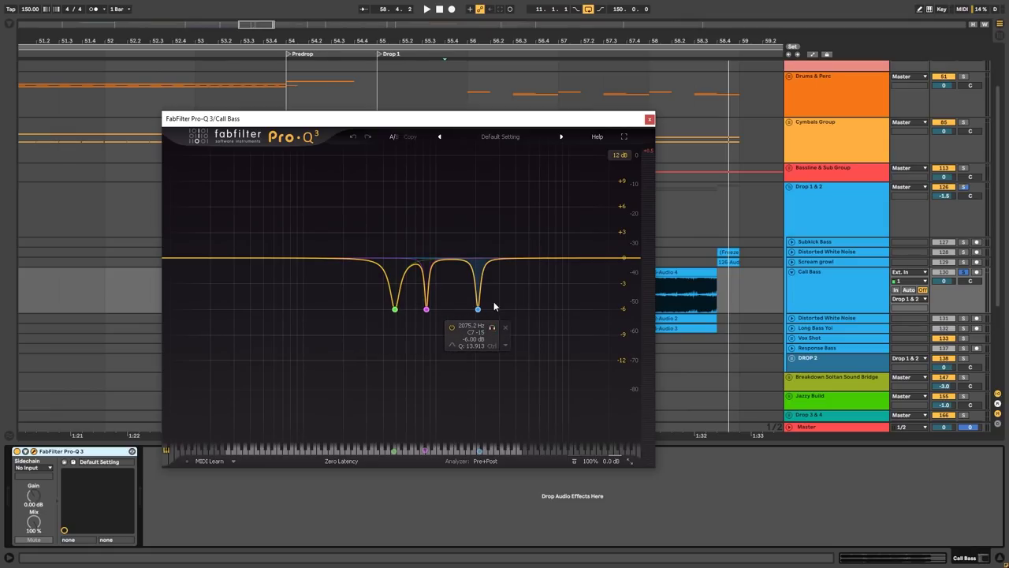
click(649, 119)
Fold Call Bass, unfold the second Distorted White Noise track and play it soloed from 56.1.1
click(804, 282)
click(464, 306)
key(space)
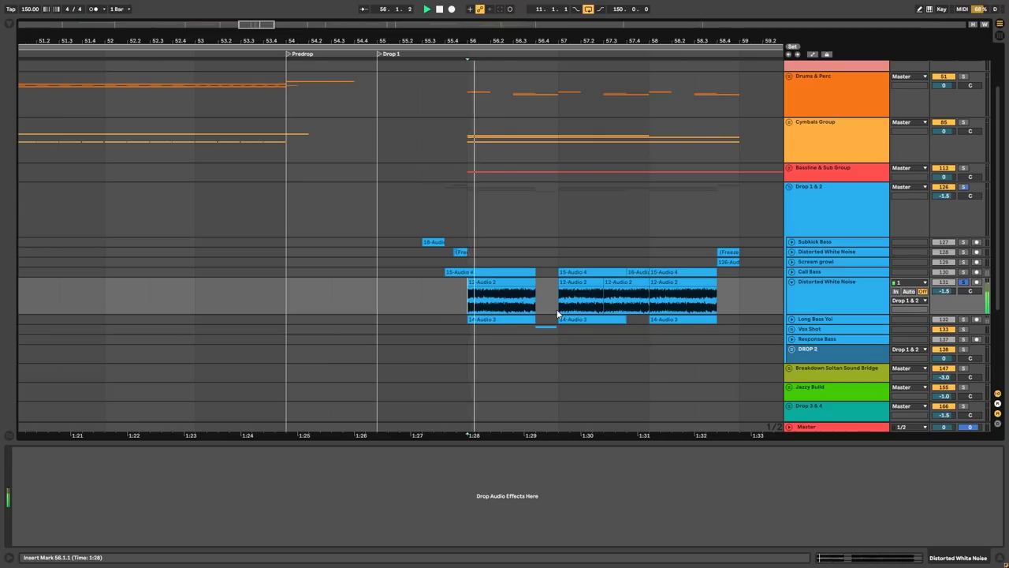
key(space)
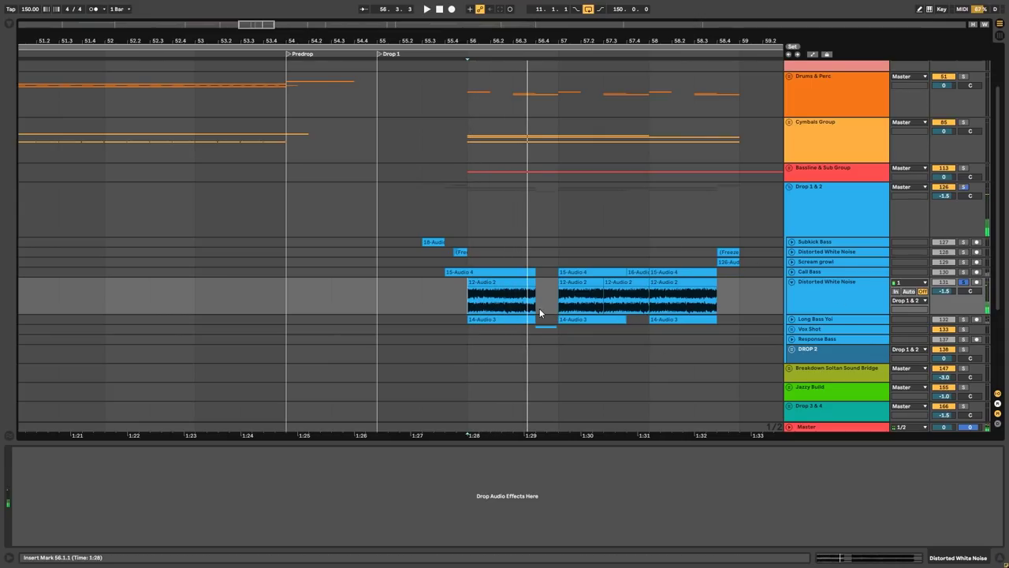
Play the soloed Long Bass Yoi track from 56.1.1 and fold it
click(468, 320)
key(space)
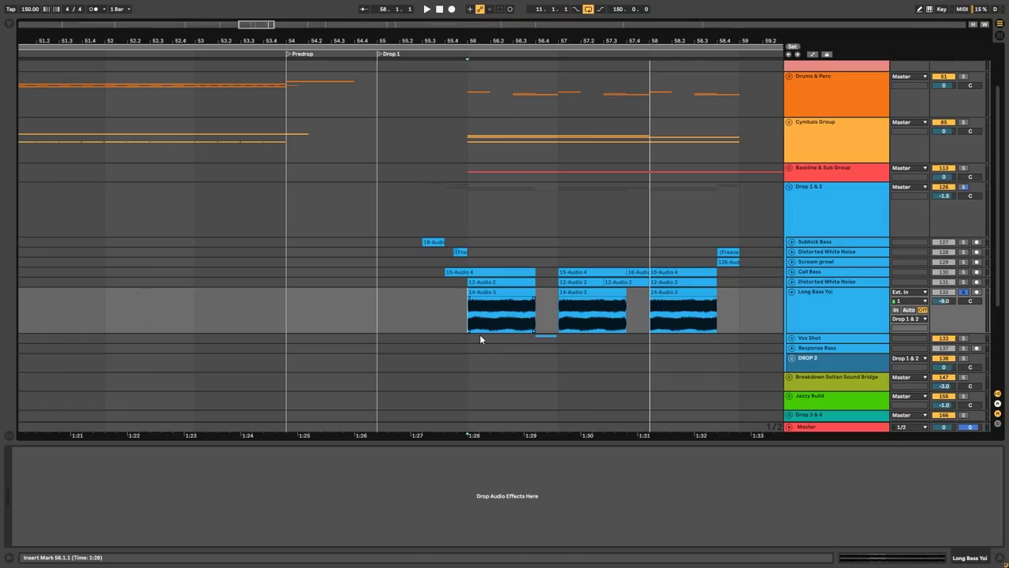
click(791, 292)
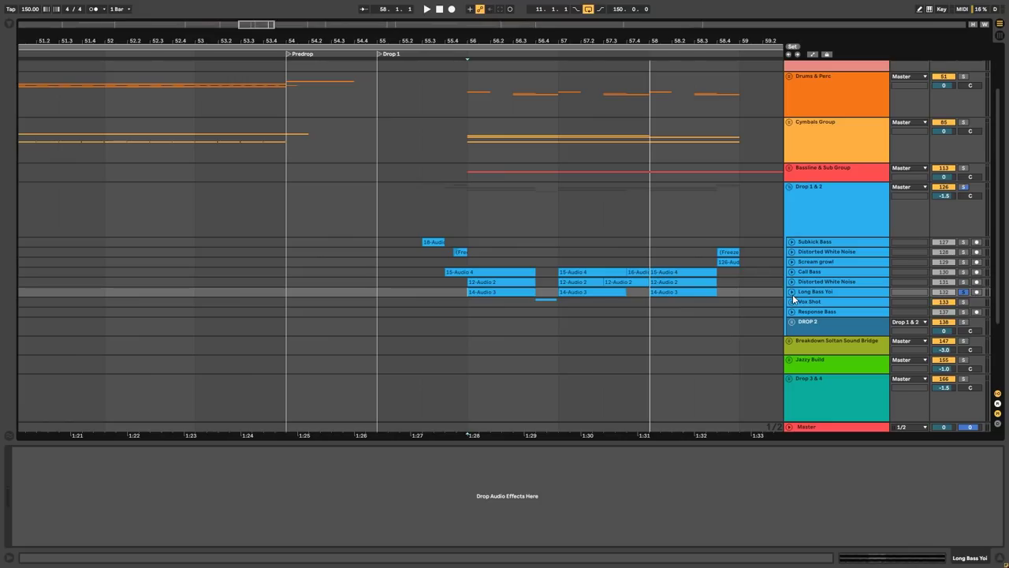
Unfold the Vox Shot group and its HU$H Vox - Ya track, and play the vocal soloed from 56.4.1
click(791, 302)
scroll(795, 319, down, 2)
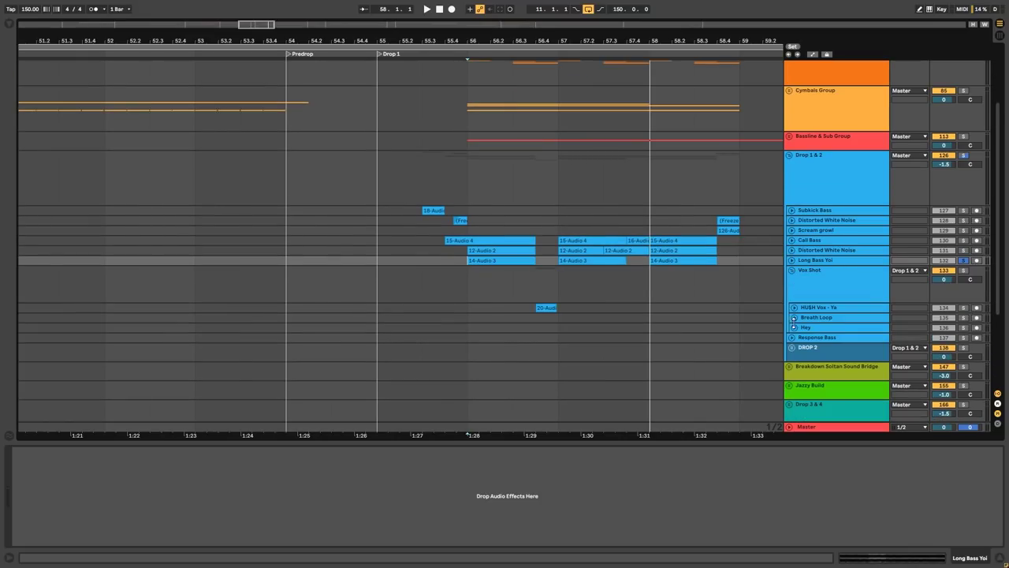
click(794, 308)
click(807, 318)
key(s)
scroll(556, 333, up, 3)
click(518, 335)
key(space)
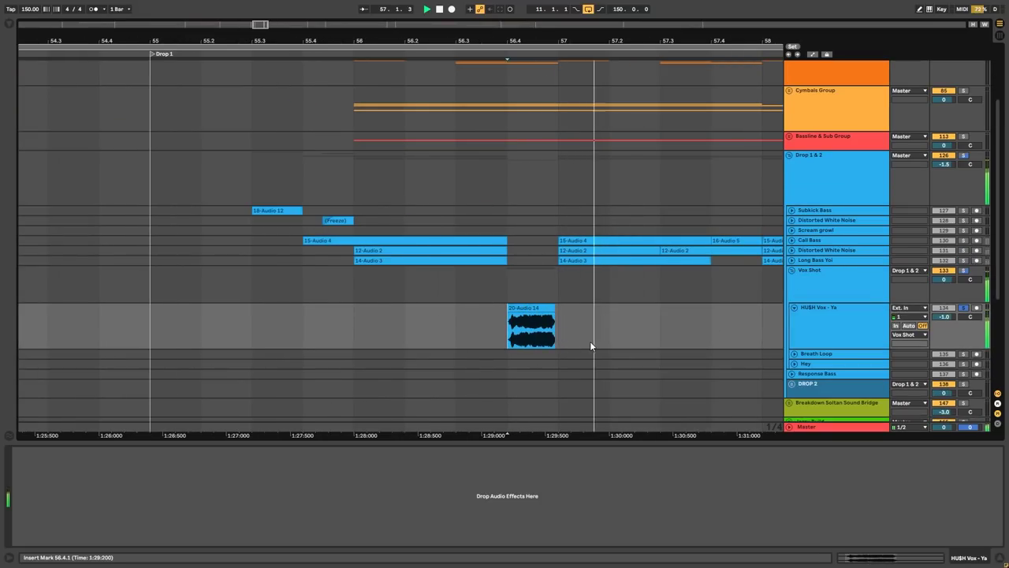
key(space)
Fold the Vox Shot group and play the full Drop 1 mix without solos from 56.1.1
click(800, 293)
click(792, 271)
scroll(478, 268, down, 3)
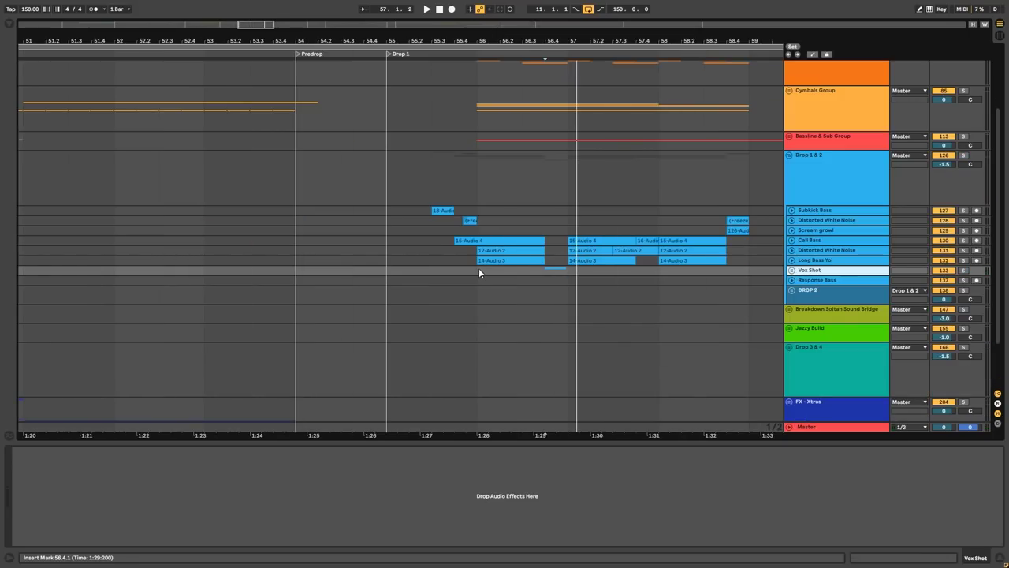
click(475, 263)
key(space)
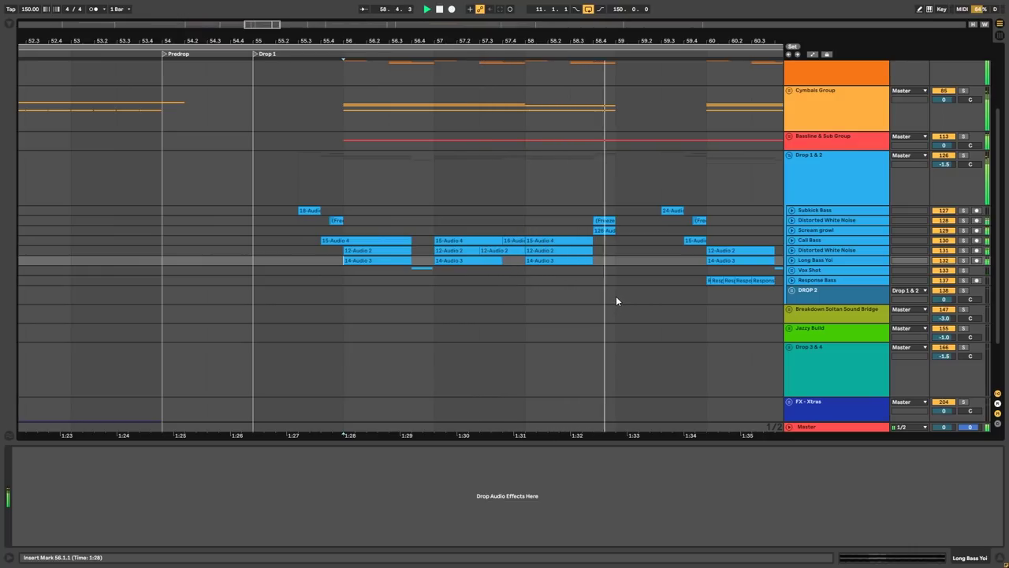
key(space)
Unfold Scream growl, play it from 58.4.1 in the mix and soloed, and show its Saturator before folding the track
click(791, 230)
click(600, 270)
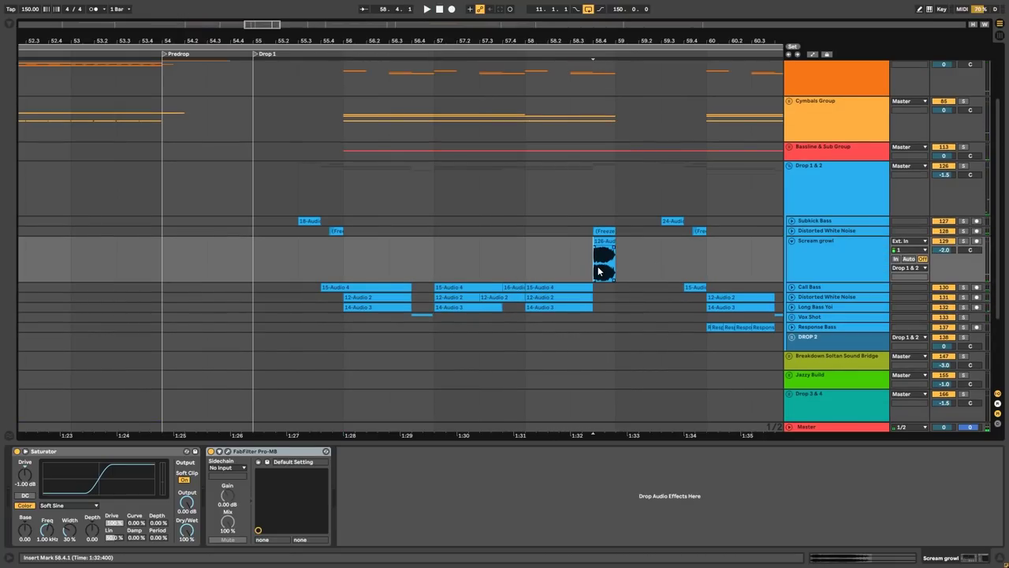
key(space)
key(space)
key(space)
key(space)
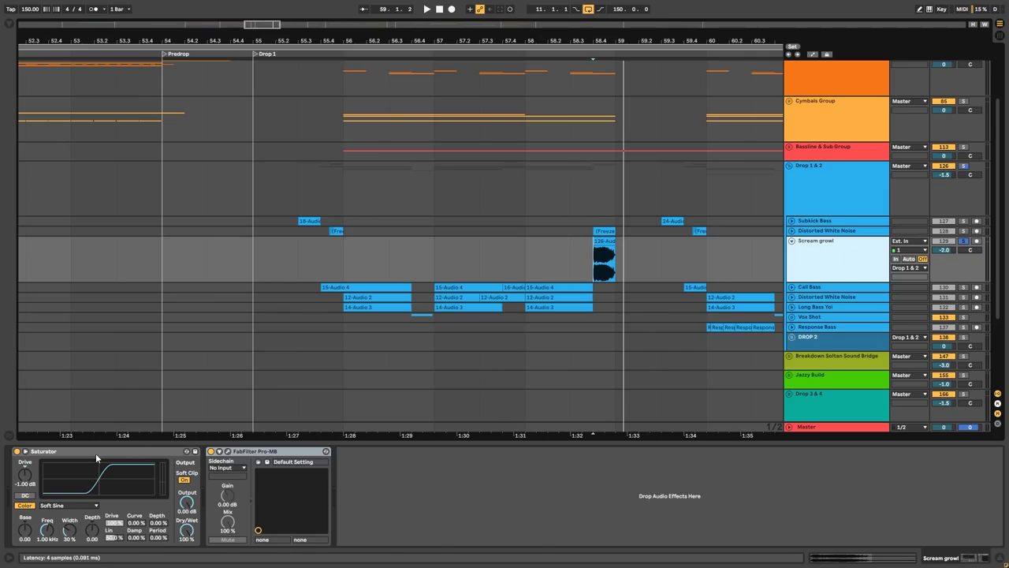
click(60, 452)
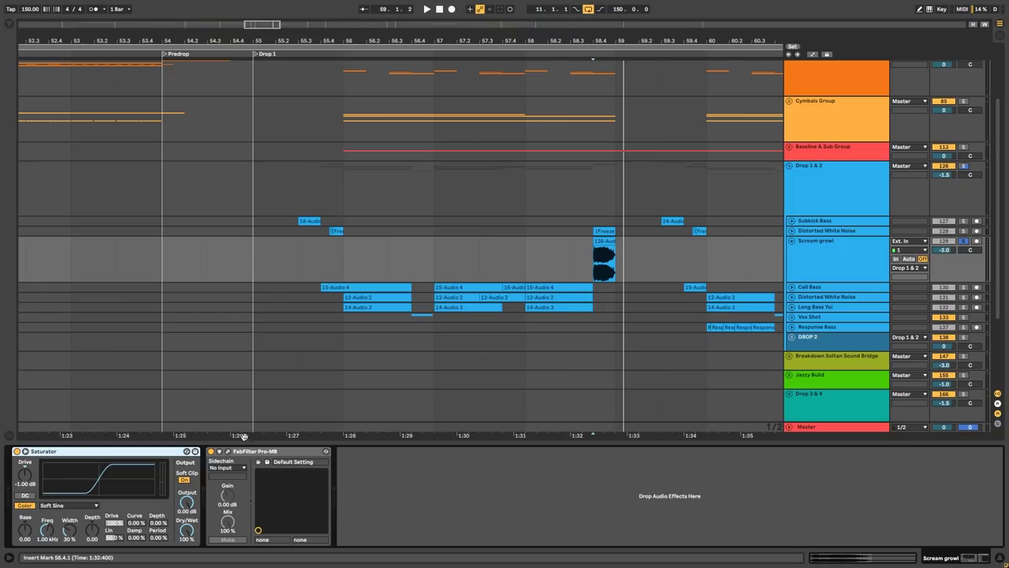
click(792, 242)
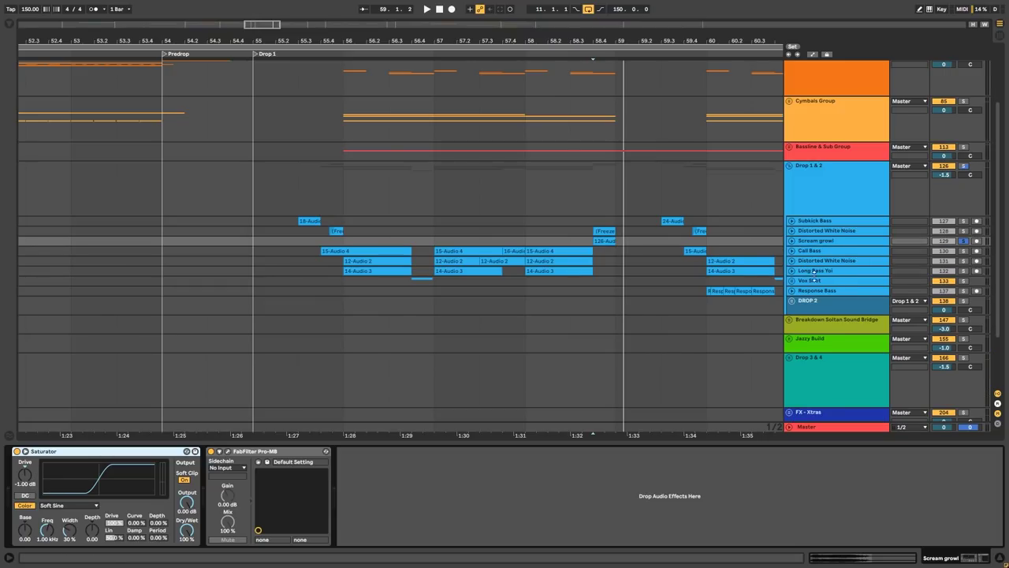
Unfold the Response Bass track and play it soloed from 60.1.1
click(808, 292)
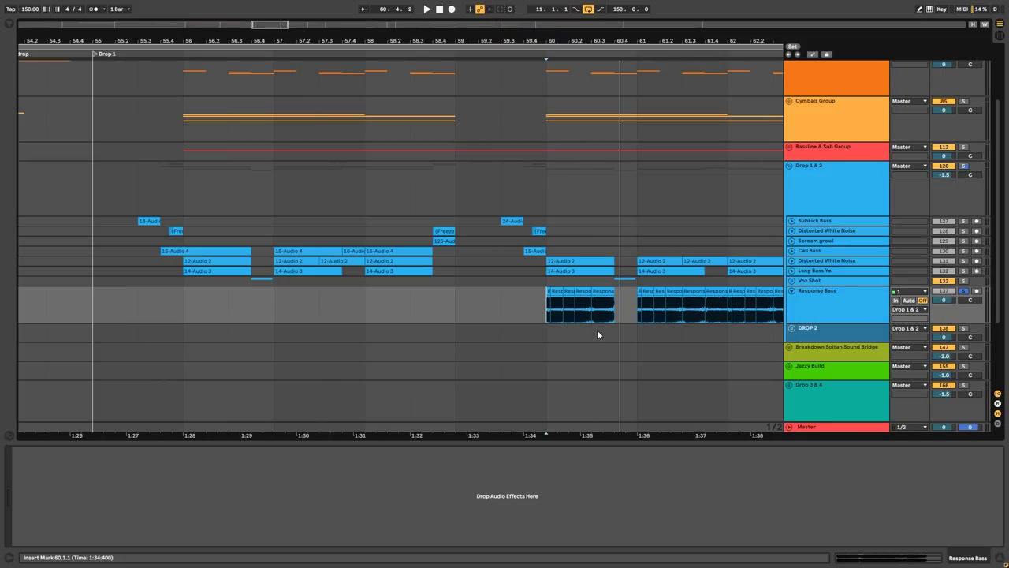
key(plus)
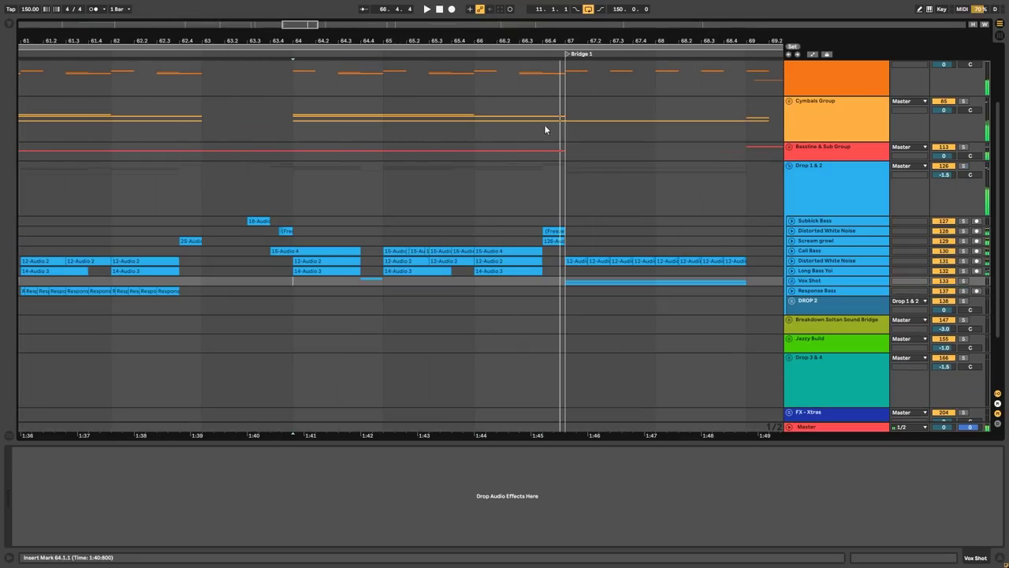
Play the full mix through Bridge 1 from 67.1.1 and stop before Drop 2
scroll(557, 227, down, 4)
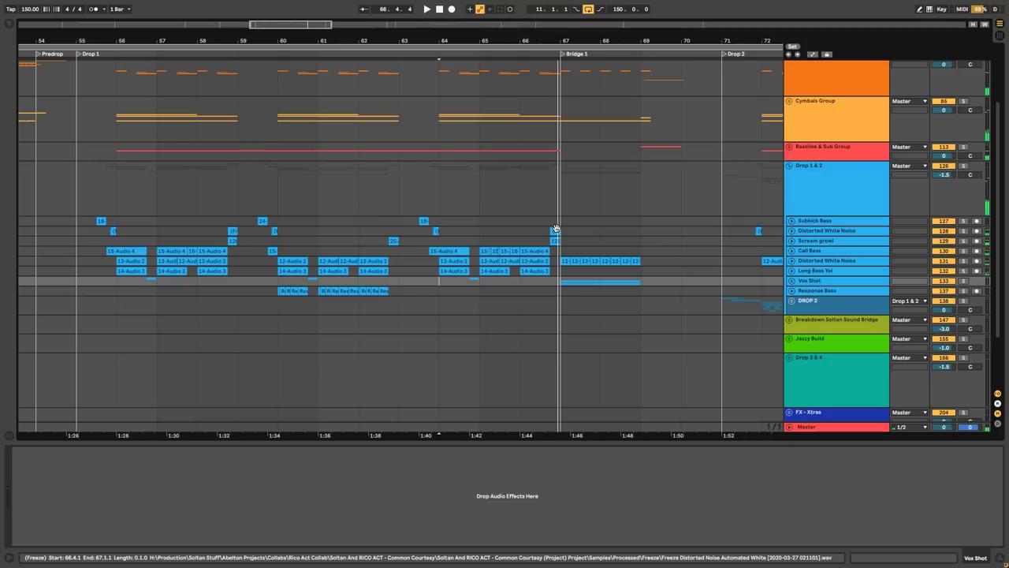
click(560, 272)
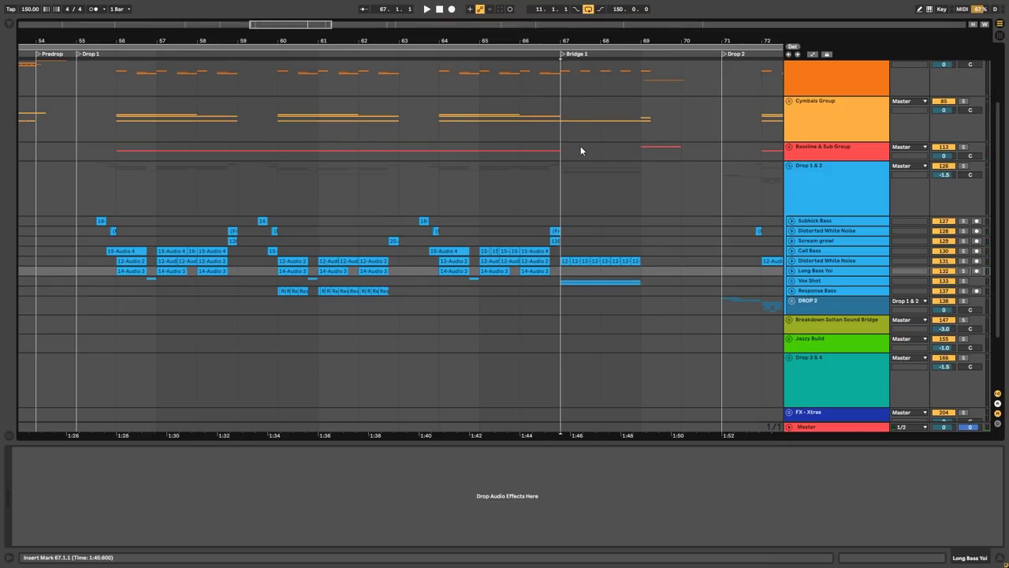
key(space)
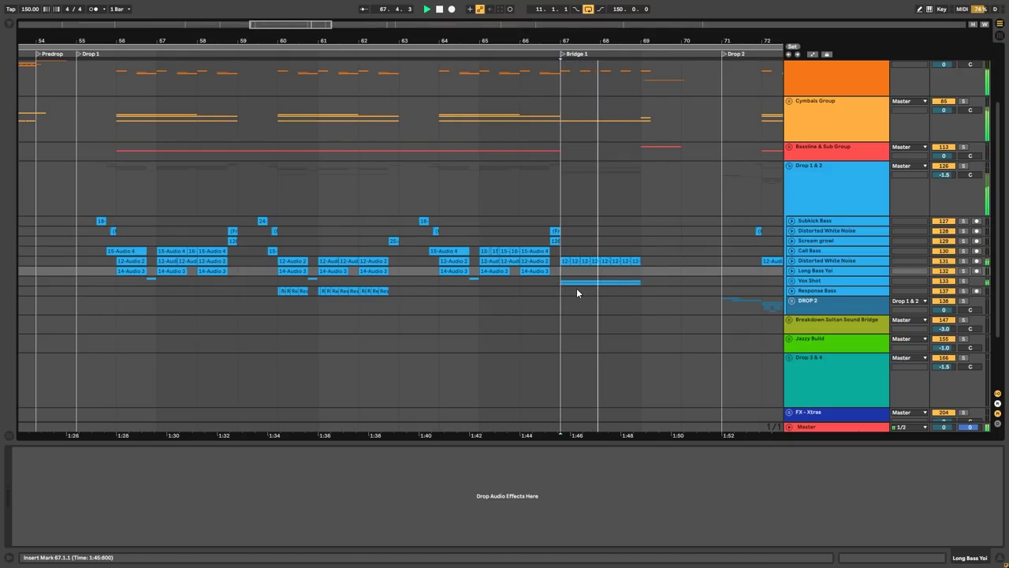
key(minus)
scroll(641, 300, up, 3)
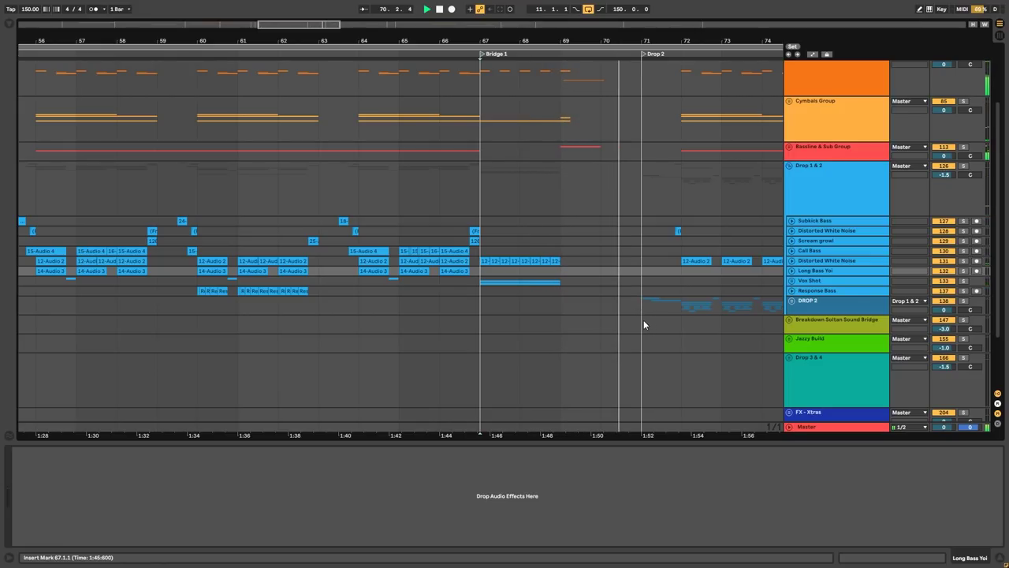
key(space)
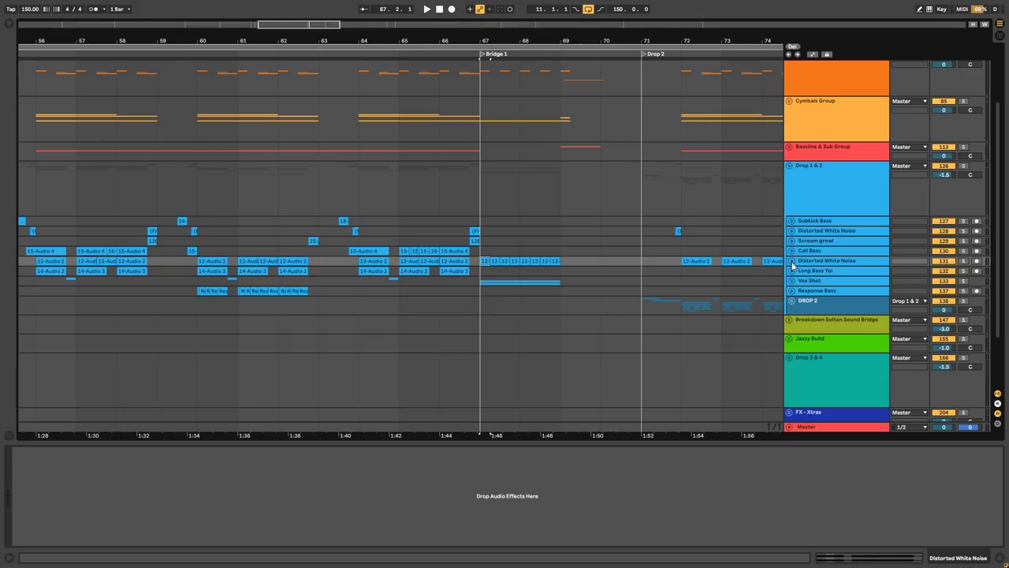
Unfold the second Distorted White Noise track to show its Bridge 1 clips, and fold it again
click(792, 260)
click(792, 262)
click(810, 291)
Unfold the Vox Shot group, play its Breath Loop track soloed from 67.1.1, and fold that track
click(804, 281)
click(792, 281)
click(804, 338)
scroll(807, 337, down, 2)
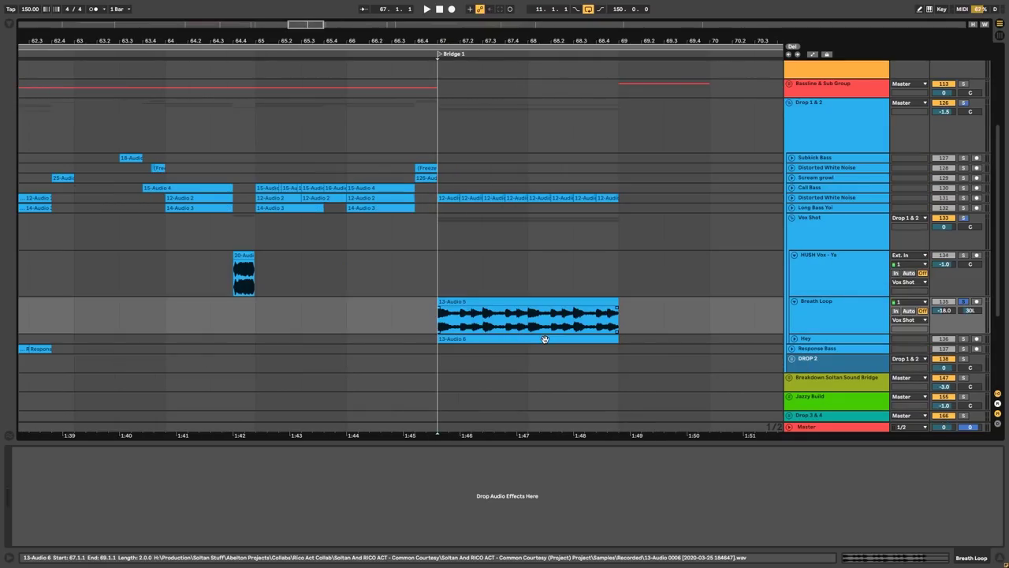
key(space)
click(793, 303)
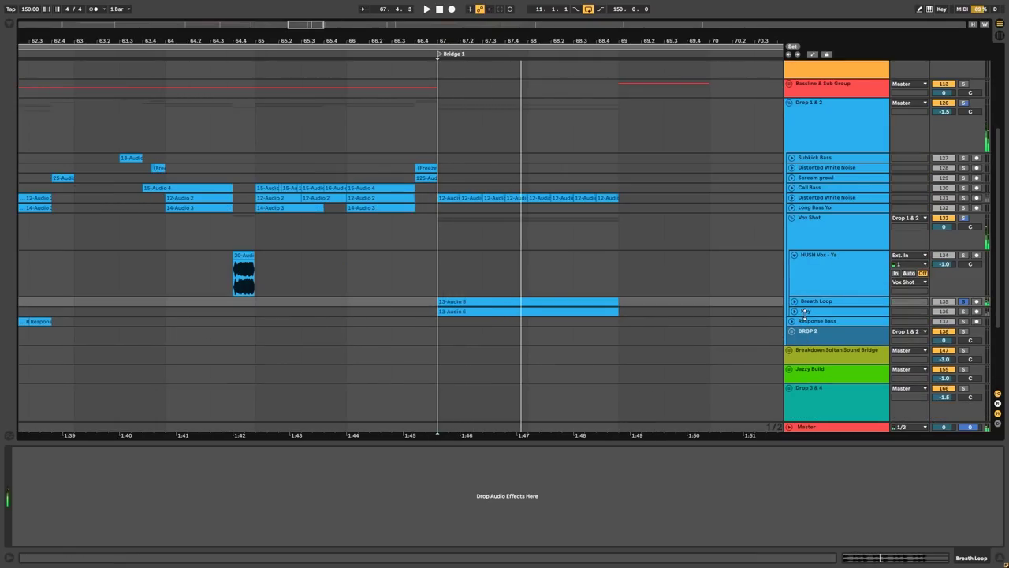
Unfold the Hey track, play it soloed from 67.1.1 and fold it
click(800, 312)
click(795, 311)
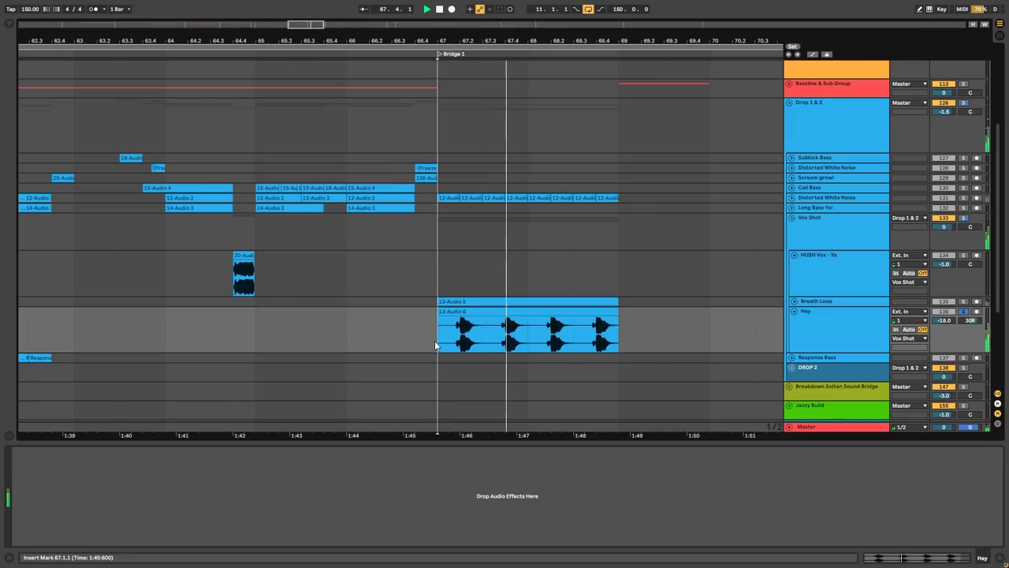
click(795, 312)
Unfold Breath Loop to show its panning, and fold the whole Vox Shot group with its solo off
click(792, 300)
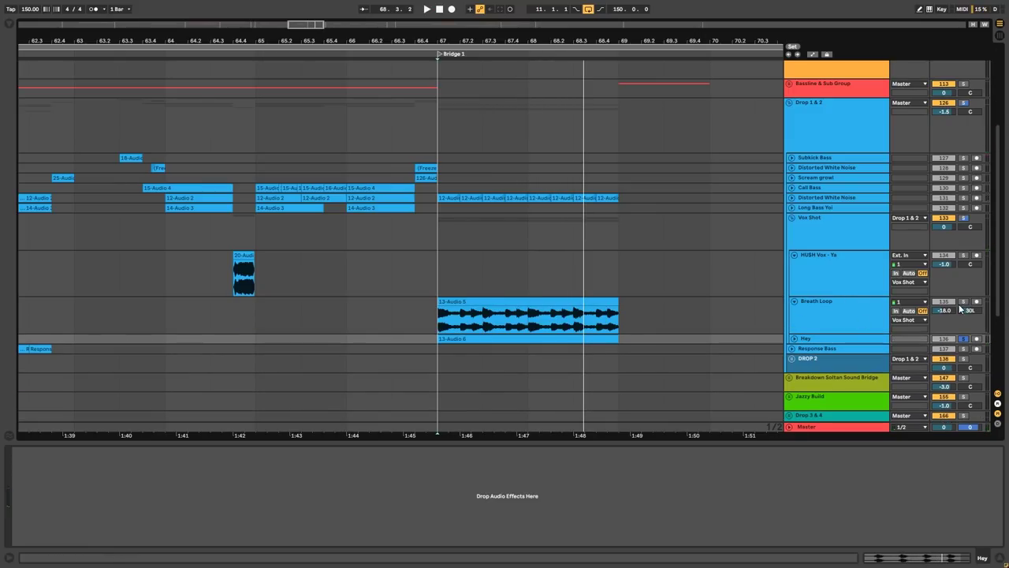
click(812, 242)
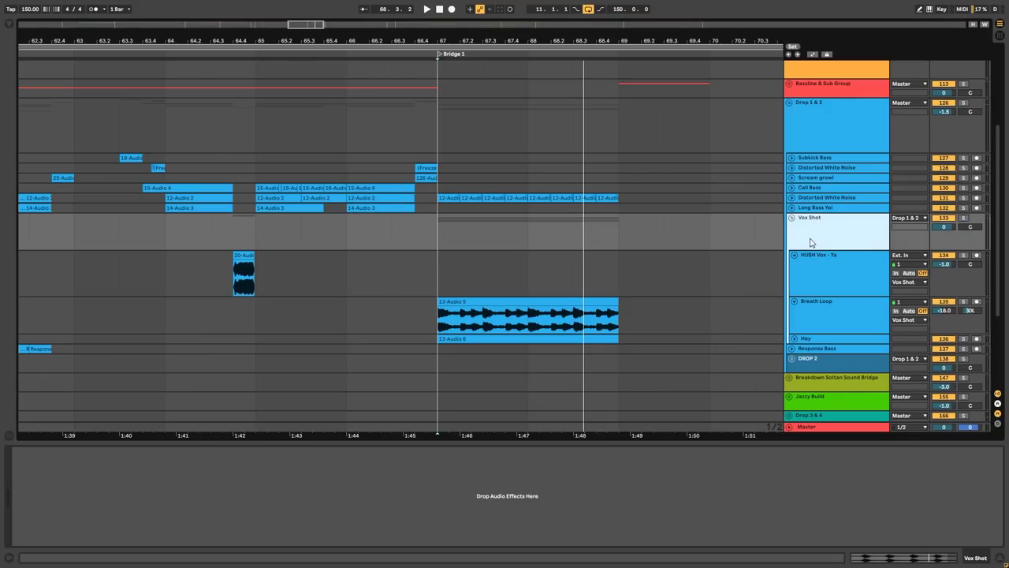
click(791, 218)
Open the FX - Xtras group and play the Drop FX White Noise Sweep soloed from 66.4.1
scroll(522, 373, down, 5)
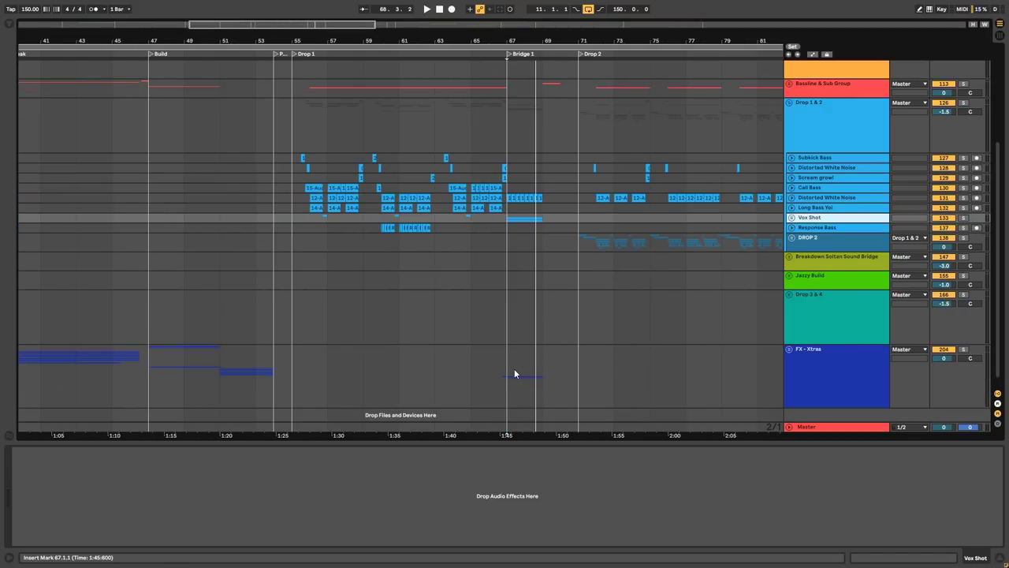
scroll(516, 374, down, 1)
click(511, 372)
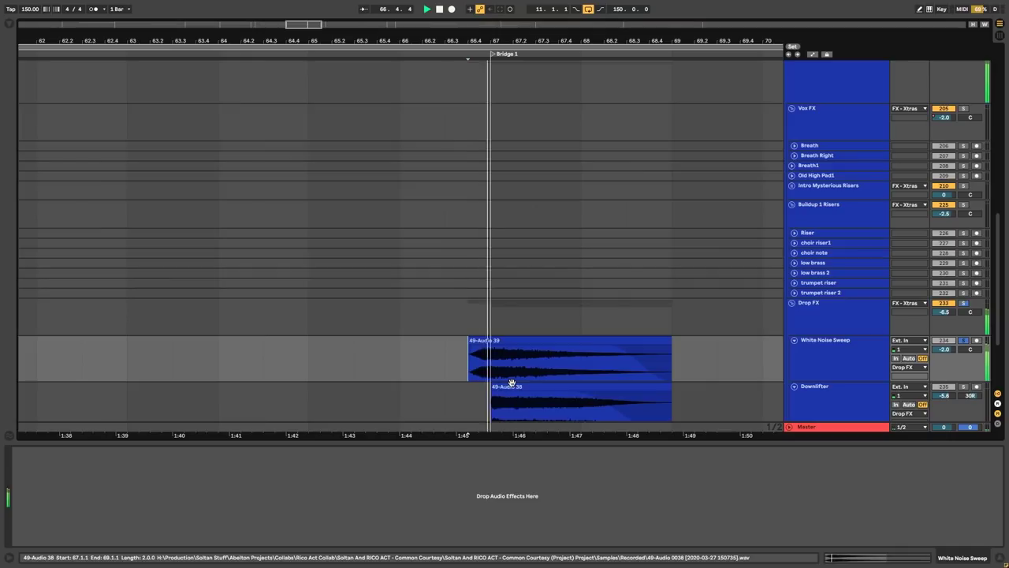
scroll(512, 380, down, 3)
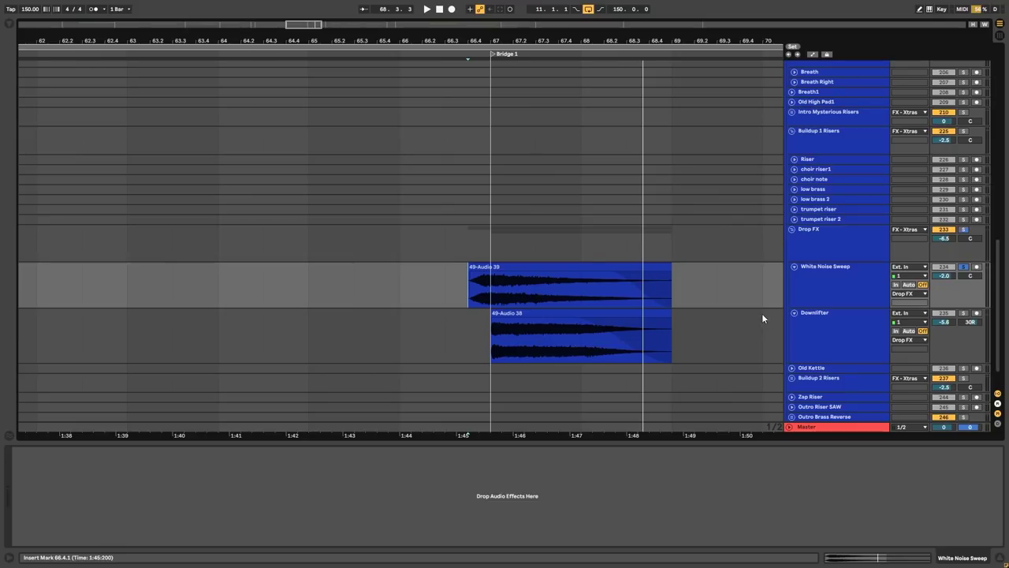
Show the Drop FX group's effect chain and play the sweep to demonstrate the Drop Sidechain gain
click(821, 242)
key(space)
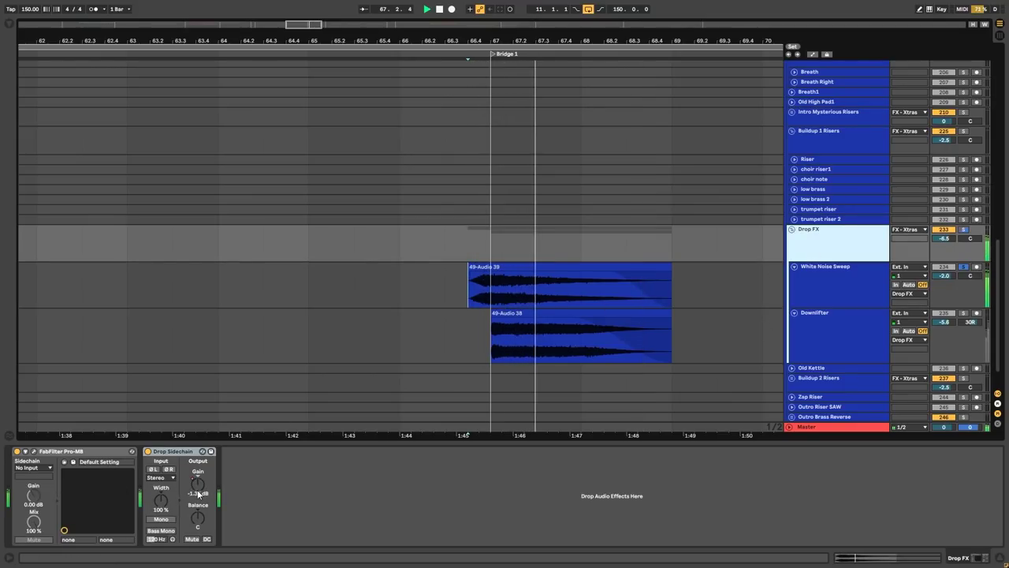
key(space)
Play the soloed Downlifter from 67.1.1, fold both Drop FX tracks and select the Drop FX group
click(762, 328)
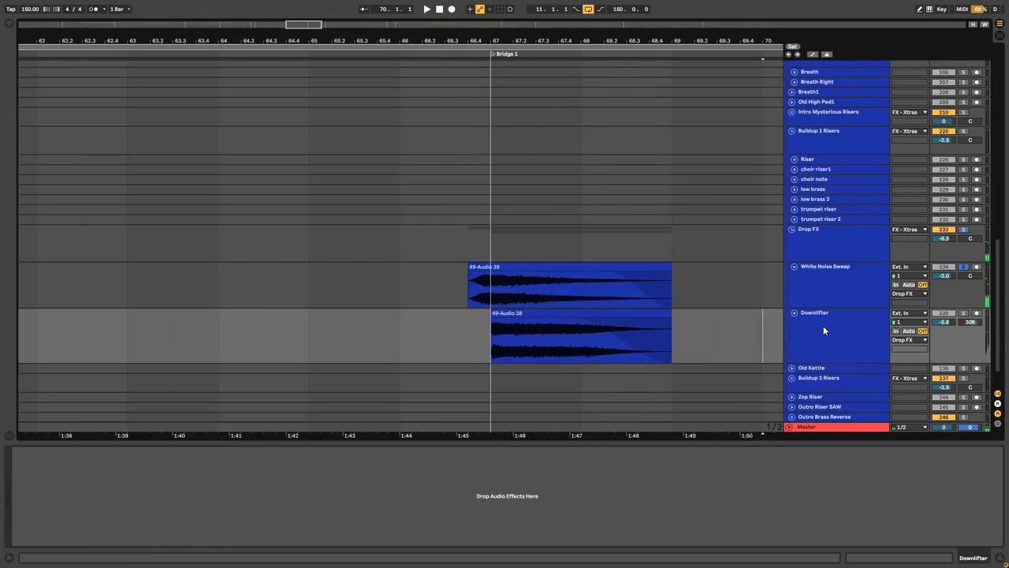
click(494, 346)
key(space)
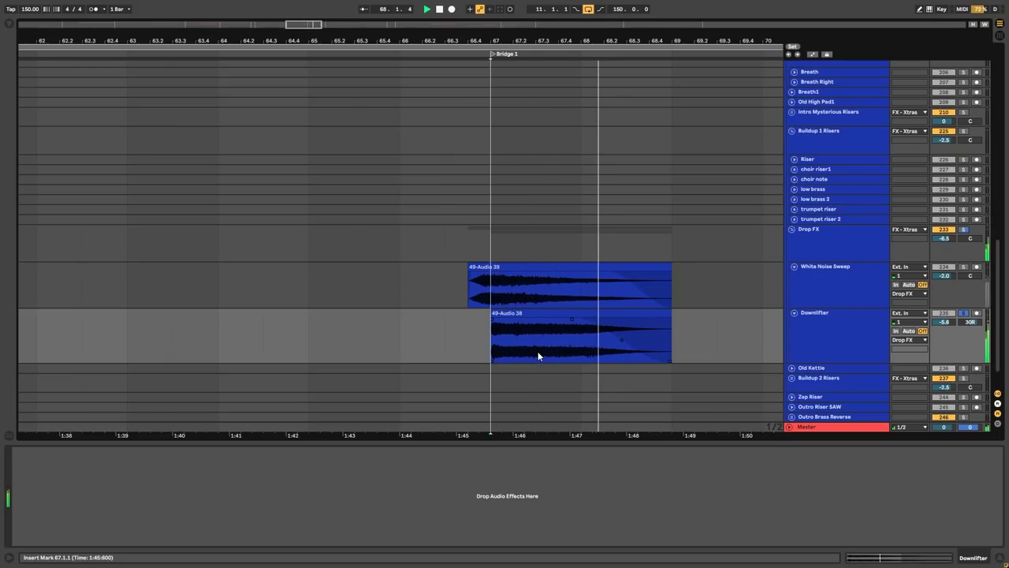
key(space)
click(806, 280)
click(815, 242)
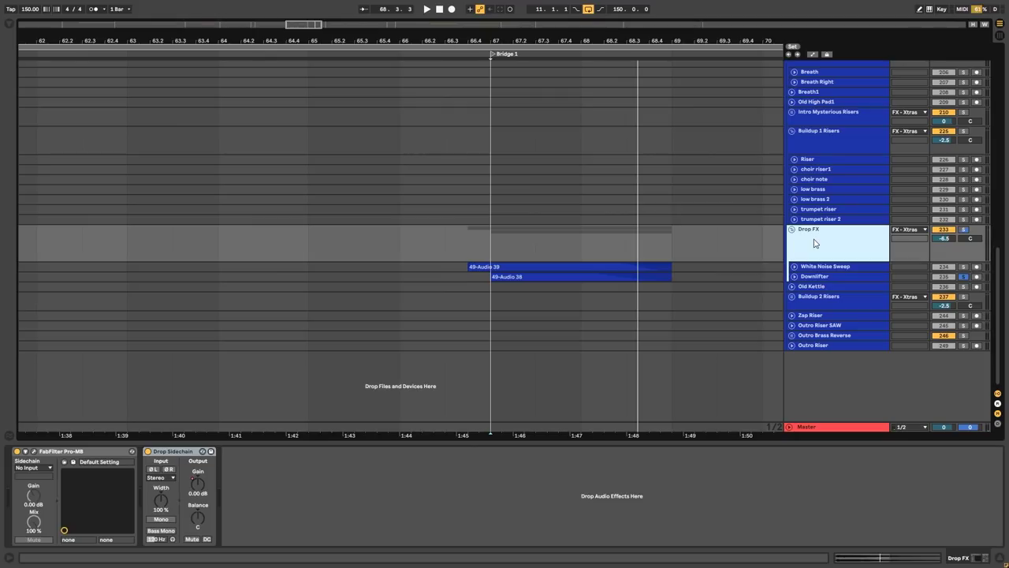
Review the multiband compression curve of the Drop FX group's FabFilter Pro-MB and close the plugin window
click(33, 451)
drag(670, 218, 533, 214)
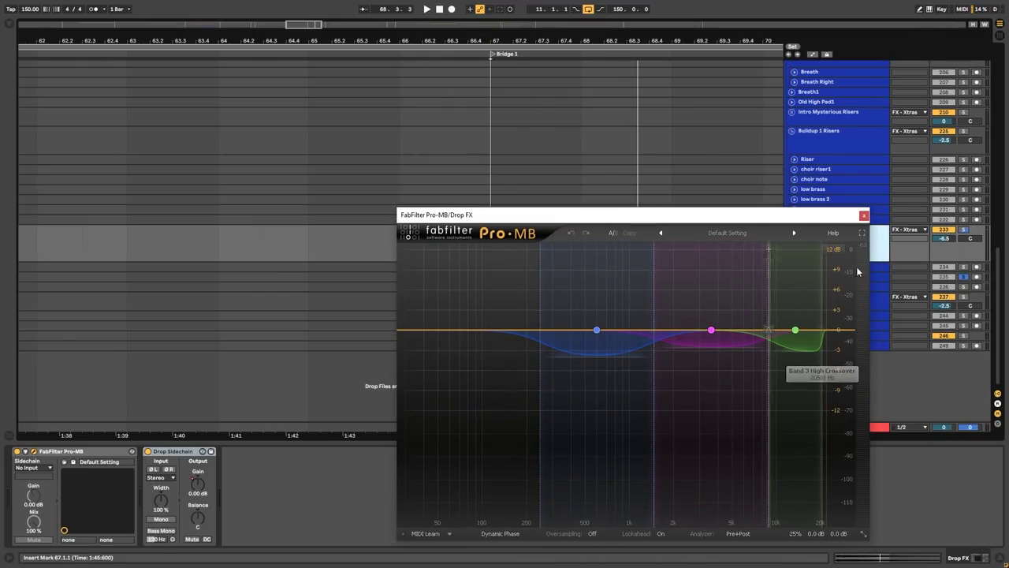
click(864, 215)
Open the Rico Act group and unfold its Bridge Loop COMMON track to show the audio clip at Bridge 1
scroll(691, 270, up, 15)
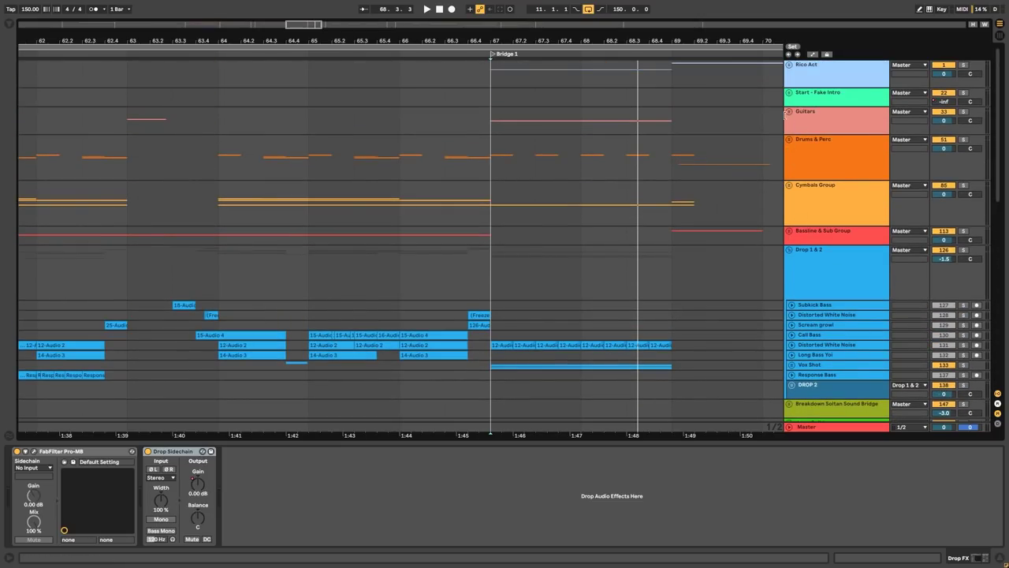
click(789, 64)
click(792, 140)
scroll(513, 185, up, 3)
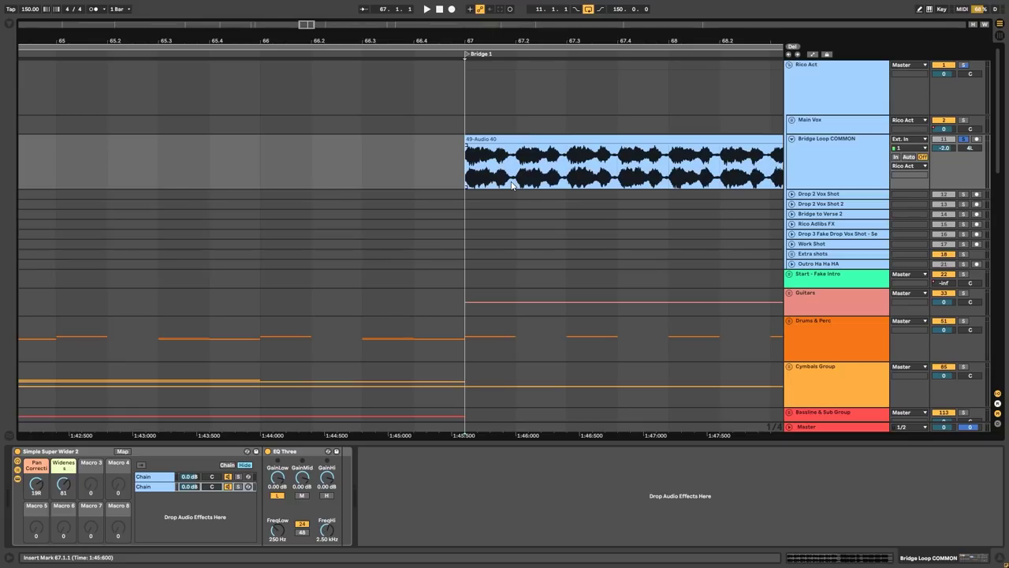
scroll(485, 186, down, 3)
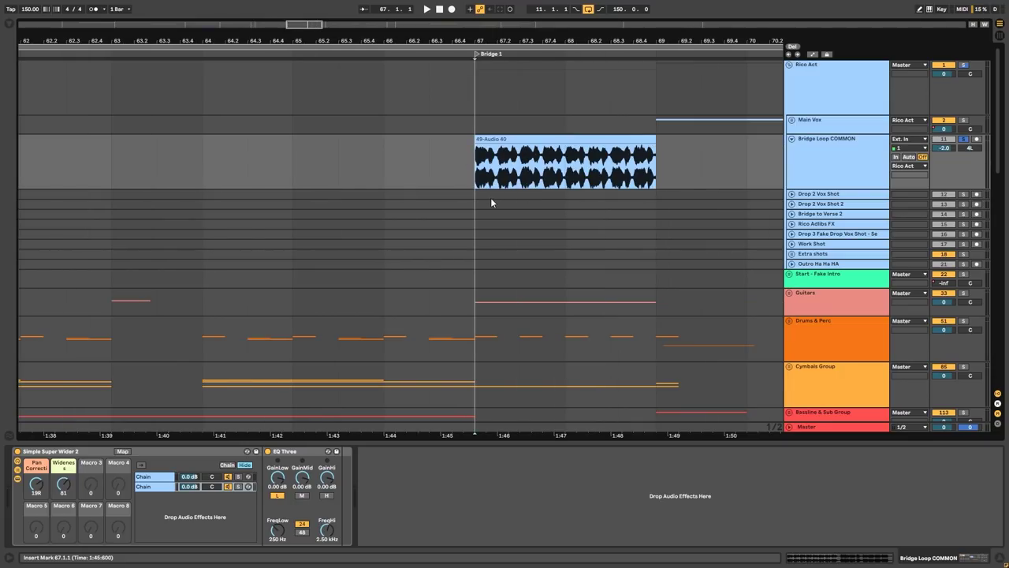
Point out Bridge Loop COMMON's Simple Super Wider 2, play the soloed loop from 67.1.1 and fold the track
click(46, 465)
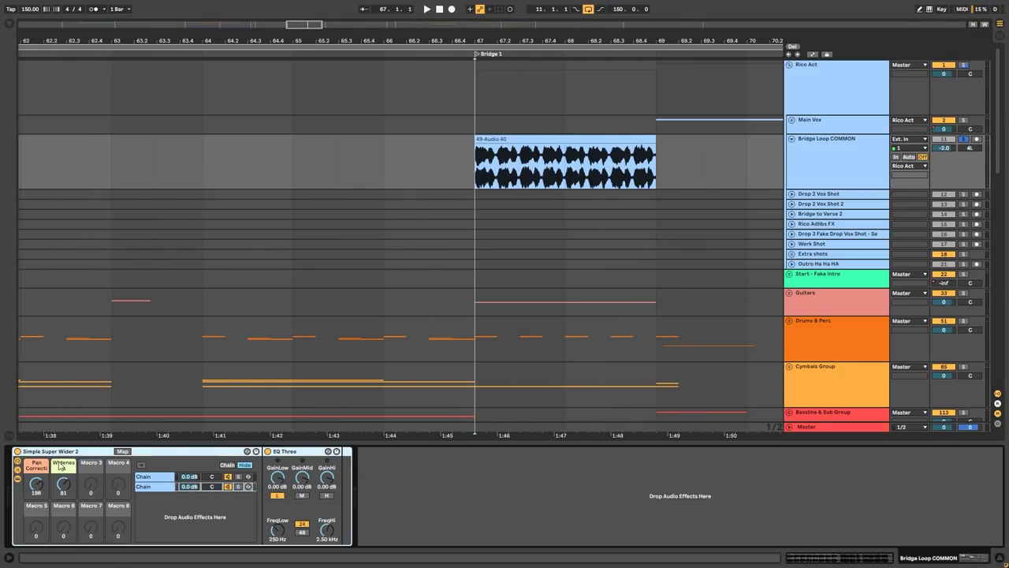
key(space)
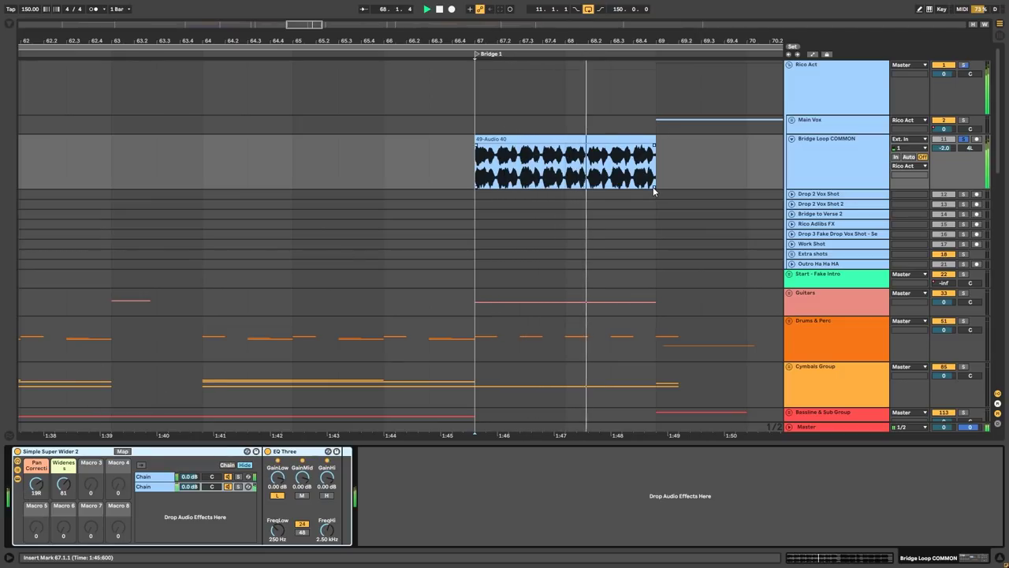
key(space)
click(792, 138)
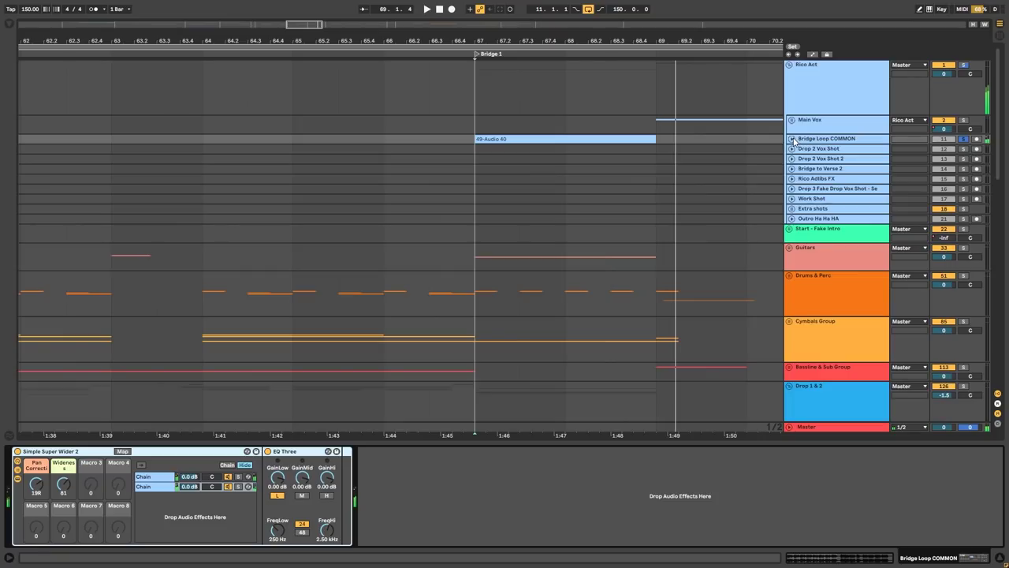
Open the Main Vox group and its Verse + Chorus subgroup to show the vocal layers around Bridge 1
click(792, 120)
scroll(597, 187, down, 3)
click(794, 176)
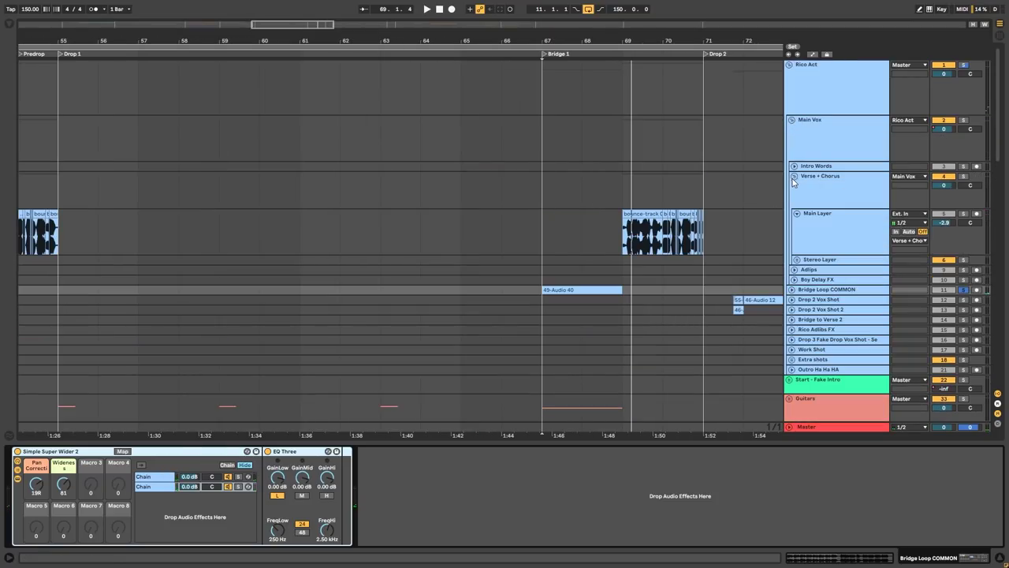
Play the Main Layer vocal clips in Bridge 1 from bar 69 with the track soloed
scroll(613, 244, up, 3)
click(529, 242)
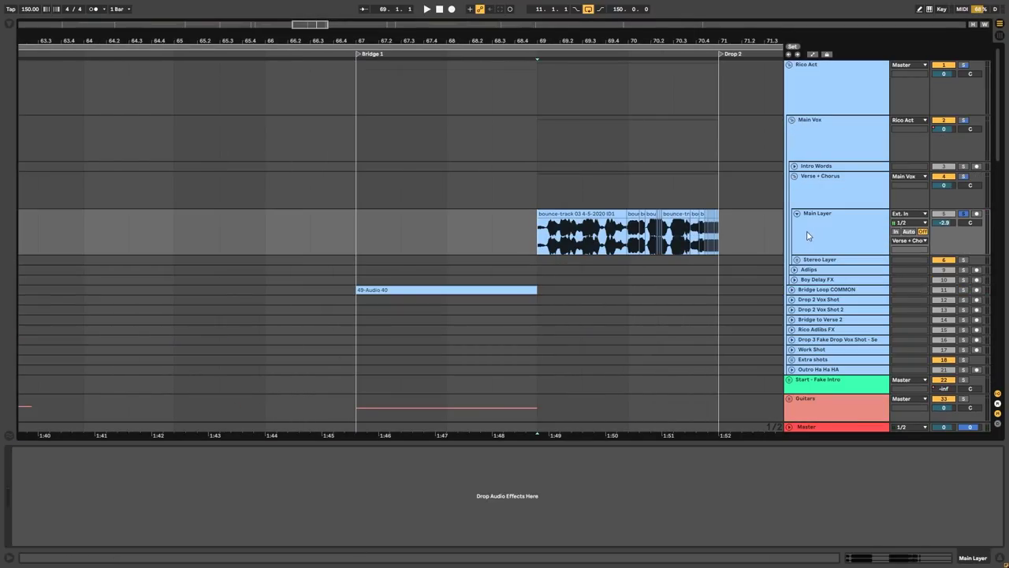
scroll(746, 250, up, 4)
click(587, 249)
key(space)
scroll(615, 249, down, 2)
key(space)
scroll(471, 249, down, 3)
Collapse the Main Layer track and fold the Verse + Chorus, Main Vox and Rico Act groups
click(797, 214)
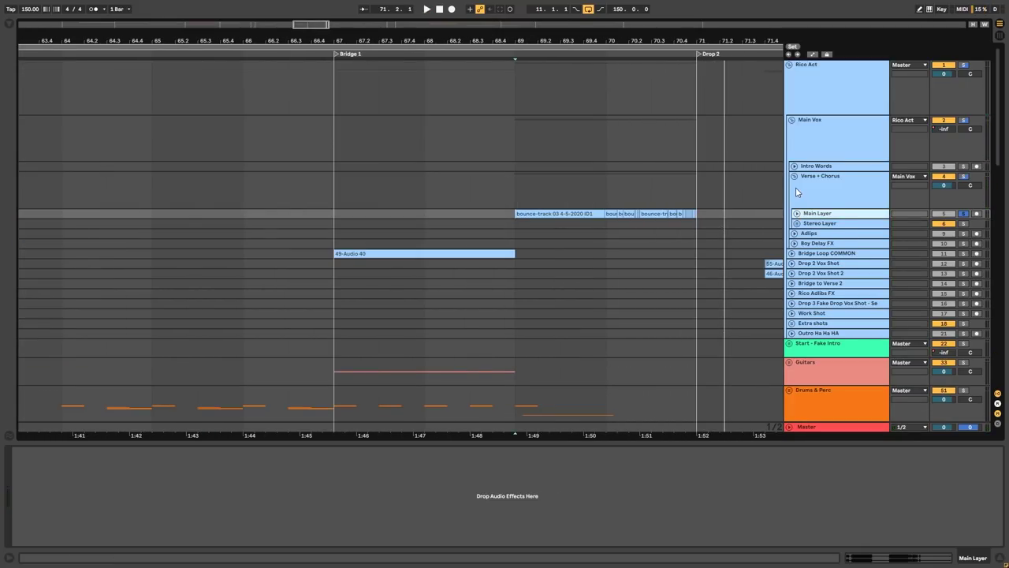
click(794, 177)
click(791, 120)
click(789, 66)
click(815, 101)
click(804, 121)
click(793, 145)
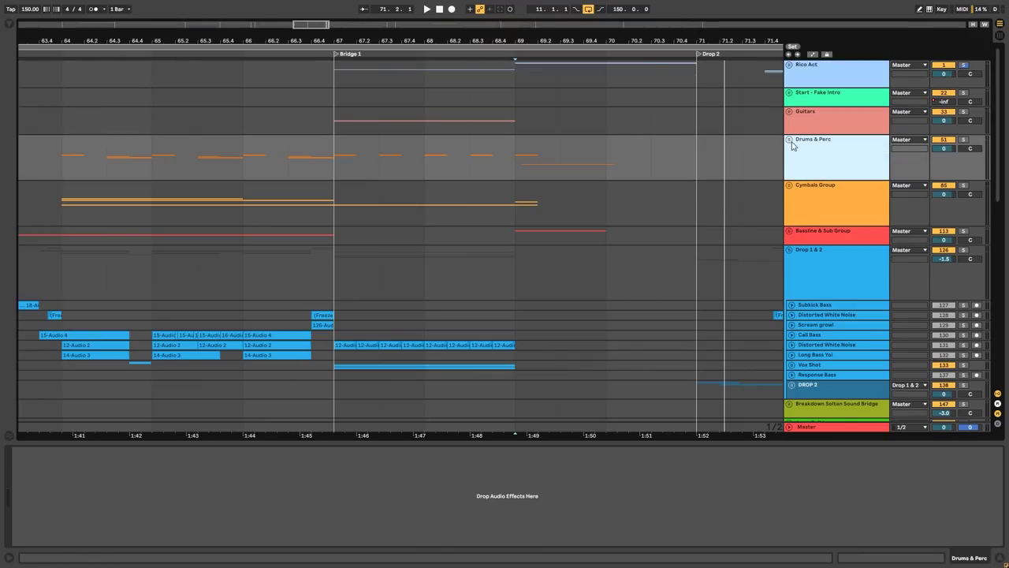
Unfold the Drums & Perc group and play the Bridge Snare roll soloed from 69.1.2
click(790, 141)
scroll(678, 213, down, 1)
click(525, 262)
click(791, 260)
scroll(543, 287, up, 3)
scroll(552, 289, right, 1)
key(s)
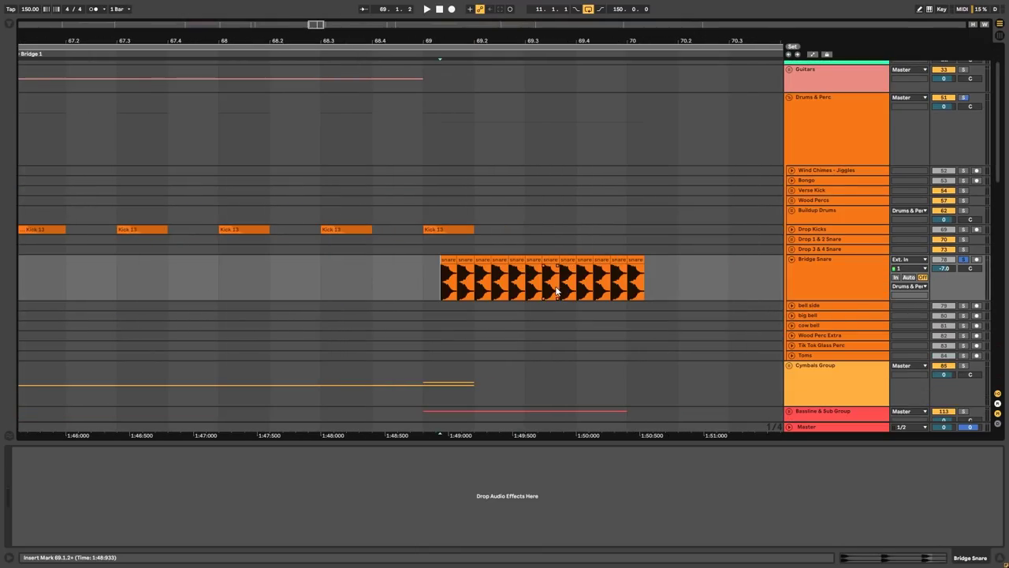
key(space)
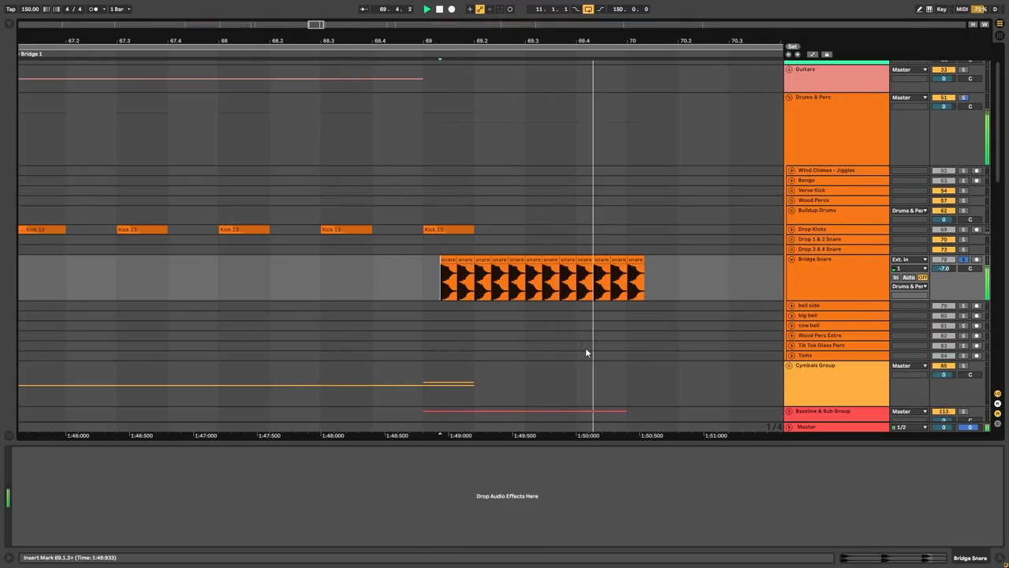
key(space)
Collapse the Bridge Snare track and fold the Drums & Perc group
scroll(441, 267, down, 8)
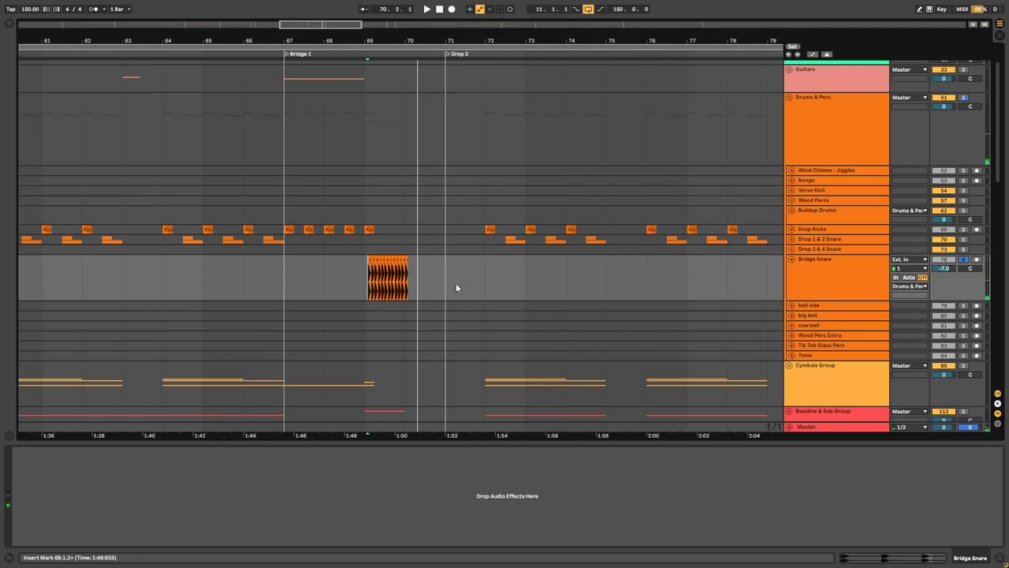
scroll(662, 290, up, 4)
click(792, 260)
click(796, 125)
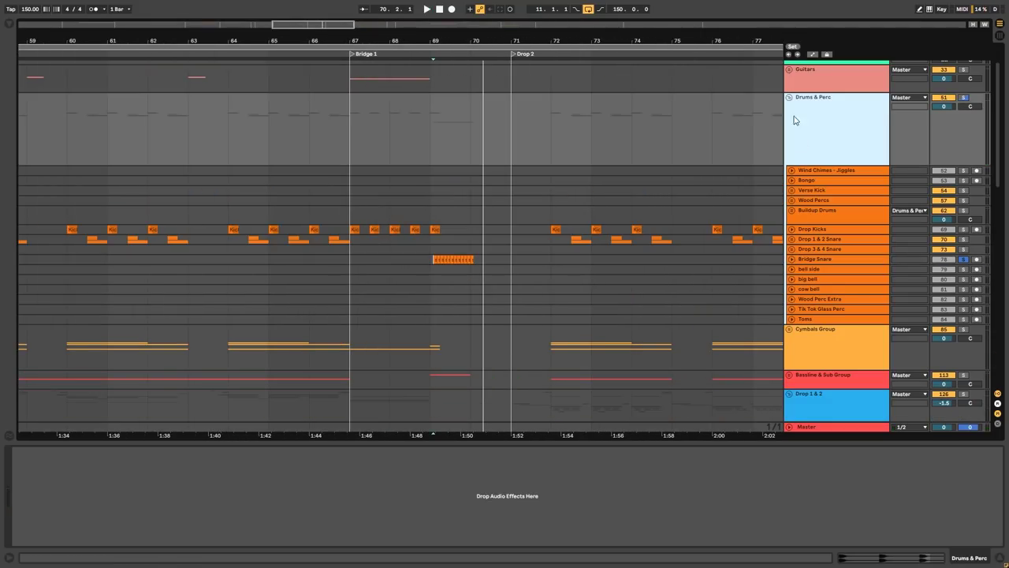
click(789, 97)
Unfold the Cymbals Group to examine the Power Crash clips around Bridge 1, and fold it again
click(798, 154)
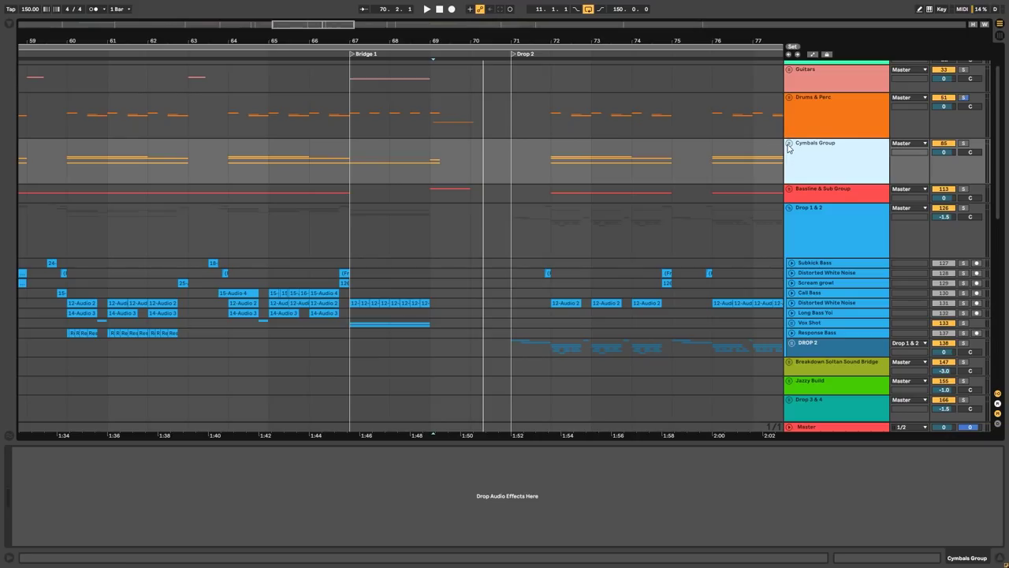
click(789, 134)
click(789, 142)
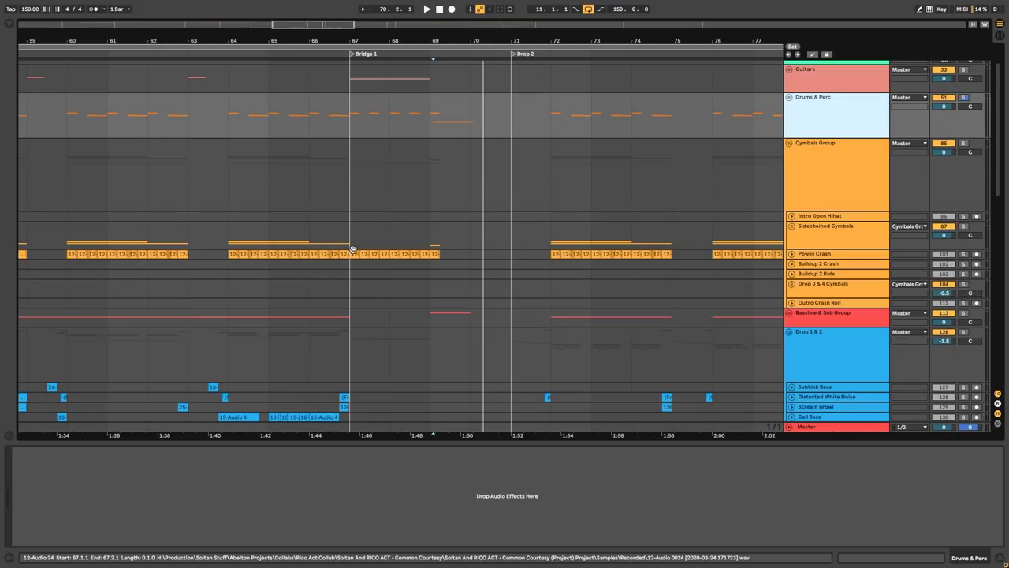
click(791, 253)
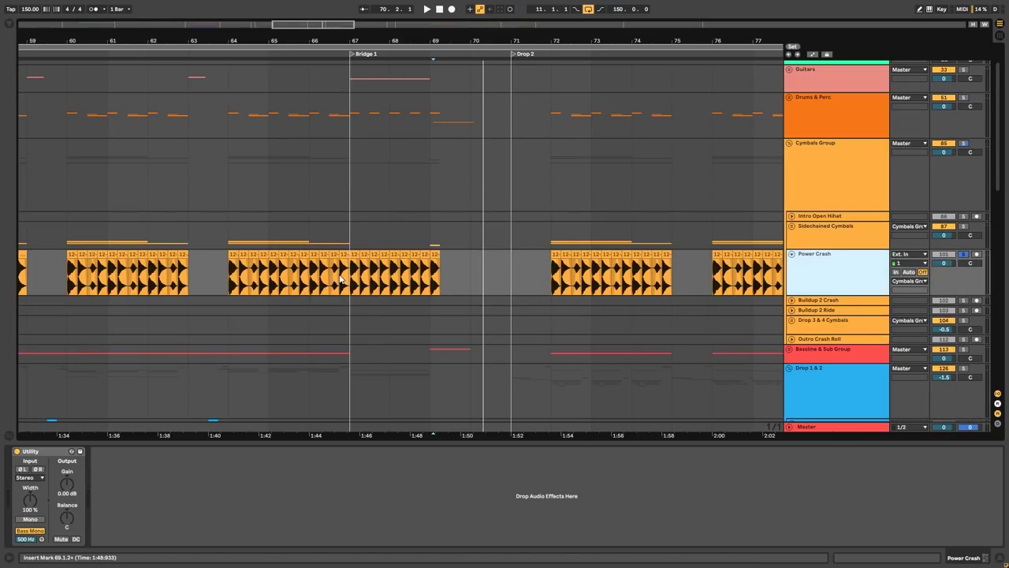
click(349, 278)
click(791, 254)
click(796, 153)
click(790, 142)
Unfold the Bassline & Sub Group and its Basslines subgroup, and expand the Bridge Reese track
click(430, 193)
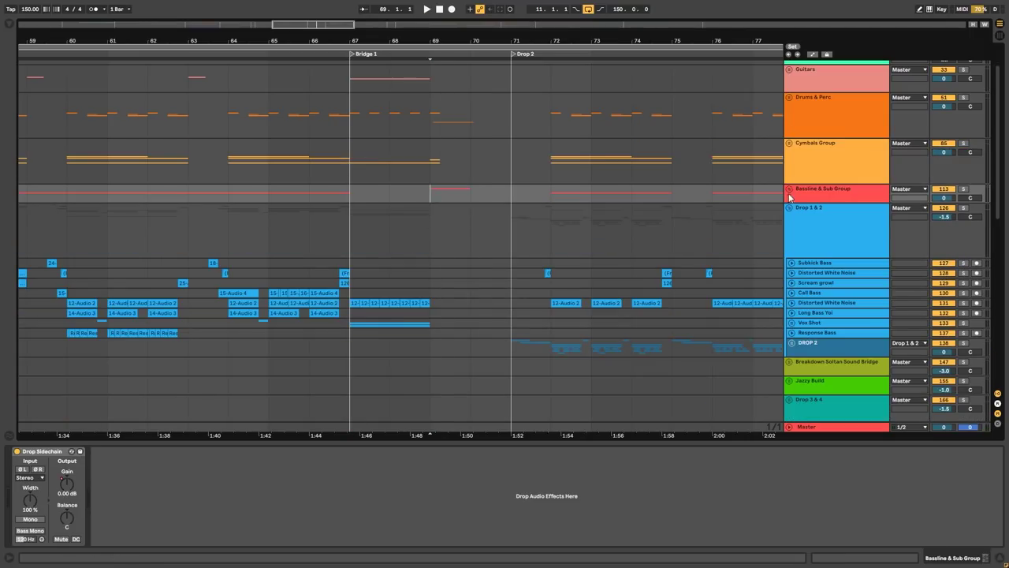
click(789, 189)
scroll(788, 195, down, 2)
click(440, 239)
click(796, 231)
click(800, 241)
click(794, 239)
Play the Bridge Reese clip soloed from bar 69 and fold the Bassline & Sub Group
drag(468, 272, 434, 284)
key(s)
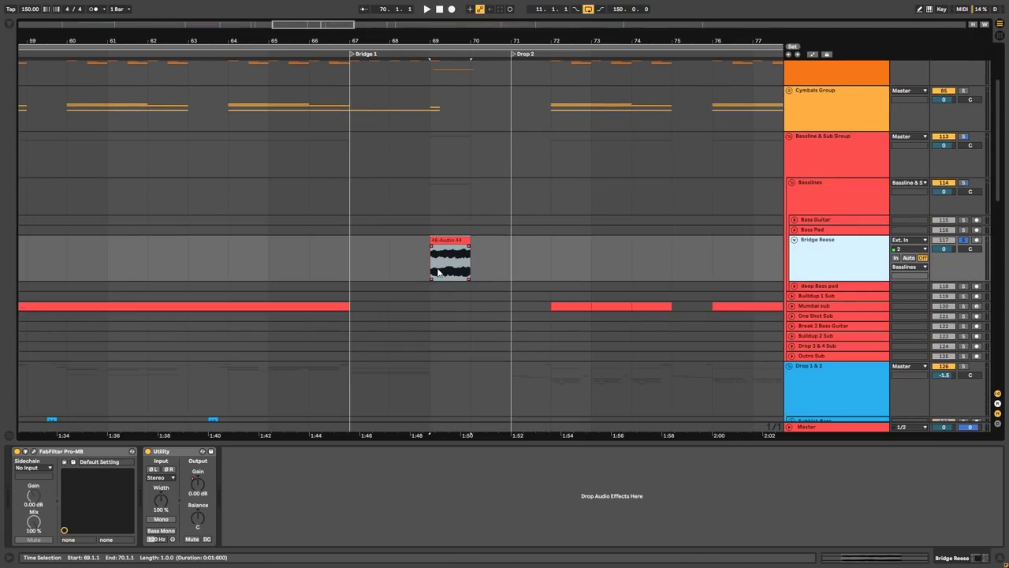
key(space)
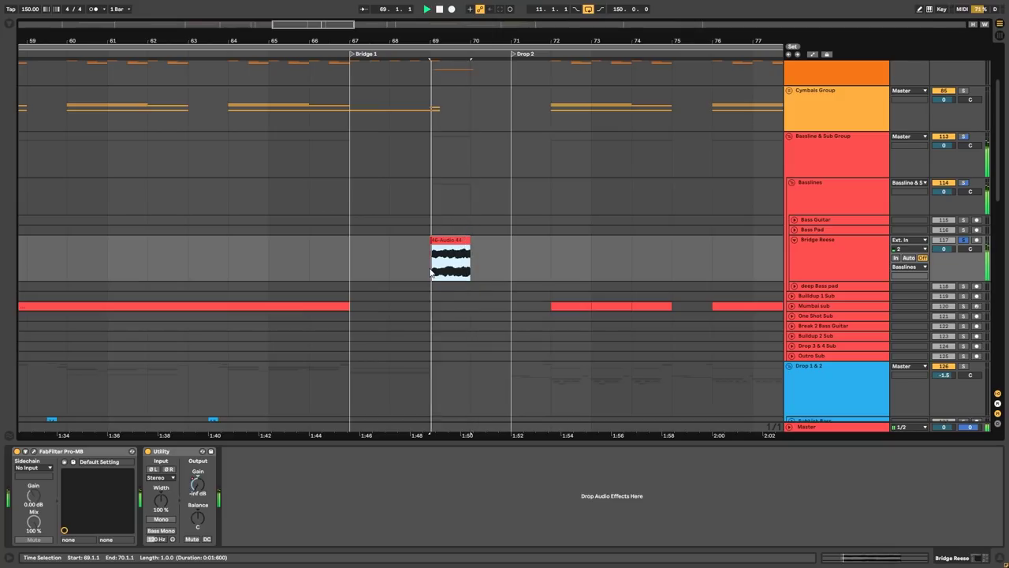
key(space)
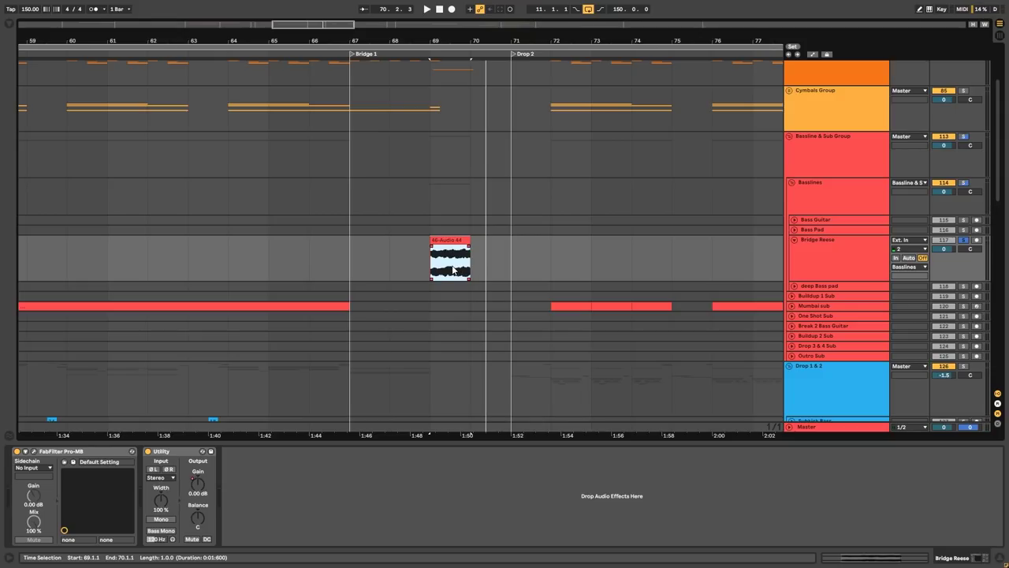
click(203, 494)
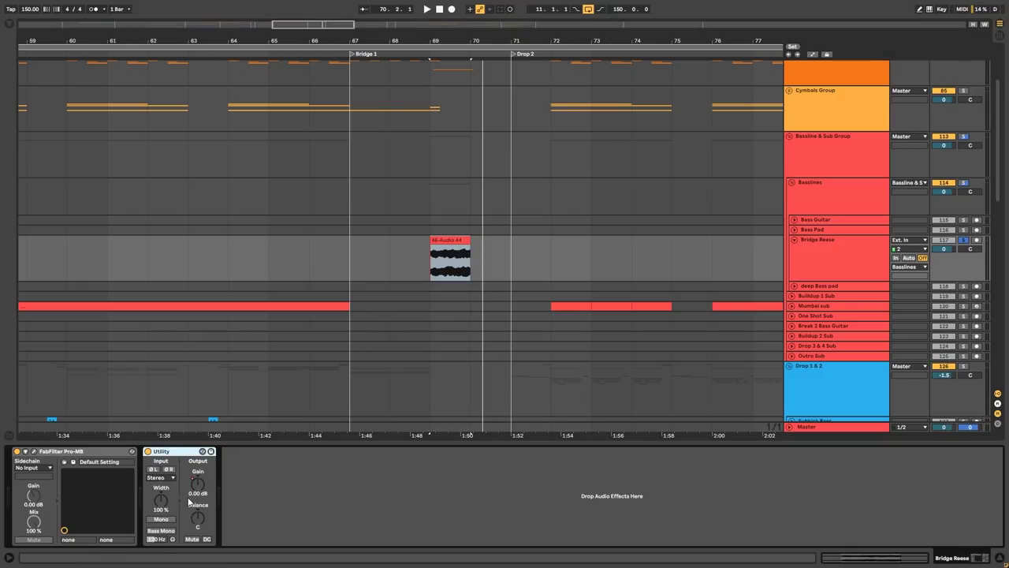
scroll(709, 173, up, 1)
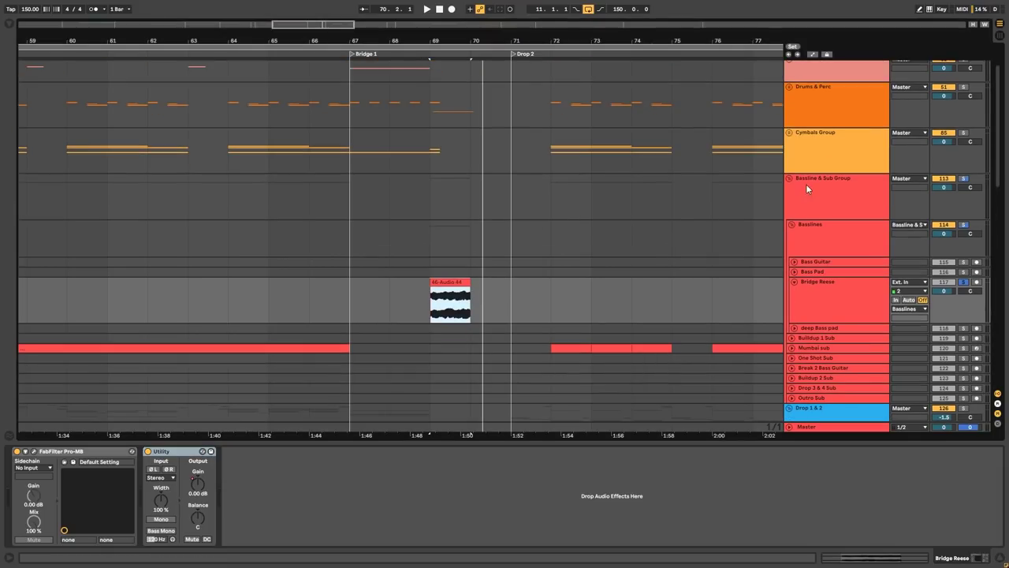
click(790, 180)
Play the full arrangement from the start of Drop 2 at bar 71
scroll(504, 210, down, 1)
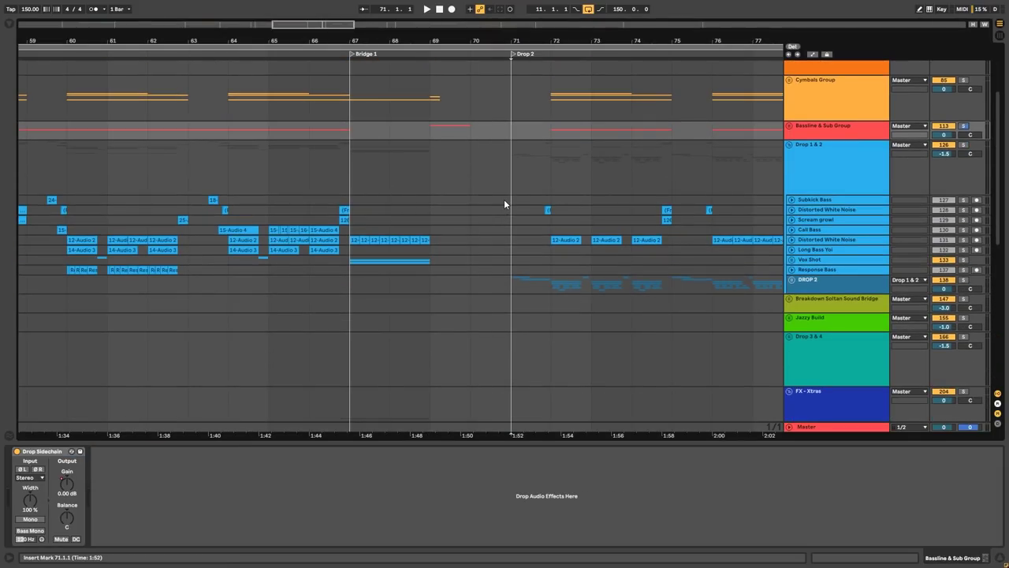
click(504, 199)
click(513, 167)
key(space)
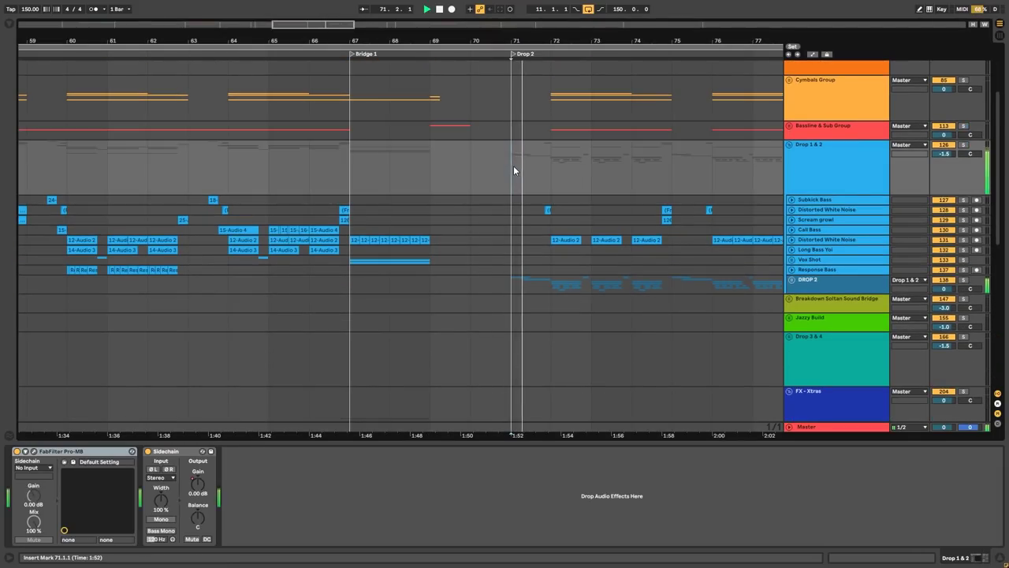
scroll(608, 209, up, 2)
click(810, 189)
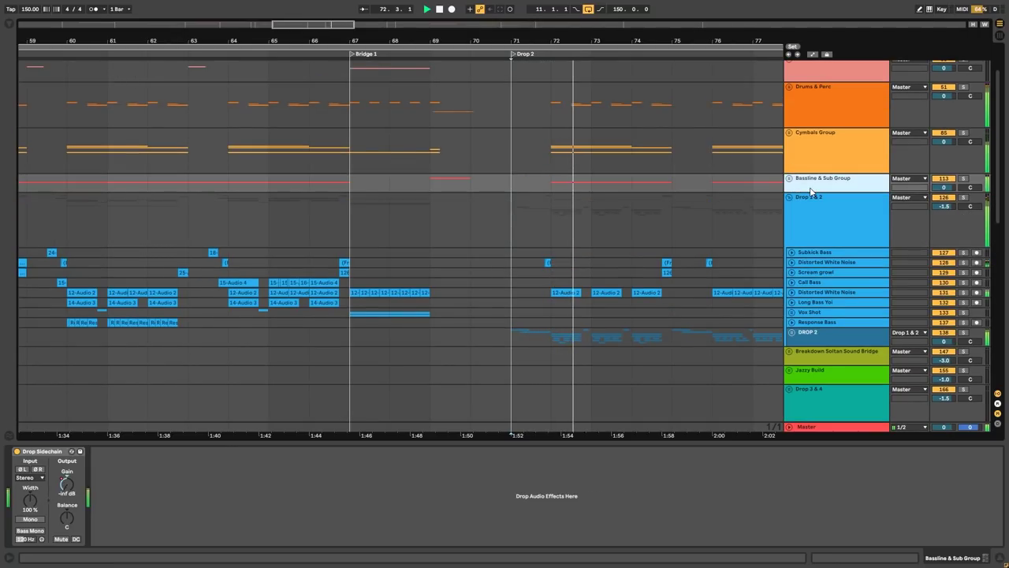
click(808, 158)
scroll(809, 162, up, 2)
click(810, 160)
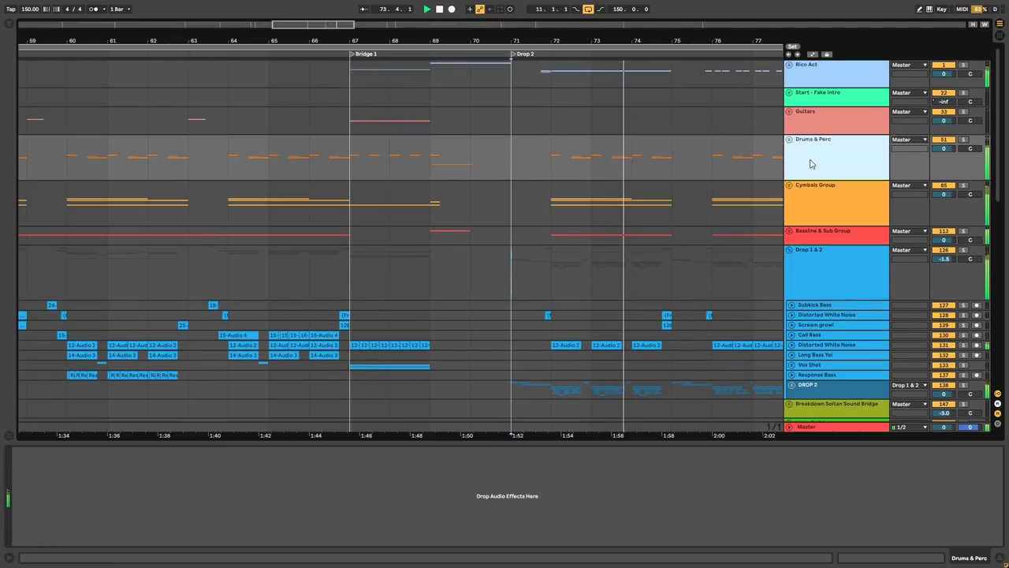
click(812, 123)
scroll(561, 186, down, 3)
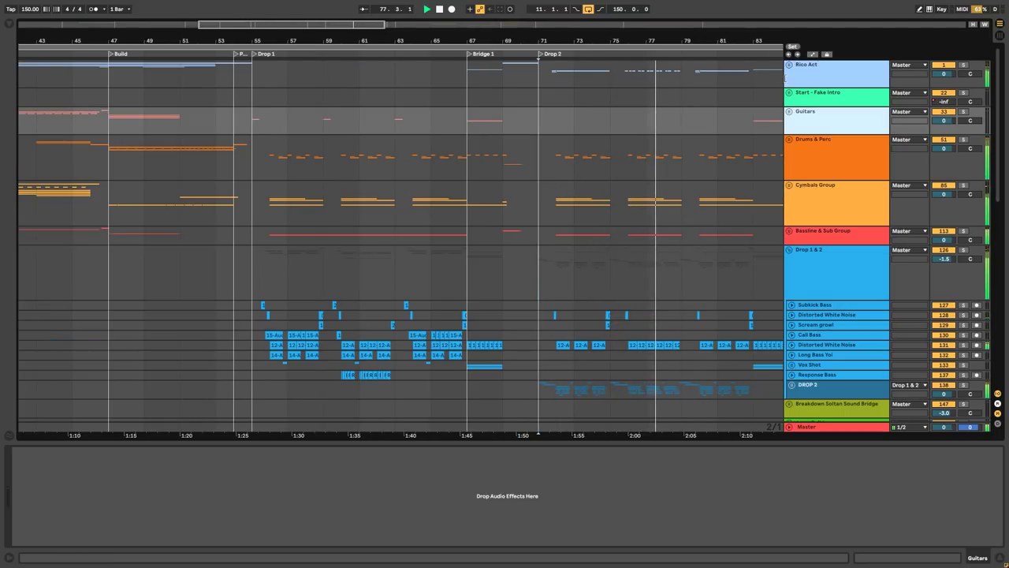
Unfold the Rico Act group and play the Drop 2 Vox Shot track soloed from 71.4.1
click(789, 70)
click(789, 65)
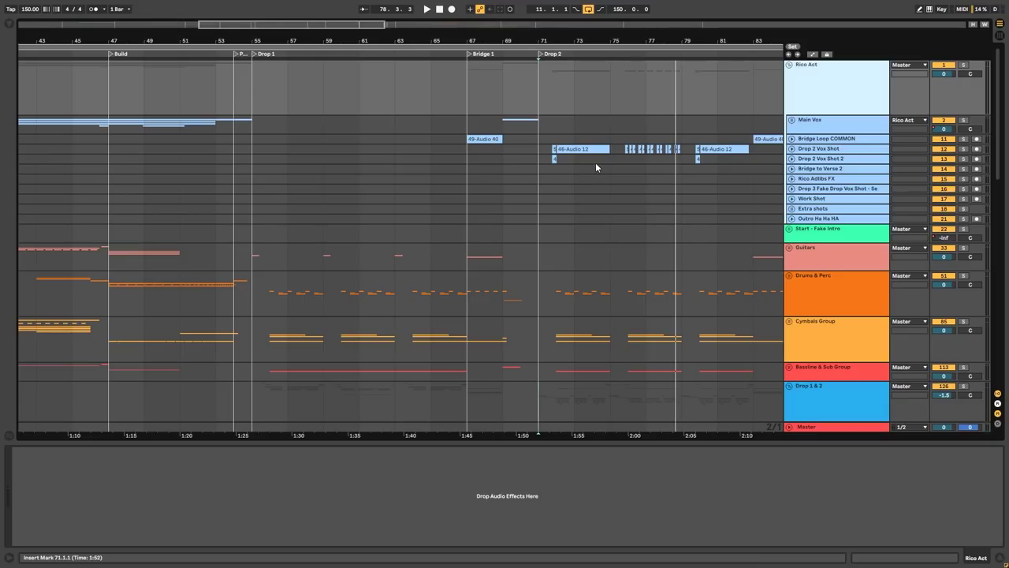
click(793, 149)
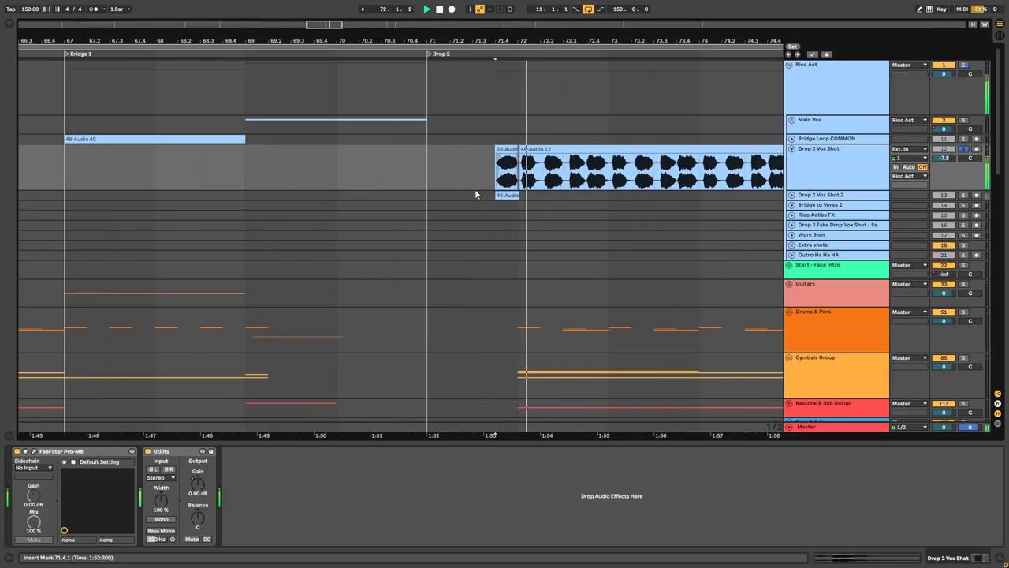
scroll(475, 191, down, 3)
scroll(544, 198, up, 3)
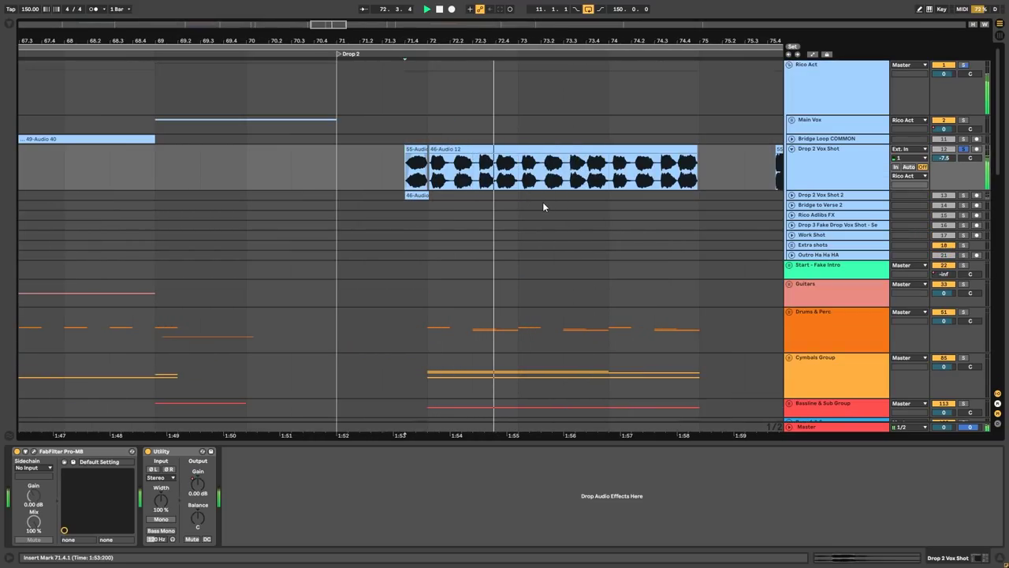
key(space)
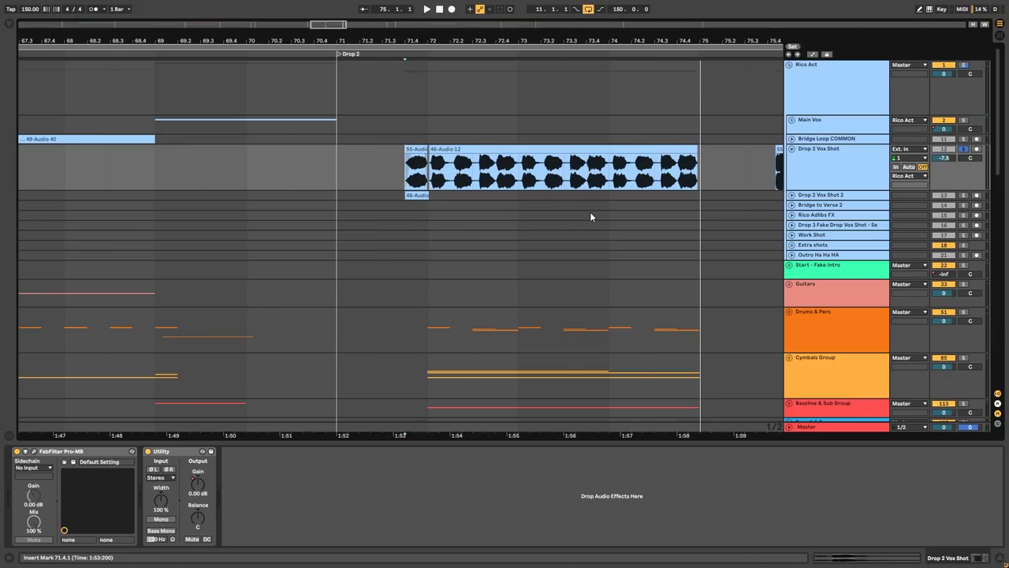
Stop playback and unfold the DROP 2 subgroup inside Drop 1 & 2 to examine its bass tracks
key(space)
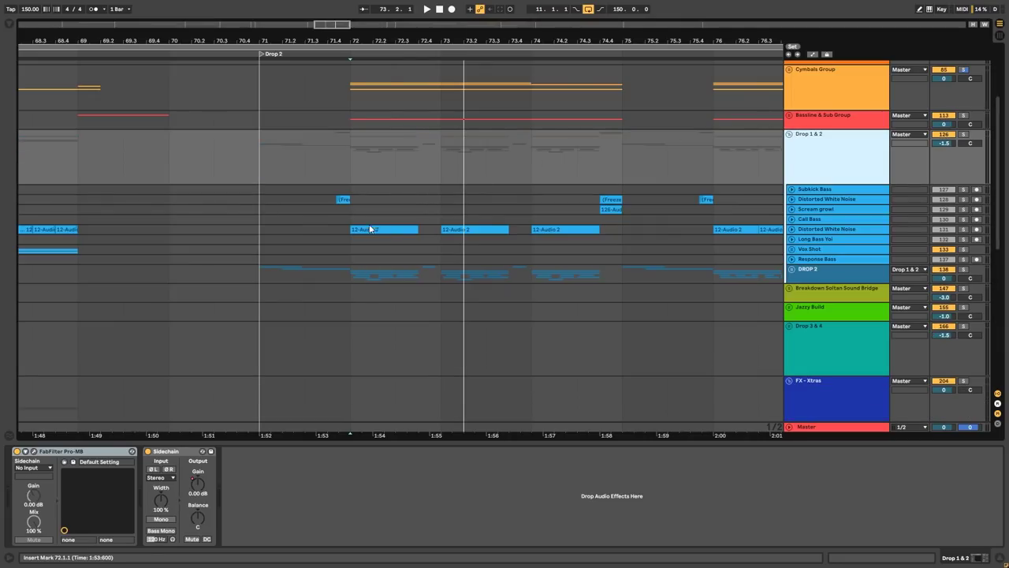
click(841, 229)
click(816, 209)
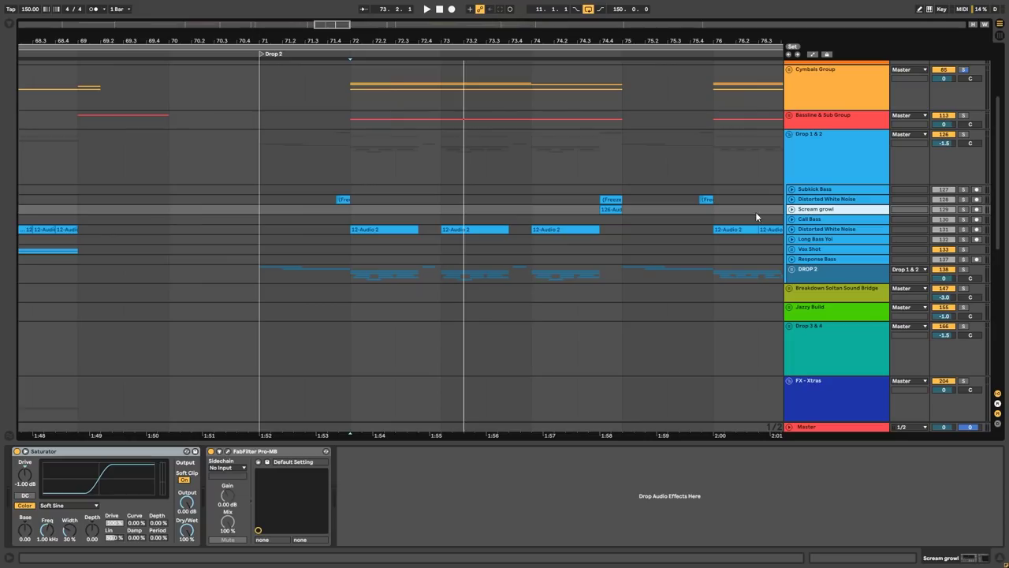
click(395, 199)
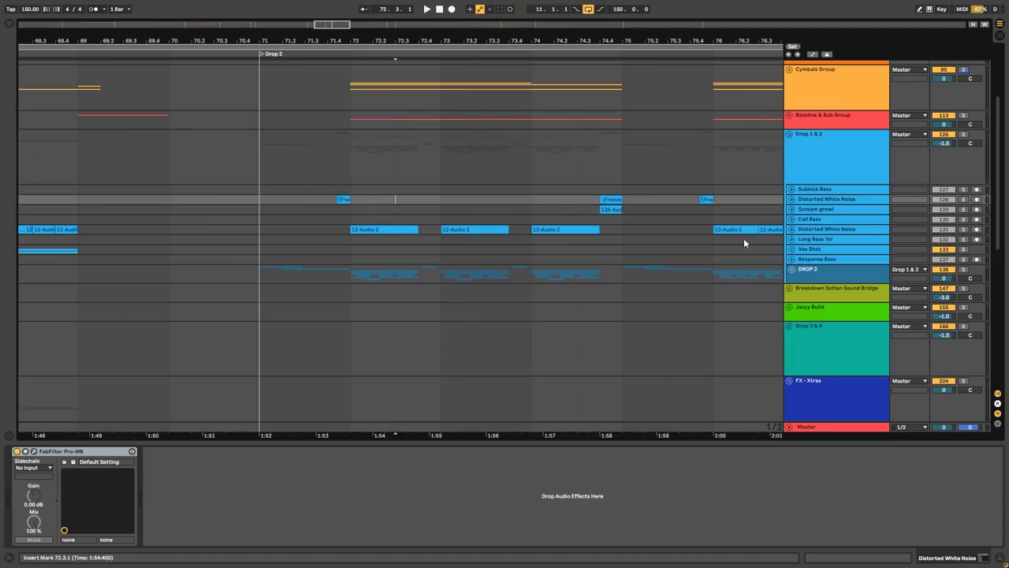
click(791, 269)
scroll(823, 214, down, 3)
click(823, 214)
scroll(241, 254, up, 3)
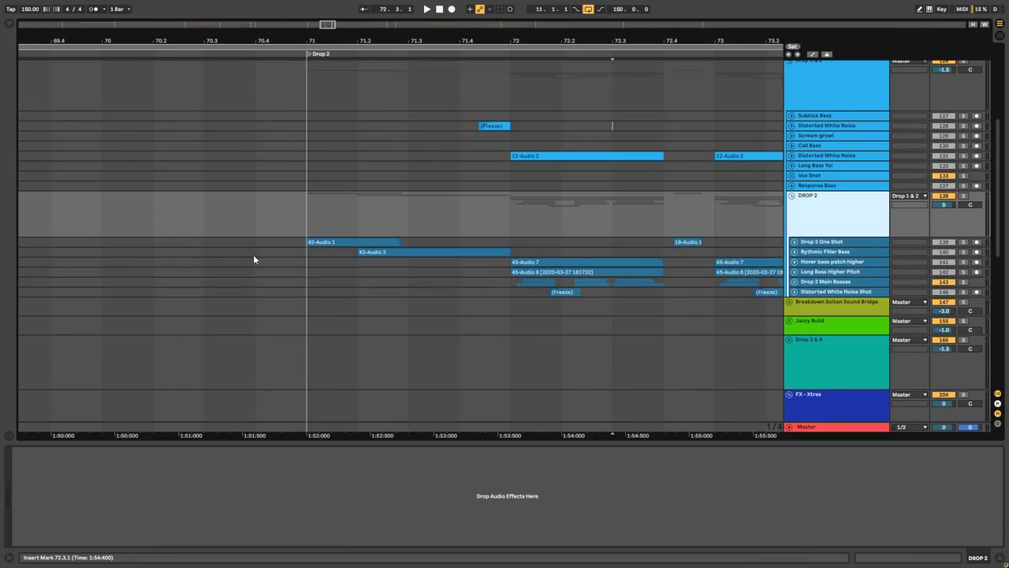
Play the Drop 2 One Shot clip soloed from bar 71 and collapse its track
click(794, 242)
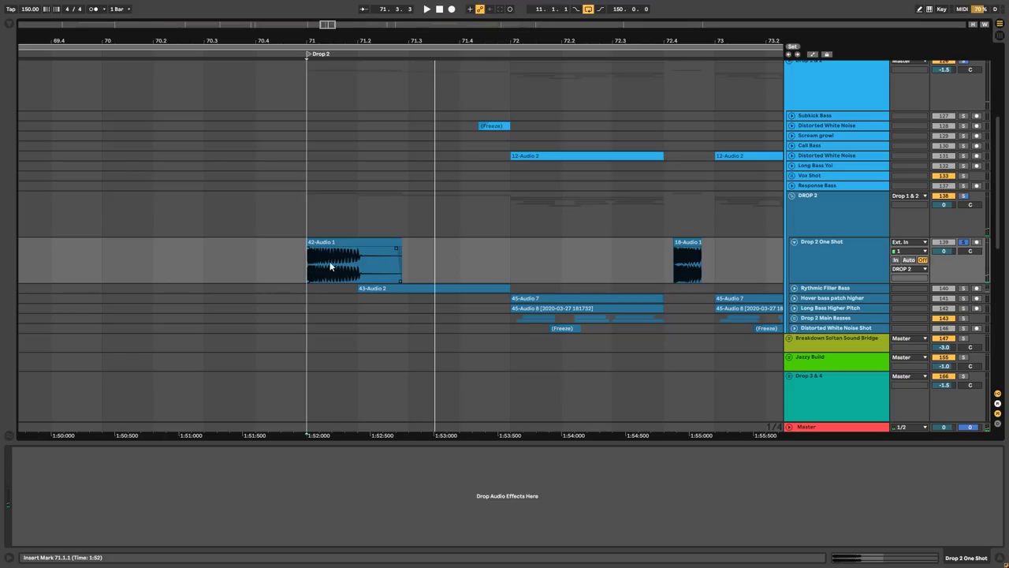
scroll(494, 281, down, 4)
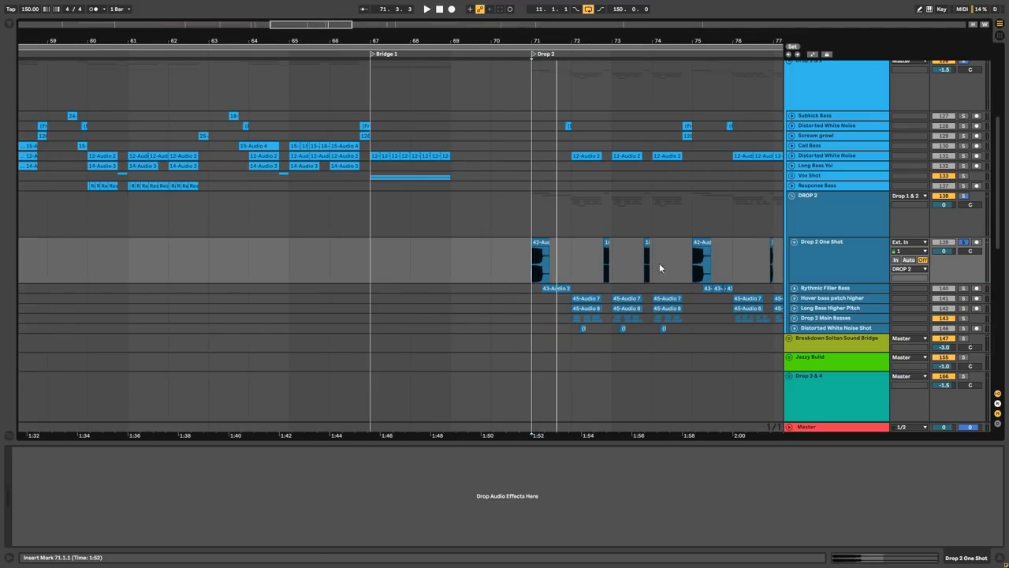
click(794, 242)
Solo and expand the Rythmic Filler Bass track, and play its first Drop 2 clip from 71.2.1
click(812, 253)
key(s)
click(793, 253)
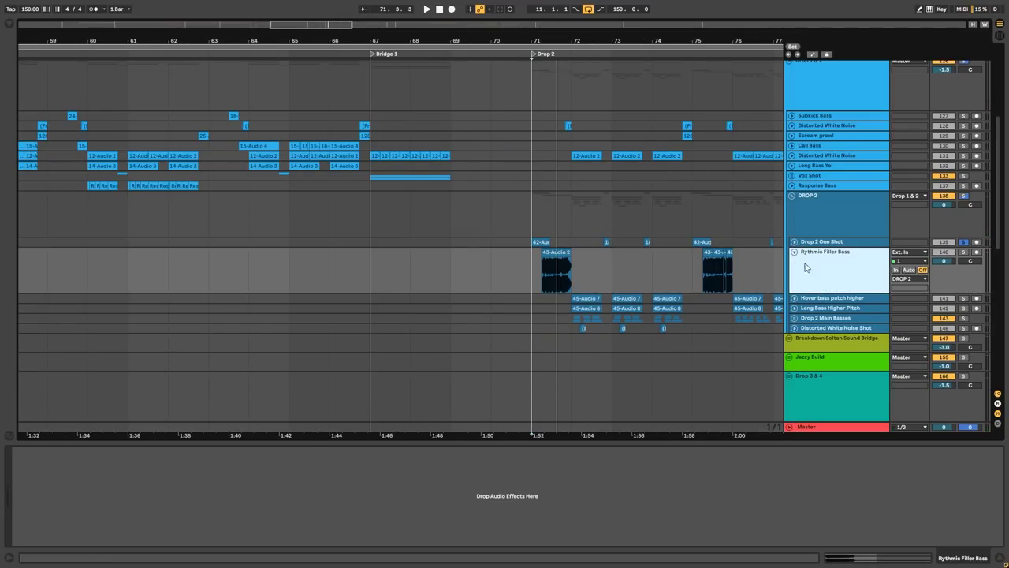
scroll(604, 281, up, 3)
click(473, 274)
key(space)
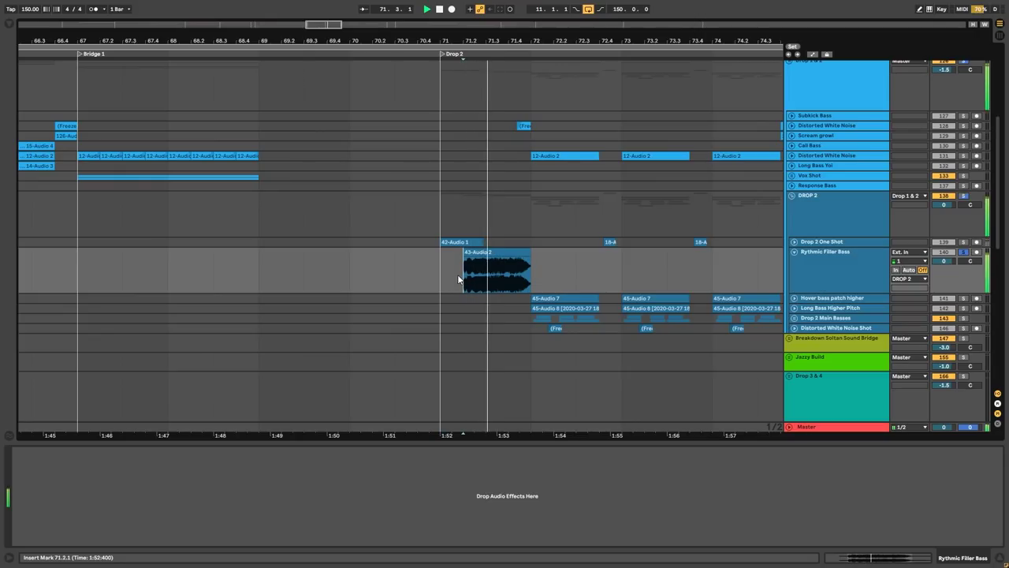
key(space)
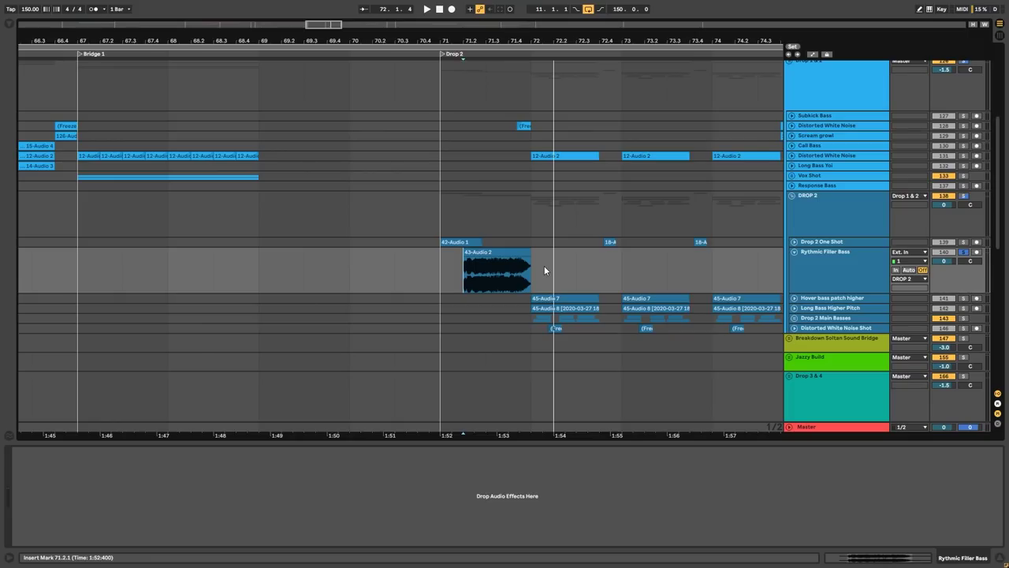
key(space)
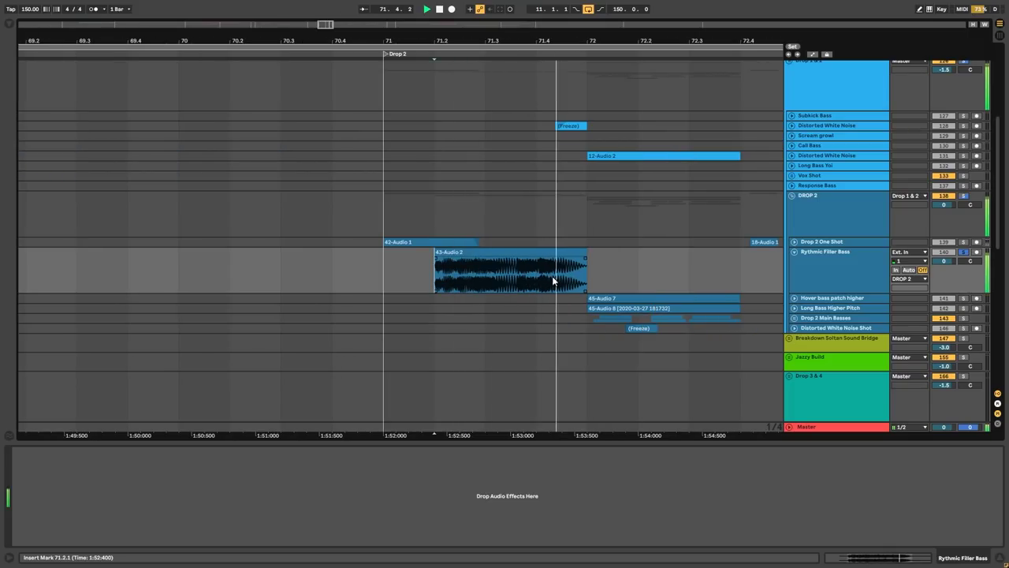
Stop the Rythmic Filler Bass, play the Hover bass patch higher track soloed from 72.1.1, and collapse it
key(space)
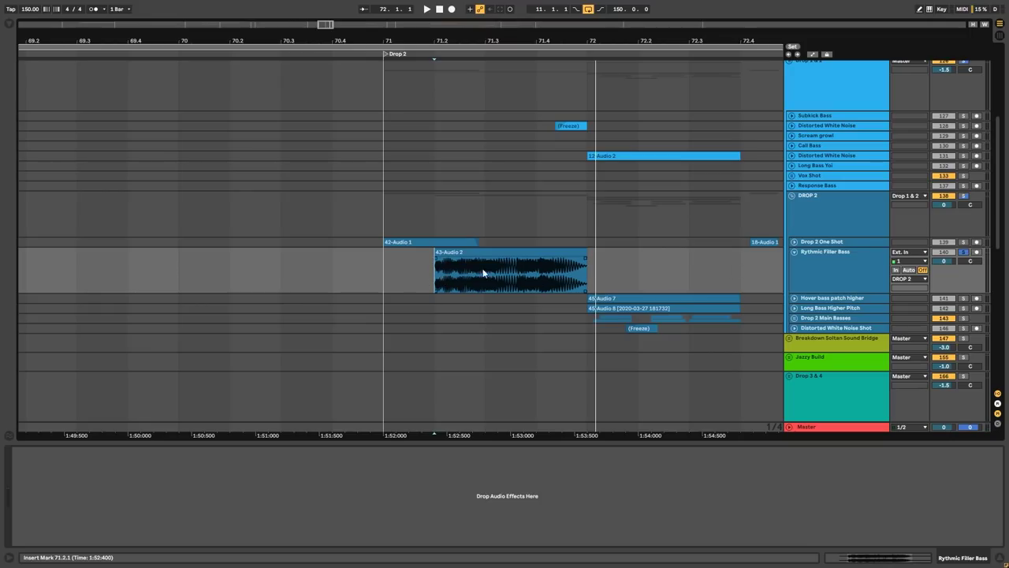
click(675, 299)
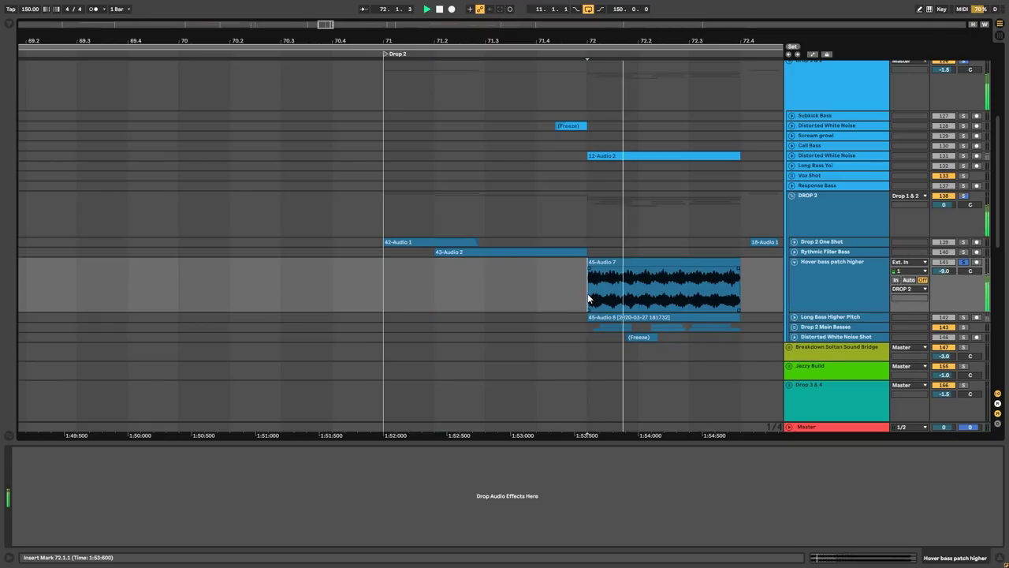
key(minus)
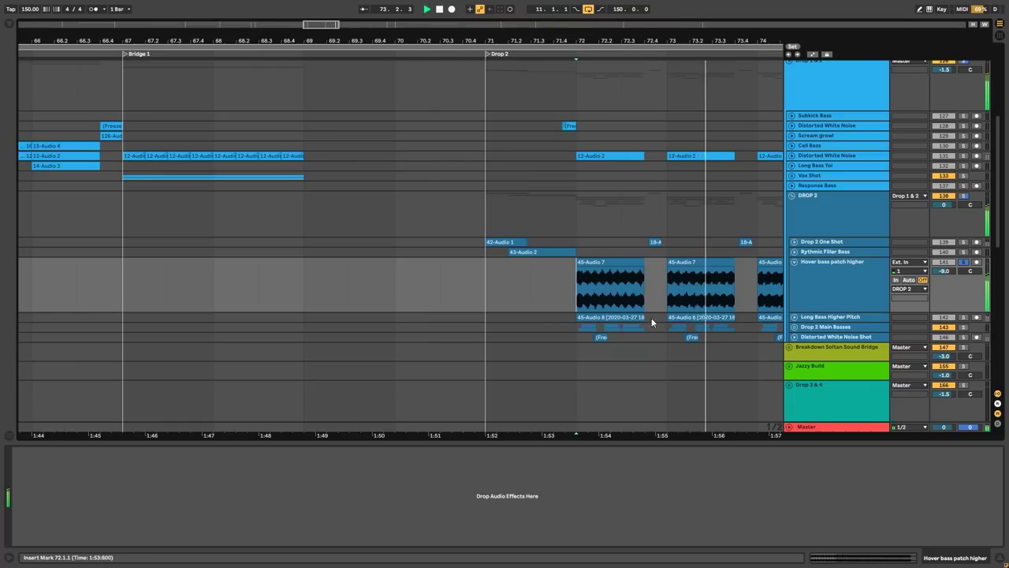
key(space)
scroll(642, 299, up, 3)
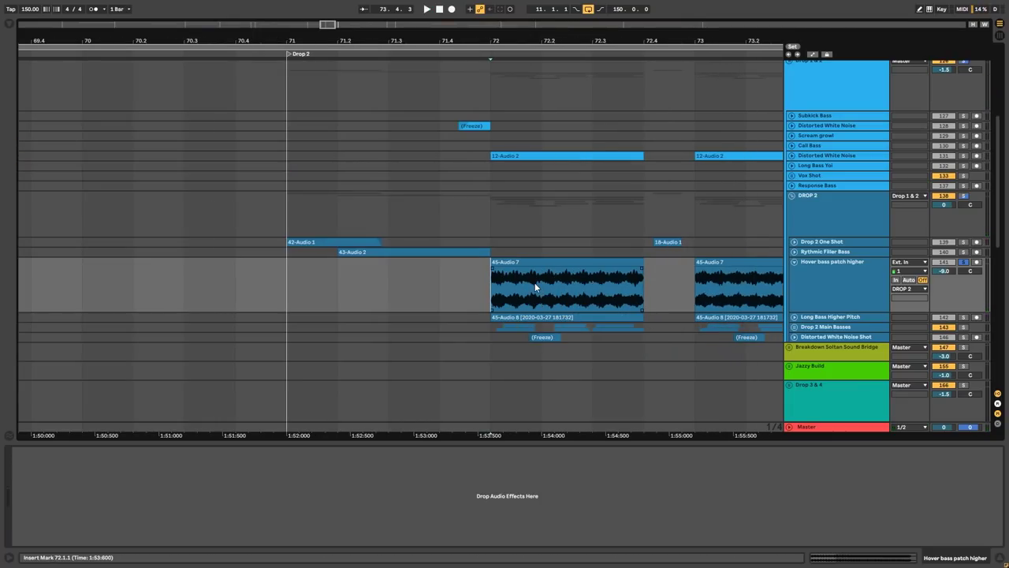
click(793, 261)
Expand the Long Bass Higher Pitch track, play it soloed from 72.1.1, and collapse it
click(804, 273)
click(795, 272)
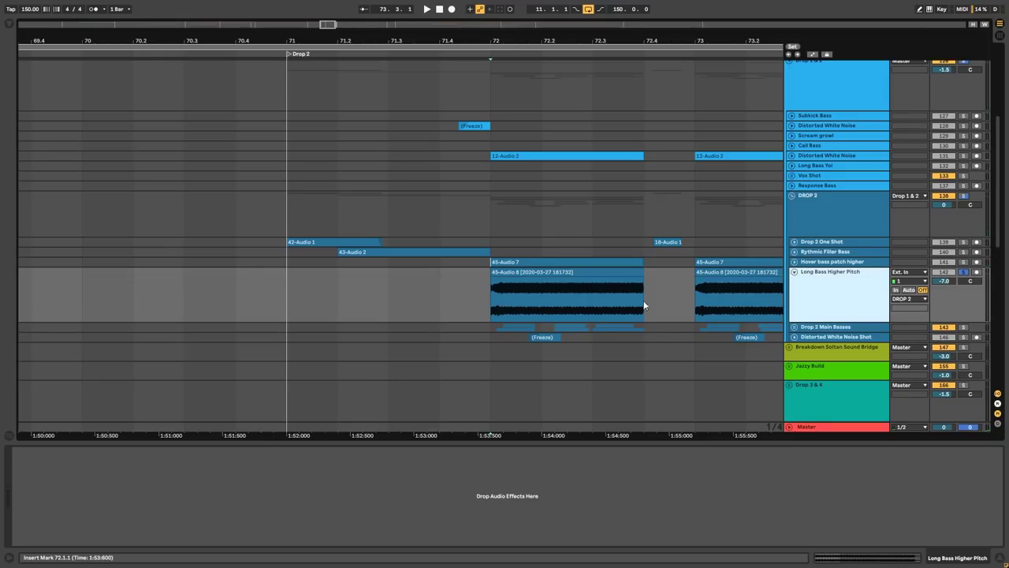
click(493, 294)
key(space)
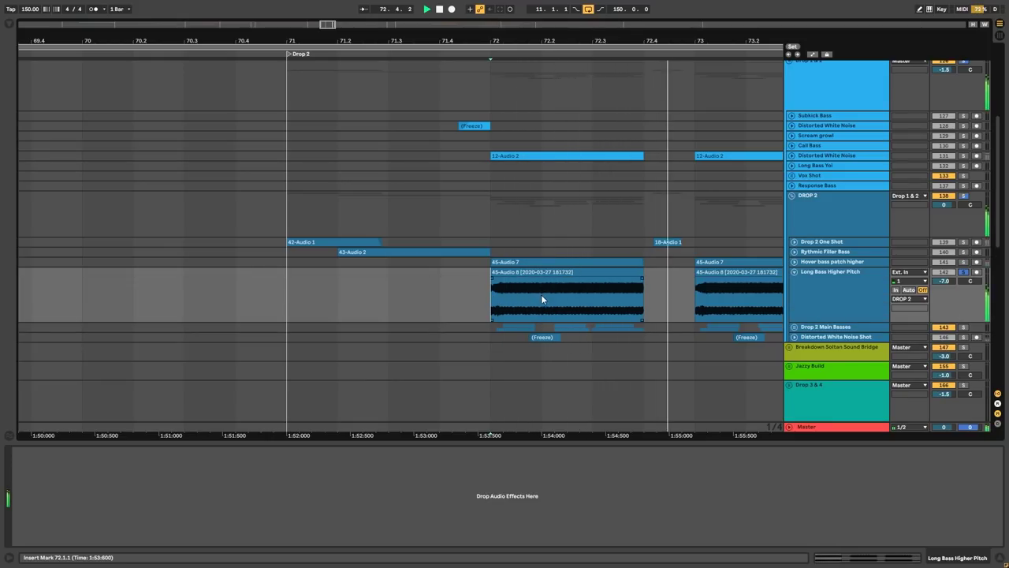
key(space)
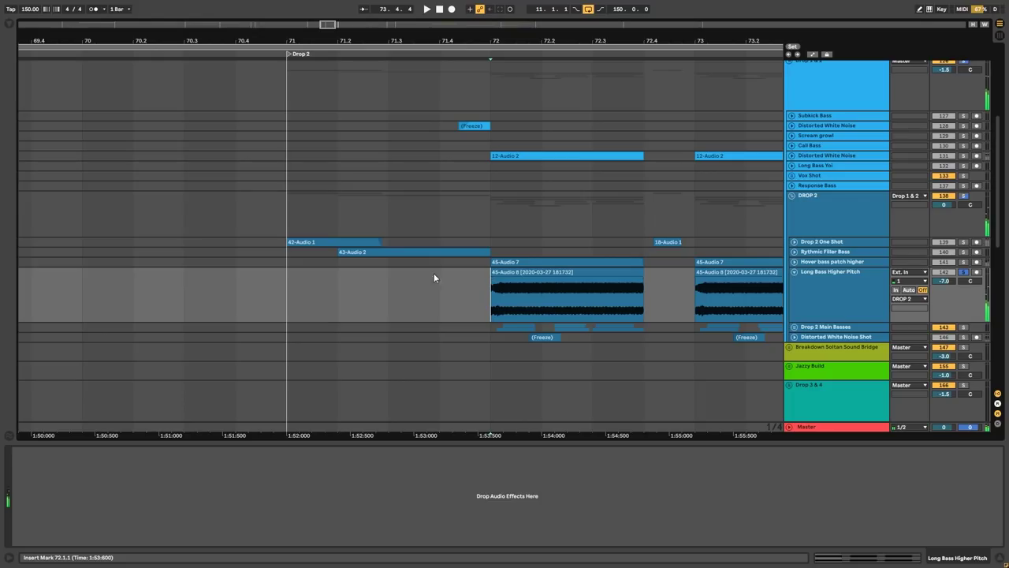
click(794, 272)
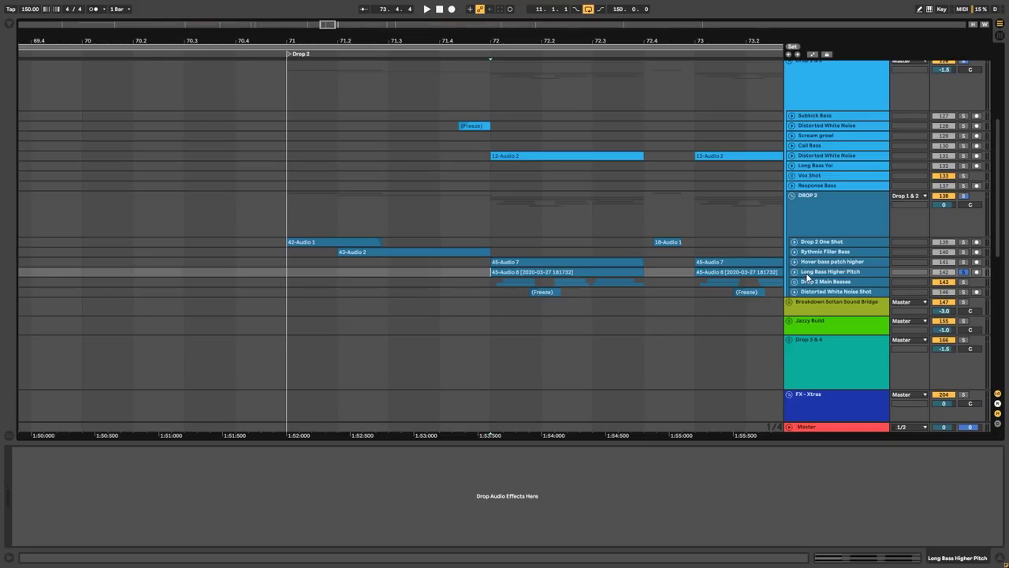
Unfold the Drop 2 Main Basses group and play it soloed from 72.1.1
click(793, 281)
click(488, 298)
key(space)
key(minus)
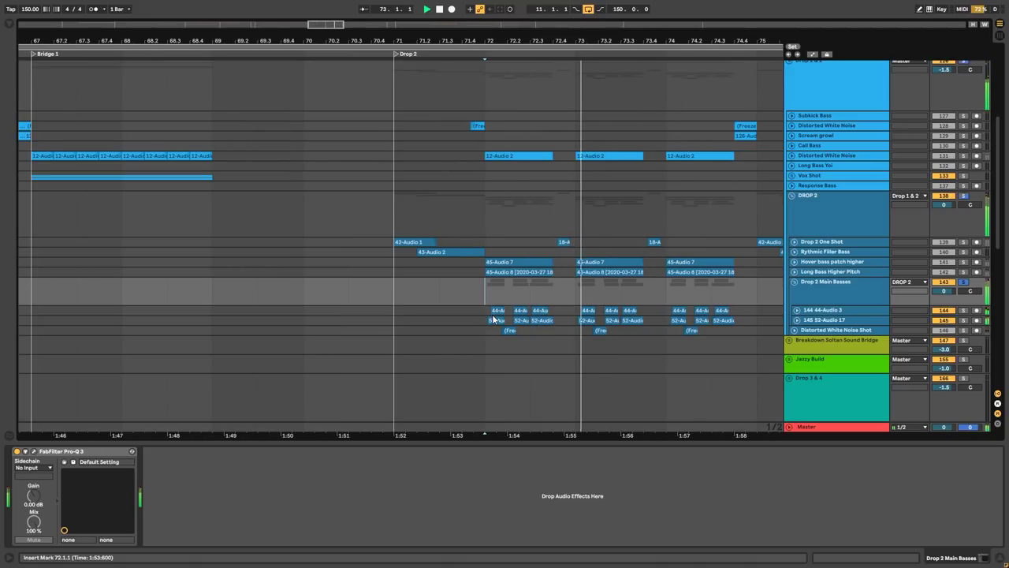
scroll(493, 319, down, 1)
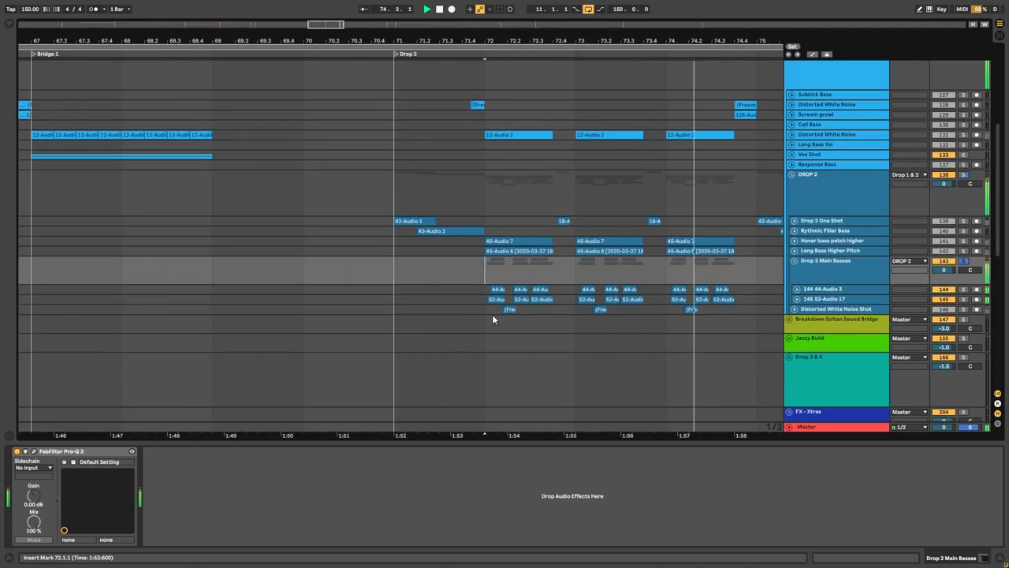
key(space)
Expand the 144 44-Audio 3 track, play it soloed from 72.1.1, and collapse it
key(plus)
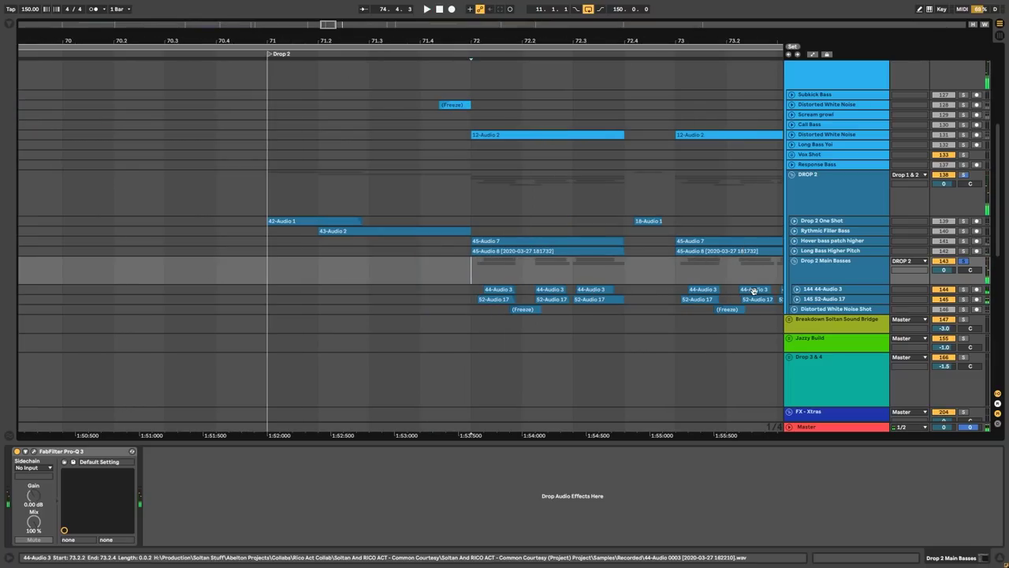
click(797, 289)
click(474, 311)
key(space)
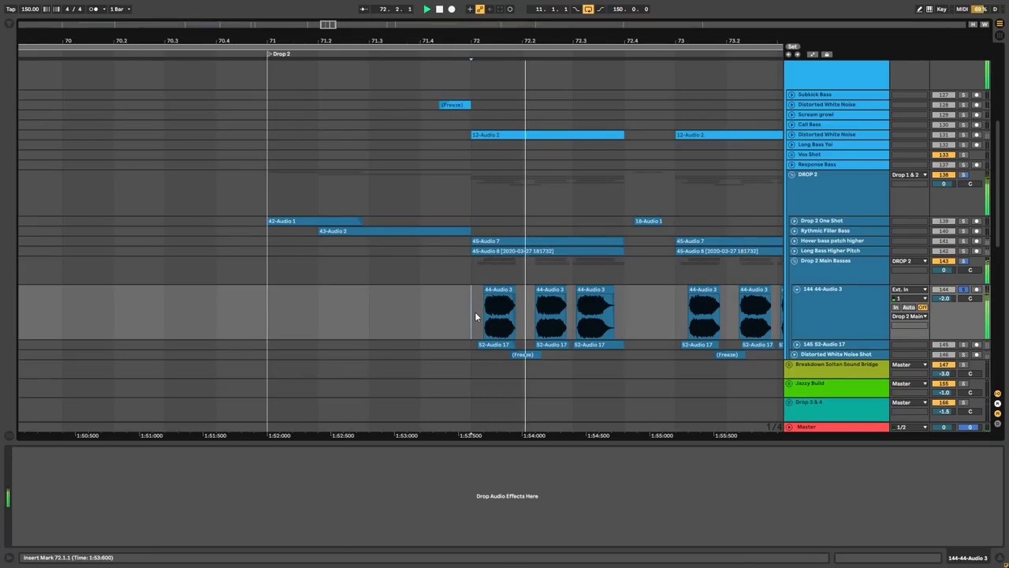
key(space)
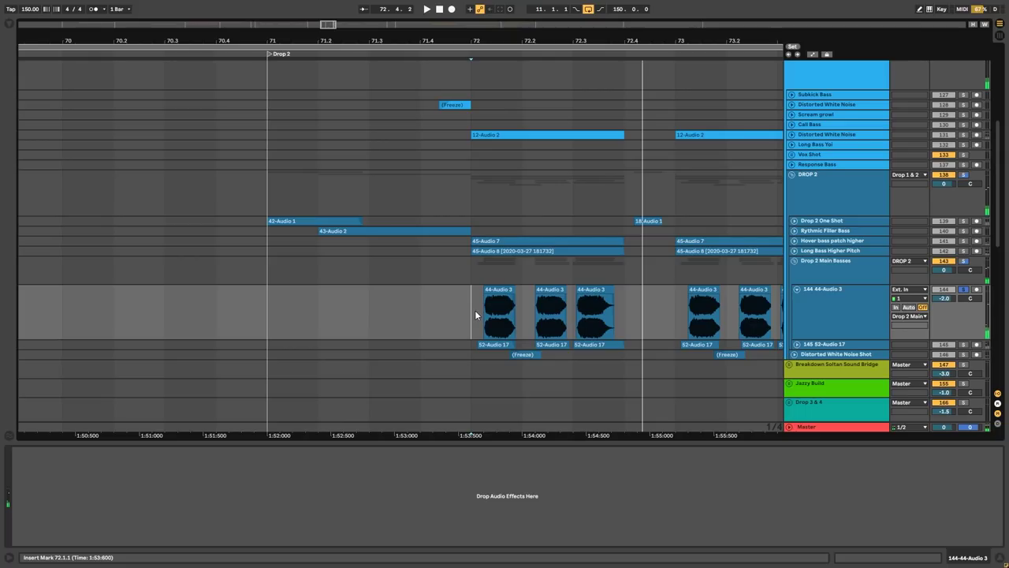
click(797, 289)
Expand the 145 52-Audio 17 track, play it soloed from the start of its first Drop 2 clip, and collapse it
click(797, 299)
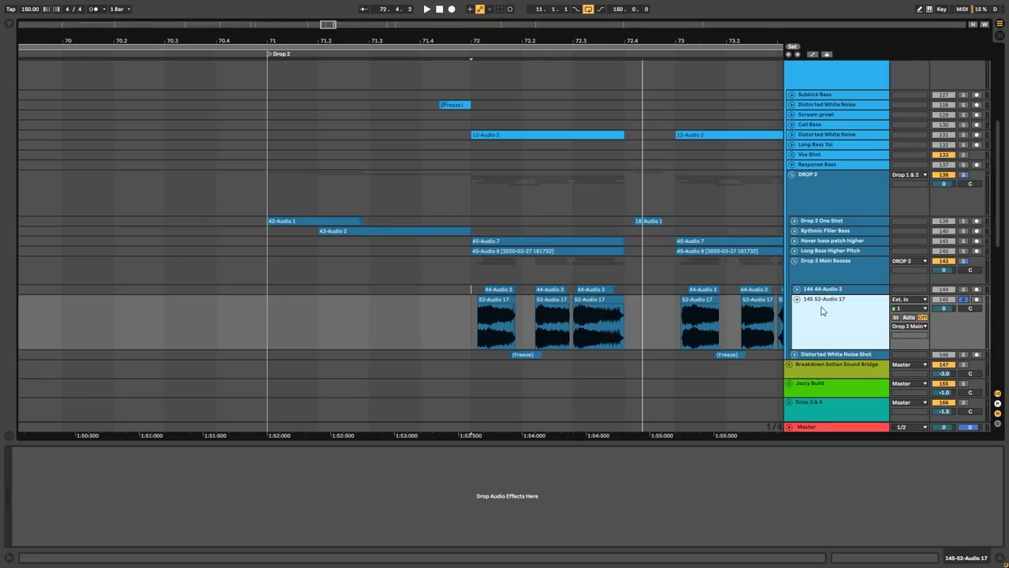
click(477, 321)
key(space)
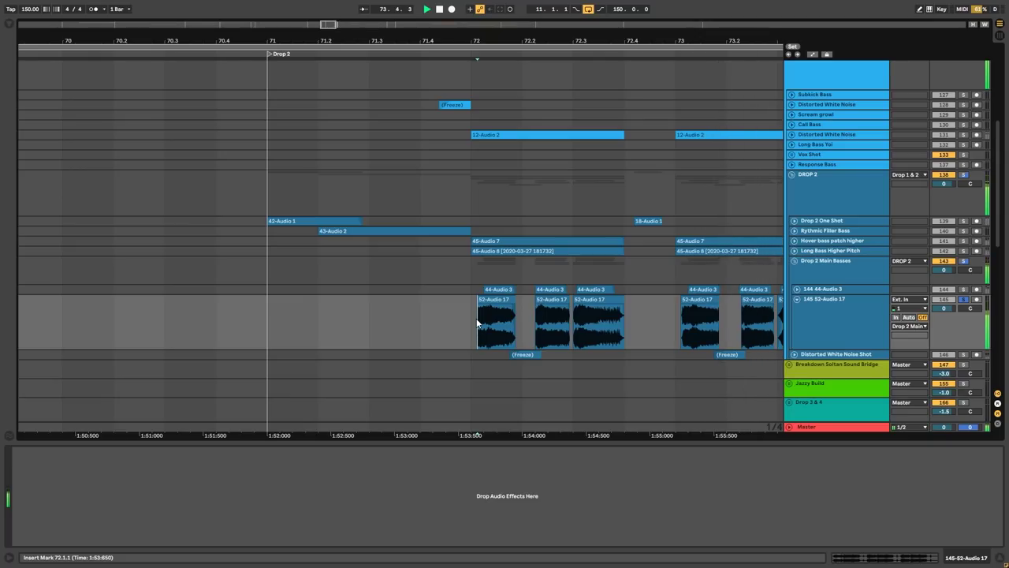
scroll(526, 320, down, 3)
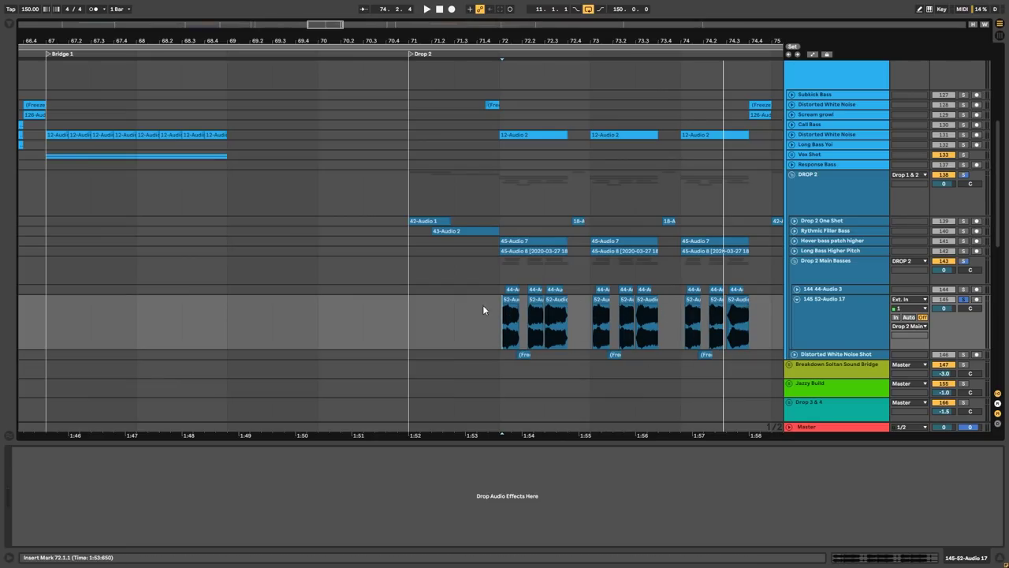
click(797, 298)
Fold the Drop 2 Main Basses group and play the Distorted White Noise Shot track soloed, collapsing it again
click(792, 261)
double_click(829, 272)
scroll(505, 308, up, 3)
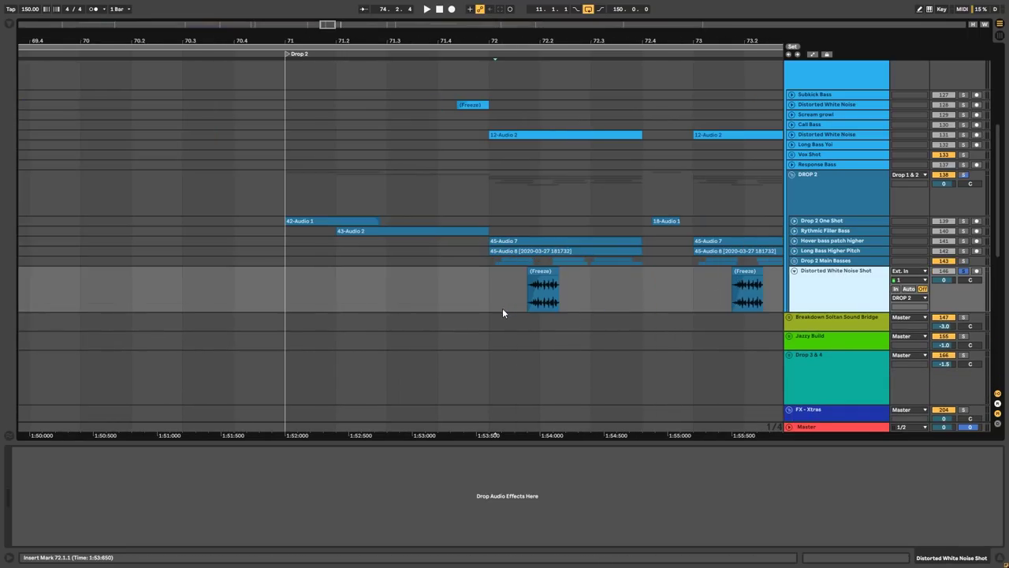
click(533, 298)
key(space)
scroll(588, 308, down, 5)
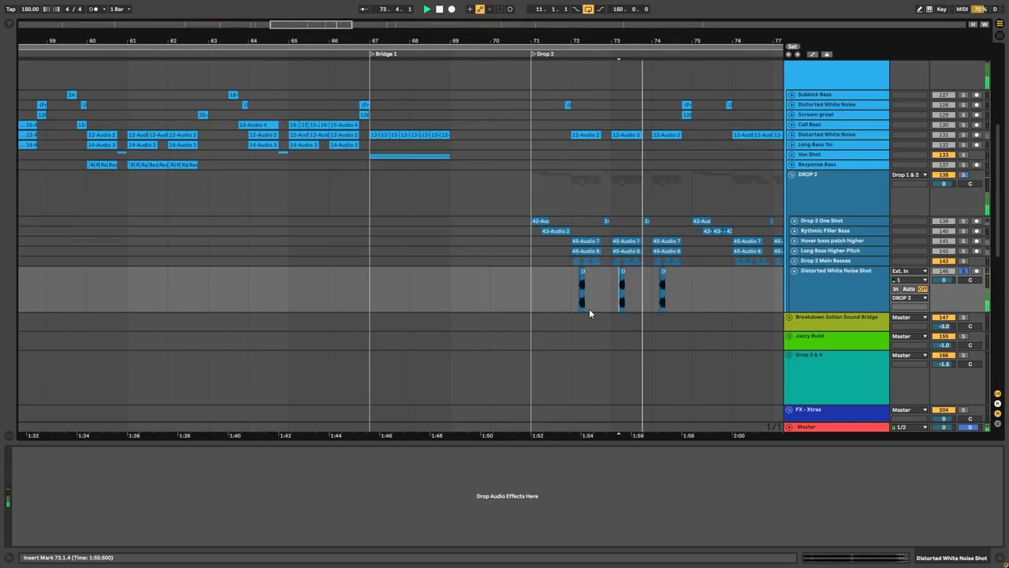
click(793, 270)
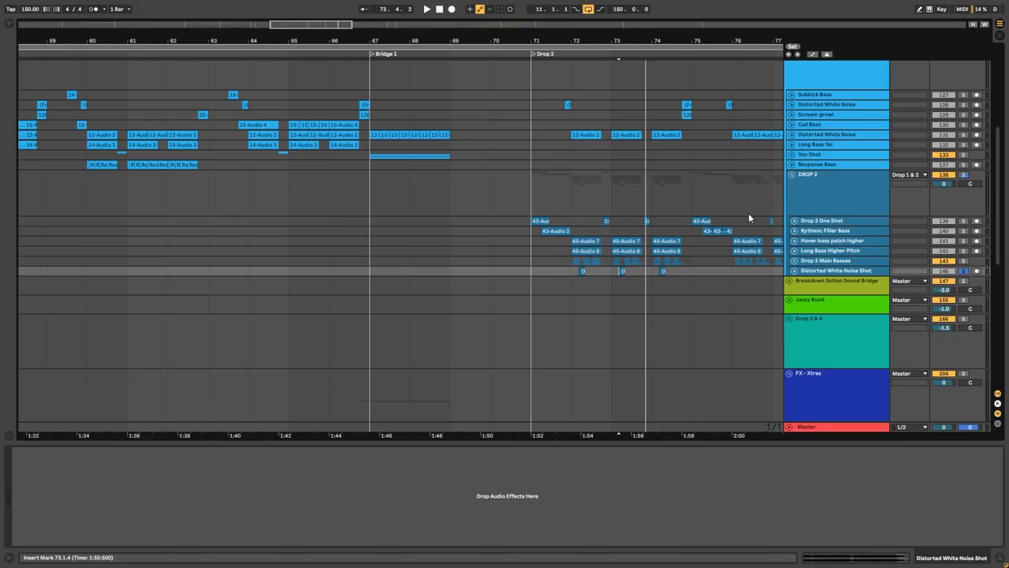
Place the insert mark at 85.1.1 at the start of Bridge 2 and unfold the Guitars group
scroll(474, 187, down, 3)
scroll(717, 265, up, 5)
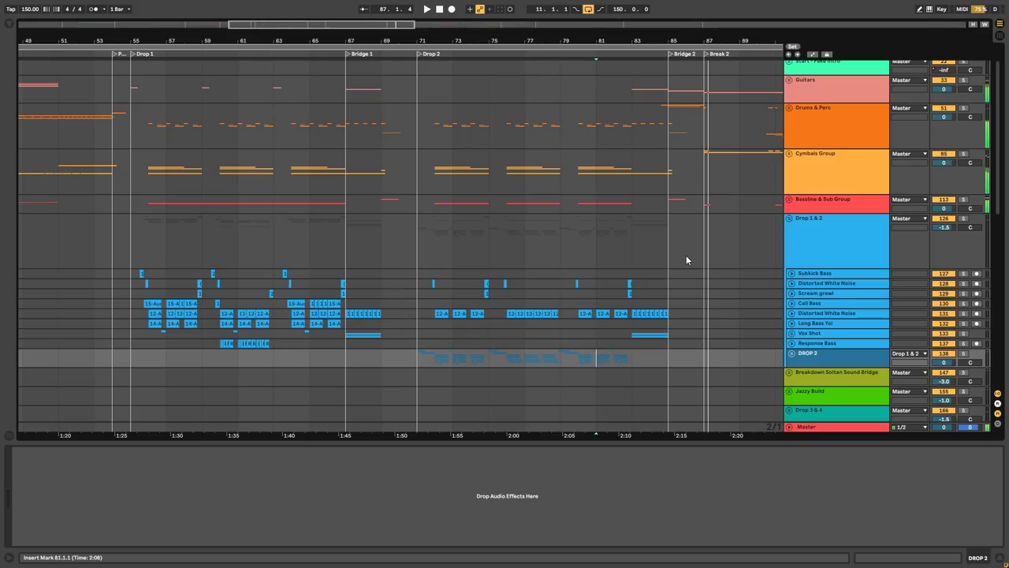
scroll(685, 264, up, 2)
scroll(693, 268, up, 3)
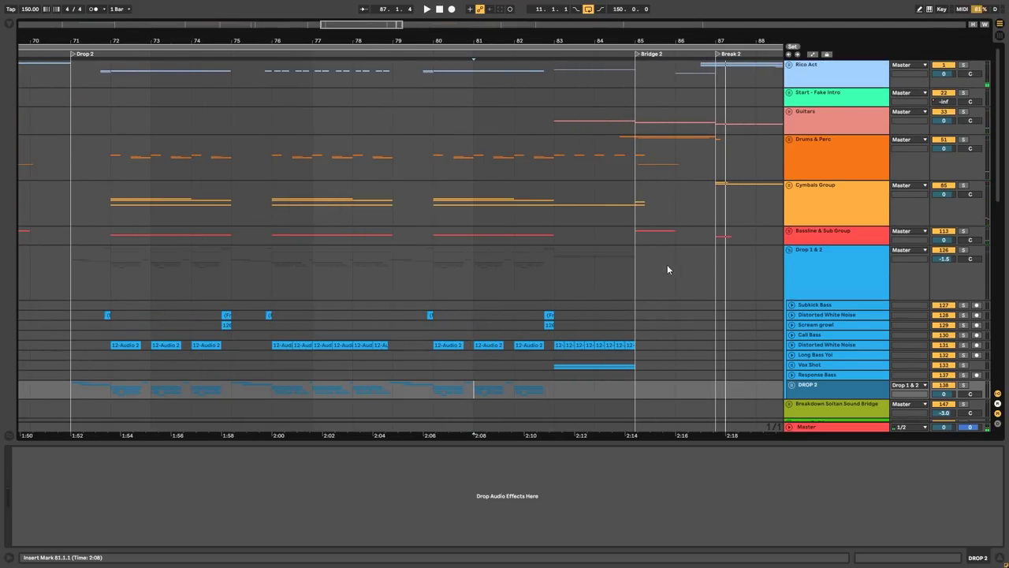
click(642, 128)
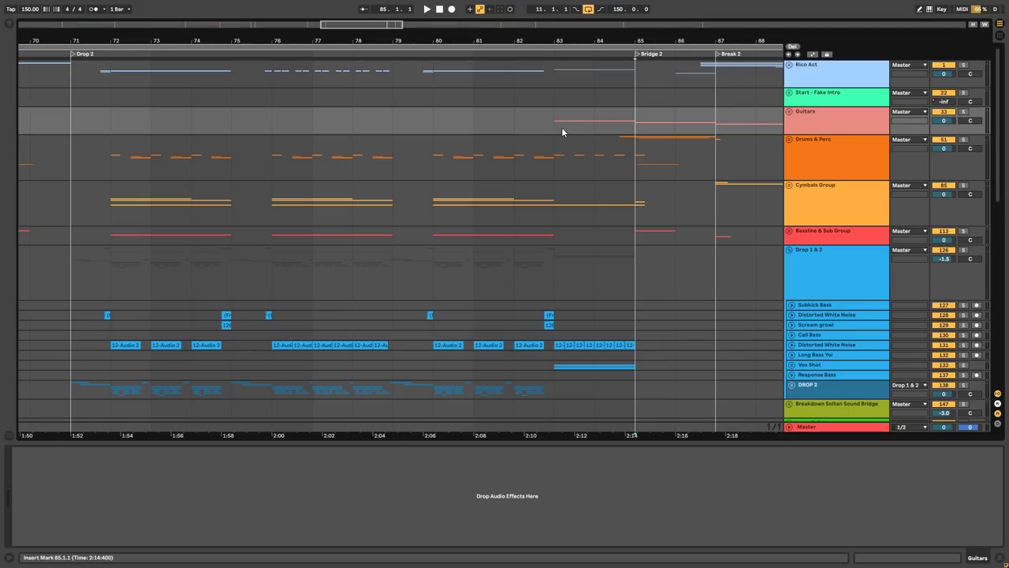
click(833, 115)
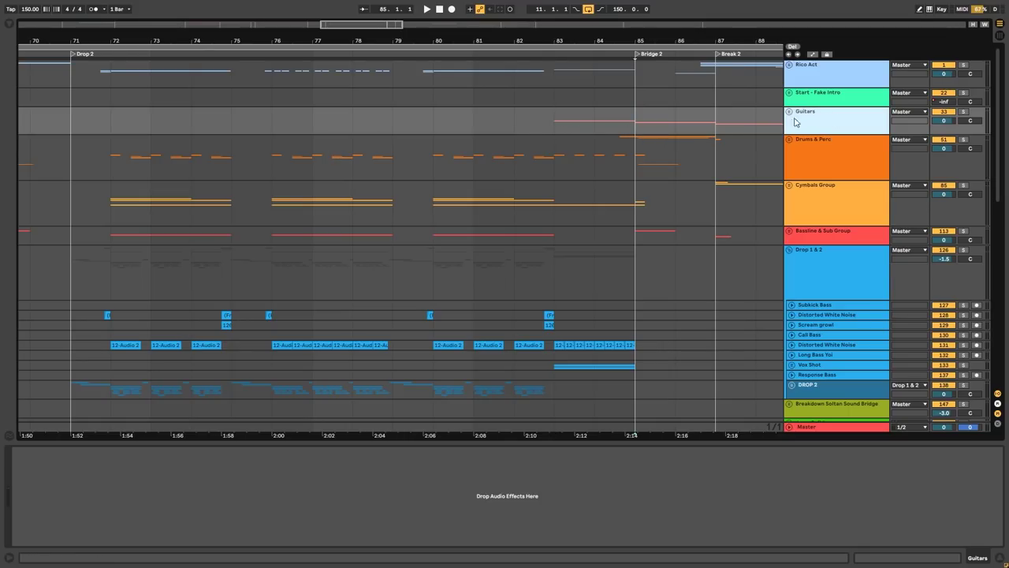
scroll(689, 145, right, 3)
click(789, 112)
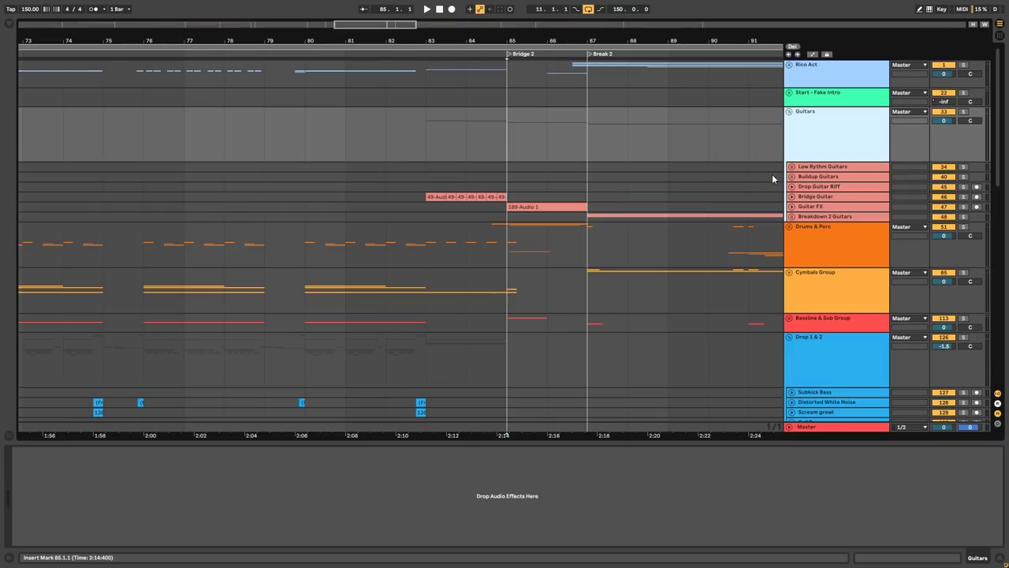
Expand and solo the Guitar FX track, play its Bridge 2 clip from 85.1.1, and collapse it
click(792, 206)
key(s)
click(509, 238)
key(space)
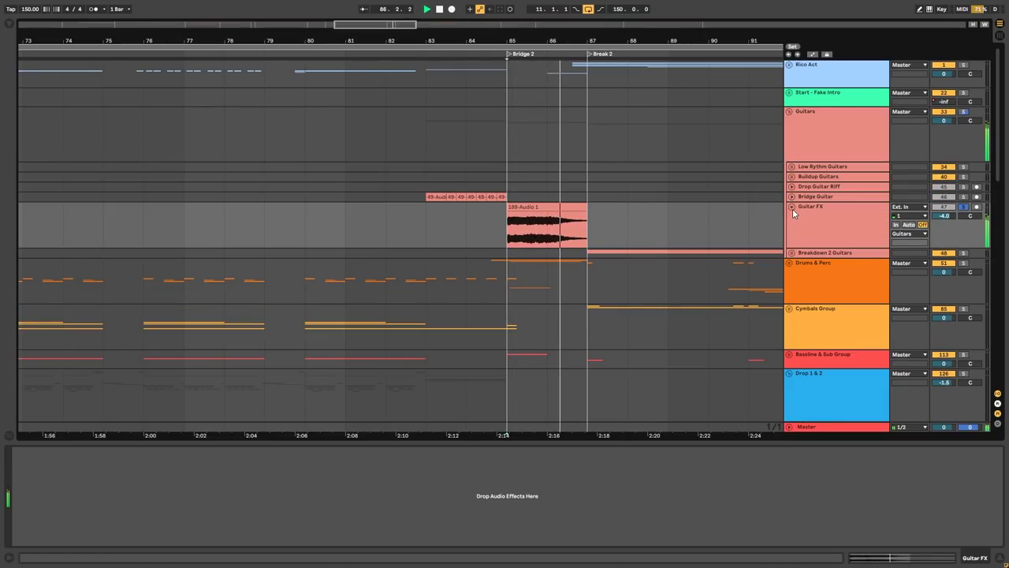
click(807, 228)
key(space)
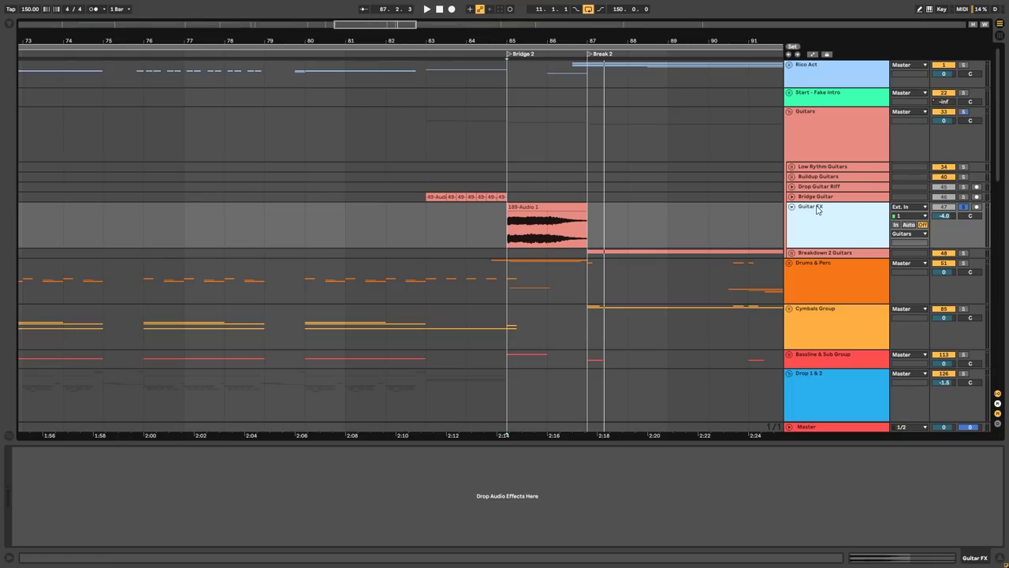
click(792, 207)
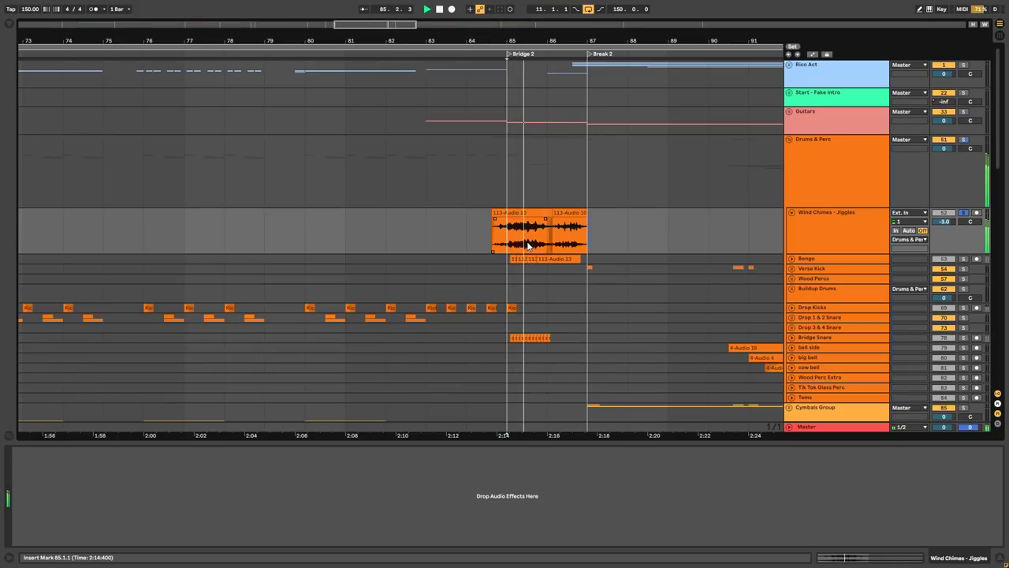
Stop and collapse the Wind Chimes - Jiggles track, and play the Bongo track soloed from 85.2.1, collapsing it again
key(space)
click(792, 212)
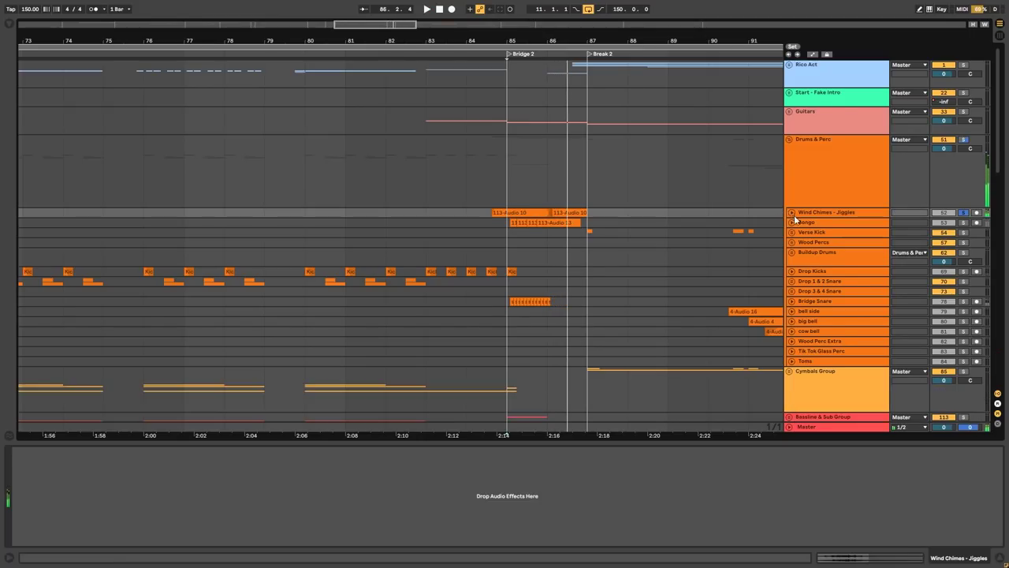
click(792, 223)
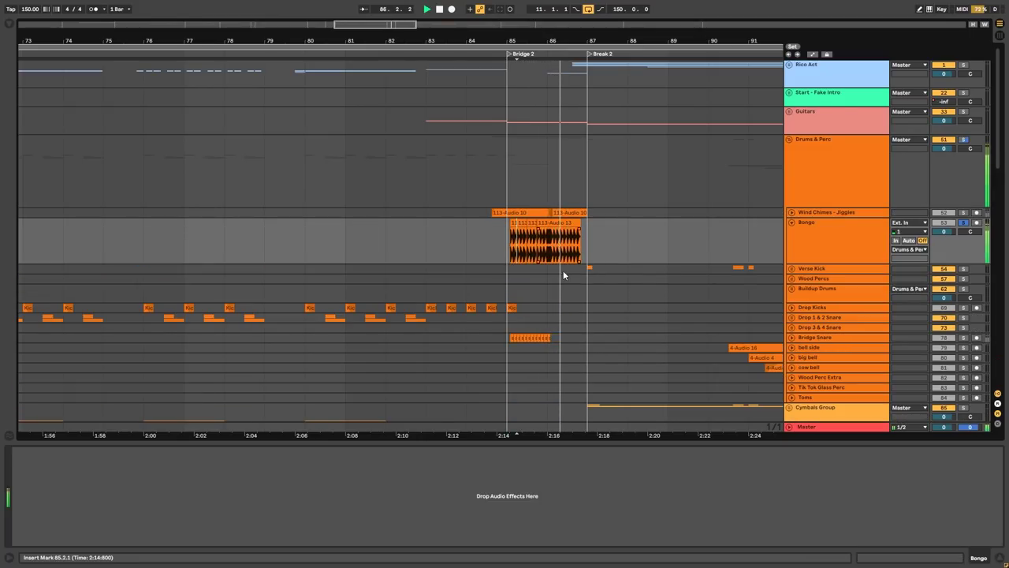
scroll(557, 268, up, 3)
key(space)
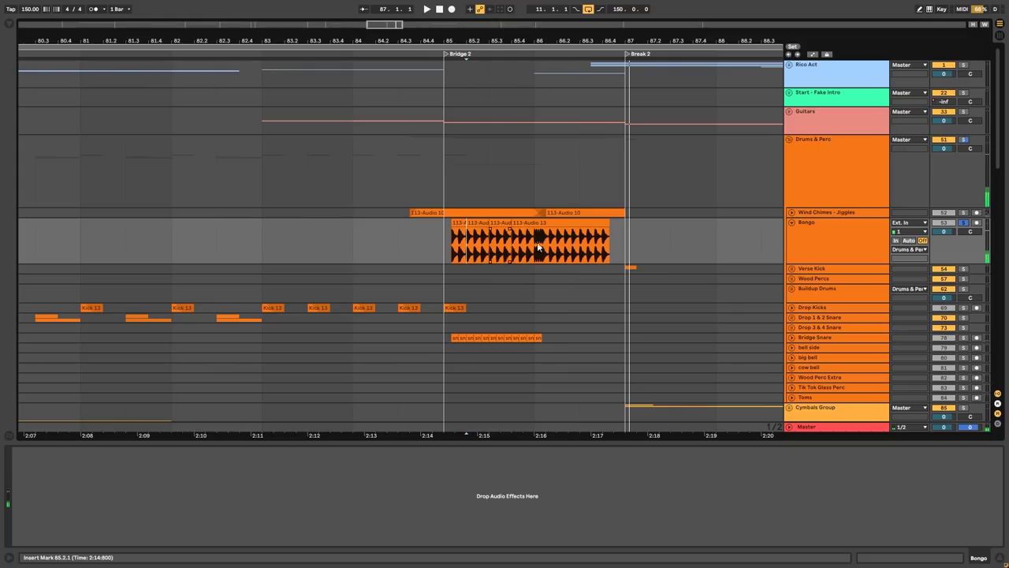
click(791, 222)
Fold the Drums & Perc group and unfold the Bassline & Sub Group
scroll(680, 276, down, 3)
scroll(705, 270, up, 3)
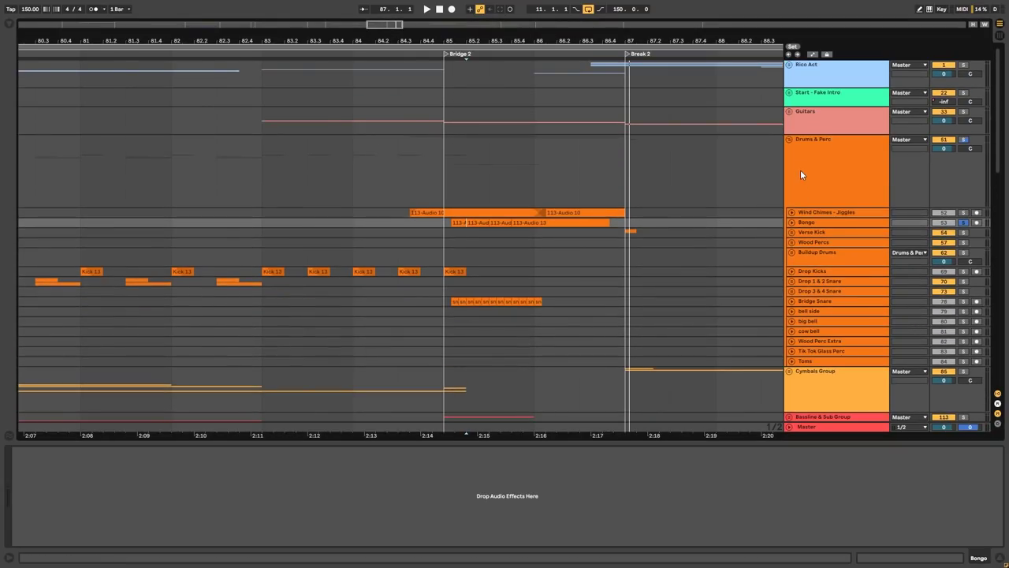
click(790, 130)
click(796, 225)
click(790, 221)
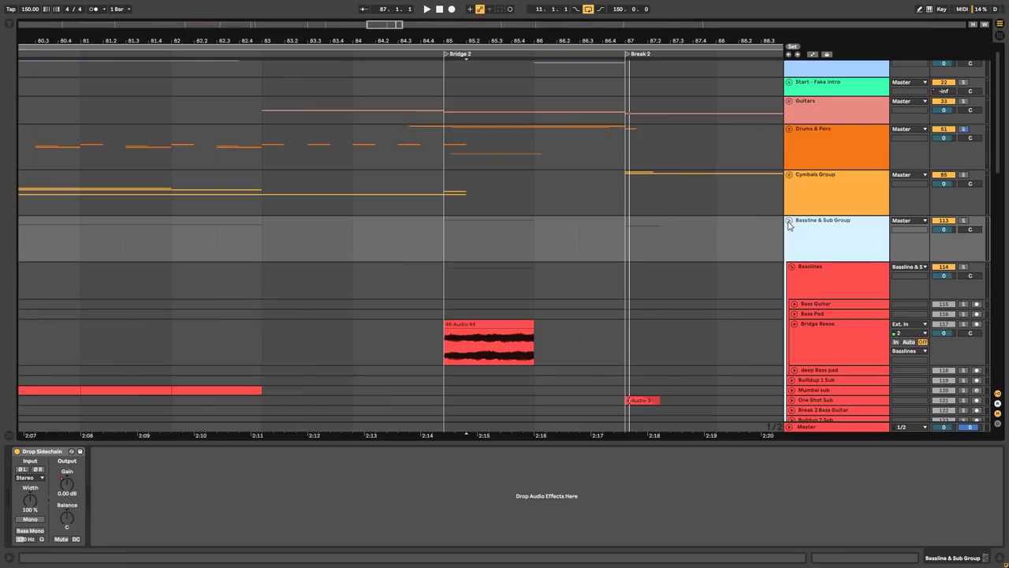
Play the Bridge Reese clip in the Bridge 2 section
scroll(551, 276, down, 2)
click(505, 299)
key(space)
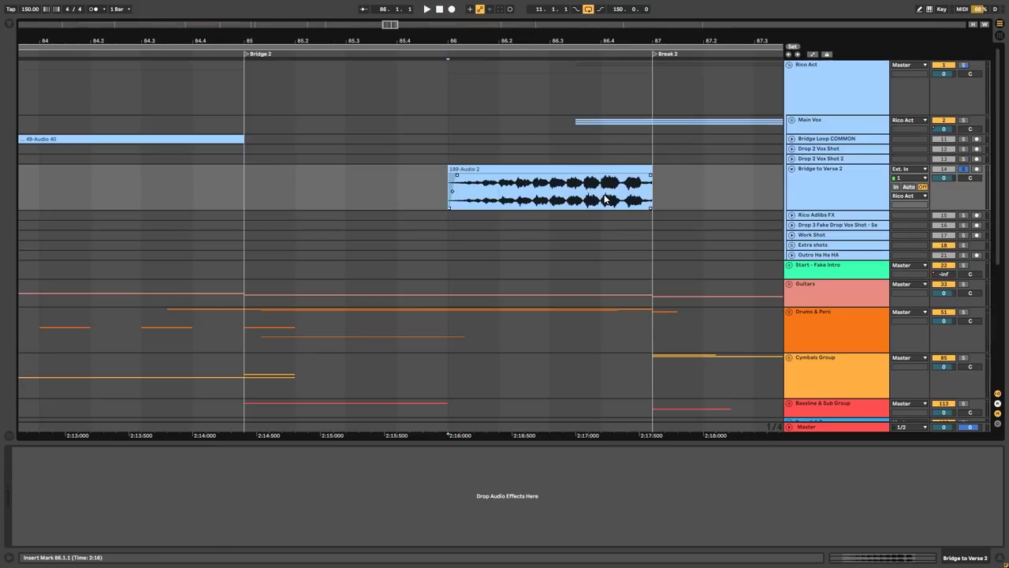
Play the Bridge to Verse 2 vocal clip soloed from 86.1.1 and select its track
scroll(510, 201, down, 3)
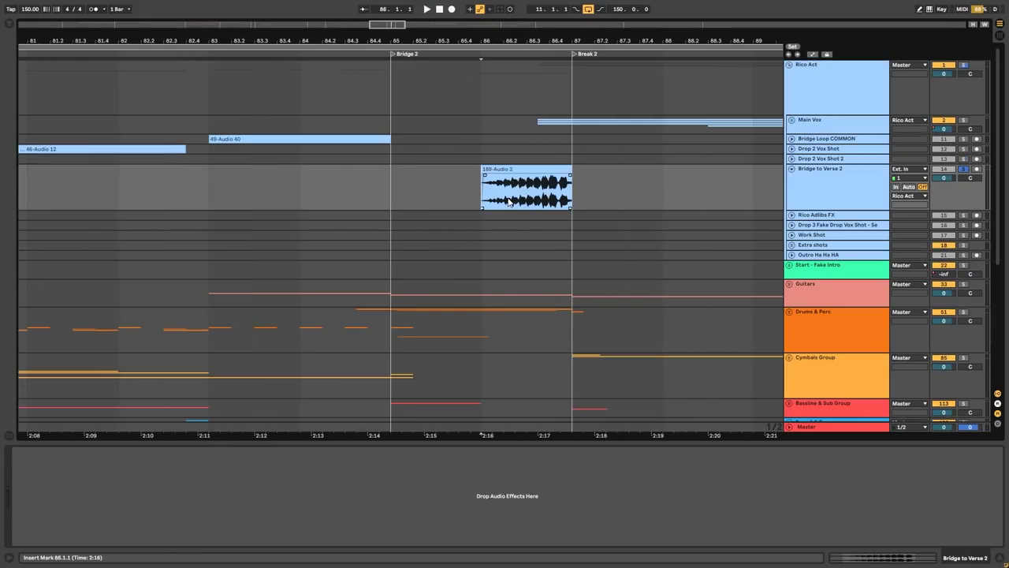
key(space)
click(528, 197)
key(space)
double_click(819, 191)
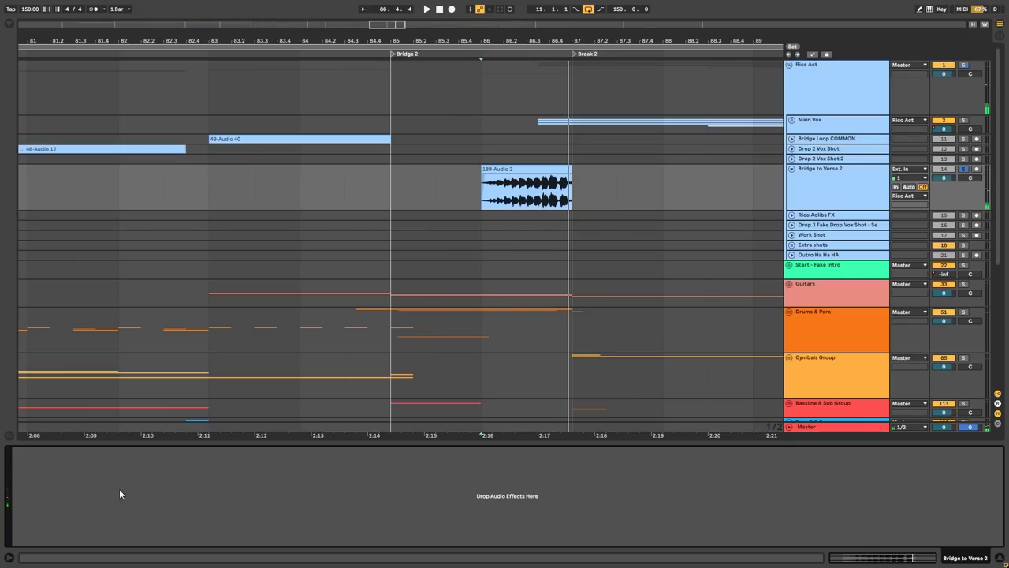
Collapse the Bridge to Verse 2 track, unfold the Main Vox group and select the Adlips clip in Break 2
click(792, 169)
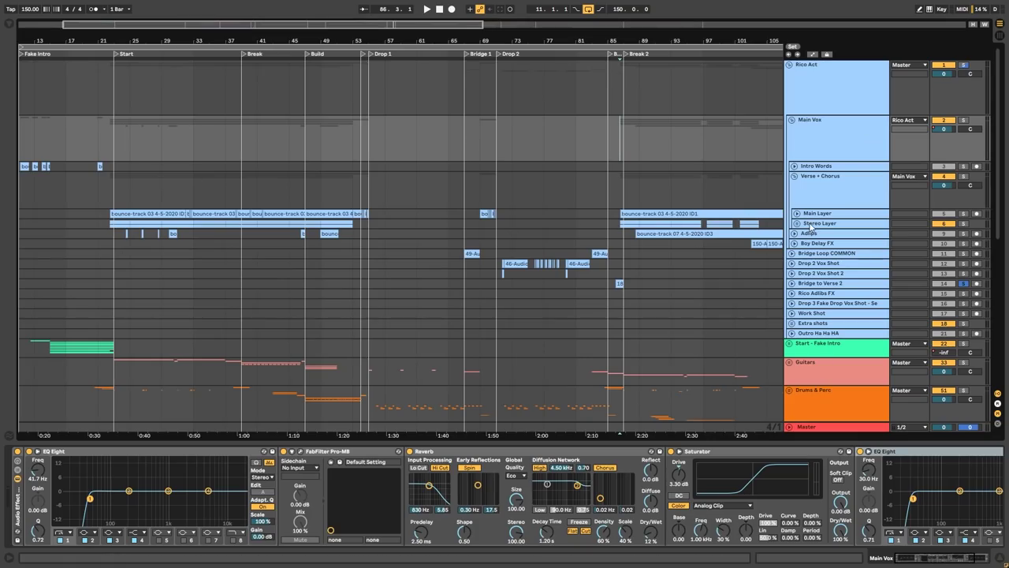
scroll(732, 234, up, 5)
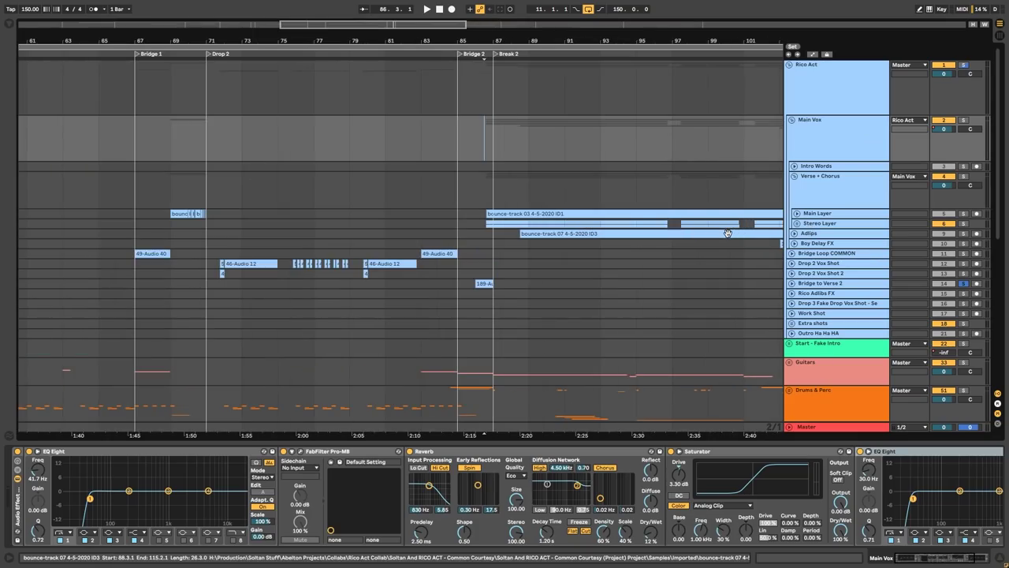
click(539, 234)
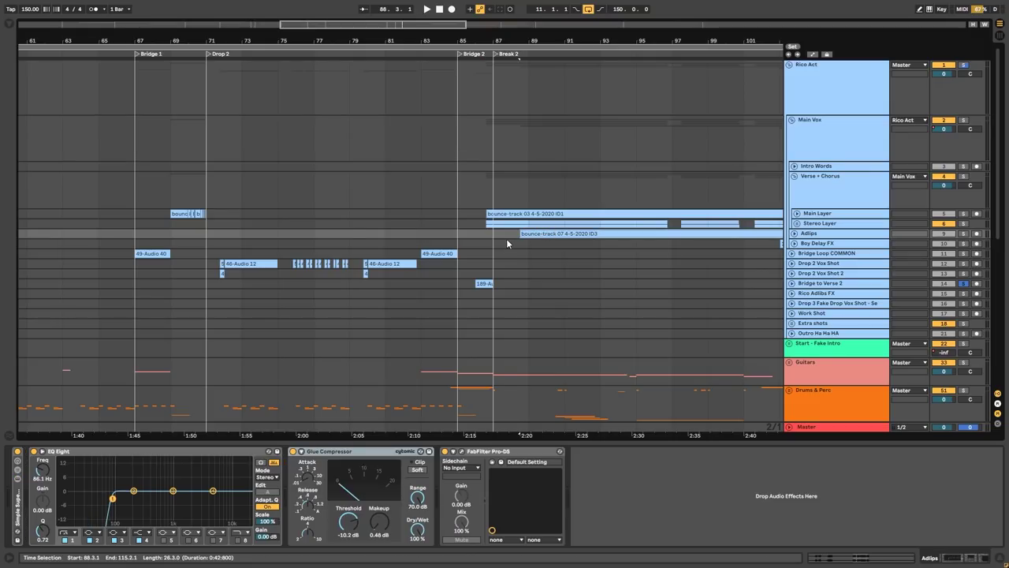
Expand the Adlips track to inspect its clip, collapse it again and fold the Verse + Chorus group
click(791, 233)
scroll(585, 278, right, 3)
click(798, 238)
click(793, 233)
click(802, 181)
click(794, 176)
scroll(633, 197, right, 3)
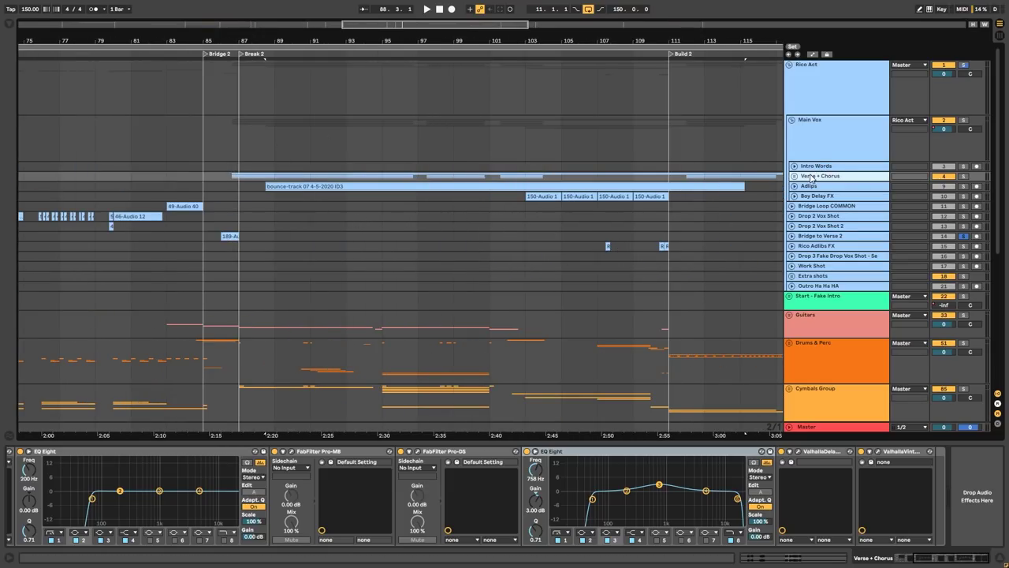
Unsolo the Bridge to Verse 2 track and play the full mix from 87.1.1, folding the Main Vox group
click(962, 230)
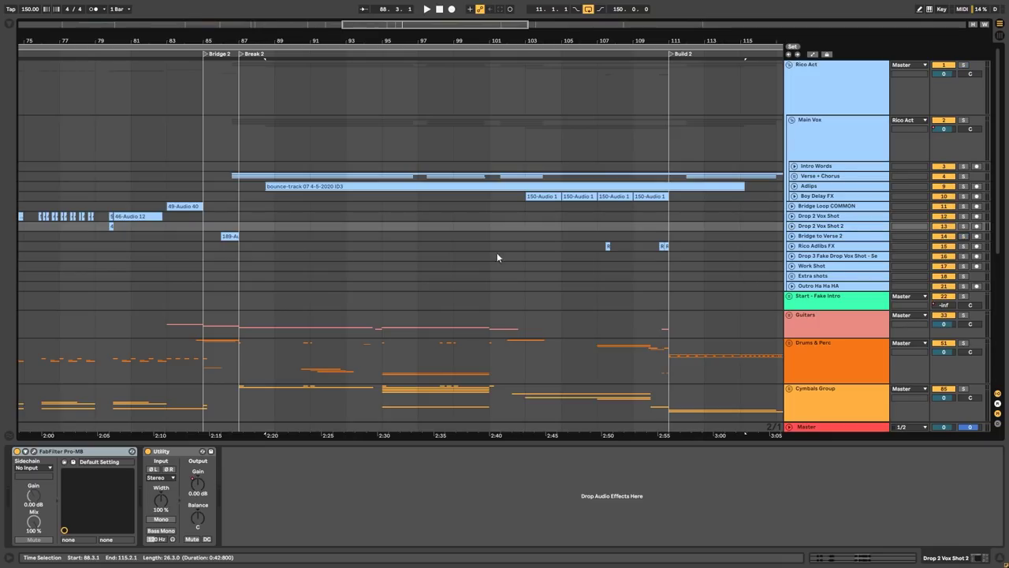
click(236, 177)
key(space)
scroll(238, 175, down, 4)
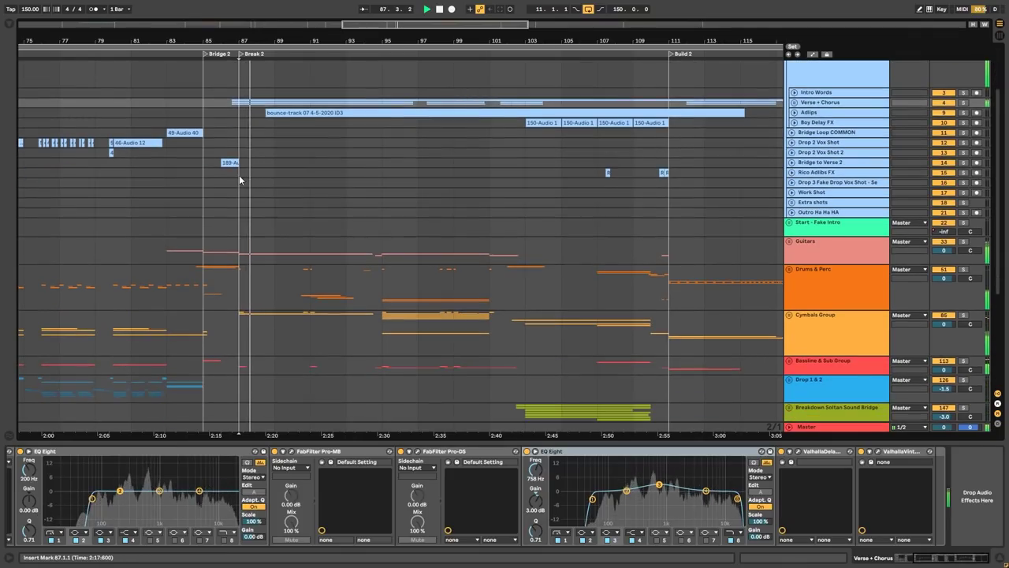
scroll(231, 178, up, 3)
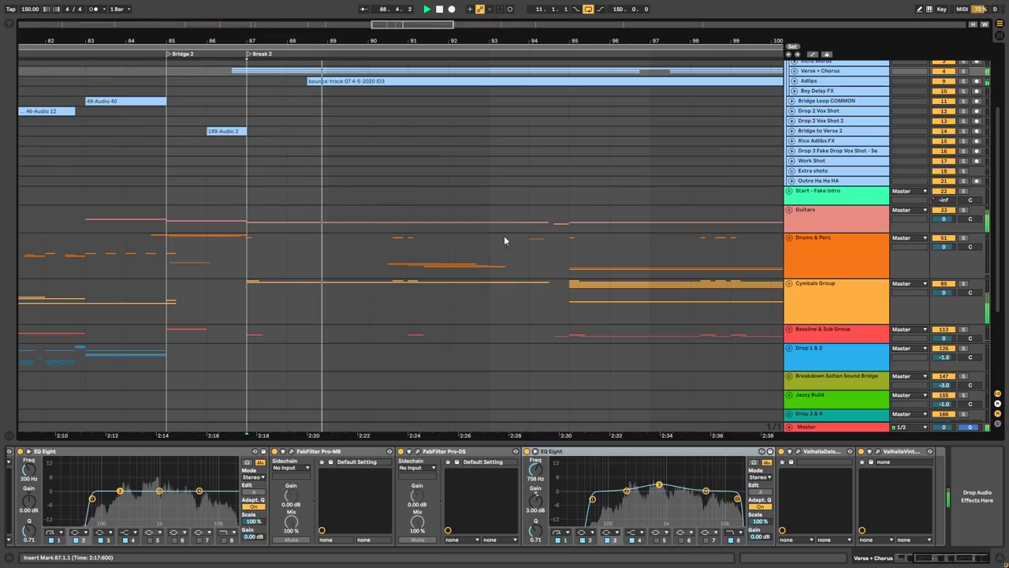
scroll(845, 116, up, 3)
click(798, 108)
Examine which track groups from Rico Act down to FX - Xtras are active in Break 2 during playback, then stop
scroll(314, 197, down, 5)
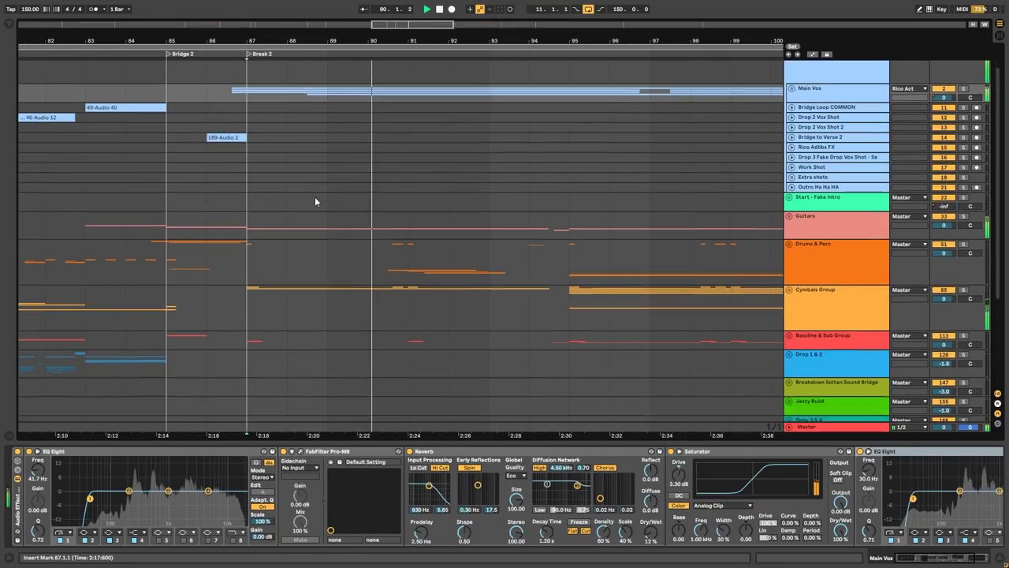
scroll(315, 197, down, 2)
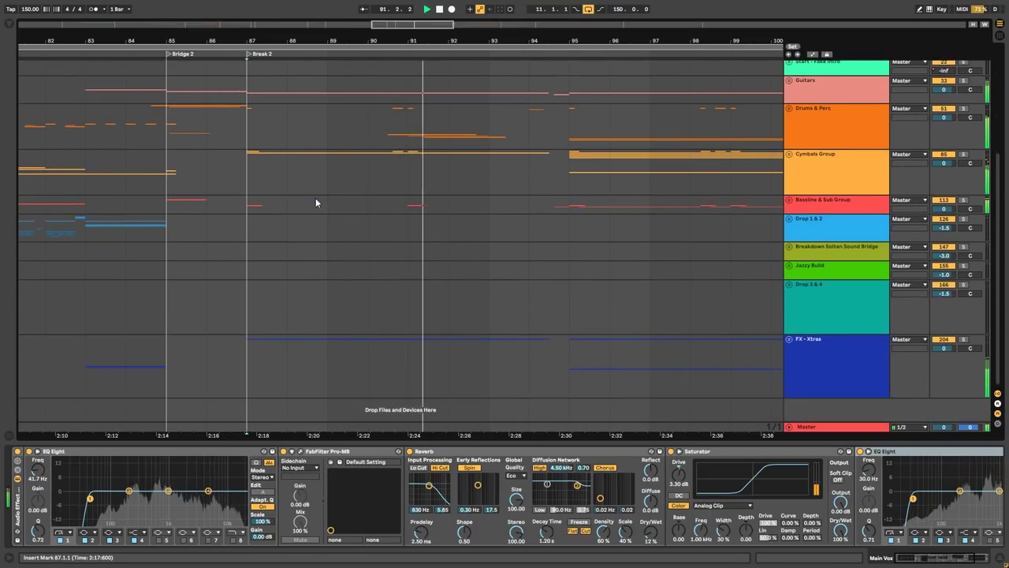
scroll(383, 226, down, 3)
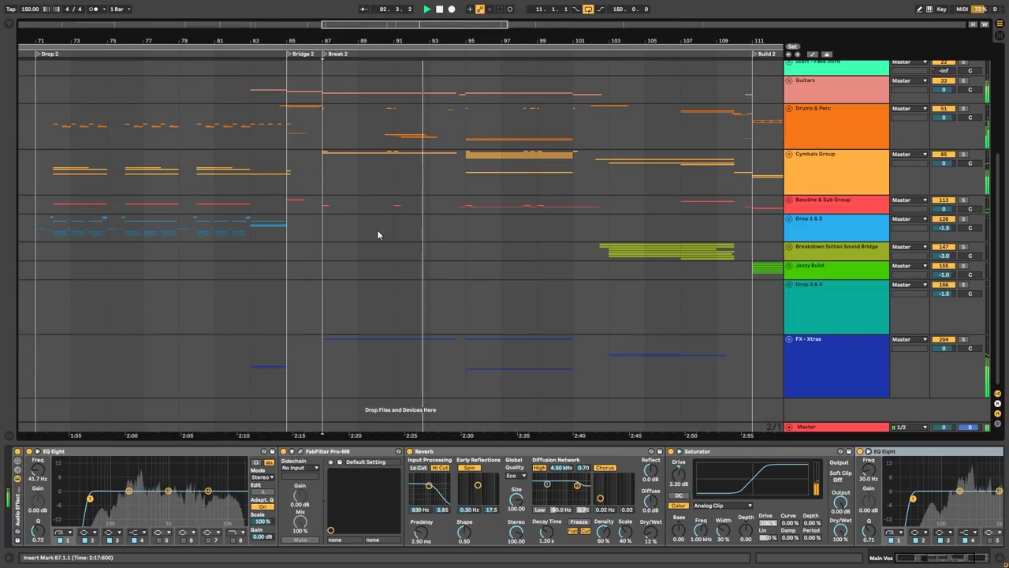
scroll(370, 243, up, 5)
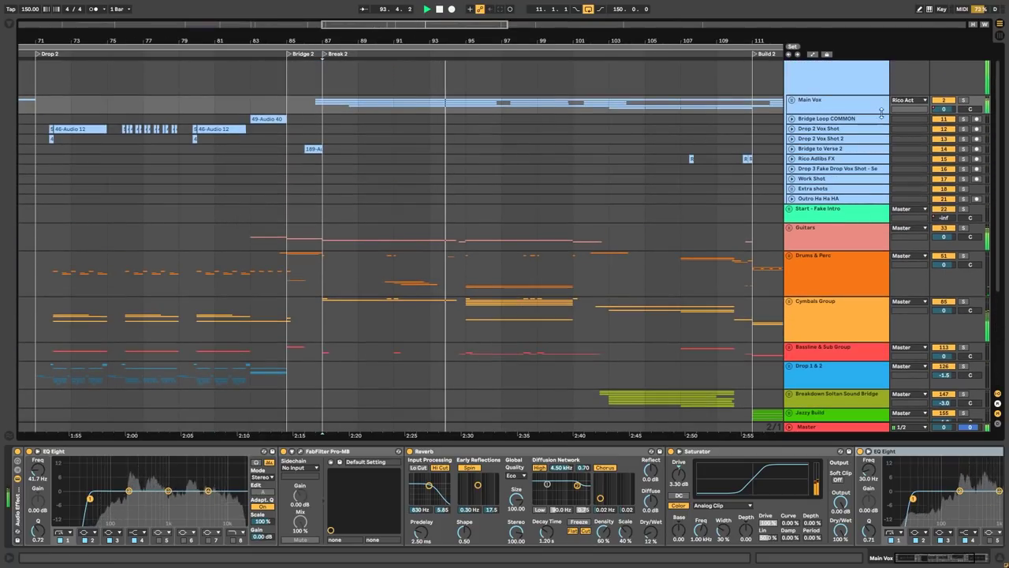
click(859, 92)
scroll(302, 236, up, 1)
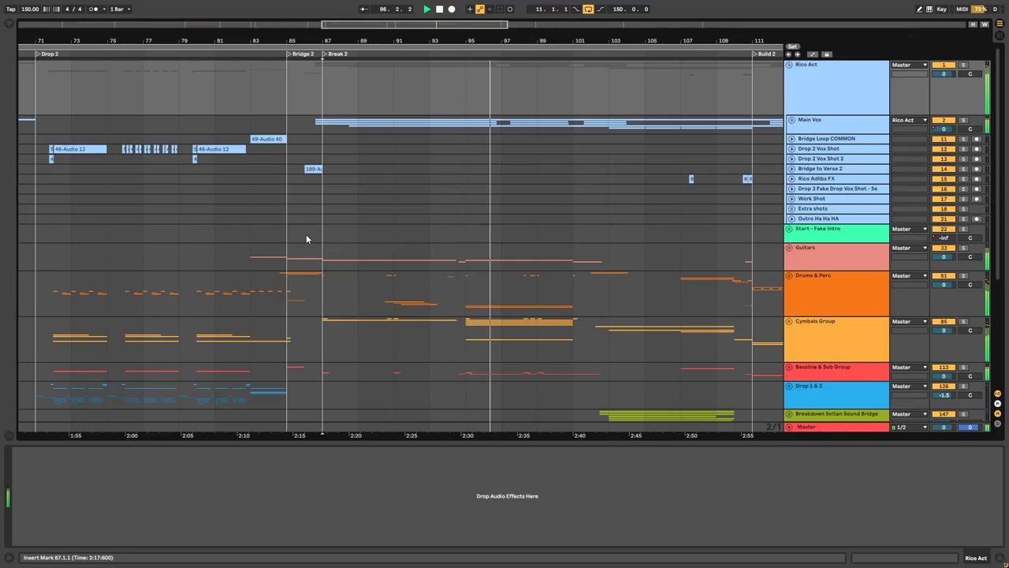
scroll(306, 234, down, 6)
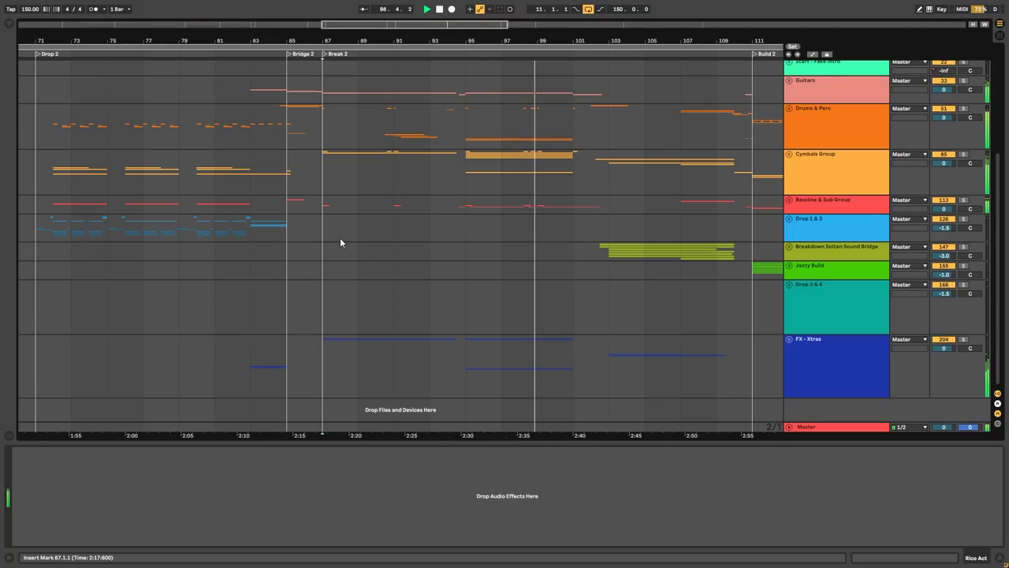
scroll(332, 234, up, 3)
scroll(332, 234, up, 4)
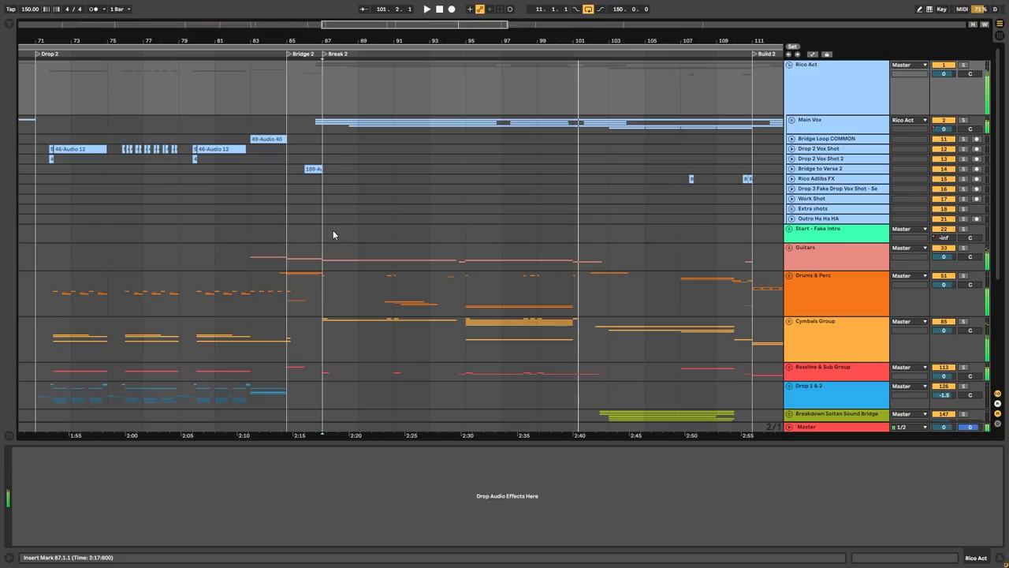
Play the Old Kettle clip in the FX - Xtras group soloed from 95.1.1
scroll(339, 218, up, 3)
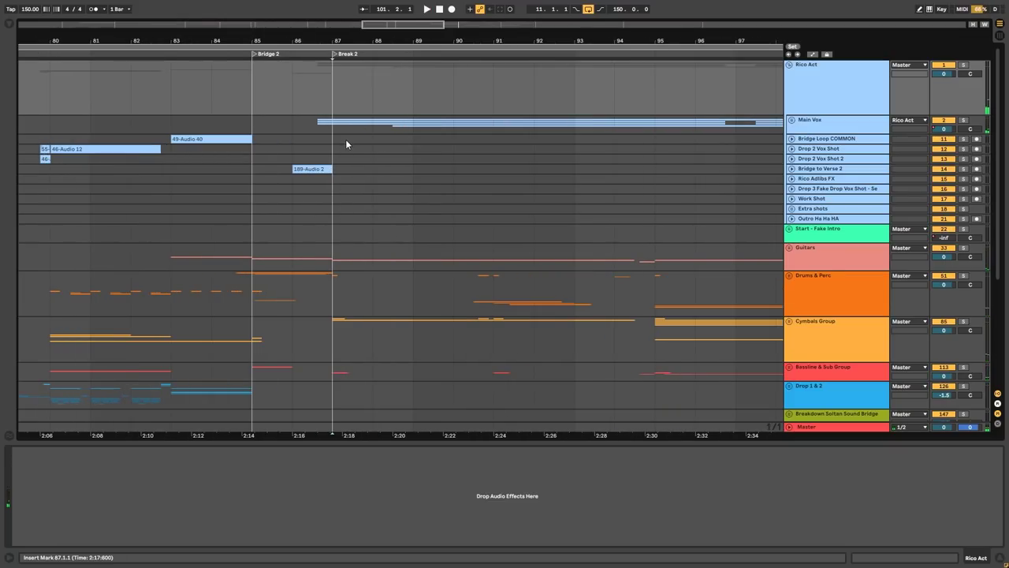
scroll(345, 144, down, 3)
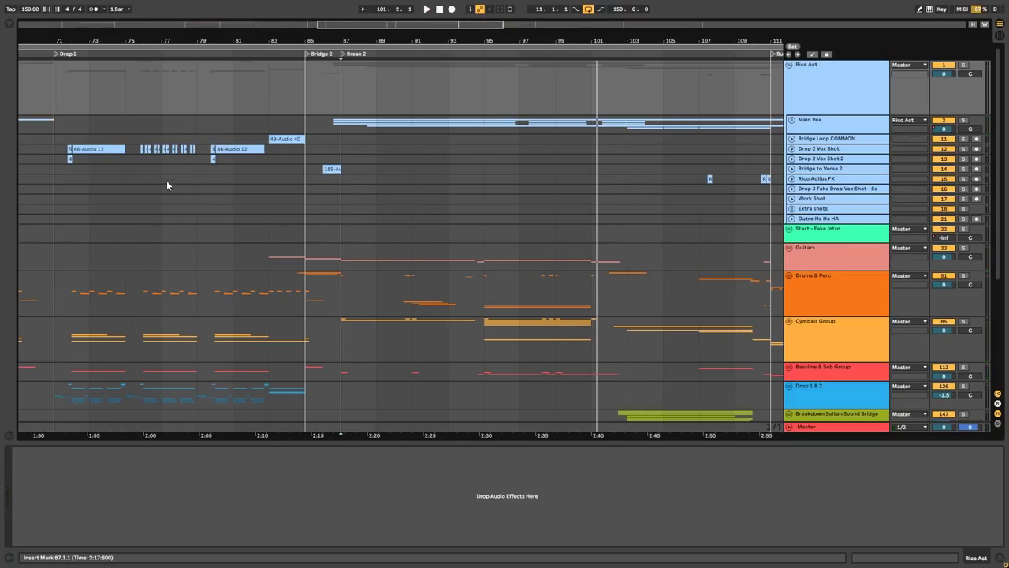
scroll(162, 181, down, 2)
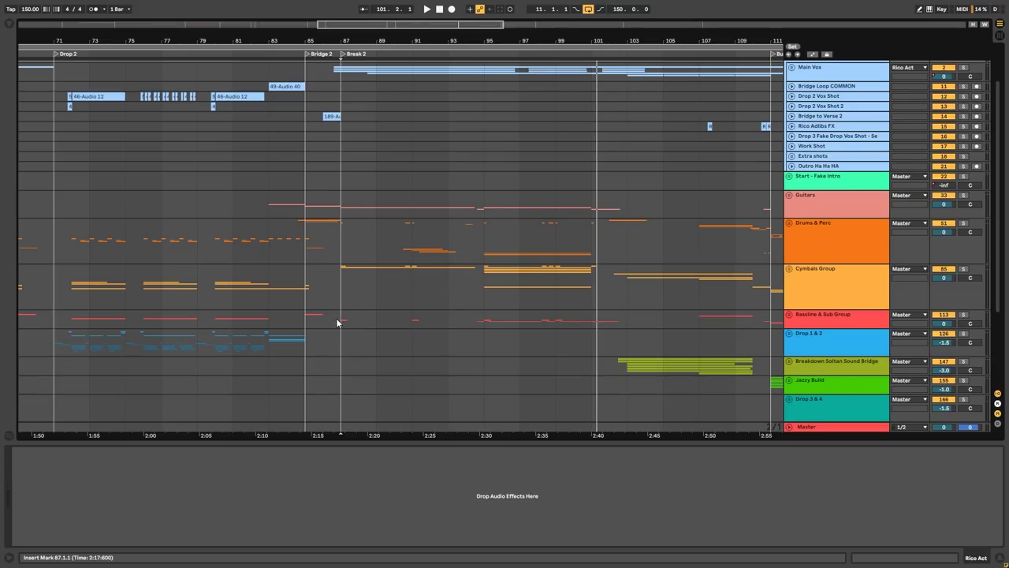
scroll(338, 319, down, 4)
click(338, 355)
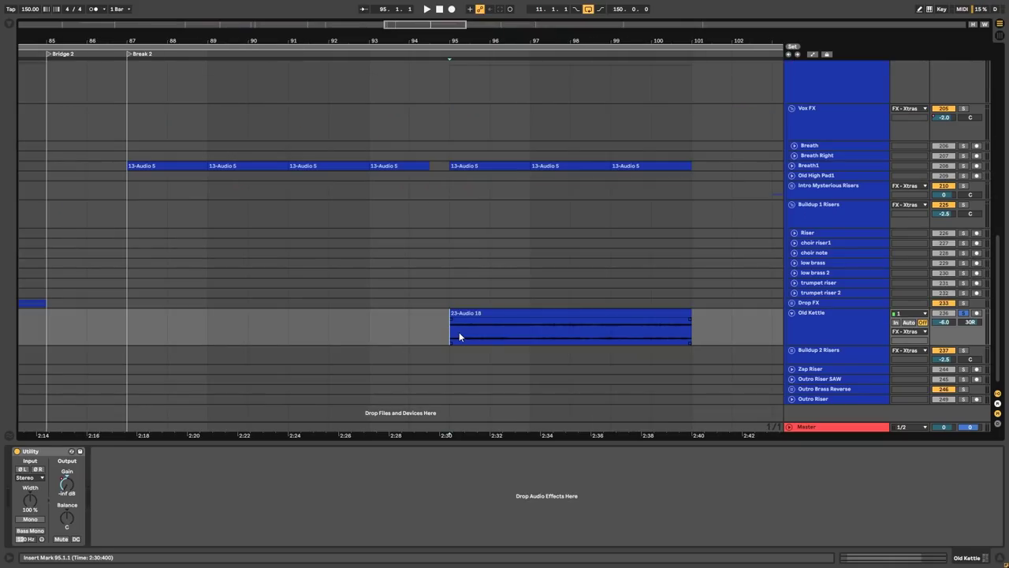
key(space)
Play the full mix from 102.1.1 to just before Build 2, viewing the active track groups
drag(939, 427, 938, 396)
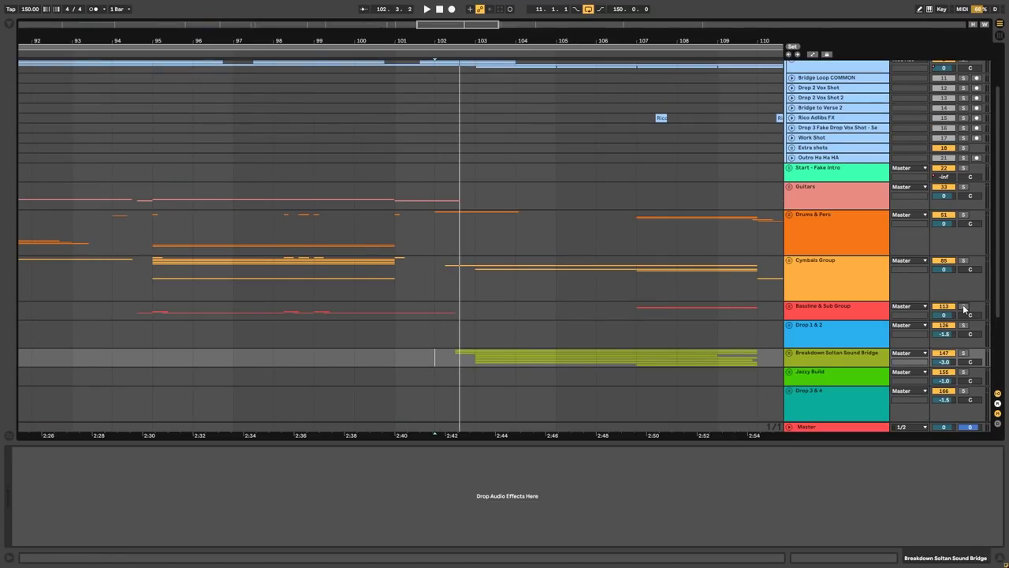
key(space)
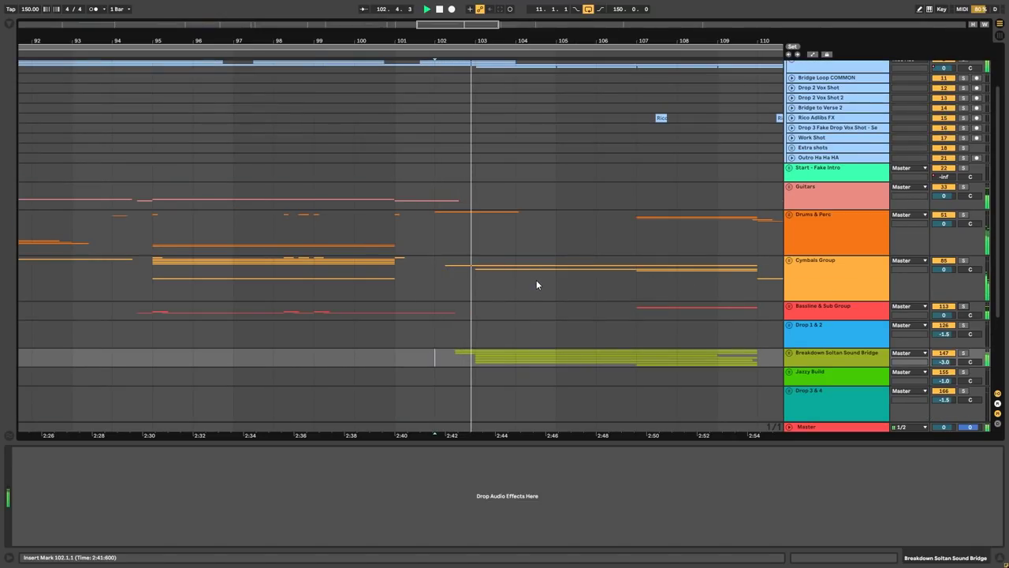
scroll(535, 284, down, 2)
scroll(536, 285, down, 3)
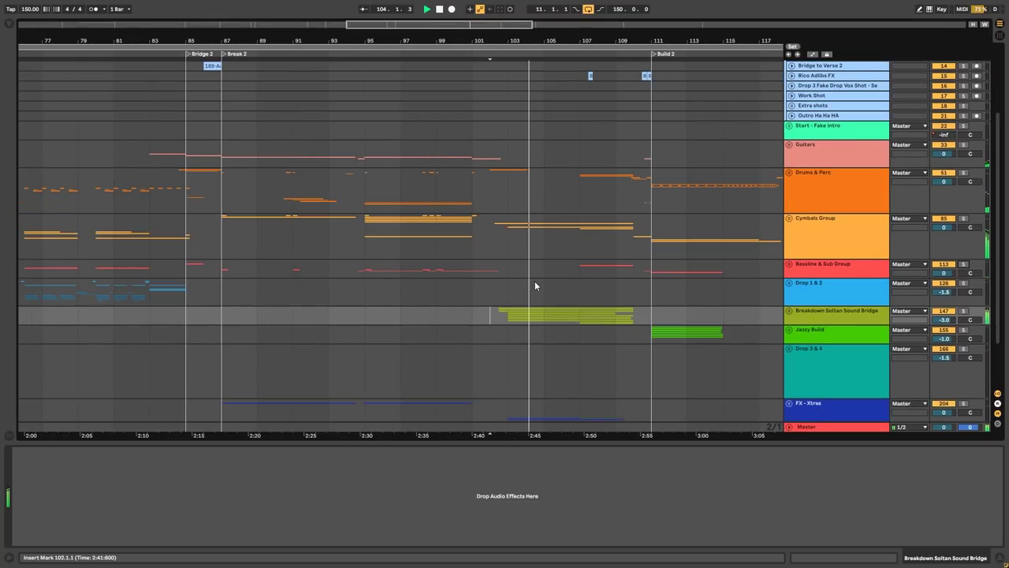
scroll(557, 333, down, 3)
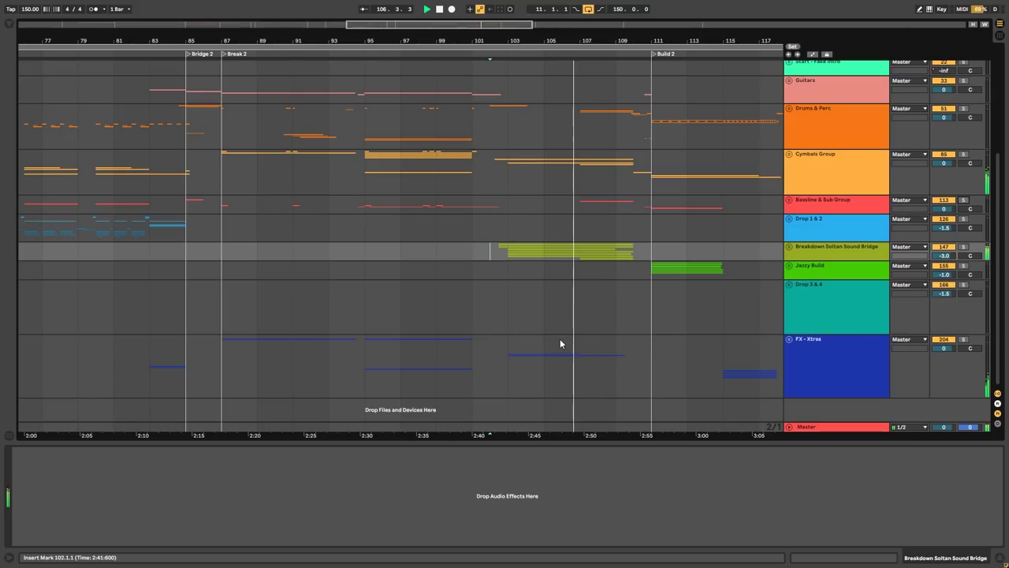
scroll(547, 331, up, 7)
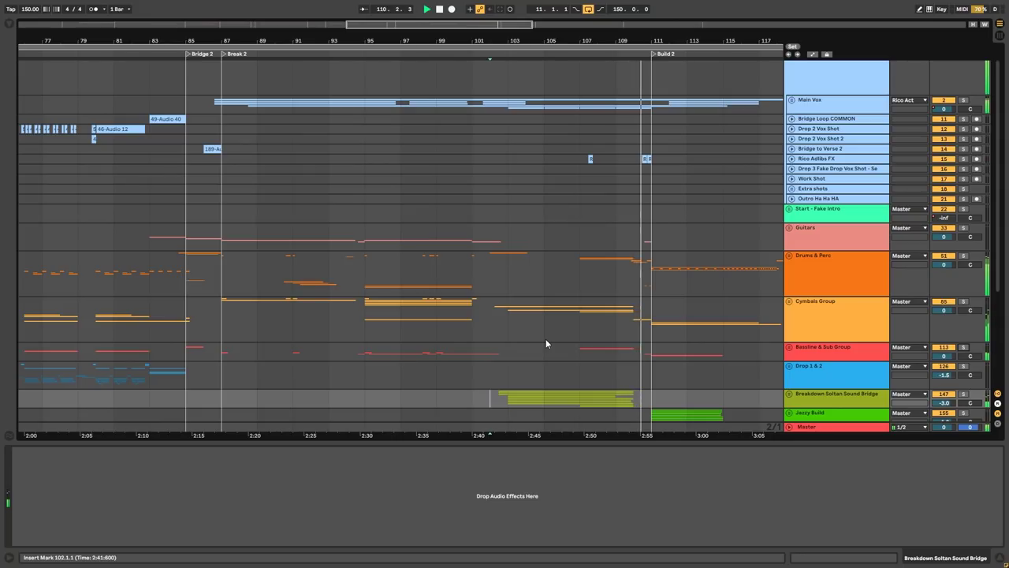
key(space)
Examine the arrangement from Drop 1 to Drop 3, including the Break 2 and Build 2 sections
scroll(496, 317, down, 4)
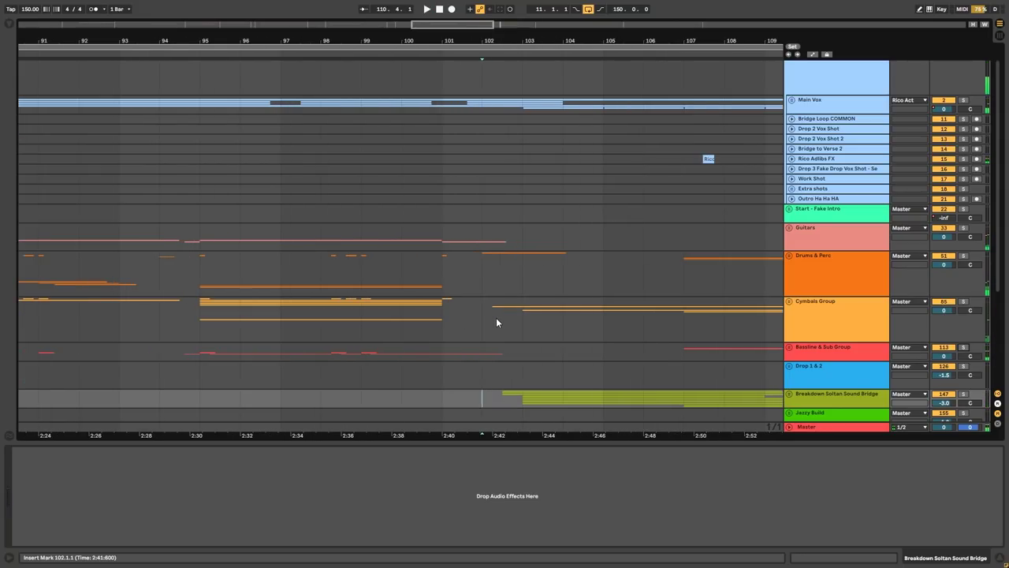
scroll(496, 317, down, 2)
scroll(496, 321, up, 2)
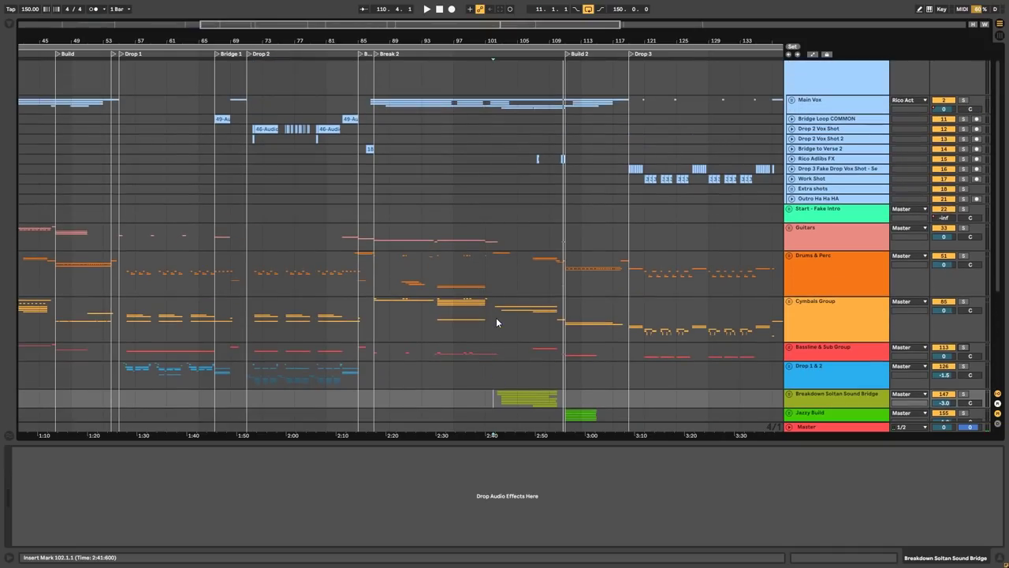
scroll(496, 316, down, 2)
scroll(496, 316, up, 2)
scroll(495, 317, down, 3)
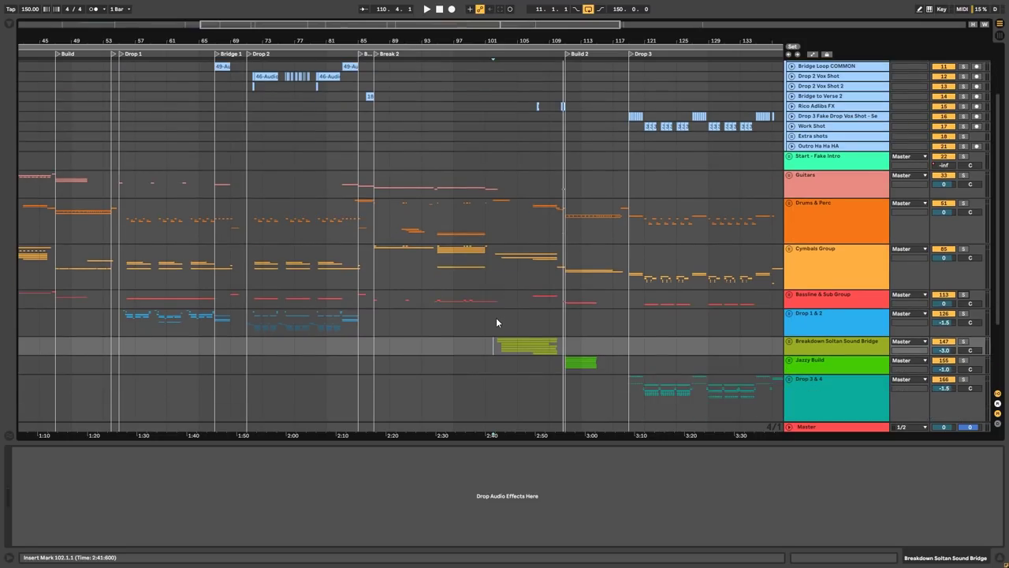
ctrl+scroll(493, 347, up, 3)
scroll(492, 347, up, 4)
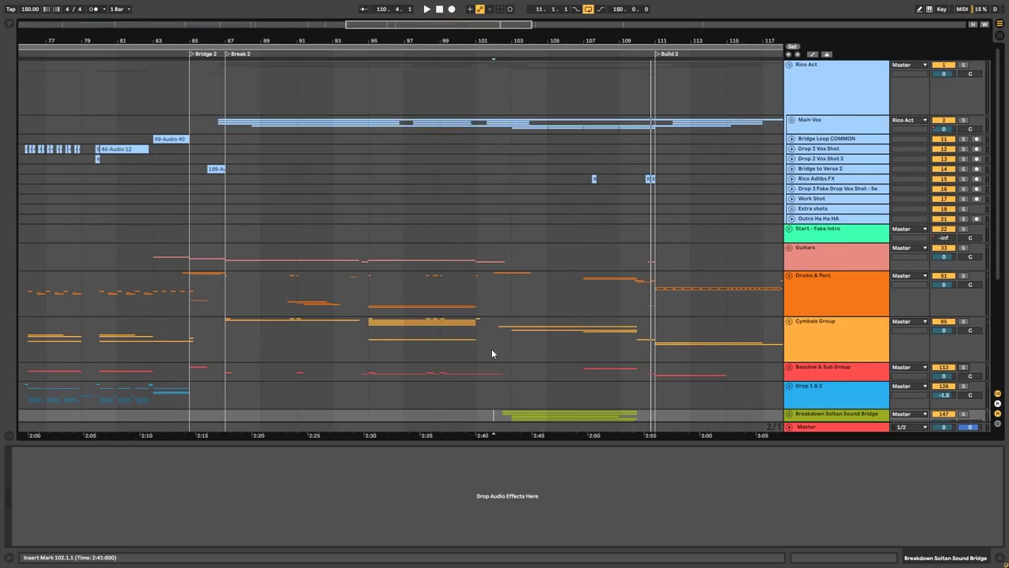
Unfold the Main Vox group and play the Boy Delay FX track soloed from 103.1.1, collapsing the track again
click(521, 126)
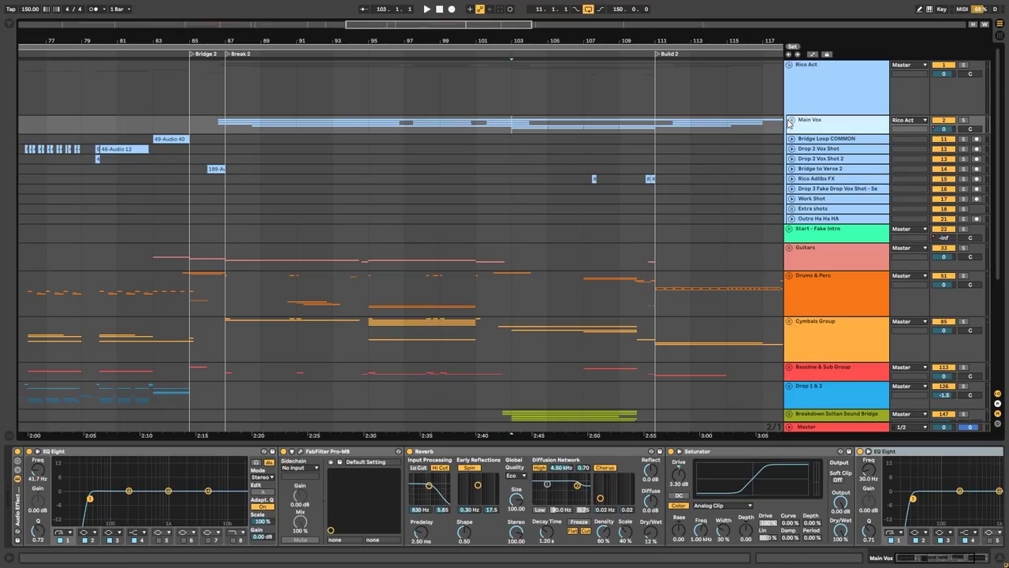
click(792, 120)
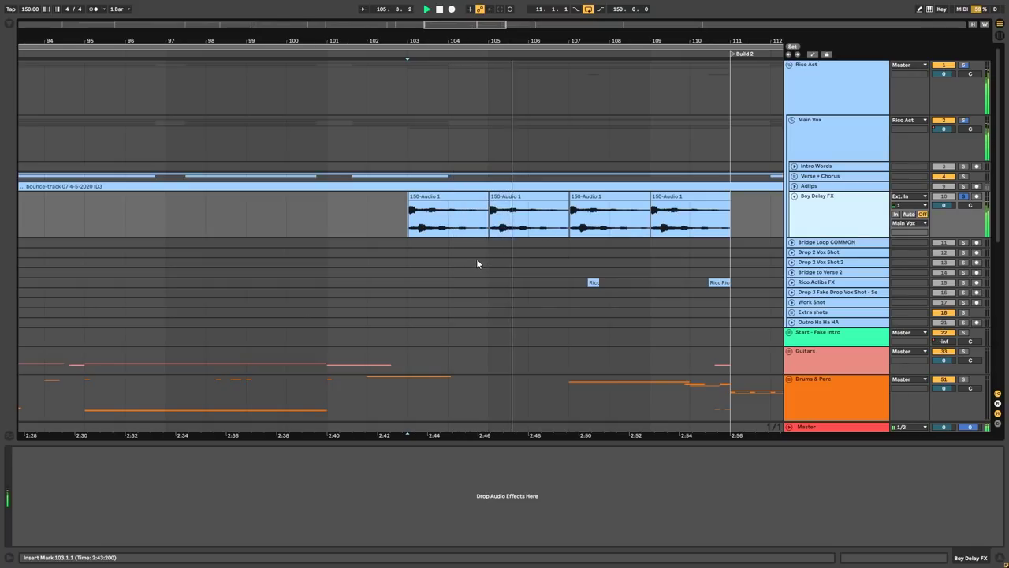
click(794, 197)
Play the Rico Adlibs FX clips soloed from 110.2.4, and fold that track and the Main Vox group
click(794, 186)
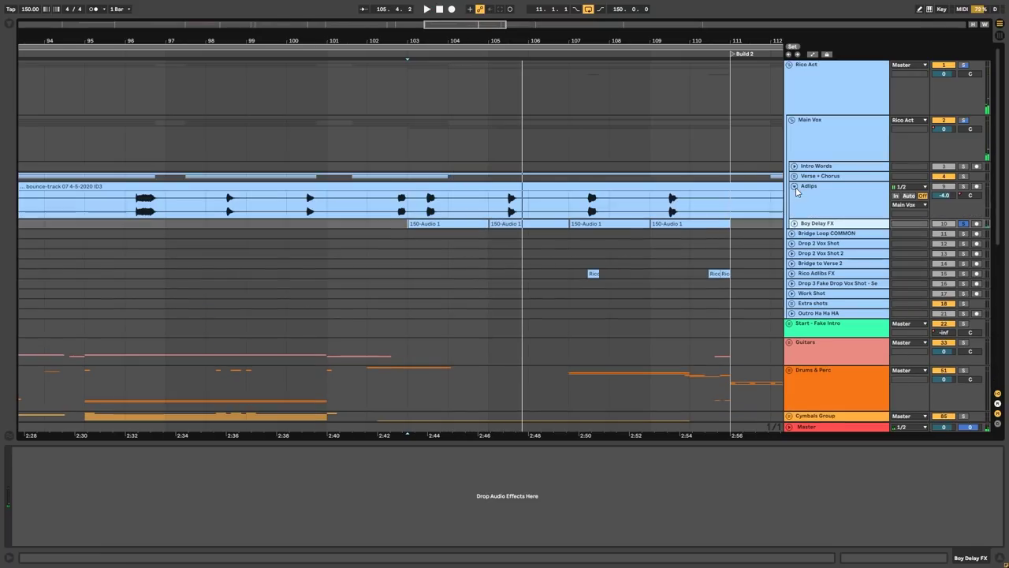
click(814, 205)
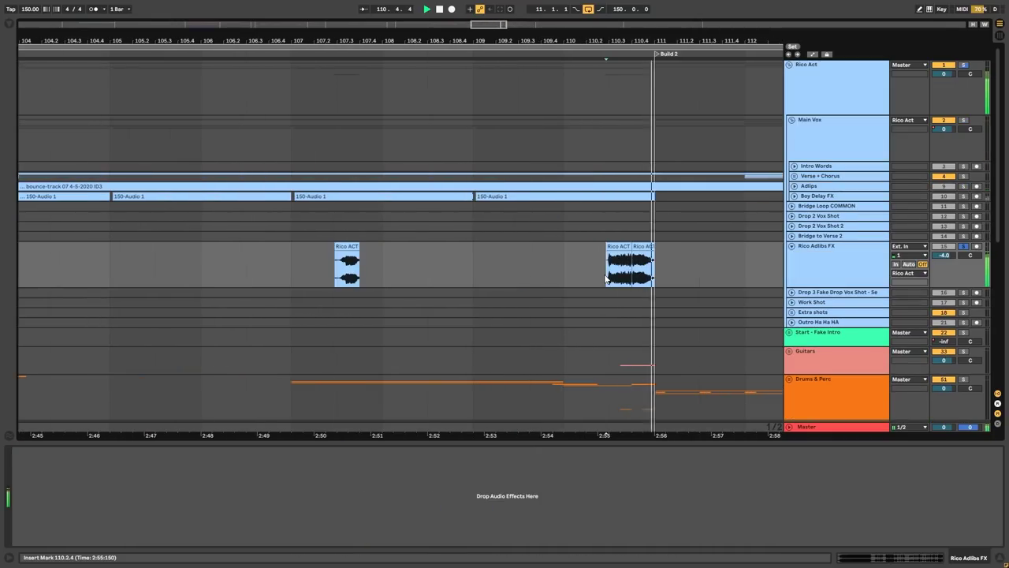
key(space)
scroll(767, 258, down, 5)
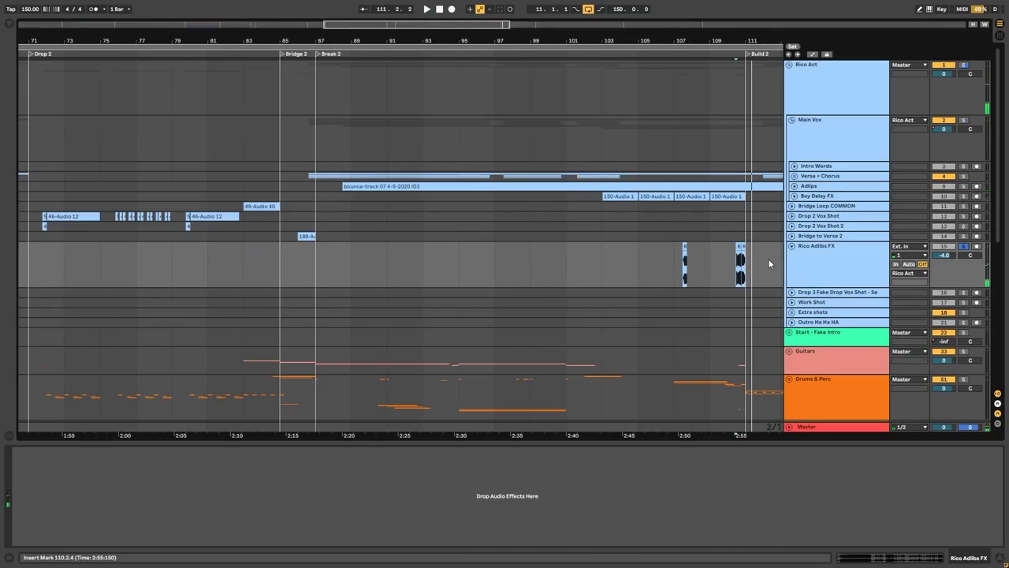
click(791, 246)
click(792, 121)
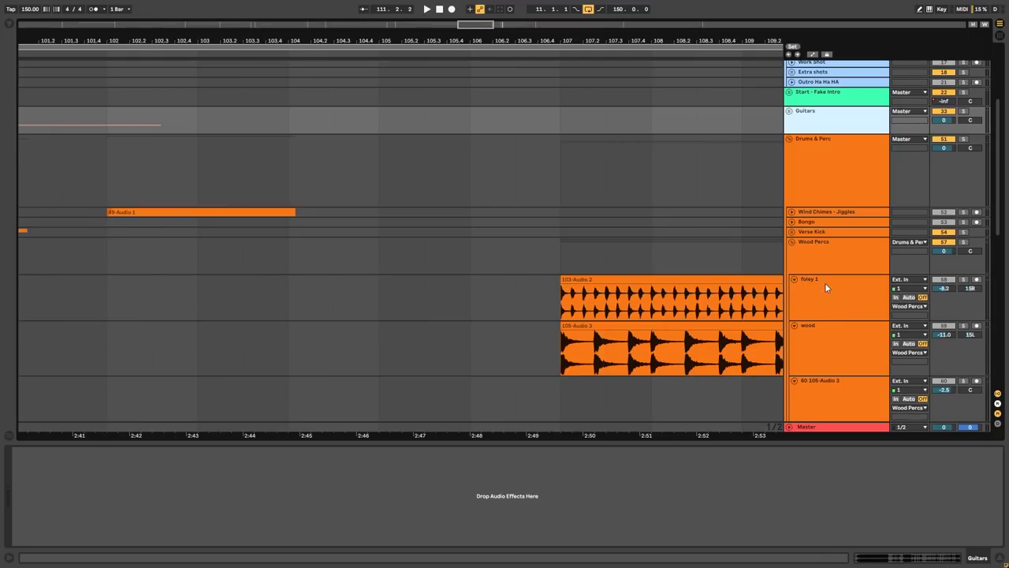
Play the foley 1 clip in the Wood Percs group soloed from 107.1.1
click(564, 306)
scroll(562, 308, down, 5)
scroll(597, 308, up, 3)
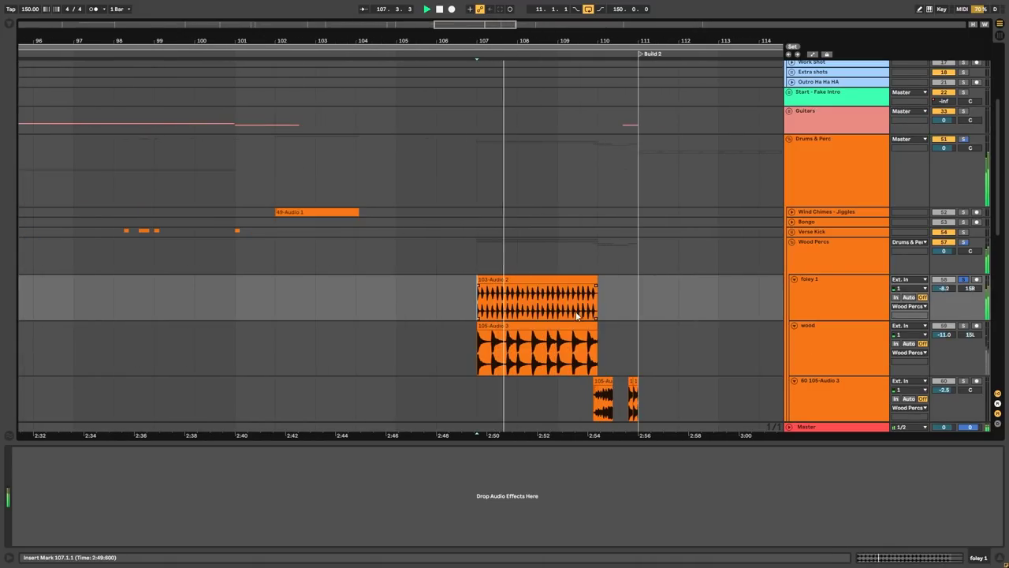
Solo the wood track in the Wood Percs group and play its clip from 107.1.1
click(476, 364)
key(s)
scroll(528, 343, down, 2)
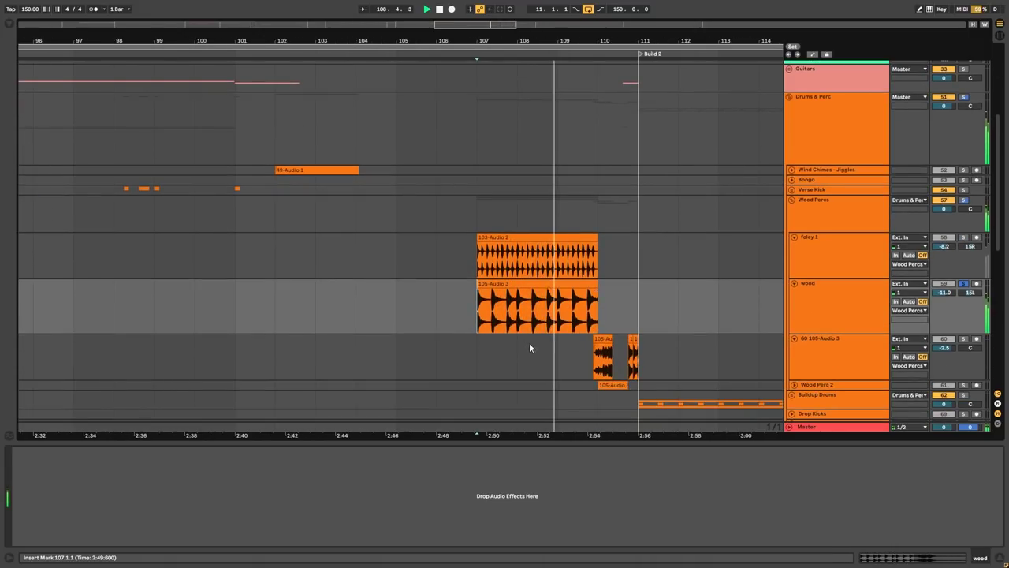
Collapse the wood and foley 1 tracks in the Wood Percs group
scroll(603, 346, down, 2)
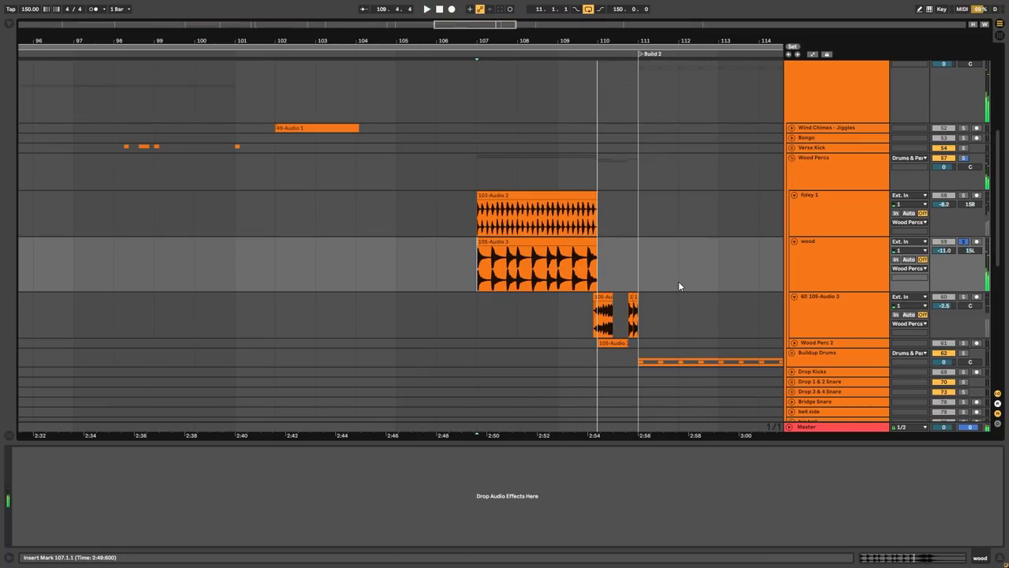
click(794, 240)
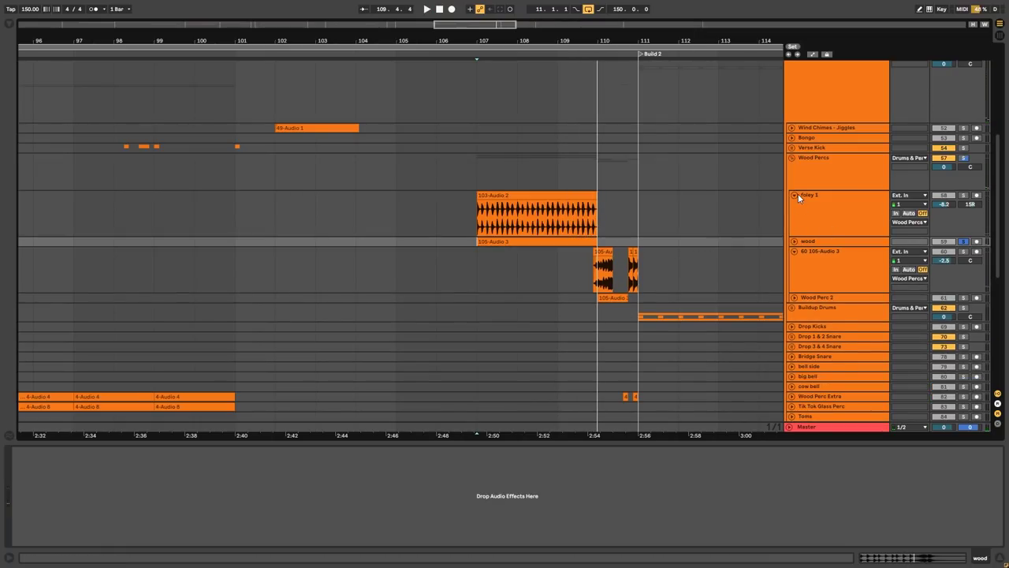
click(795, 193)
Play the Wood Perc Extra track soloed from 95.1.1, and collapse the track again
scroll(643, 242, down, 3)
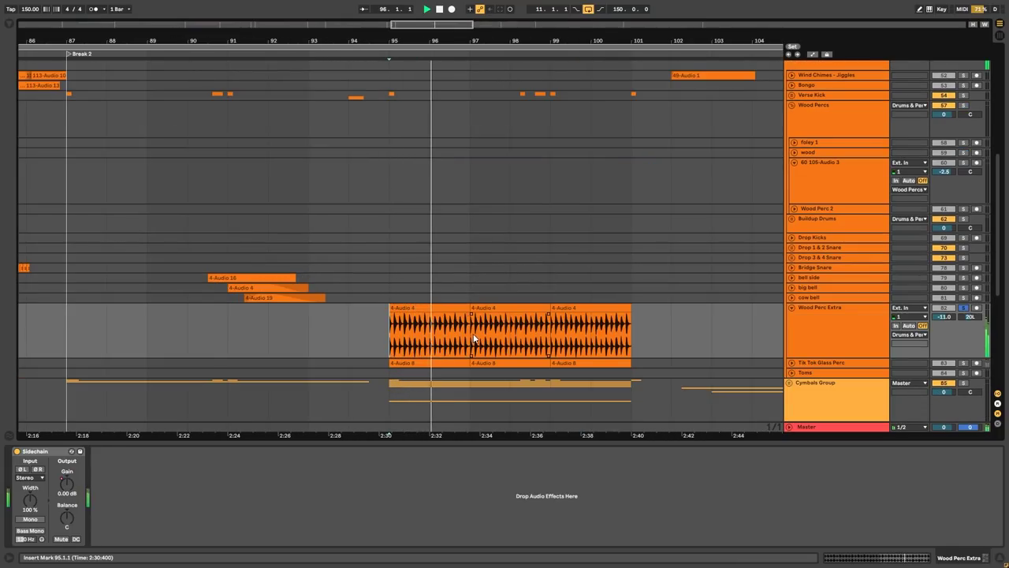
scroll(587, 347, down, 2)
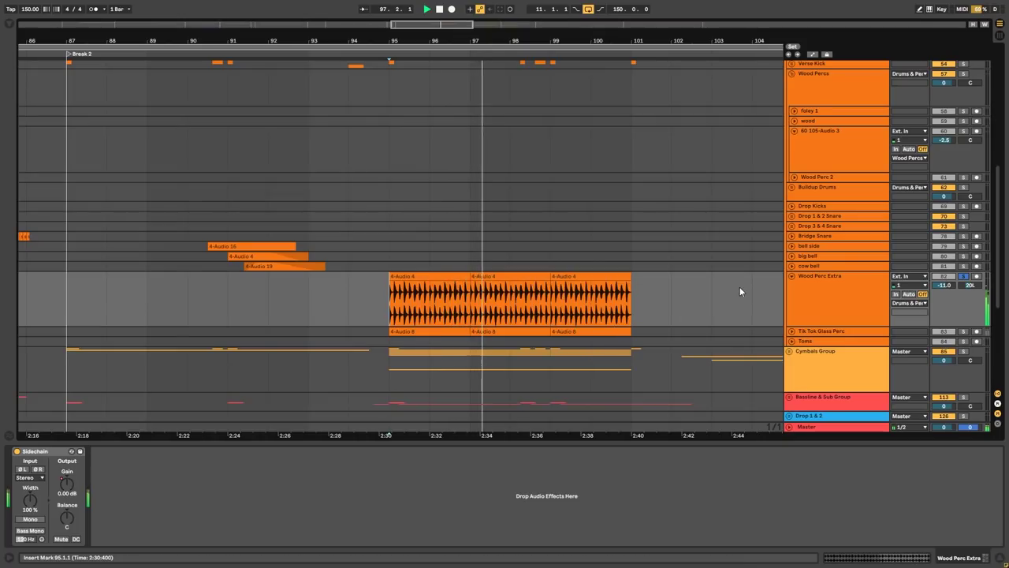
key(space)
click(791, 276)
Unfold the Tik Tok Glass Perc track and place the playback start at its first clip
click(814, 286)
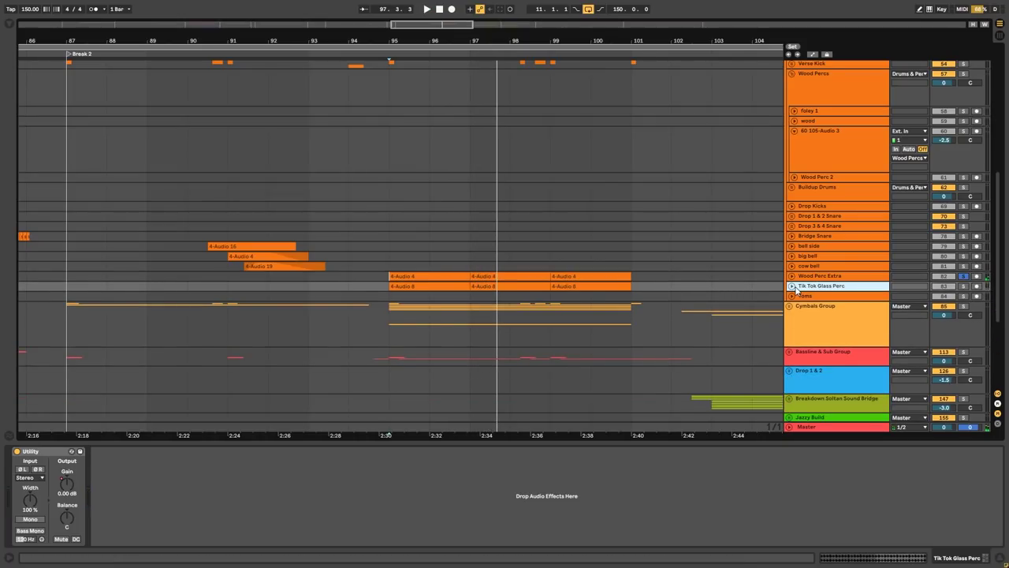
click(792, 286)
click(403, 316)
Play the bell side, big bell and cow bell tracks soloed together from 90.3.1, and collapse all three
scroll(403, 315, up, 2)
scroll(403, 315, down, 2)
scroll(535, 336, up, 2)
key(space)
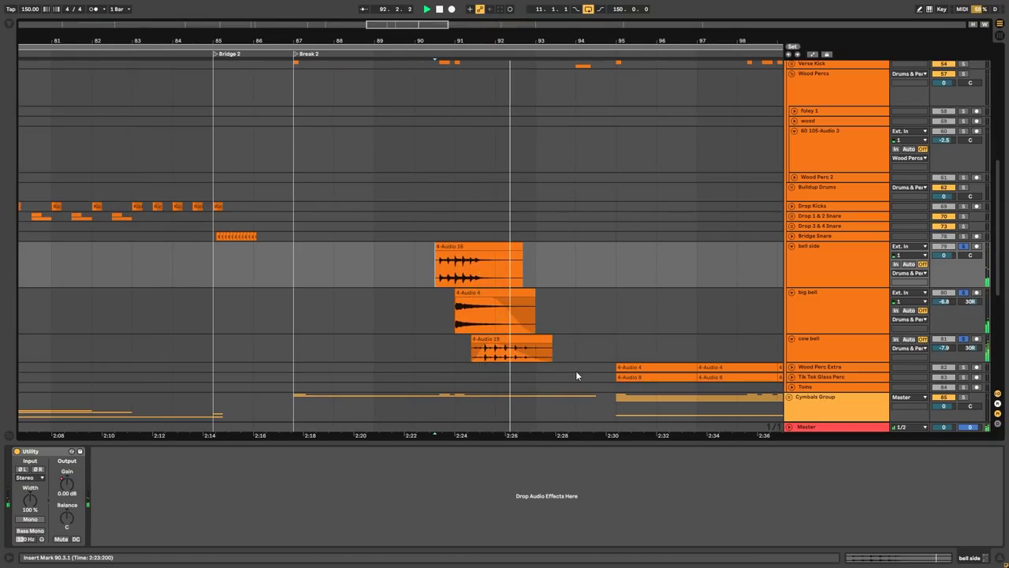
click(793, 339)
click(791, 295)
click(790, 294)
click(792, 246)
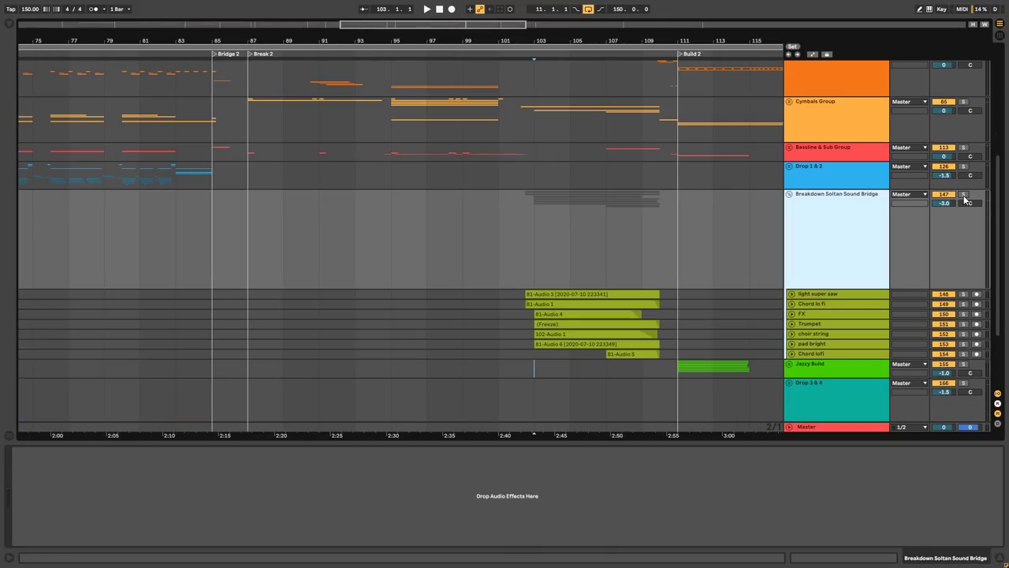
Solo the Breakdown Soltan Sound Bridge group and play it from 102.3.1
click(963, 194)
scroll(684, 279, up, 3)
click(325, 274)
key(space)
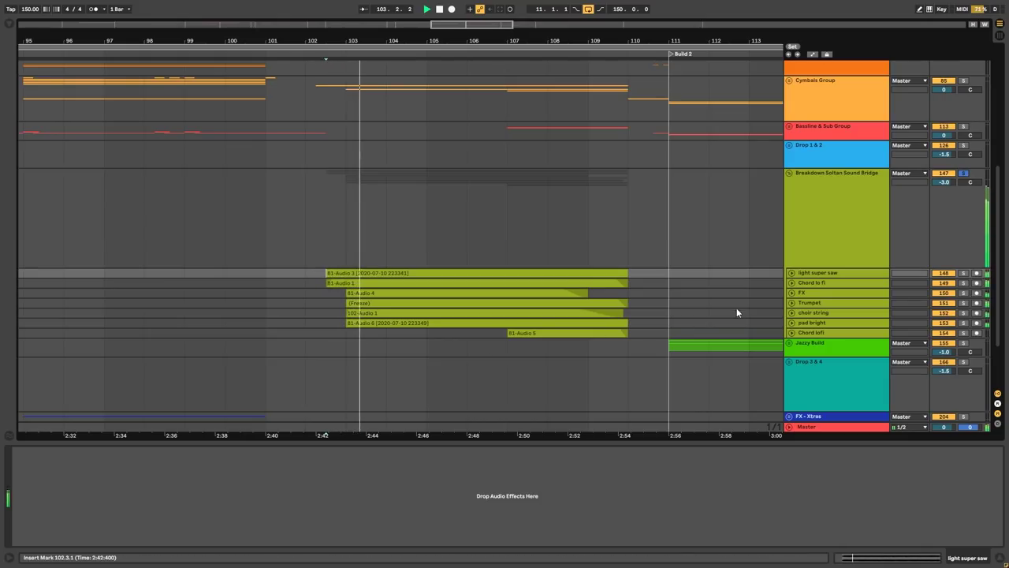
Unfold all seven tracks in the Breakdown Soltan Sound Bridge group, from light super saw to Chord lofi, during playback, and stop playback
click(793, 274)
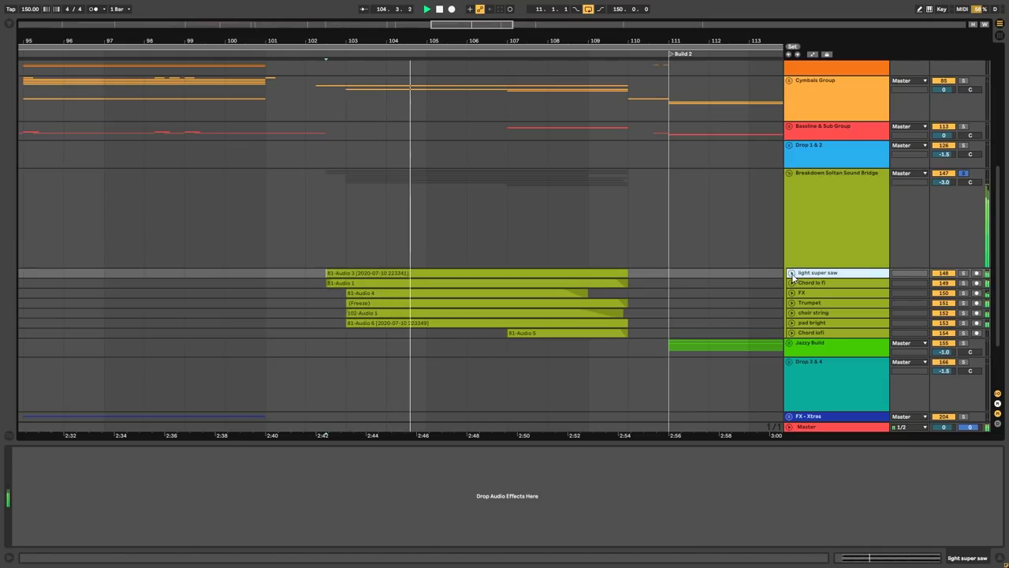
click(792, 274)
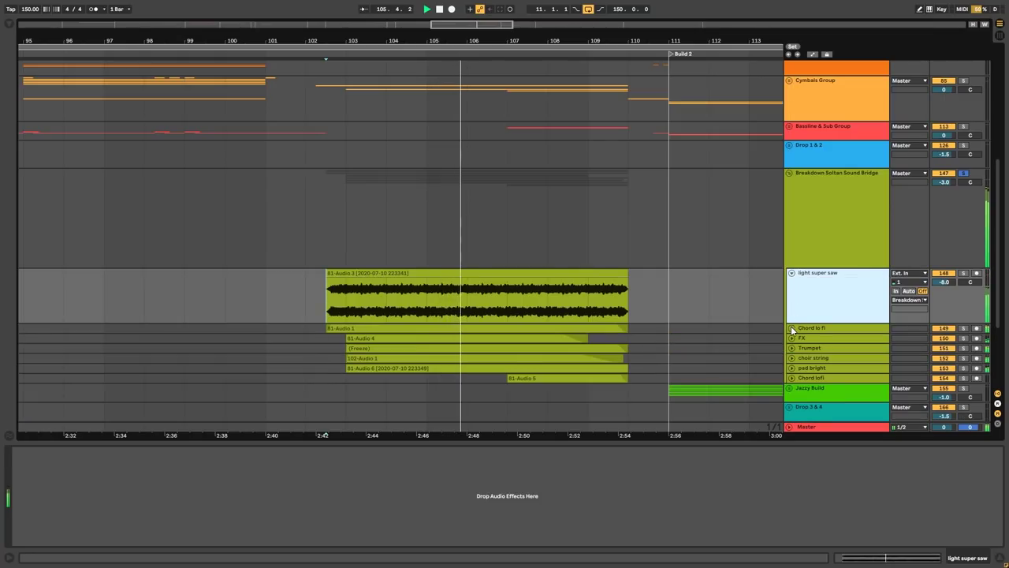
click(792, 330)
scroll(791, 330, down, 2)
click(791, 311)
scroll(791, 310, down, 2)
click(793, 298)
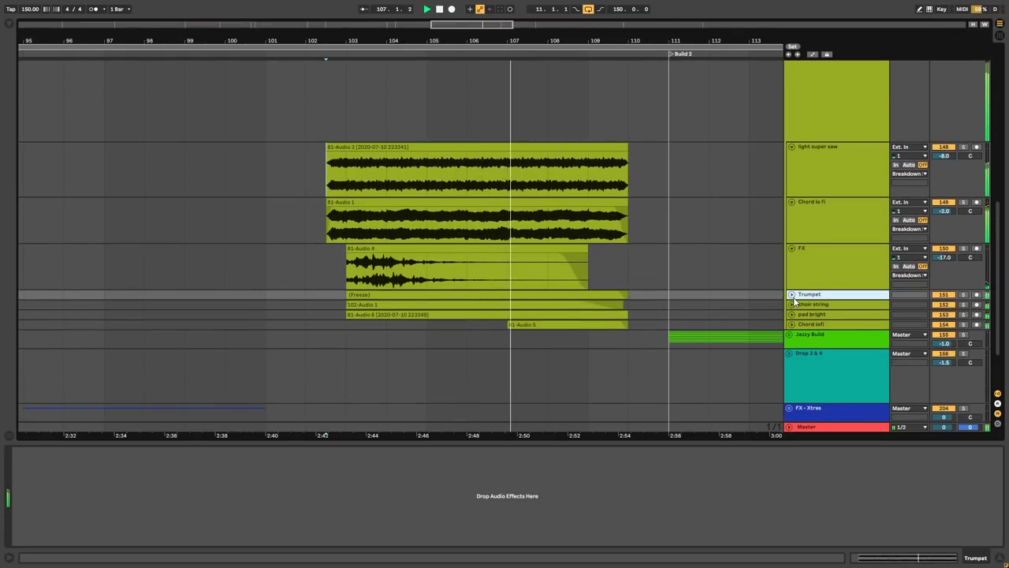
click(791, 296)
scroll(791, 296, down, 2)
click(792, 300)
click(793, 343)
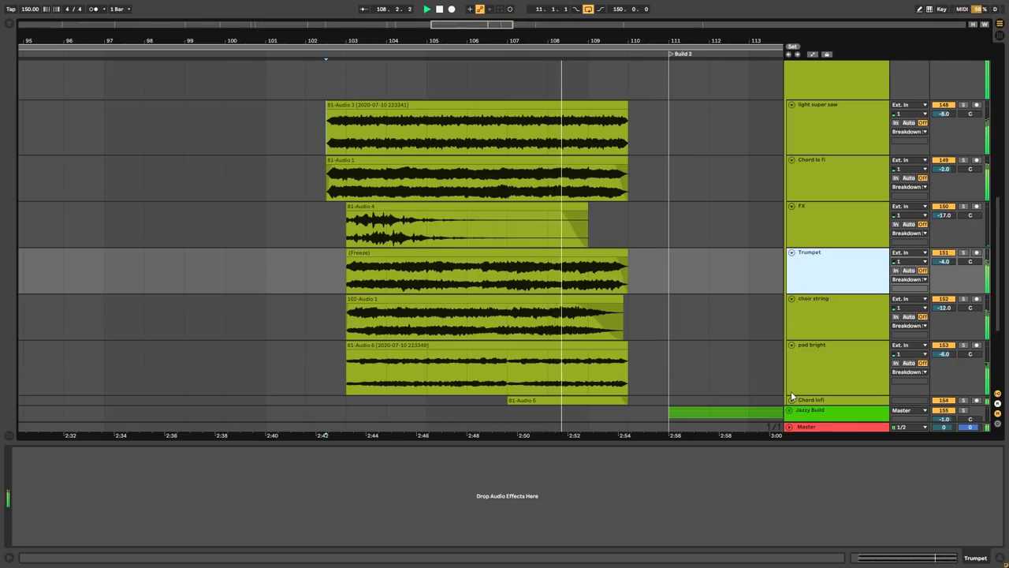
click(791, 393)
click(792, 400)
scroll(791, 399, down, 2)
key(space)
Play the light super saw track soloed from 102.3.1
scroll(453, 285, up, 2)
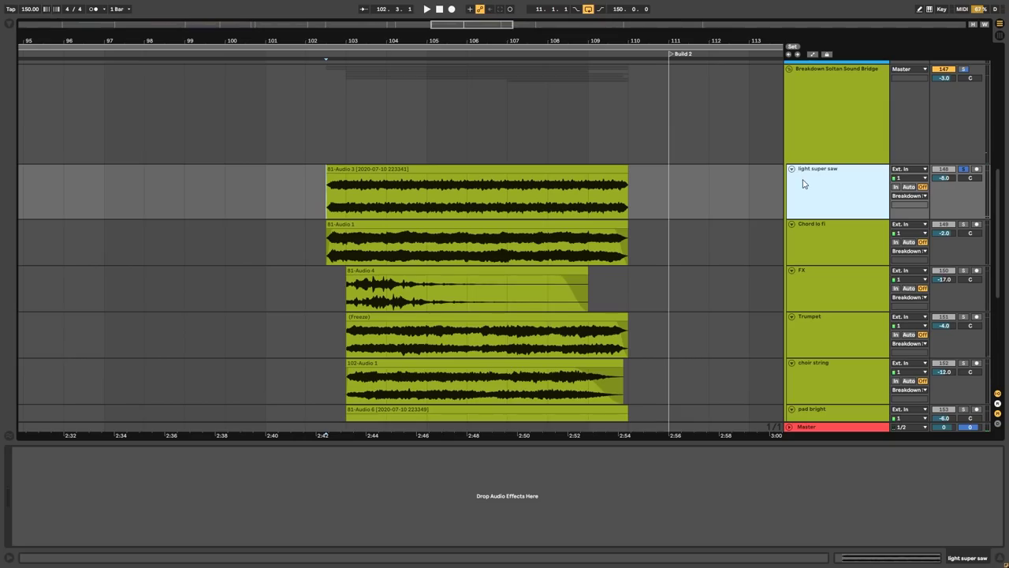
key(space)
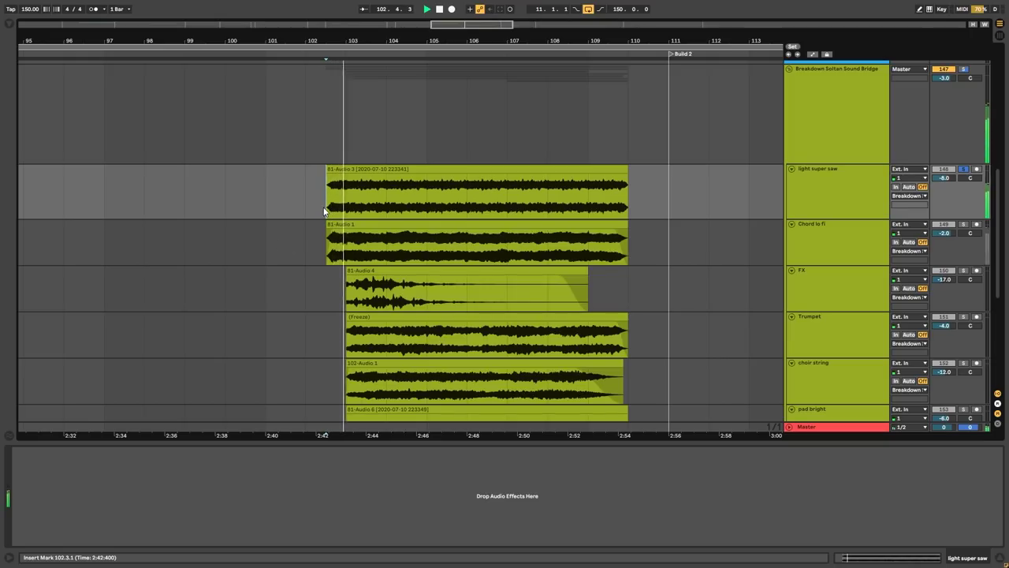
scroll(339, 201, up, 3)
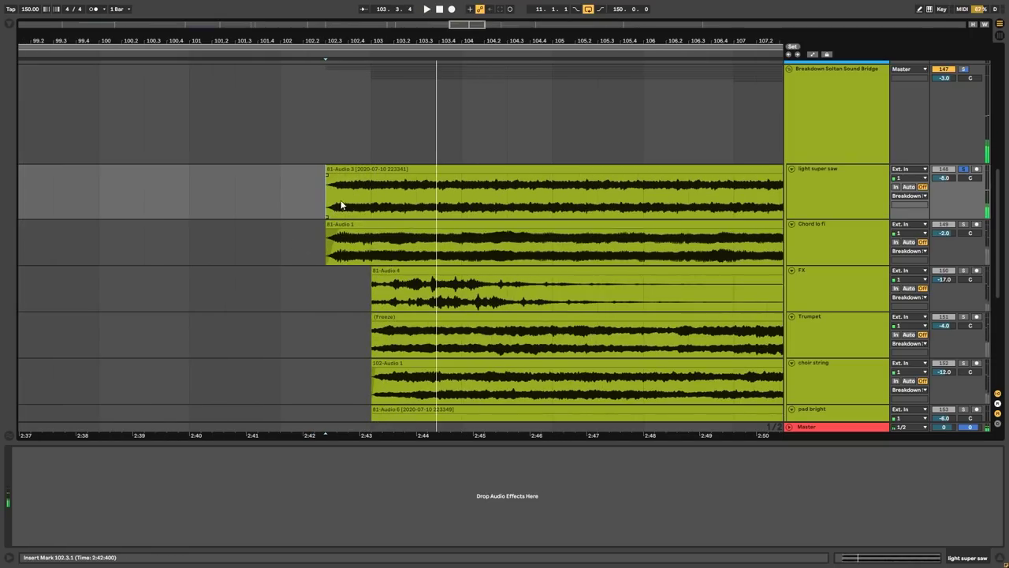
Solo the Chord lo fi track and play its clip from 102.3.1
scroll(377, 199, down, 3)
click(861, 230)
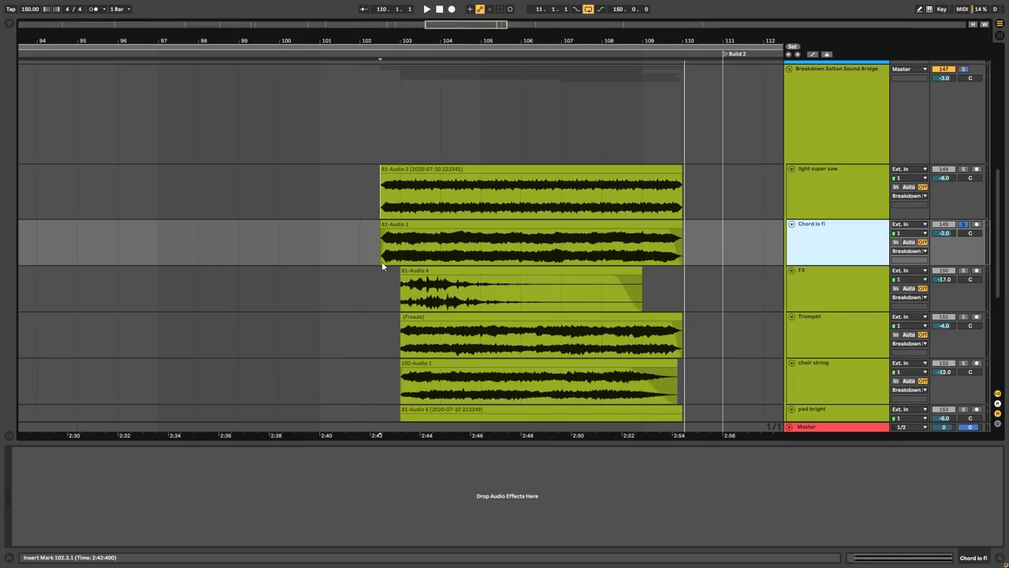
key(space)
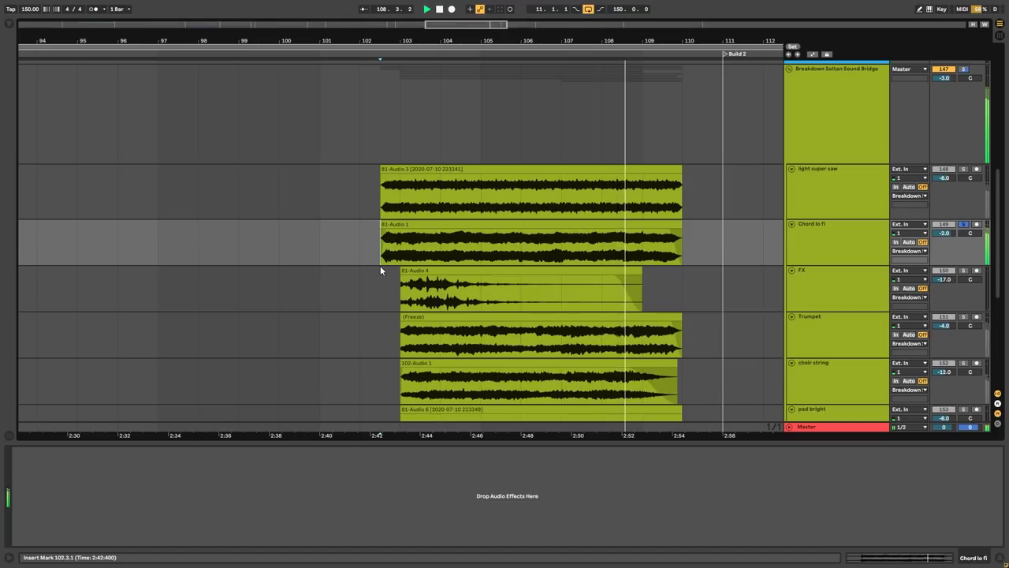
key(space)
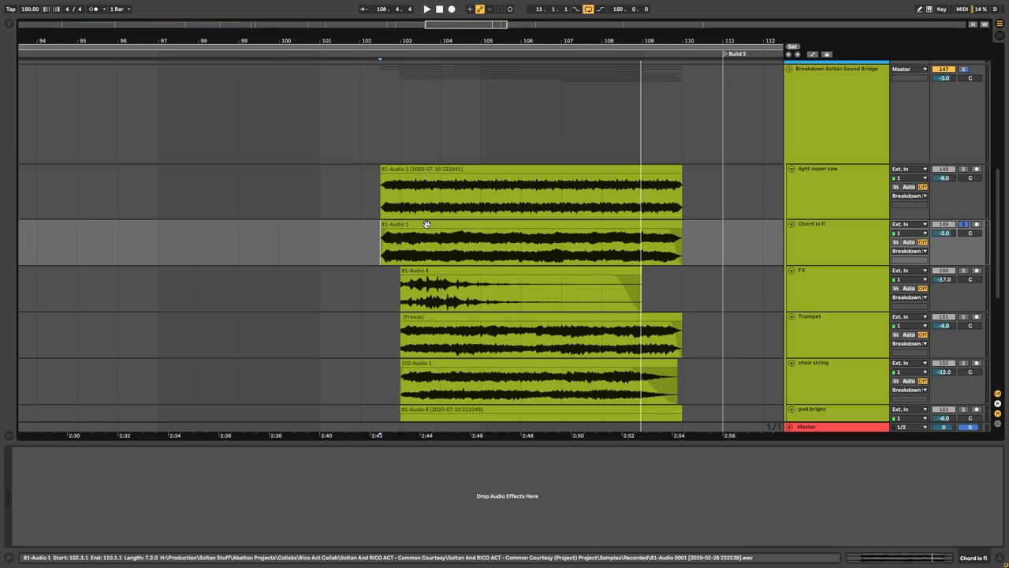
Solo the FX track in the Breakdown Soltan Sound Bridge group and play its clip from 103.1.1
click(422, 291)
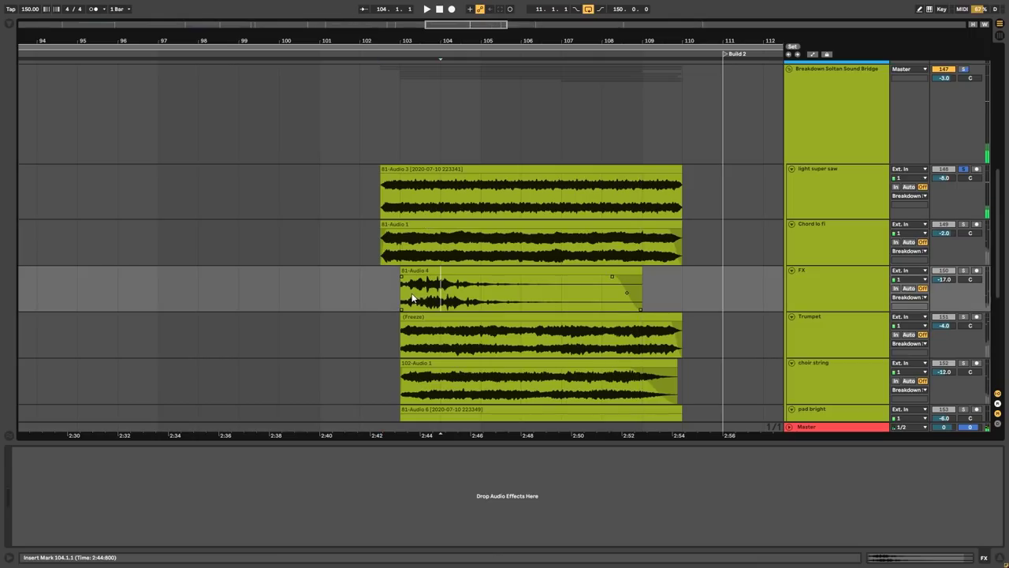
click(818, 300)
key(space)
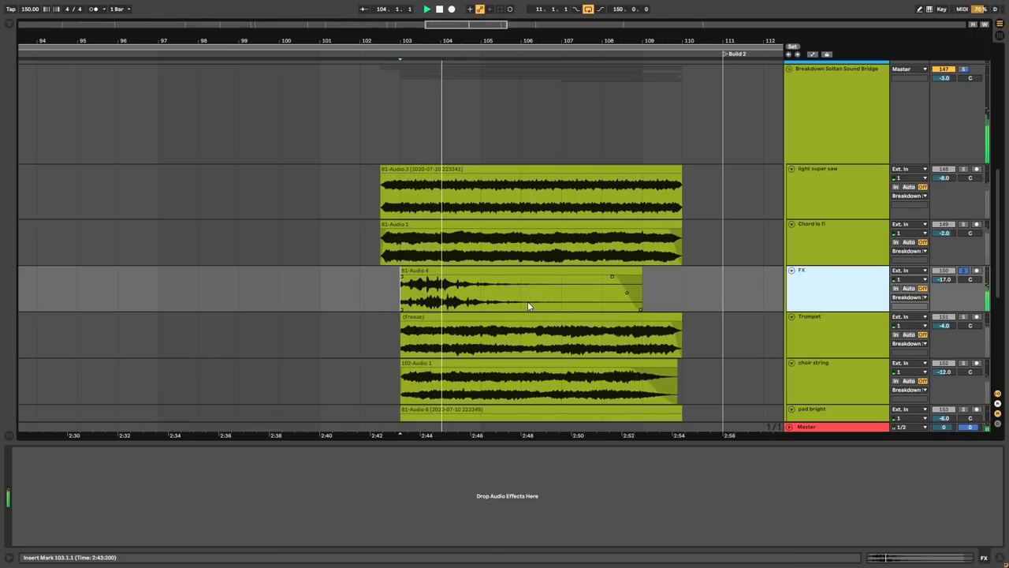
Solo the Trumpet track and play its frozen clip from 103.1.1
scroll(453, 238, down, 3)
click(418, 276)
key(s)
scroll(444, 295, left, 1)
click(421, 286)
key(space)
scroll(515, 292, down, 2)
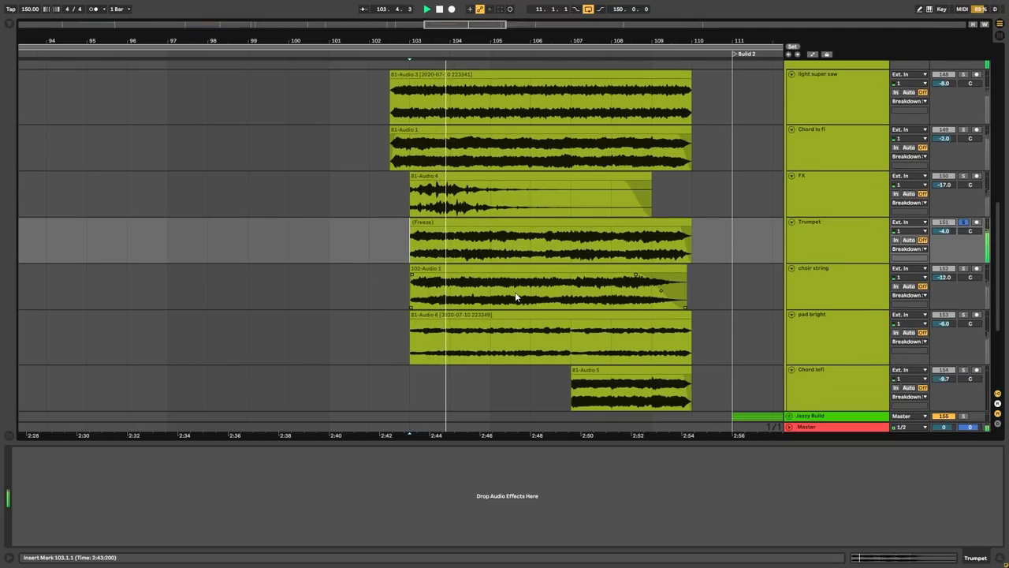
scroll(514, 290, up, 2)
scroll(507, 289, down, 1)
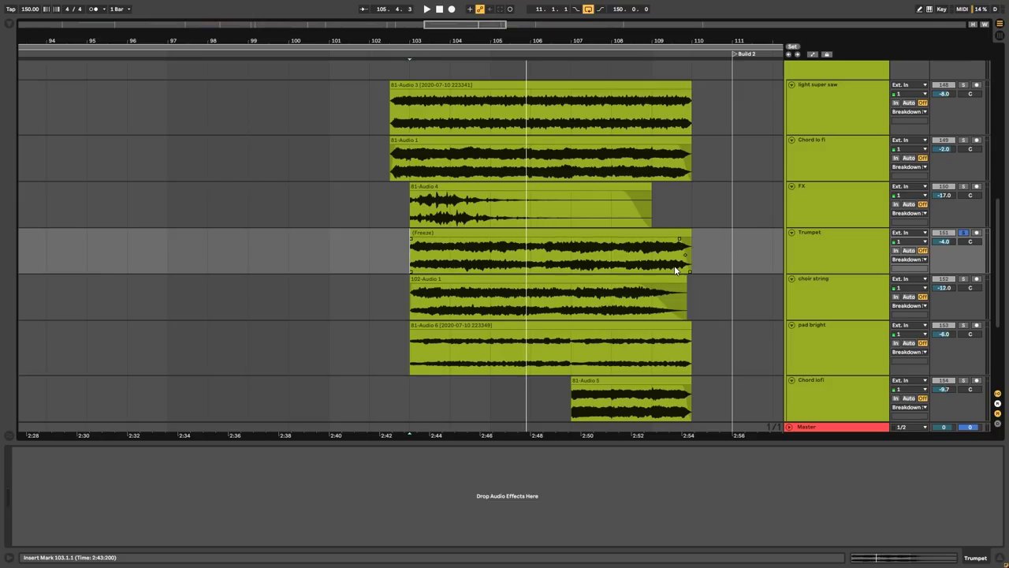
Play the choir string track soloed from 103.1.1
click(413, 314)
key(space)
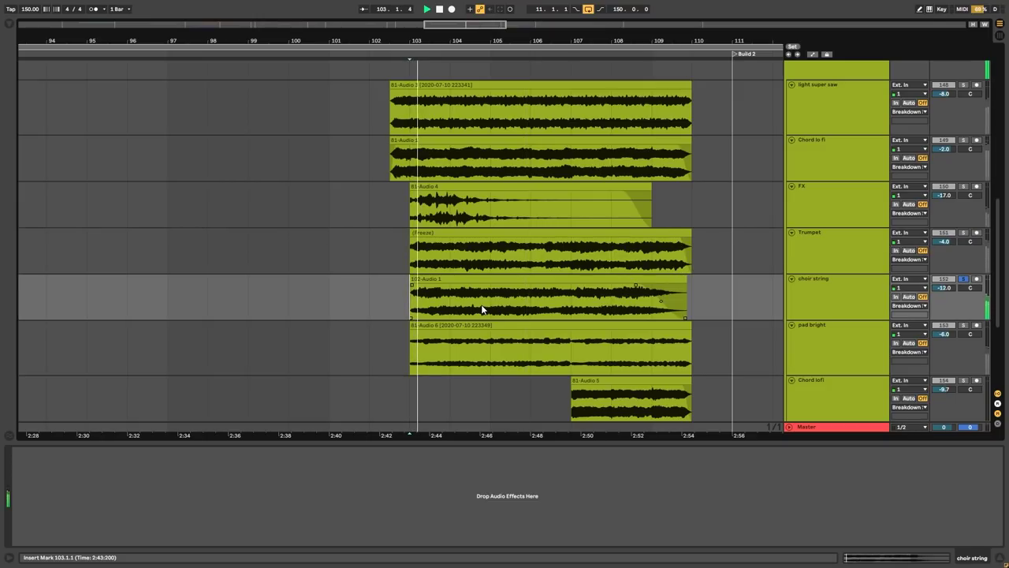
scroll(480, 307, down, 1)
scroll(480, 308, up, 1)
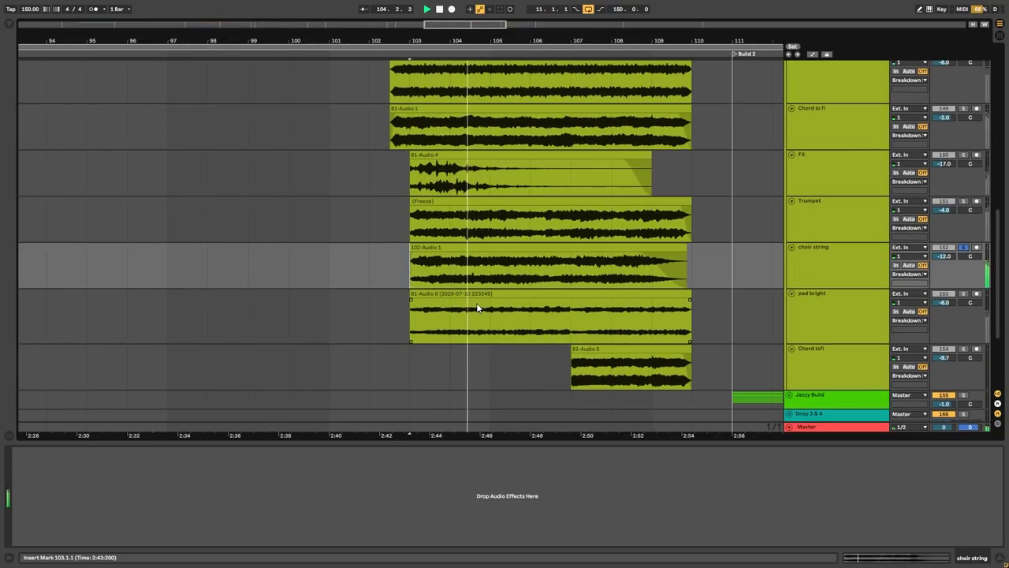
key(space)
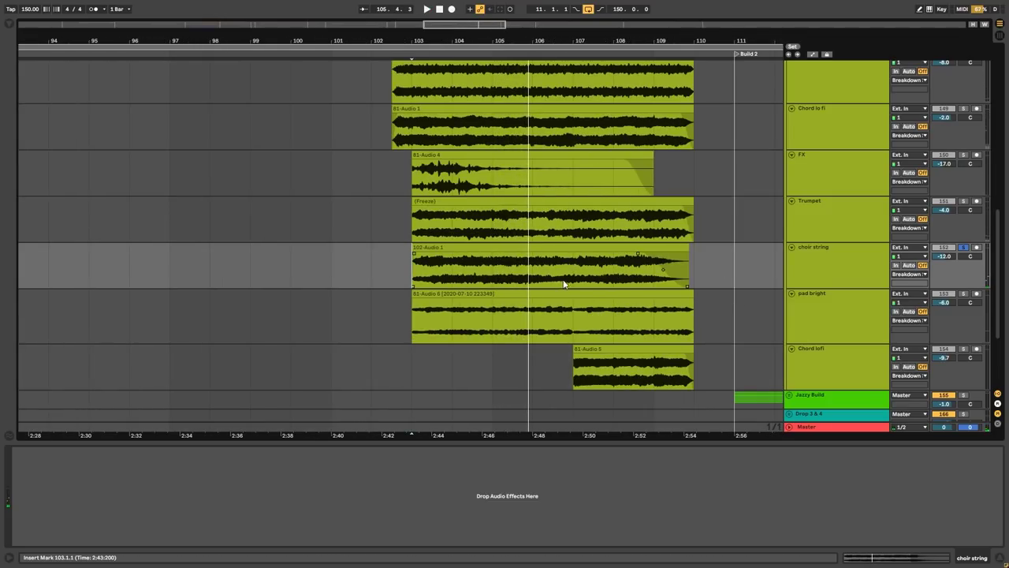
Solo the pad bright track and play its clip from 103.1.1
click(836, 331)
scroll(541, 307, down, 3)
click(412, 277)
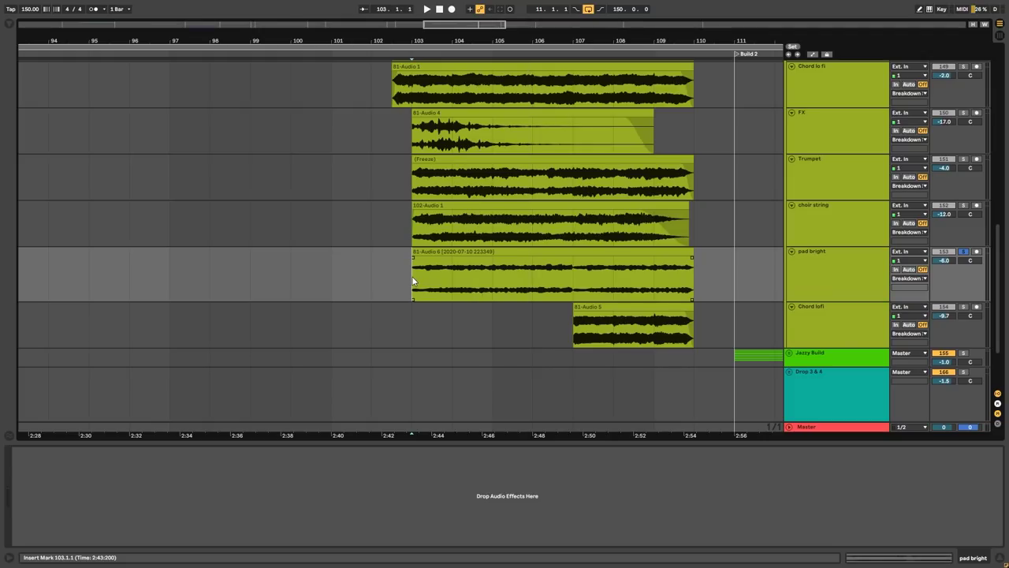
key(space)
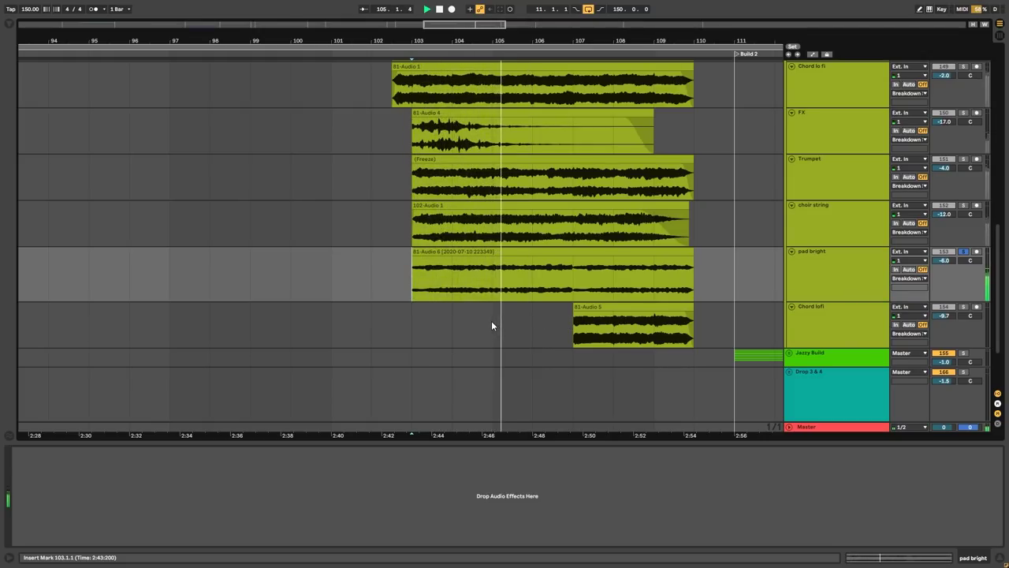
key(space)
Play the Chord lofi track soloed from 107.1.1, and fold the Breakdown Soltan Sound Bridge tracks and group
click(572, 324)
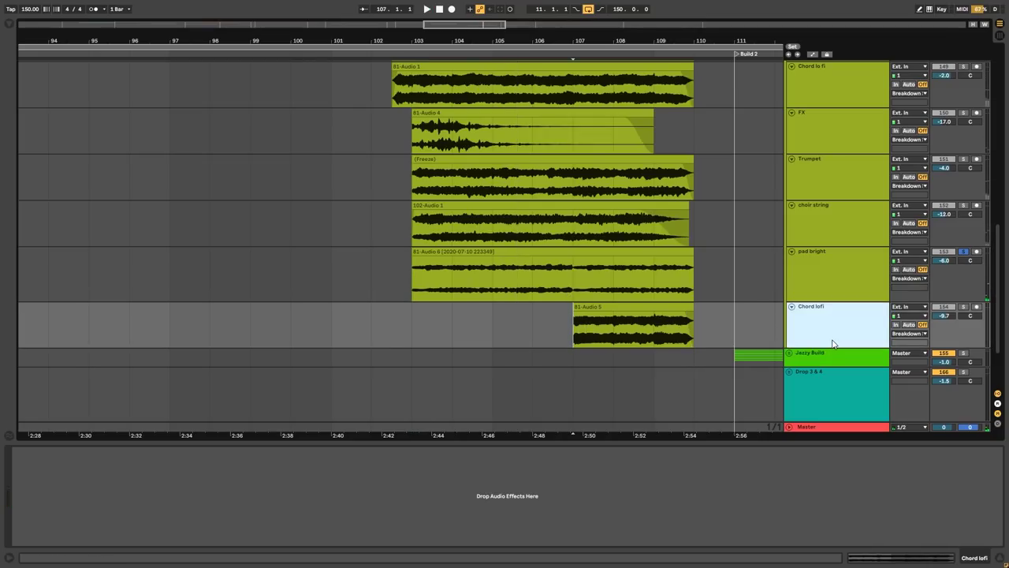
key(space)
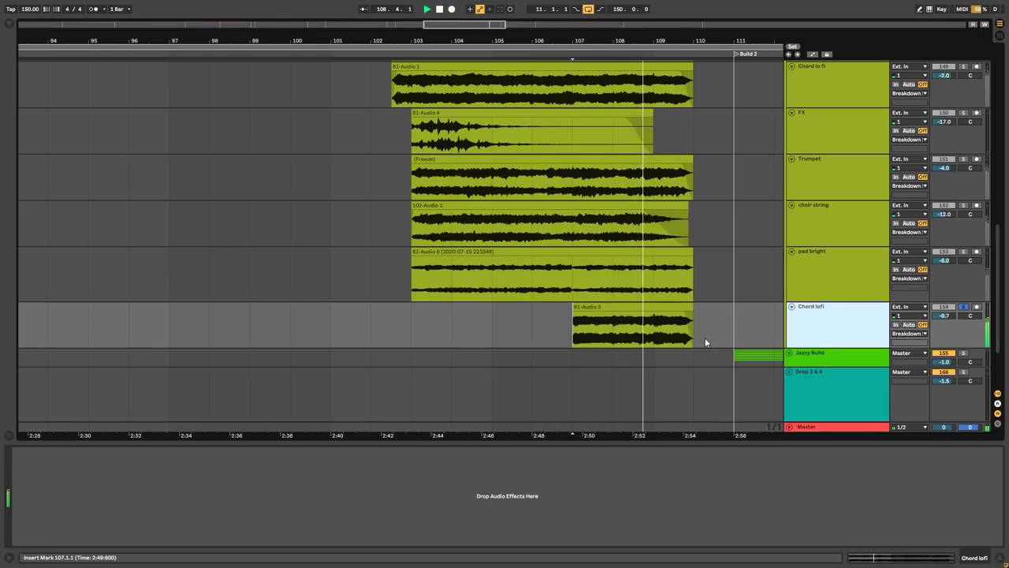
key(space)
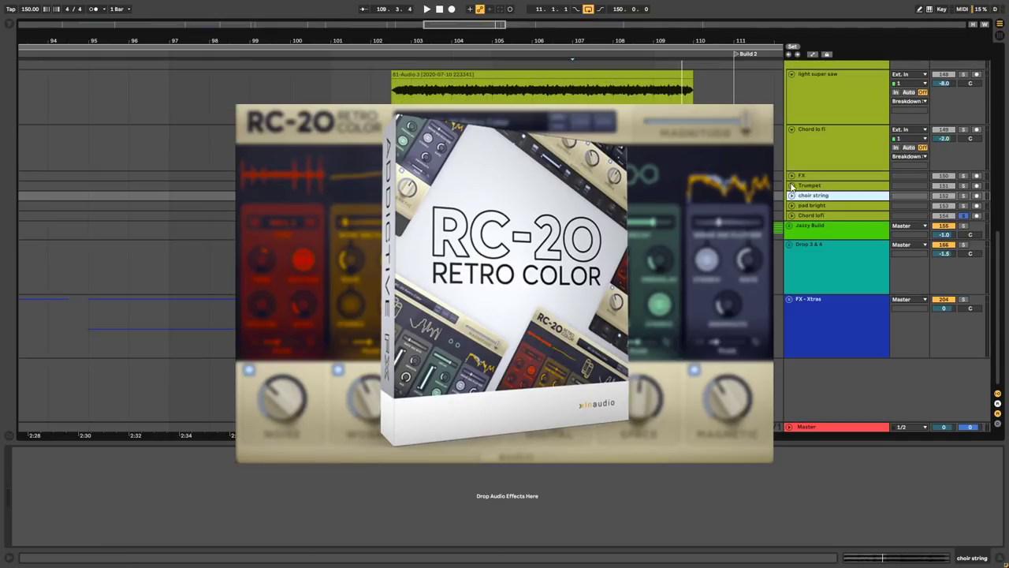
scroll(751, 235, up, 2)
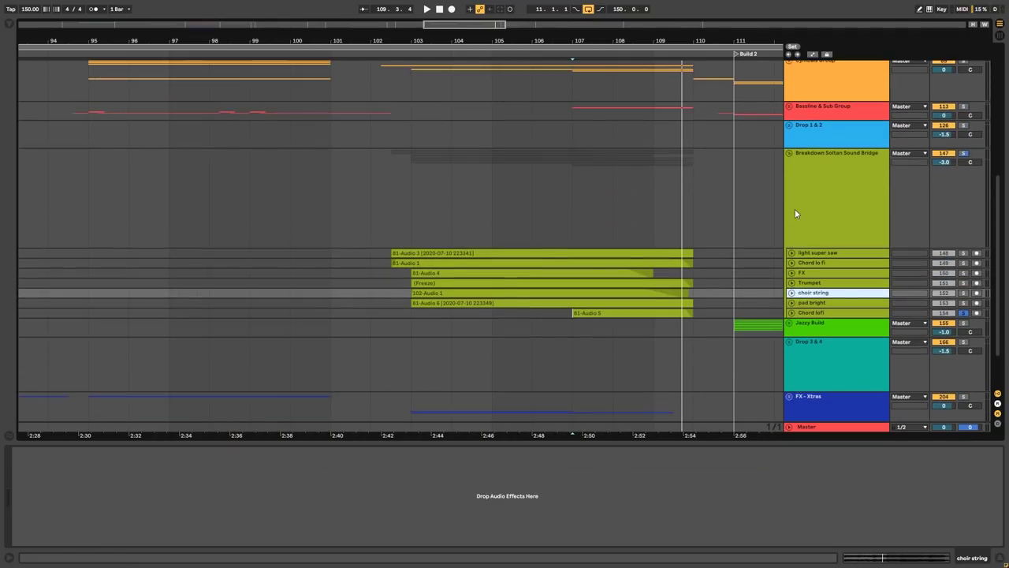
click(789, 154)
Play the full arrangement from 109.1.1 into the start of the Build 2 section
scroll(617, 196, up, 2)
scroll(670, 138, up, 2)
click(668, 171)
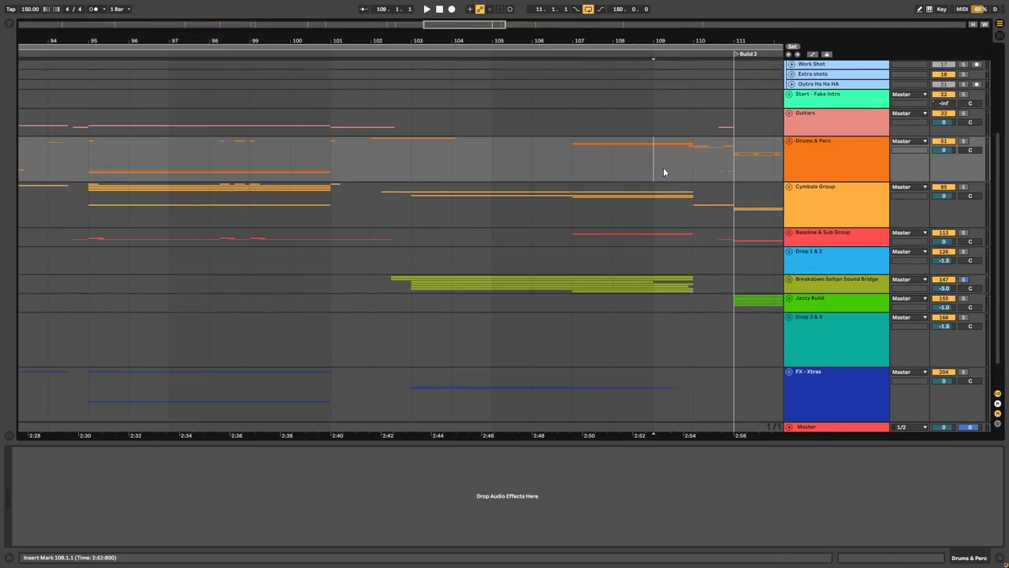
key(space)
scroll(485, 331, up, 3)
scroll(485, 331, right, 3)
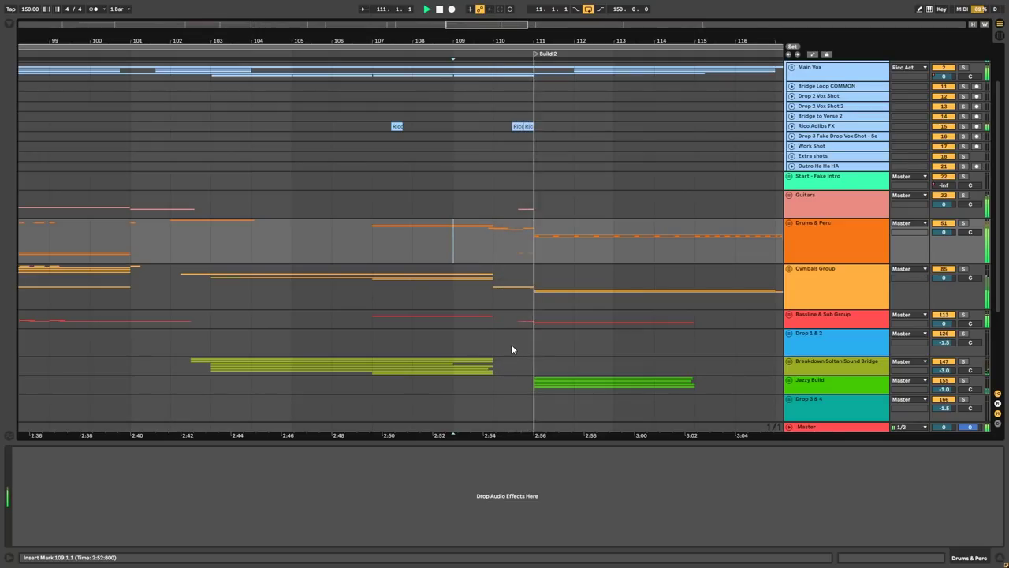
key(space)
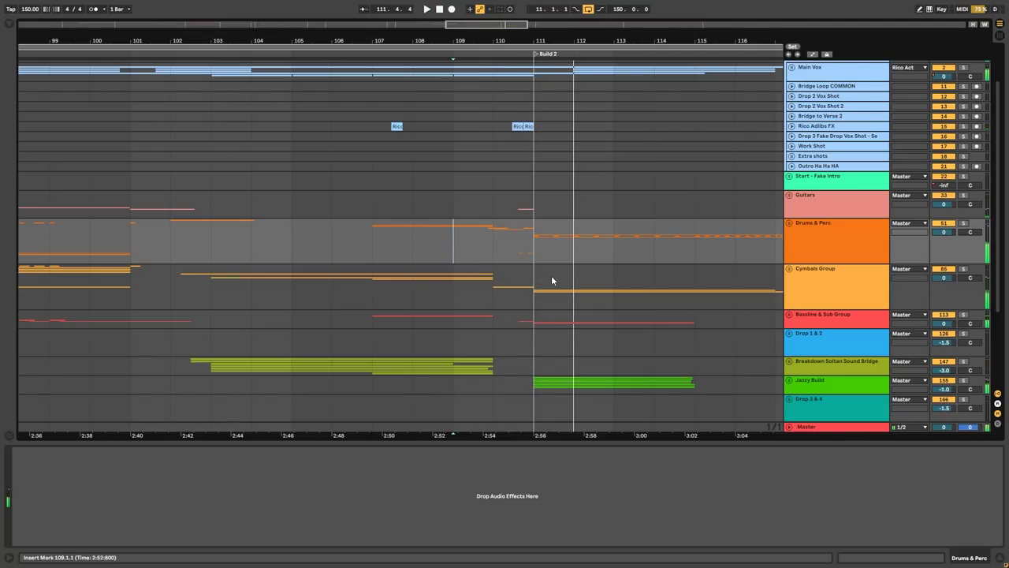
scroll(664, 172, up, 2)
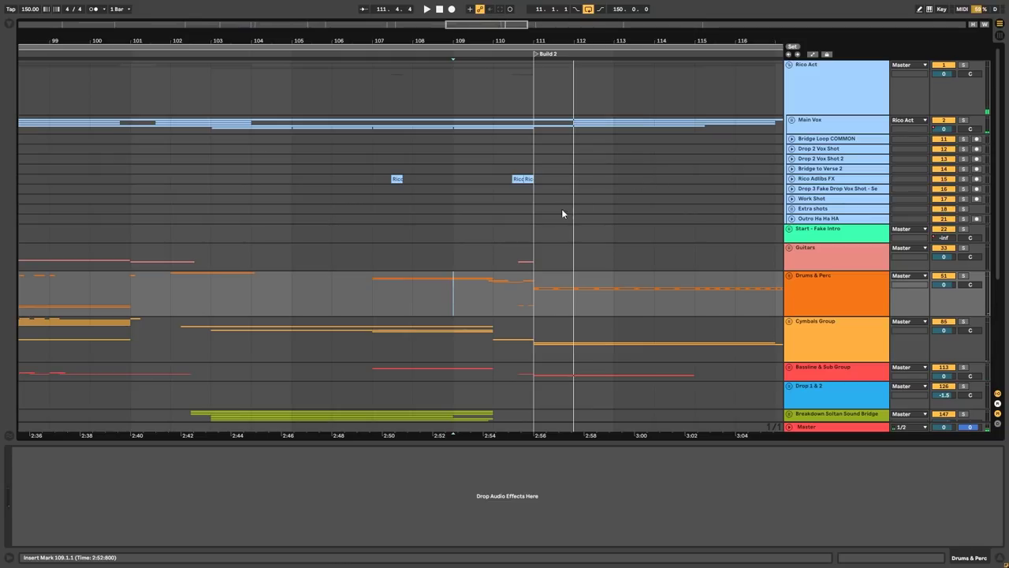
Solo the Trumpets group in Jazzy Build, play it from 111.1.1, and expand the Trumpet 2 track
scroll(491, 238, down, 3)
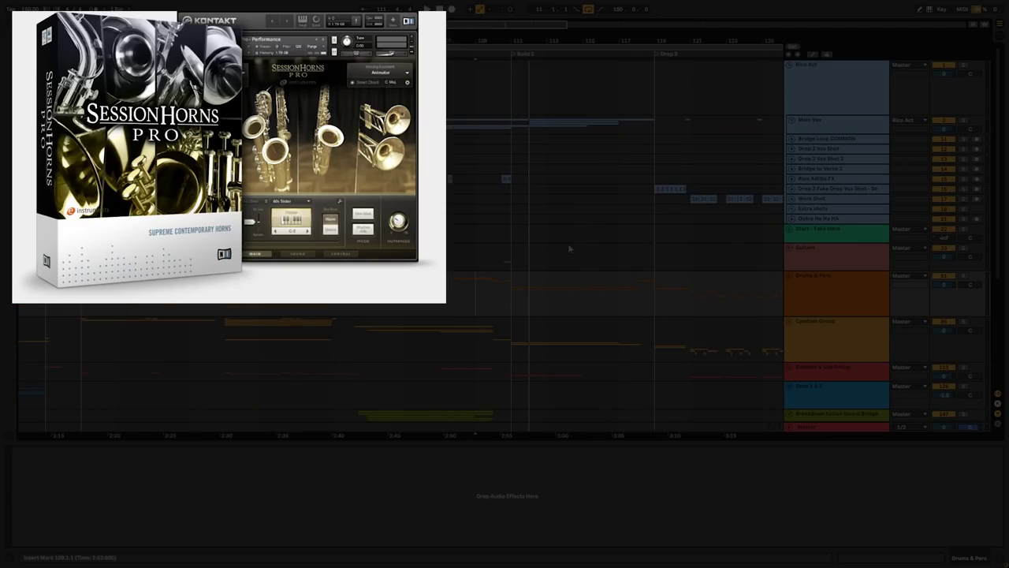
key(plus)
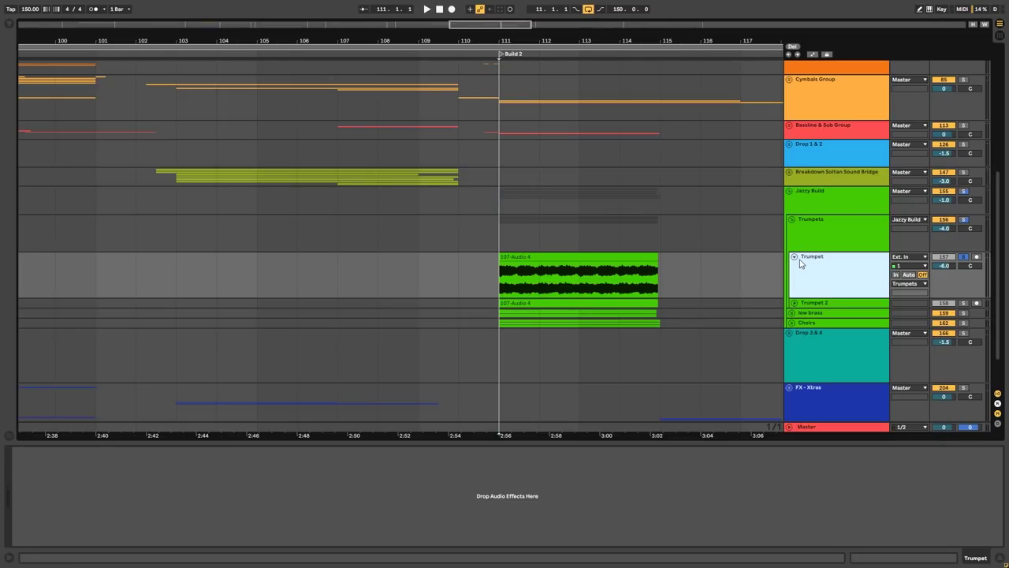
click(803, 236)
click(963, 220)
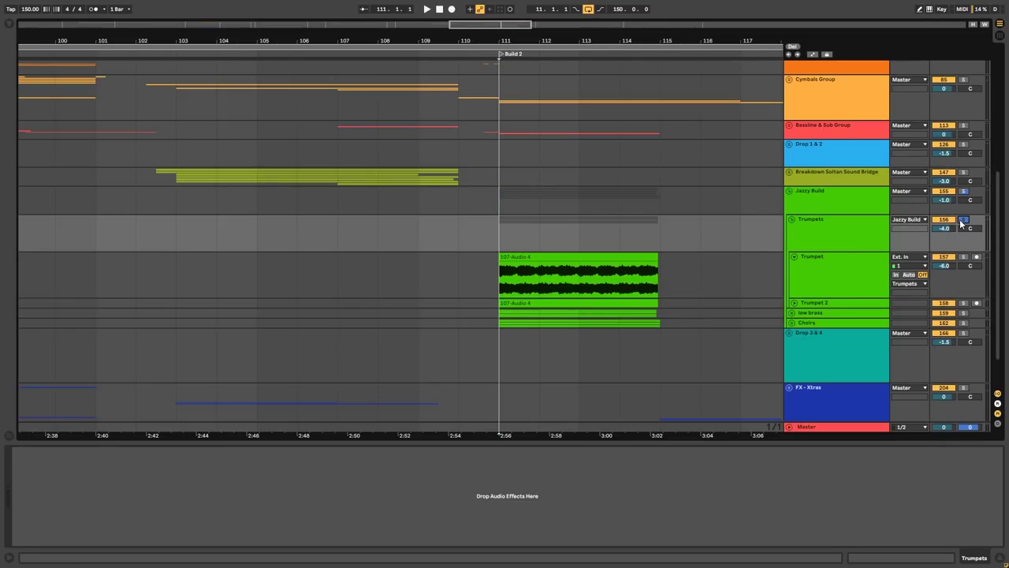
click(514, 271)
key(space)
click(793, 302)
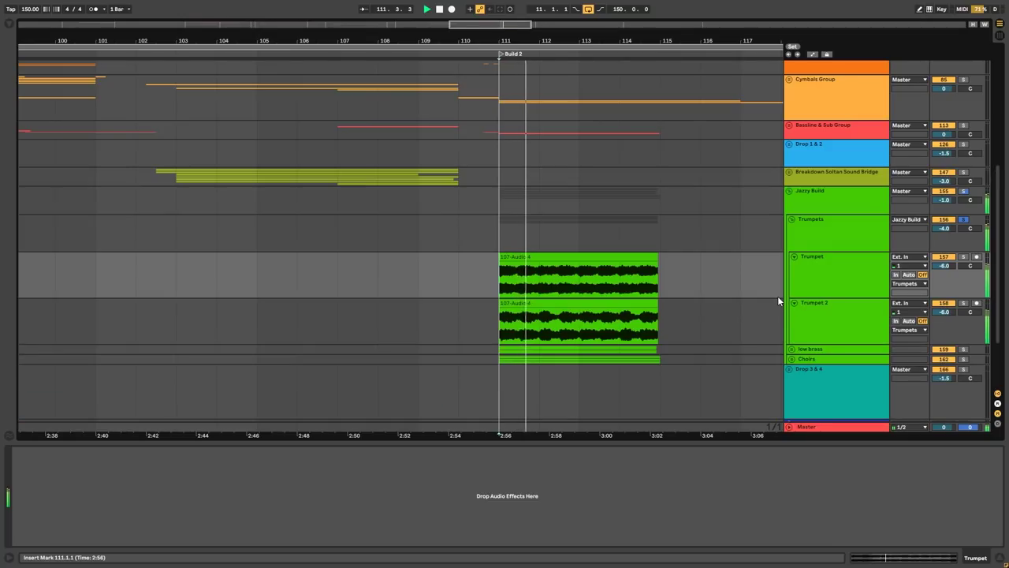
Fold the Trumpet and Trumpet 2 tracks and their Trumpets group
scroll(789, 296, down, 2)
click(795, 225)
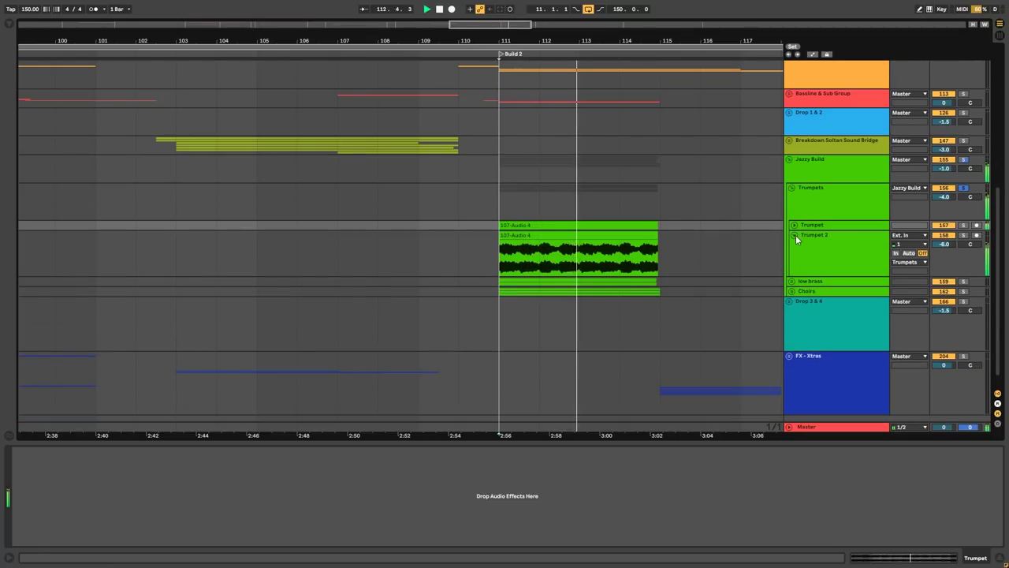
click(795, 234)
click(797, 197)
click(792, 188)
Play the low brass group soloed from 111.1.1 with low brass 1 and 2 expanded, and fold the group
click(802, 199)
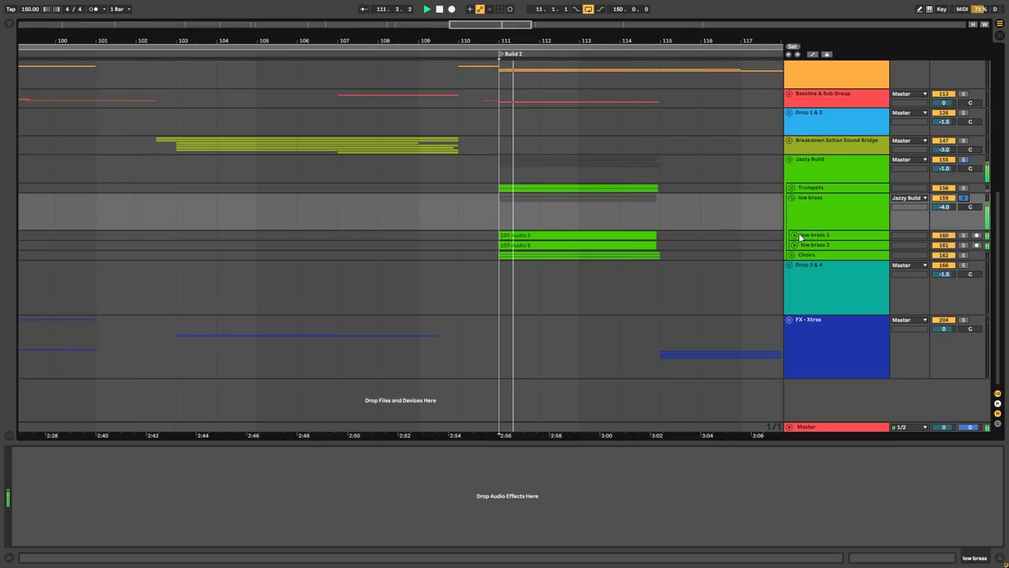
click(795, 235)
click(796, 281)
click(795, 280)
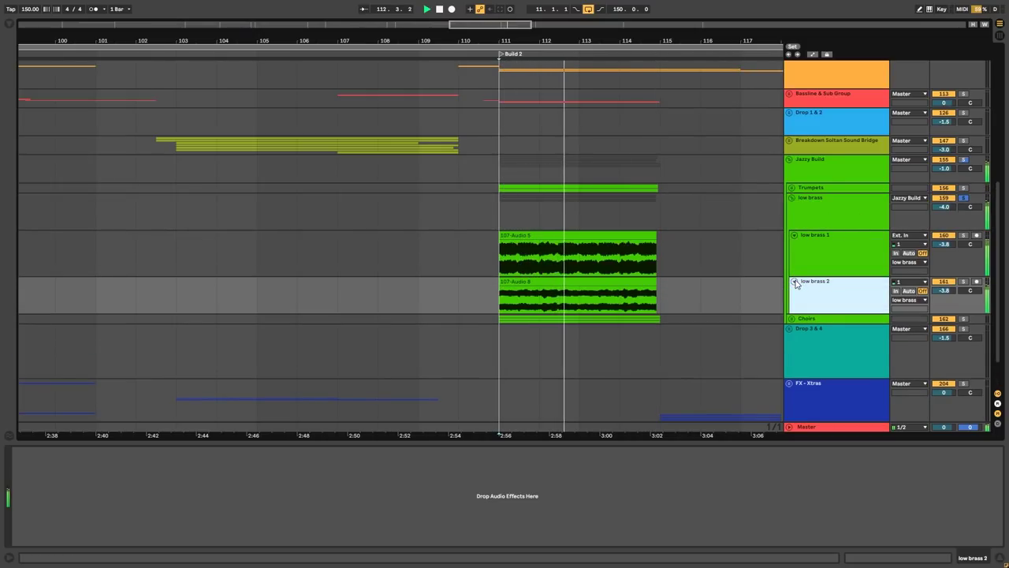
click(791, 197)
Unfold the Choirs group and expand its lo fi lead, choir mens and r bass tracks
click(800, 208)
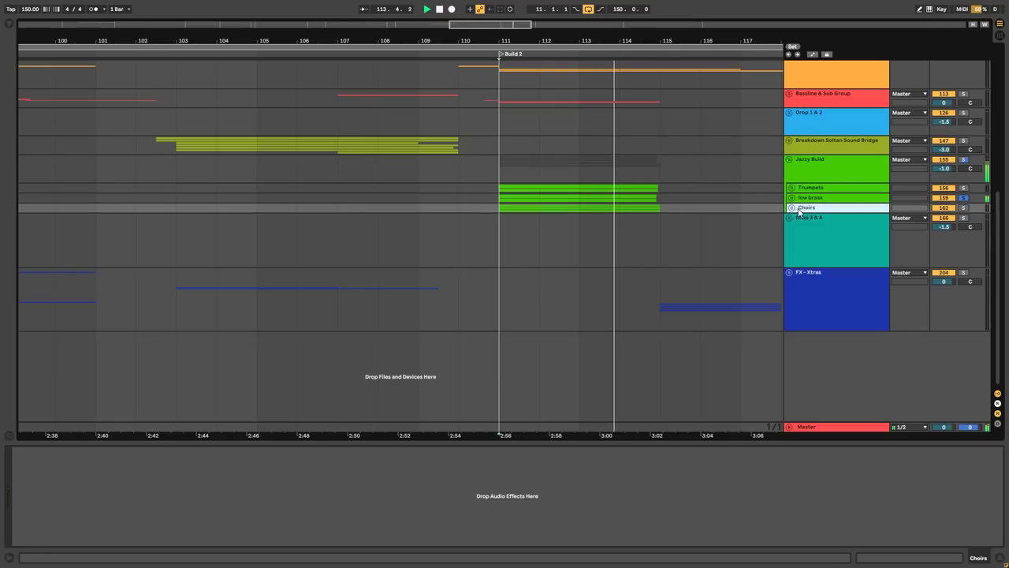
click(790, 207)
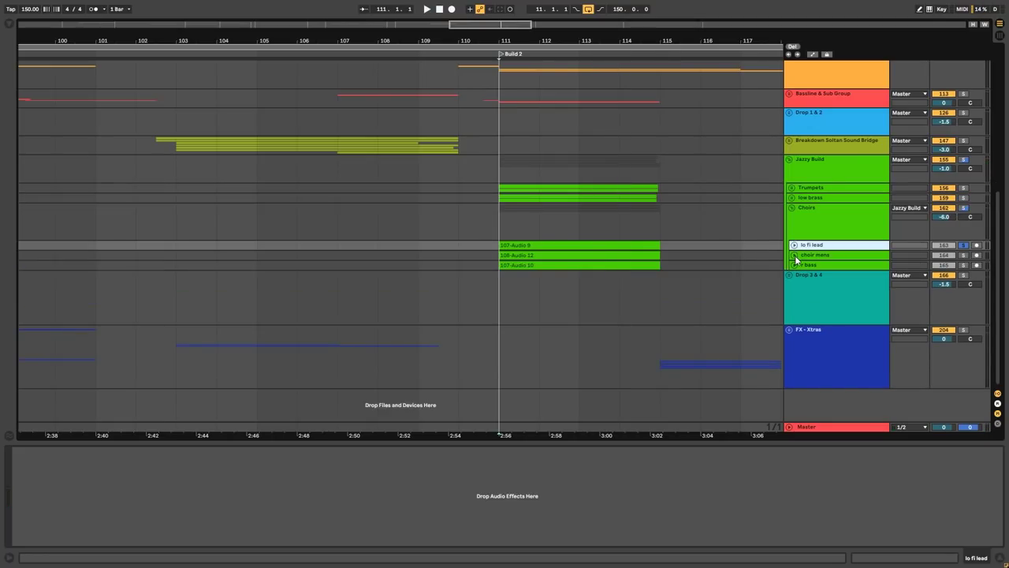
click(795, 265)
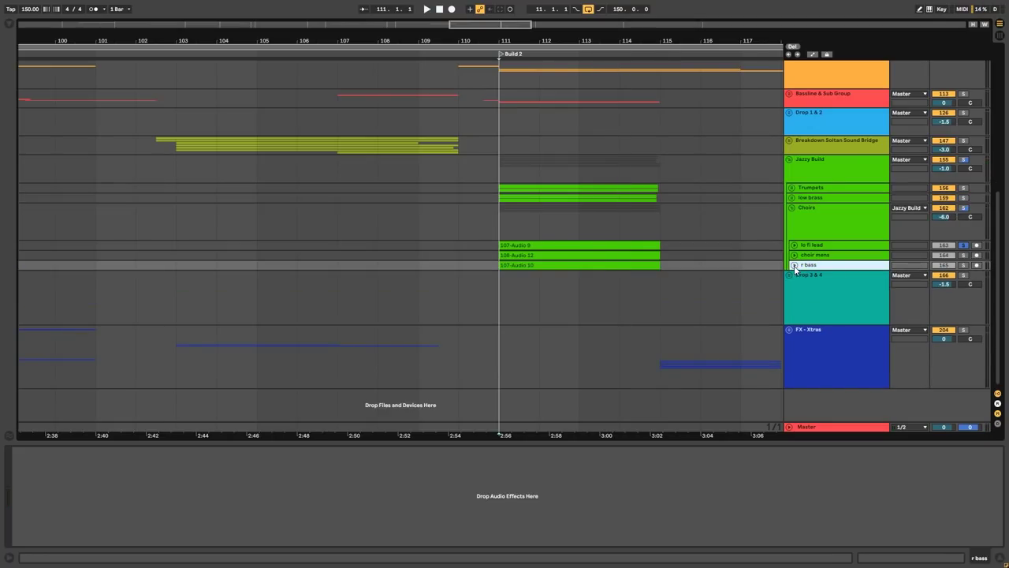
click(794, 264)
click(795, 221)
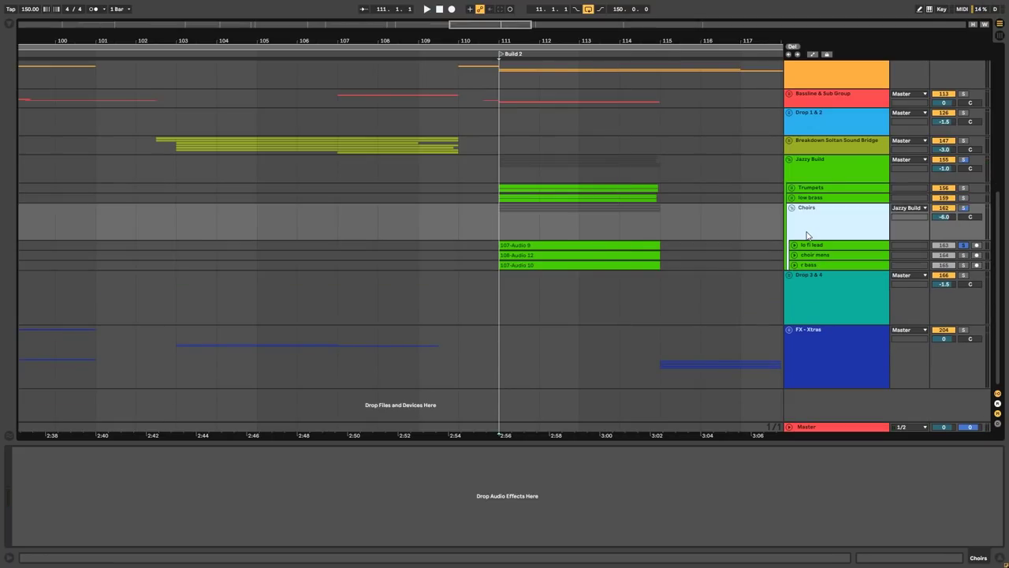
click(794, 254)
click(794, 254)
click(794, 254)
click(794, 299)
click(795, 245)
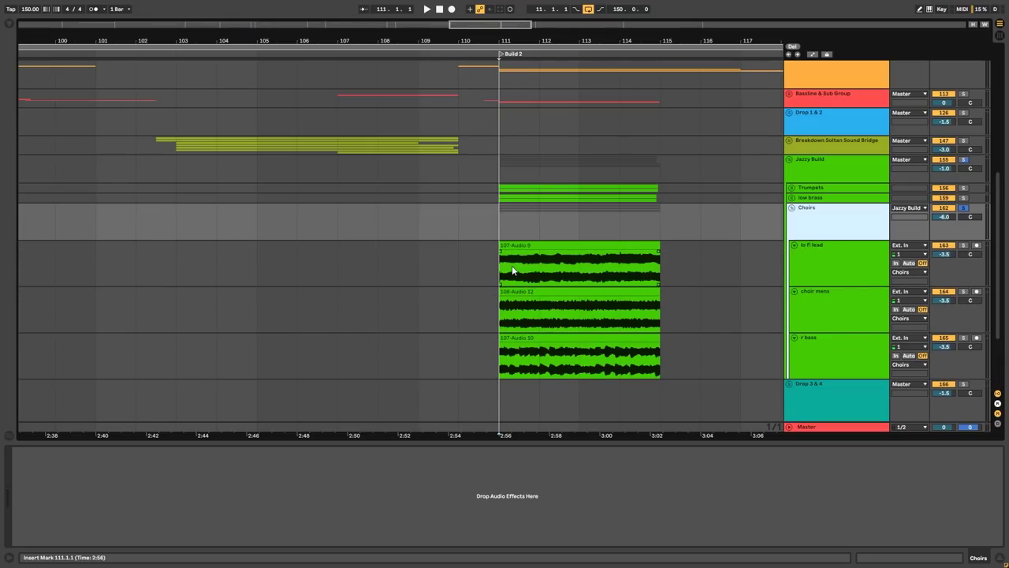
Play the Choirs group soloed from 111.1.1, and fold the Choirs and Jazzy Build groups
click(807, 276)
key(space)
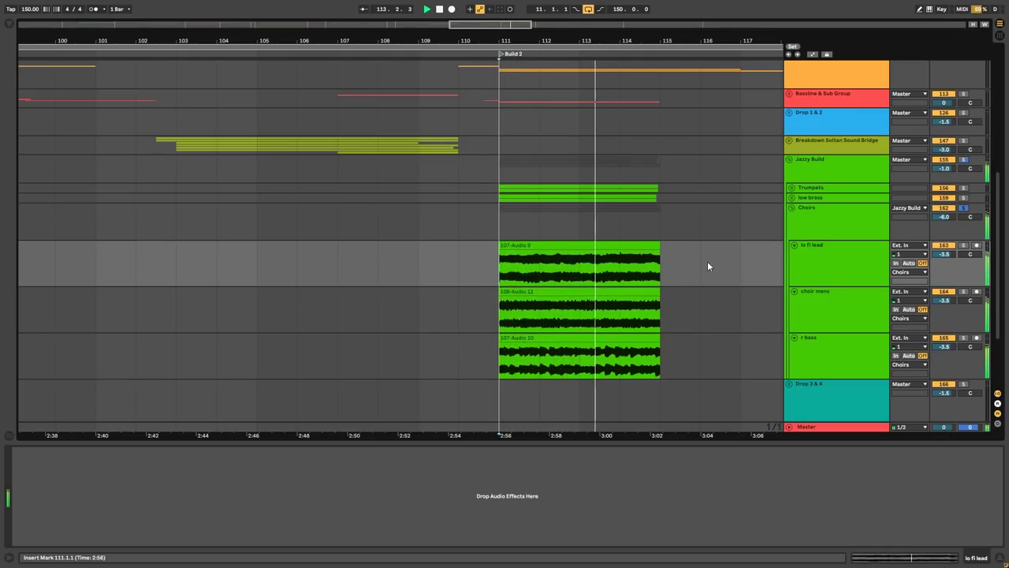
click(791, 207)
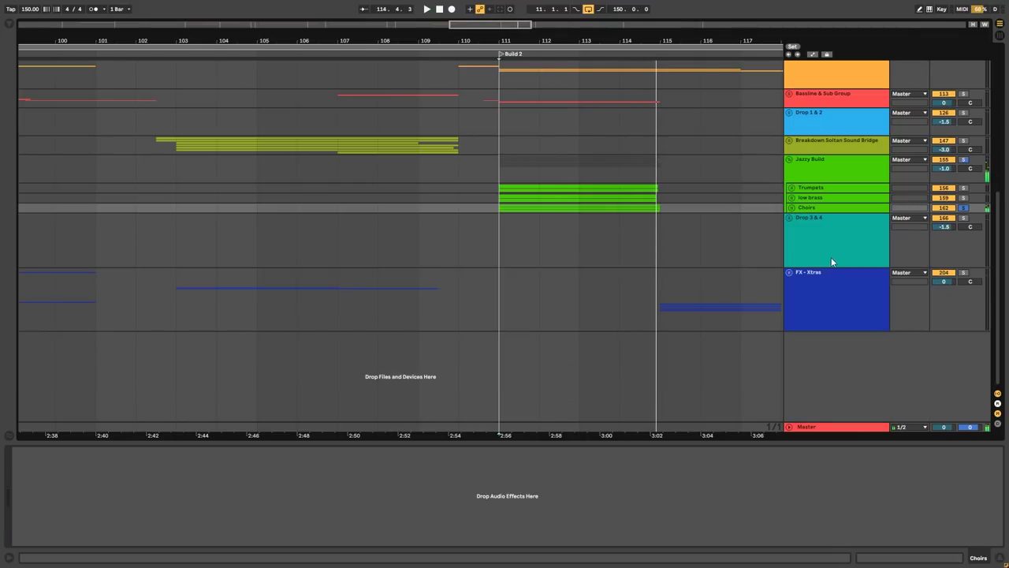
click(793, 172)
click(789, 160)
Unfold the Bassline & Sub Group, and expand and solo its Buildup 2 Sub track
scroll(782, 169, up, 3)
click(790, 189)
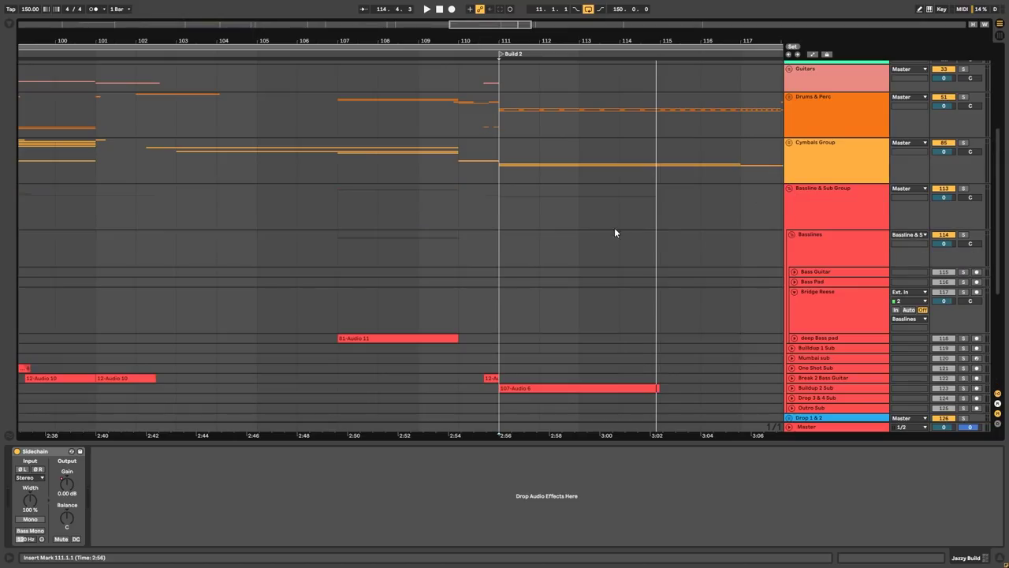
scroll(710, 276, down, 4)
click(792, 282)
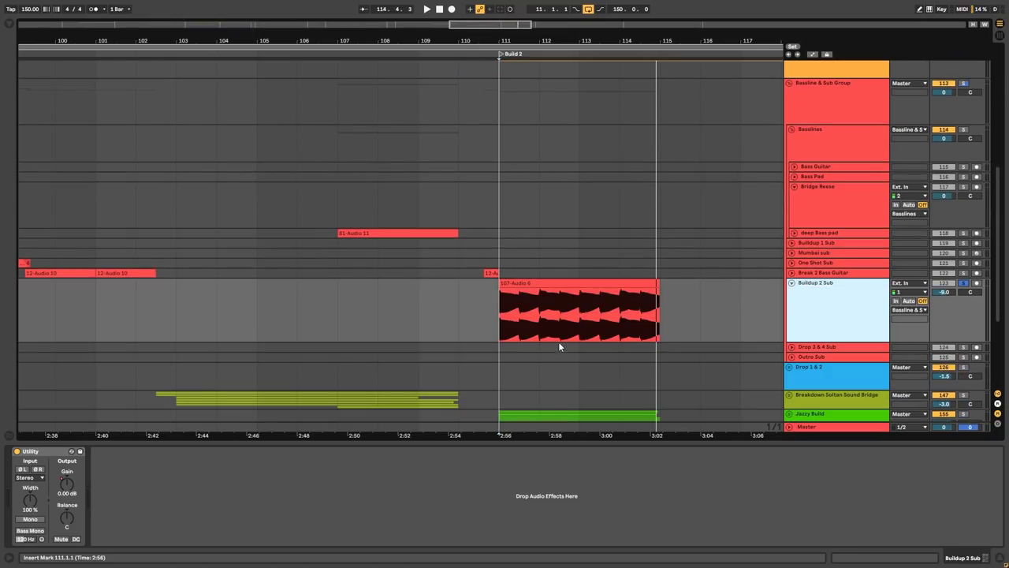
Play the Buildup 2 Sub clip soloed from 111.1.1 and examine its waveform up close
key(space)
scroll(549, 327, up, 3)
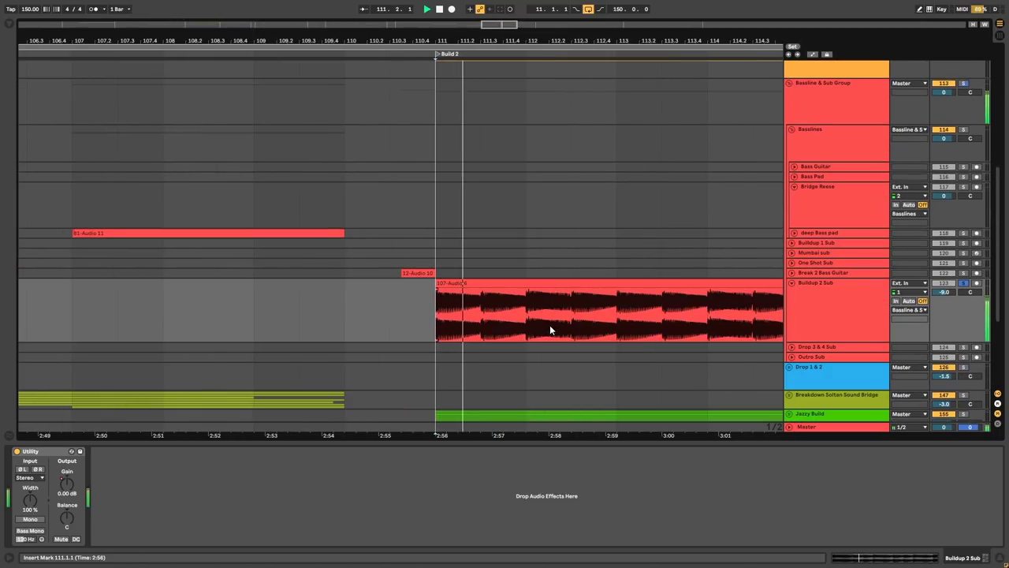
scroll(536, 324, down, 3)
scroll(637, 327, up, 3)
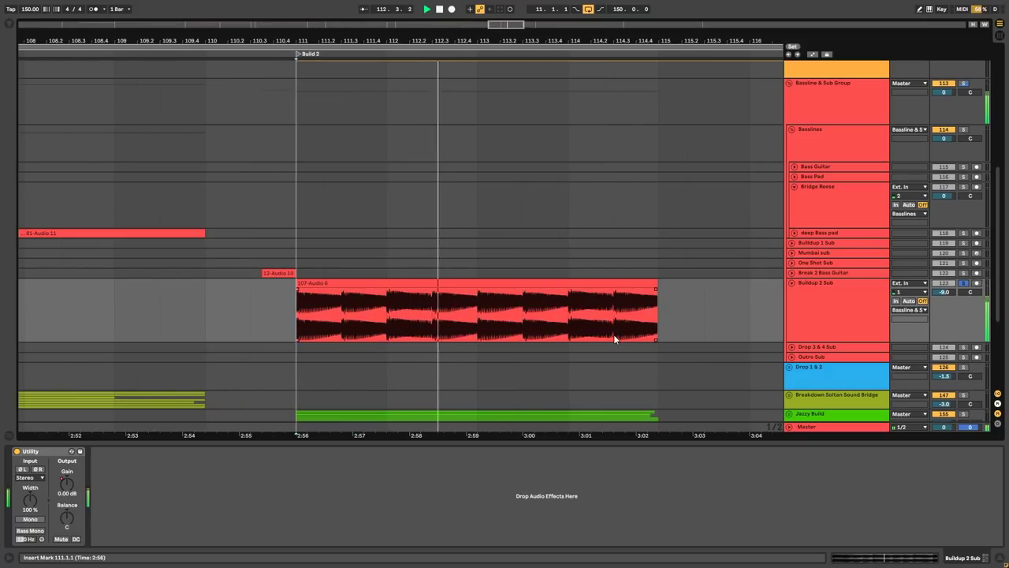
key(space)
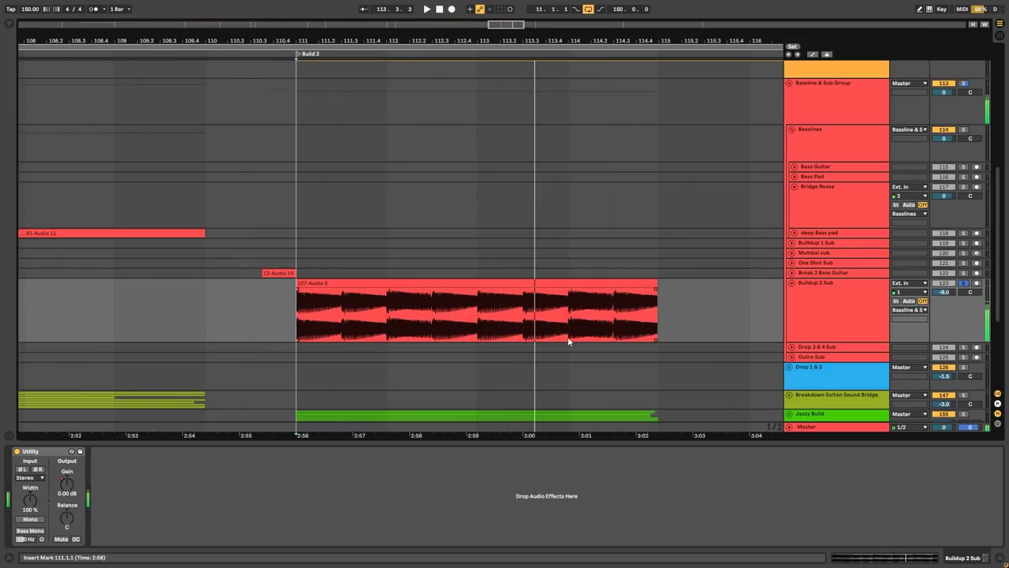
Fold the Buildup 2 Sub track and the Bassline & Sub Group, and play the Cymbals Group soloed in Build 2
click(793, 283)
scroll(816, 173, up, 2)
click(789, 135)
click(789, 96)
scroll(410, 161, down, 3)
scroll(791, 160, up, 3)
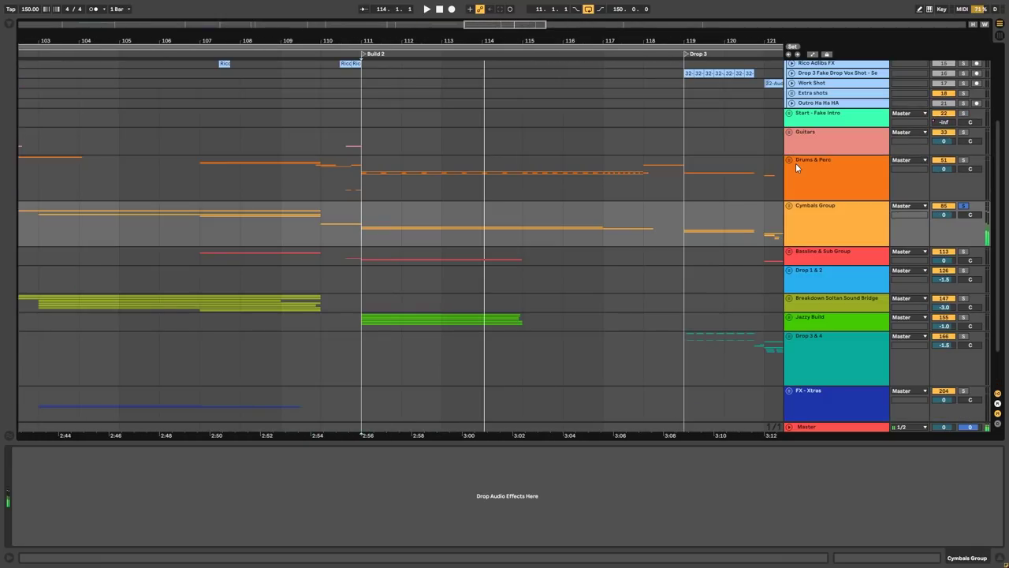
Unfold Drums & Perc, play the soloed 60 105-Audio 3 track in Wood Percs from 118.1.1, and fold the group again
click(790, 160)
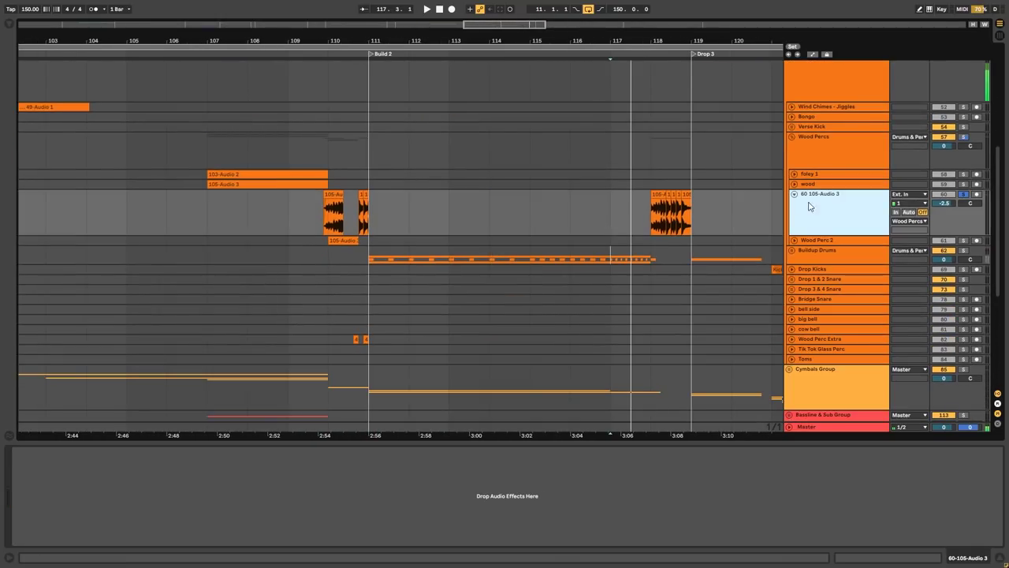
click(659, 212)
scroll(705, 227, up, 3)
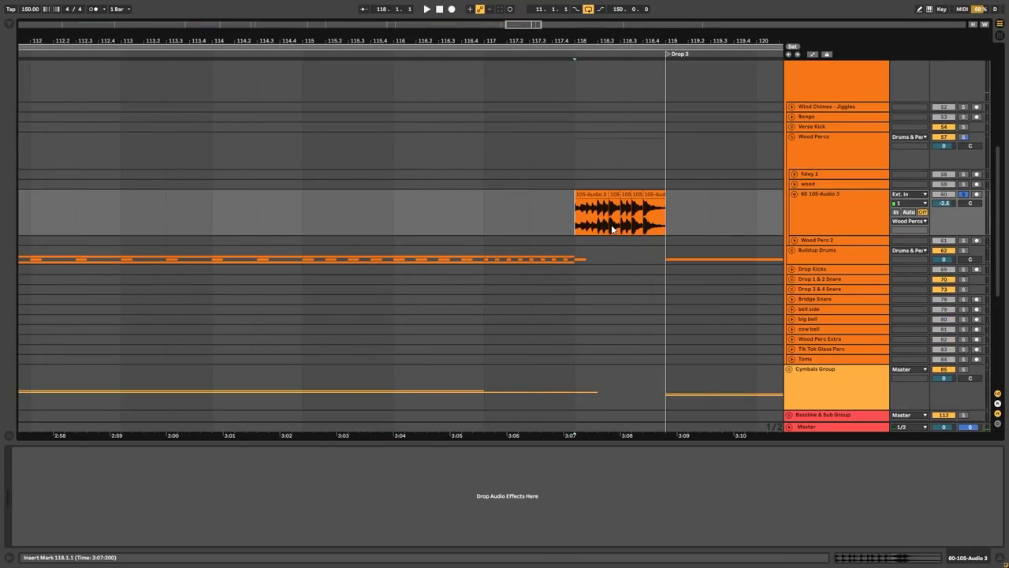
key(space)
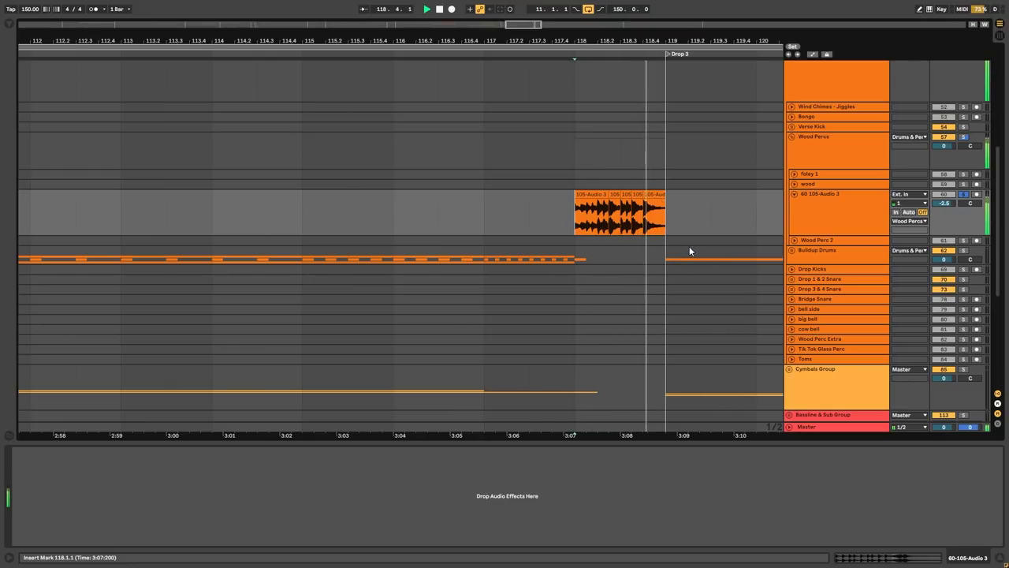
scroll(689, 251, down, 3)
key(space)
scroll(807, 193, up, 5)
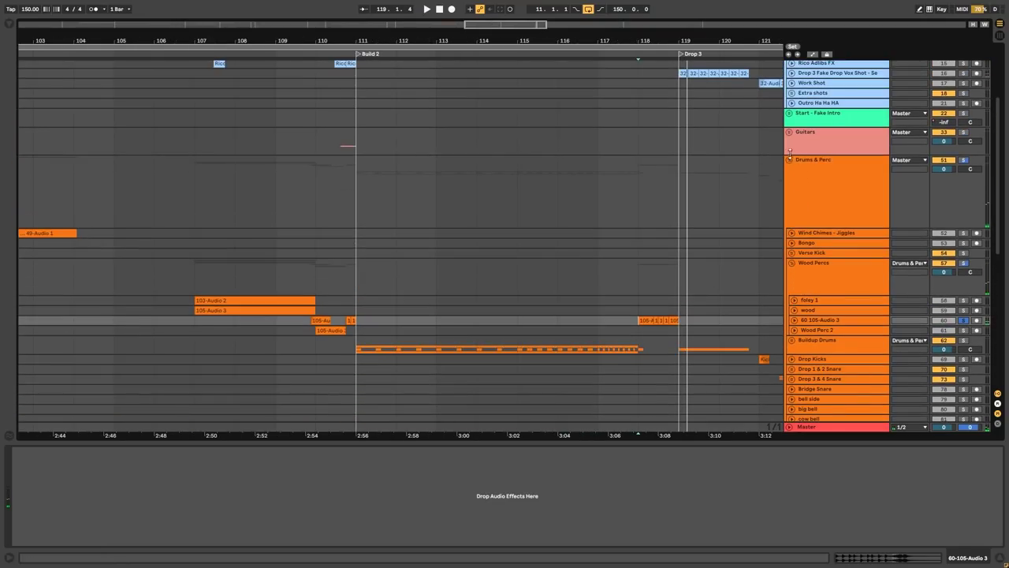
click(790, 159)
Play the full arrangement from 118.1.1 into the Drop 3 section with the song's remaining sections in view
scroll(790, 157, up, 4)
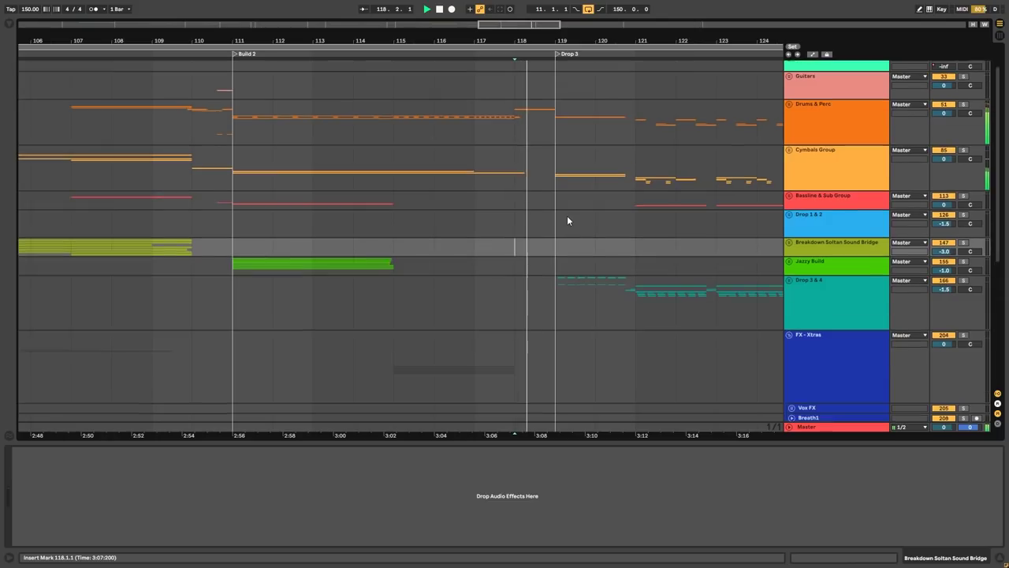
scroll(567, 216, up, 1)
scroll(567, 217, down, 10)
scroll(453, 306, up, 3)
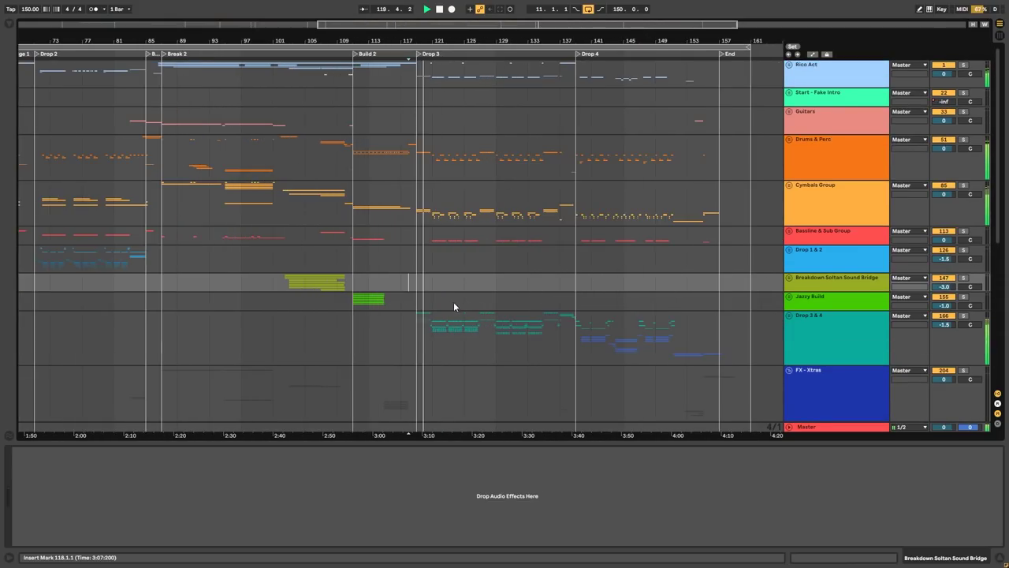
scroll(496, 362, down, 2)
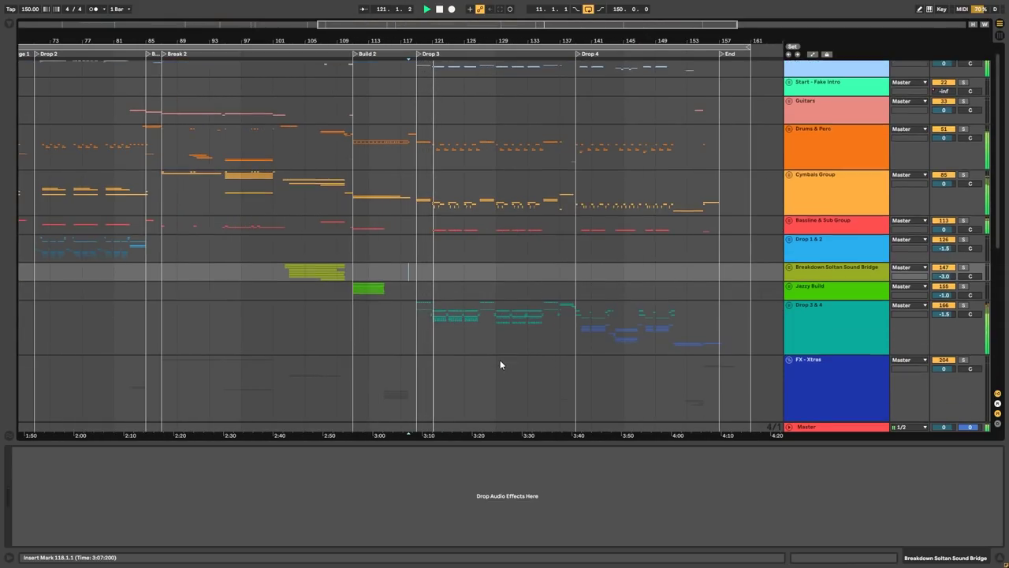
scroll(473, 361, down, 1)
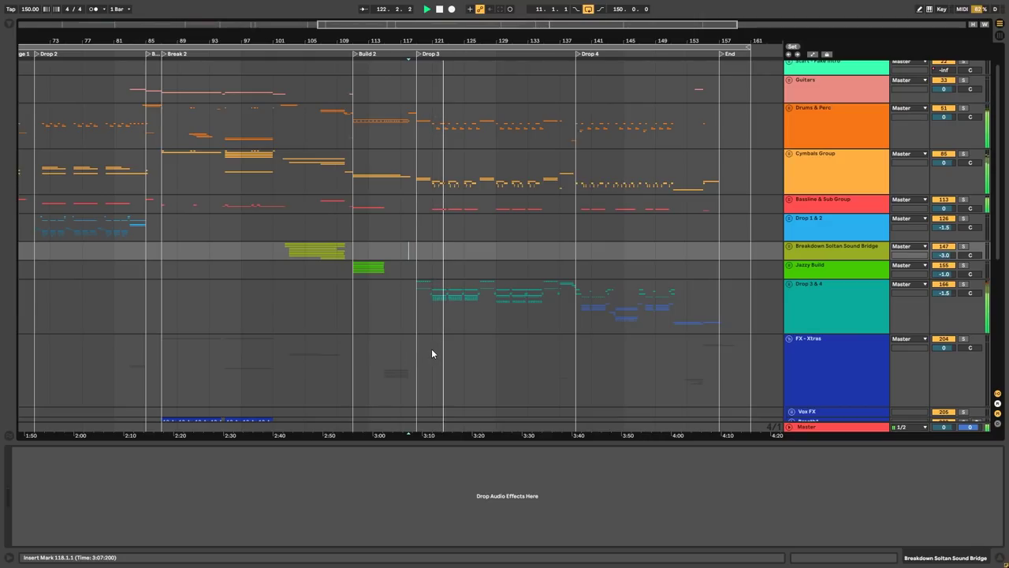
scroll(431, 348, up, 2)
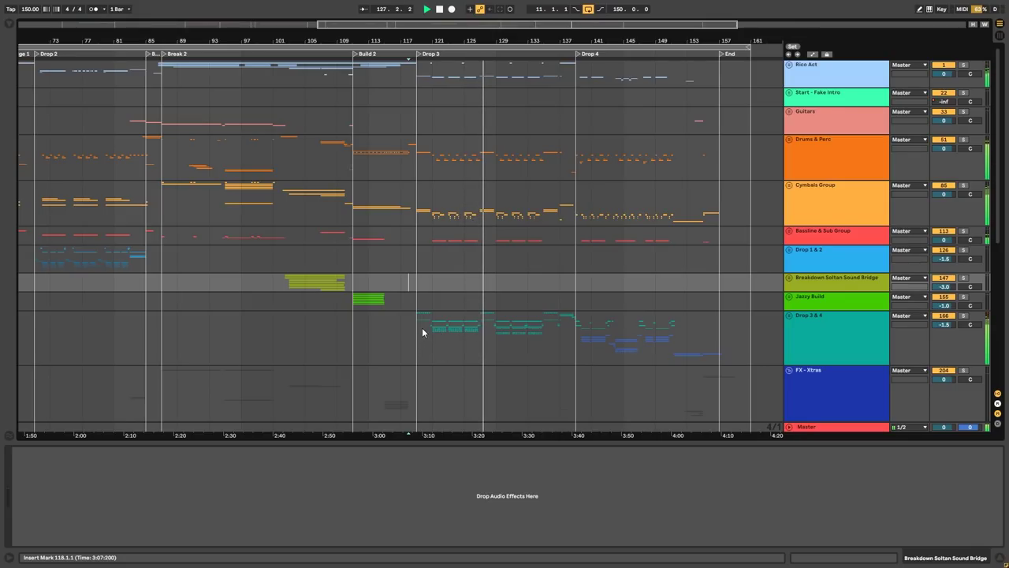
key(space)
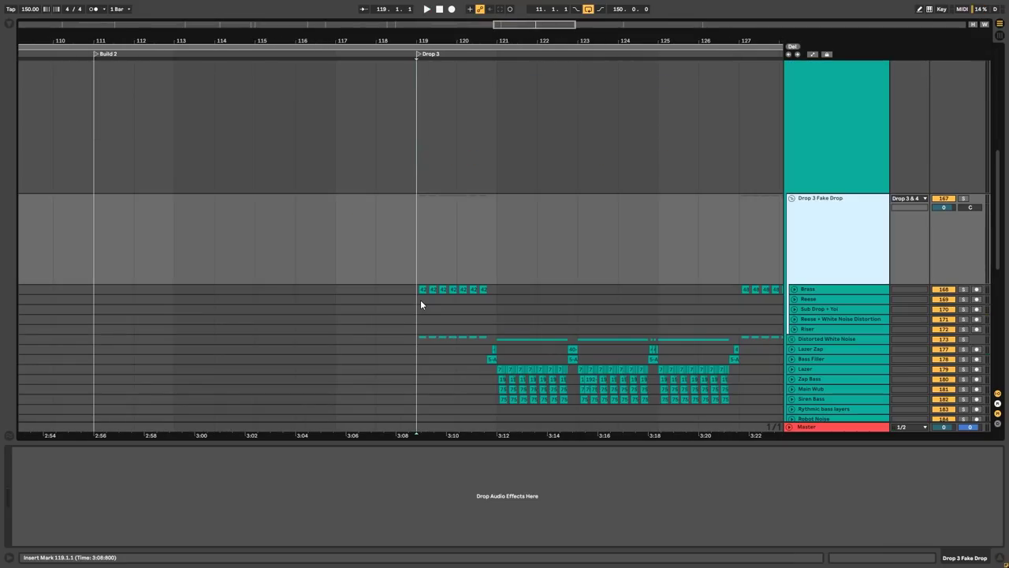
Expand and solo the Brass track in Drop 3 Fake Drop, and play it from its first clip at 119.1.2
click(421, 290)
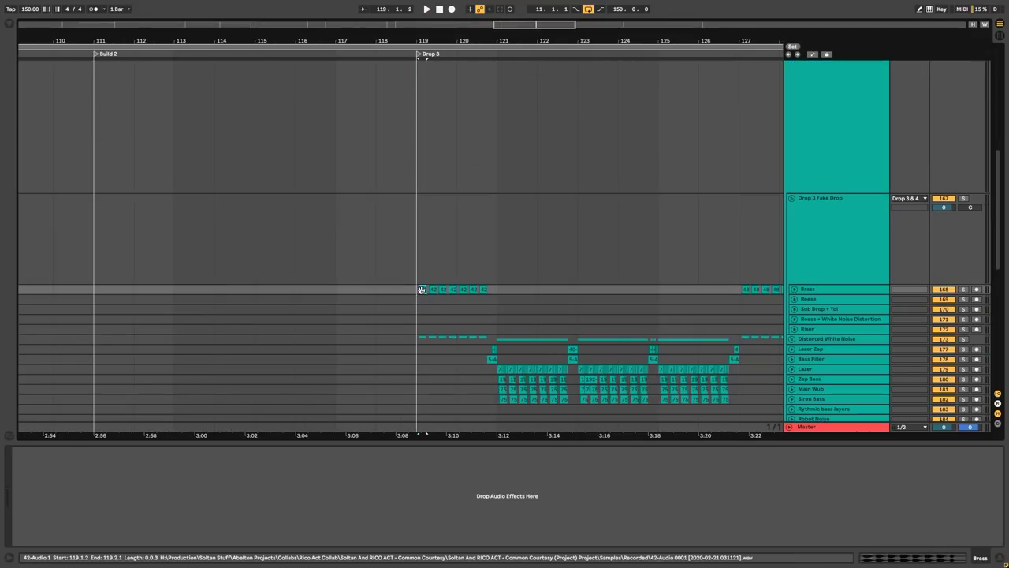
click(795, 290)
key(space)
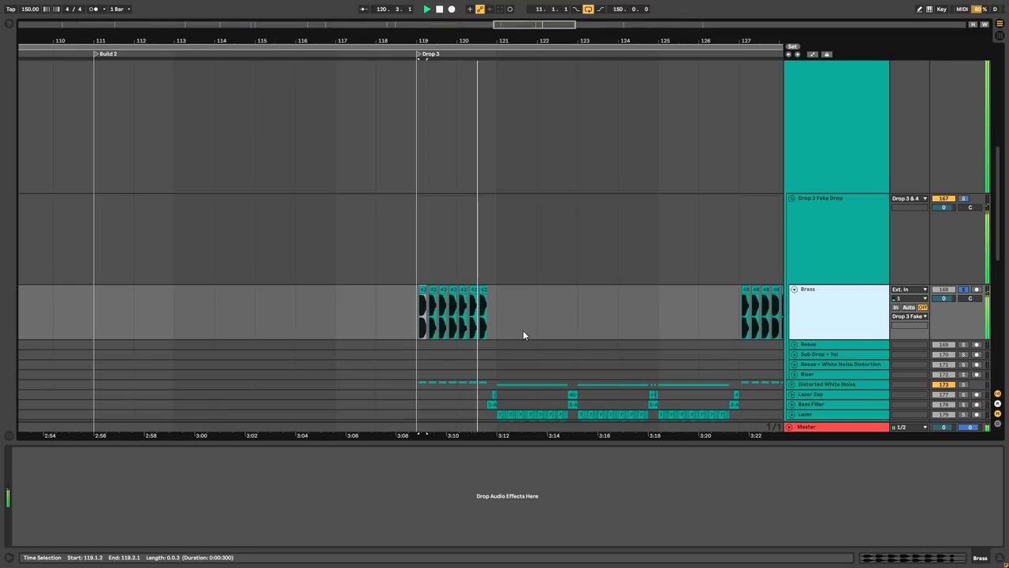
key(space)
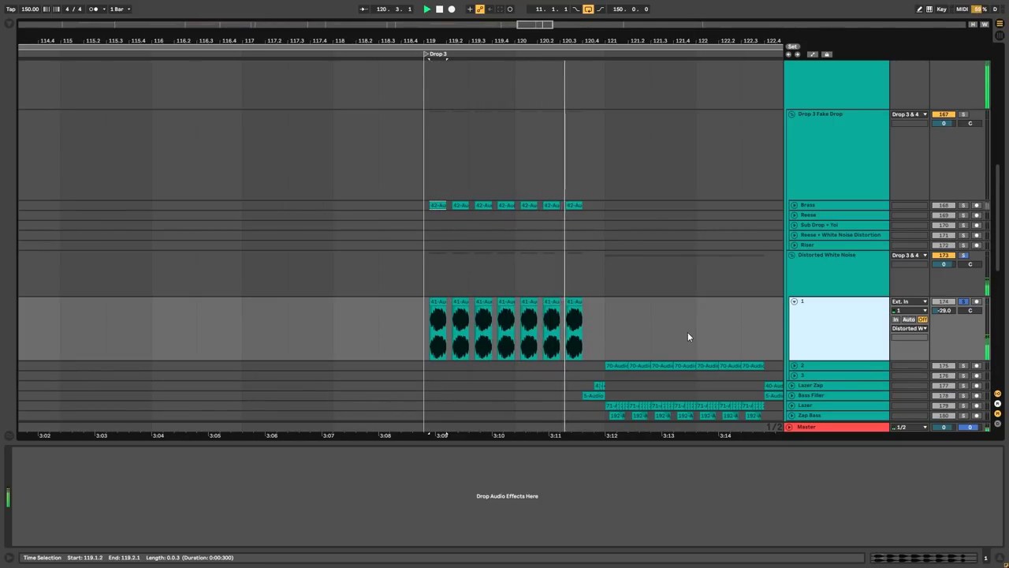
Finish playing track 1 of the Distorted White Noise group soloed, and fold that track
key(space)
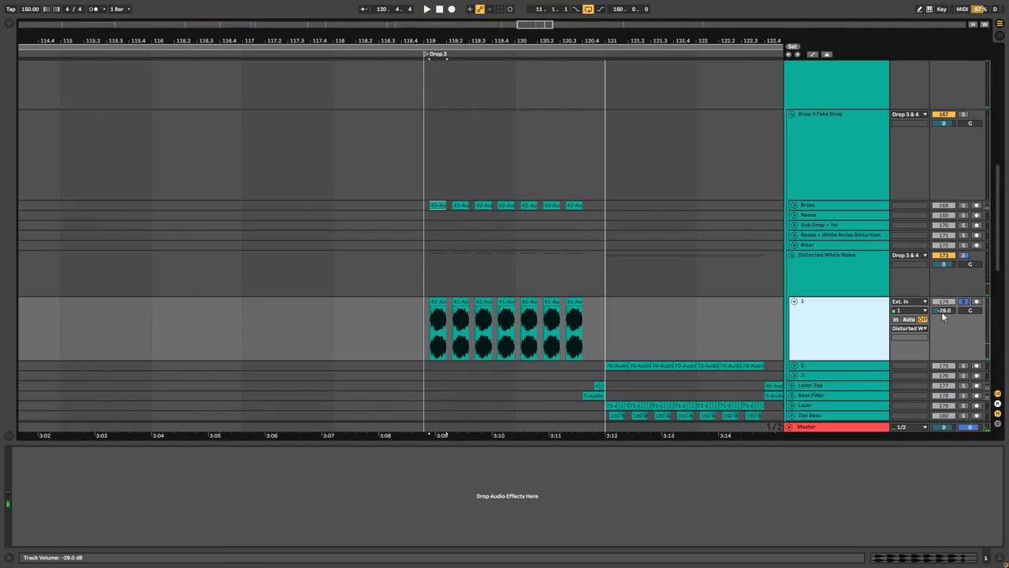
click(794, 301)
click(789, 254)
scroll(800, 249, up, 2)
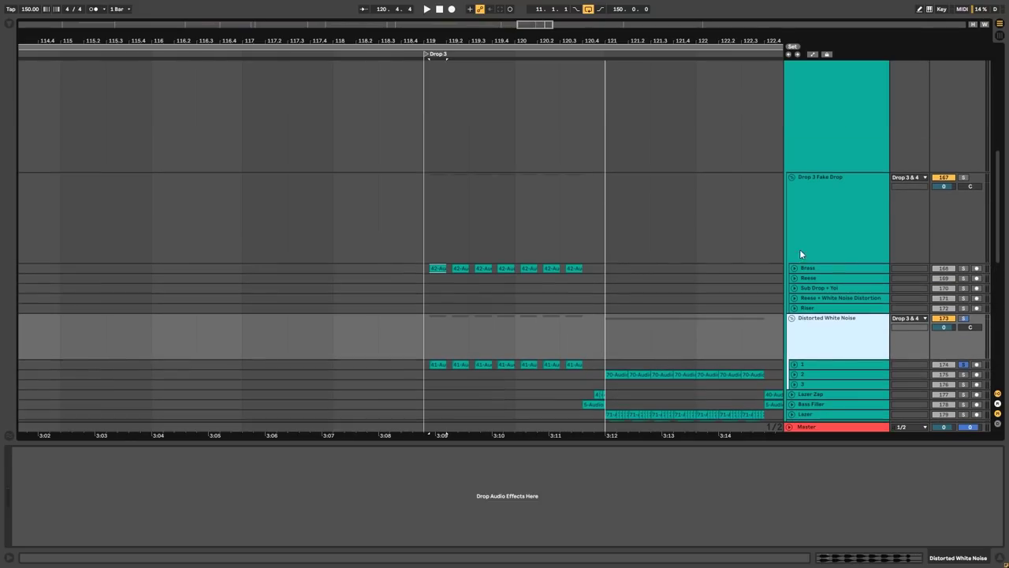
Fold the Drop 3 Fake Drop and Distorted White Noise groups
click(795, 179)
click(792, 179)
click(793, 187)
scroll(630, 227, down, 2)
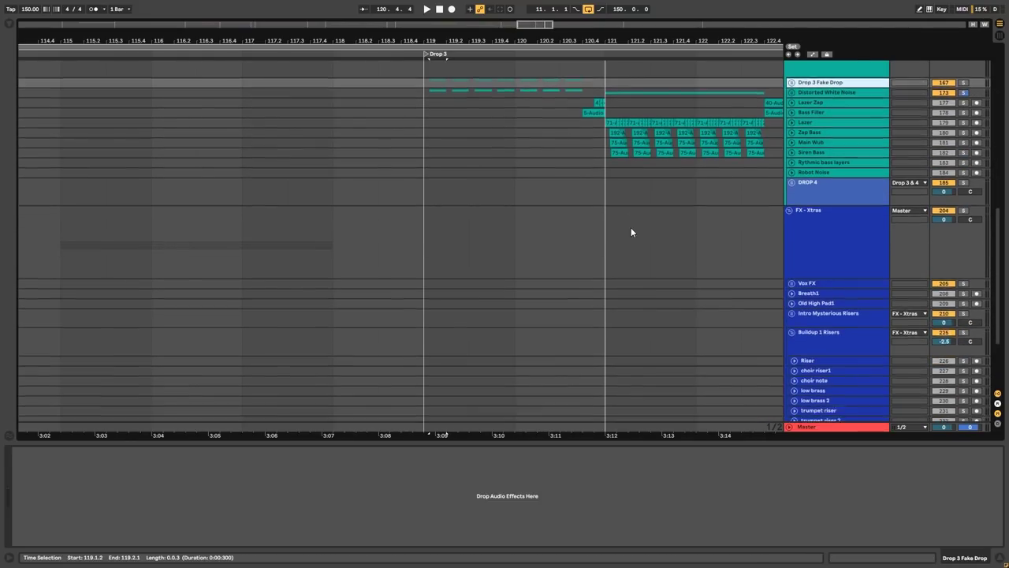
Solo the Main Layer vocal track, play its short clip from 120.4.1, and fold the Rico Act group
scroll(663, 236, up, 1)
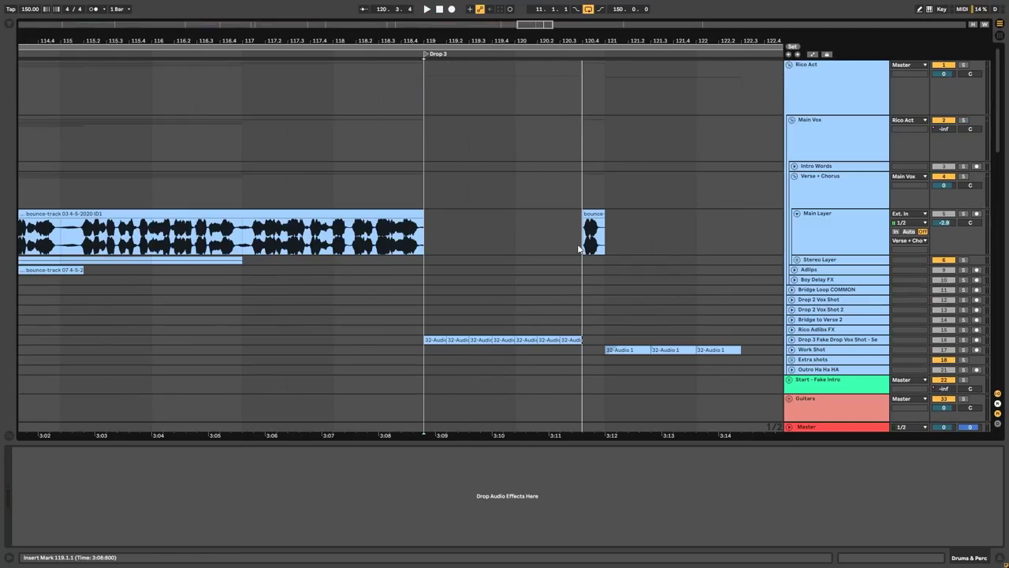
click(582, 249)
key(space)
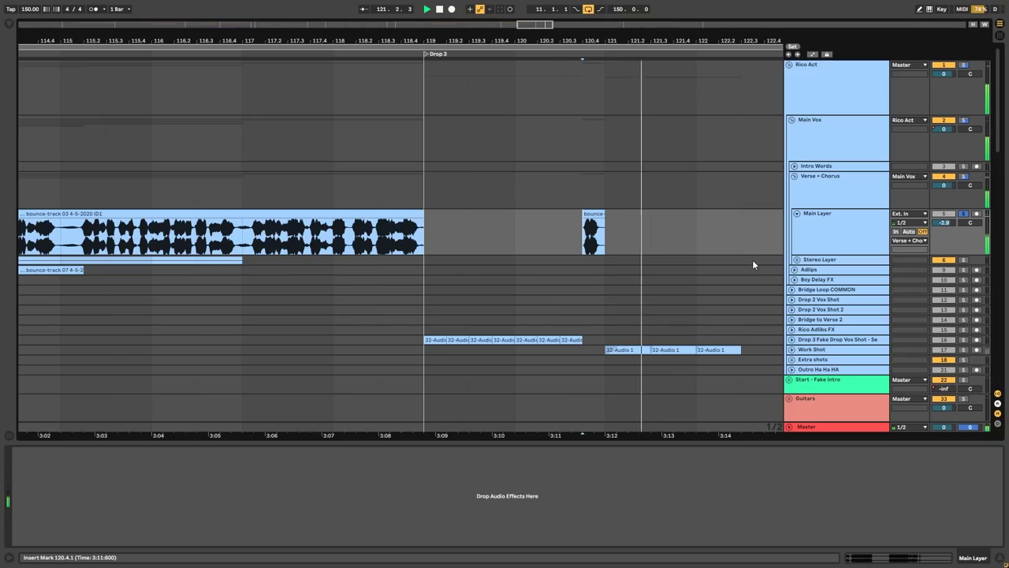
key(space)
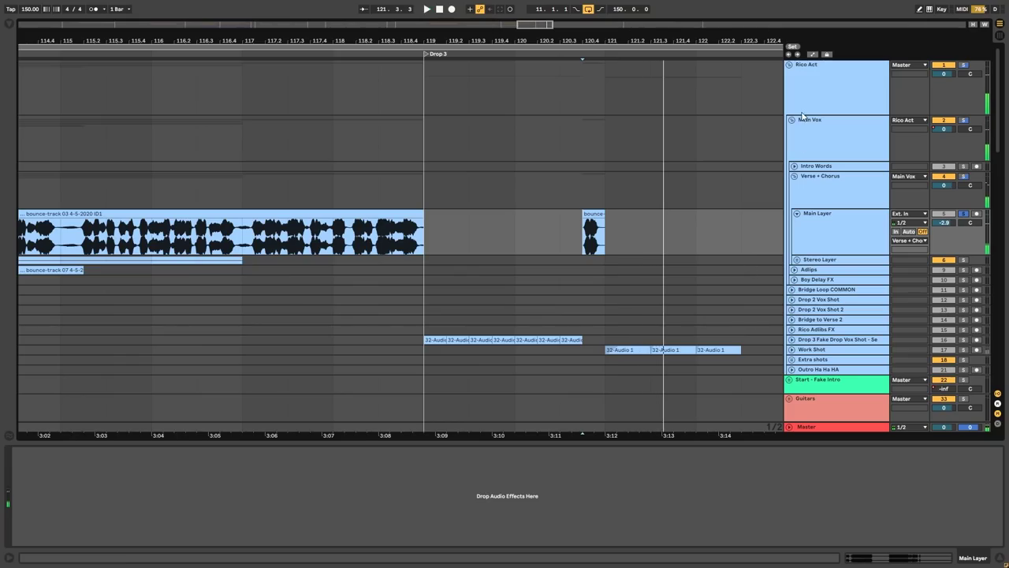
click(789, 65)
Unfold Distorted White Noise, play its soloed track 2 from 121.1.1, and fold the group again
scroll(480, 200, down, 8)
scroll(531, 218, down, 2)
scroll(532, 218, down, 3)
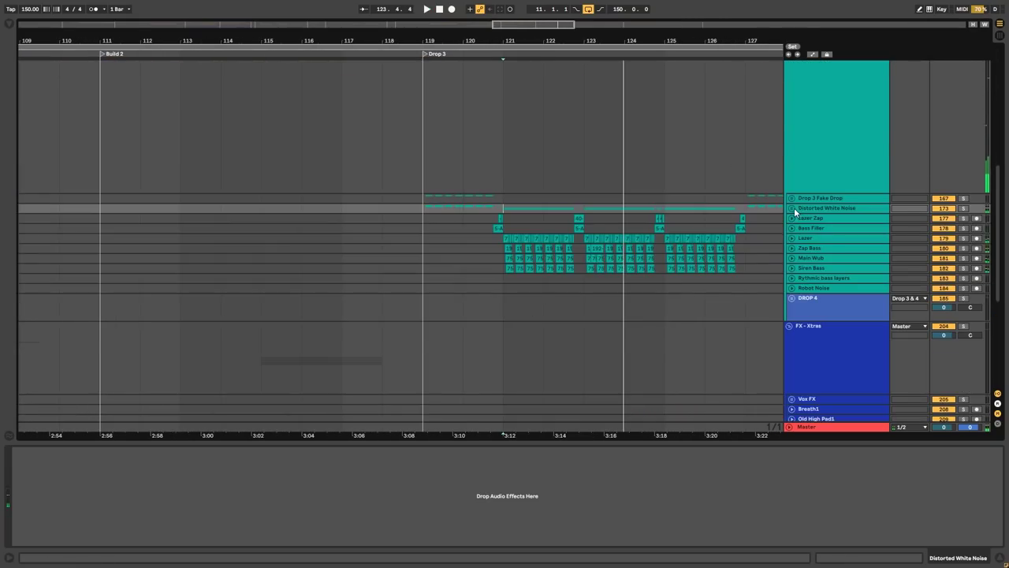
click(792, 208)
click(799, 265)
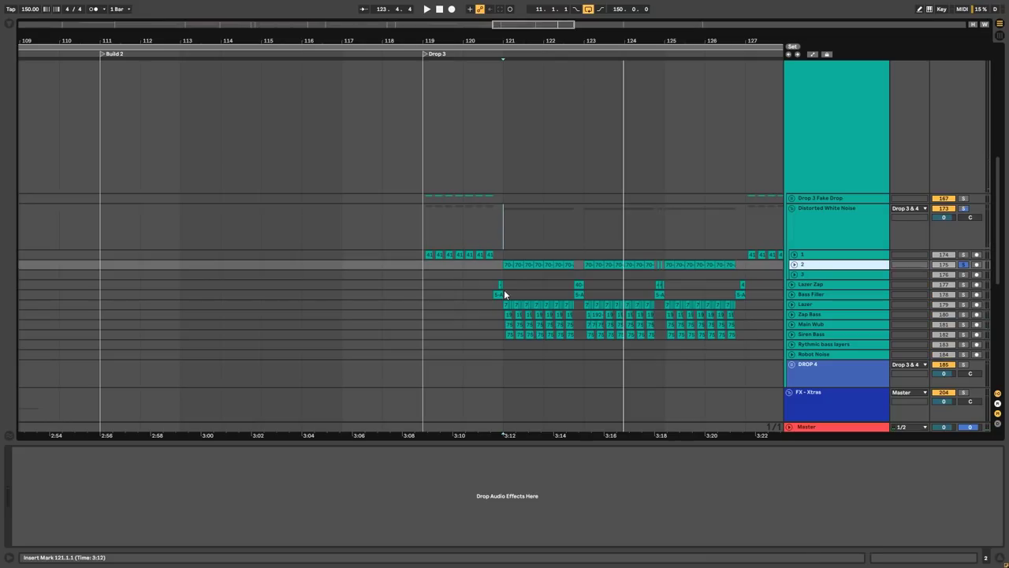
click(794, 265)
key(space)
click(795, 265)
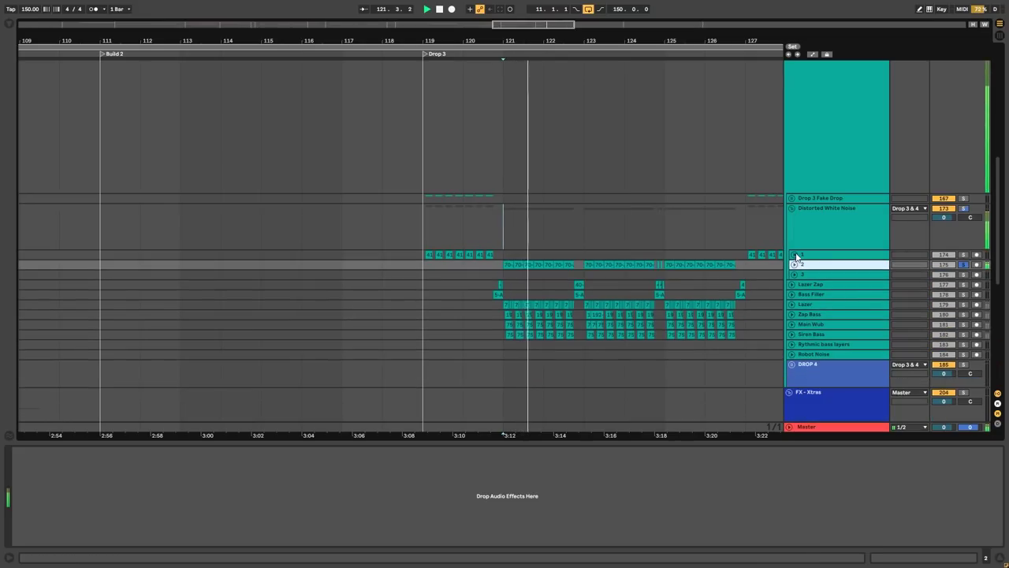
click(795, 211)
click(792, 209)
key(space)
Unfold and solo the Lazer Zap track, play its clip at 122.4.1, and fold the track
click(793, 217)
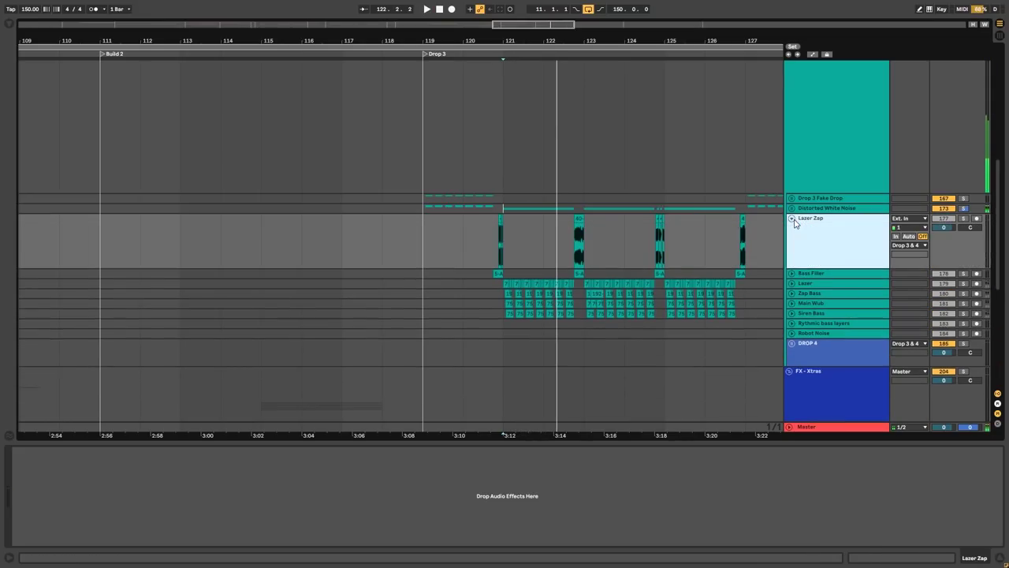
scroll(511, 256, up, 5)
scroll(484, 258, down, 3)
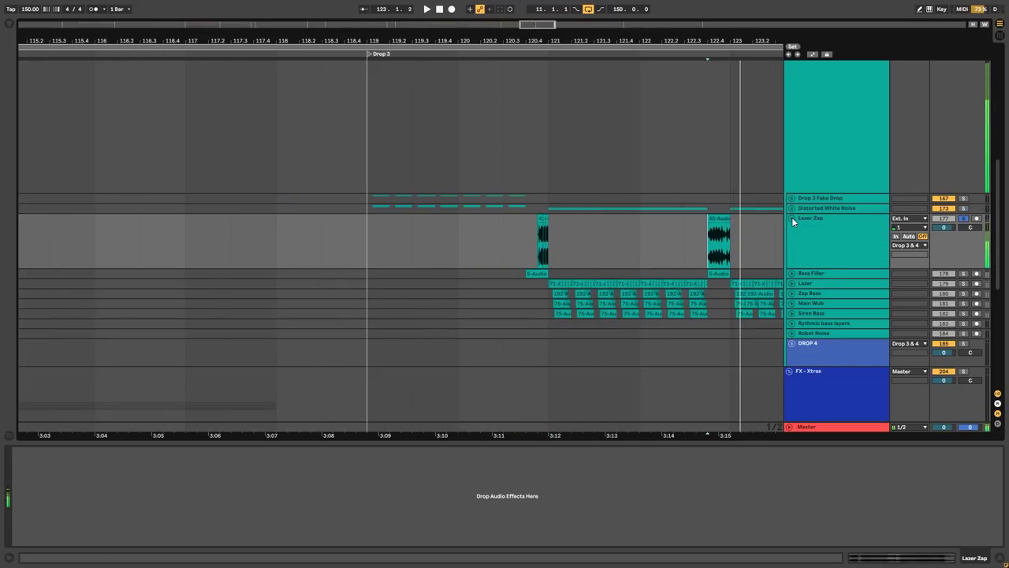
click(792, 219)
Unfold and solo the Bass Filler track, play its first Drop 3 clip from 120.4.1, and fold the track
click(792, 227)
scroll(615, 266, up, 4)
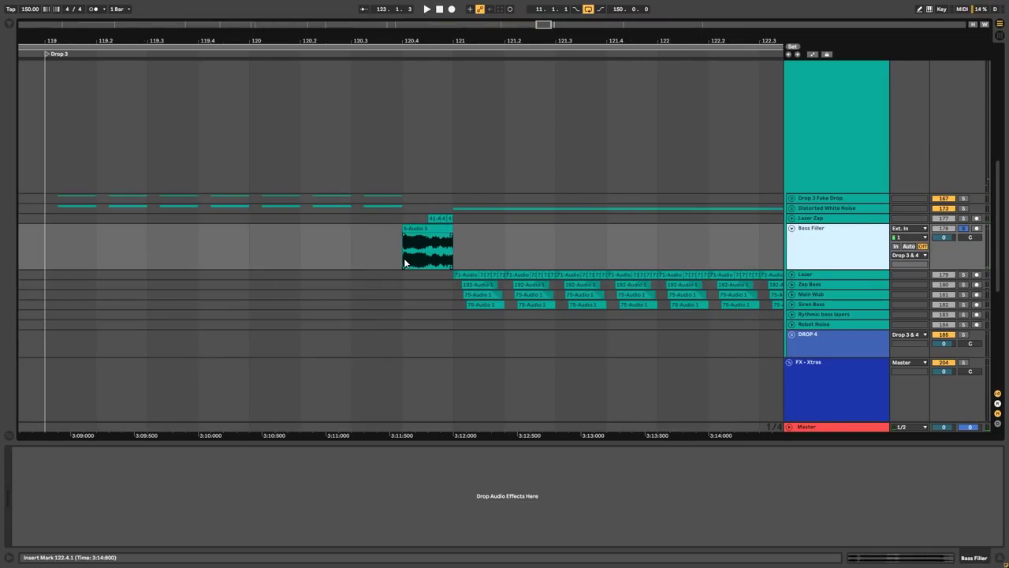
click(404, 257)
key(space)
key(space)
key(space)
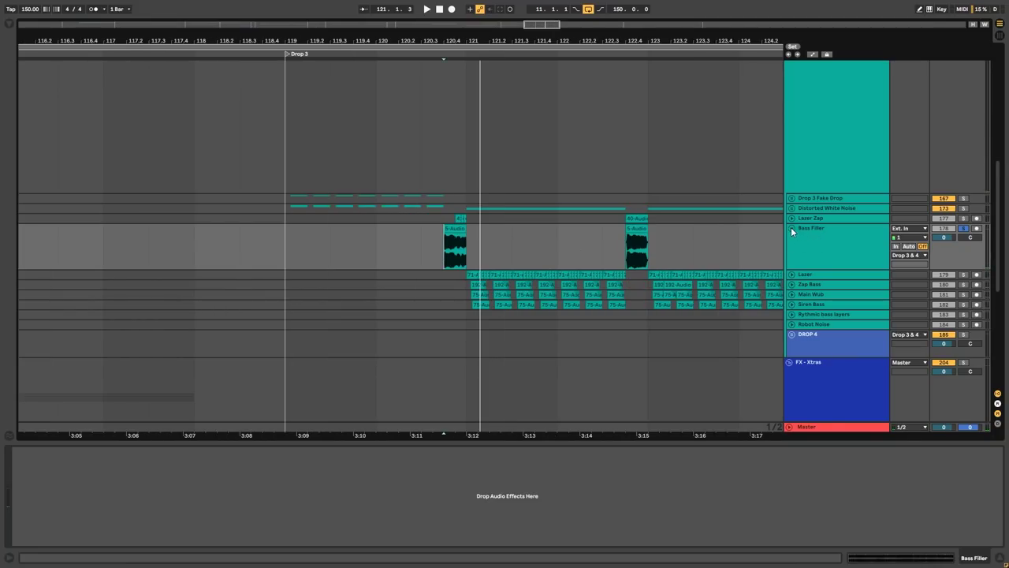
click(791, 227)
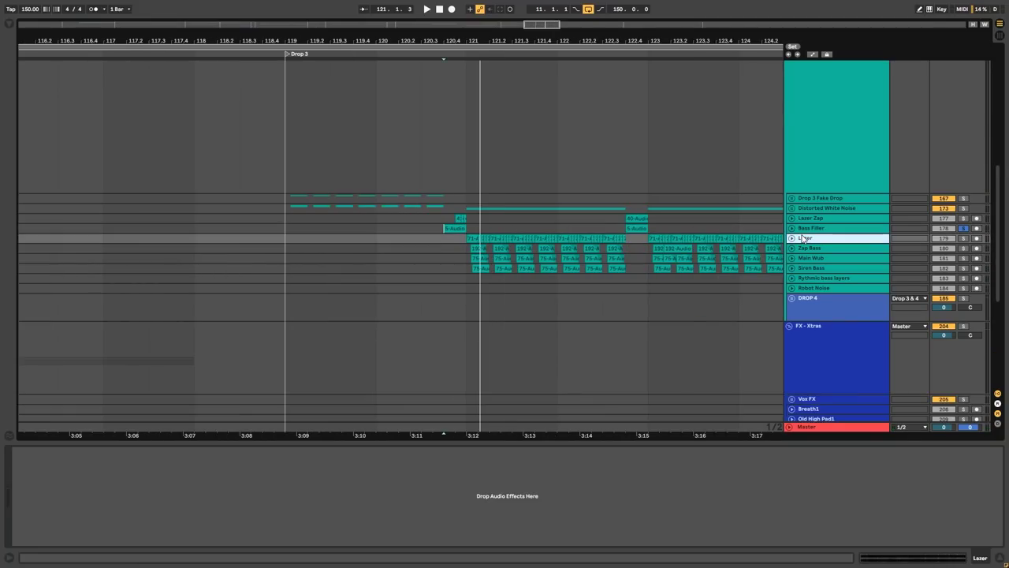
Unfold and solo the Lazer track and play it from 121.1.1
click(792, 237)
click(465, 268)
key(space)
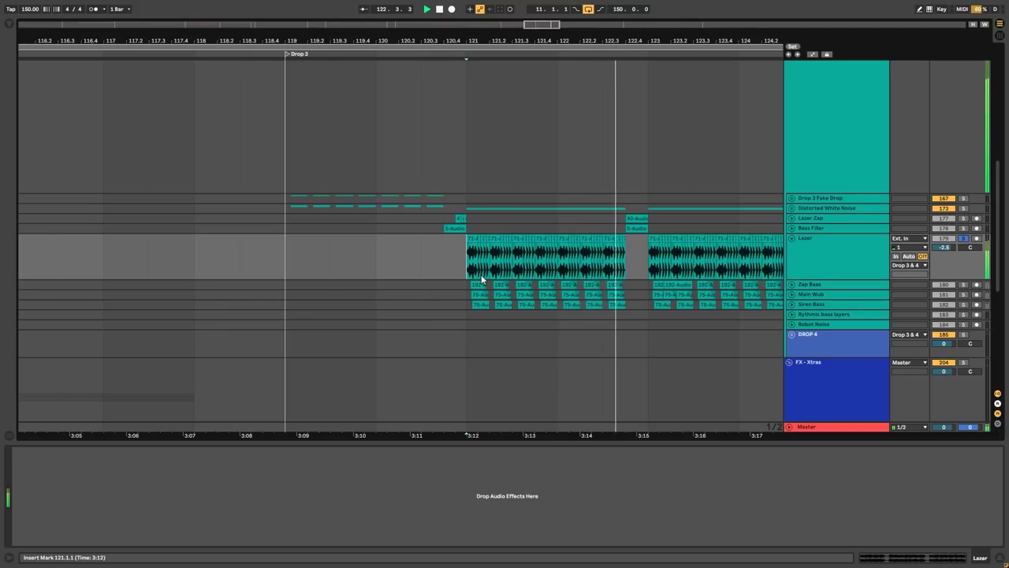
key(space)
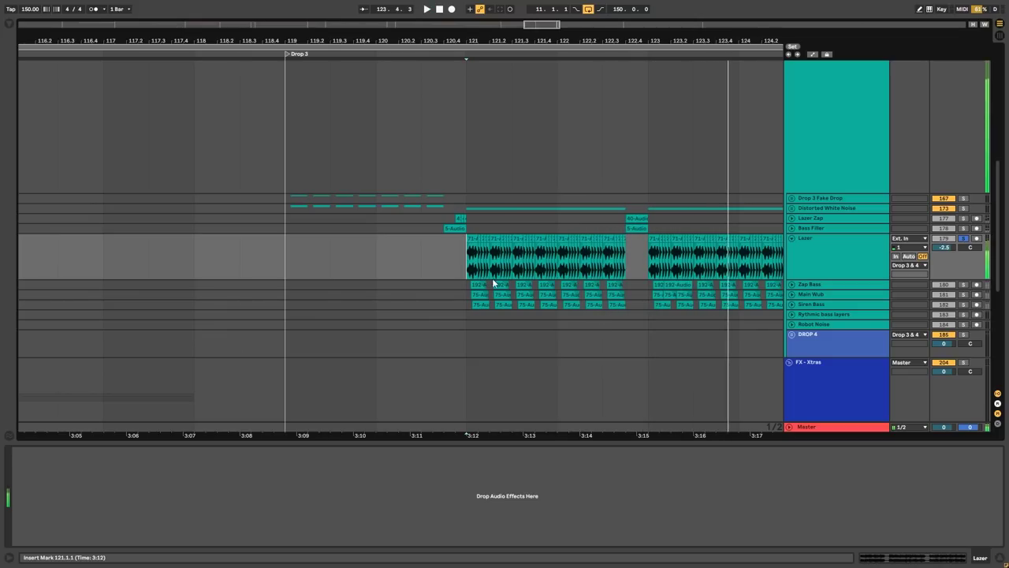
Examine the chopped clip pattern of the Lazer track from 121.1.1 up close, and fold the track
key(plus)
key(plus)
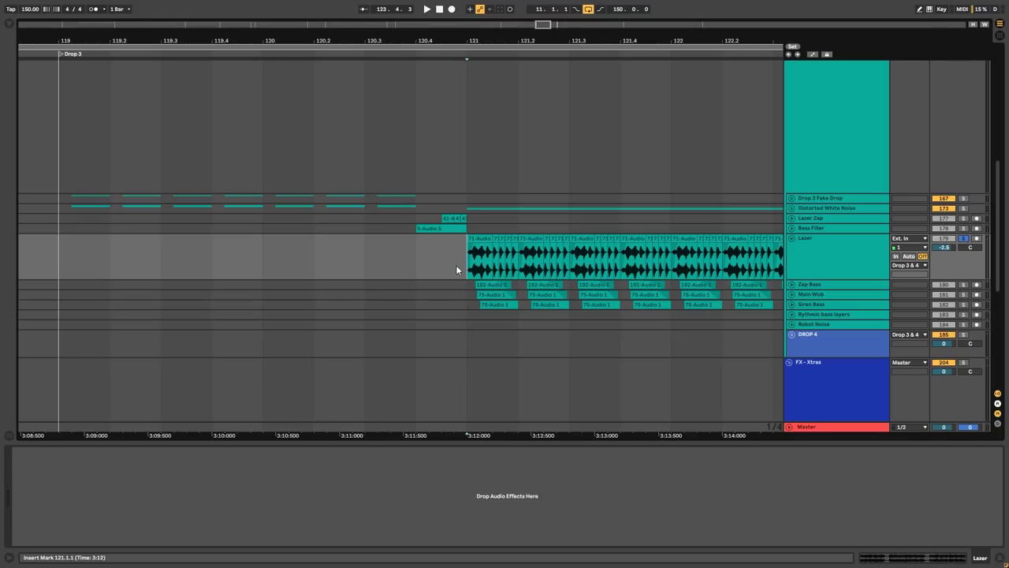
scroll(455, 269, down, 3)
scroll(461, 269, down, 3)
scroll(464, 268, up, 6)
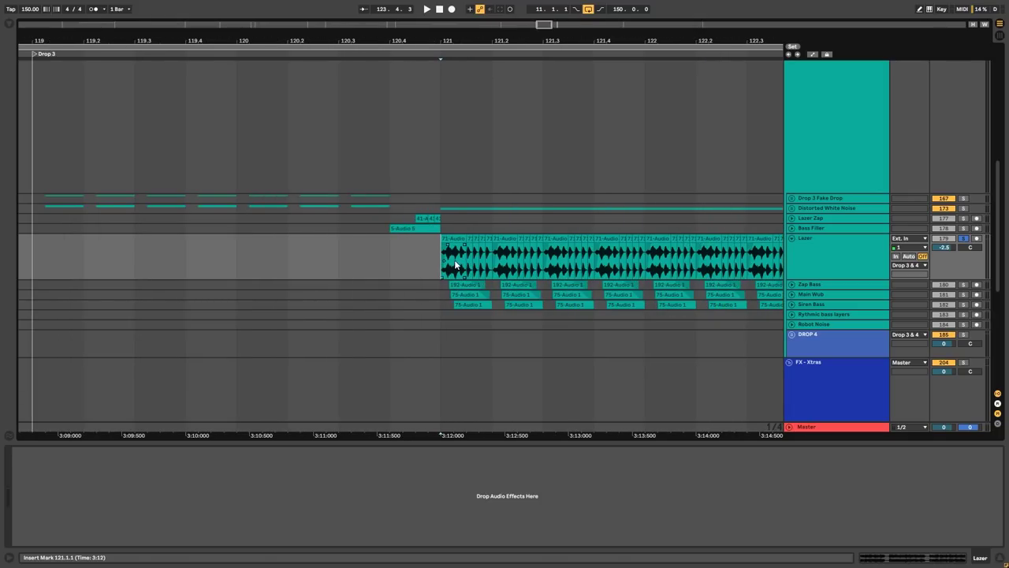
scroll(442, 269, down, 3)
scroll(473, 270, up, 5)
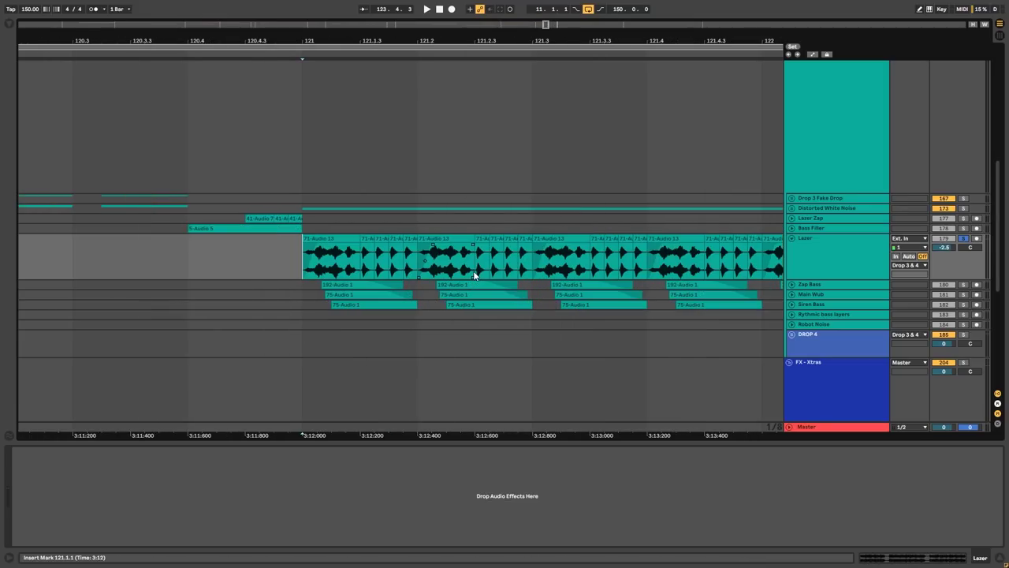
scroll(428, 268, down, 4)
click(786, 243)
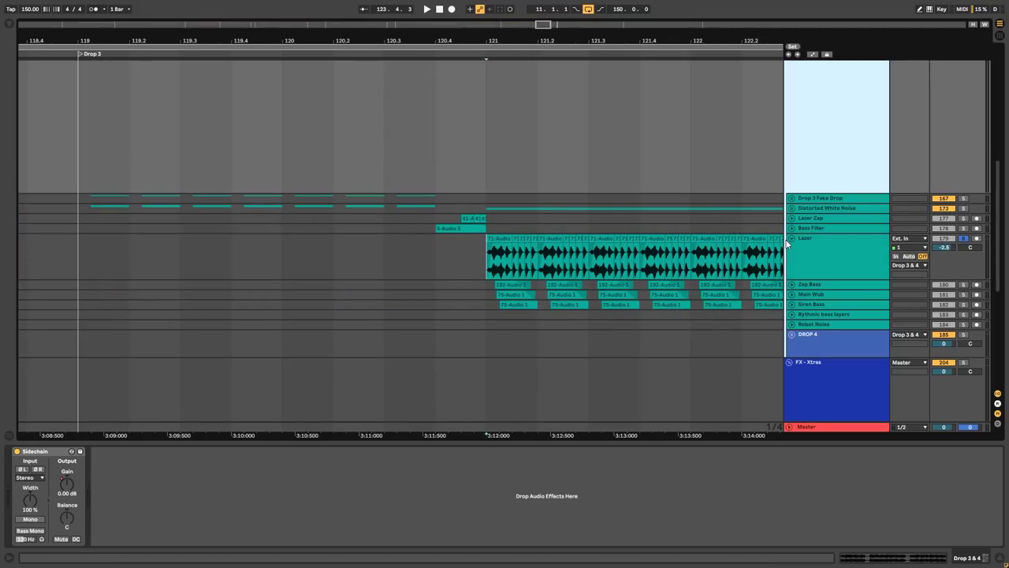
click(791, 238)
Unfold and solo the Zap Bass track and play it from its first clip just after 121.1.1
click(792, 248)
click(492, 277)
key(s)
key(space)
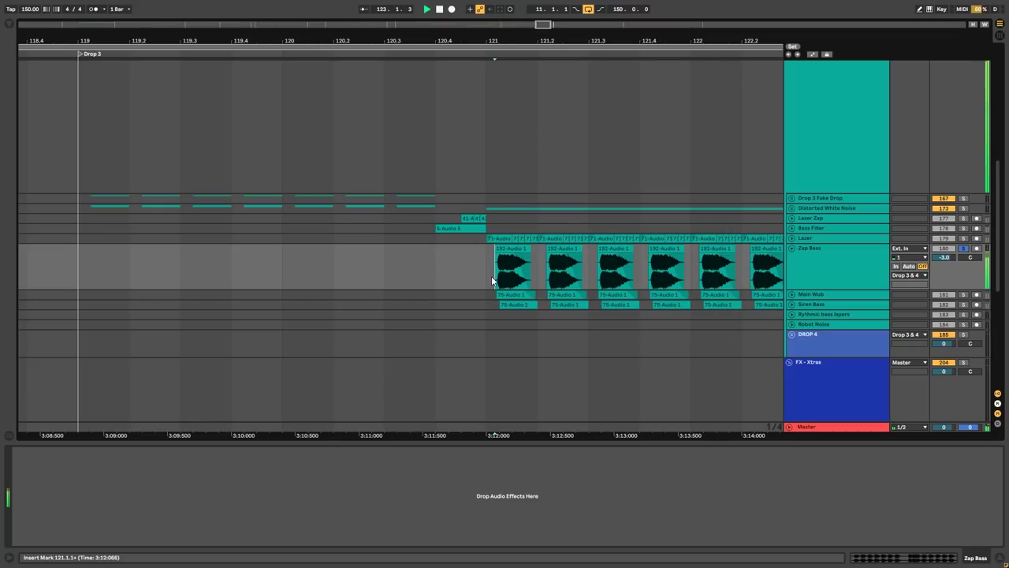
key(space)
scroll(445, 277, down, 3)
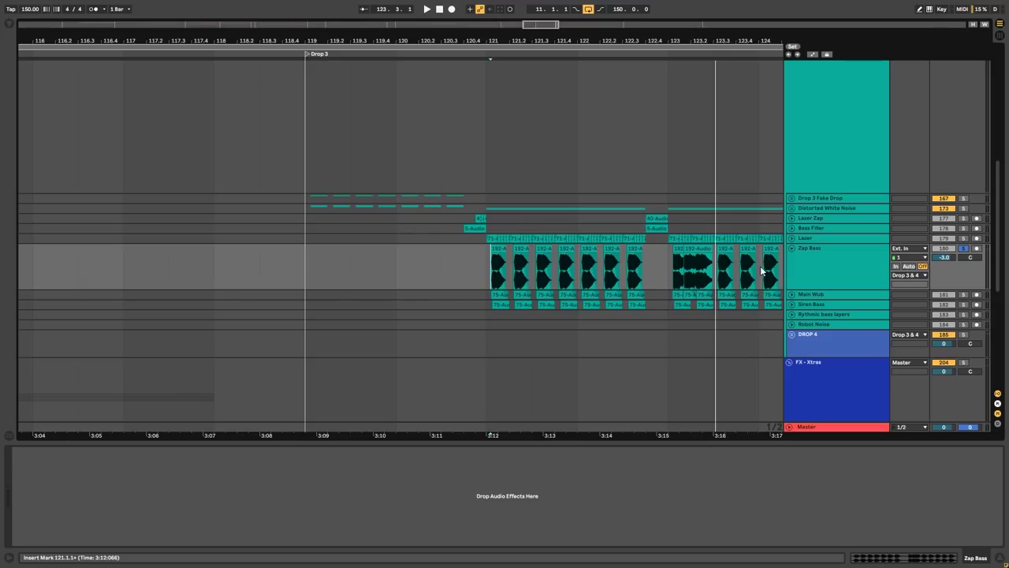
Fold Zap Bass, unfold and solo the Main Wub track, and play it from 121.1.1
click(805, 294)
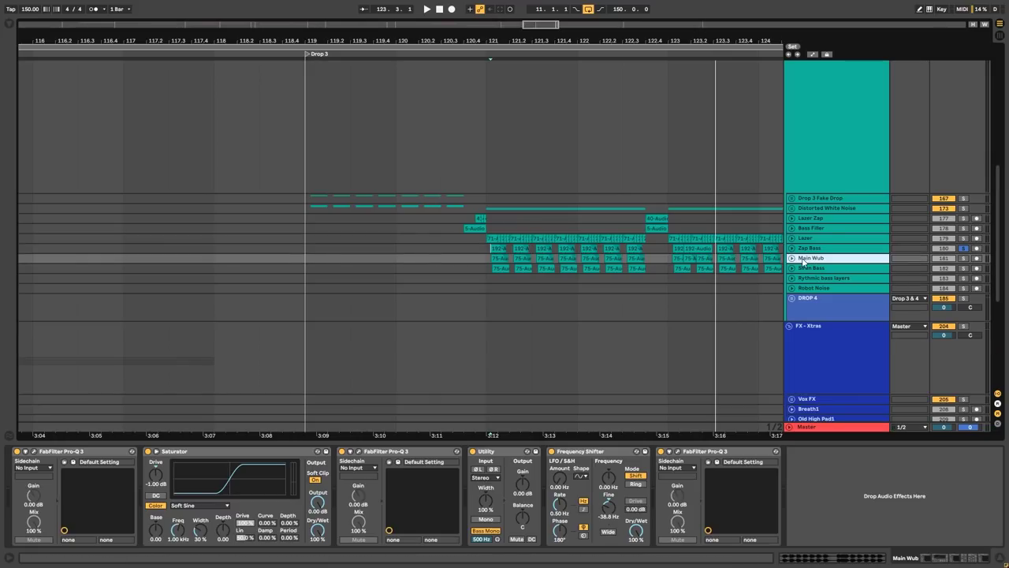
scroll(541, 286, up, 3)
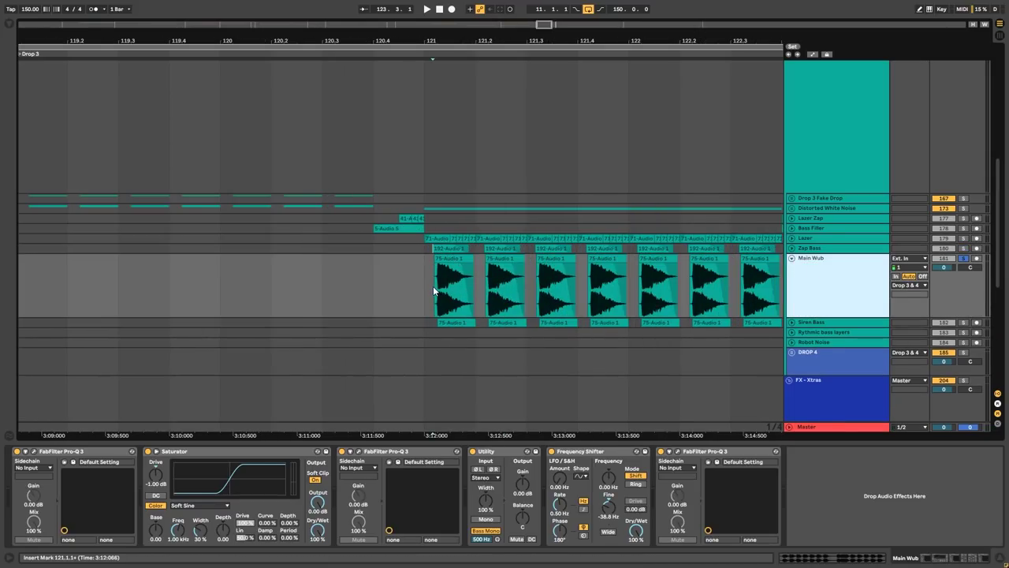
click(429, 291)
key(space)
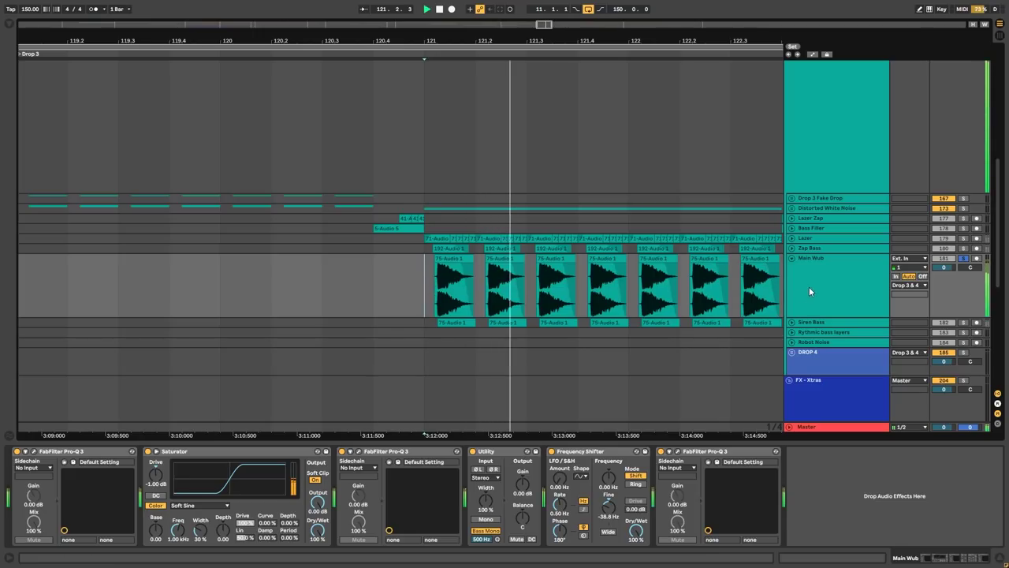
click(809, 286)
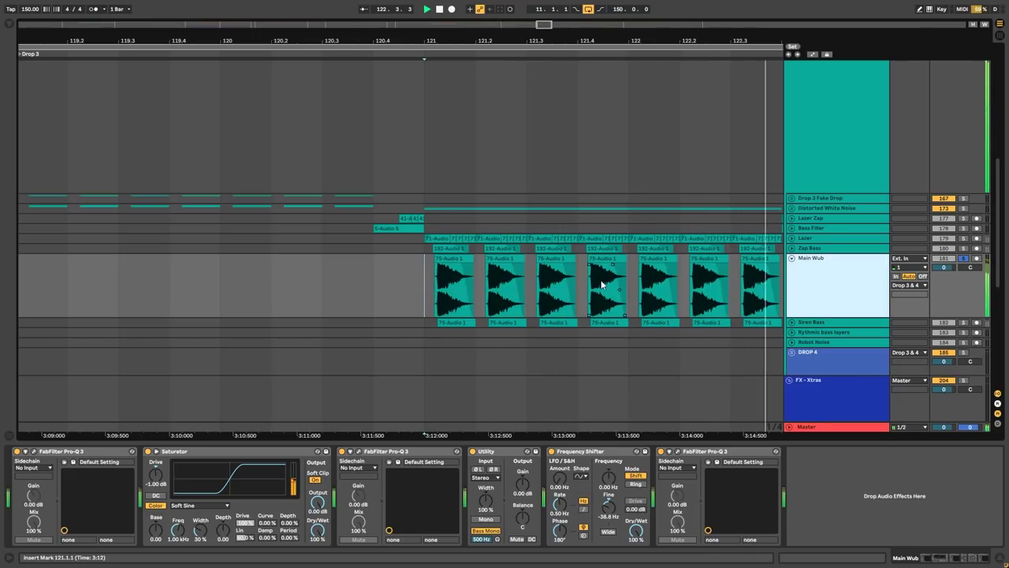
scroll(414, 289, down, 3)
scroll(415, 292, down, 1)
scroll(439, 295, up, 1)
scroll(383, 300, up, 1)
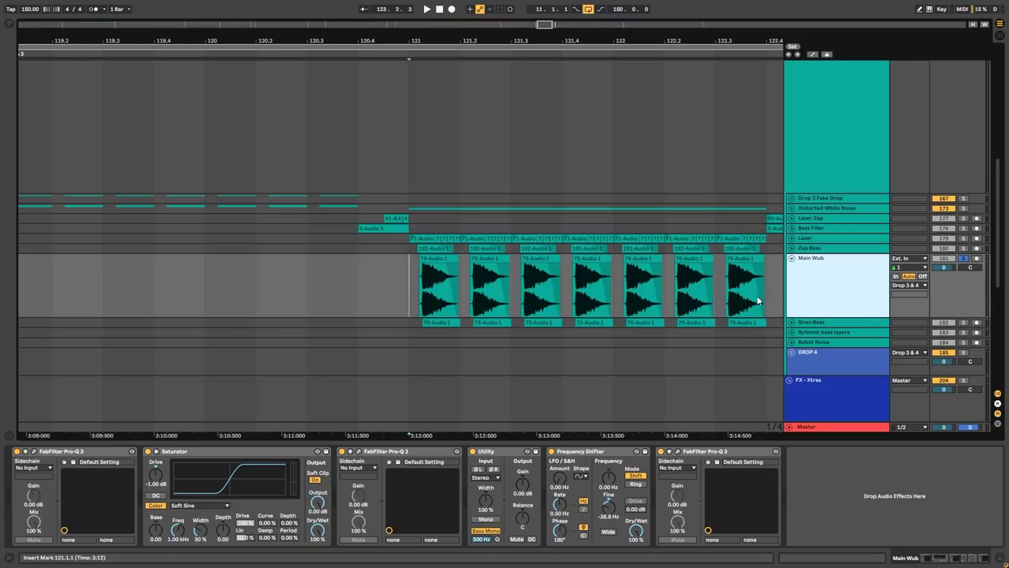
Open the first FabFilter Pro-Q 3 on Main Wub, inspect its EQ curve, and close its window
click(35, 452)
drag(533, 196, 297, 97)
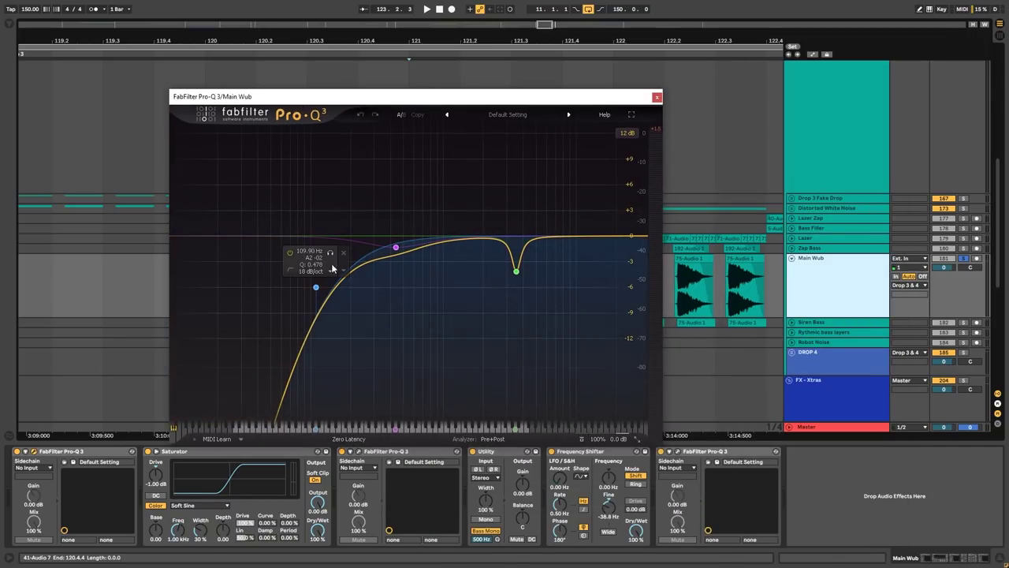
click(656, 96)
Inspect Main Wub's Saturator and the EQ curve of the second FabFilter Pro-Q 3, closing the plug-in window
click(185, 452)
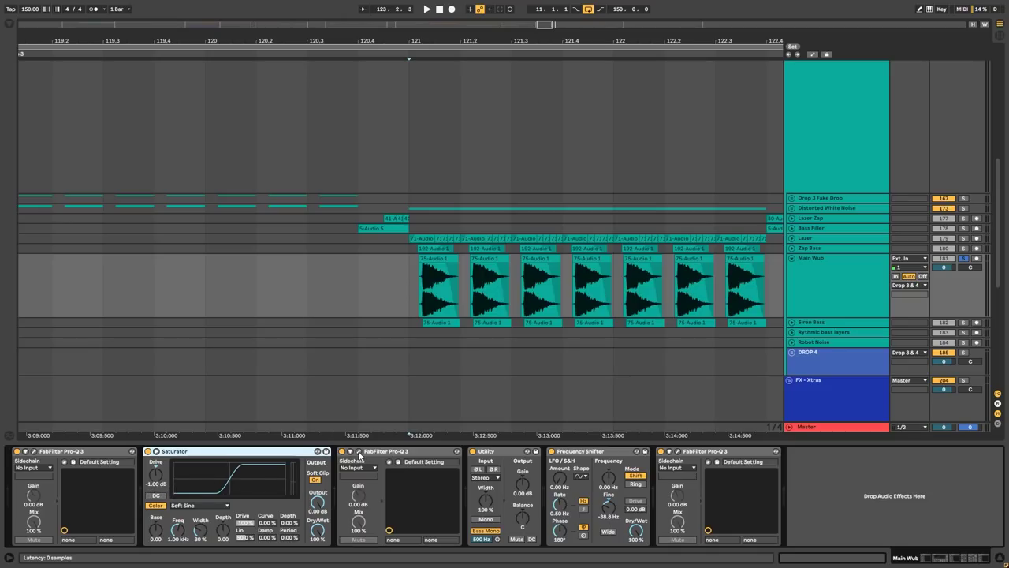
drag(415, 197, 415, 183)
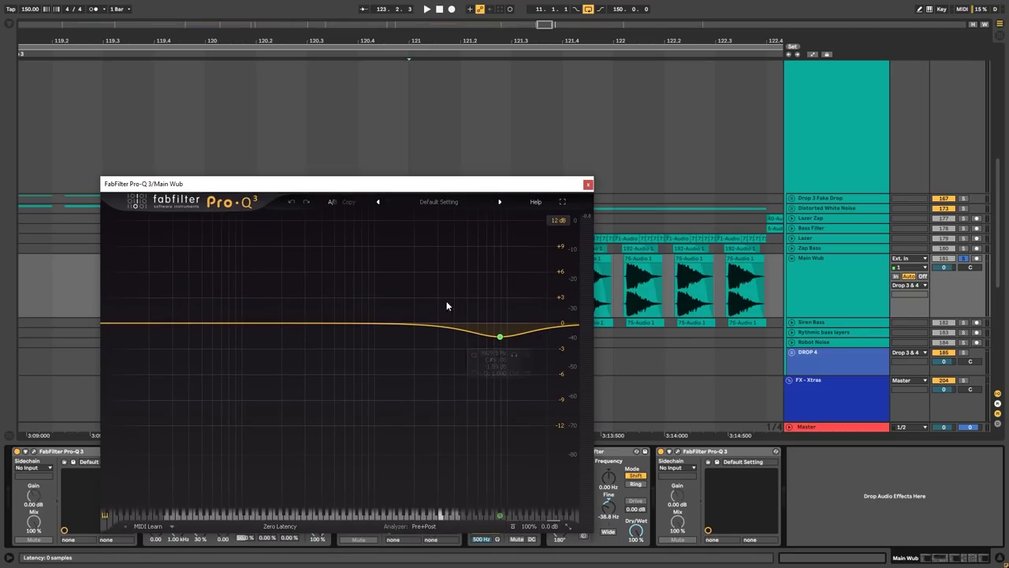
click(588, 185)
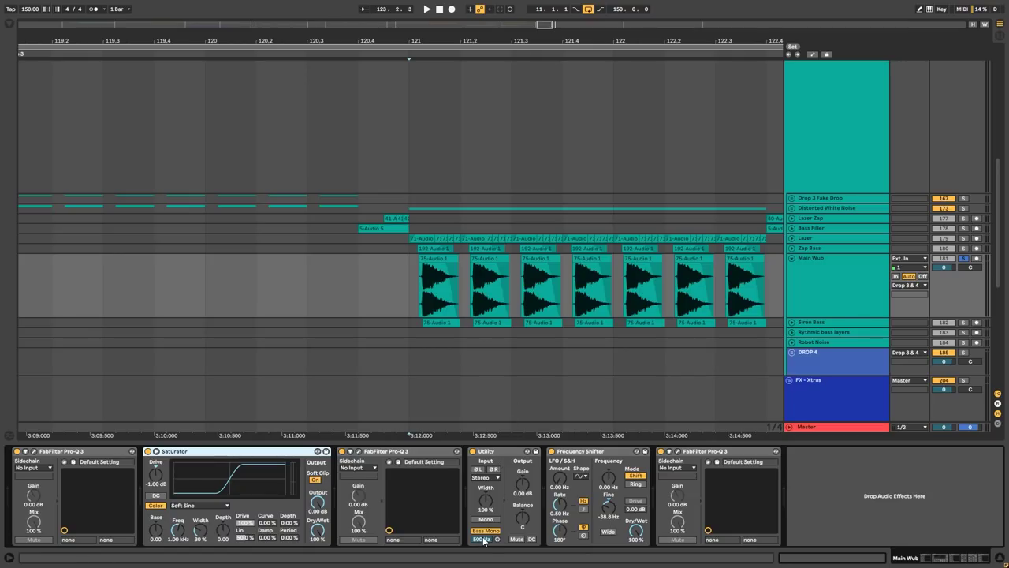
Inspect Main Wub's Frequency Shifter and the last FabFilter Pro-Q 3's EQ curve, and fold the track
click(582, 462)
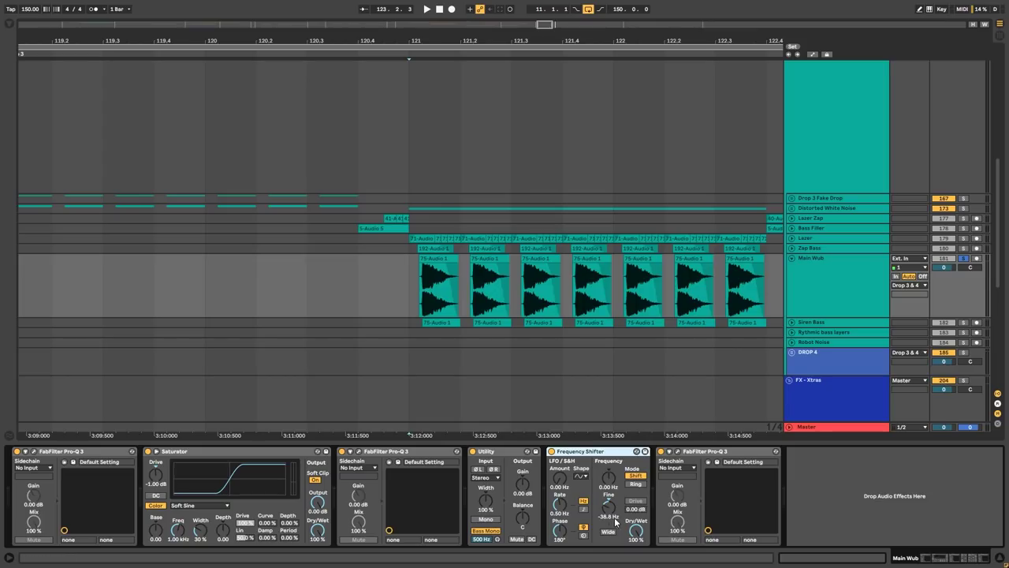
click(677, 451)
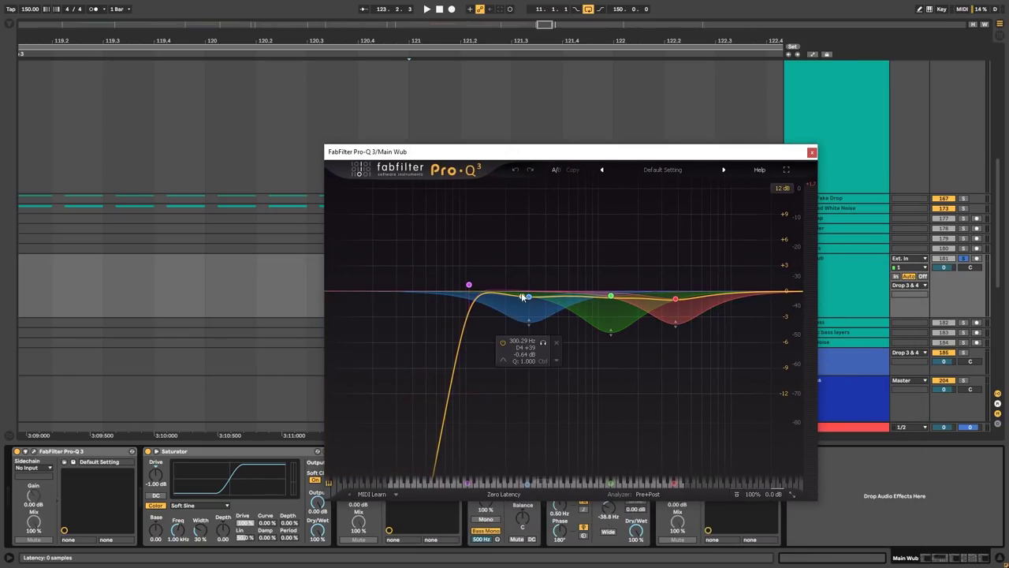
click(811, 152)
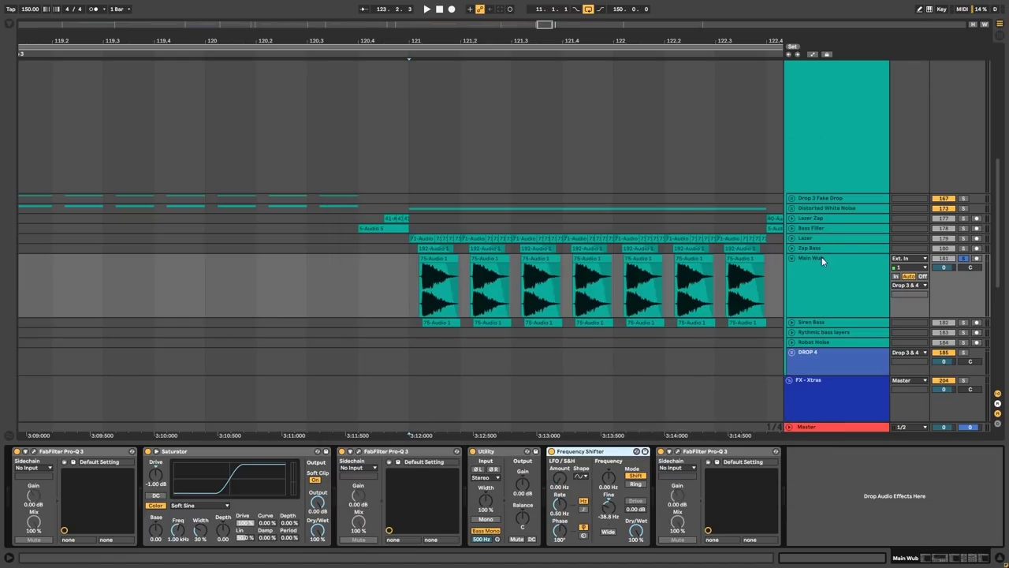
click(793, 259)
Unfold and solo the Siren Bass track and play it from 121.1.2
click(792, 269)
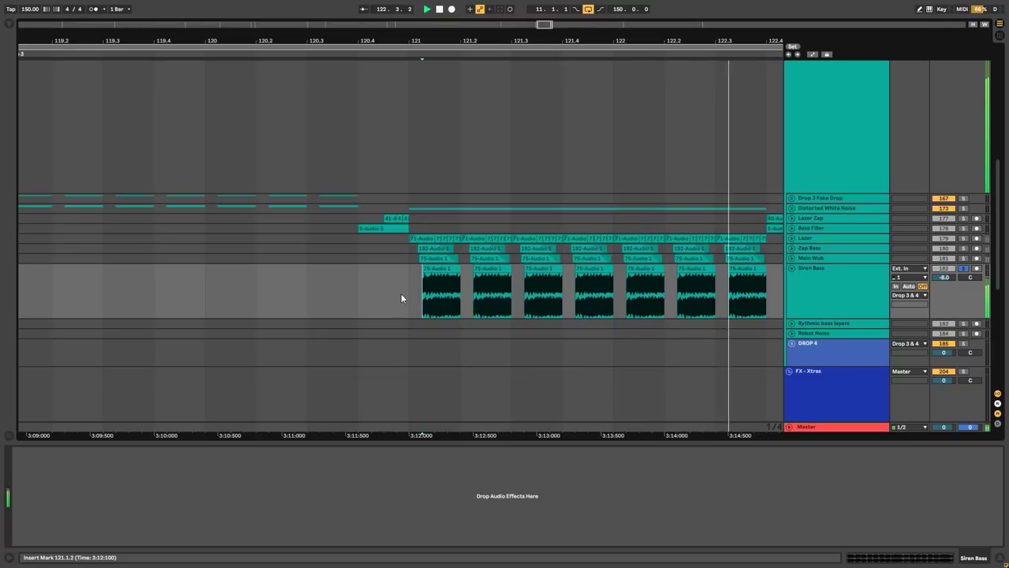
scroll(344, 295, down, 3)
scroll(437, 325, down, 3)
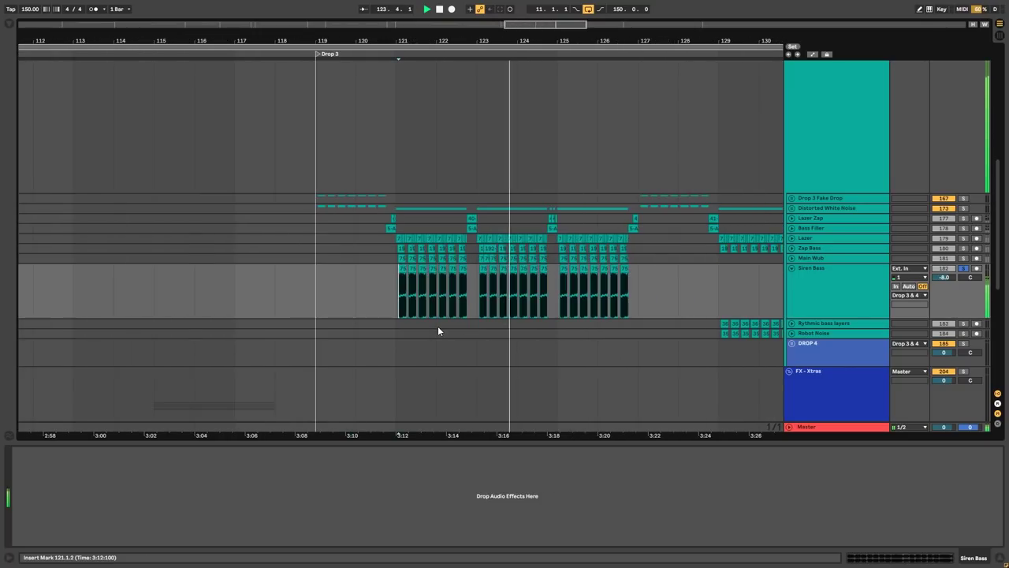
scroll(409, 315, up, 3)
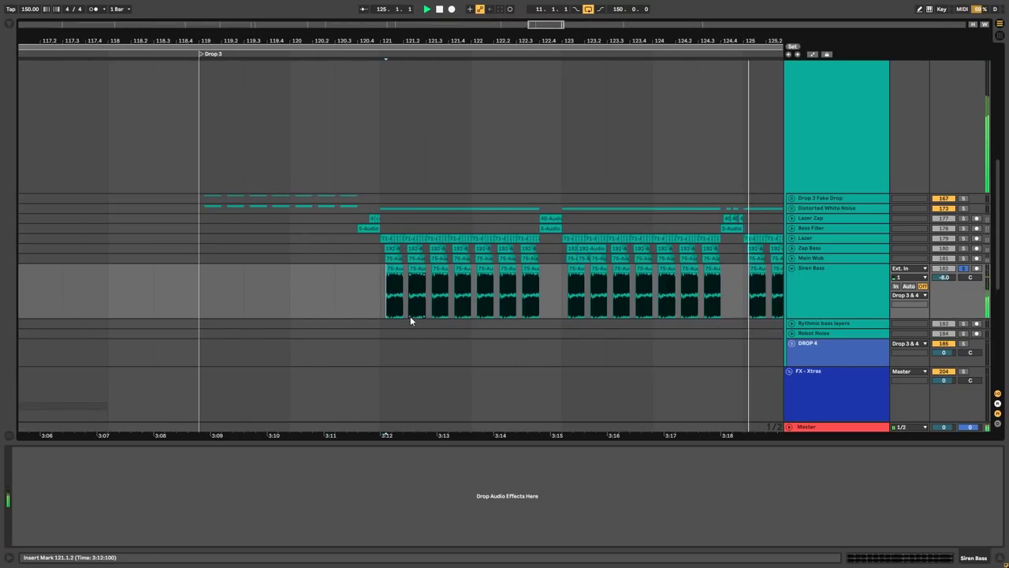
key(space)
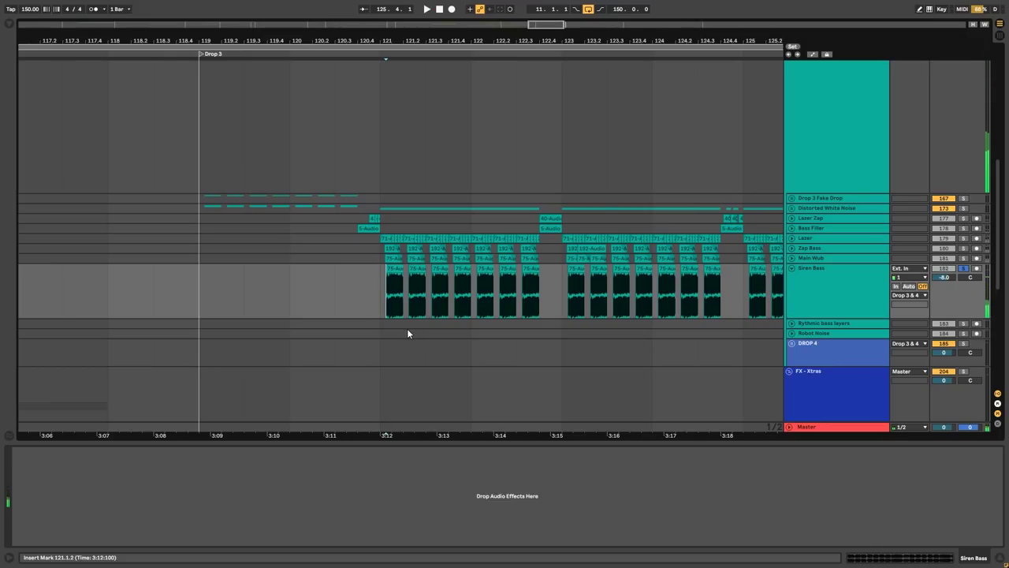
Unfold and solo the Rythmic bass layers track and play its clips from bar 129
scroll(387, 307, down, 3)
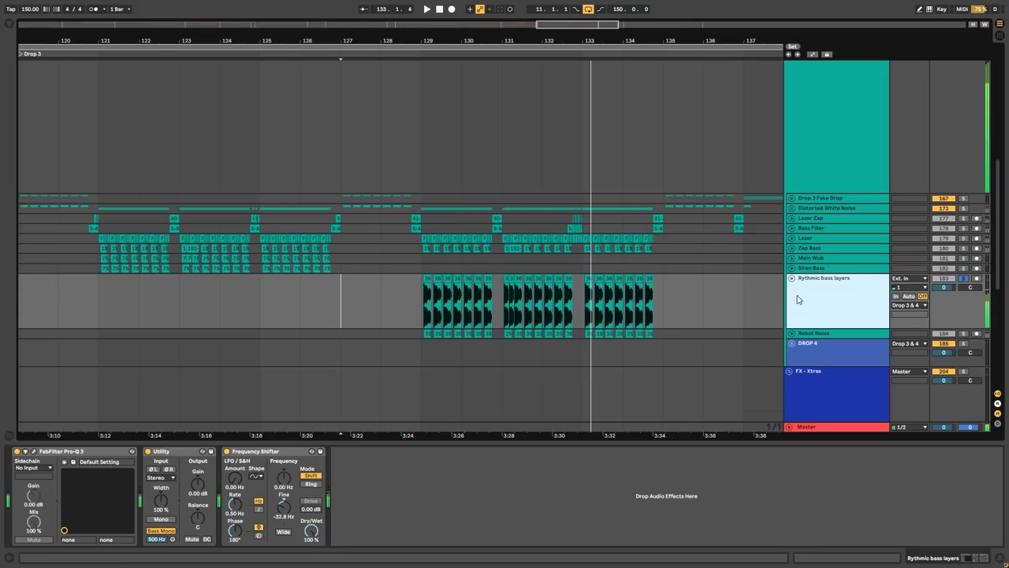
scroll(383, 300, up, 3)
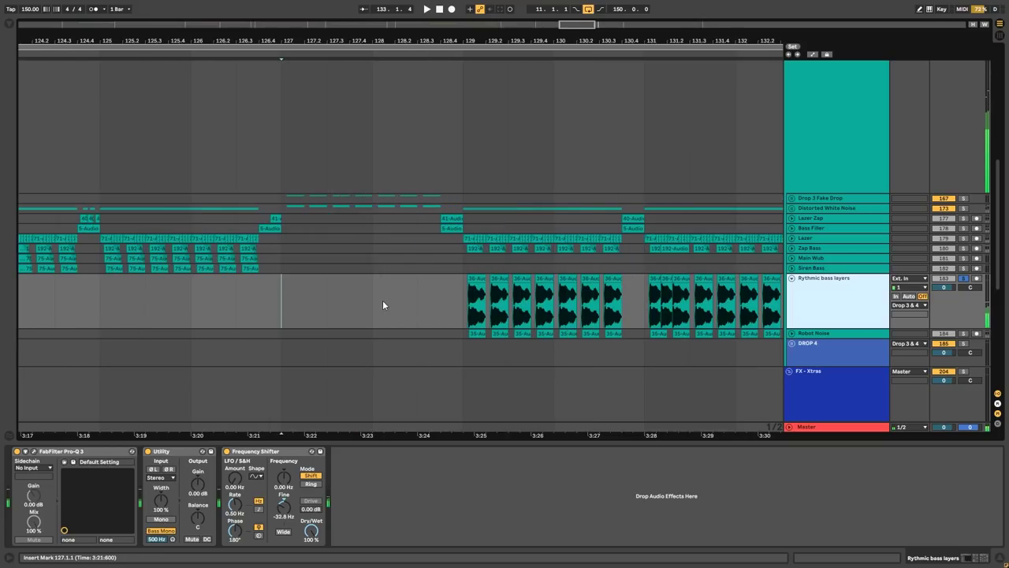
click(470, 313)
key(space)
scroll(467, 312, down, 2)
scroll(467, 312, up, 2)
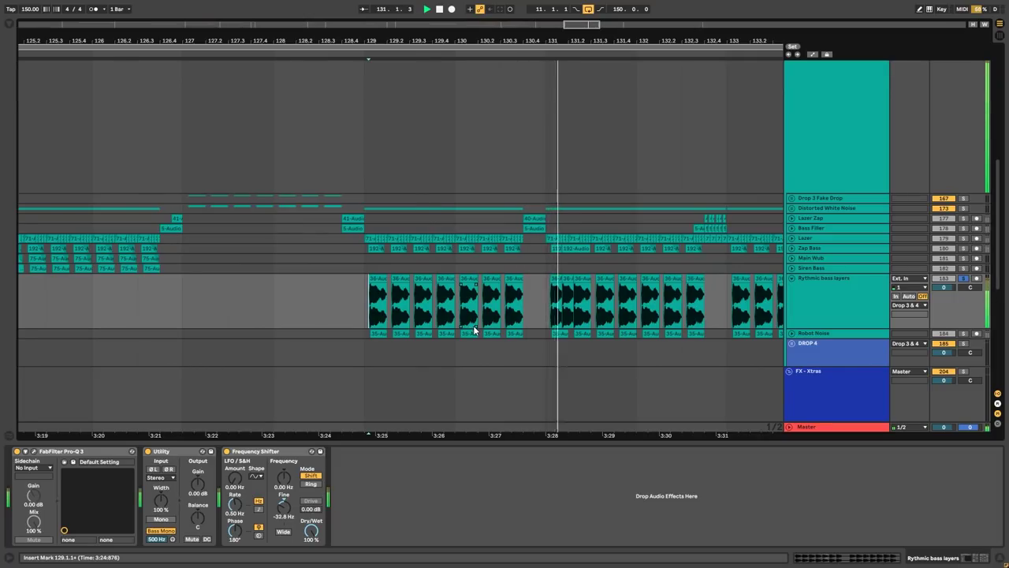
scroll(475, 331, down, 2)
scroll(505, 324, up, 2)
click(768, 295)
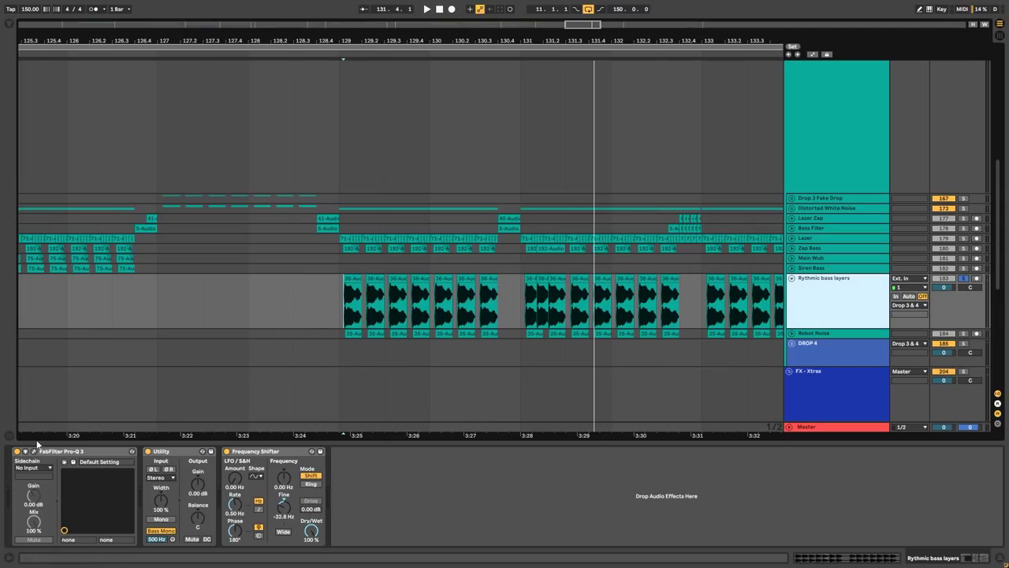
Inspect the FabFilter Pro-Q 3 curve on Rythmic bass layers, close its window, and check the Frequency Shifter
click(33, 451)
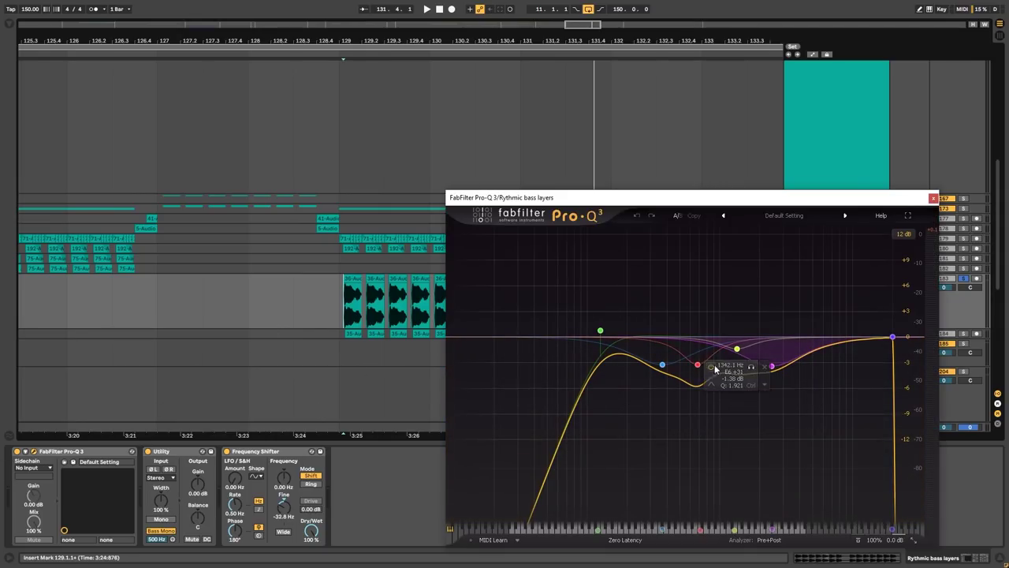
click(933, 198)
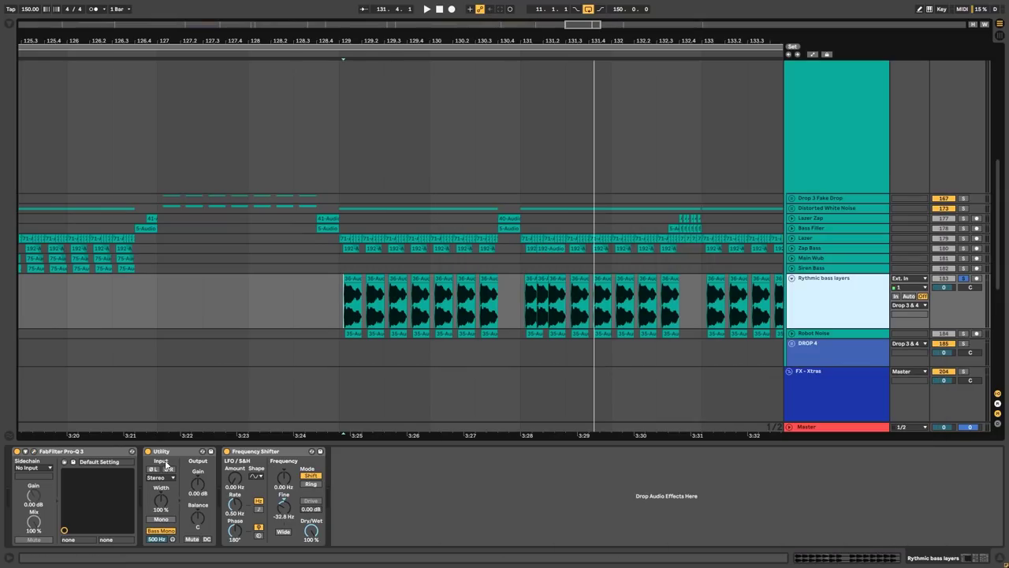
click(263, 452)
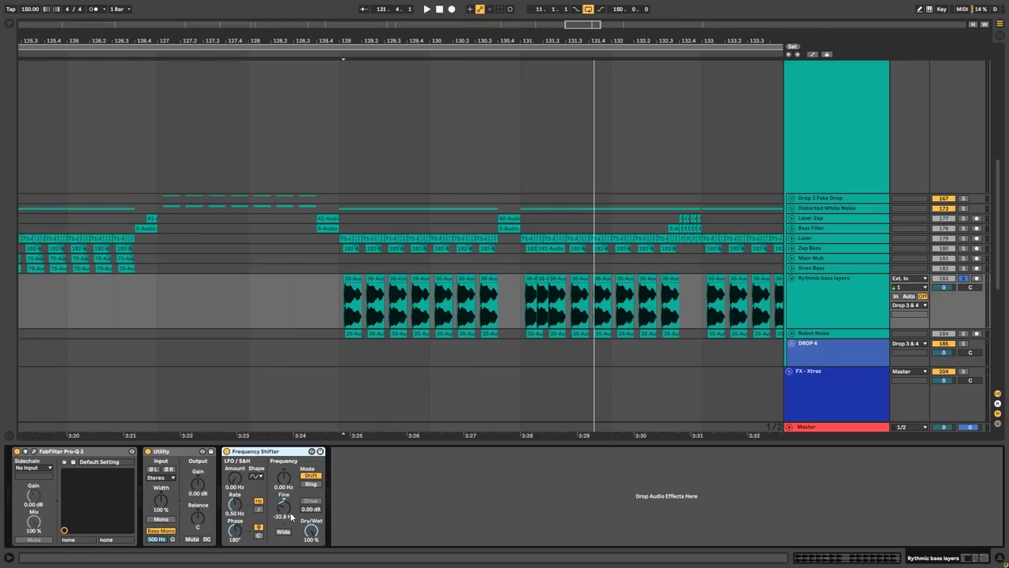
click(810, 300)
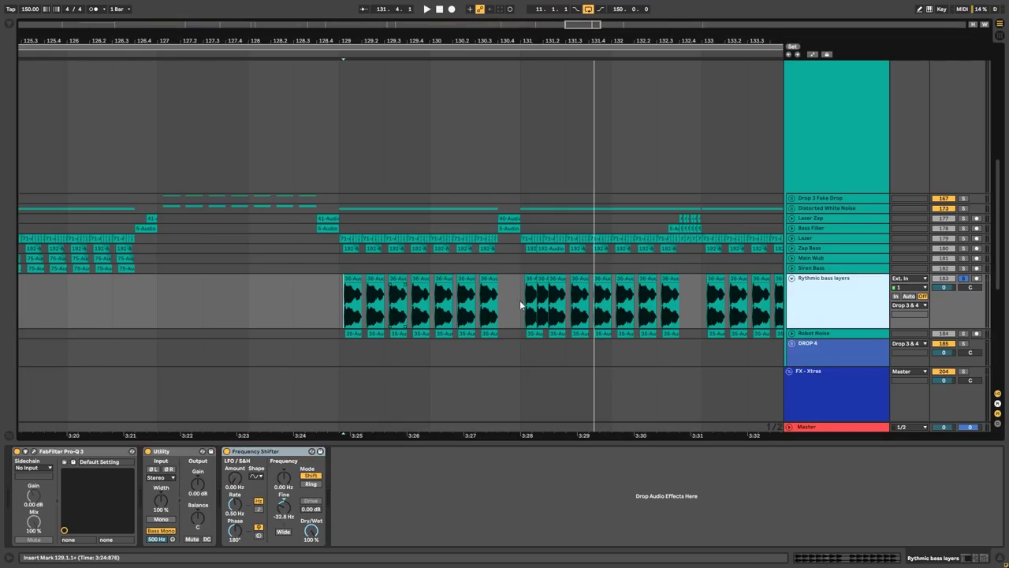
Fold Rythmic bass layers, unfold and solo the Robot Noise track, and play it from 129.1.2
click(792, 279)
click(803, 289)
key(s)
click(791, 288)
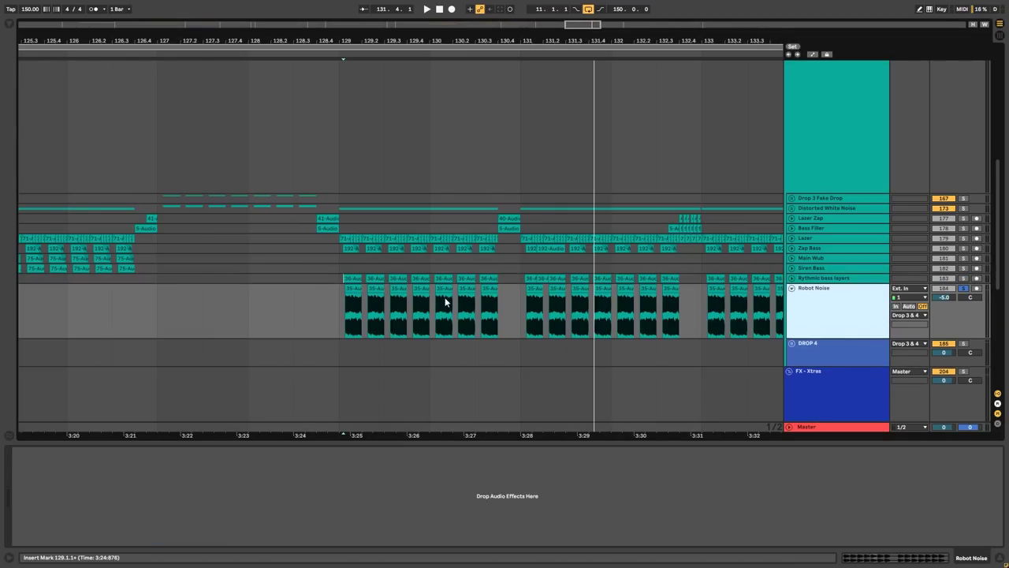
click(351, 308)
key(space)
scroll(351, 309, down, 1)
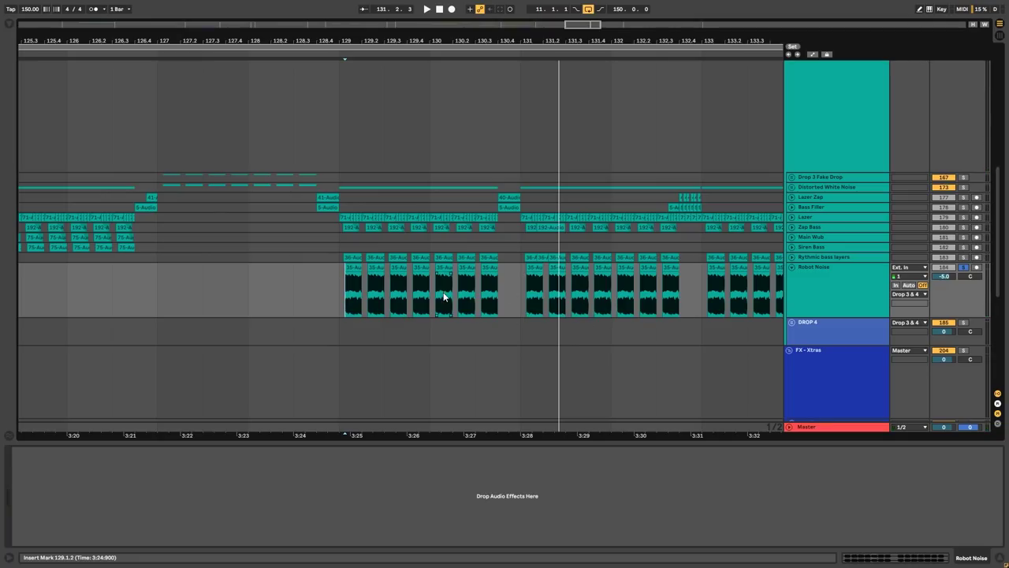
Fold the Robot Noise track, select the DROP 4 group, and look over the Drop 3 to Drop 4 arrangement
scroll(565, 311, down, 3)
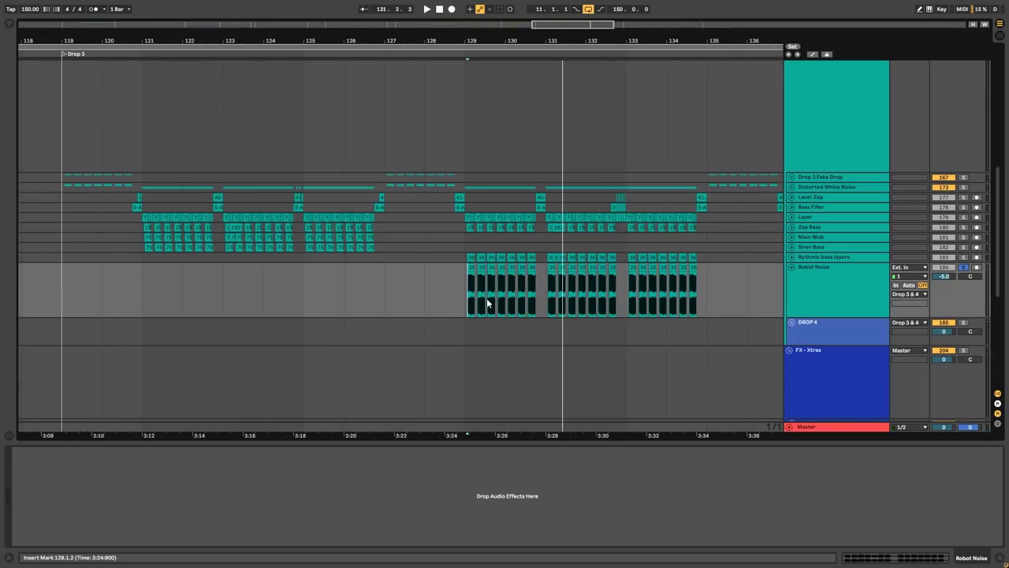
key(plus)
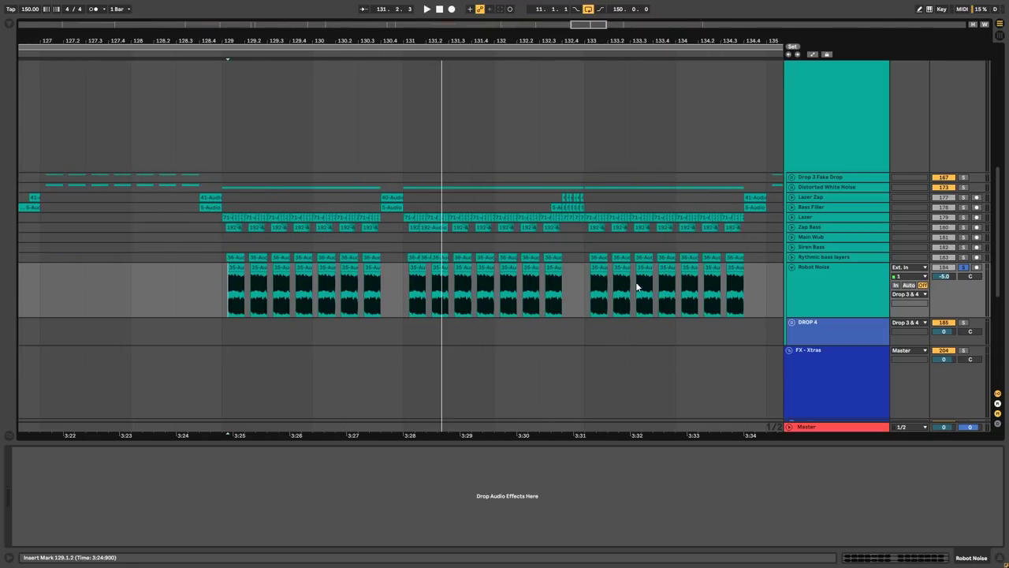
scroll(726, 294, down, 5)
scroll(712, 303, up, 3)
click(791, 267)
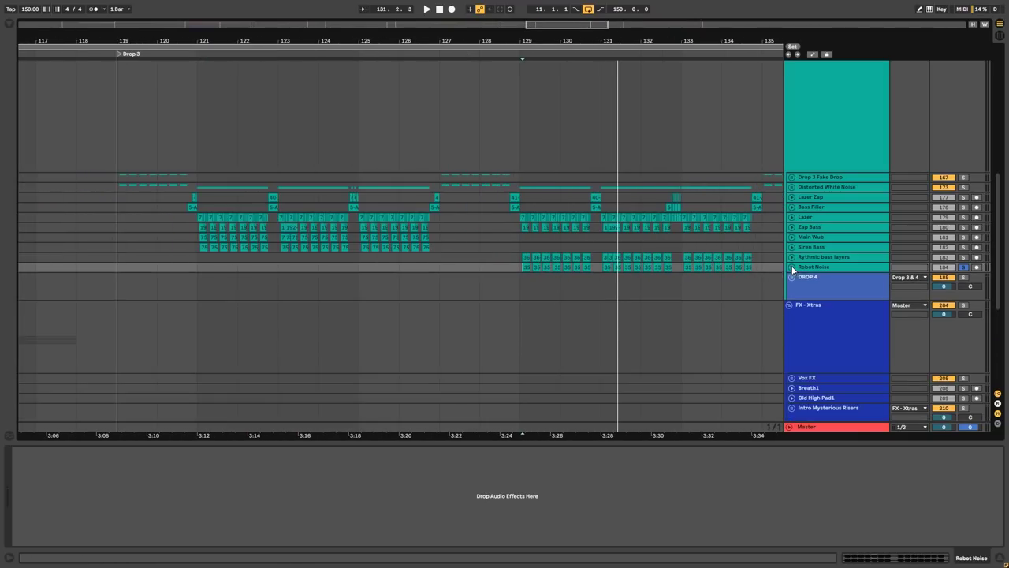
click(544, 284)
key(minus)
scroll(631, 261, up, 10)
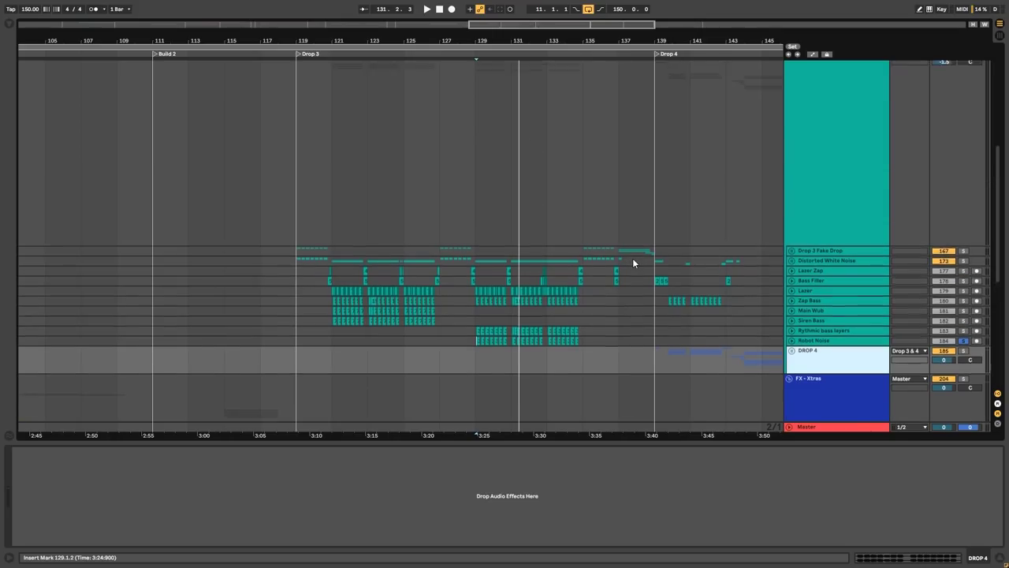
scroll(612, 205, down, 10)
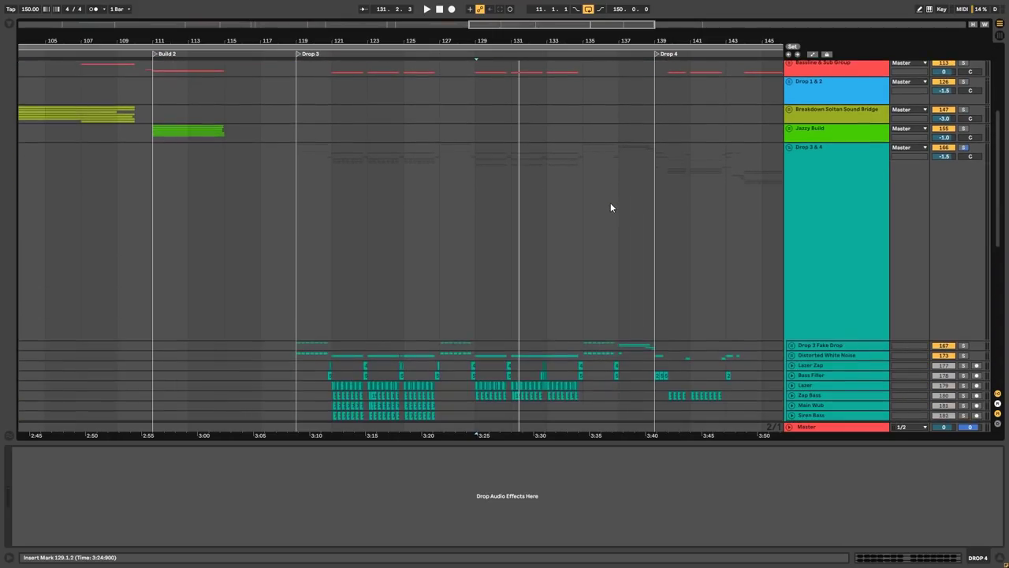
Play the full mix without solos from 135.1.1 through the transition into Drop 4
key(plus)
click(582, 288)
key(space)
key(minus)
scroll(636, 319, up, 5)
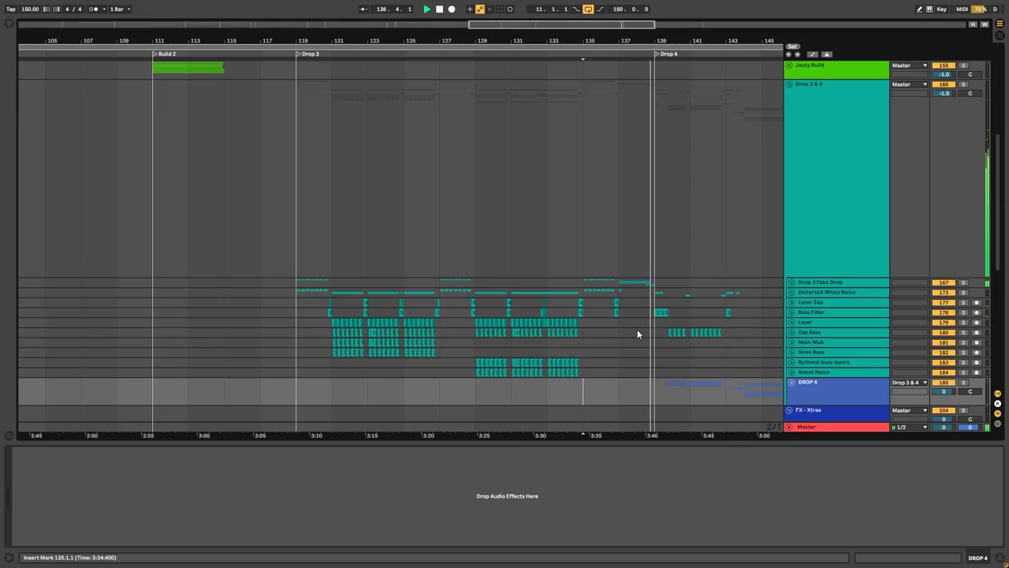
scroll(611, 330, down, 3)
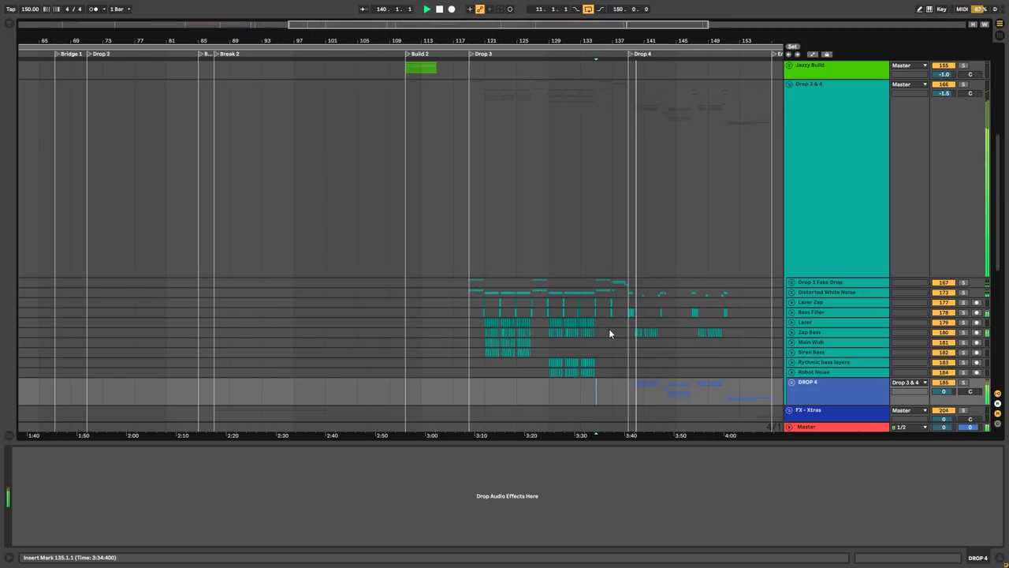
scroll(681, 337, down, 3)
Stop playback, unfold the Rico Act vocal group, and fold its Main Vox subgroup
scroll(681, 336, up, 5)
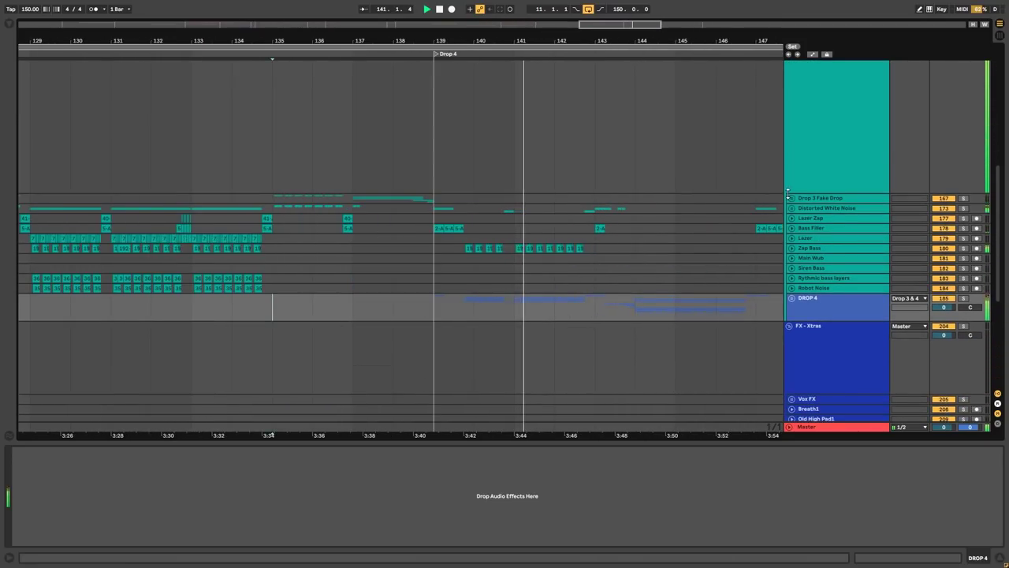
scroll(394, 272, up, 10)
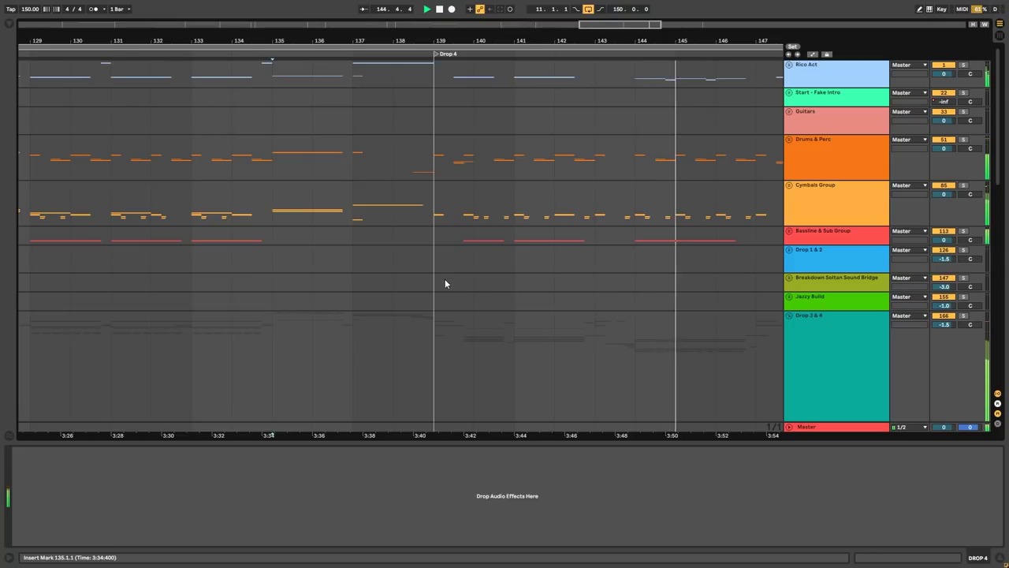
click(789, 65)
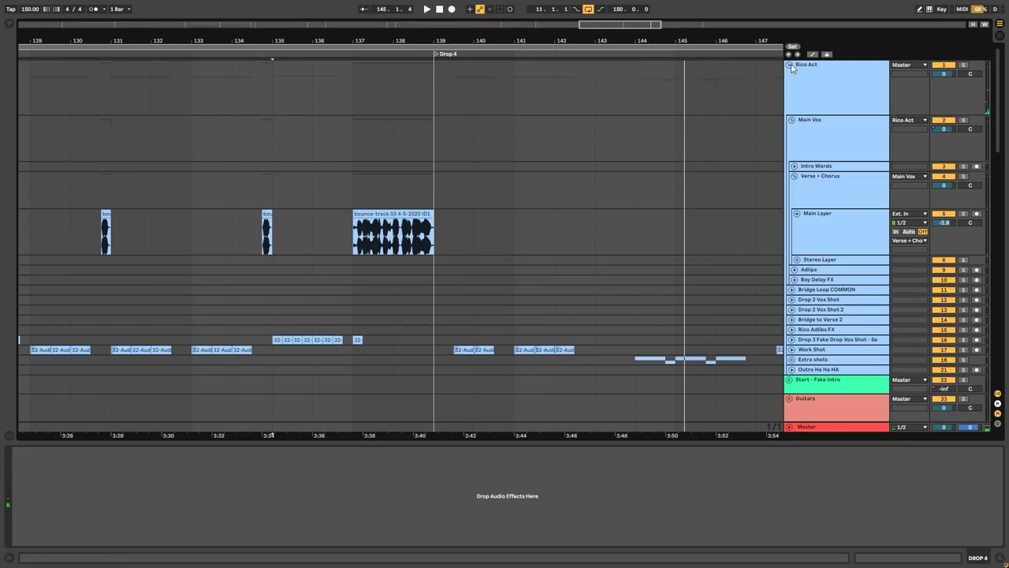
click(843, 104)
click(790, 121)
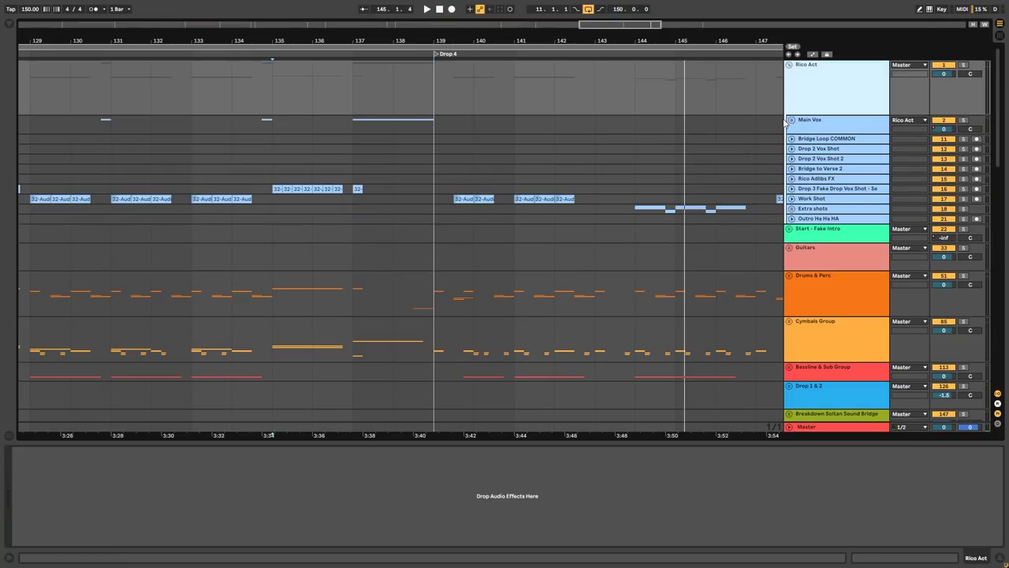
Audition the Extra shots vocals from bar 144 with the YAA track soloed, and fold the Extra shots group
click(791, 199)
click(791, 198)
click(791, 199)
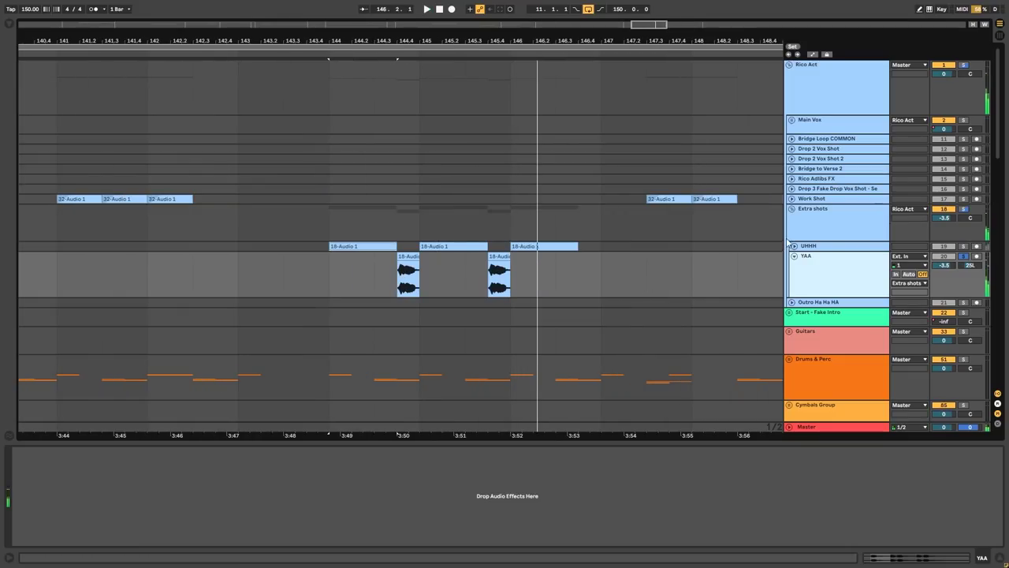
click(804, 211)
click(792, 208)
scroll(588, 162, down, 5)
Select the Work Shot track and check its Utility effect, and select the Extra shots group
click(824, 81)
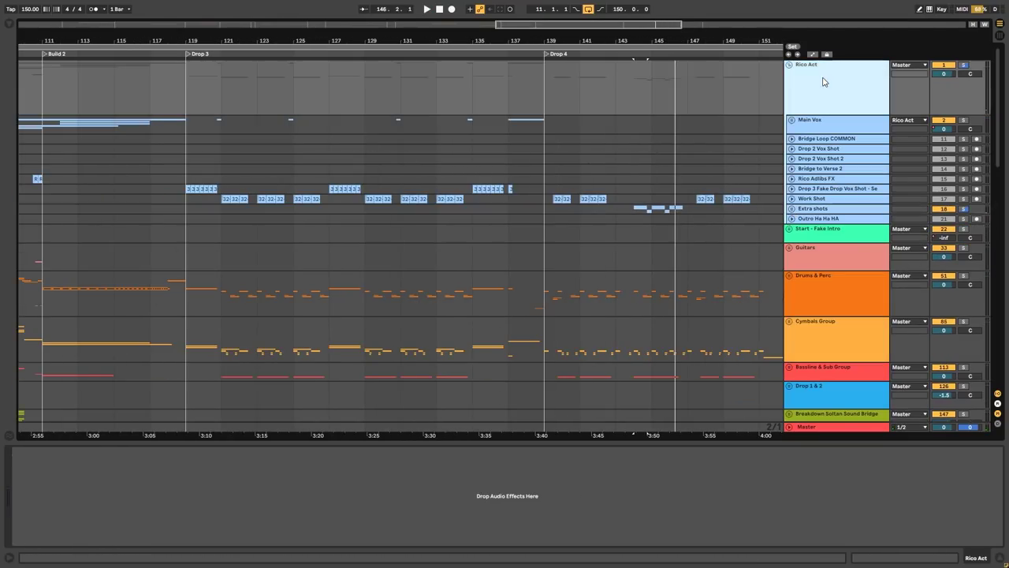
click(807, 198)
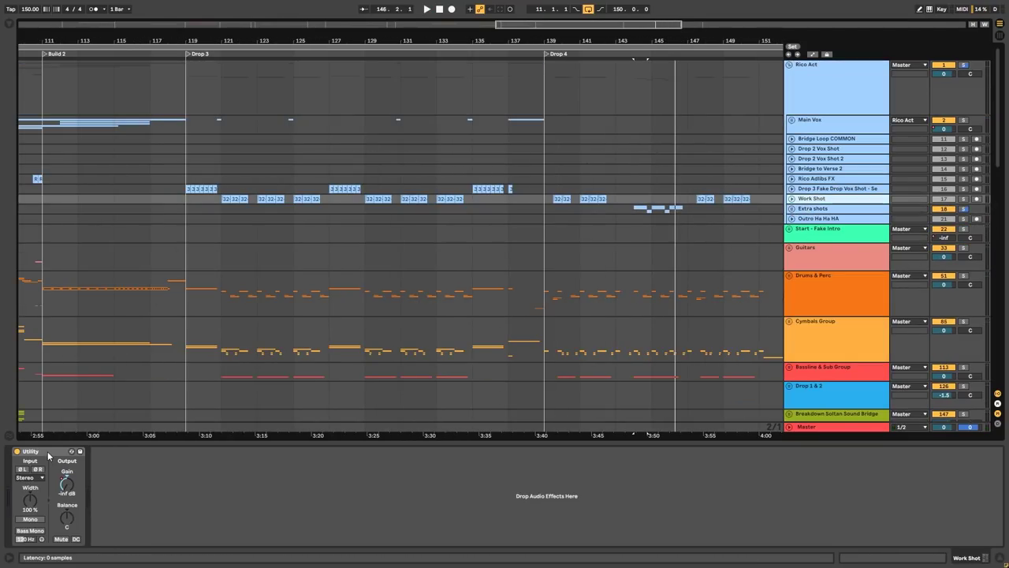
click(807, 208)
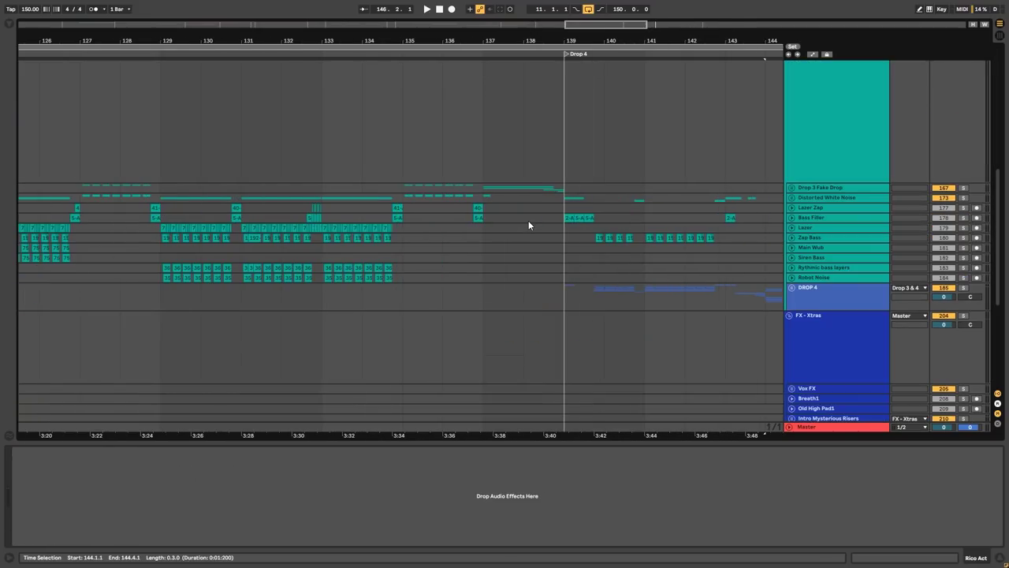
Solo the Distorted White Noise group in Drop 3 & 4 and play it from 139.1.1
scroll(610, 225, right, 5)
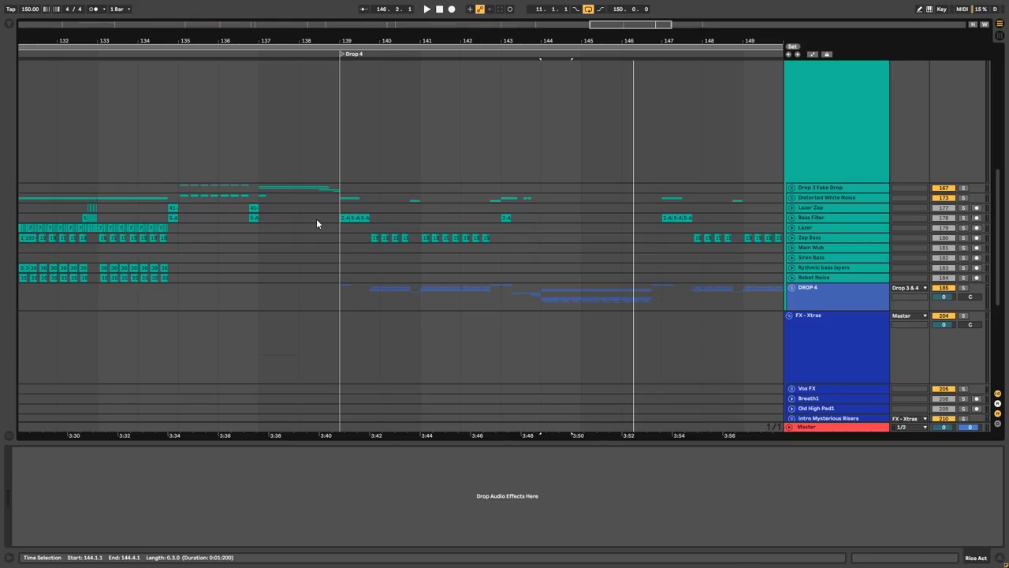
scroll(318, 219, up, 3)
click(367, 197)
key(space)
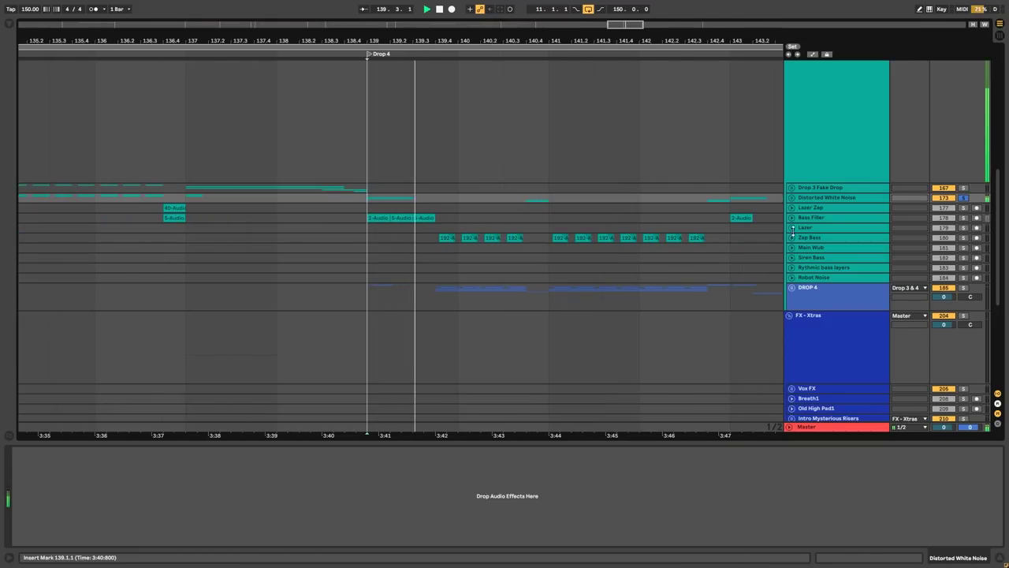
Solo and unfold the Bass Filler track and play its clips at the start of Drop 4 from 139.1.1
click(371, 218)
click(366, 218)
key(space)
key(space)
key(space)
click(792, 218)
key(space)
key(space)
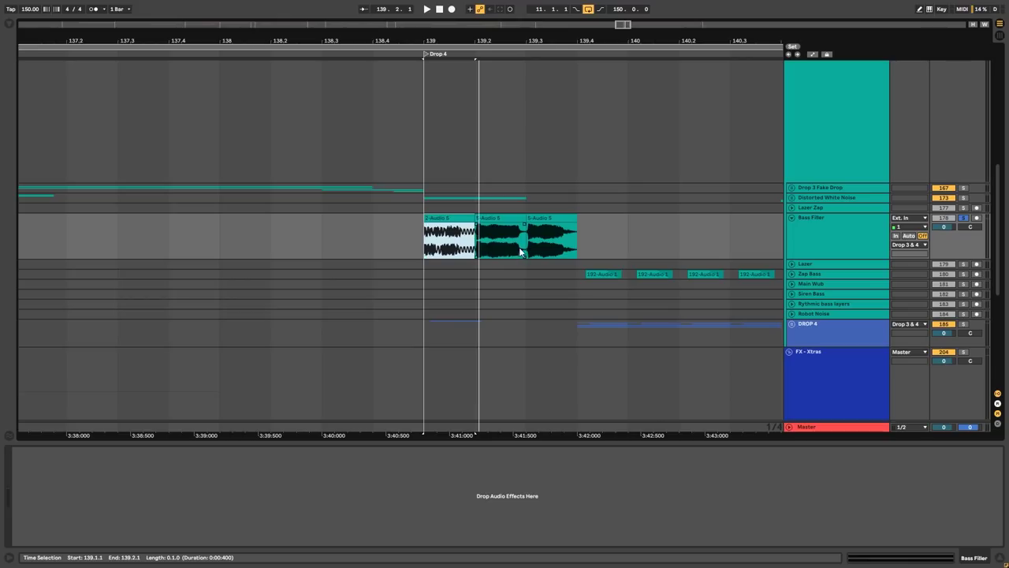
Fold Bass Filler, unfold and solo Zap Bass, play it from 139.4.1, and fold the track
click(476, 242)
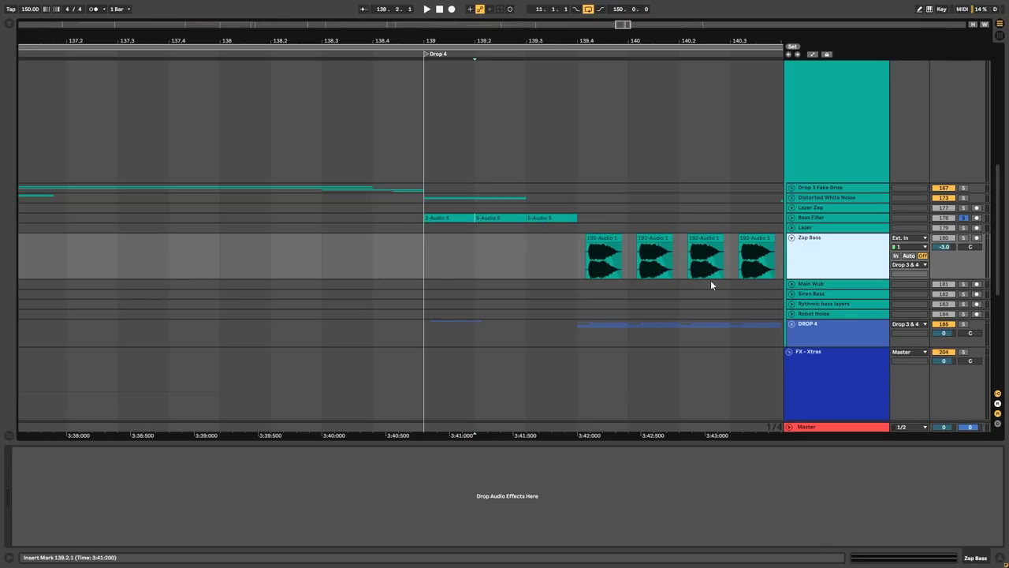
click(577, 273)
key(space)
scroll(569, 273, down, 3)
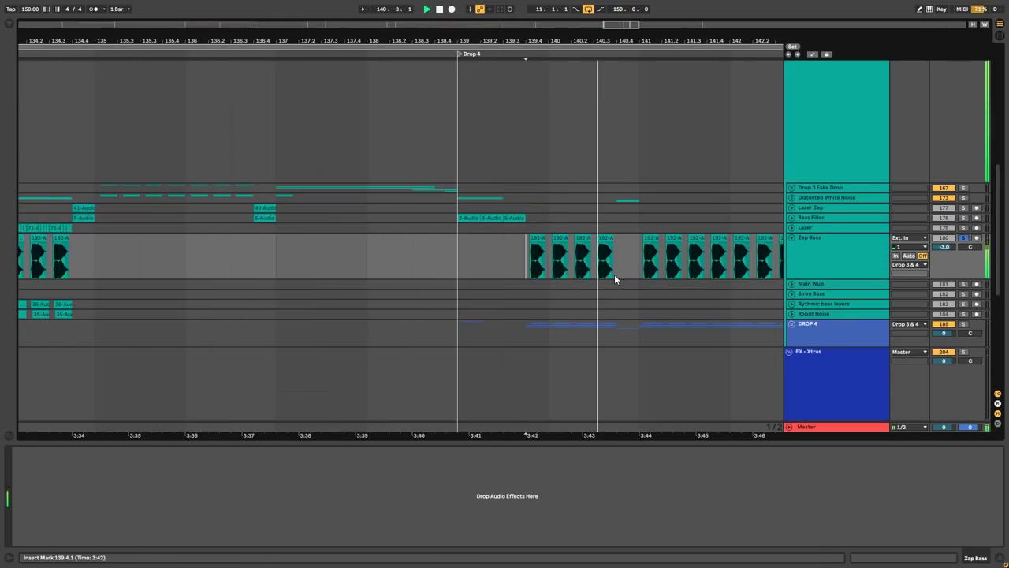
click(791, 237)
key(minus)
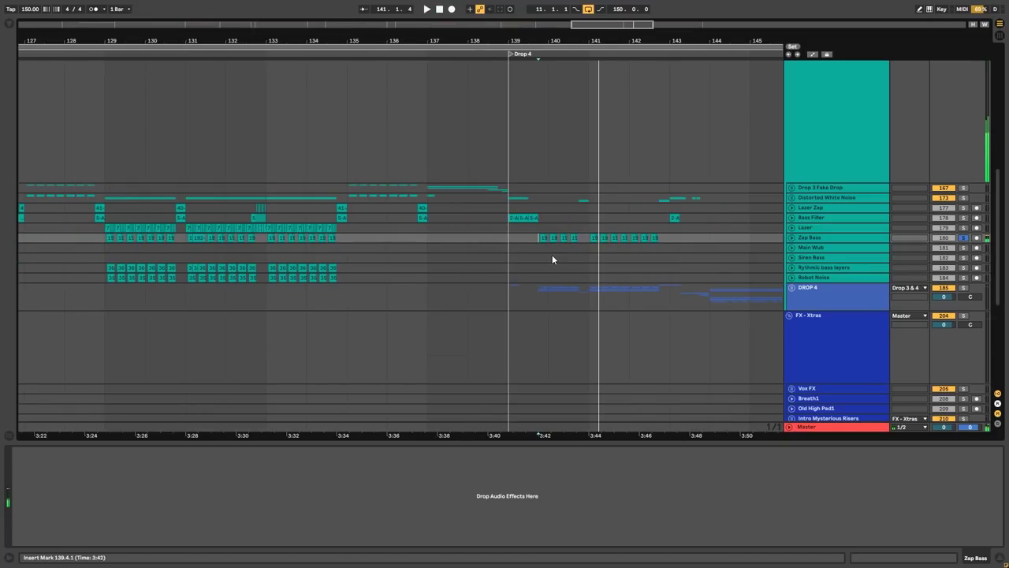
Unfold the DROP 4 group, solo and unfold Glitched Bass, and play its first clip from 139.1.1
click(792, 289)
scroll(621, 272, down, 2)
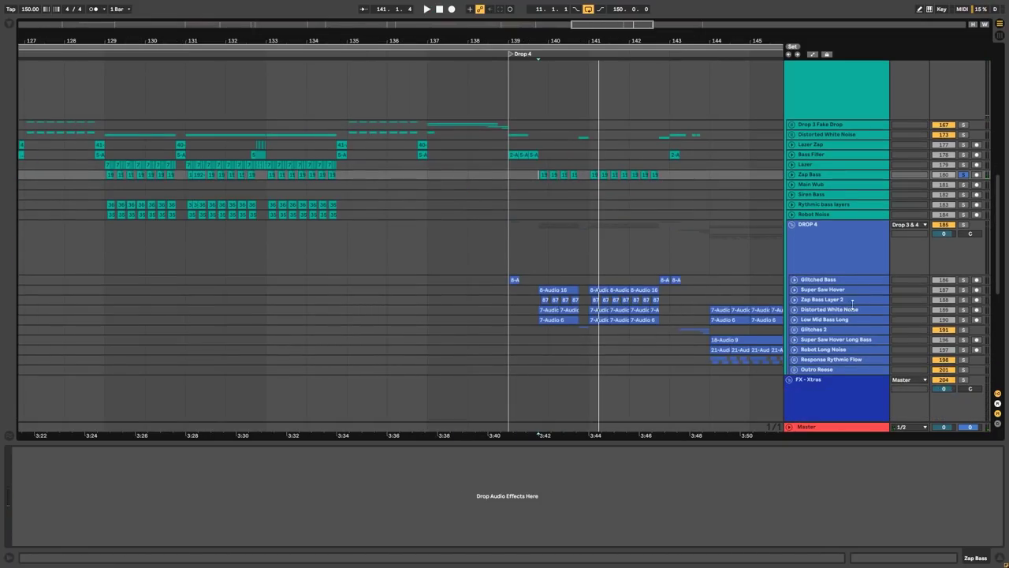
click(794, 280)
key(space)
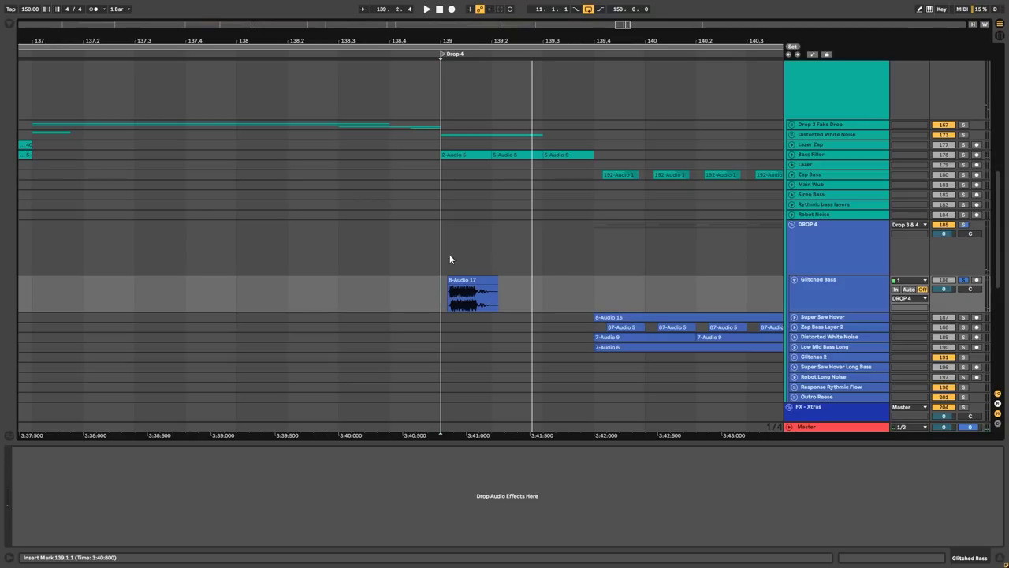
key(minus)
key(minus)
key(minus)
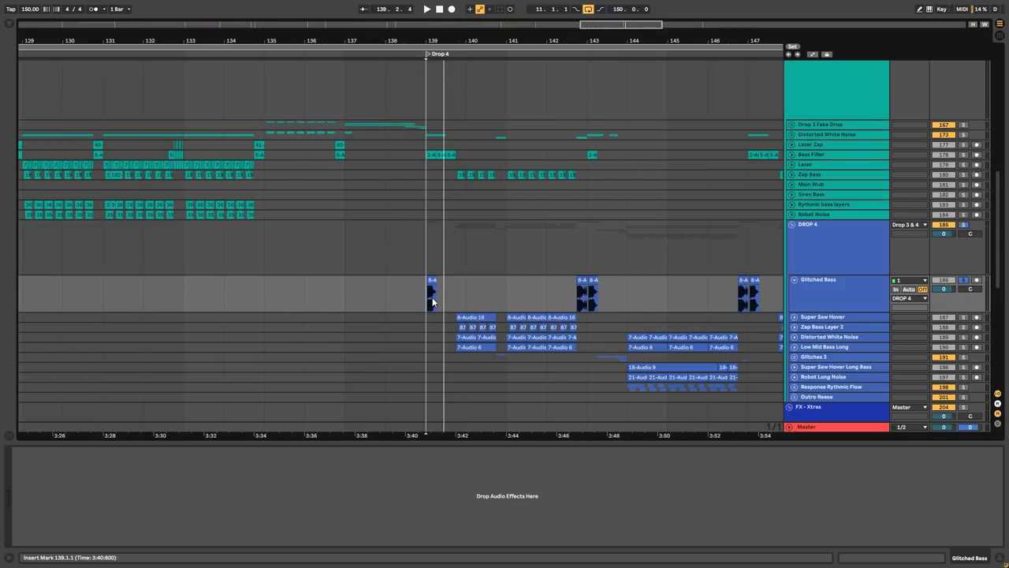
Play the next pair of Glitched Bass clips from 142.4.1
scroll(534, 298, up, 3)
click(502, 298)
key(space)
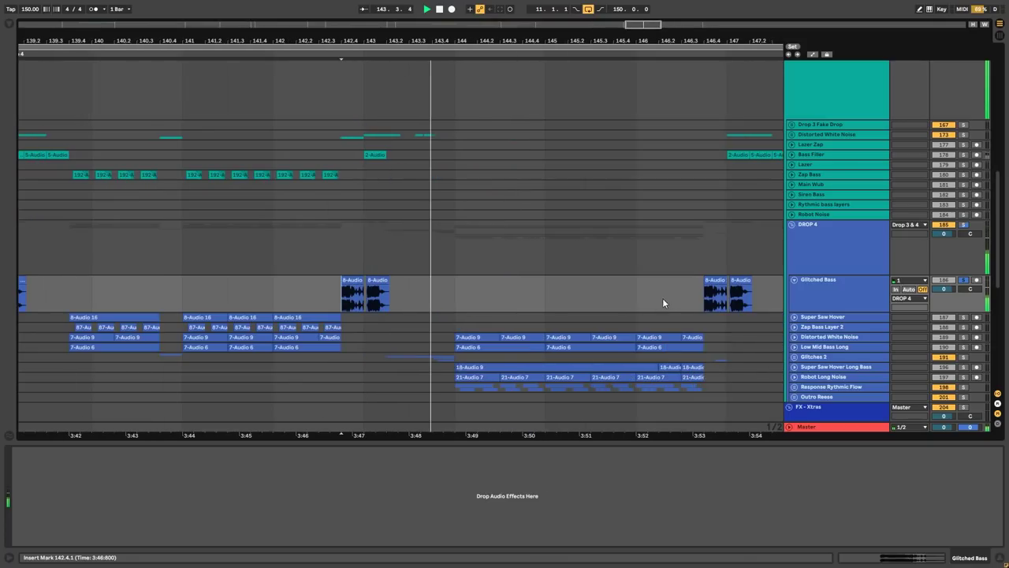
key(space)
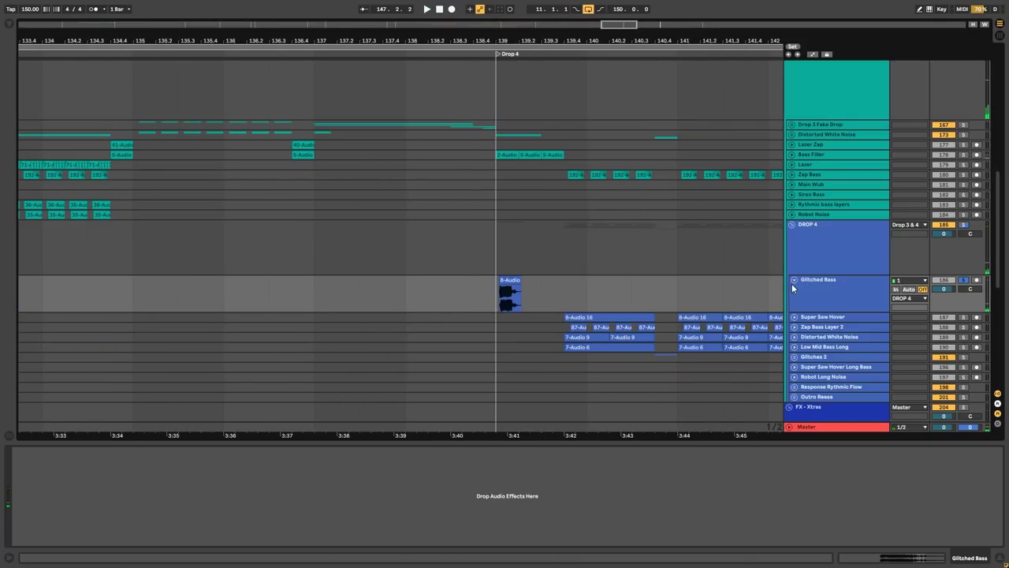
Fold Glitched Bass, then unfold and solo Super Saw Hover and play it from 139.4.1
click(794, 280)
click(800, 291)
click(794, 290)
key(s)
scroll(574, 327, up, 3)
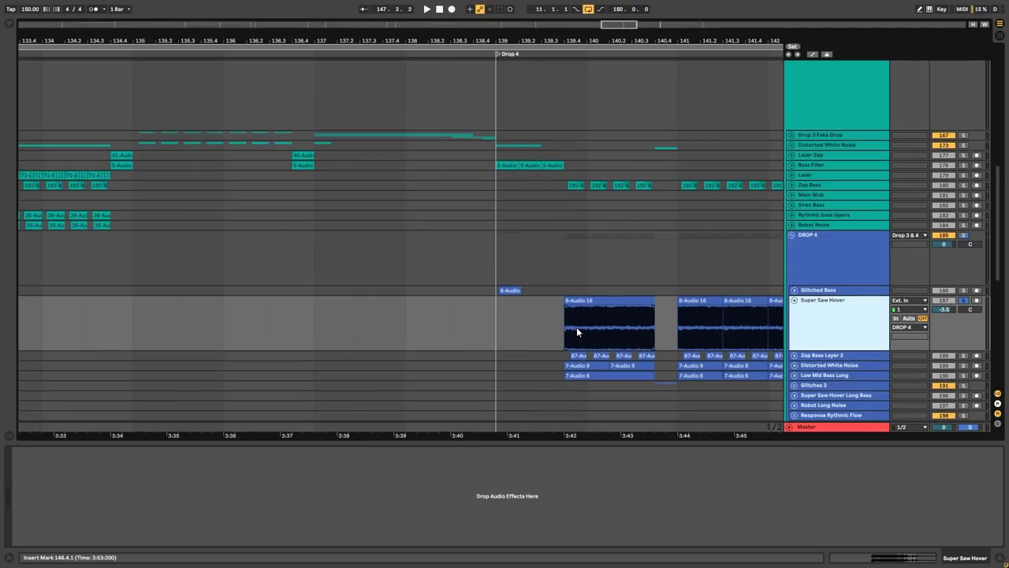
click(557, 327)
key(space)
Play the soloed Zap Bass Layer 2 clips from 139.4.2
scroll(552, 331, down, 3)
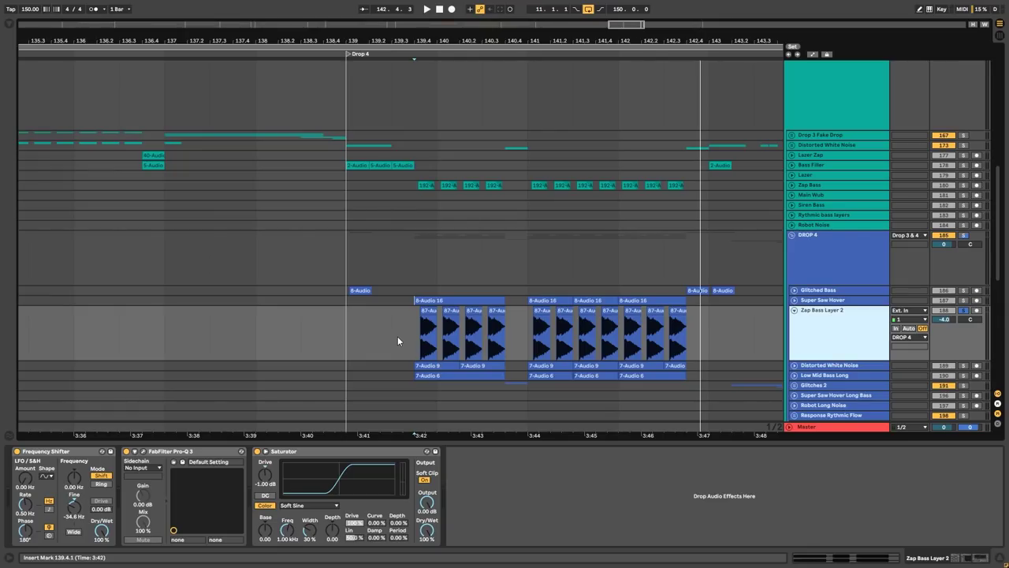
click(419, 339)
key(space)
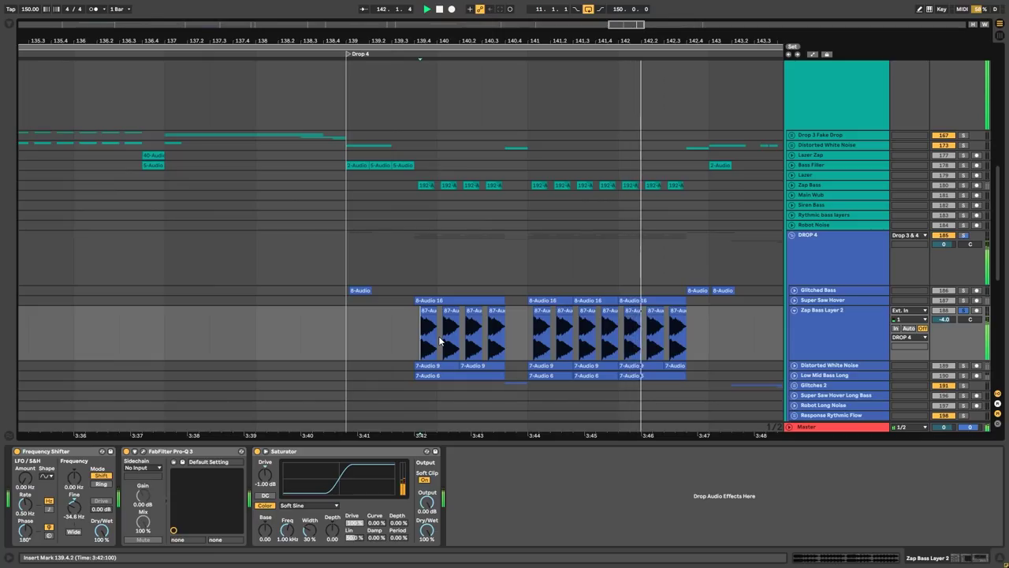
key(space)
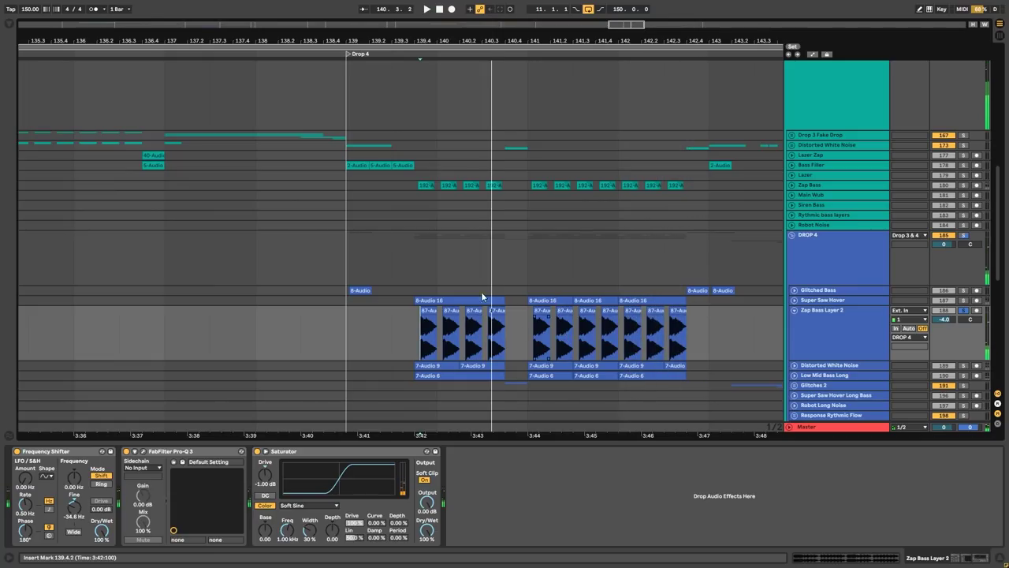
Inspect the Frequency Shifter and the FabFilter Pro-Q 3 curve on Zap Bass Layer 2, and close the plug-in window
click(57, 454)
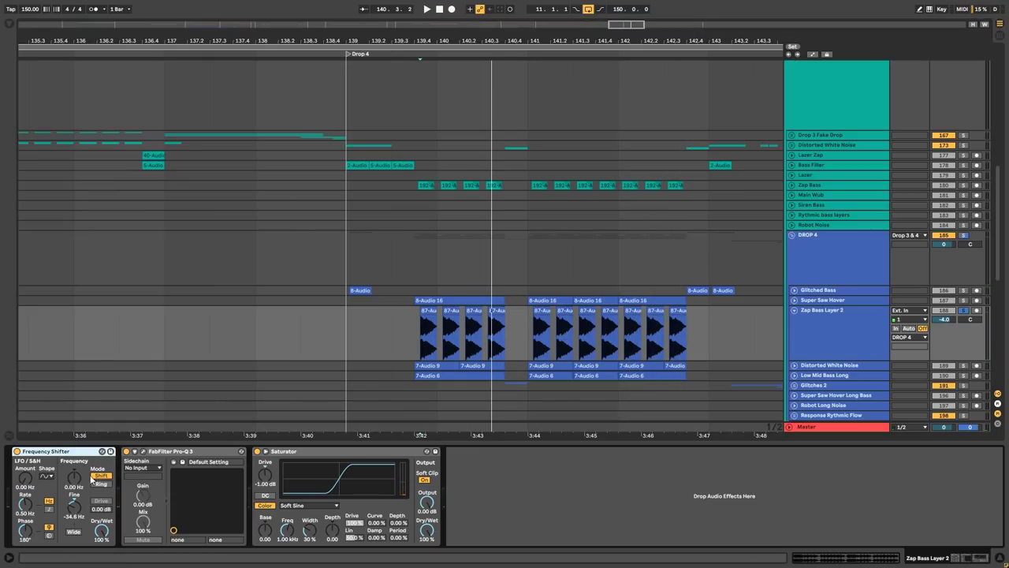
click(143, 452)
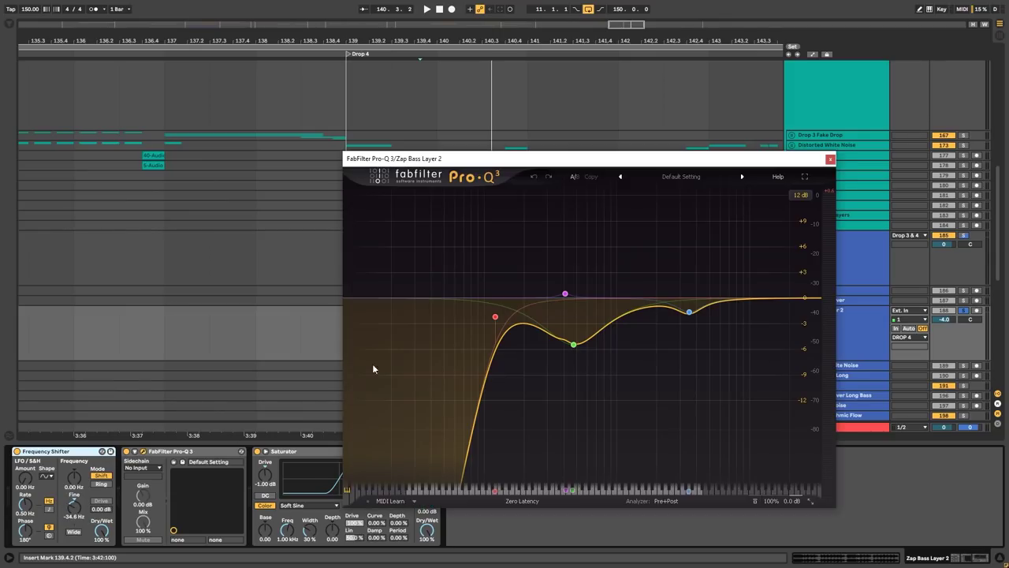
click(830, 159)
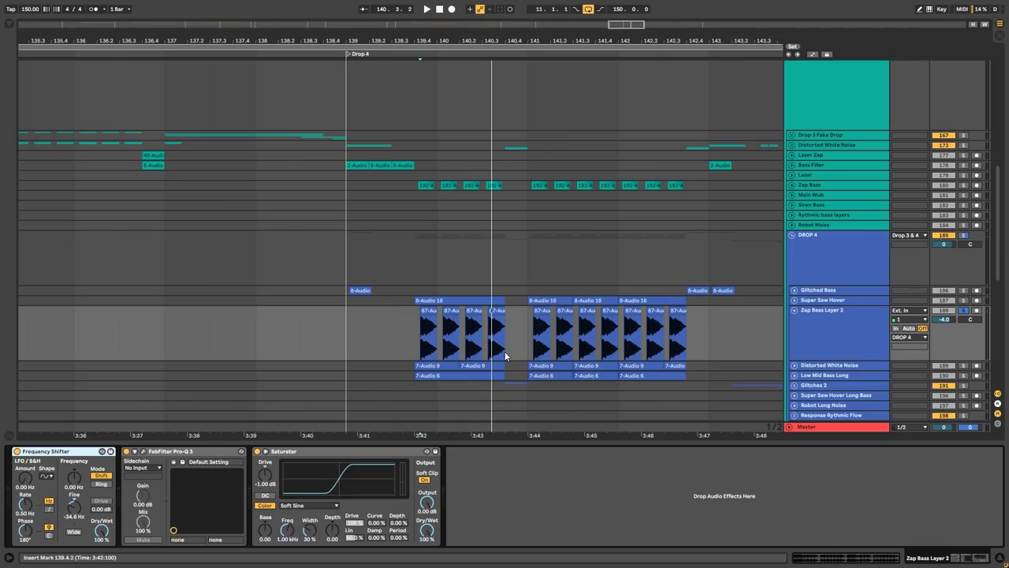
Fold Zap Bass Layer 2 and check the Distorted White Noise track in the DROP 4 group
scroll(428, 345, down, 1)
scroll(363, 339, up, 3)
click(796, 279)
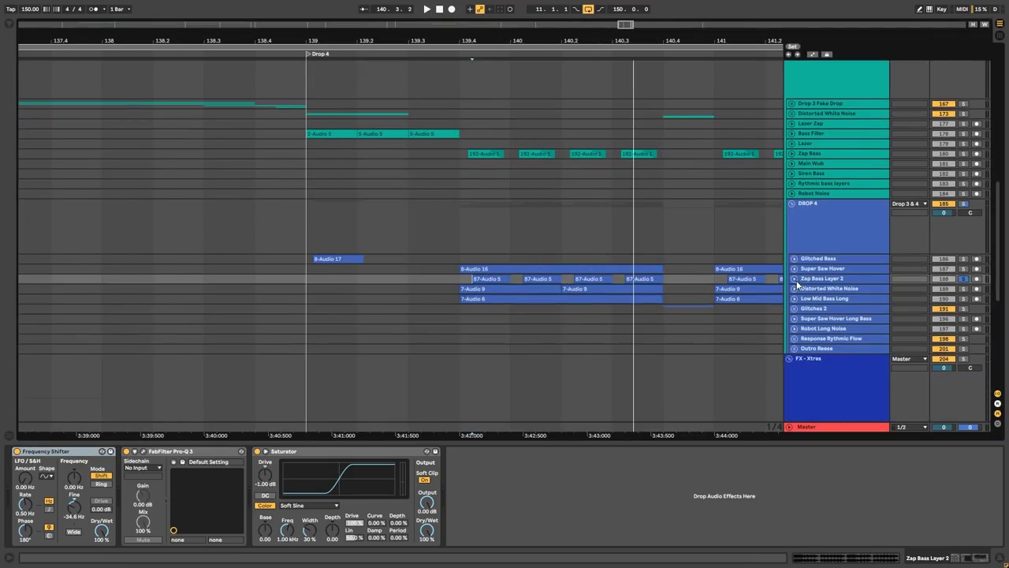
click(795, 290)
click(793, 298)
scroll(473, 328, down, 3)
Play the soloed Low Mid Bass Long track from 139.4.1 and from 141.1.1, and fold it
click(793, 321)
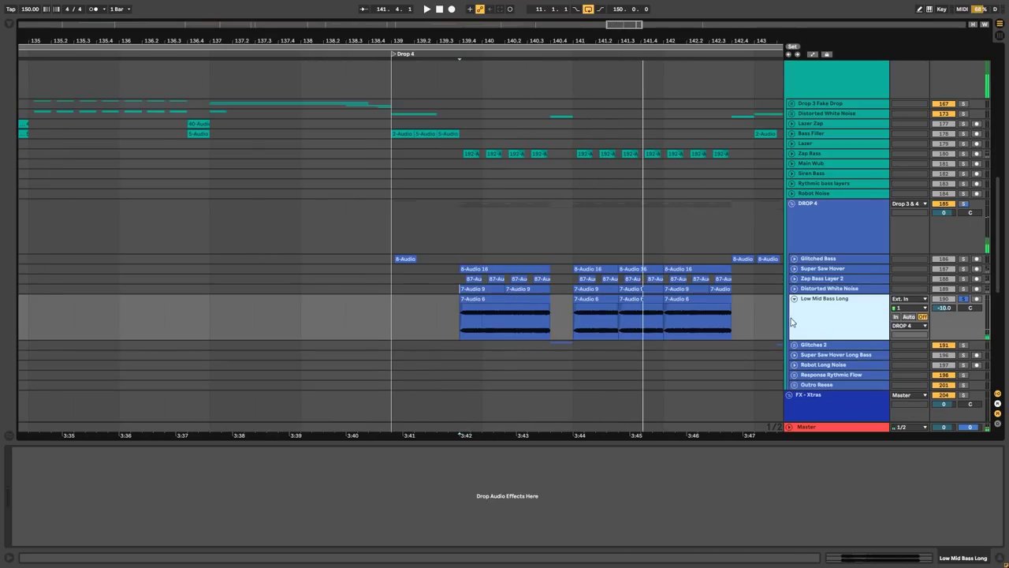
click(480, 314)
key(space)
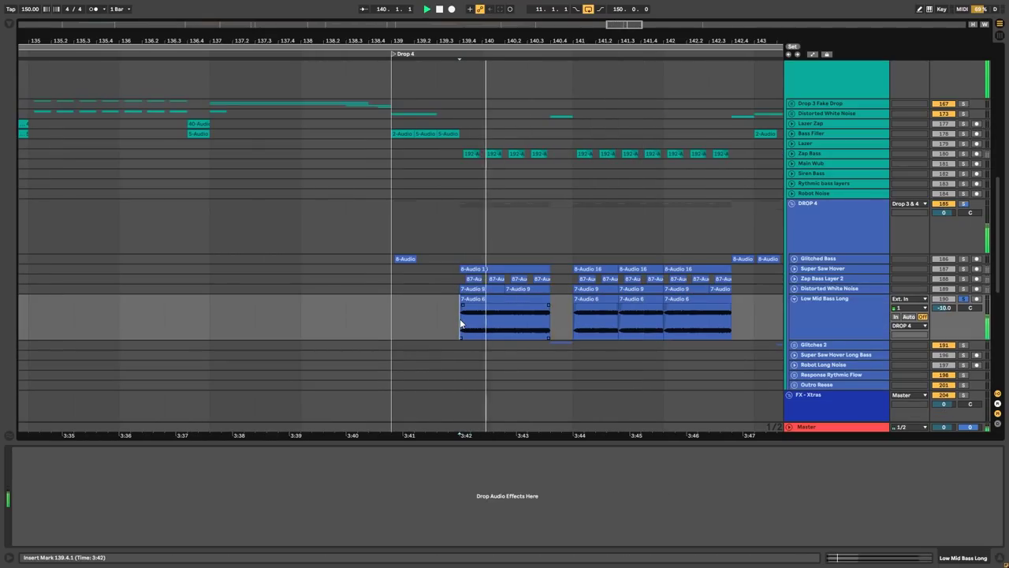
click(573, 324)
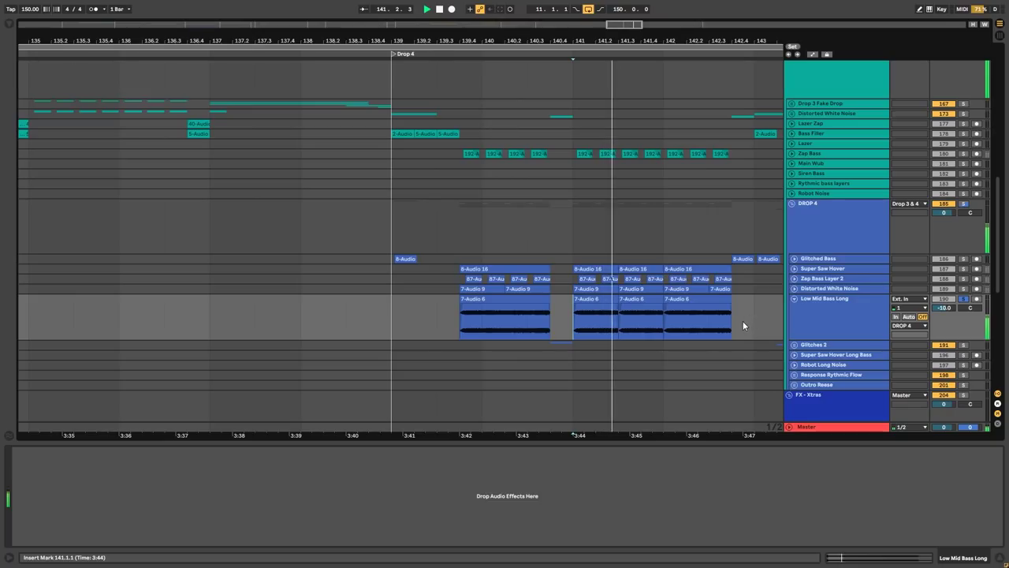
click(792, 299)
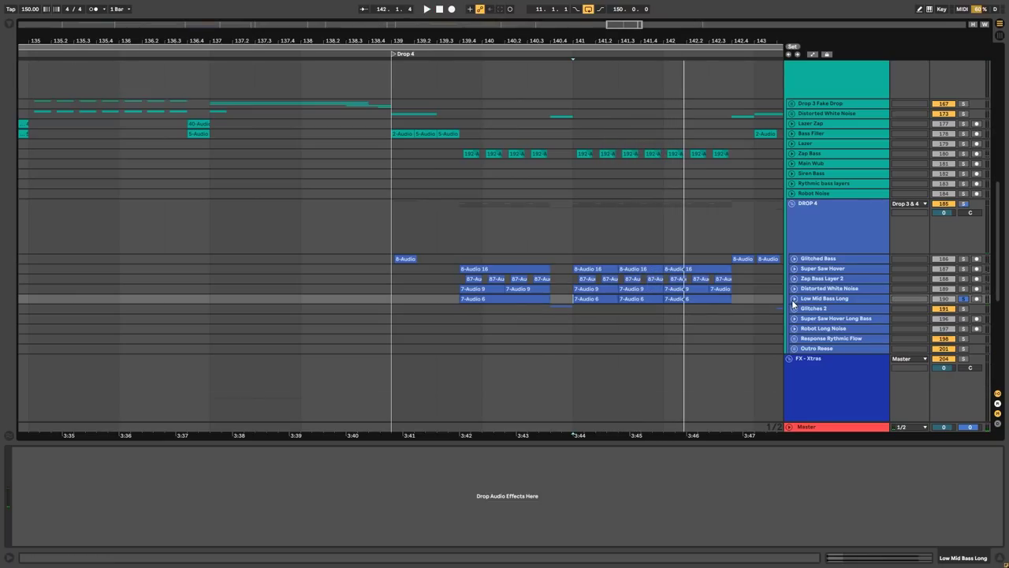
Unfold the Glitches 2 group, solo its End of Bars track and play the clip just before bar 141
click(816, 308)
click(792, 308)
scroll(720, 312, down, 3)
scroll(565, 271, down, 5)
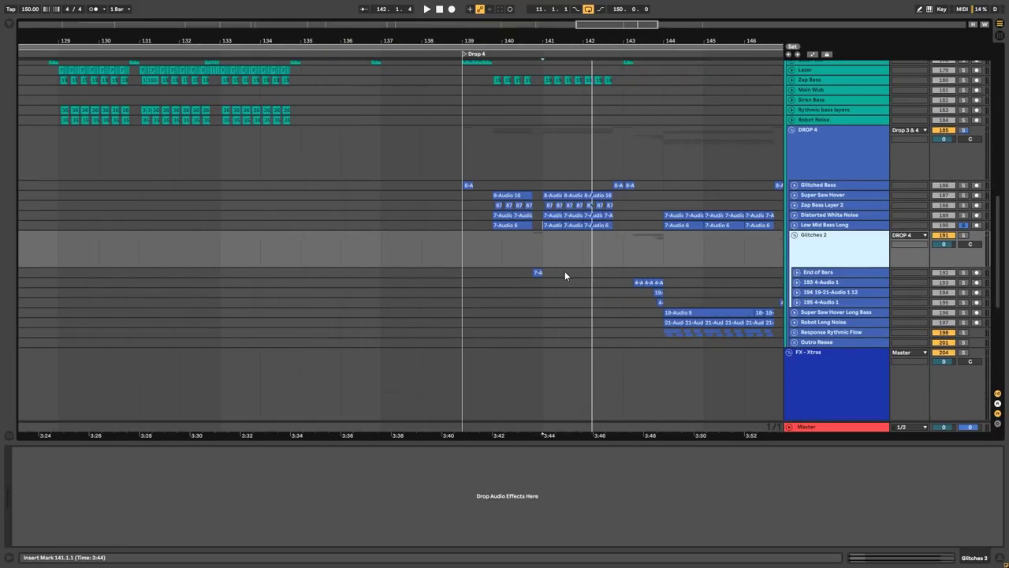
scroll(564, 273, up, 3)
click(534, 273)
key(s)
key(space)
key(space)
key(space)
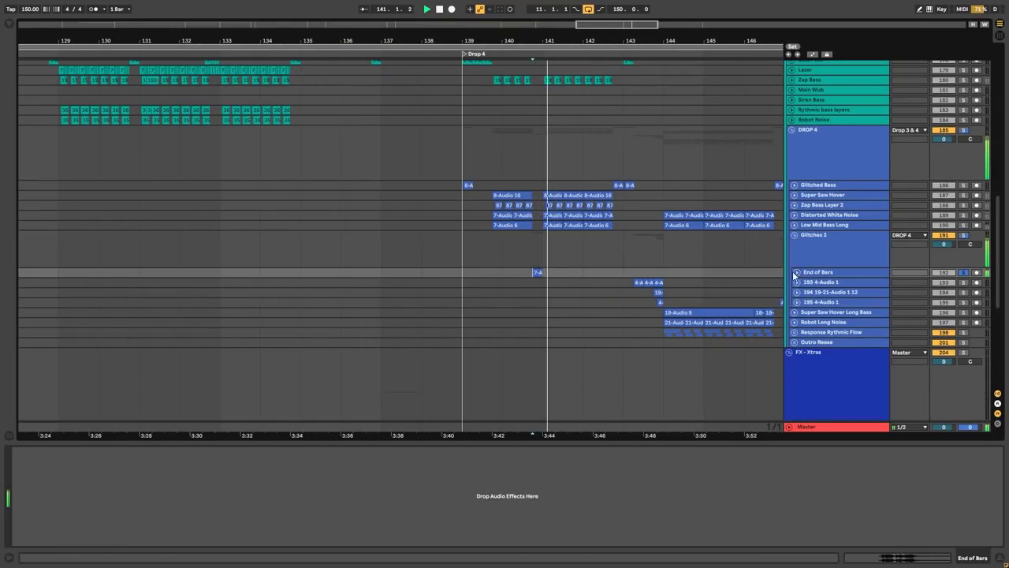
Unfold and solo the 193 4-Audio 1 glitch track and play it from 143.2.1
click(632, 283)
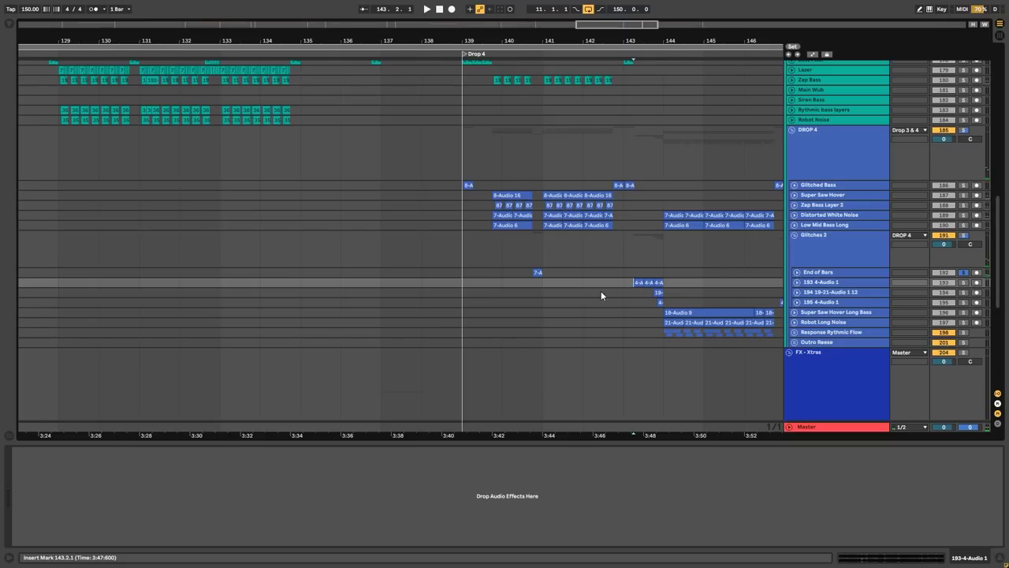
click(797, 282)
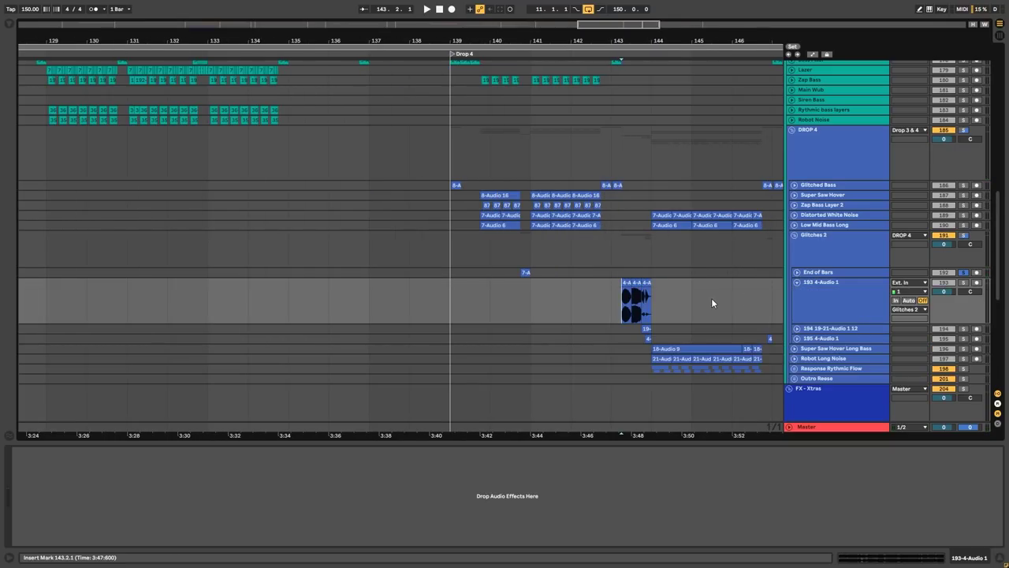
scroll(716, 301, up, 4)
key(s)
key(space)
Fold 193 4-Audio 1, solo and unfold the 194 19-21-Audio 1 12 track, play it from 143.4.1, and fold it
click(549, 329)
click(797, 283)
click(797, 292)
key(s)
key(space)
key(space)
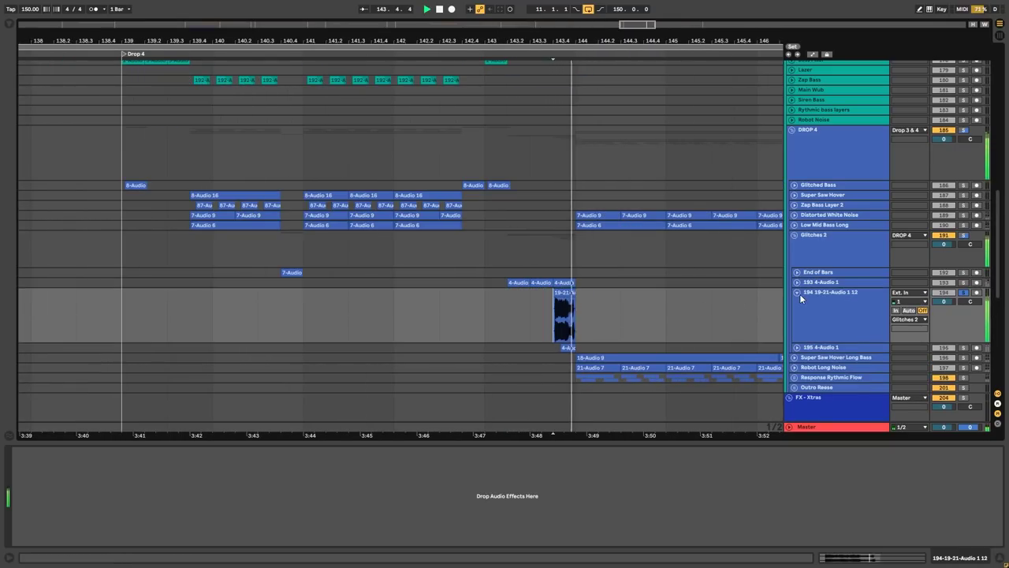
key(space)
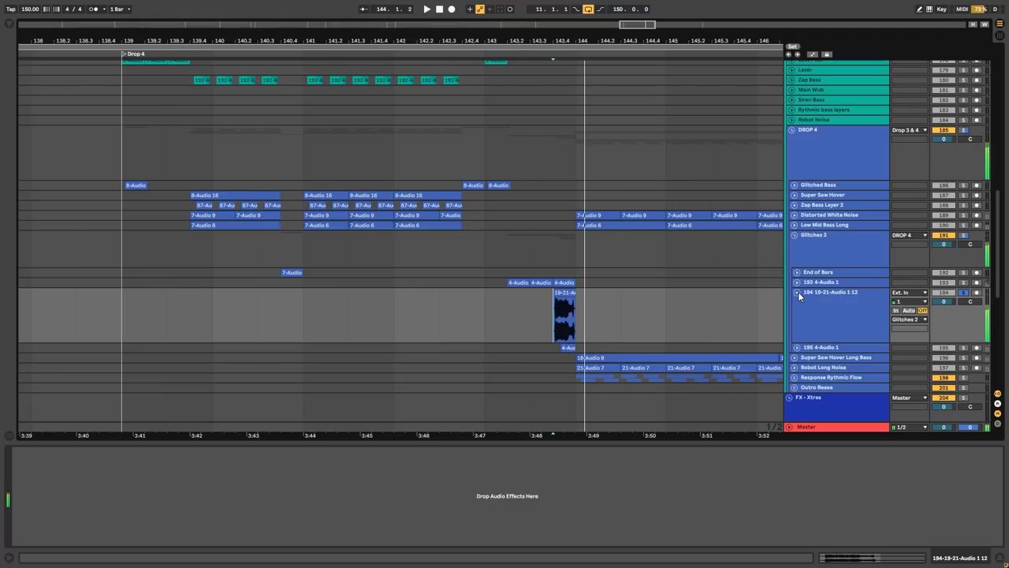
click(798, 292)
Fold the Glitches 2 group, then unfold and solo Super Saw Hover Long Bass and play it from 144.1.1
click(805, 242)
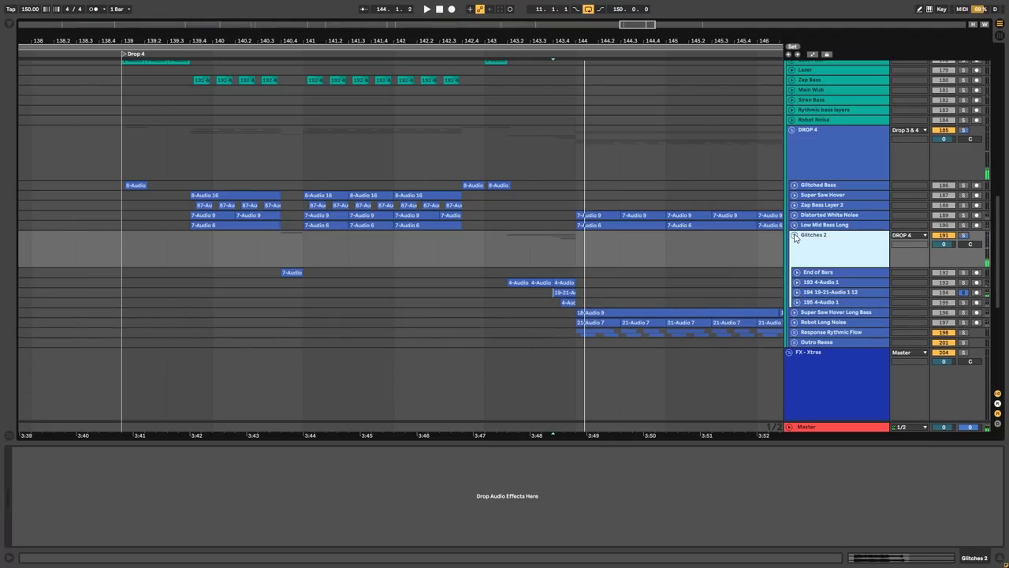
click(795, 235)
click(814, 246)
click(794, 245)
key(s)
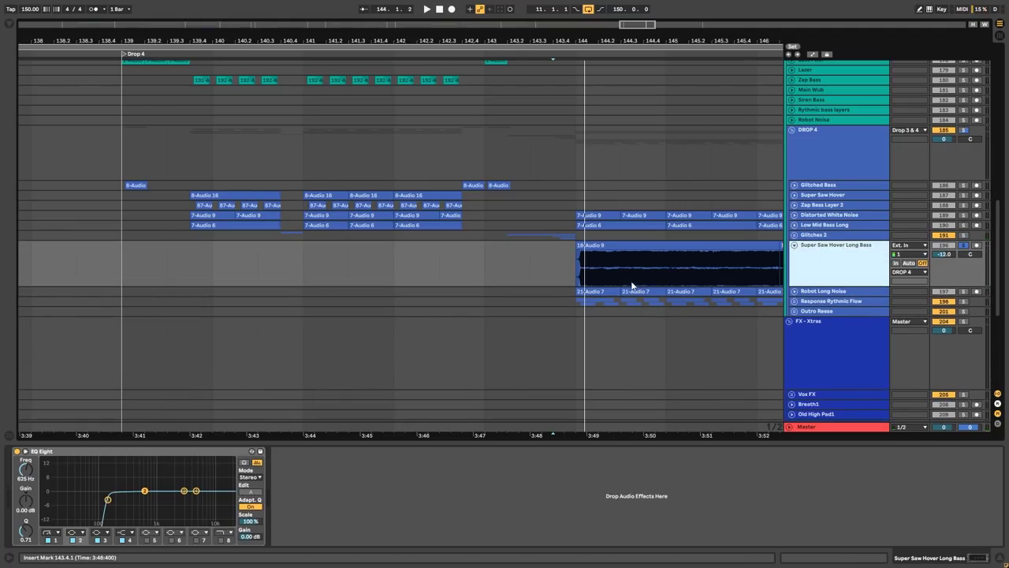
key(space)
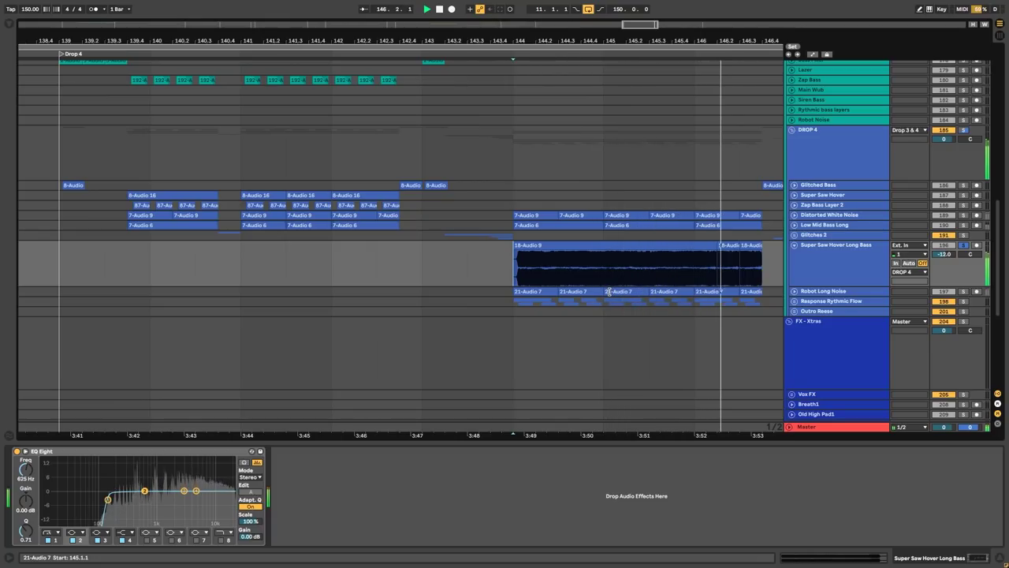
key(space)
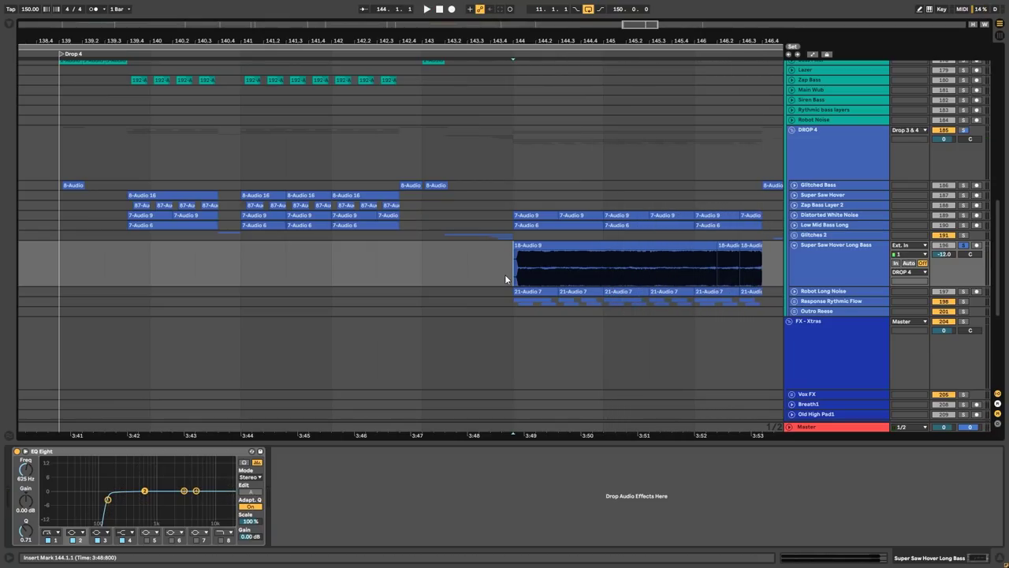
Fold Super Saw Hover Long Bass, solo and play Robot Long Noise from 144.1.1, and inspect its EQ Eight
click(794, 245)
click(793, 258)
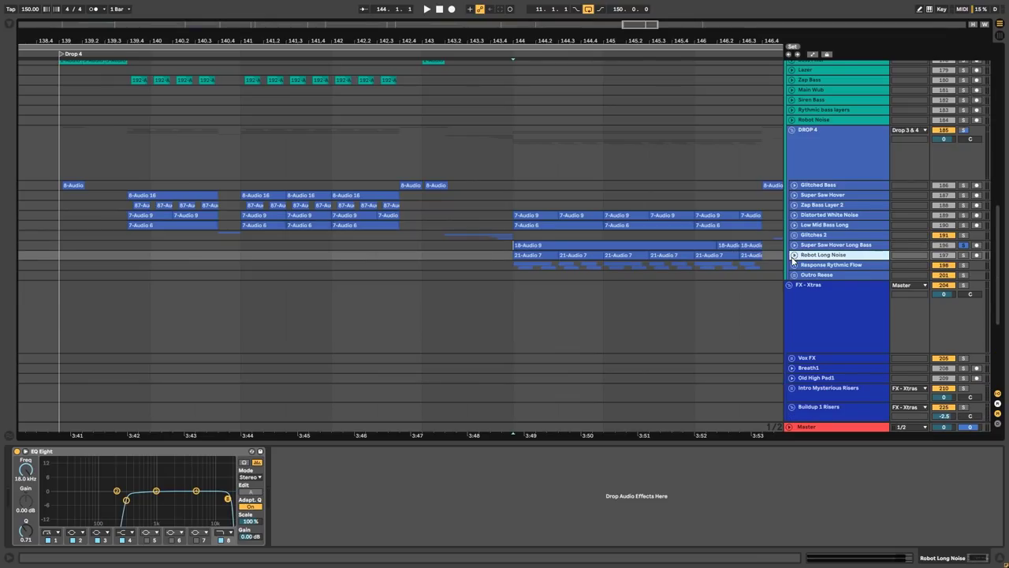
click(793, 257)
key(space)
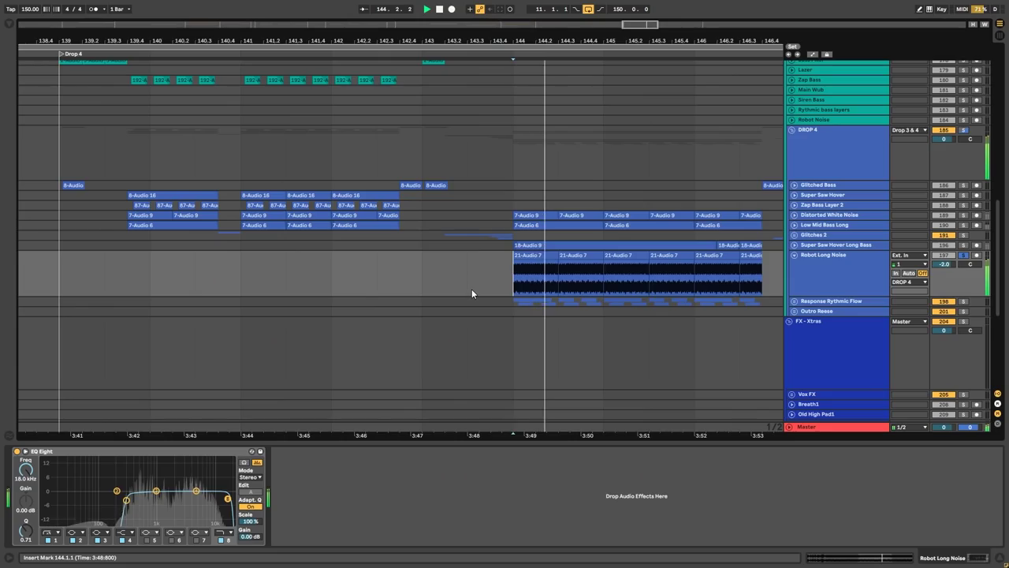
key(space)
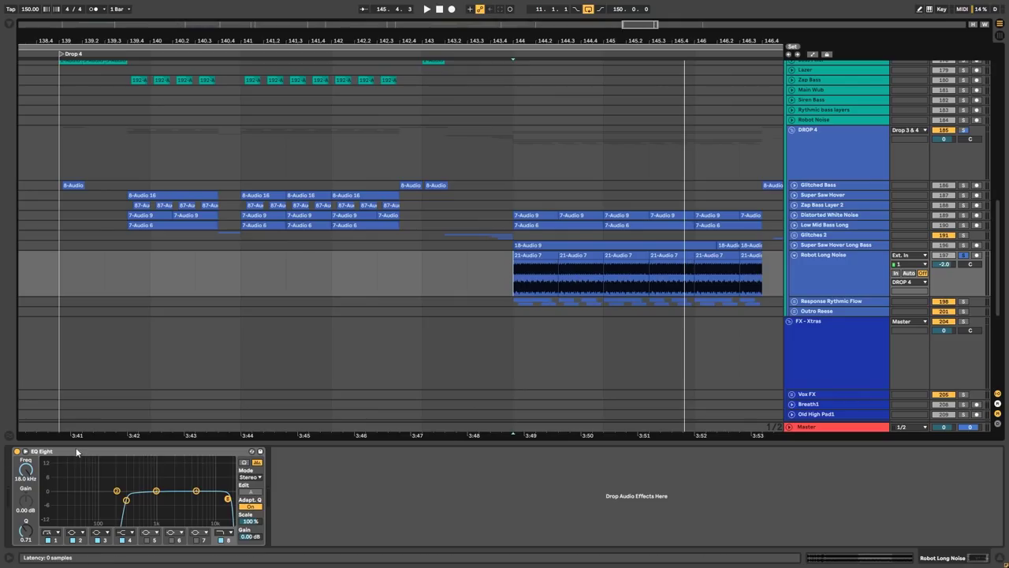
click(142, 494)
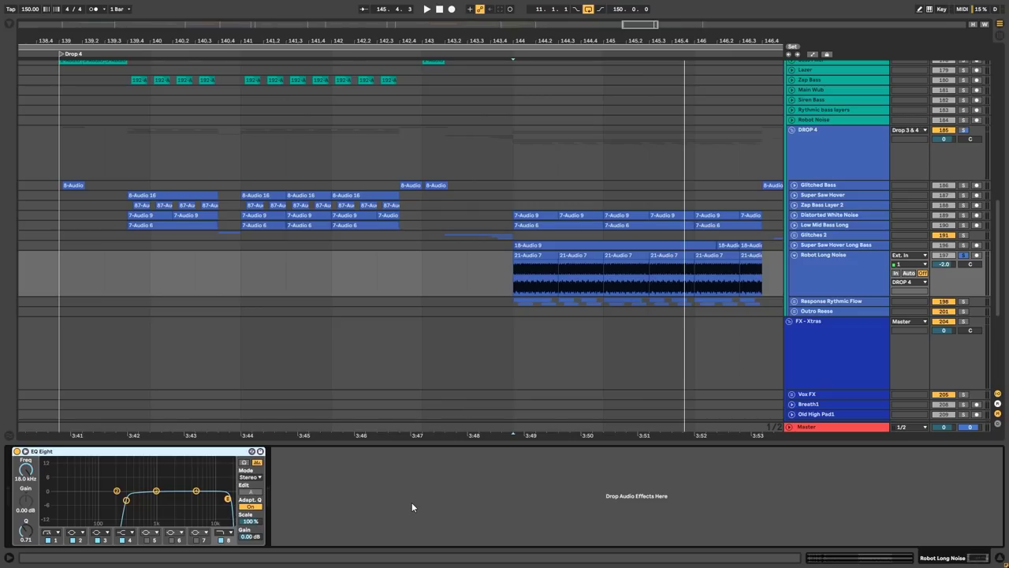
Fold Robot Long Noise, unfold and solo the Response Rythmic Flow group, play it from 144.1.1, and examine its Lazer and Metalic clips
click(794, 255)
click(795, 264)
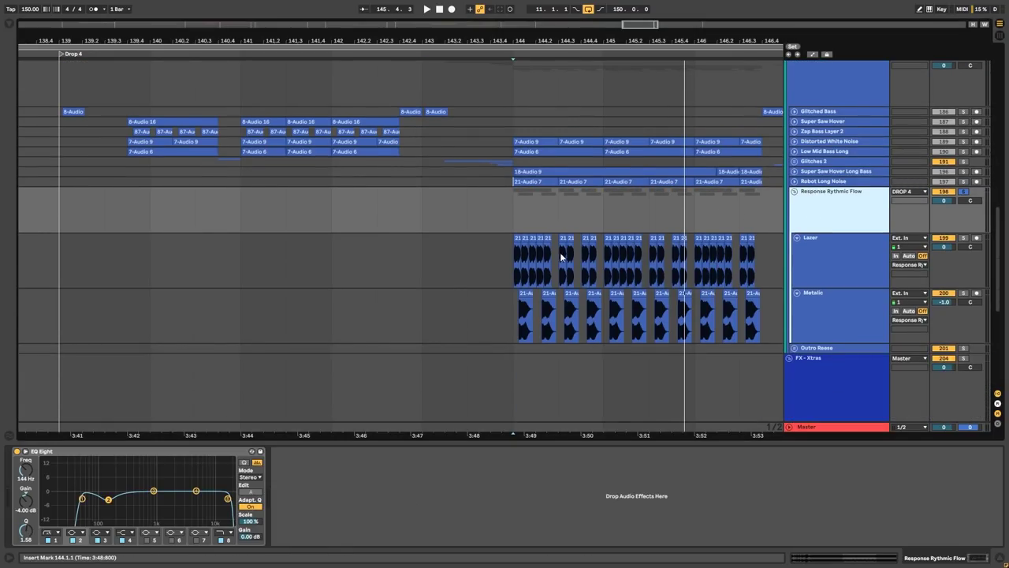
click(515, 219)
scroll(522, 221, down, 3)
key(space)
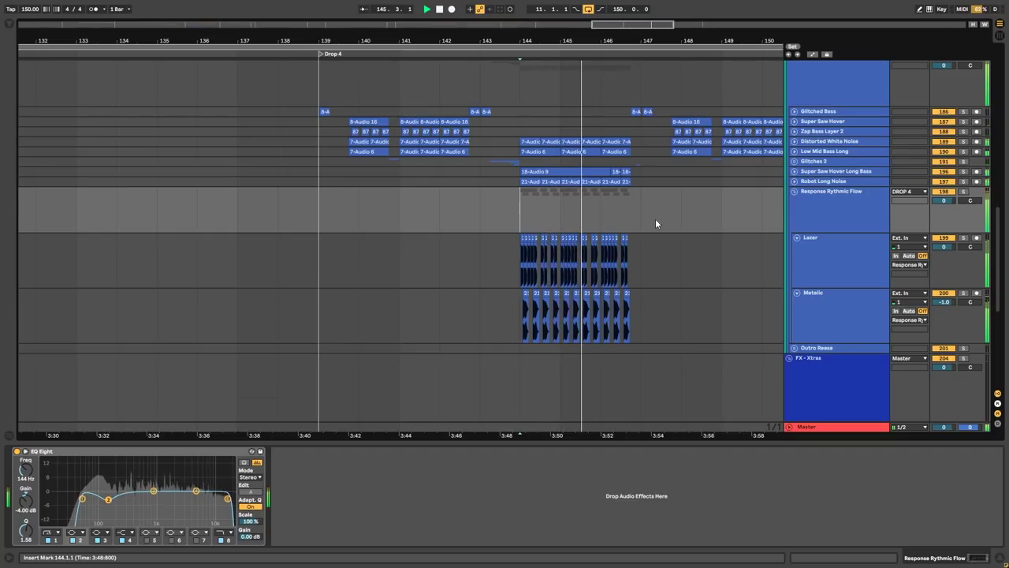
key(space)
key(plus)
key(plus)
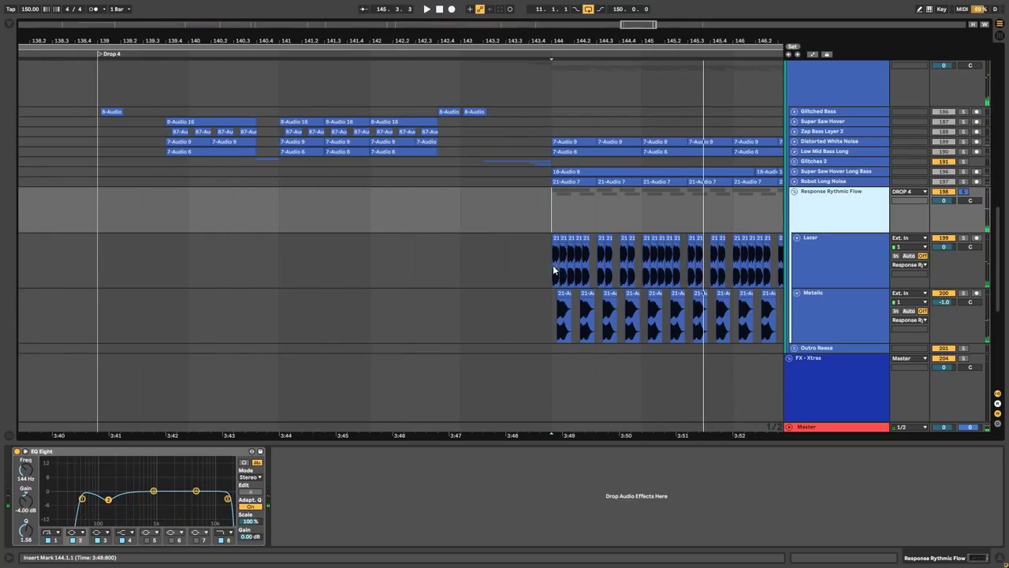
scroll(548, 265, right, 5)
scroll(457, 276, left, 3)
scroll(513, 296, right, 1)
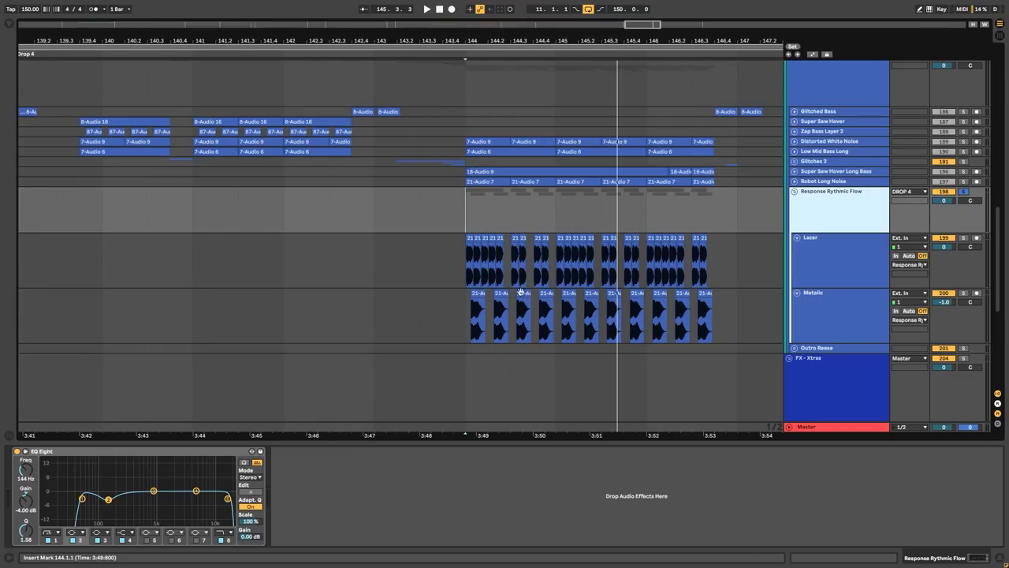
Play the soloed Response Rythmic Flow group from 144.1.1
key(plus)
click(290, 226)
key(space)
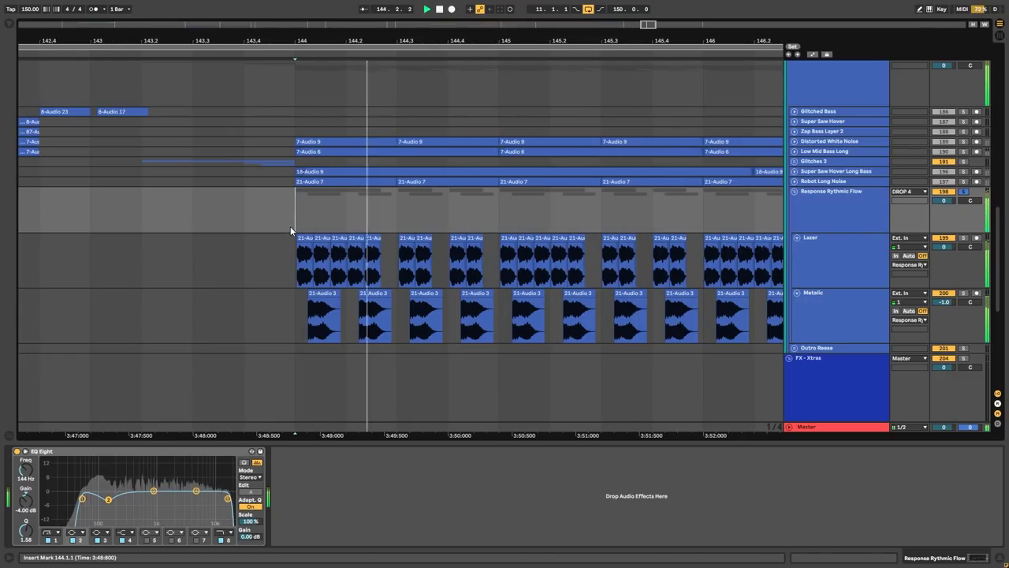
key(minus)
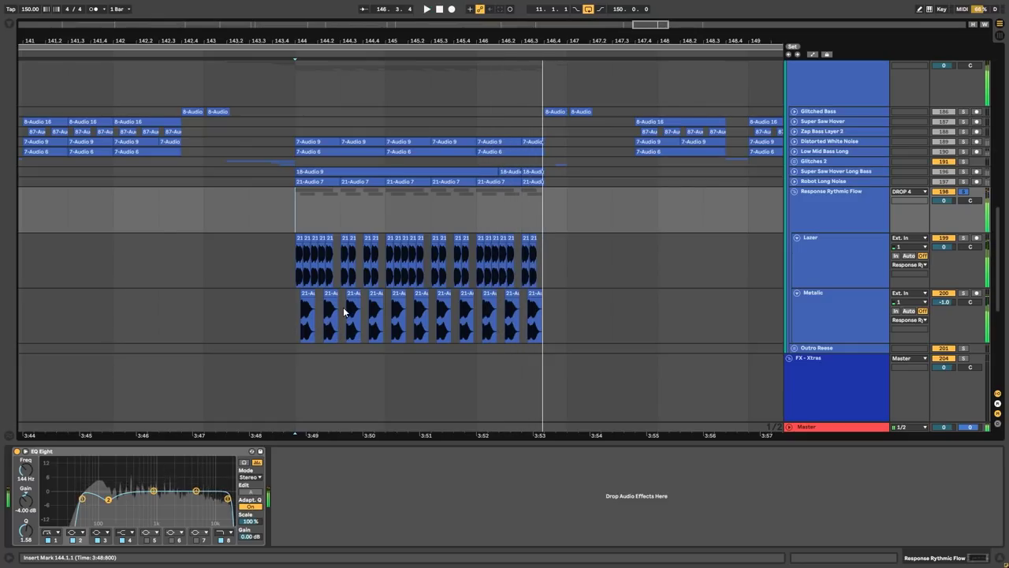
Solo the Metalic track and play it from 144.1.2, and solo Lazer and play it from 144.1.1
click(805, 261)
click(812, 319)
key(plus)
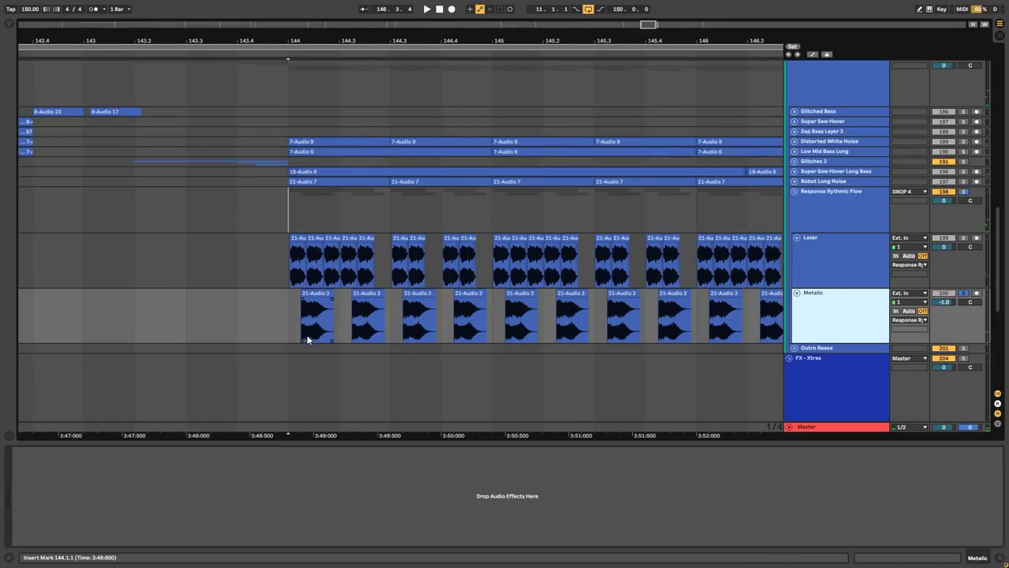
click(306, 335)
key(space)
key(minus)
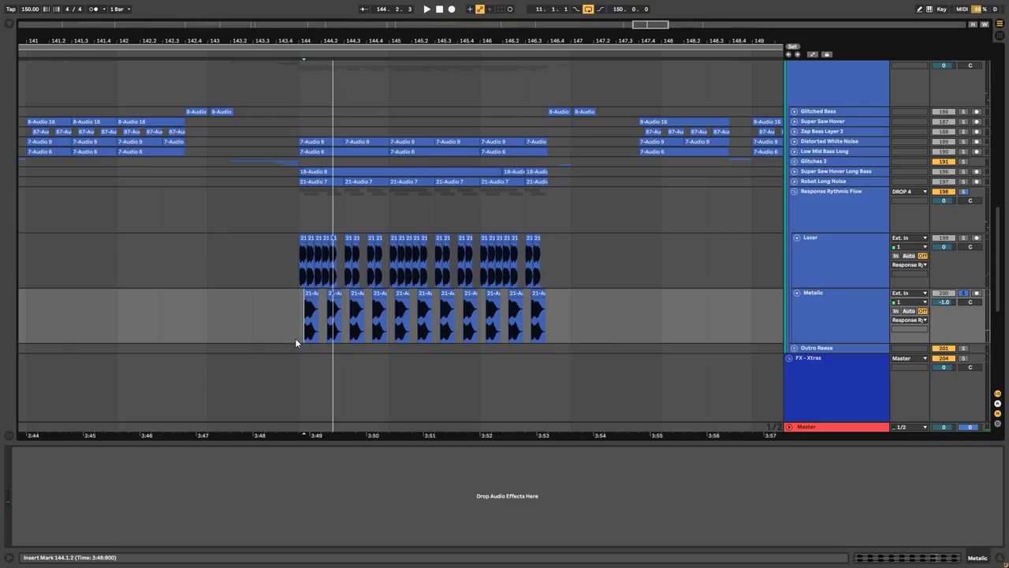
key(plus)
key(minus)
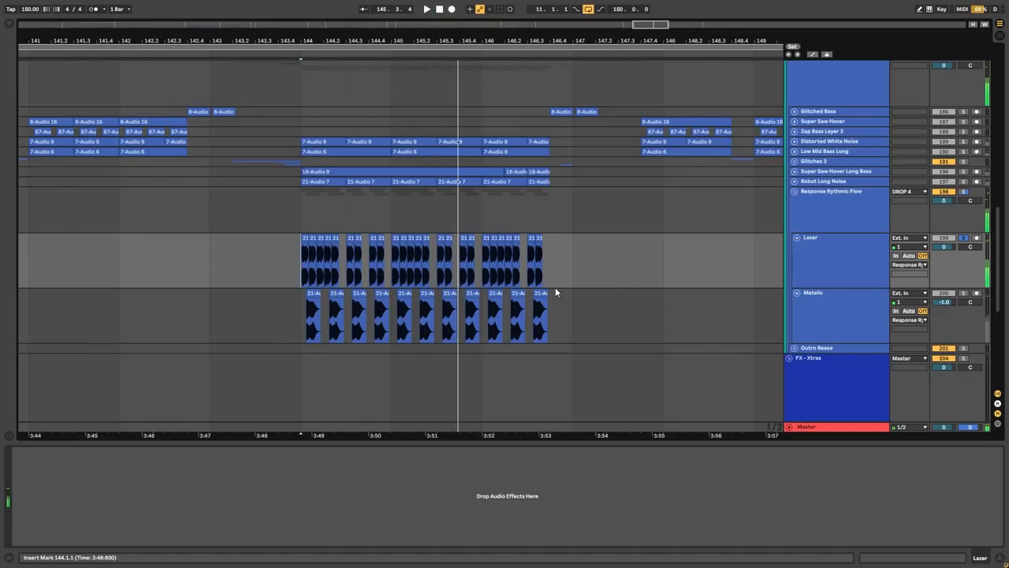
Fold the Metalic and Lazer tracks inside the Response Rythmic Flow group
click(828, 294)
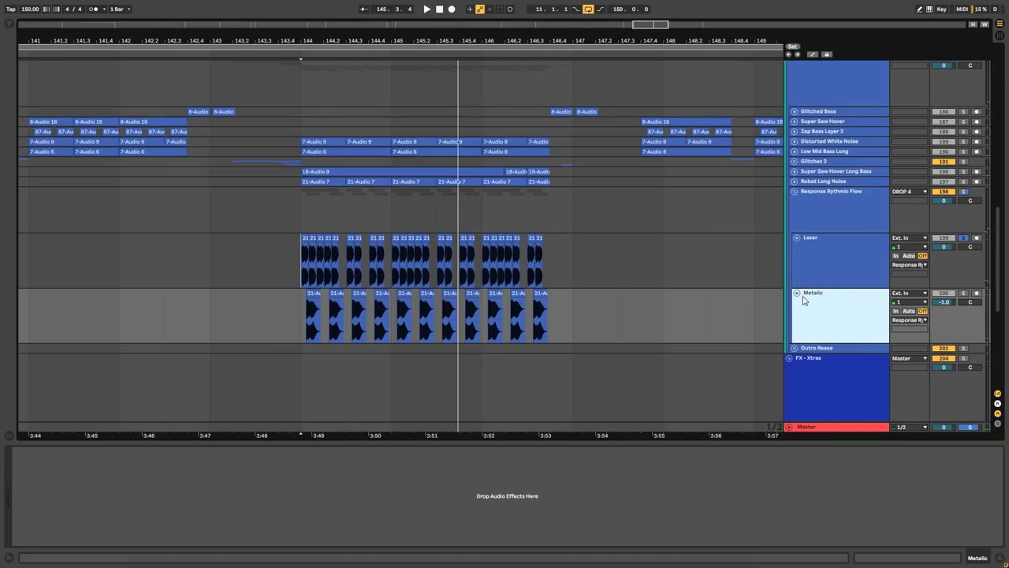
click(796, 292)
click(810, 271)
click(796, 238)
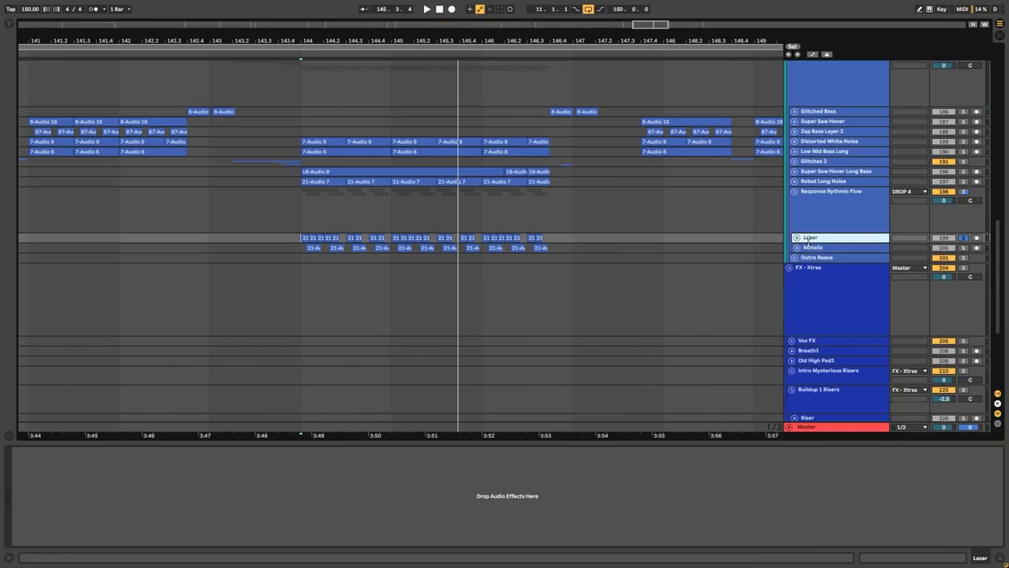
Examine the high cut, low-mid dip and low cut in Response Rythmic Flow's EQ Eight, and fold the group
click(818, 219)
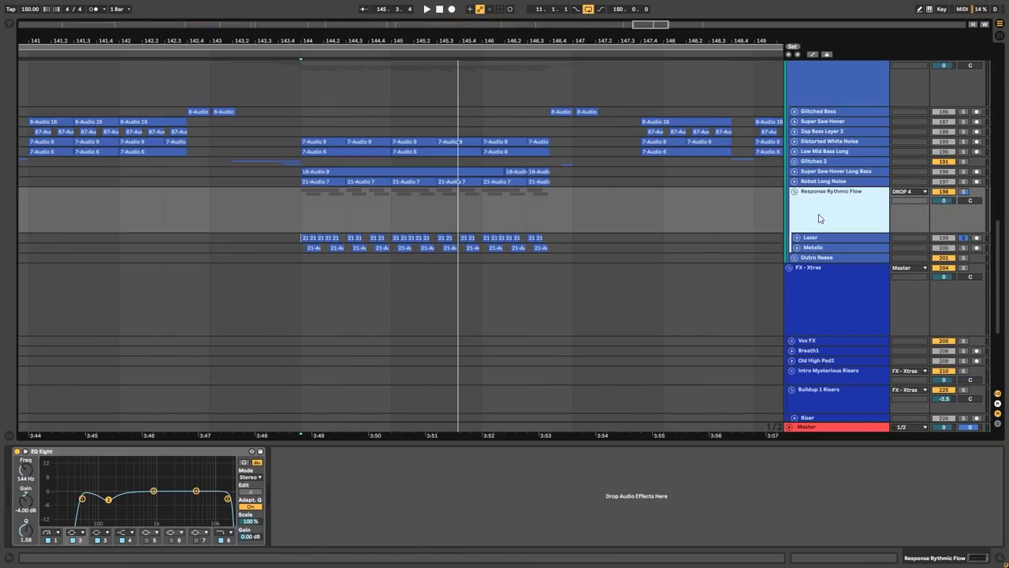
click(228, 500)
click(108, 500)
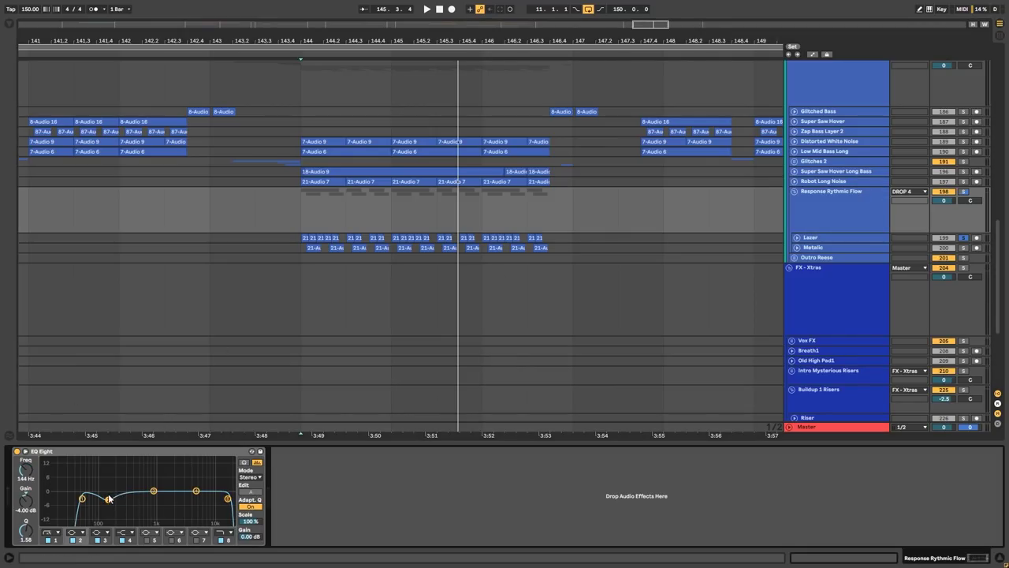
click(83, 498)
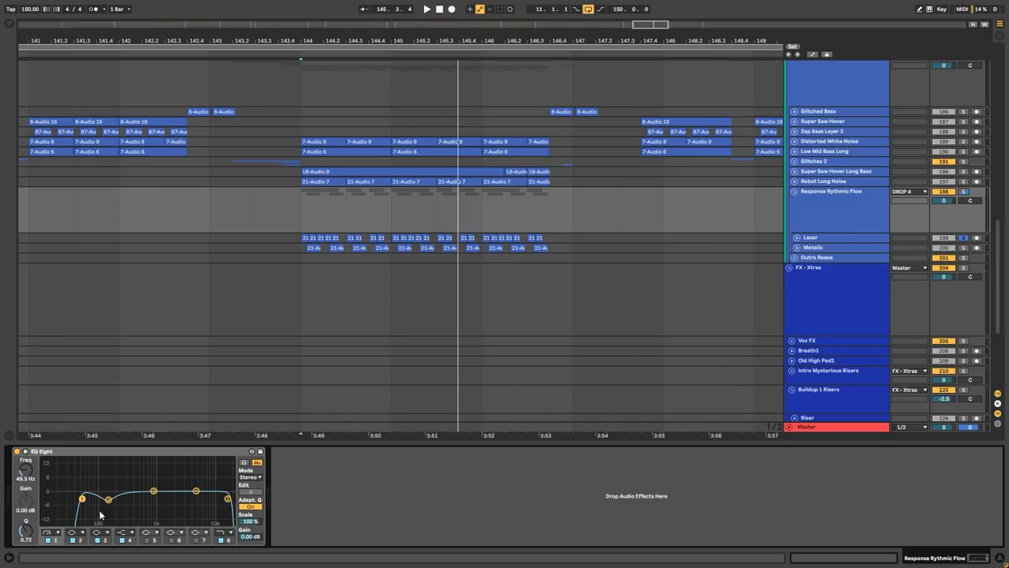
click(794, 192)
Unfold the Outro Reese group at the end of Drop 4 and its Stab Reverb track
scroll(796, 206, up, 3)
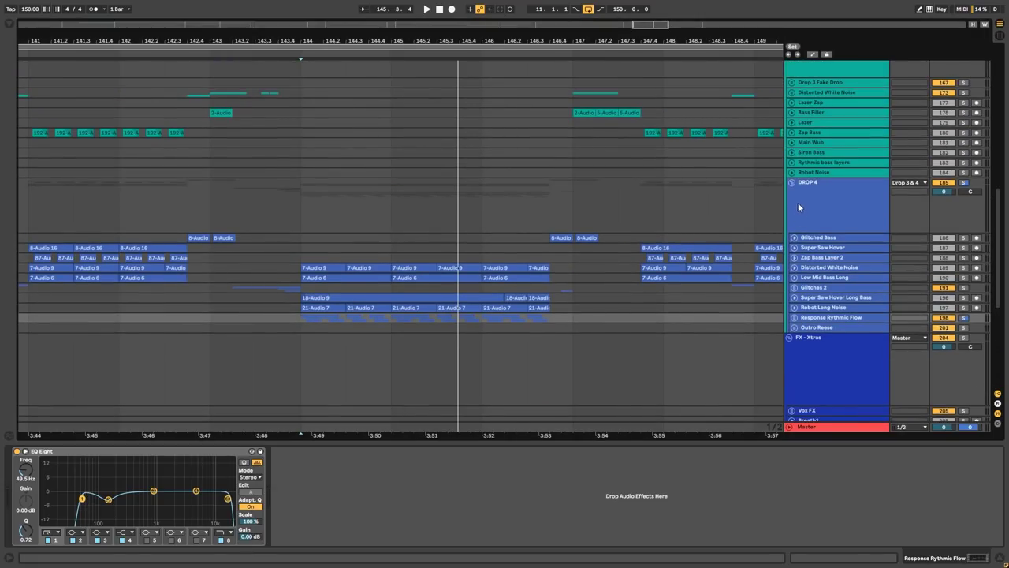
click(799, 205)
scroll(516, 276, down, 3)
scroll(629, 299, right, 4)
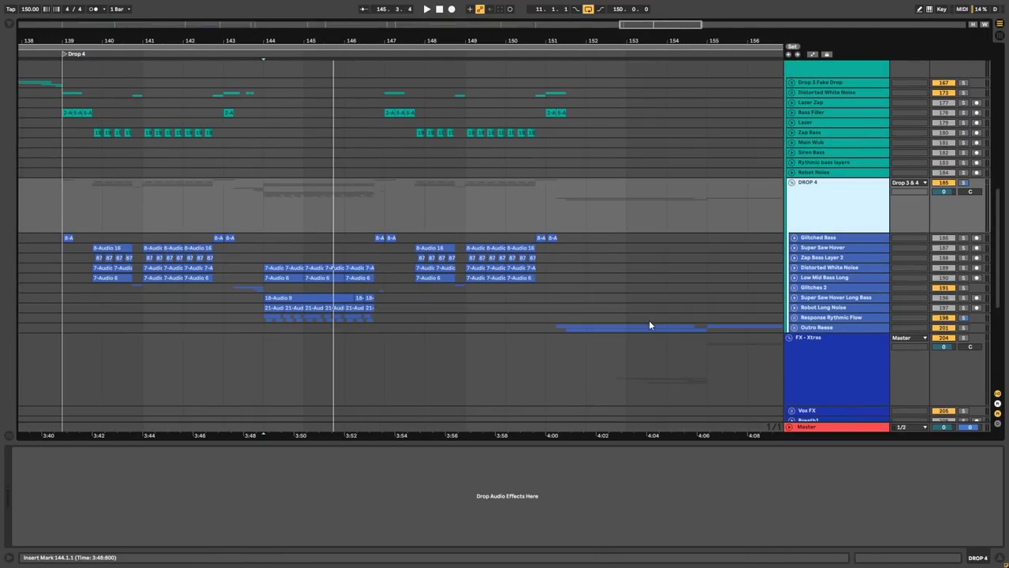
scroll(638, 315, down, 3)
click(552, 278)
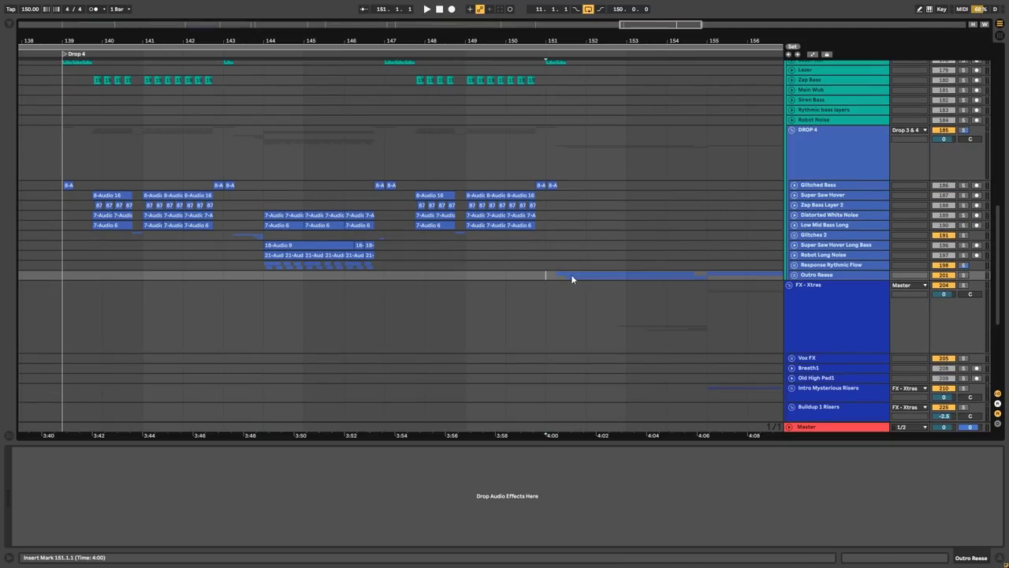
click(794, 276)
scroll(710, 284, down, 3)
click(802, 270)
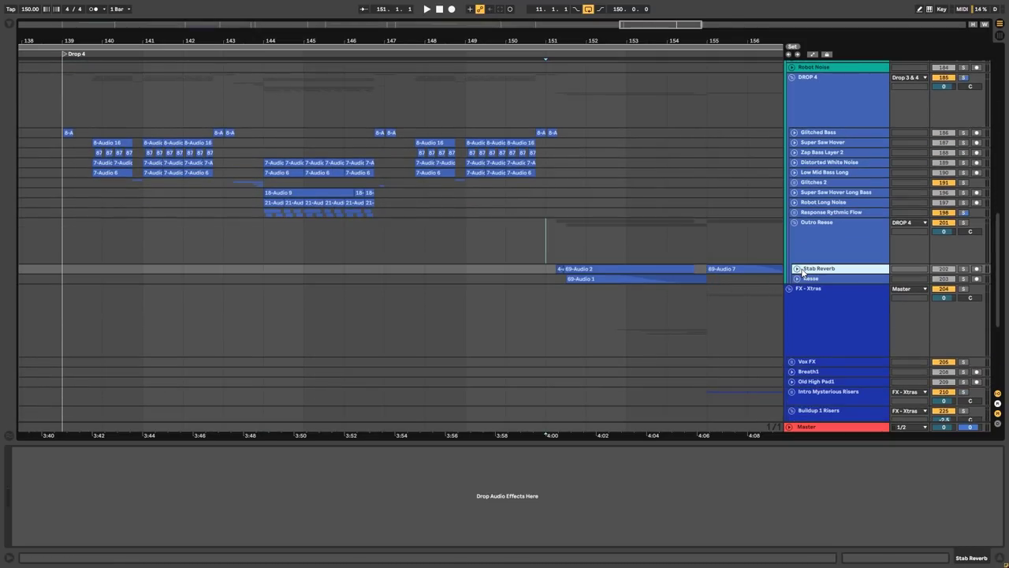
click(797, 269)
Solo the Stab Reverb track and play it repeatedly from 151.2.1
scroll(656, 309, up, 3)
click(451, 298)
key(s)
key(space)
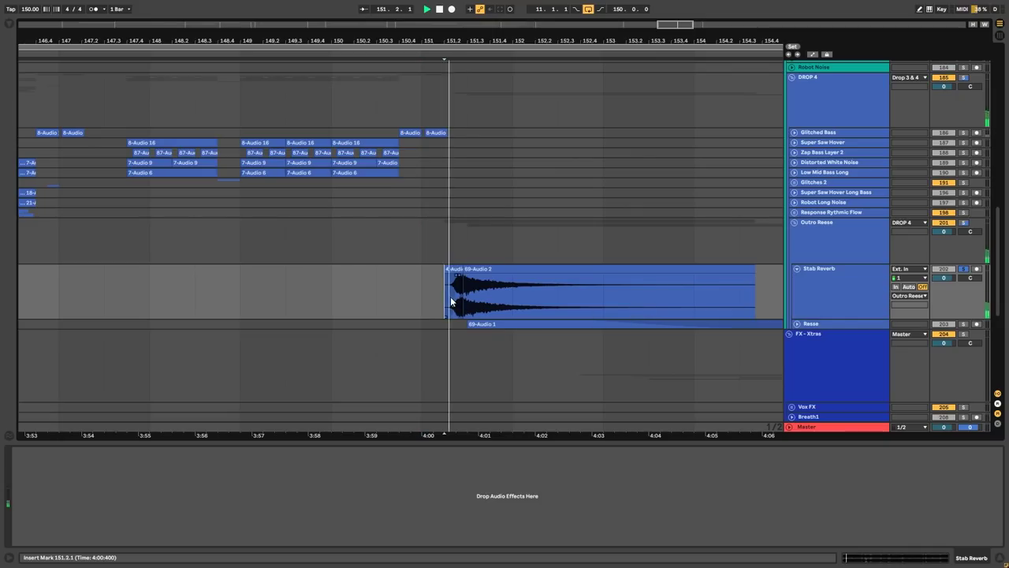
key(space)
key(space)
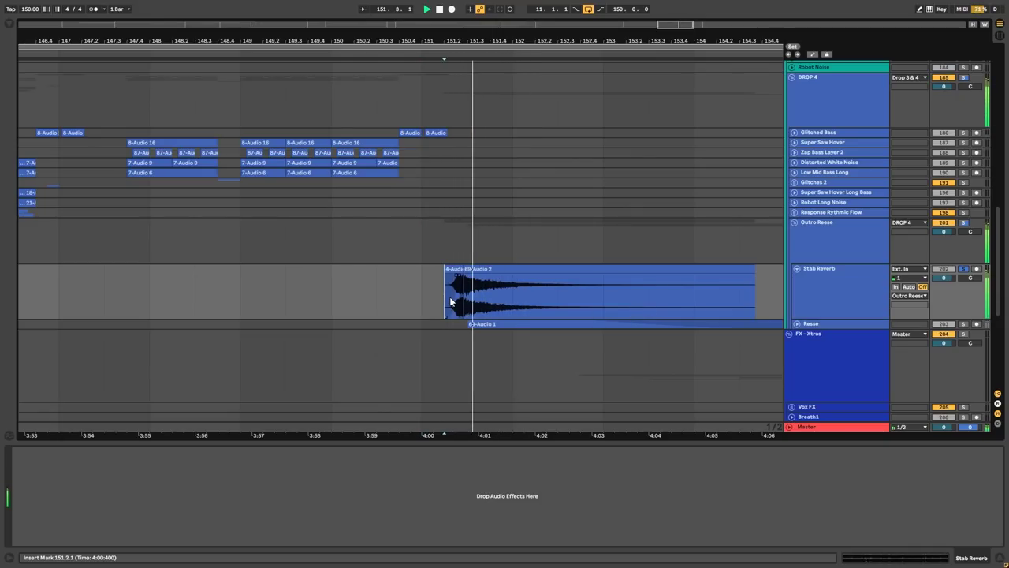
key(space)
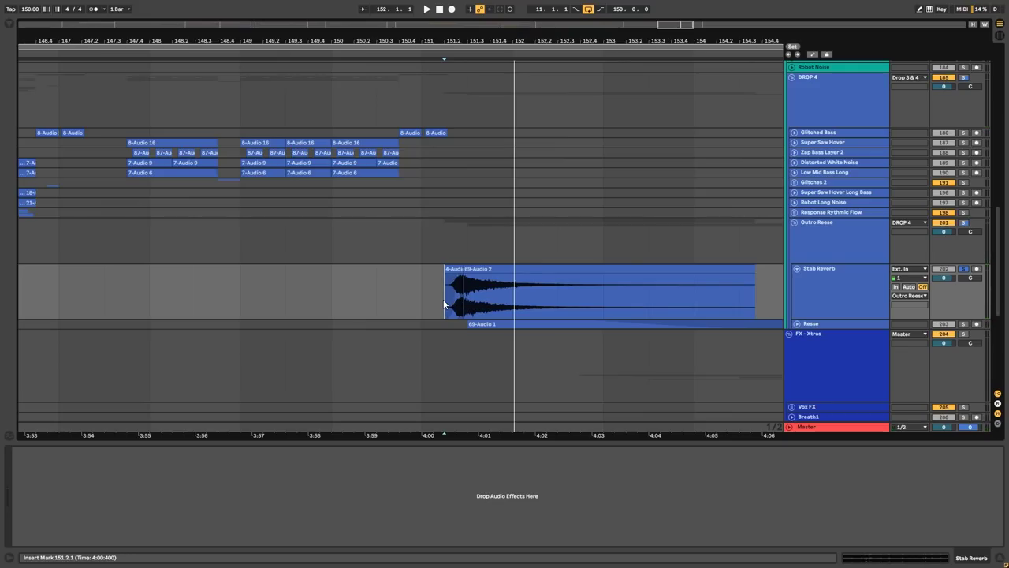
key(space)
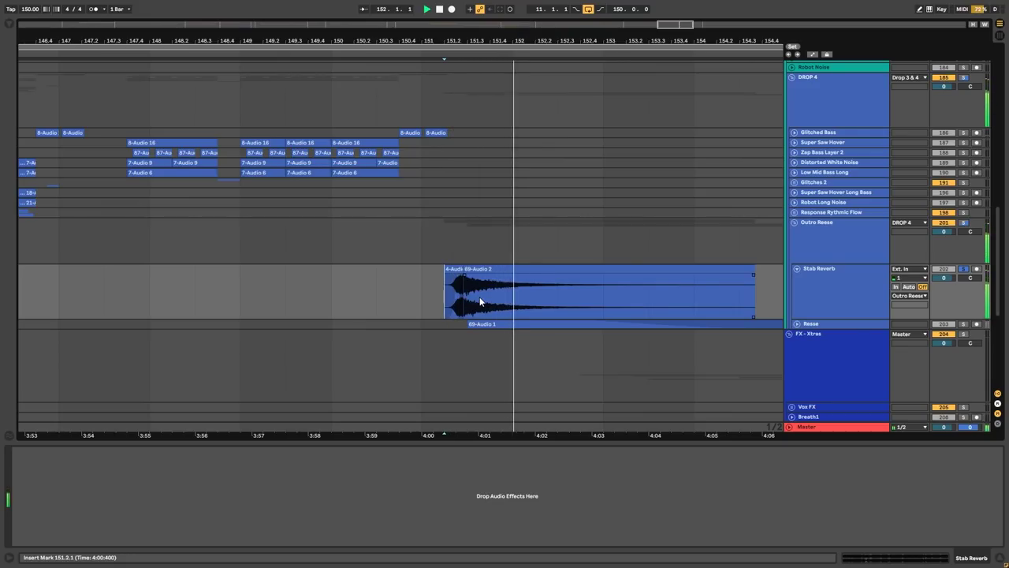
Fold Stab Reverb, unfold and solo the Resse track, and play it from 151.3.1
click(796, 268)
click(806, 278)
click(796, 278)
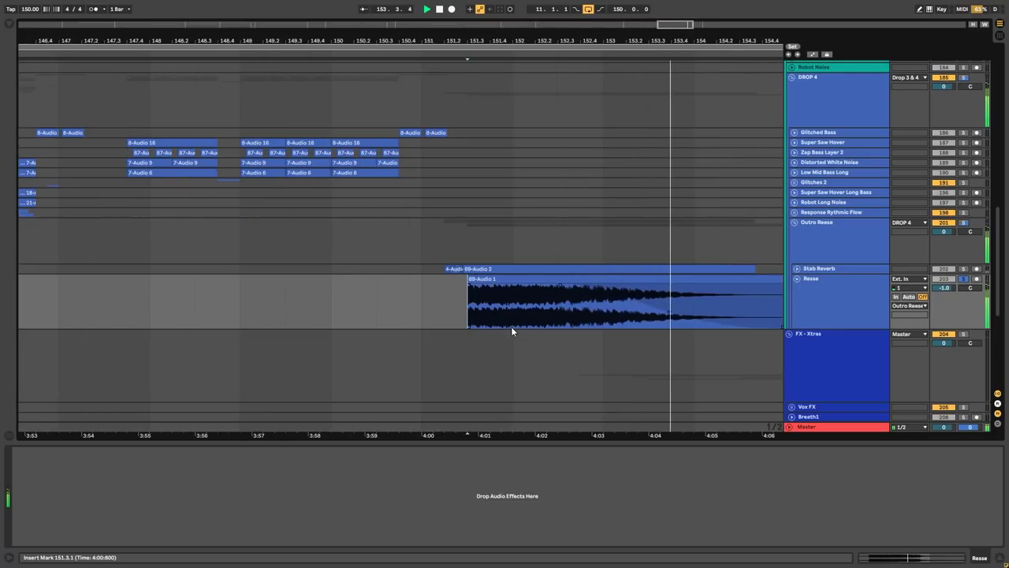
scroll(512, 327, down, 4)
key(space)
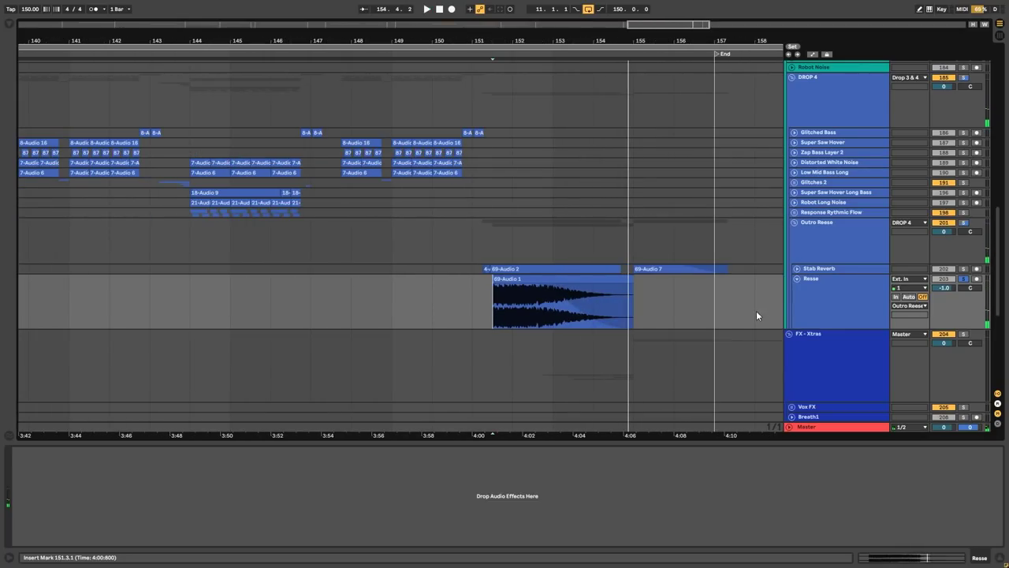
key(space)
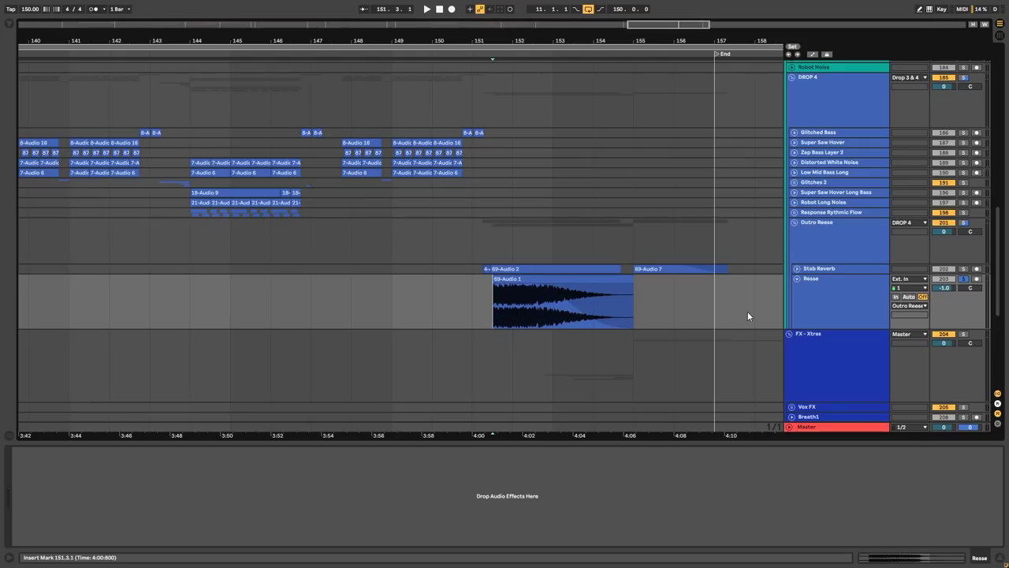
Fold Resse and the DROP 4 group, and unfold and play the soloed Outro Riser SAW track from 152.4.1
click(796, 278)
scroll(490, 269, down, 8)
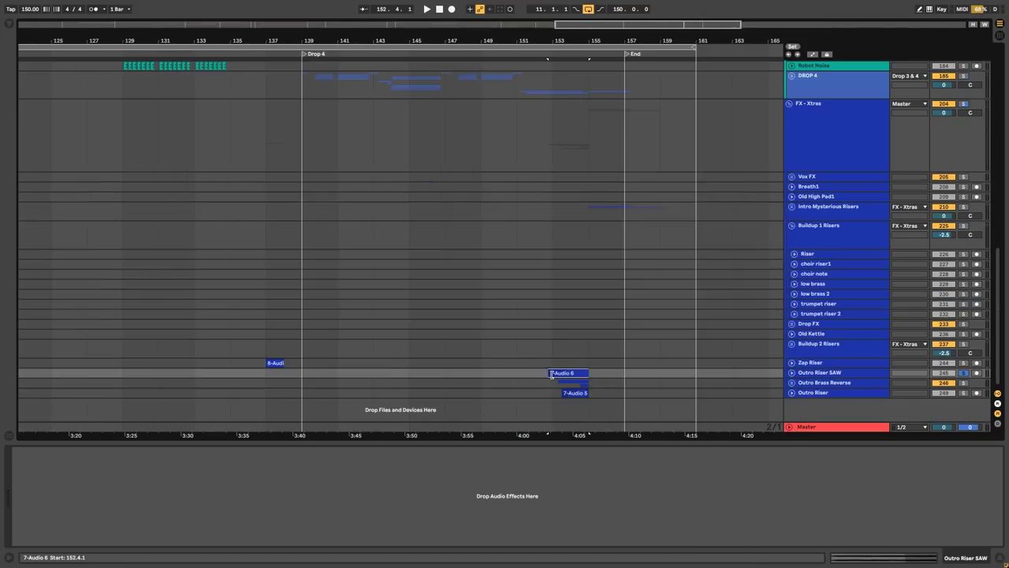
scroll(559, 374, up, 5)
click(790, 362)
click(791, 371)
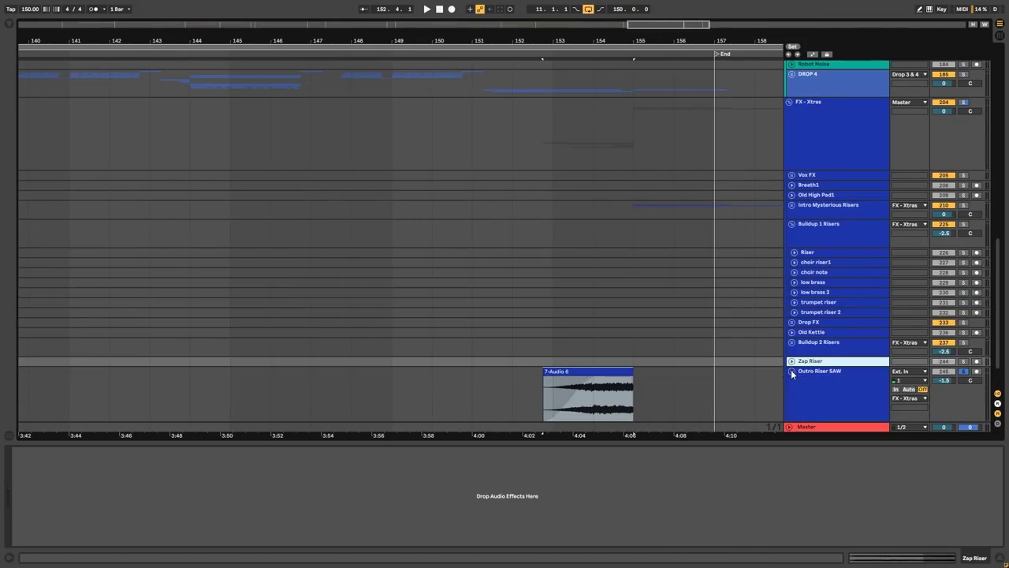
key(space)
scroll(671, 349, down, 2)
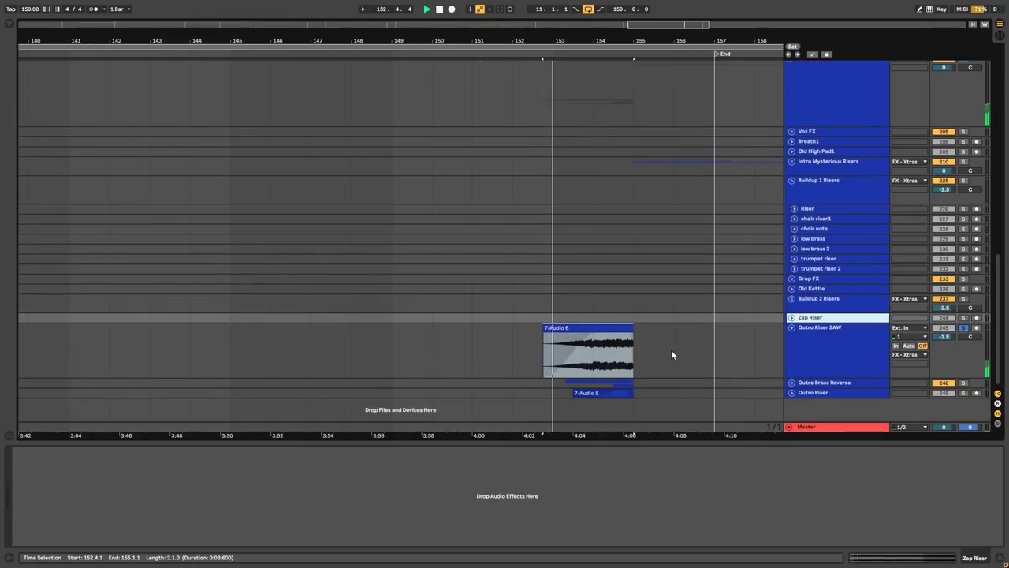
Fold Outro Riser SAW, unfold and solo the Outro Brass Reverse group, and play it from 153.1.1
click(791, 326)
click(791, 338)
scroll(599, 357, down, 1)
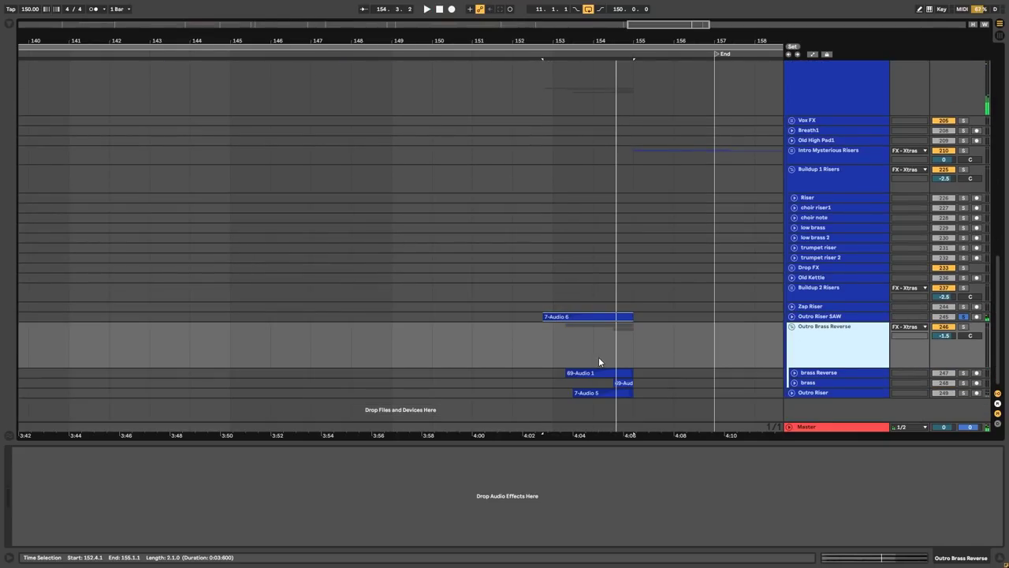
click(556, 360)
key(s)
key(space)
Unfold the brass Reverse and brass tracks in turn to examine their clips, and fold both again
click(794, 373)
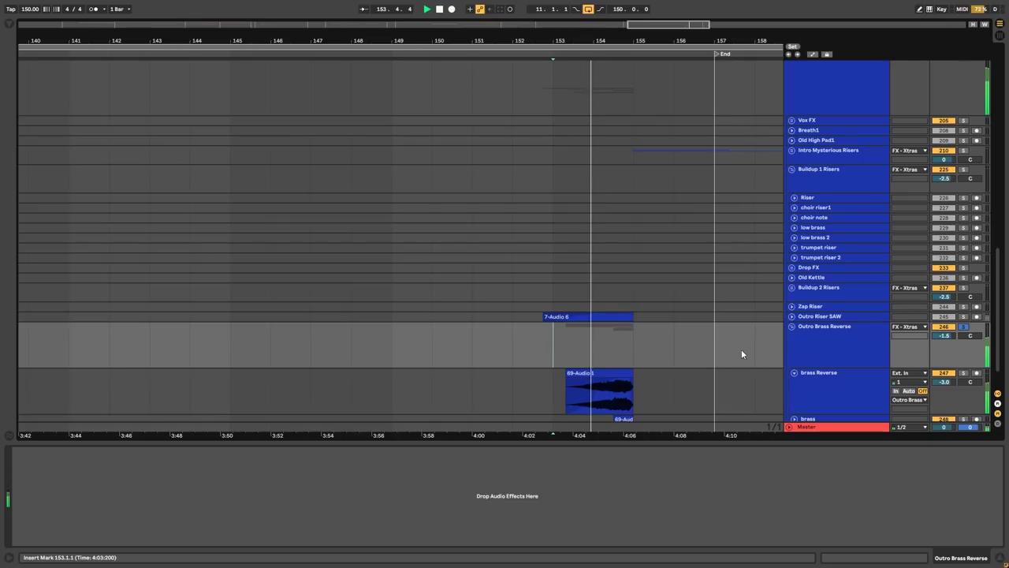
scroll(741, 349, down, 2)
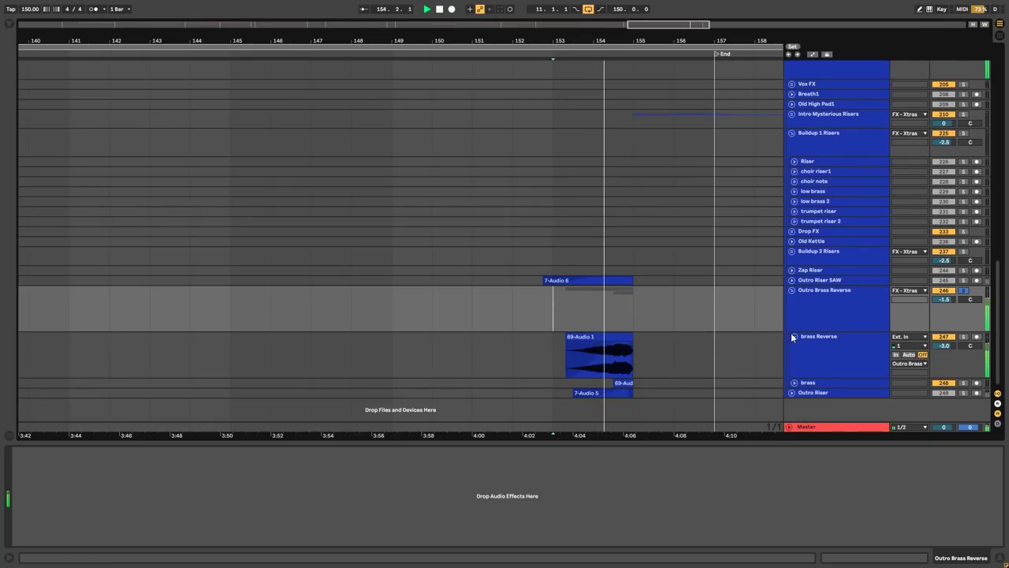
click(794, 336)
click(797, 338)
click(793, 346)
key(space)
click(793, 346)
click(799, 320)
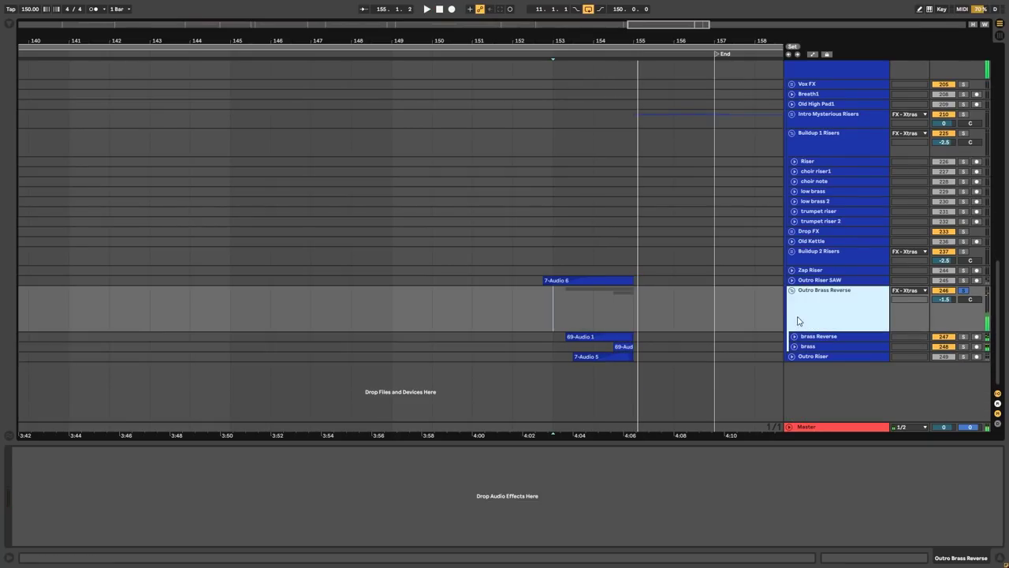
Fold the Outro Brass Reverse group, unfold and solo the Outro Riser track, and play its clip
click(792, 290)
click(792, 300)
click(792, 301)
click(803, 301)
click(791, 300)
click(598, 326)
key(s)
key(space)
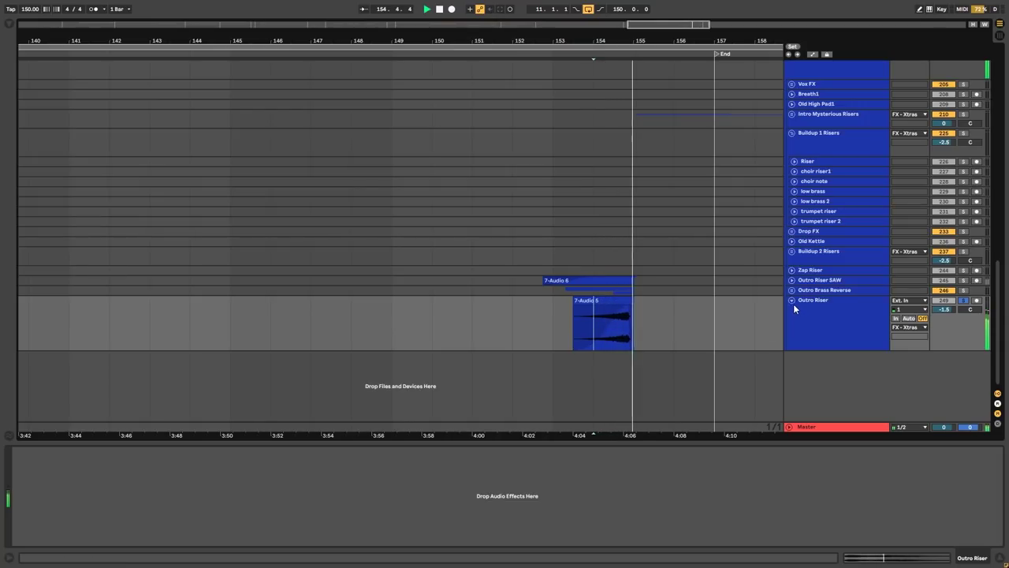
key(space)
Solo the Cymbals Group and the Drums & Perc group in turn, playing each from 155.1.1
scroll(721, 286, up, 15)
click(784, 195)
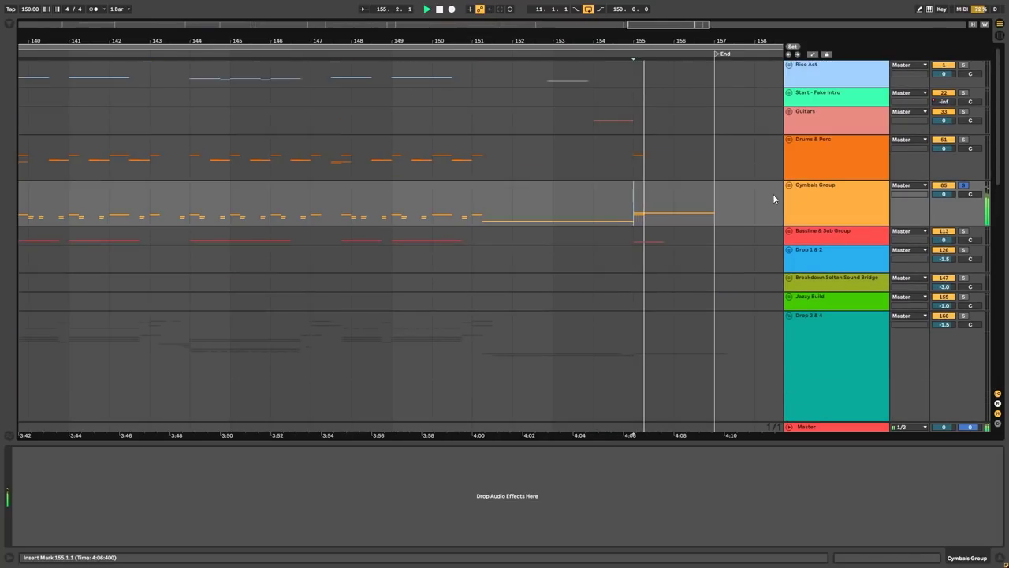
key(space)
click(634, 238)
key(s)
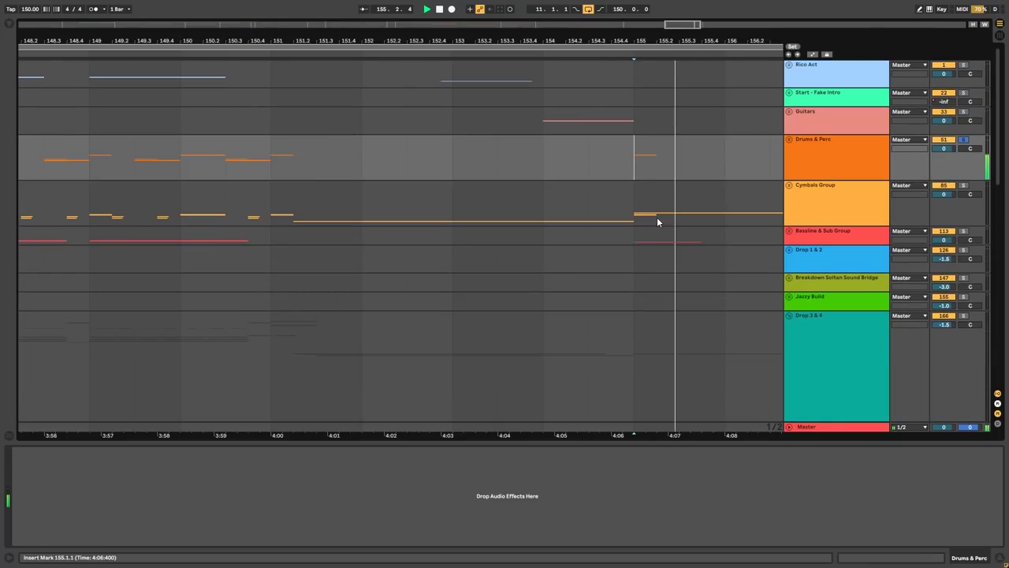
key(space)
Unsolo Drums & Perc and play the full mix of the outro from 153.1.1
key(s)
scroll(657, 217, down, 3)
click(594, 175)
key(space)
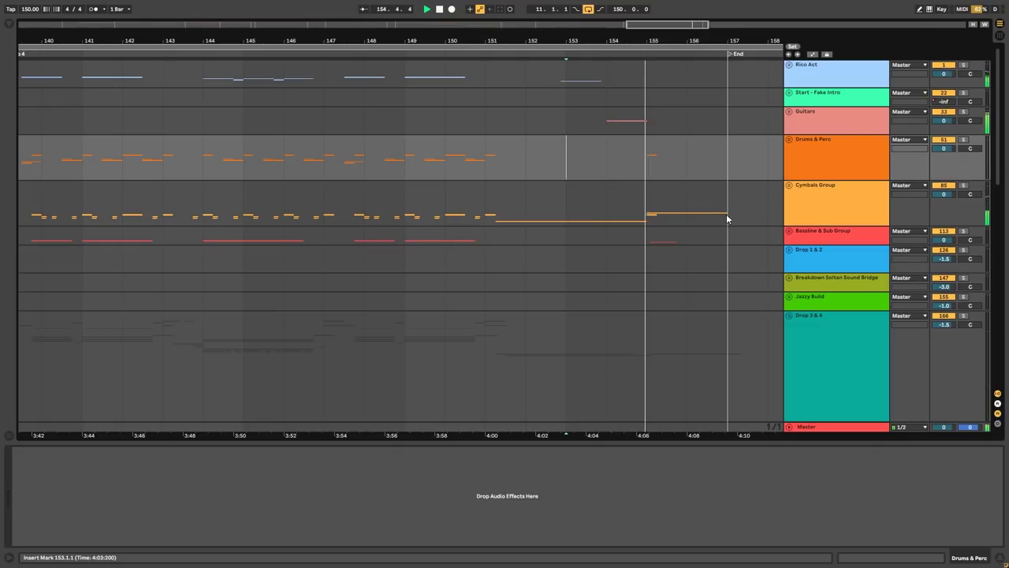
key(space)
Unfold the soloed WAR WHISTLE track, play it from 155.1.1, and raise the Master volume to 6.0 dB
click(789, 112)
scroll(734, 257, down, 10)
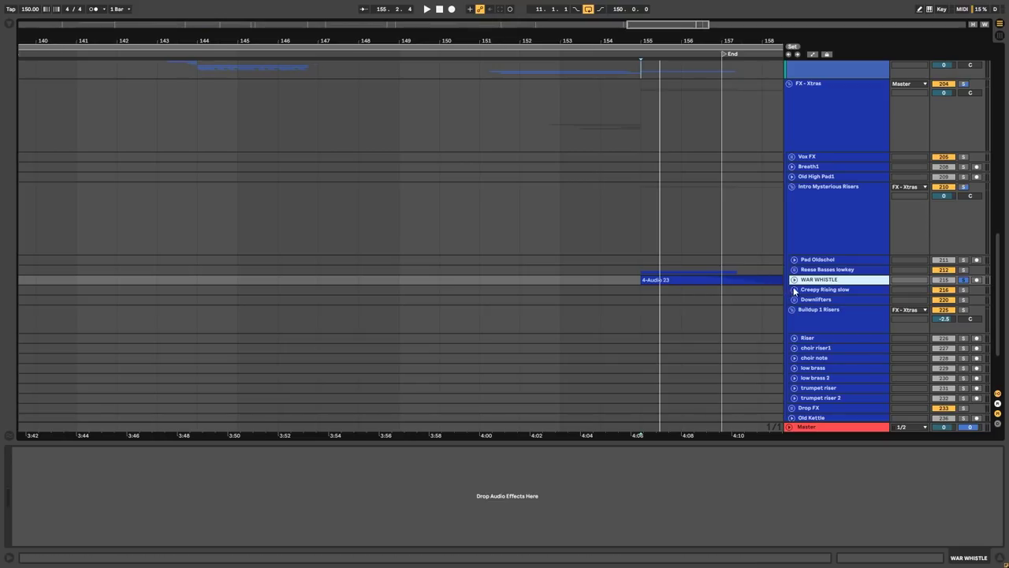
click(794, 280)
scroll(603, 312, right, 3)
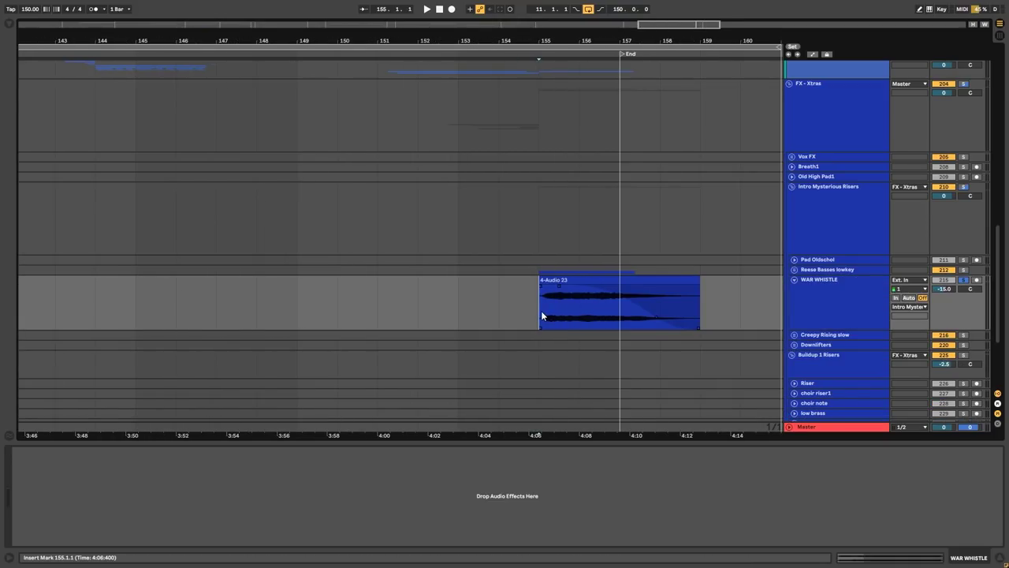
scroll(551, 312, up, 3)
key(space)
drag(945, 427, 945, 388)
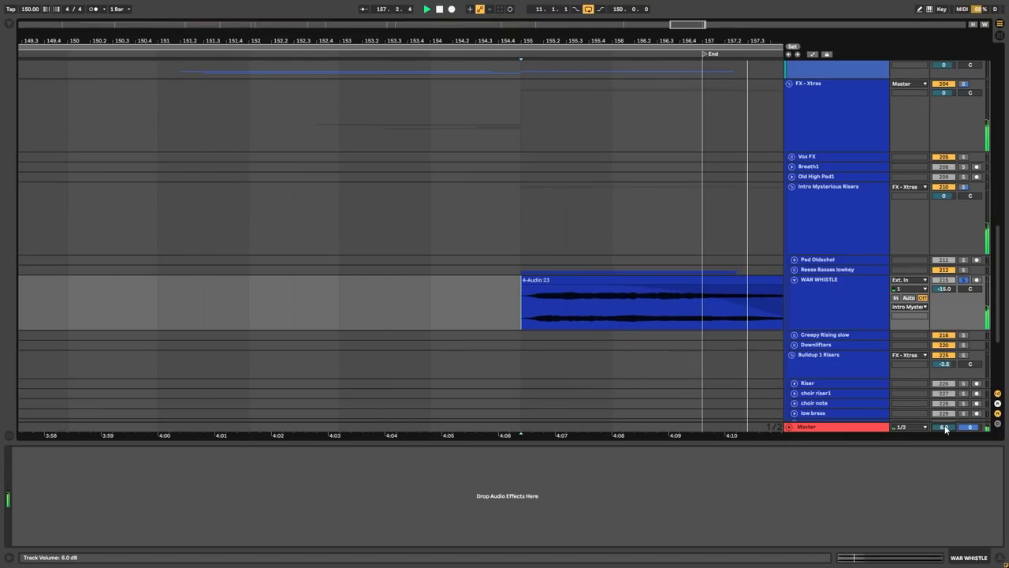
Reset the Master volume to 0 dB and stop playback
double_click(945, 428)
scroll(650, 383, down, 5)
key(space)
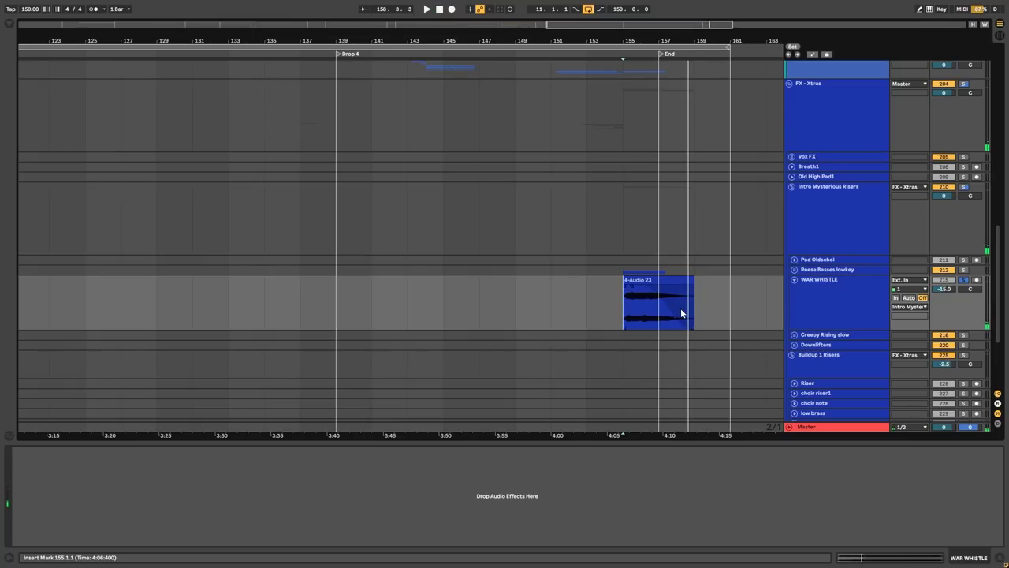
Fold the WAR WHISTLE track, the Intro Mysterious Risers group and the FX - Xtras group
click(795, 281)
click(796, 186)
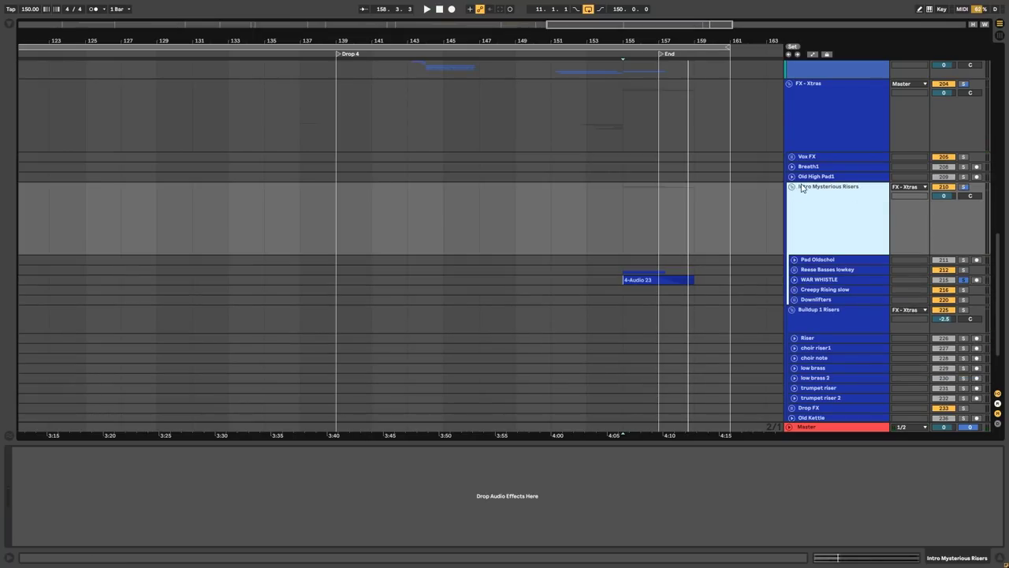
click(791, 186)
click(790, 84)
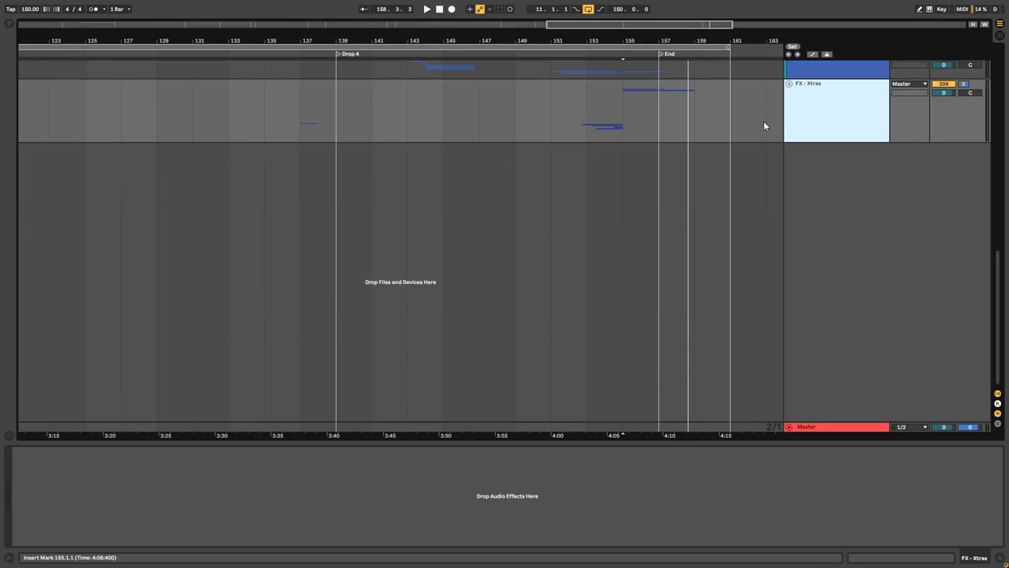
Fold the Drop 3 & 4 group and fit the whole arrangement's length in view, showing all track groups from Rico Act to FX - Xtras
scroll(738, 306, up, 10)
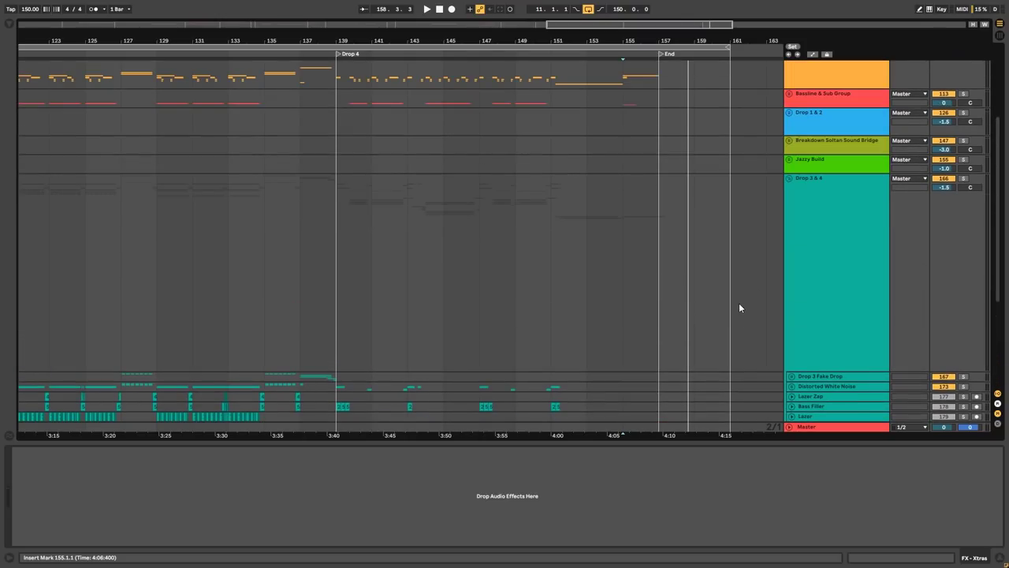
click(791, 180)
key(w)
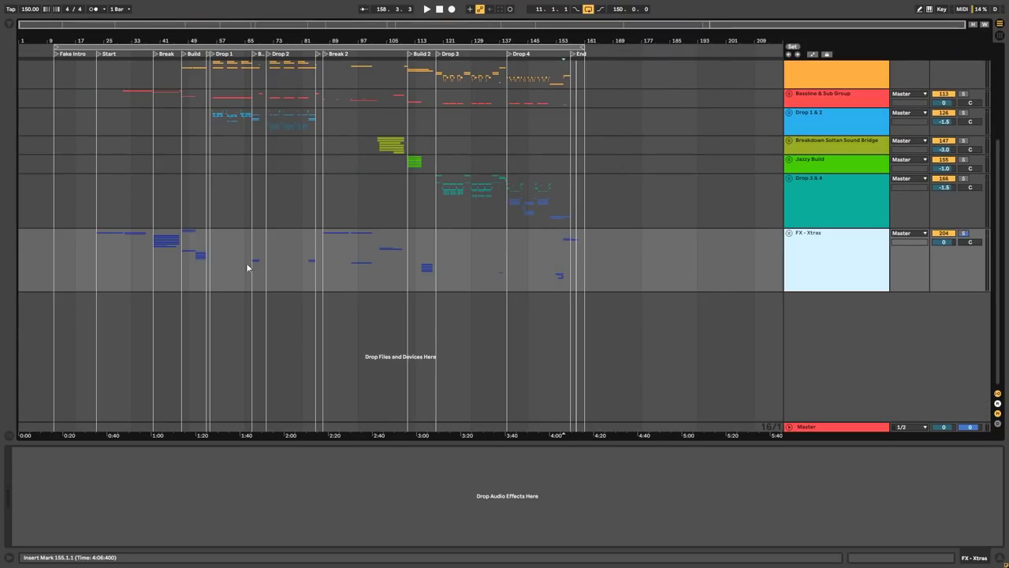
scroll(280, 228, up, 5)
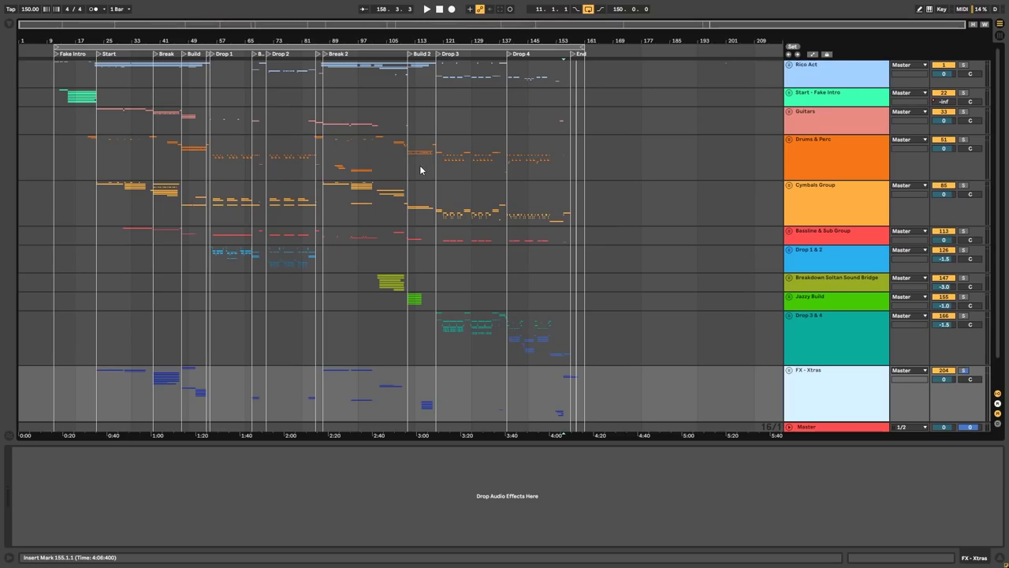
scroll(422, 172, down, 1)
scroll(426, 175, up, 1)
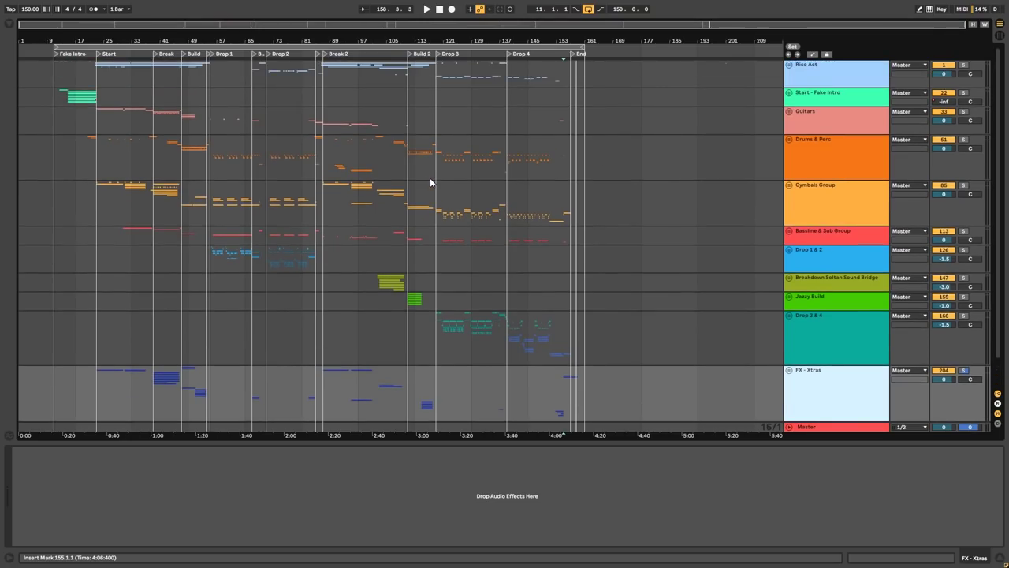